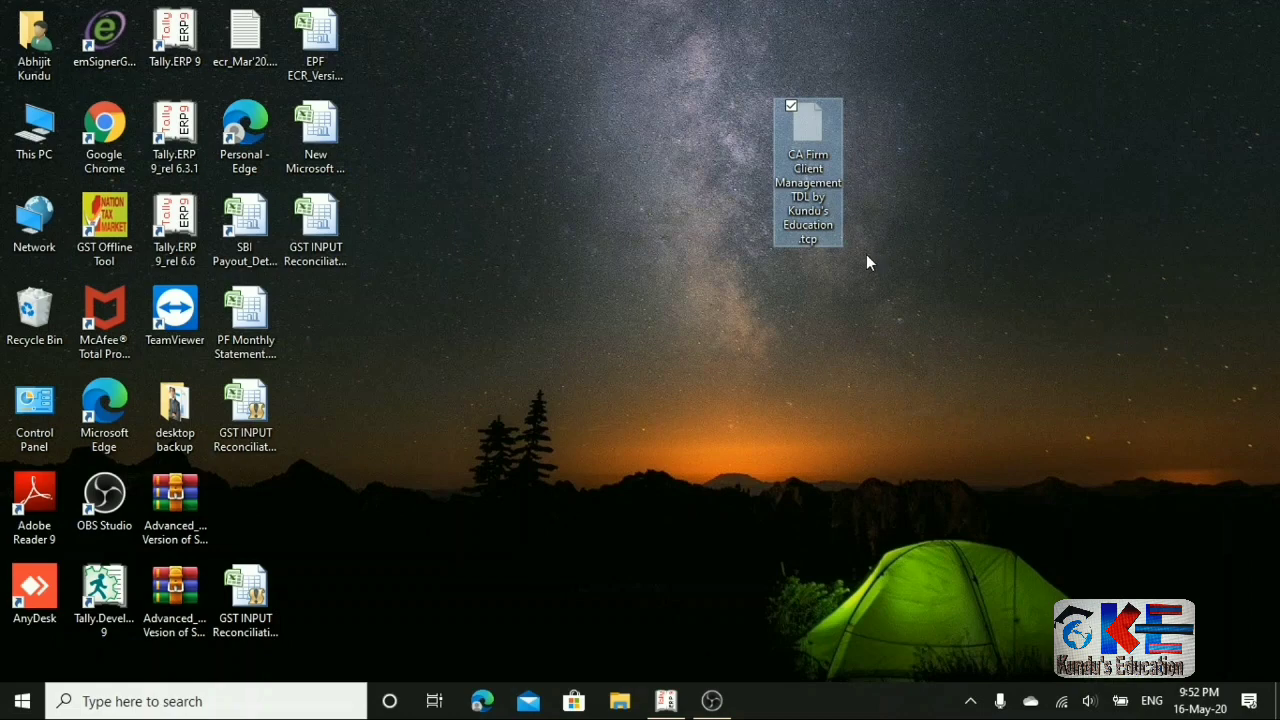
# Paste the CA Firm Client Management TDL .tcp file into the root of New Volume (F:)
pyautogui.doubleClick(34, 128)
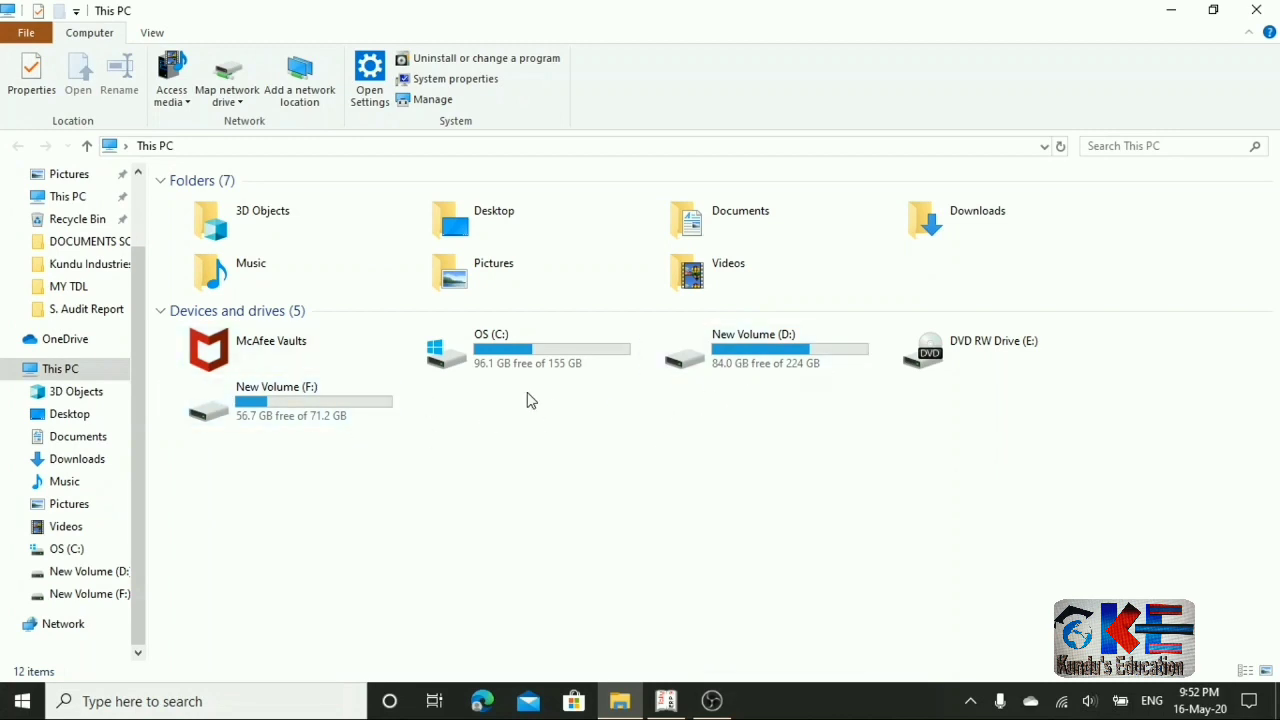
pyautogui.doubleClick(265, 415)
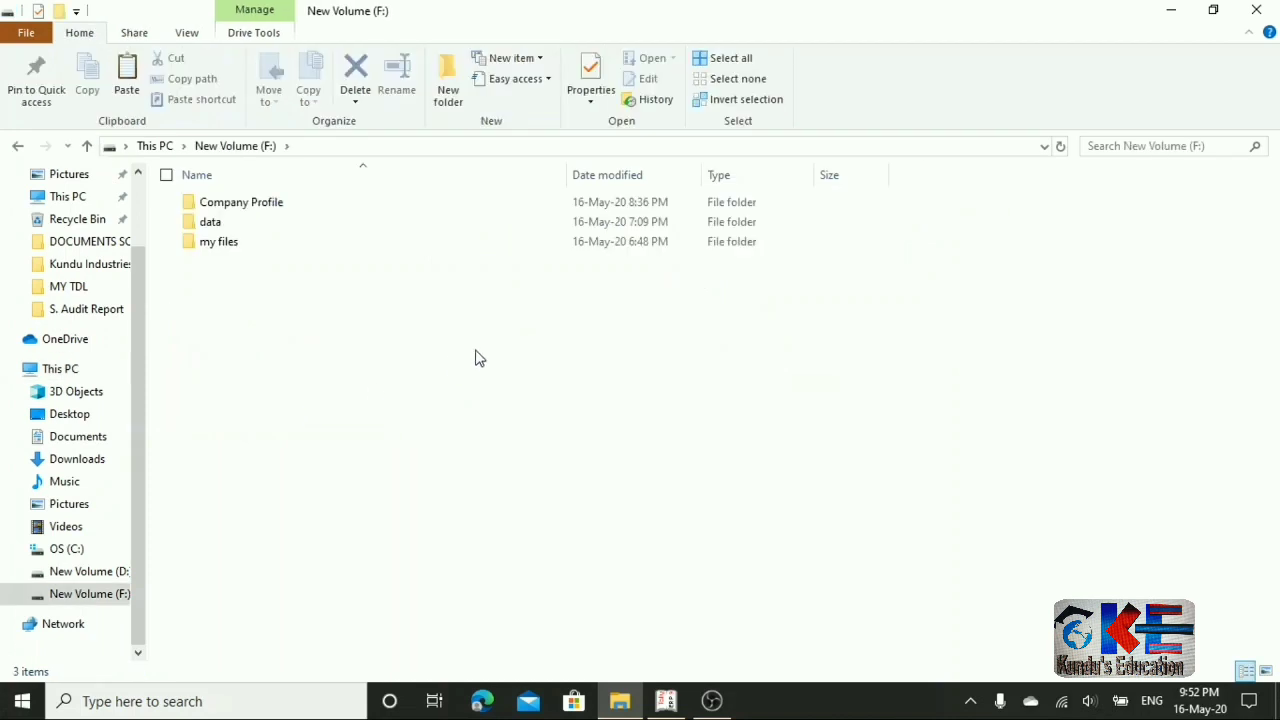
pyautogui.rightClick(476, 358)
pyautogui.click(330, 476)
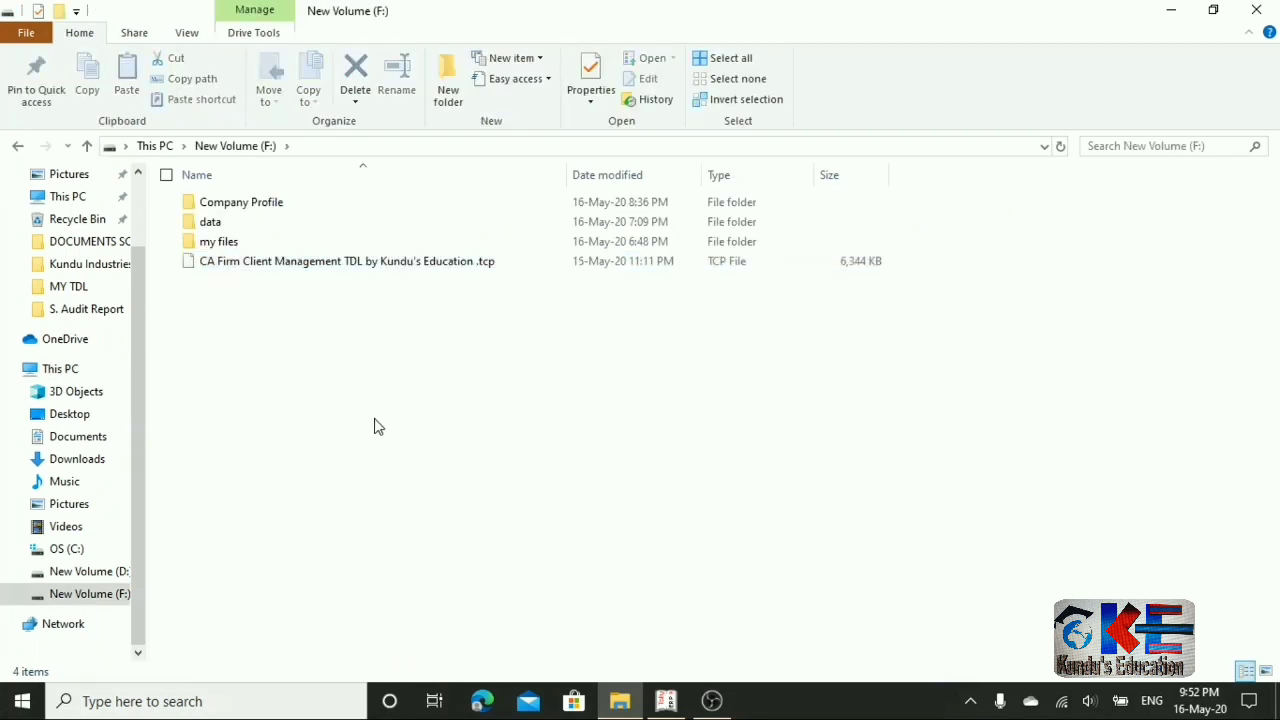
# Load the Demo company (1-4-2020 to 31-3-2021) from the List of Companies
pyautogui.click(666, 701)
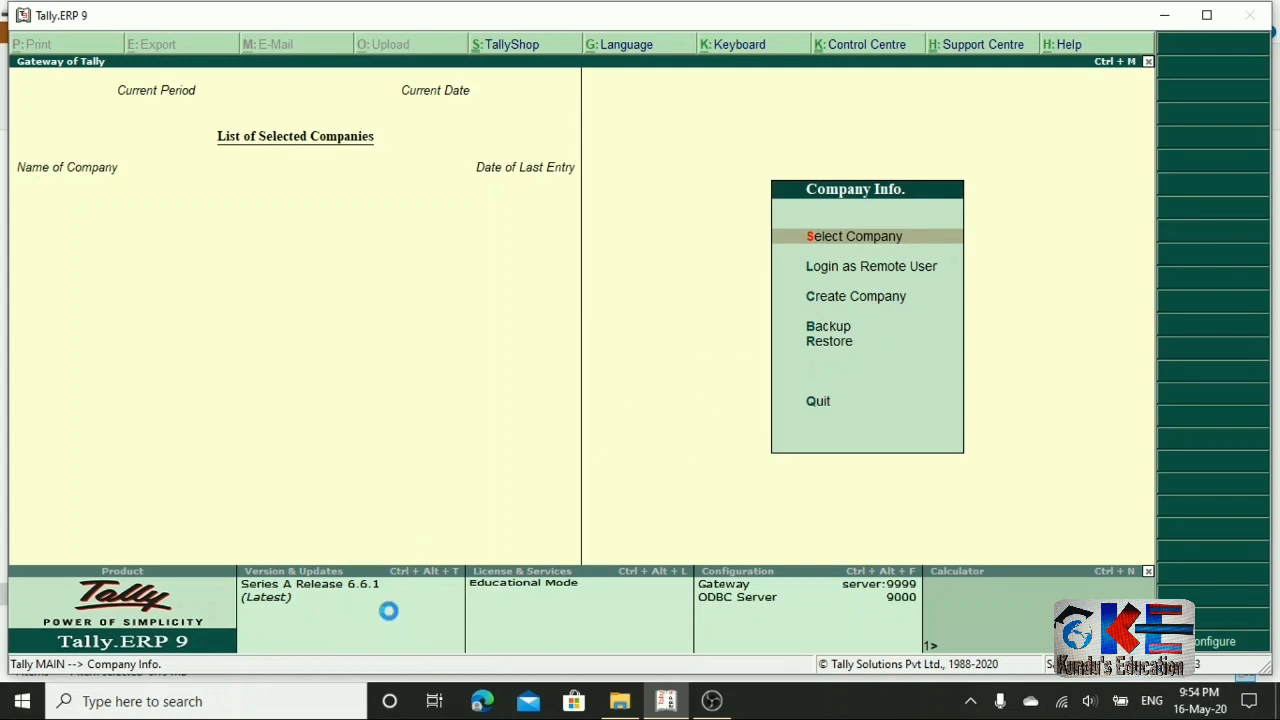
pyautogui.press('Return')
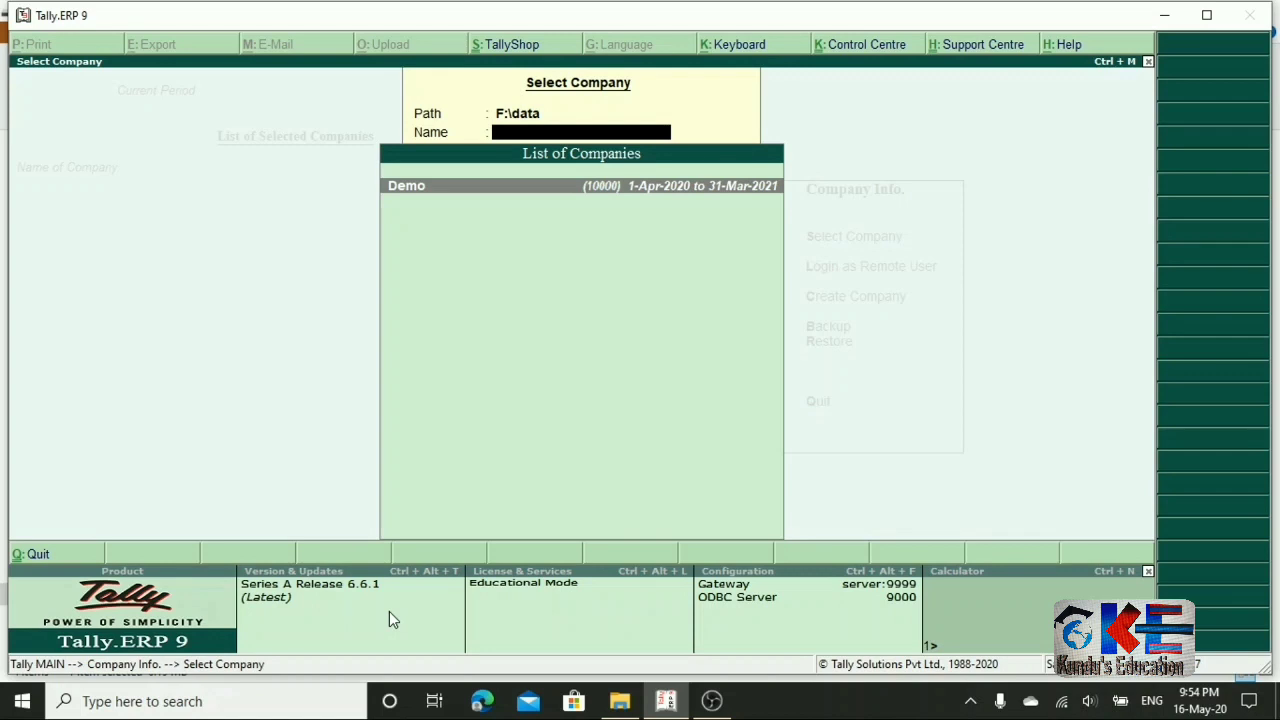
pyautogui.press('Return')
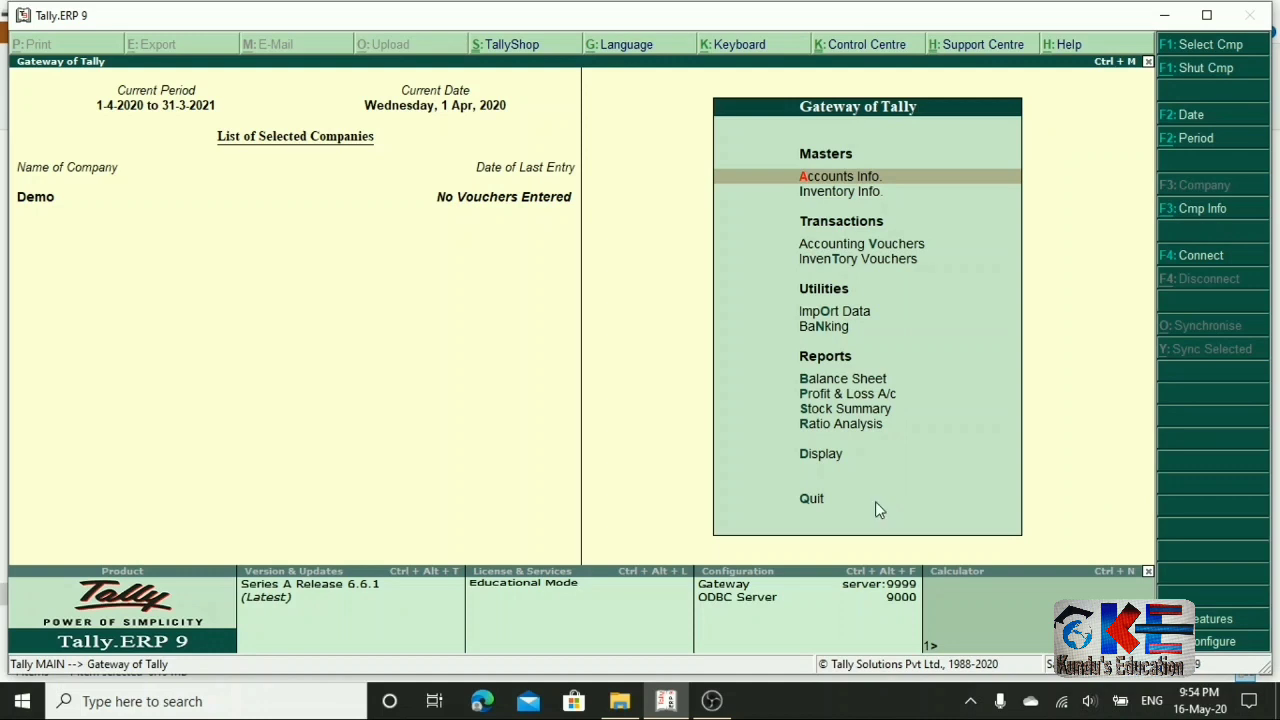
# Copy the .tcp file's full F: path from its Security properties, then return to Tally
pyautogui.moveTo(620, 700)
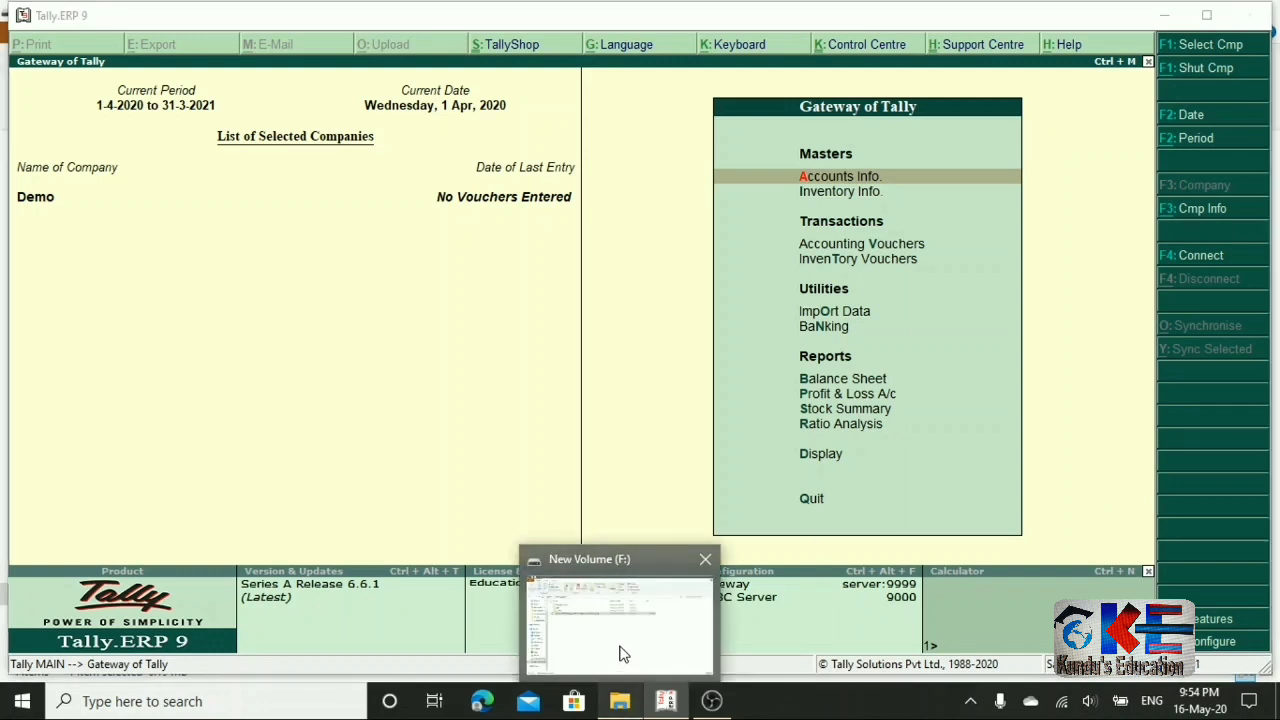
pyautogui.click(620, 654)
pyautogui.rightClick(368, 263)
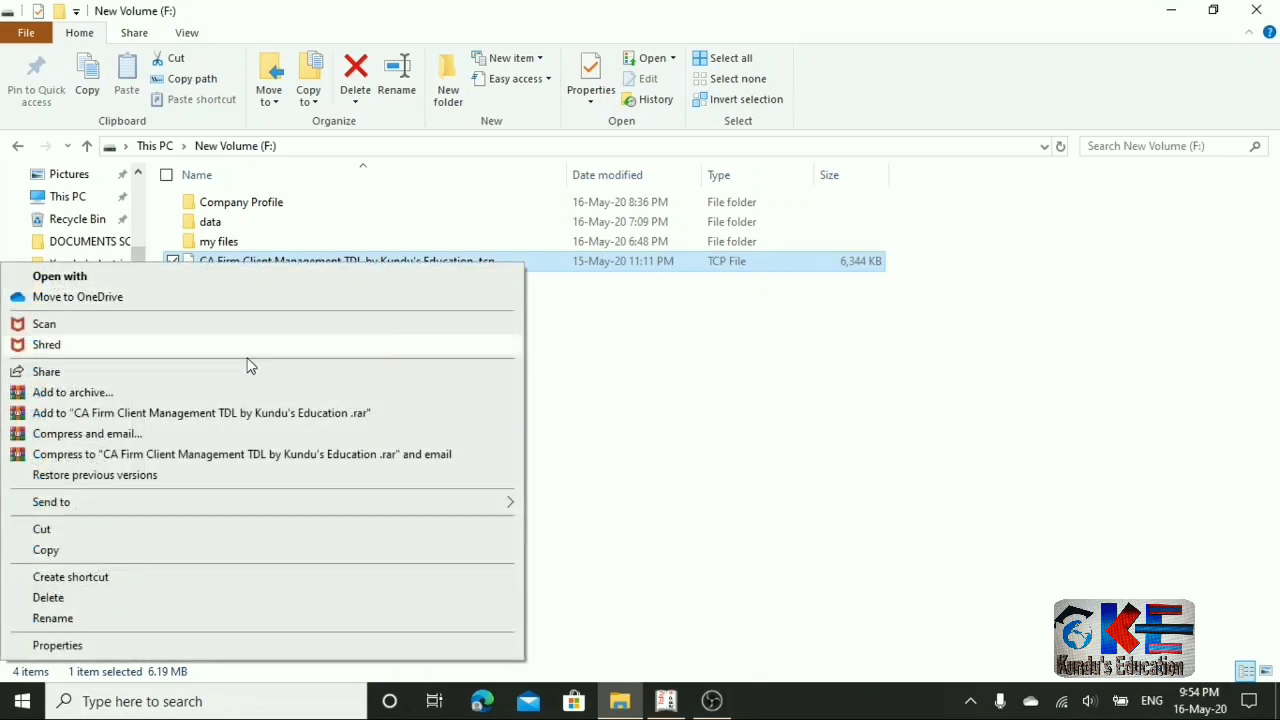
pyautogui.click(58, 646)
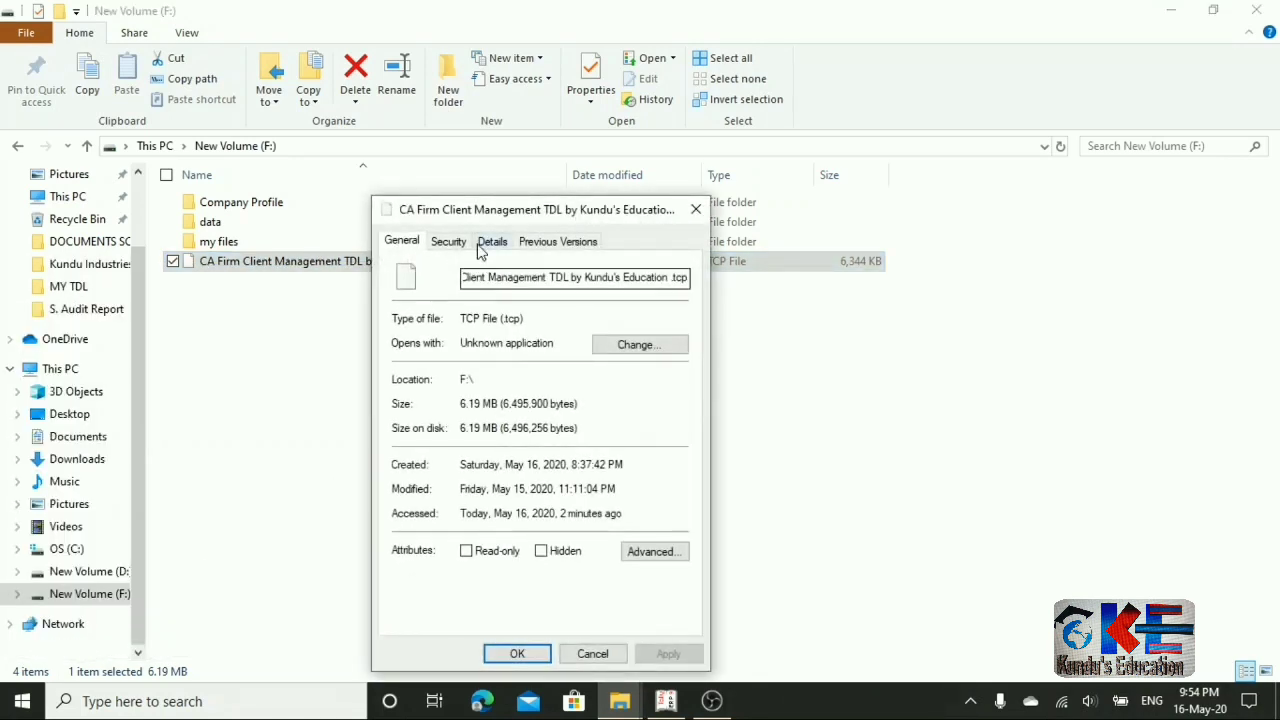
pyautogui.click(450, 243)
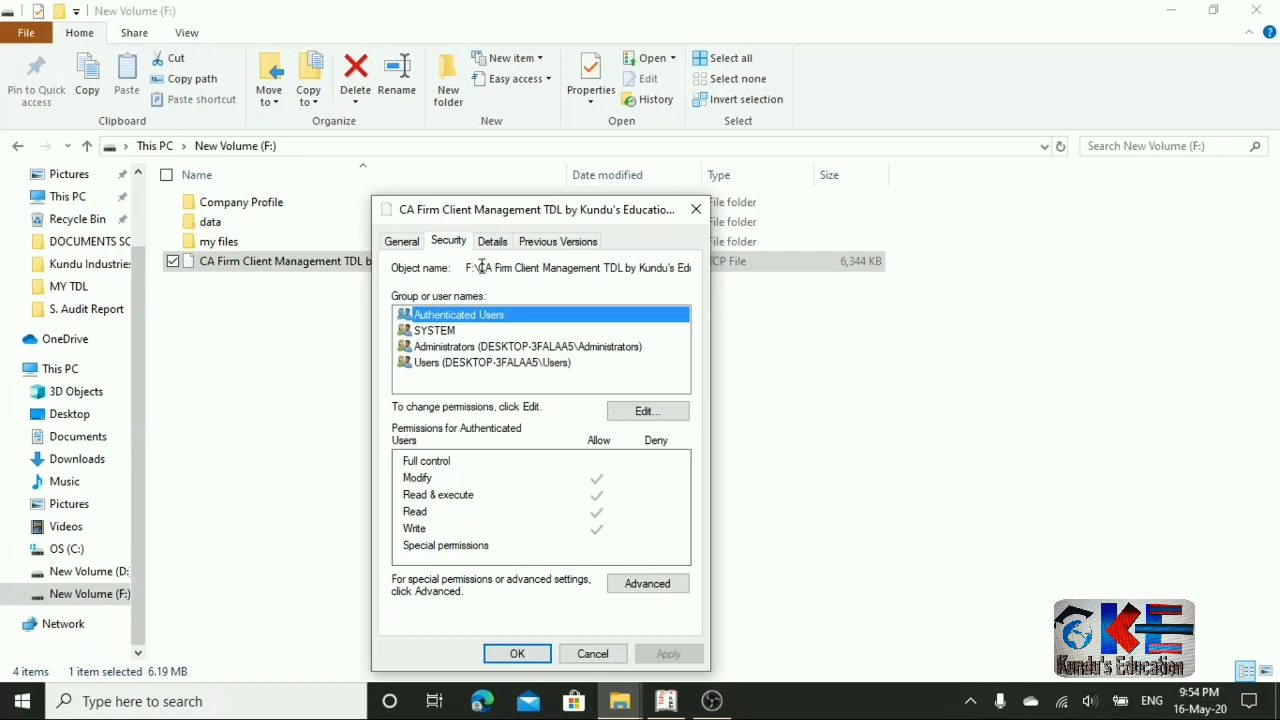
pyautogui.moveTo(466, 268); pyautogui.dragTo(722, 266)
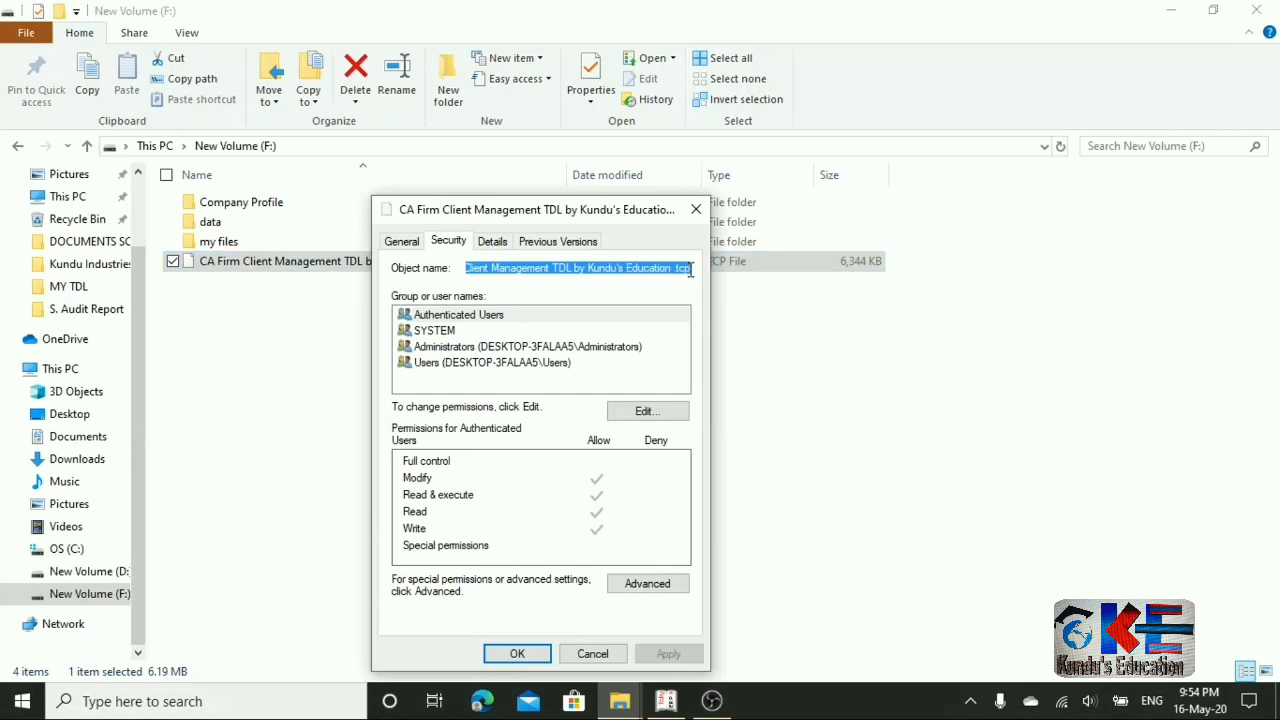
pyautogui.click(517, 653)
pyautogui.click(666, 701)
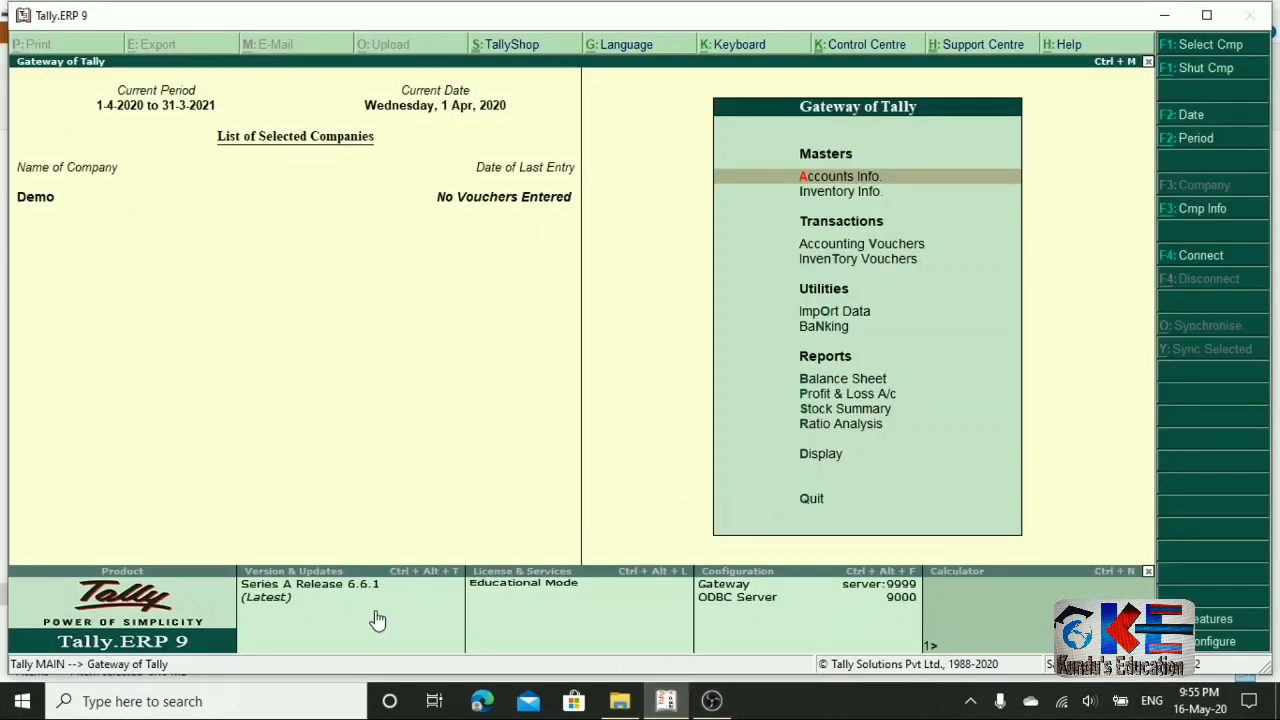
# Paste the .tcp path into Manage Local TDL's list of files, accept, and return to the Gateway
pyautogui.click(371, 617)
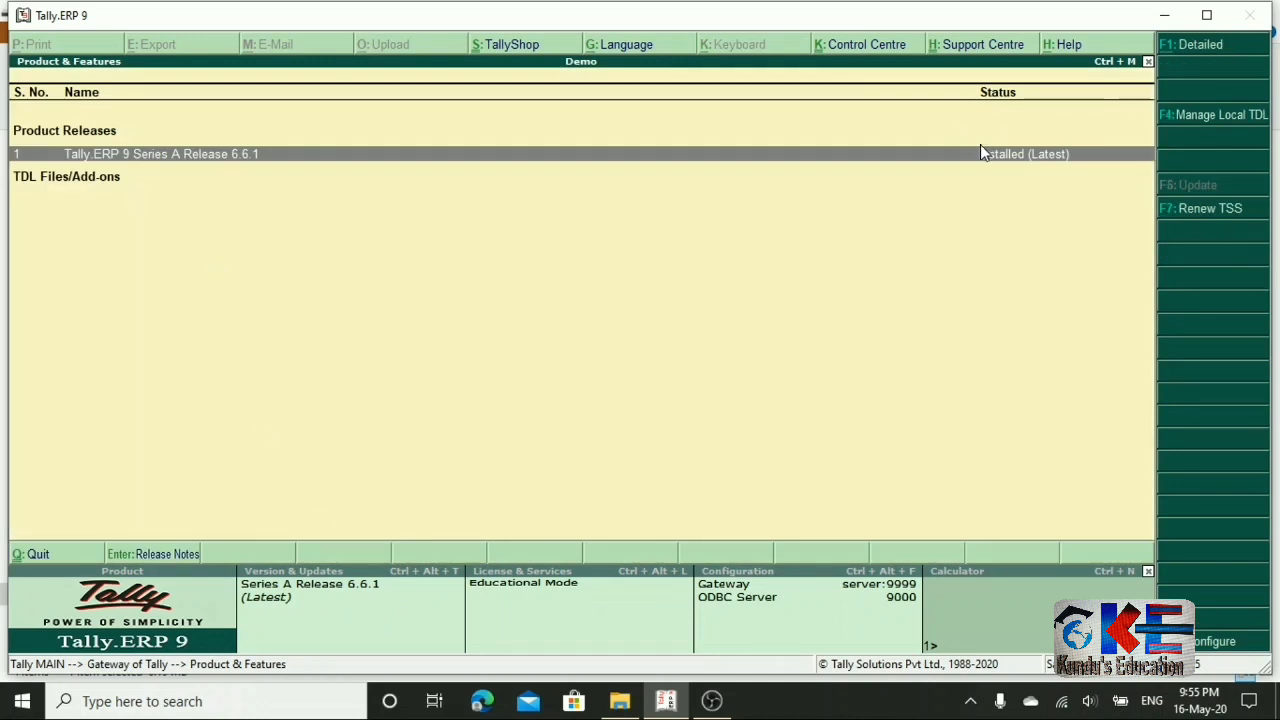
pyautogui.click(1217, 117)
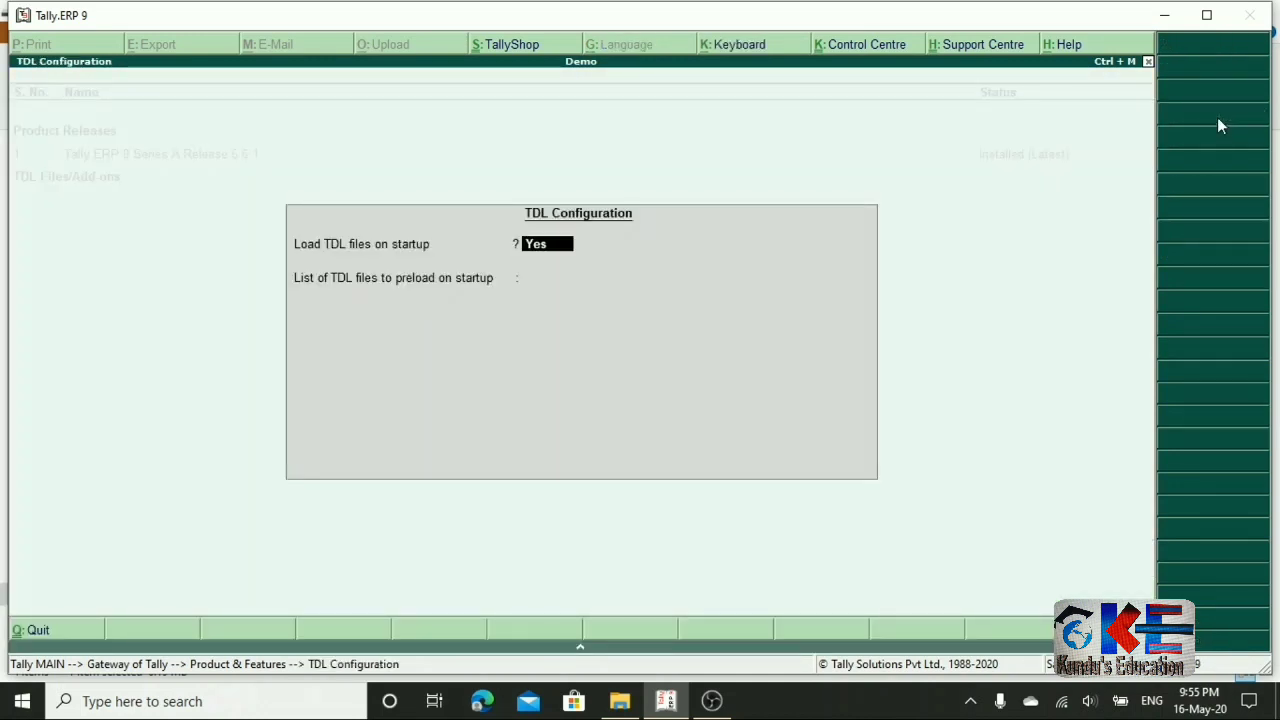
pyautogui.press('Return')
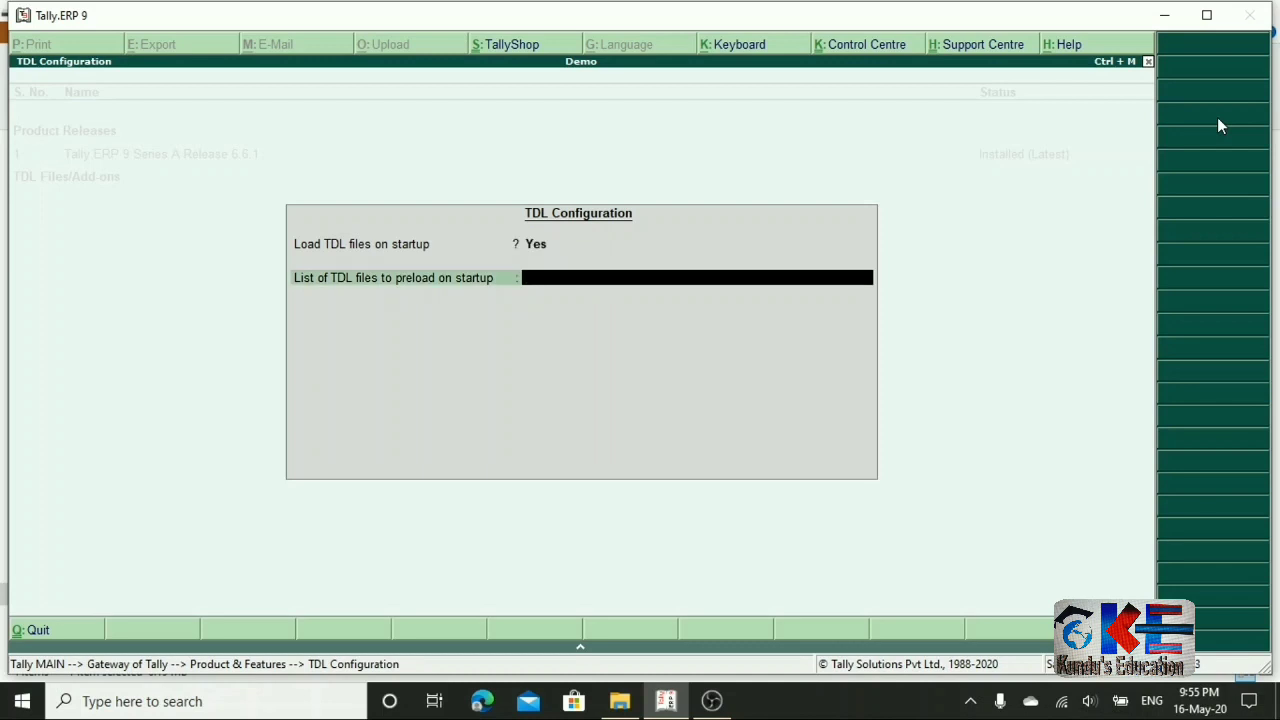
pyautogui.hotkey('ctrl', 'alt', 'v')
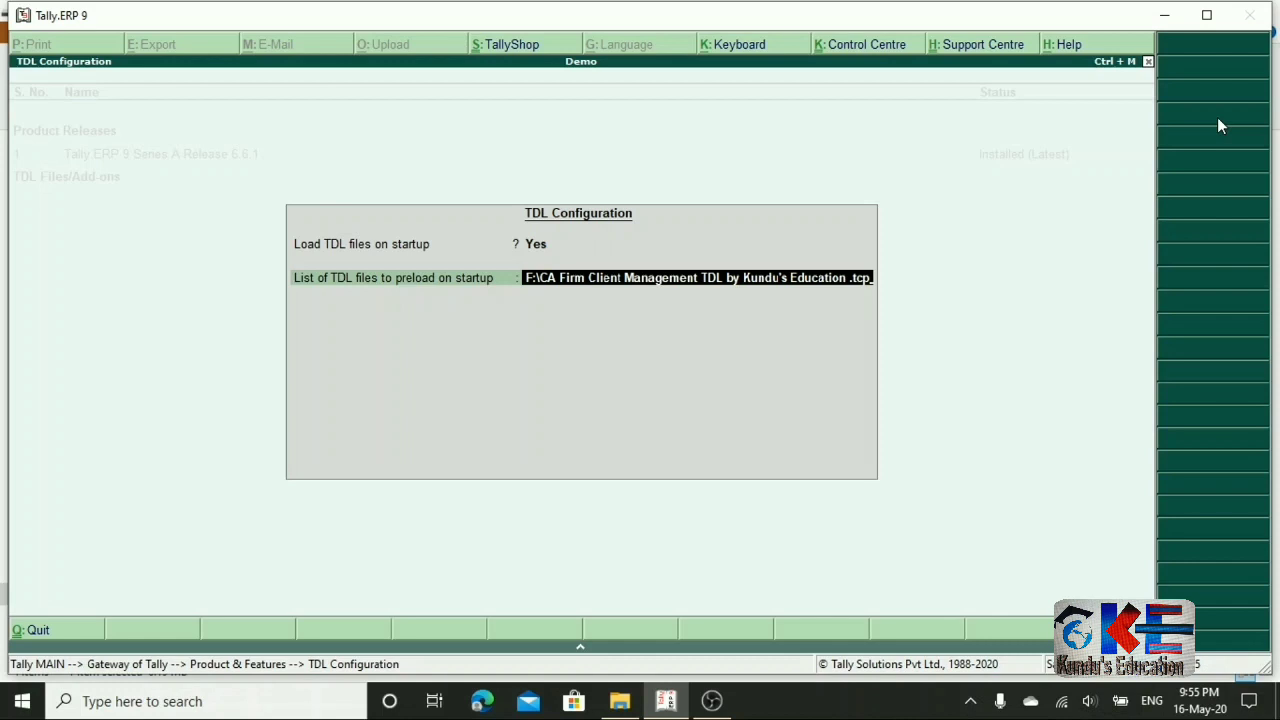
pyautogui.press('Return')
pyautogui.press('Return')
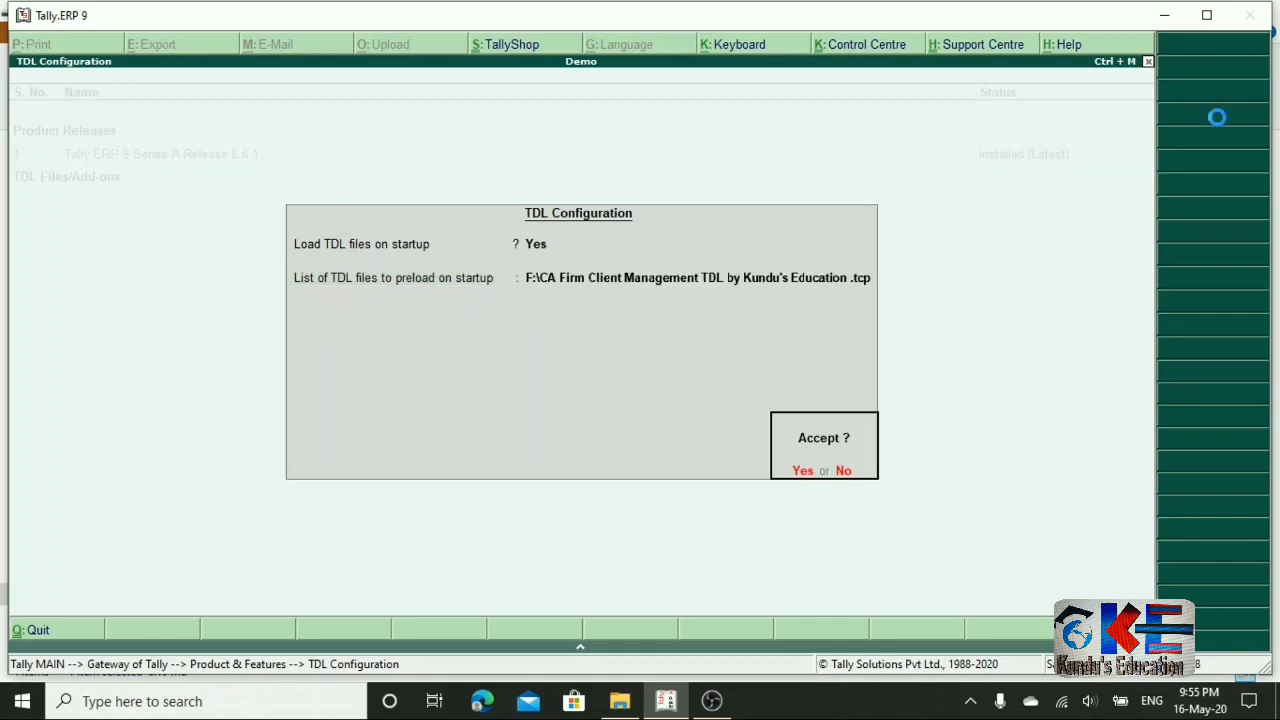
pyautogui.press('Return')
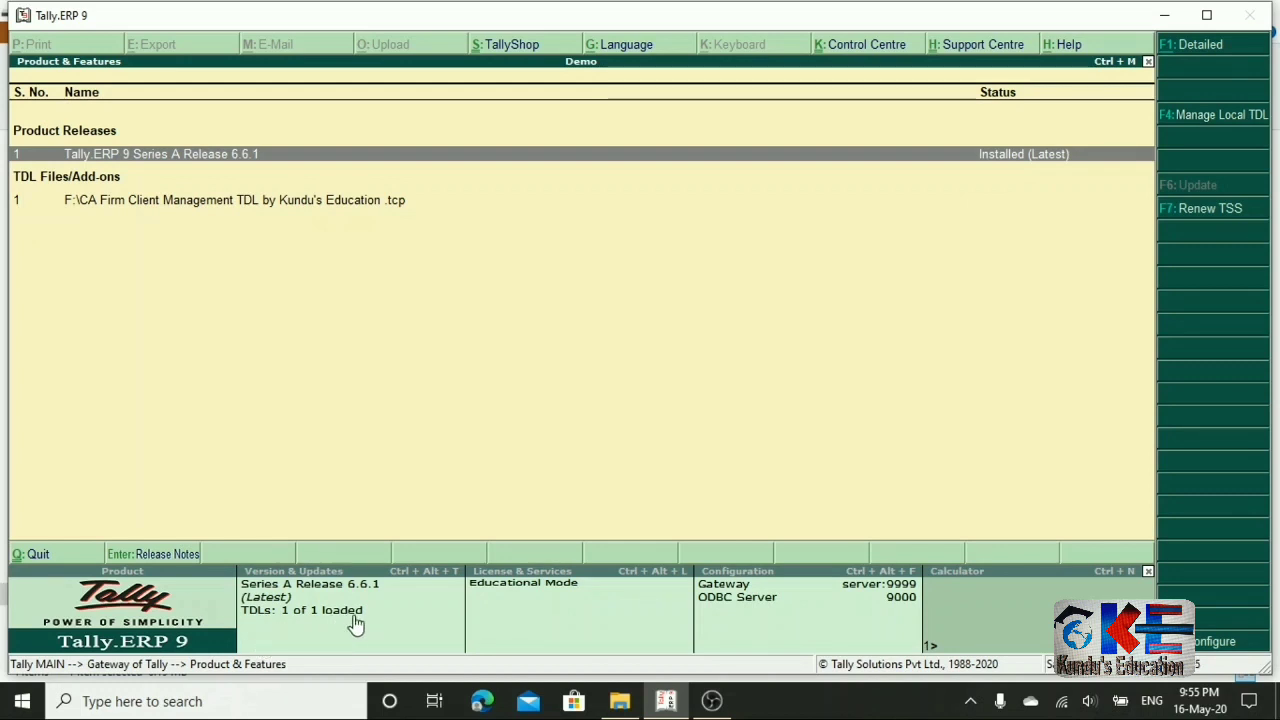
pyautogui.press('Escape')
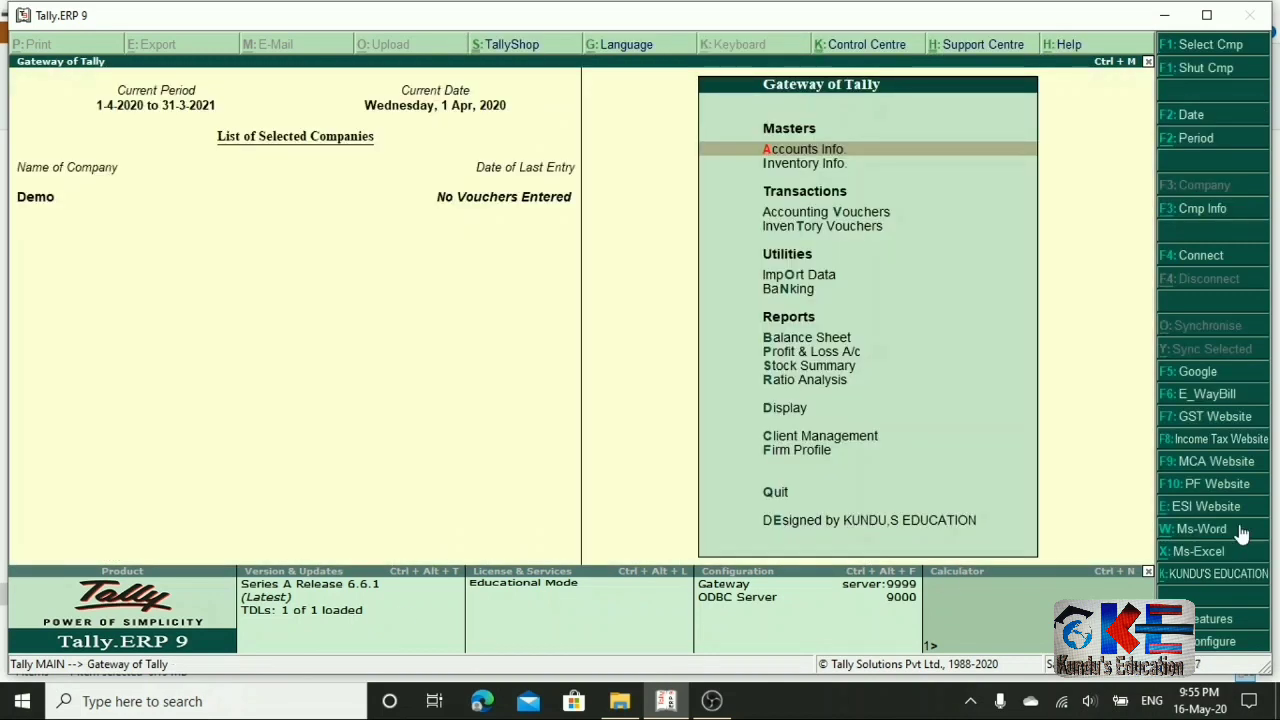
pyautogui.click(1213, 648)
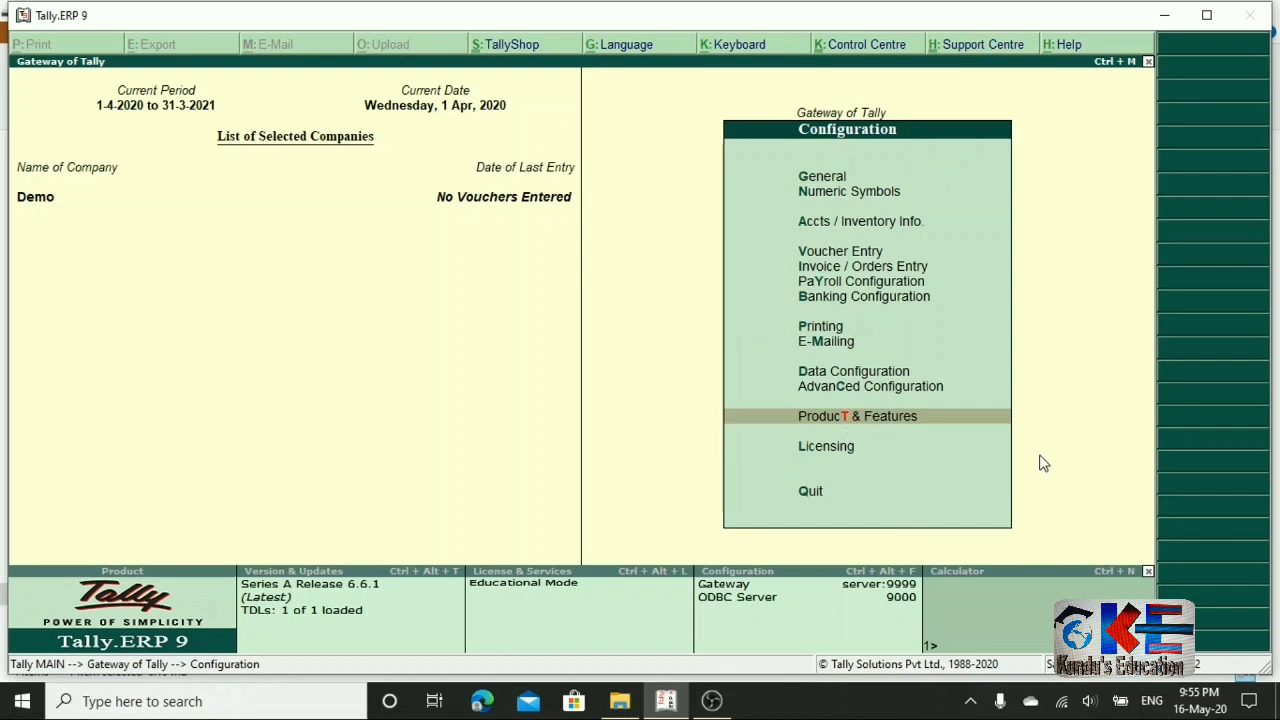
pyautogui.press('Return')
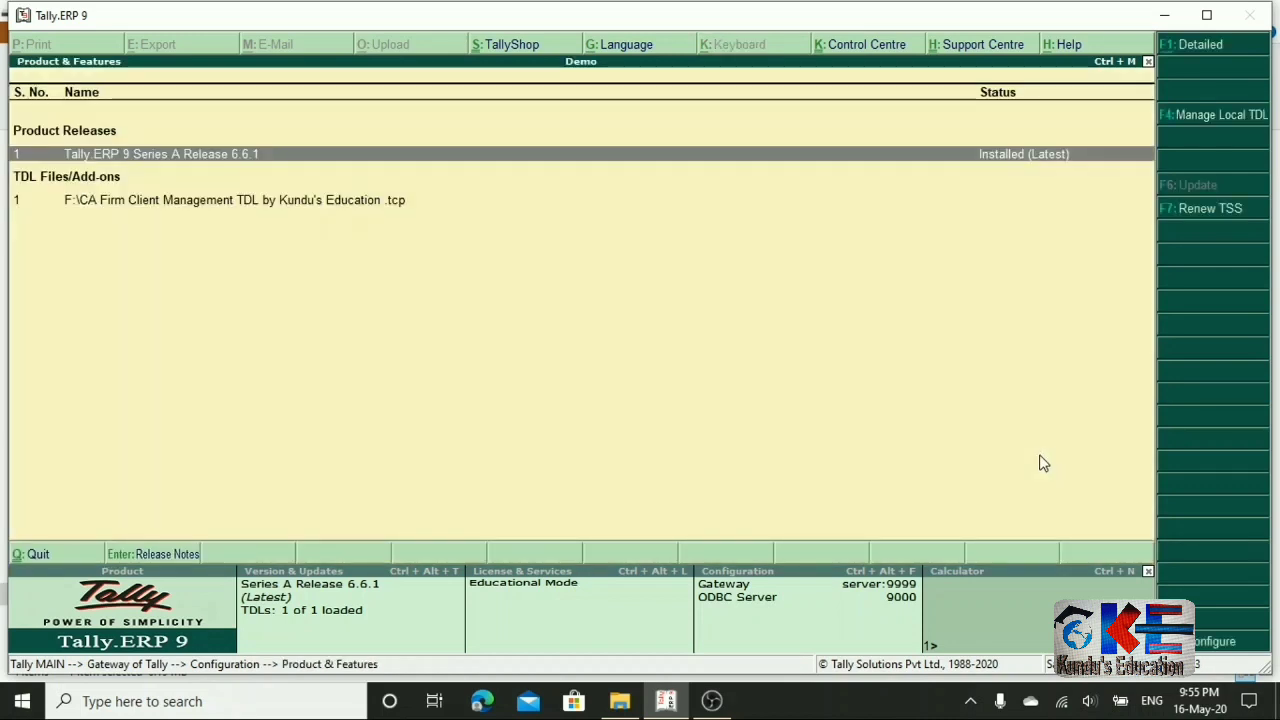
pyautogui.press('Escape')
pyautogui.press('Escape')
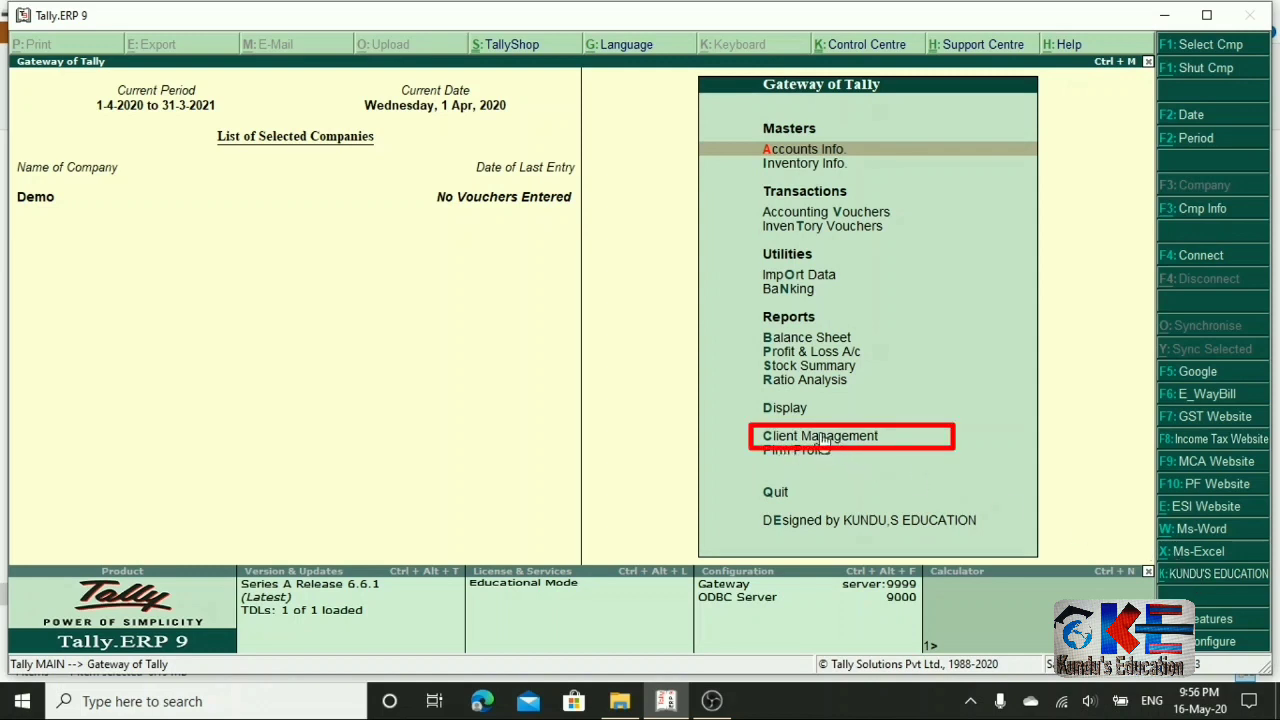
# Open Client Management from the Gateway to list the A to Z Alphabet Clients groups
pyautogui.click(818, 440)
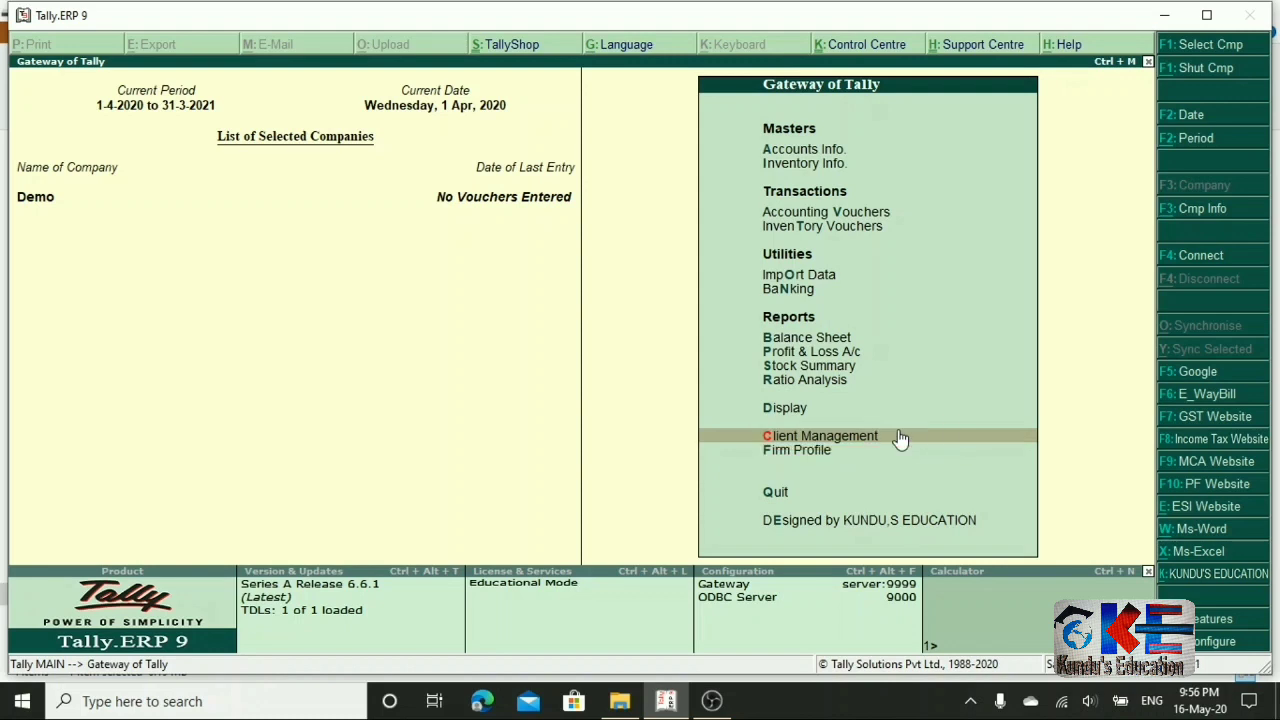
pyautogui.click(898, 438)
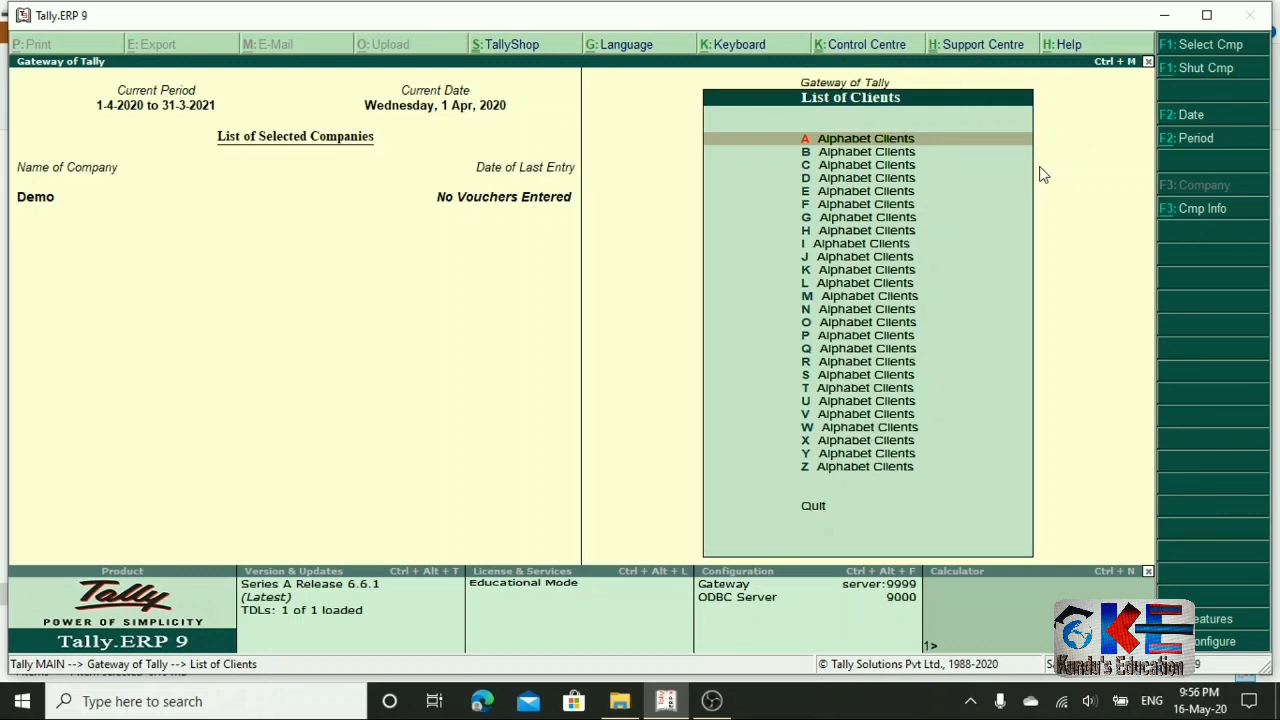
# Open the A Alphabet Clients group, then client CompA01's document menu
pyautogui.press('Return')
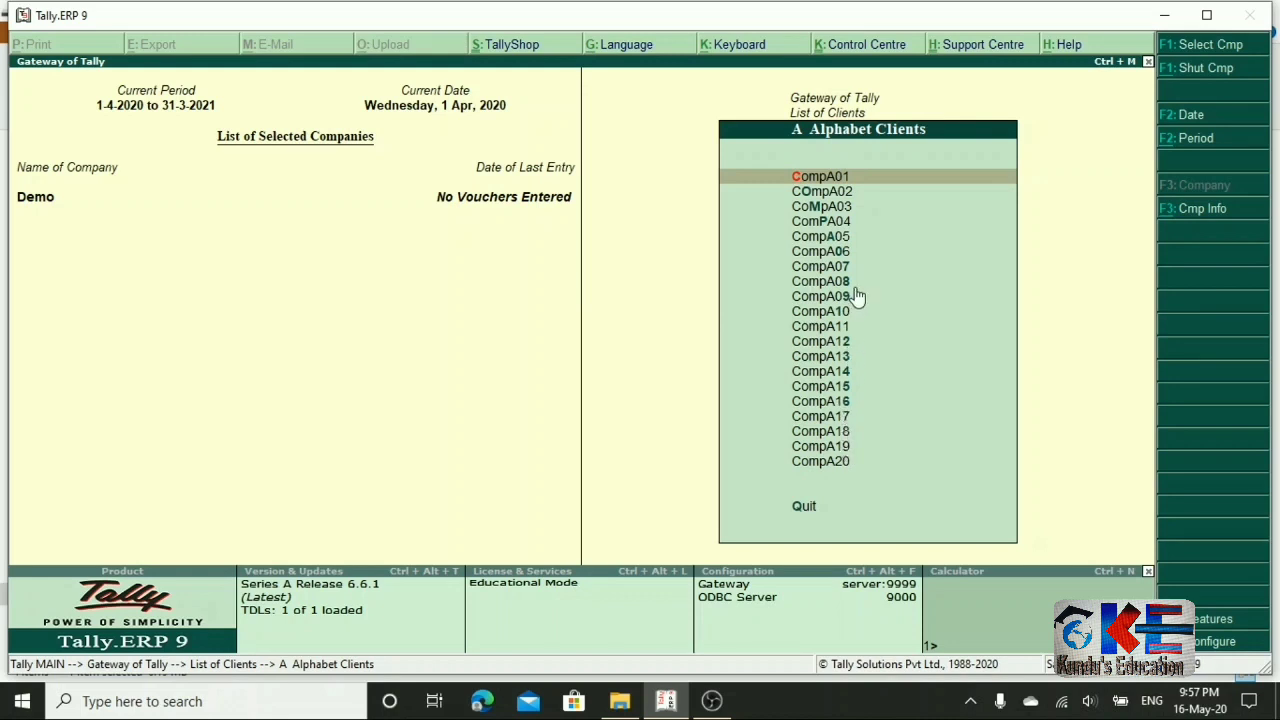
pyautogui.press('Return')
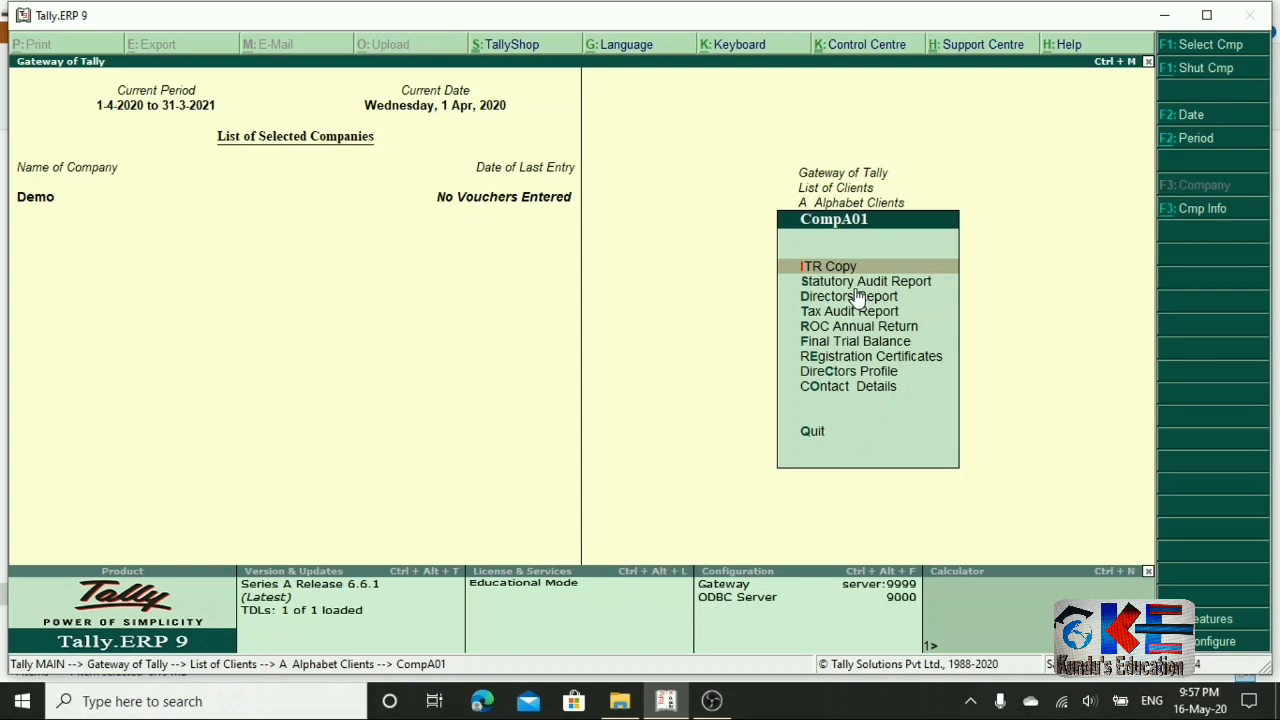
# Open and close CompA01's ITR Copy, Statutory Audit Report and Directors Report year lists
pyautogui.press('Return')
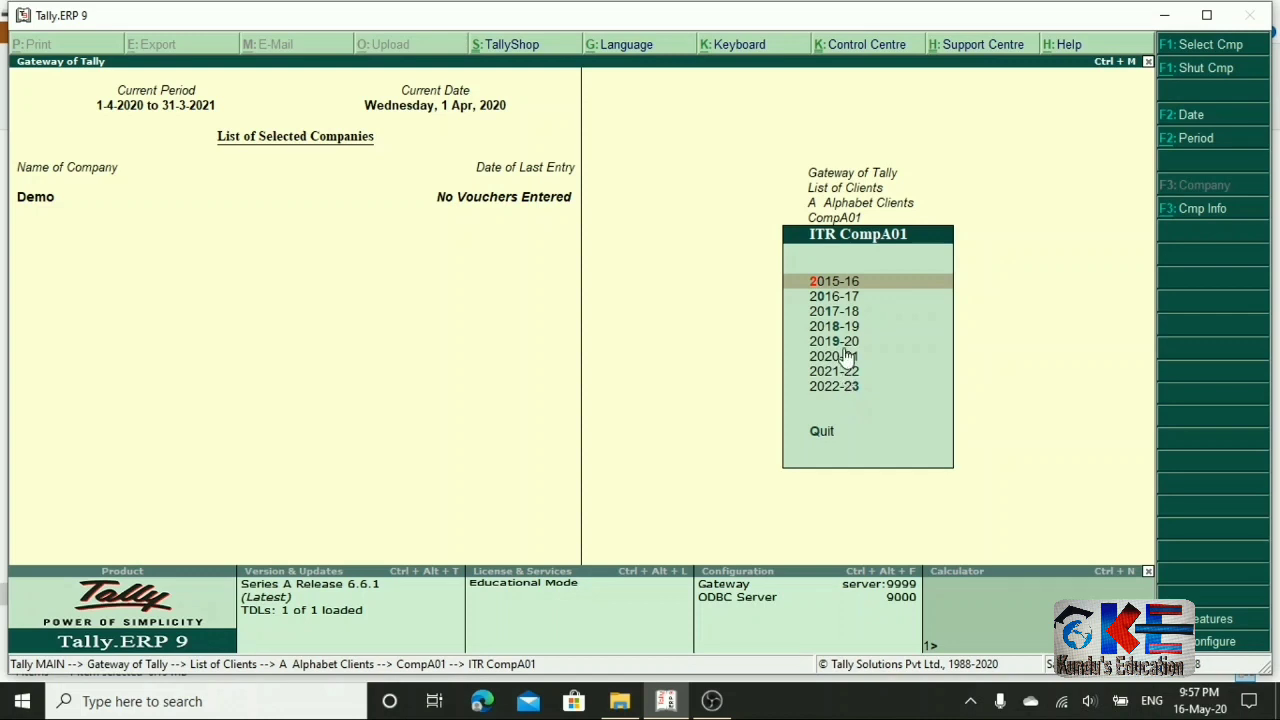
pyautogui.click(874, 430)
pyautogui.press('Down')
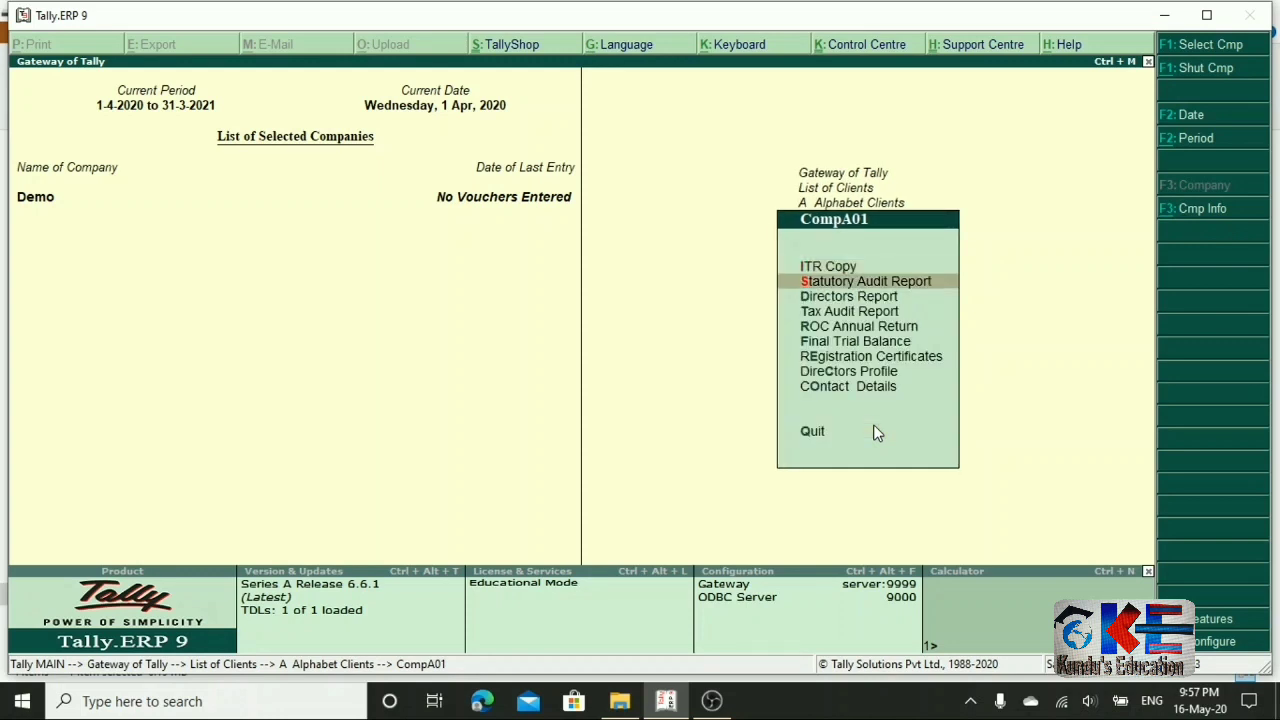
pyautogui.press('Return')
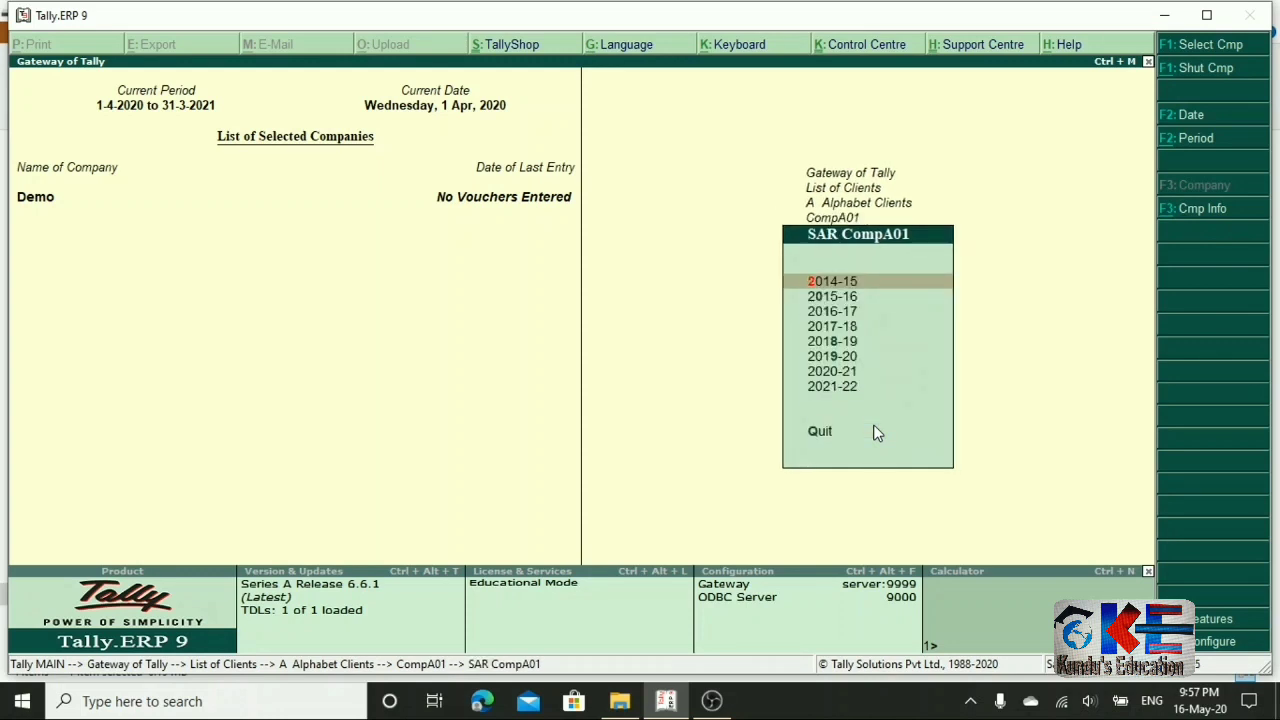
pyautogui.click(874, 431)
pyautogui.press('Down')
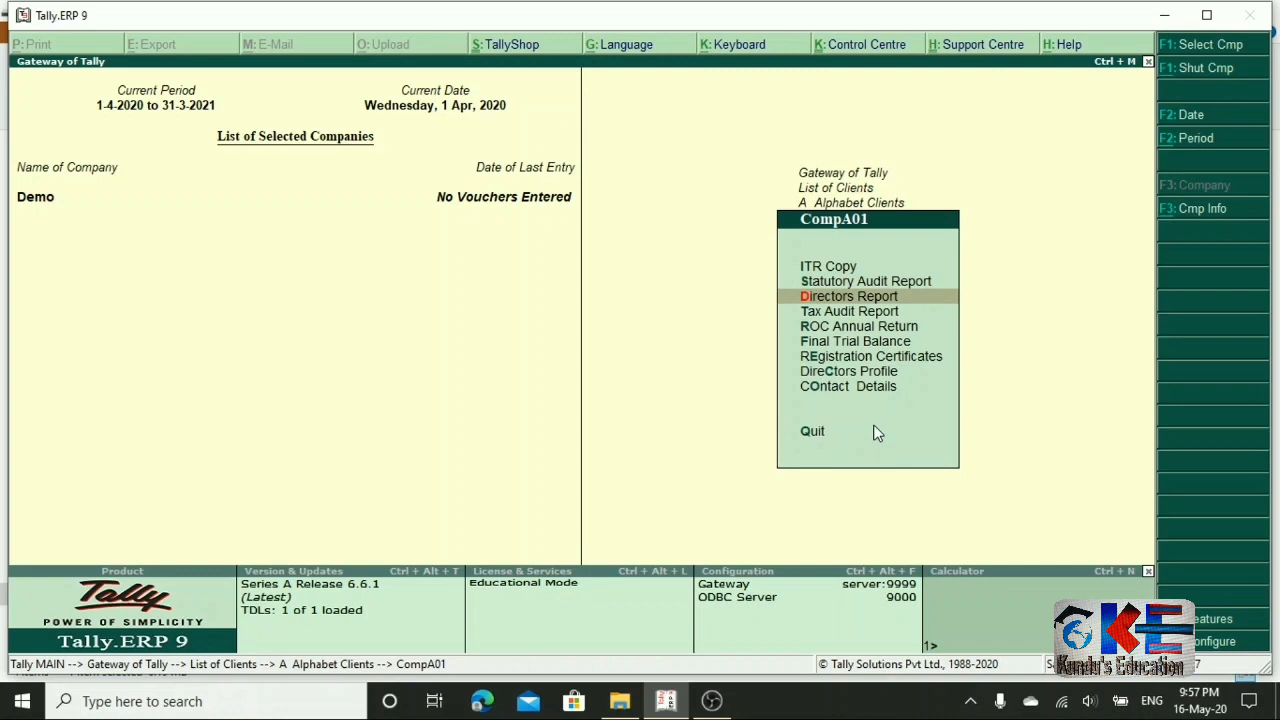
pyautogui.press('Return')
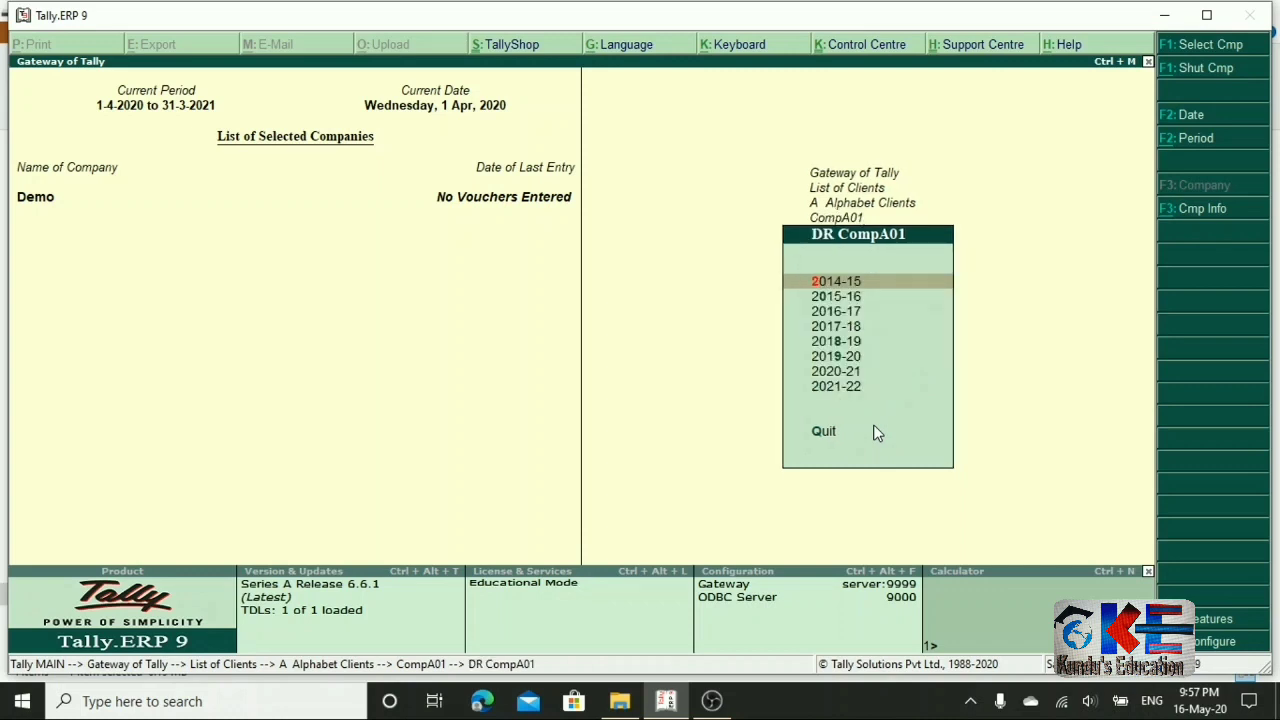
pyautogui.click(874, 431)
# Check the Tax Audit Report, ROC Annual Return and Final Trial Balance years, then open Registration Certificates
pyautogui.press('Down')
pyautogui.press('Return')
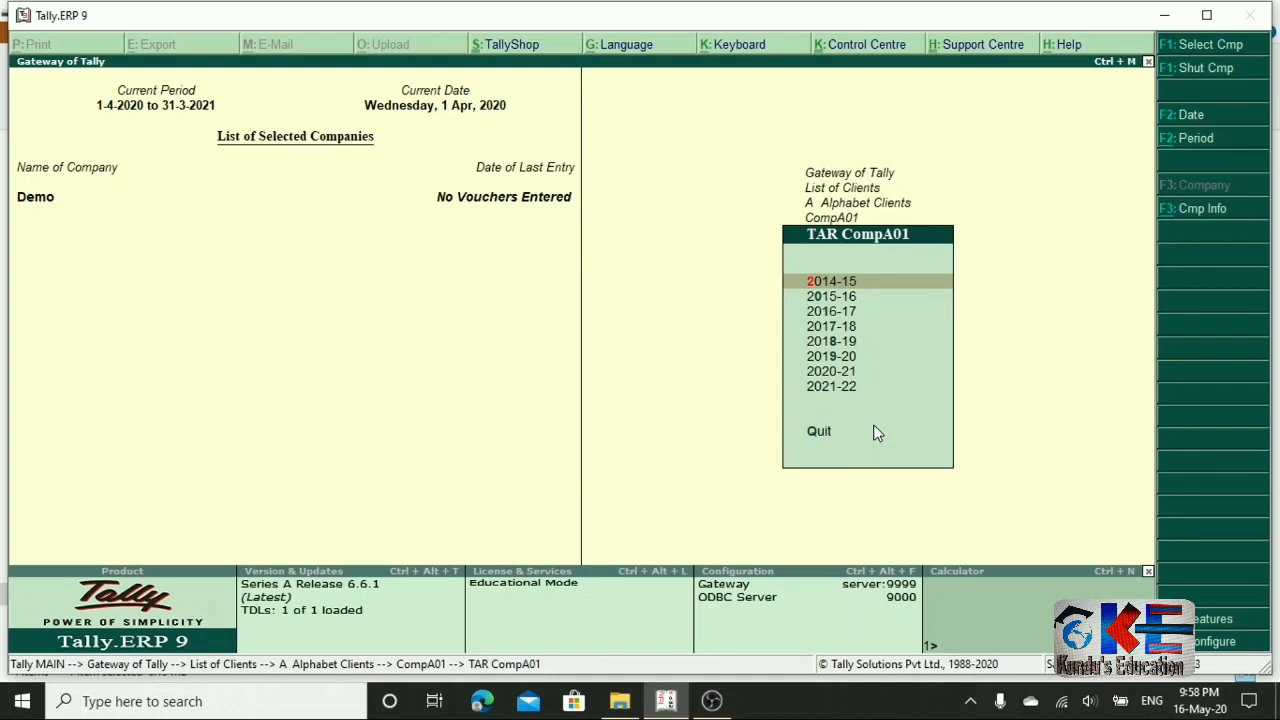
pyautogui.click(874, 431)
pyautogui.press('Down')
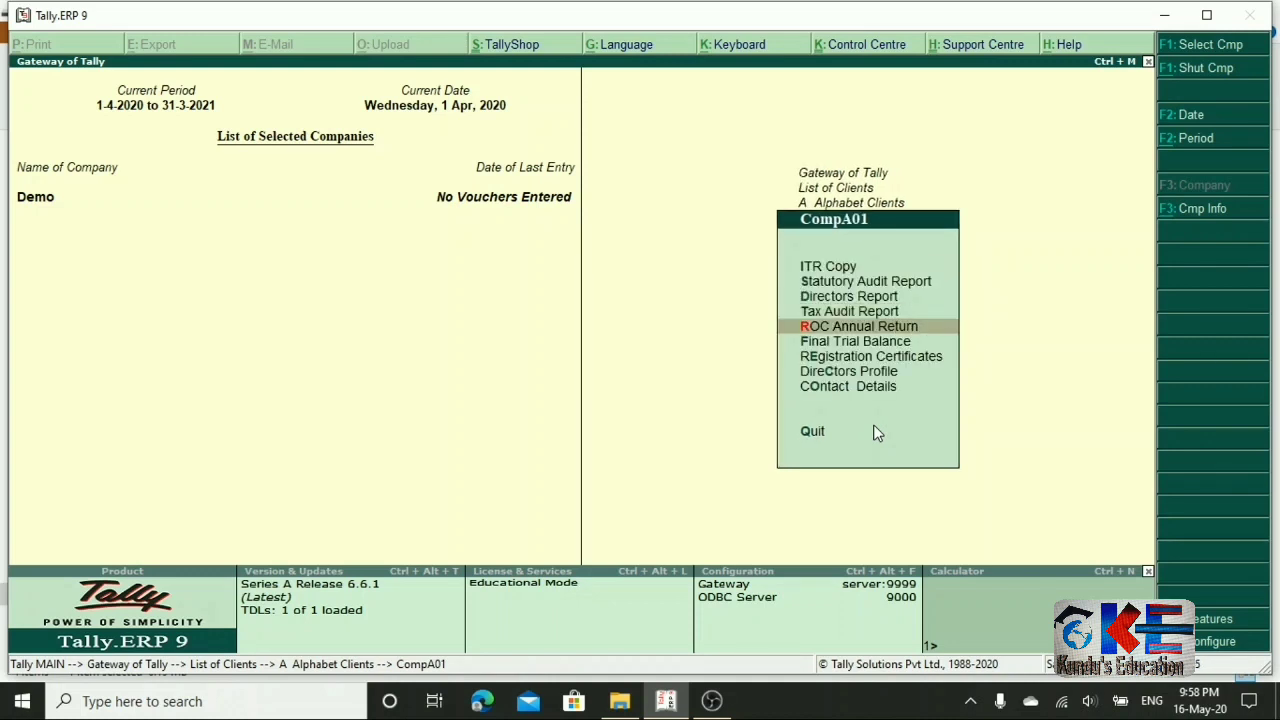
pyautogui.press('Return')
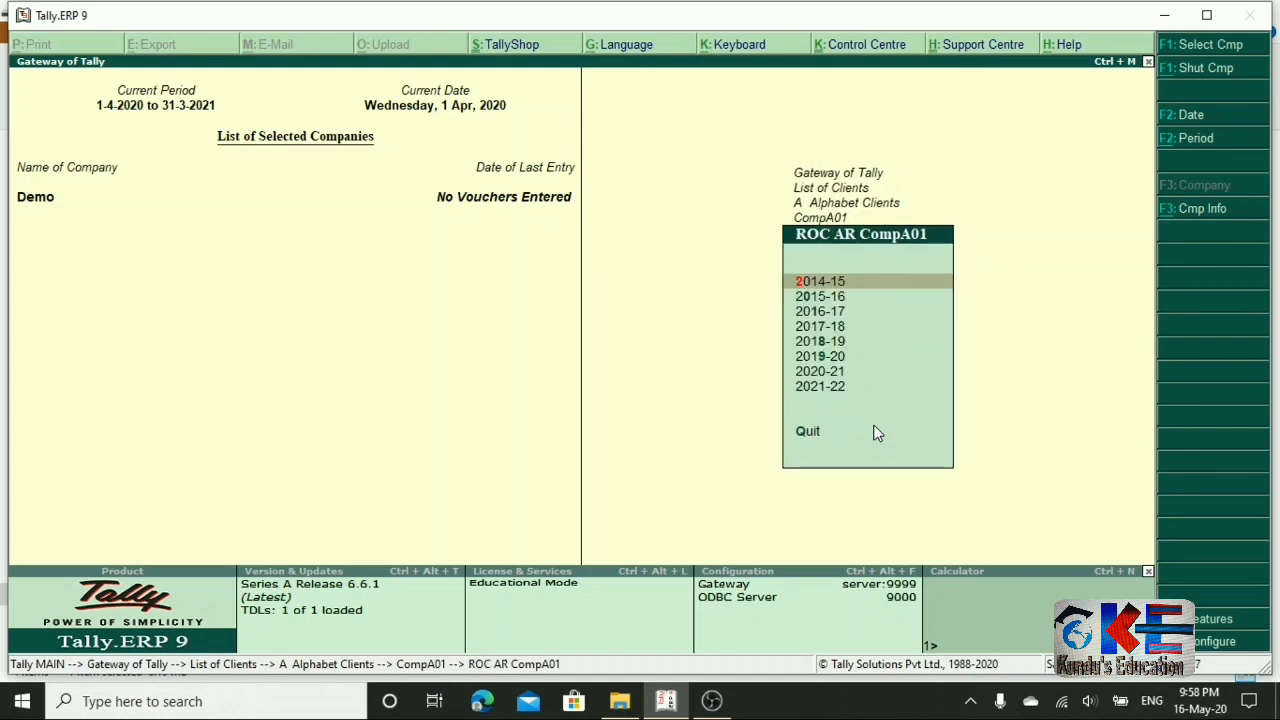
pyautogui.click(874, 431)
pyautogui.press('Down')
pyautogui.press('Return')
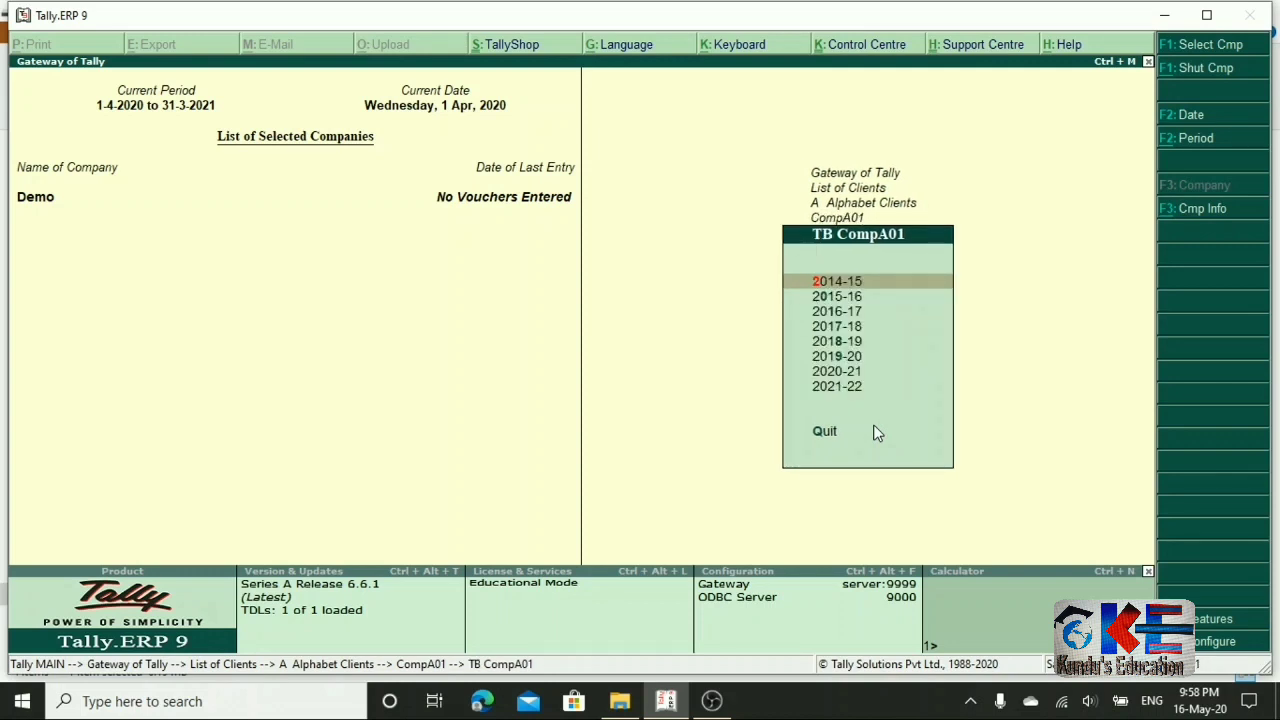
pyautogui.click(874, 431)
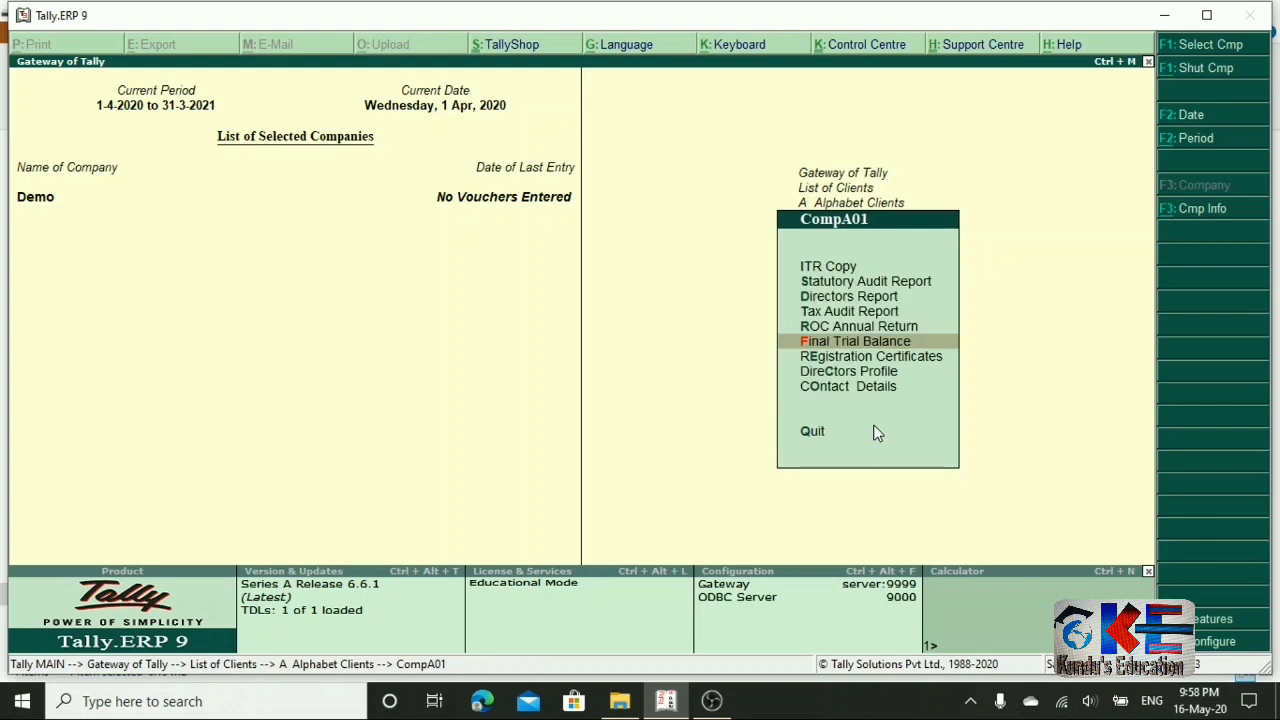
pyautogui.press('Down')
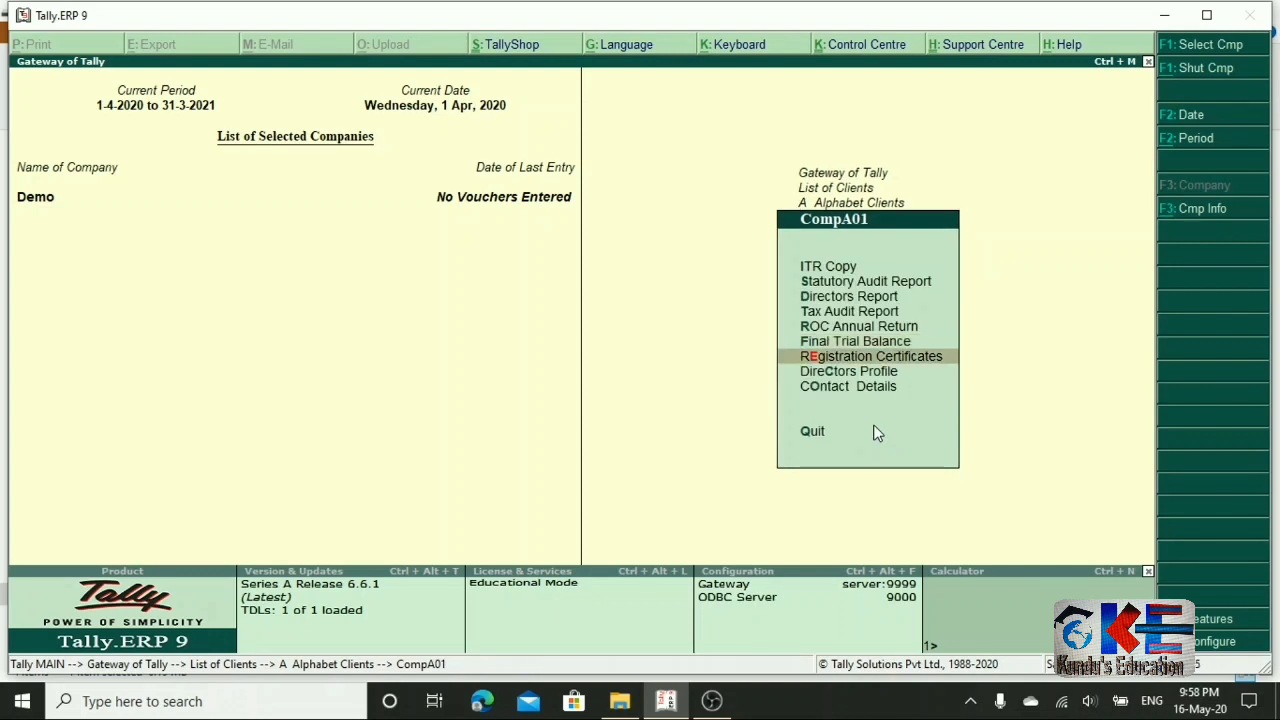
pyautogui.press('Return')
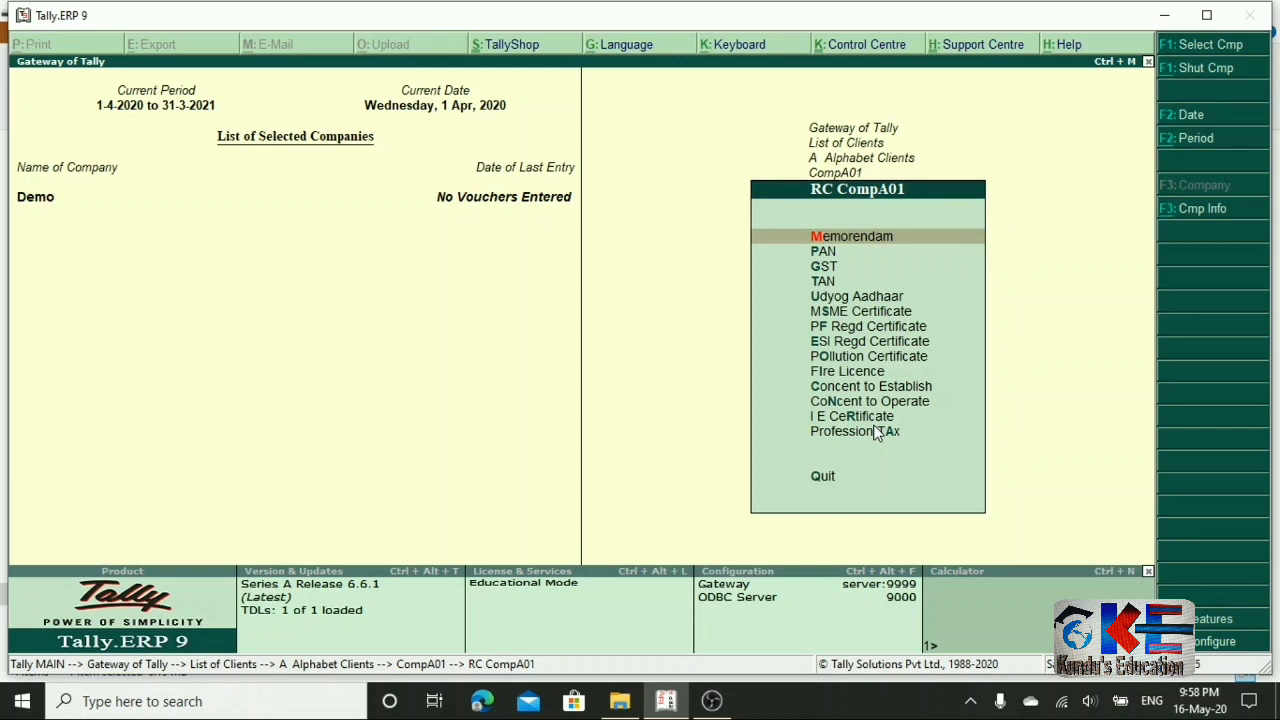
# Step through CompA01's certificates from PAN to I E Certificate and open Professional Tax
pyautogui.press('Down')
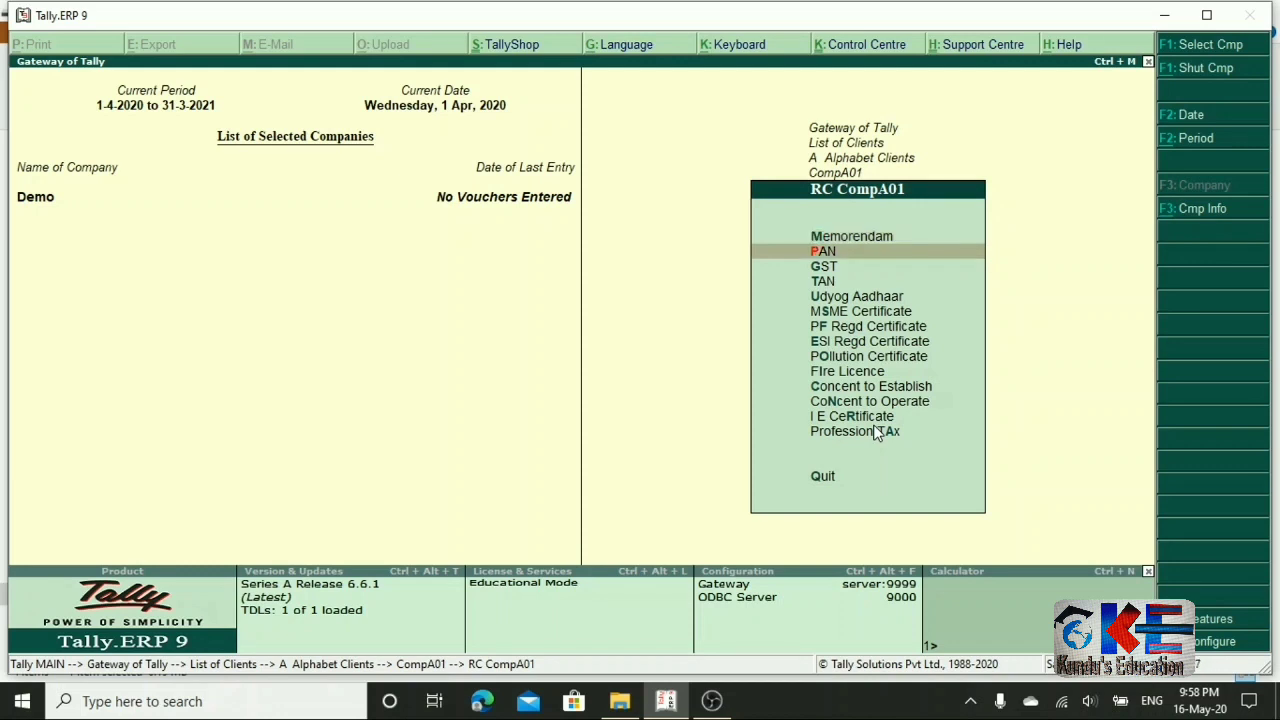
pyautogui.press('Down')
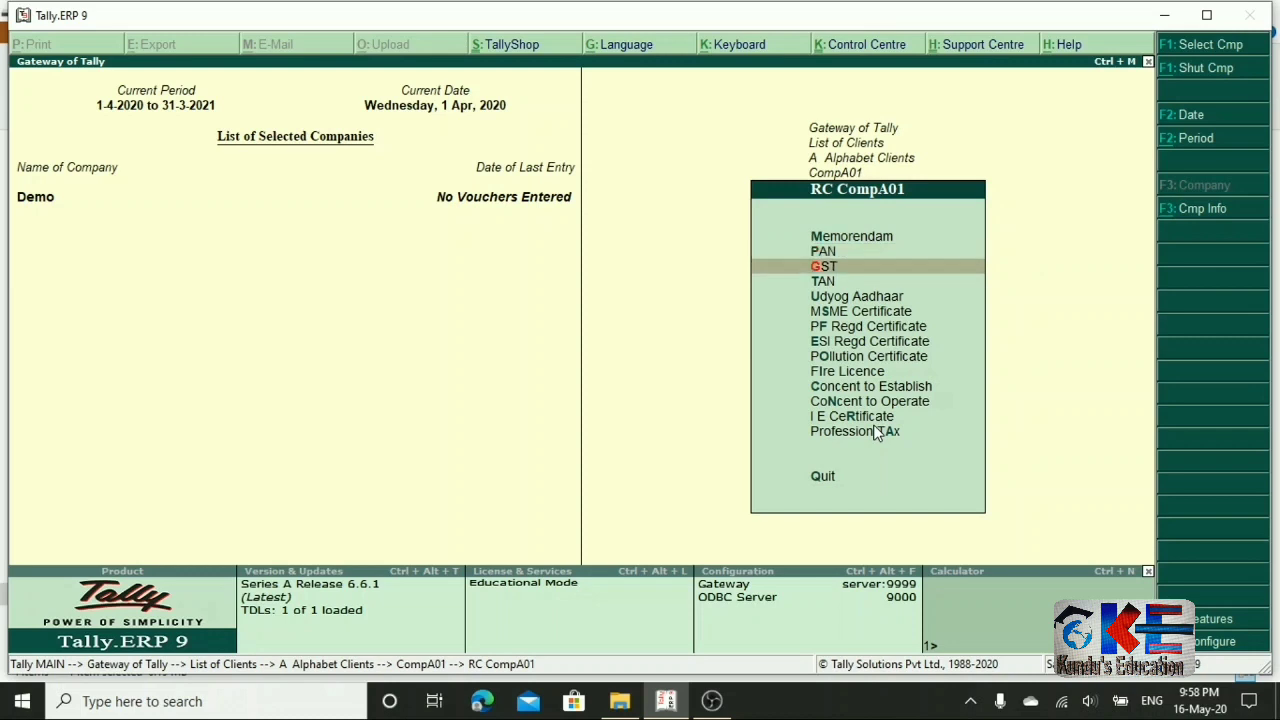
pyautogui.press('Down')
pyautogui.press('Down')
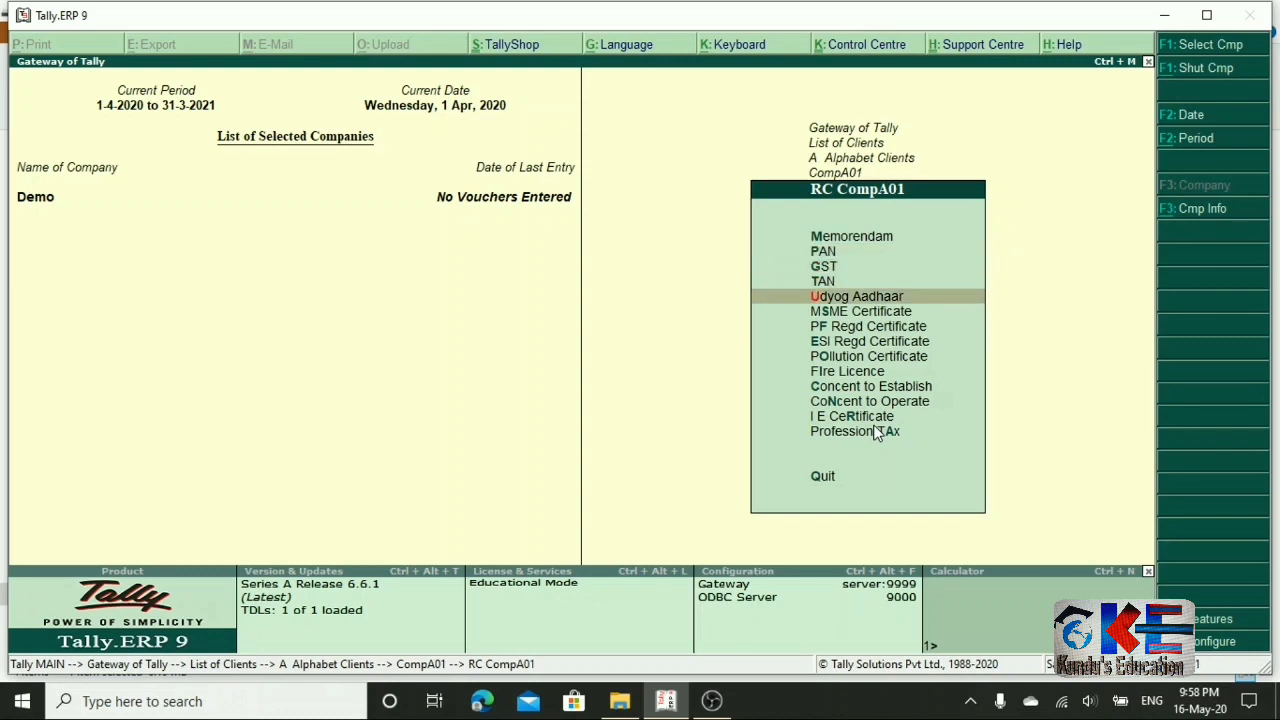
pyautogui.press('Down')
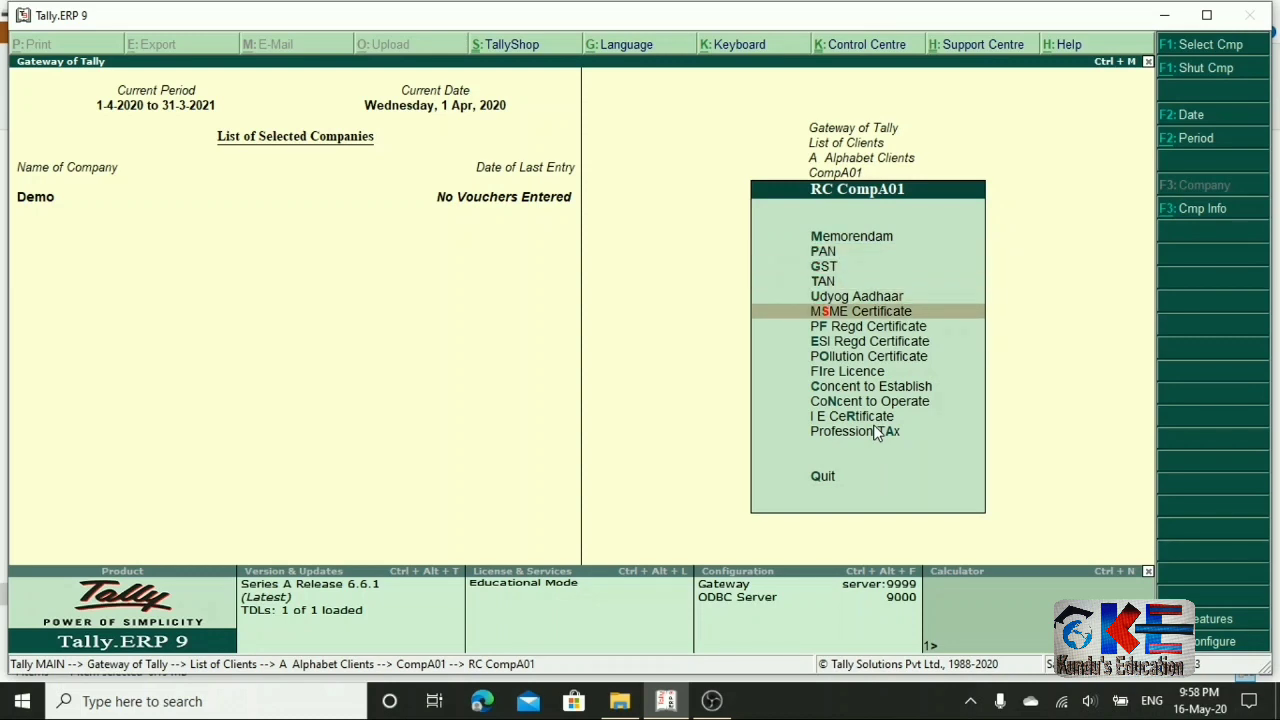
pyautogui.press('Down')
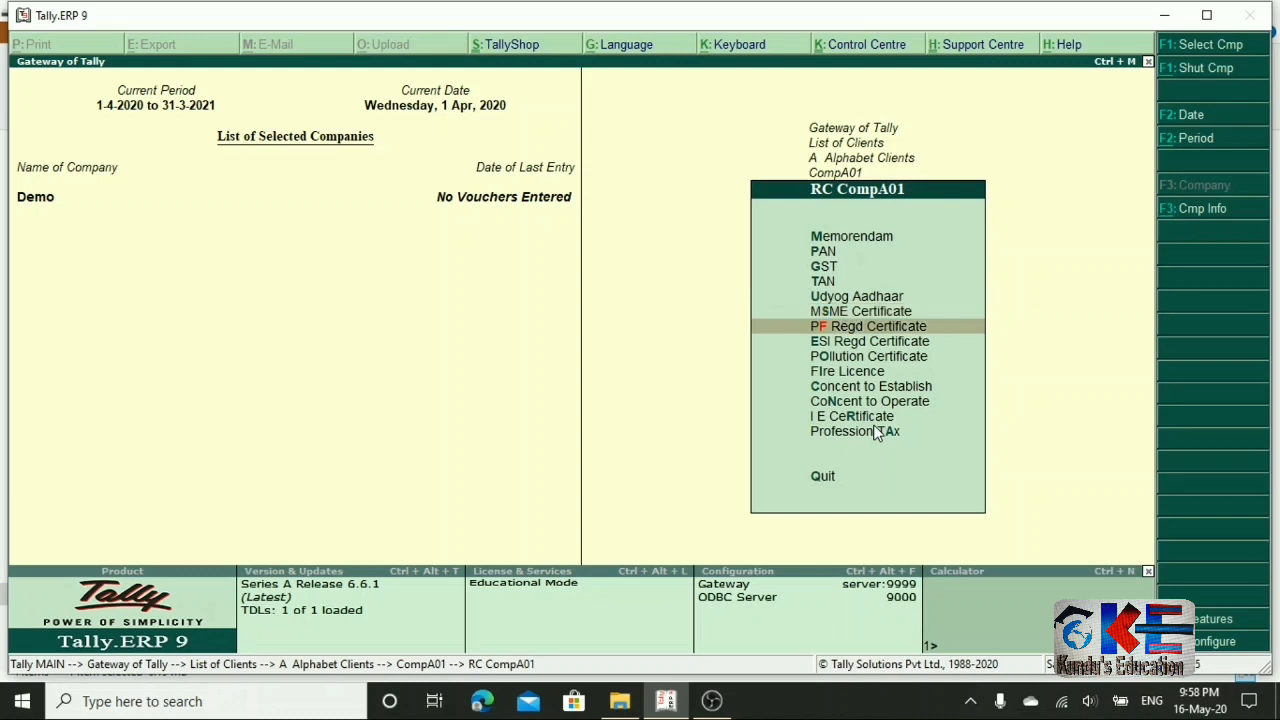
pyautogui.press('Down')
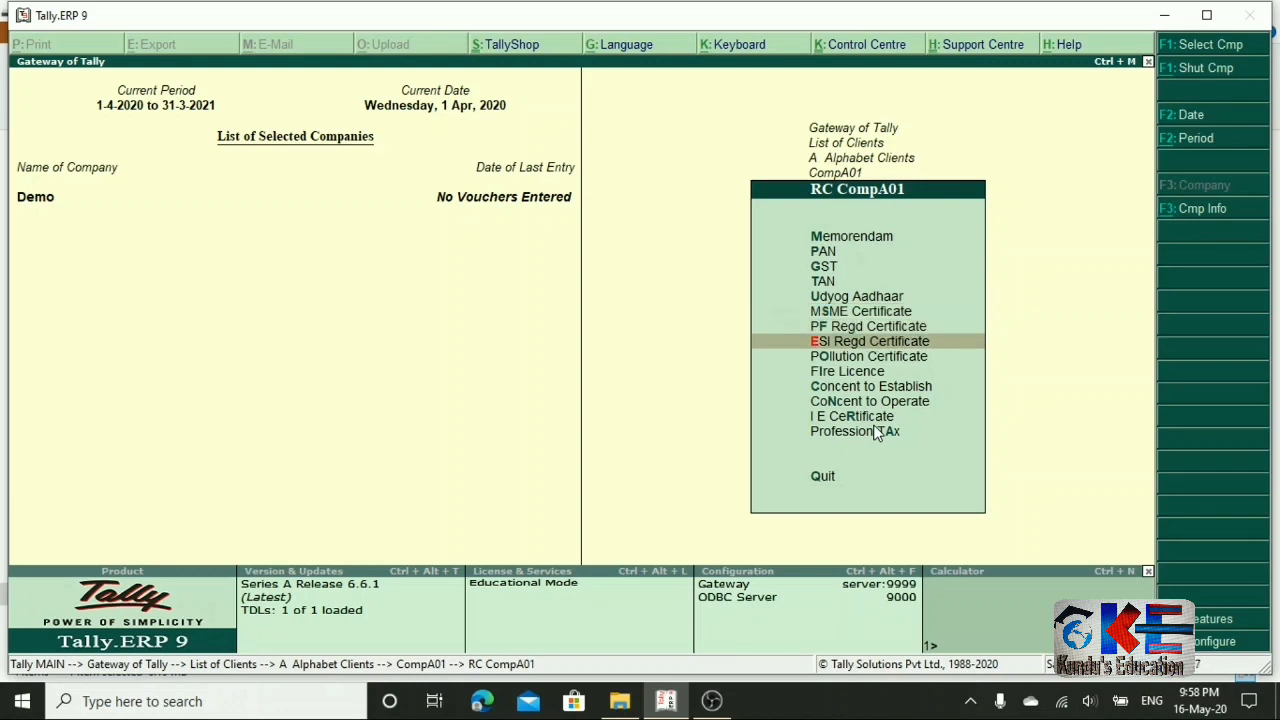
pyautogui.press('Down')
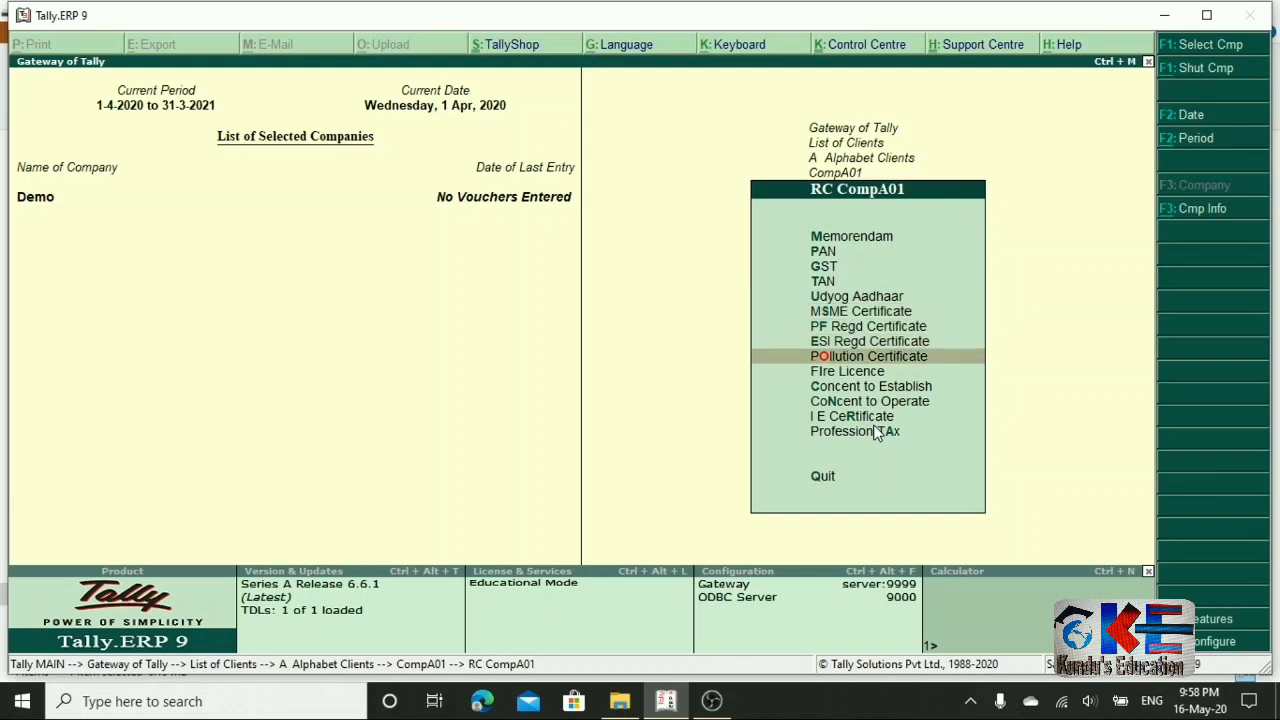
pyautogui.press('Down')
pyautogui.press('Down')
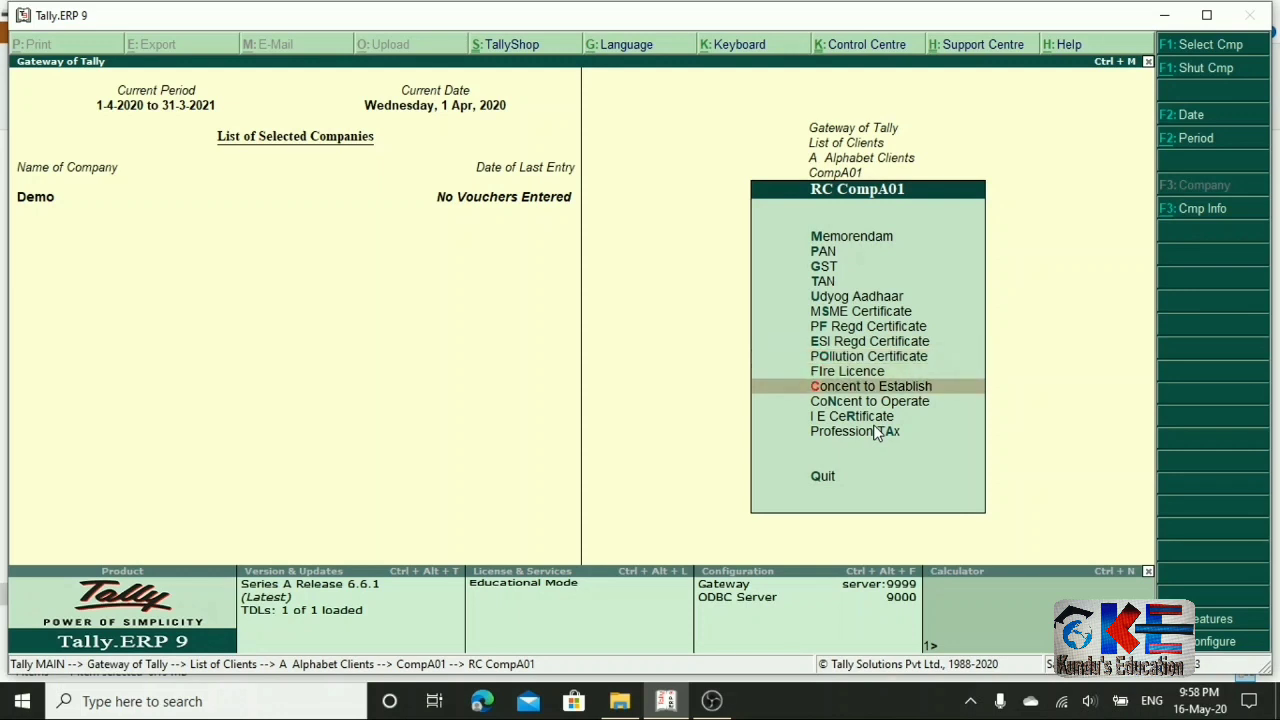
pyautogui.press('Down')
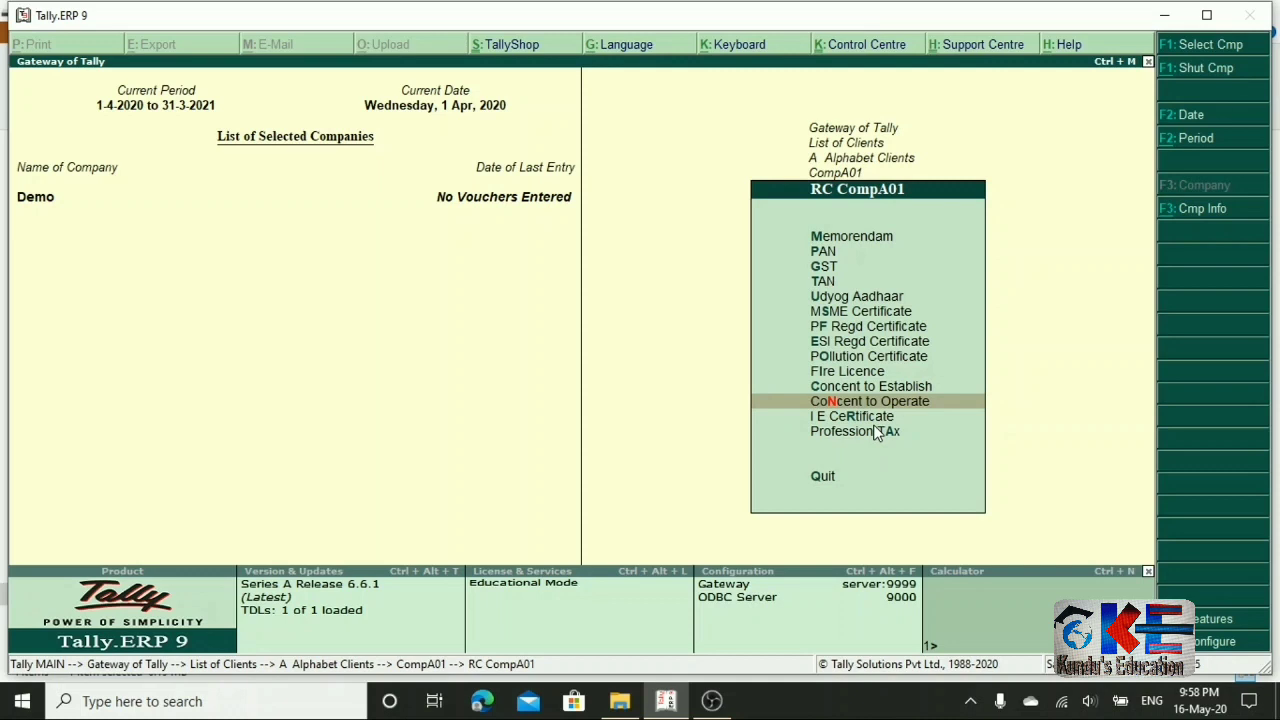
pyautogui.press('Down')
pyautogui.press('Down')
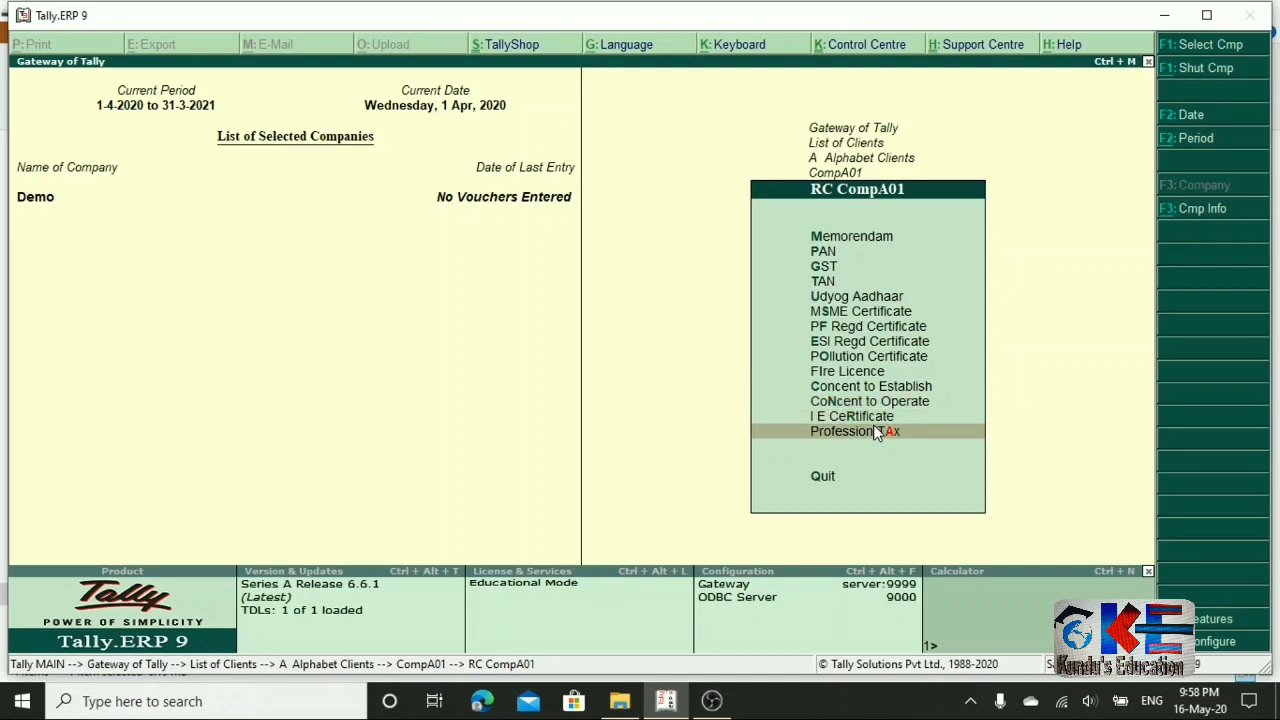
pyautogui.press('Return')
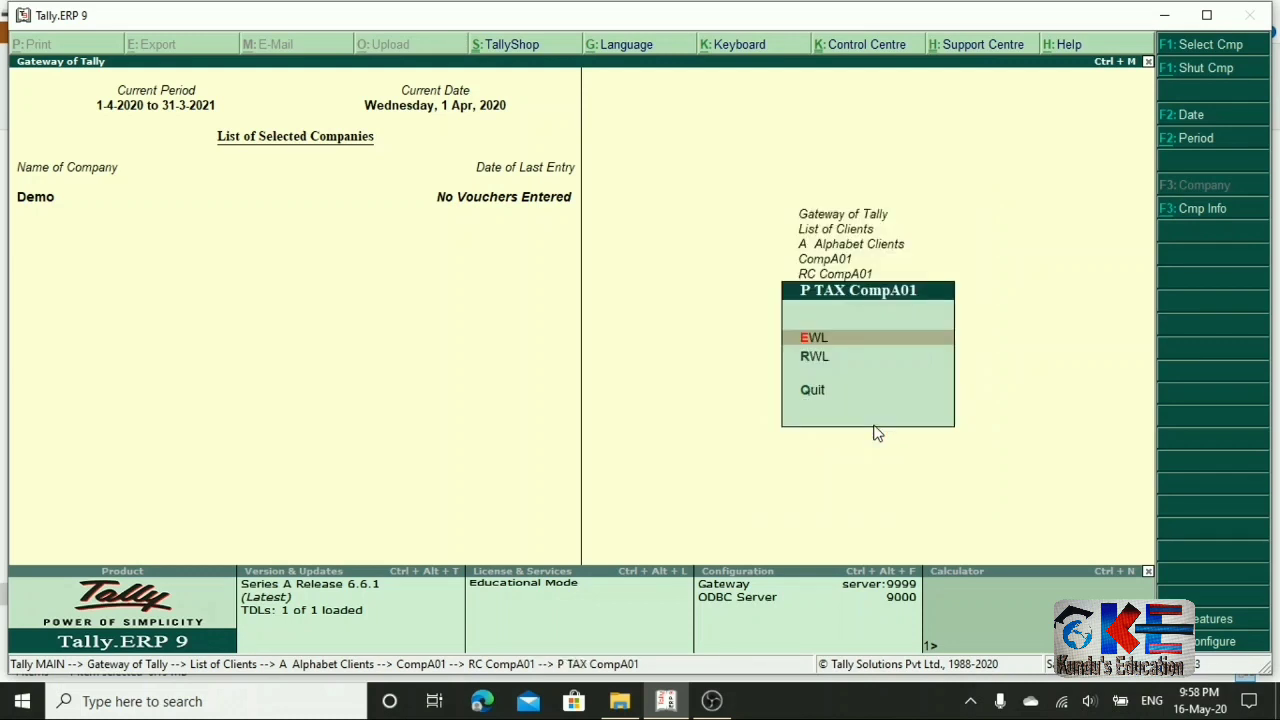
# Browse the EWL and RWL entries, then quit the Professional Tax submenu
pyautogui.press('Down')
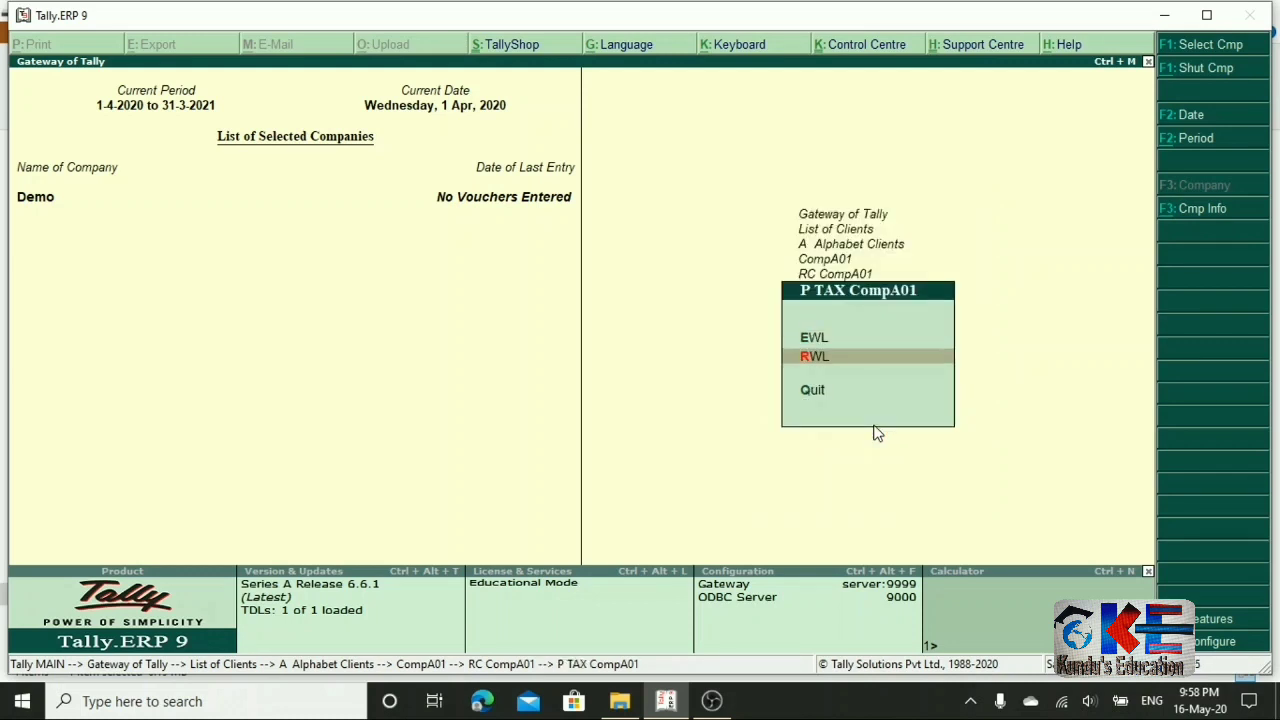
pyautogui.press('Up')
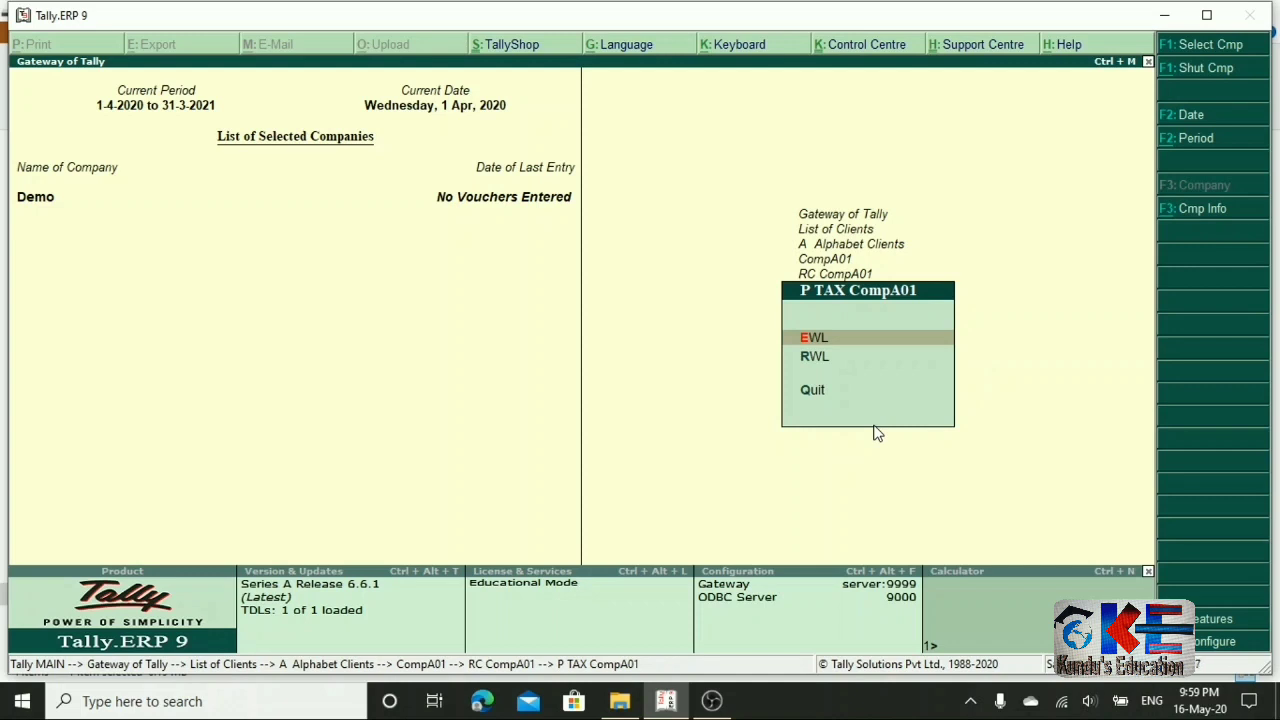
pyautogui.press('Down')
pyautogui.press('Down')
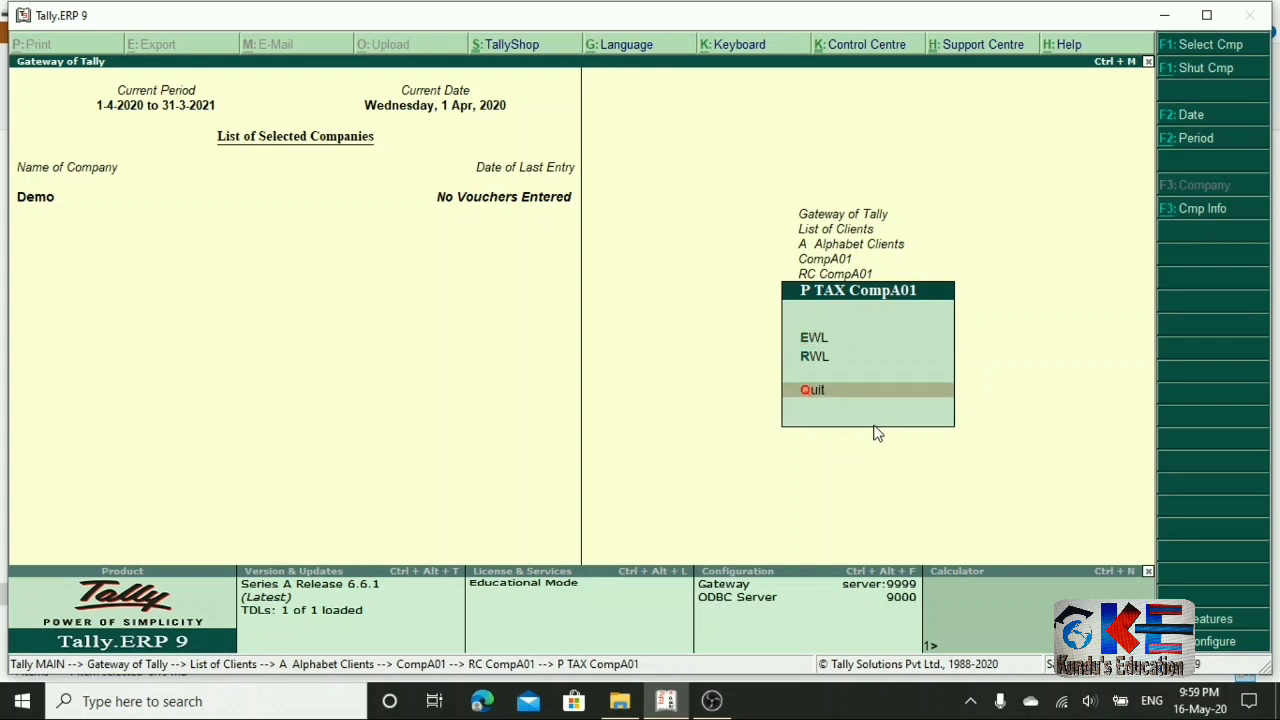
pyautogui.press('Return')
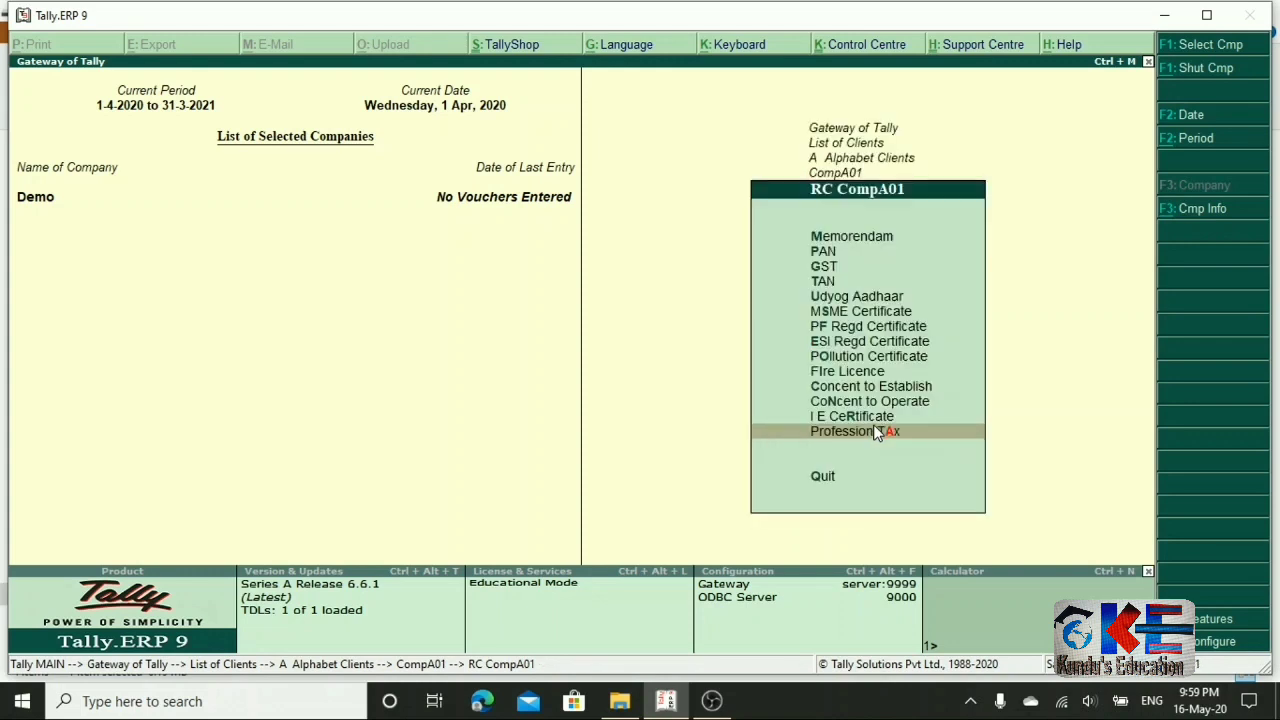
pyautogui.press('Down')
# Quit to CompA01's menu and open Director 1 under Directors Profile
pyautogui.press('Return')
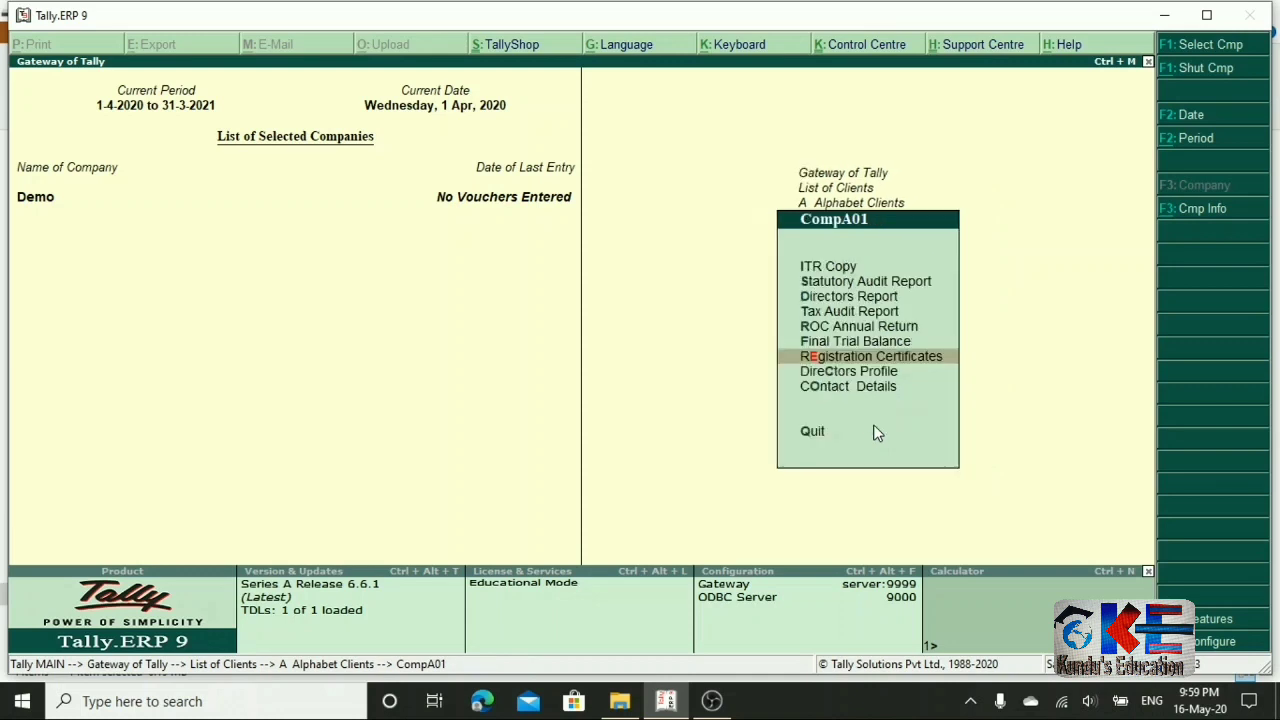
pyautogui.press('Down')
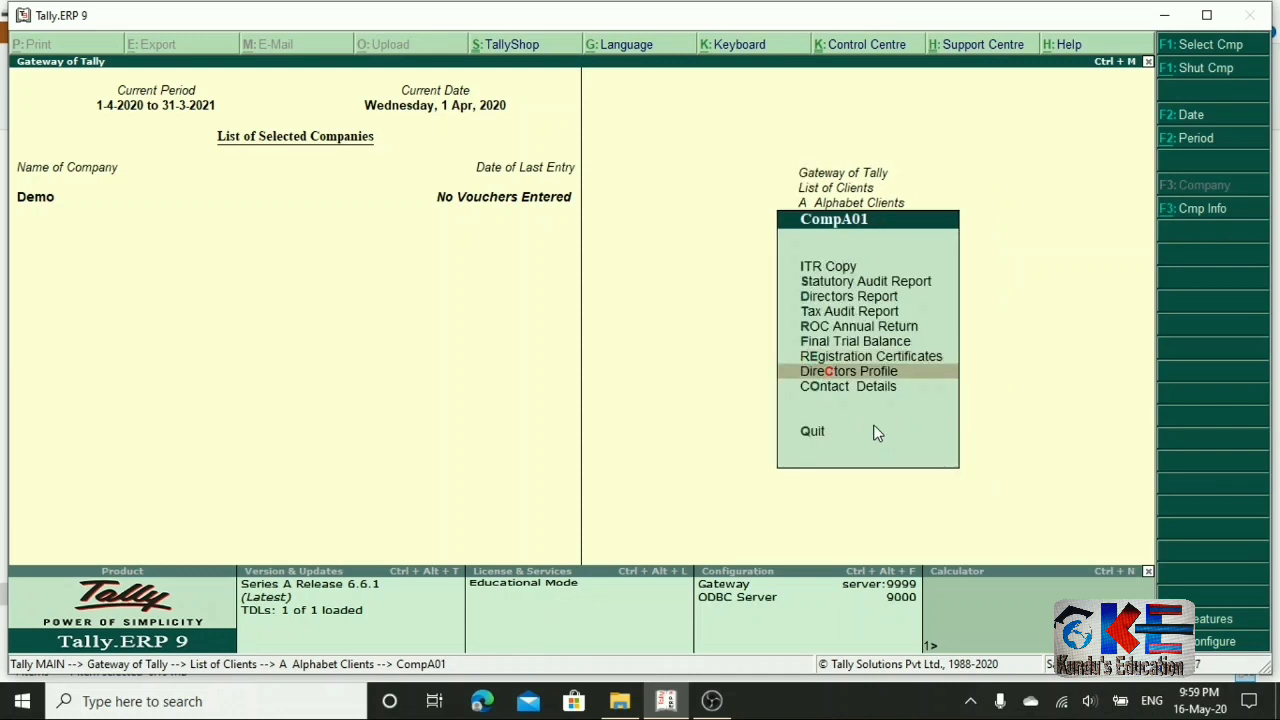
pyautogui.press('Return')
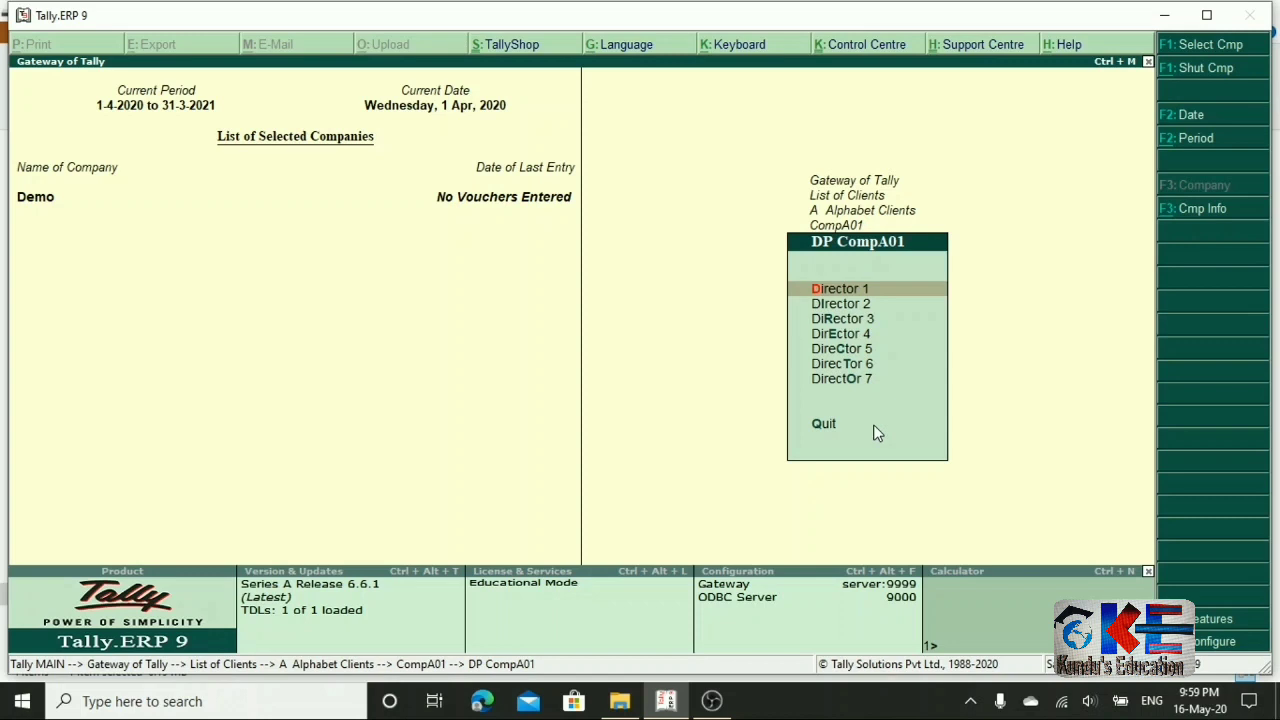
pyautogui.press('Return')
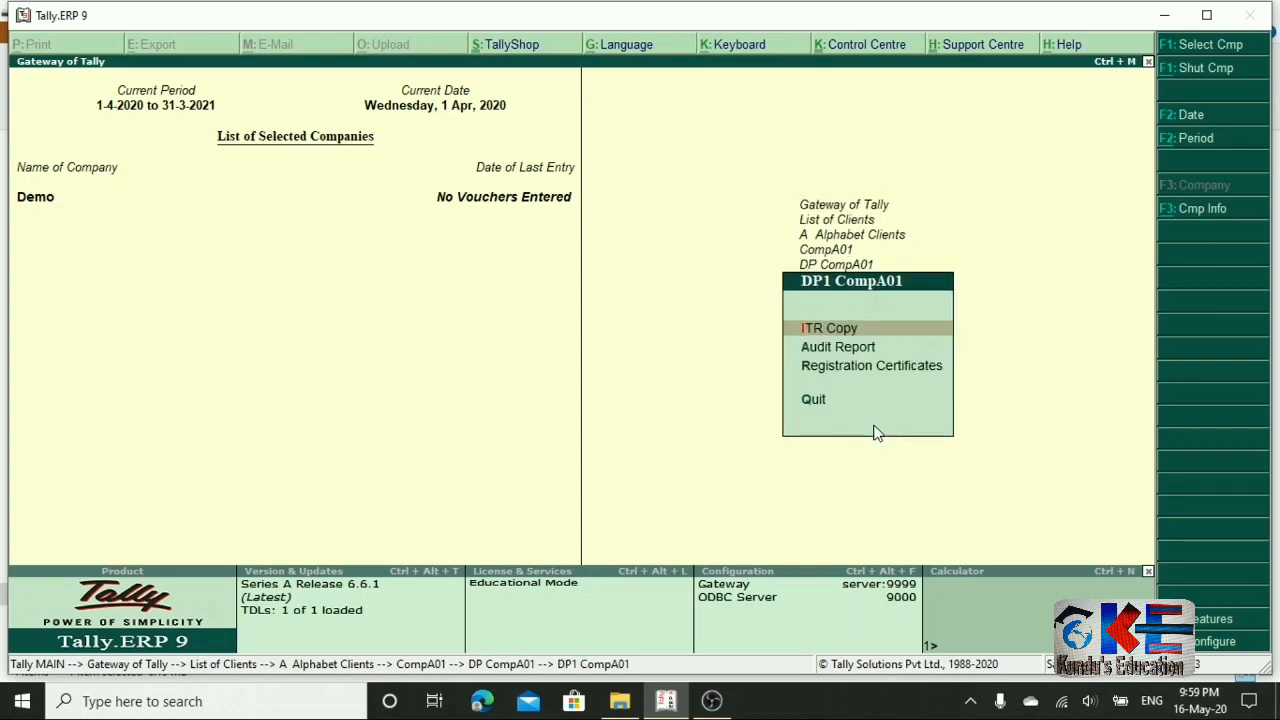
# Review Director 1's ITR Copy years through 2019-20, then open the Audit Report years
pyautogui.press('Down')
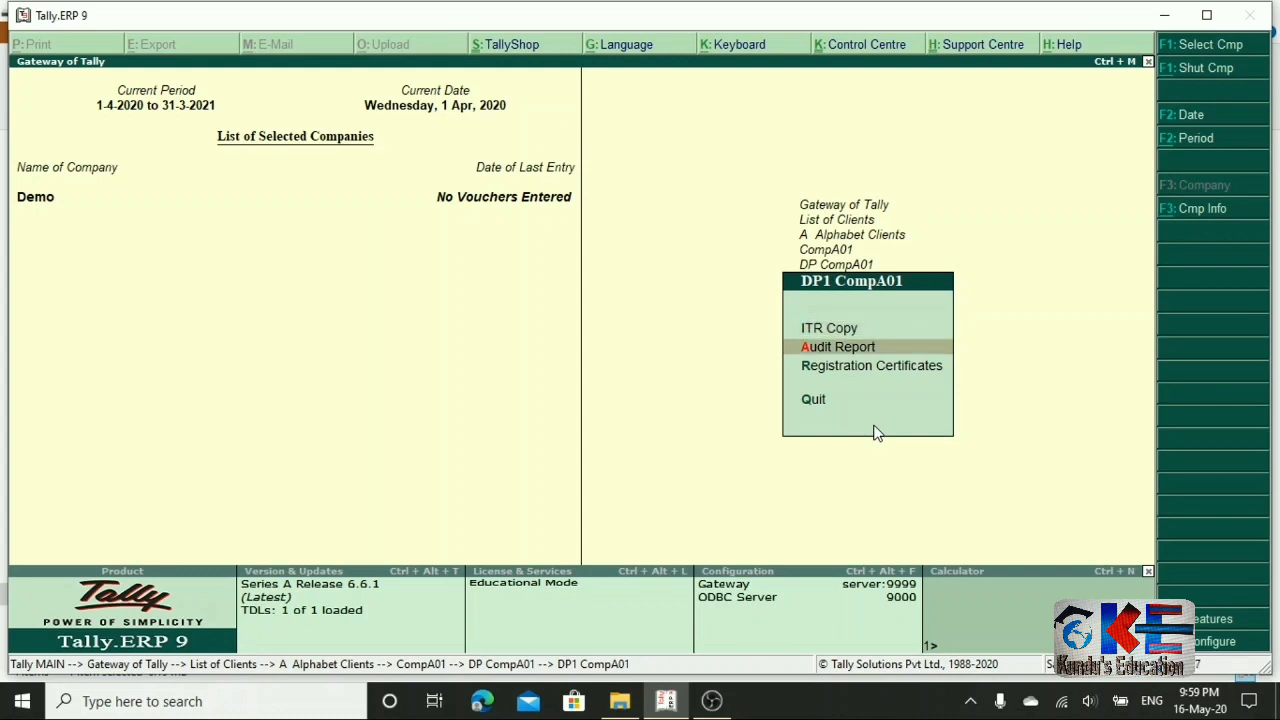
pyautogui.press('Down')
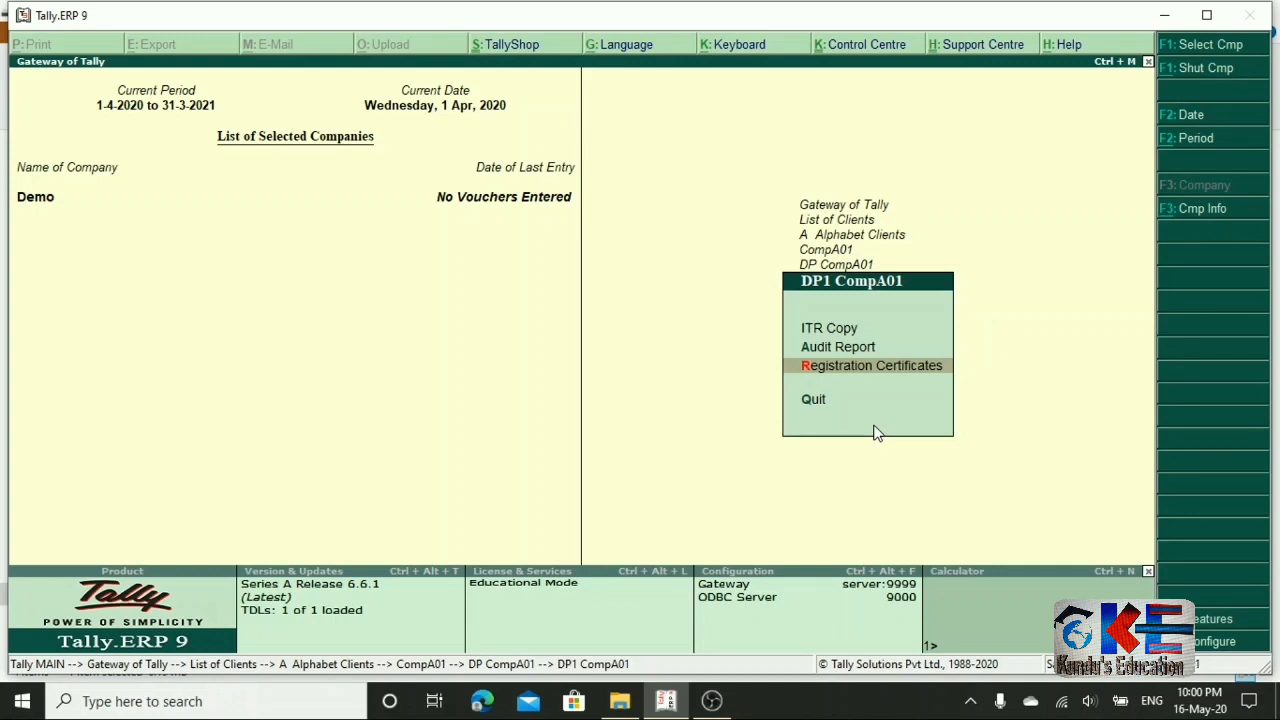
pyautogui.press('Up')
pyautogui.press('Up')
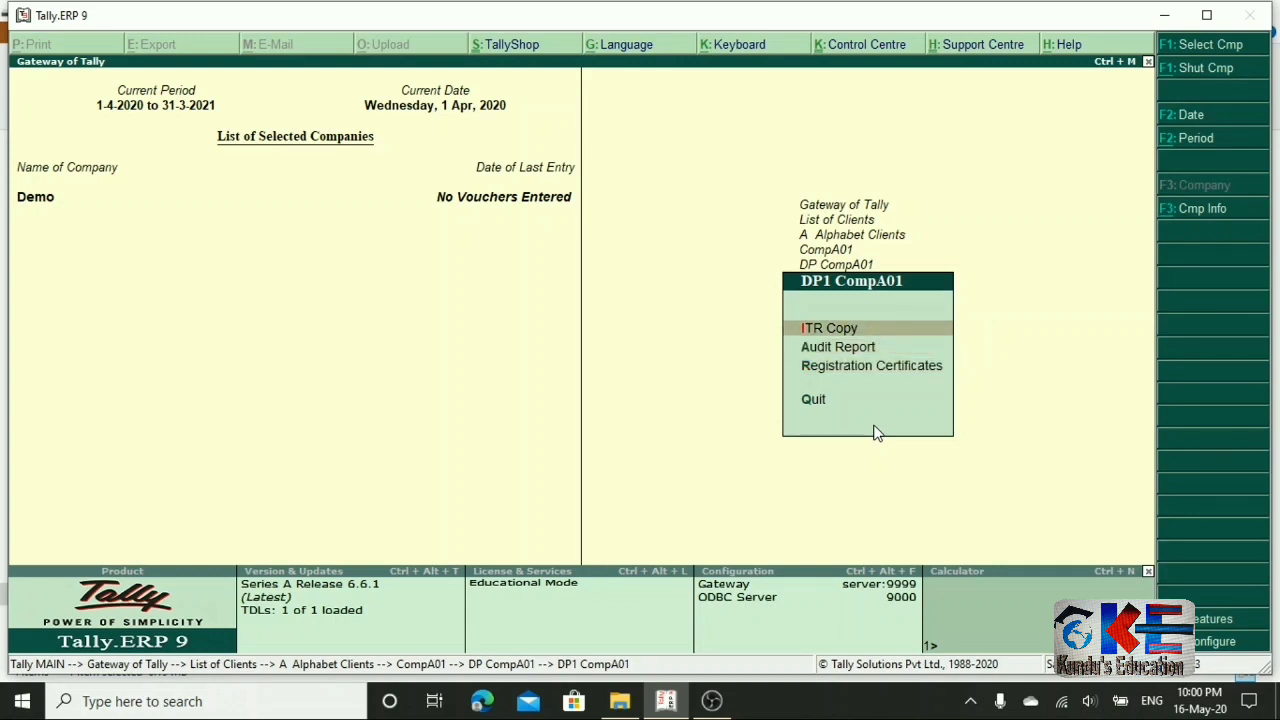
pyautogui.press('Return')
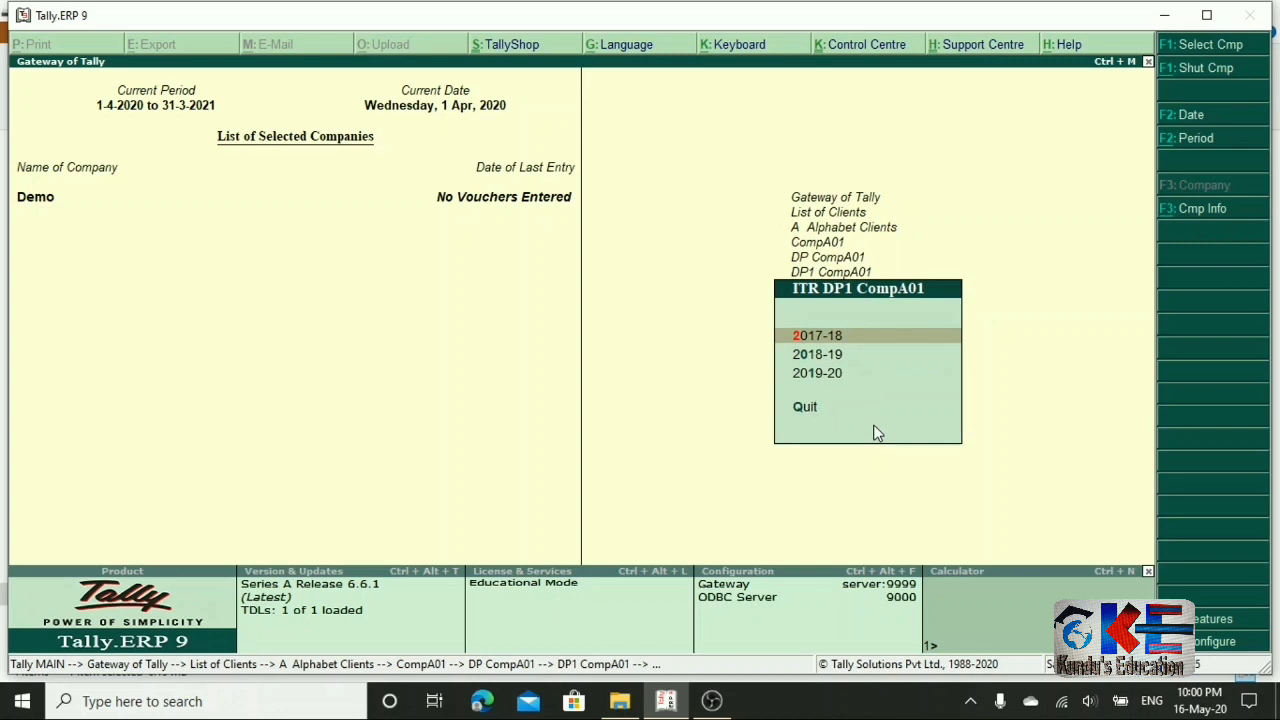
pyautogui.press('Down')
pyautogui.press('Down')
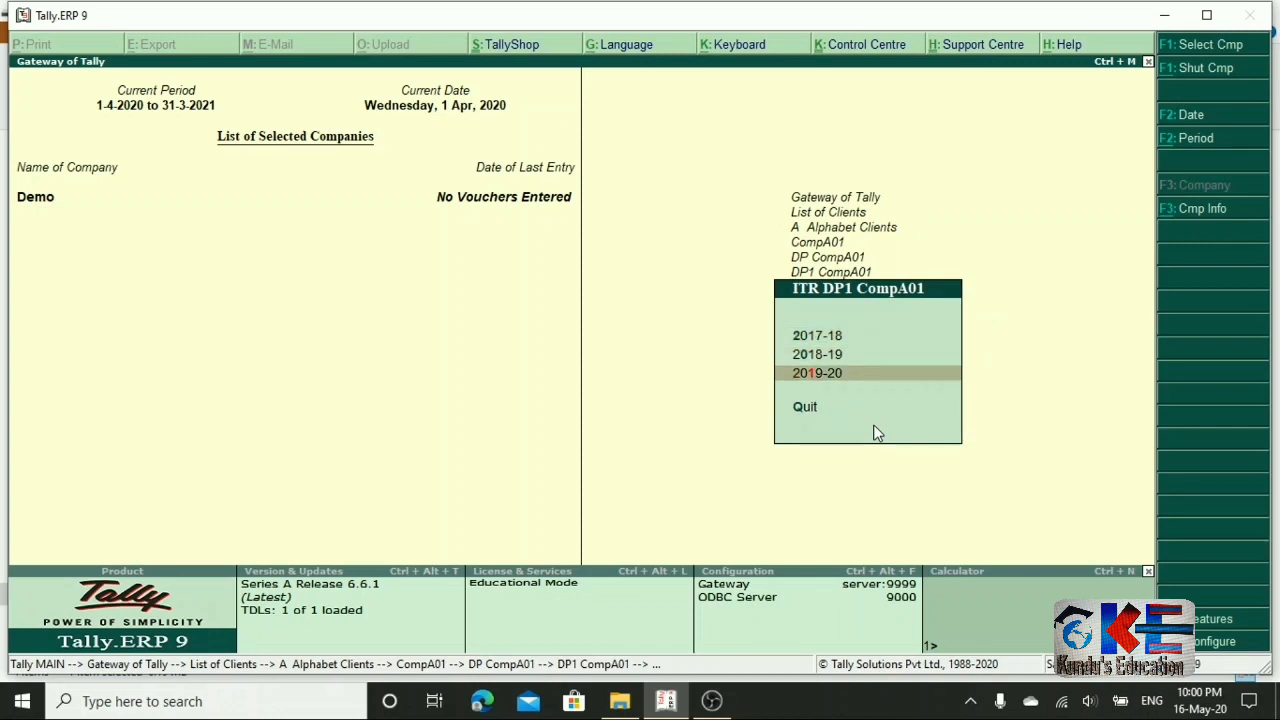
pyautogui.press('Escape')
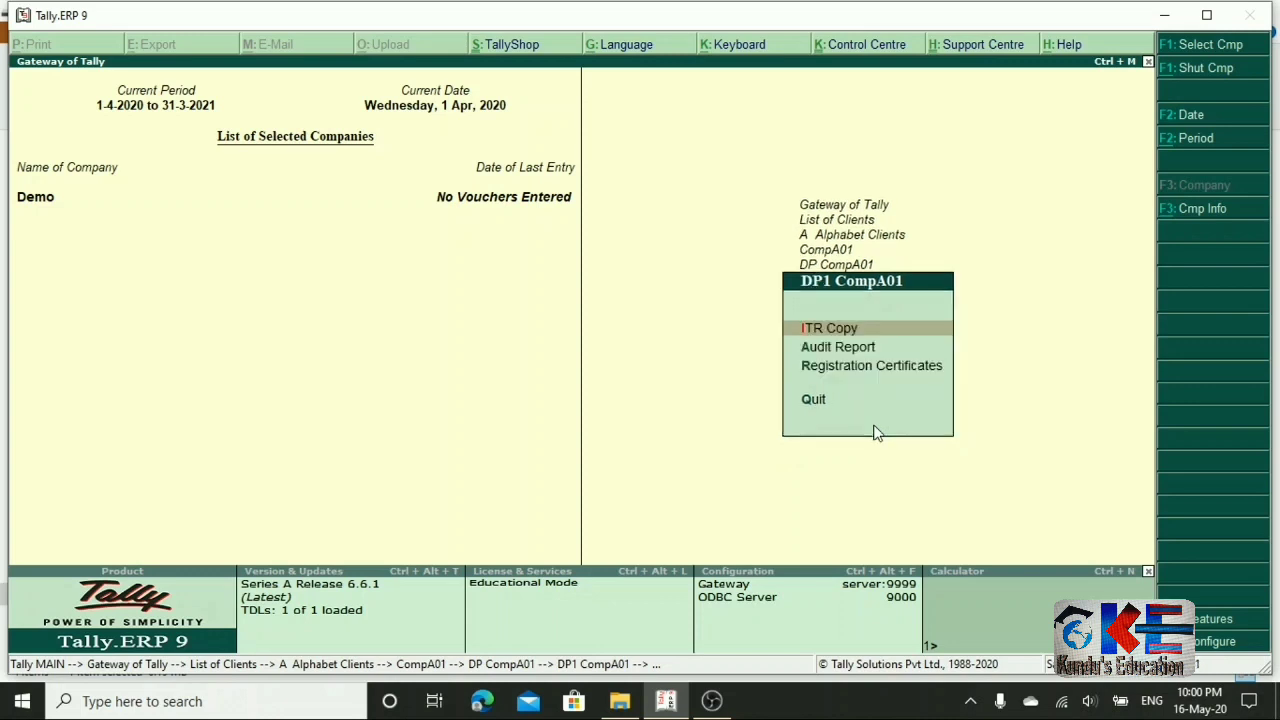
pyautogui.press('Down')
pyautogui.press('Return')
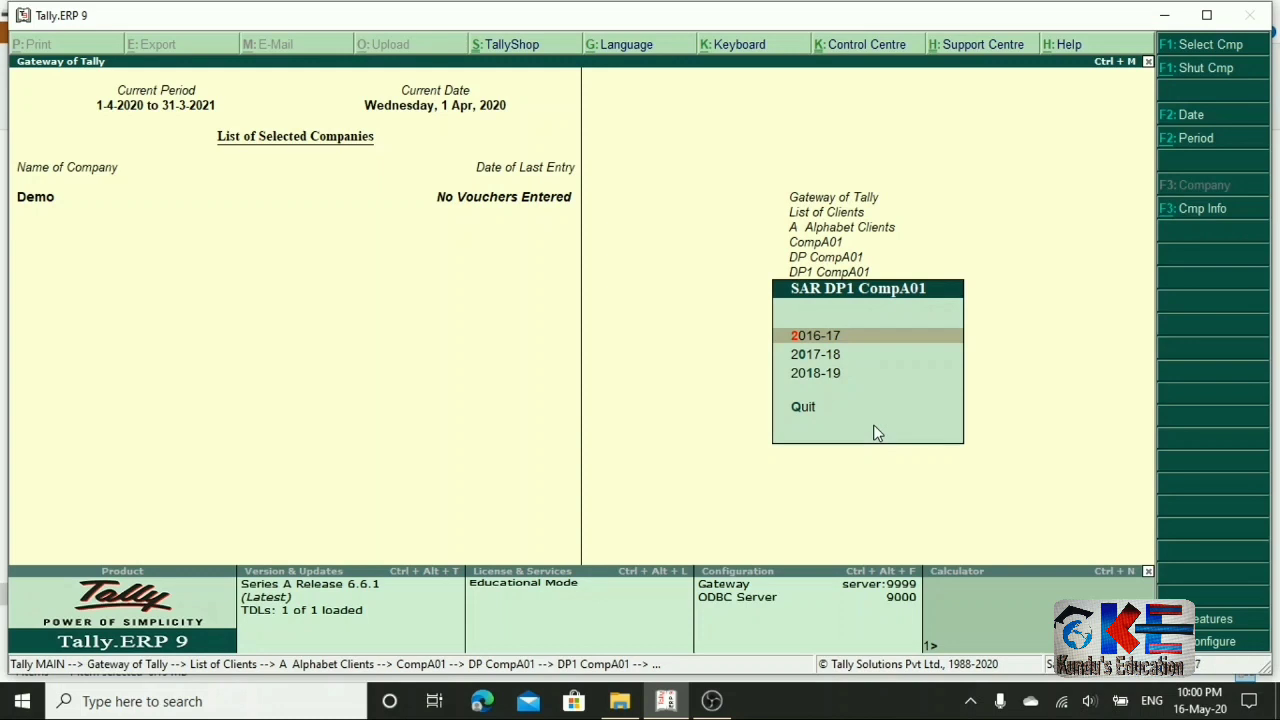
# Open Director 1's Registration Certificates, stepping to the DIN and Aadhaar entries, then close it
pyautogui.press('Escape')
pyautogui.press('Down')
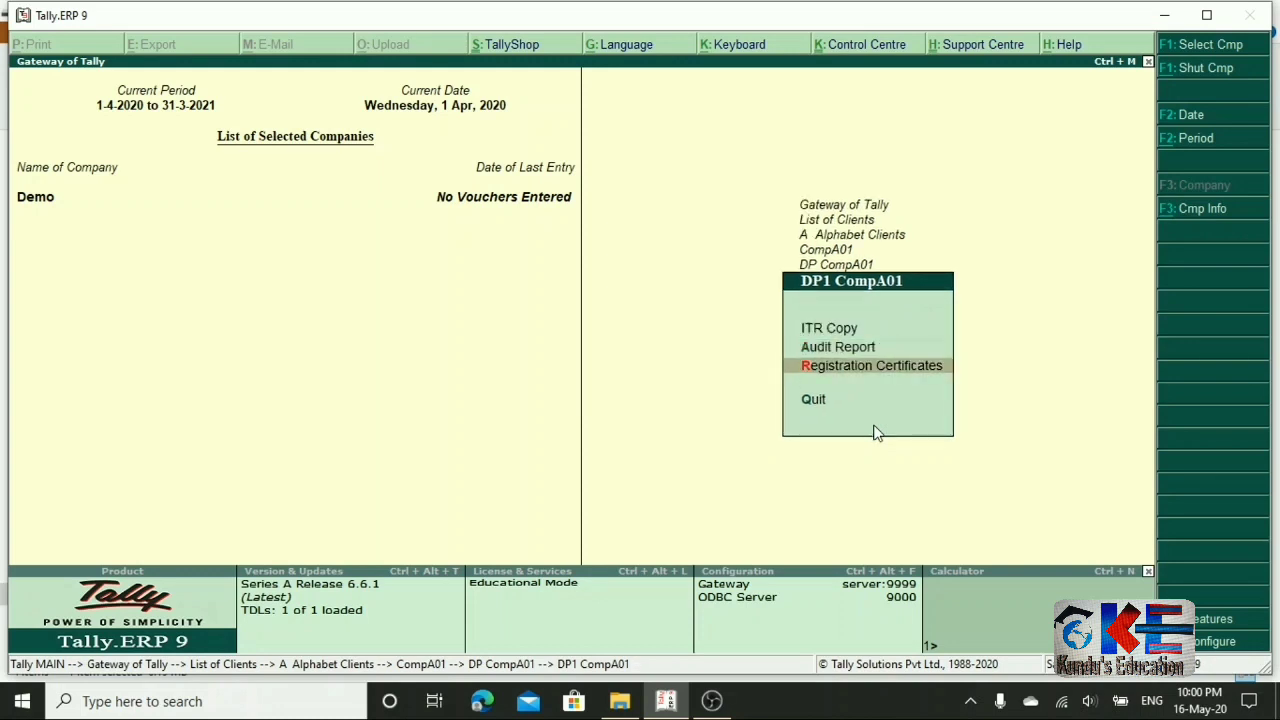
pyautogui.press('Return')
pyautogui.press('Return')
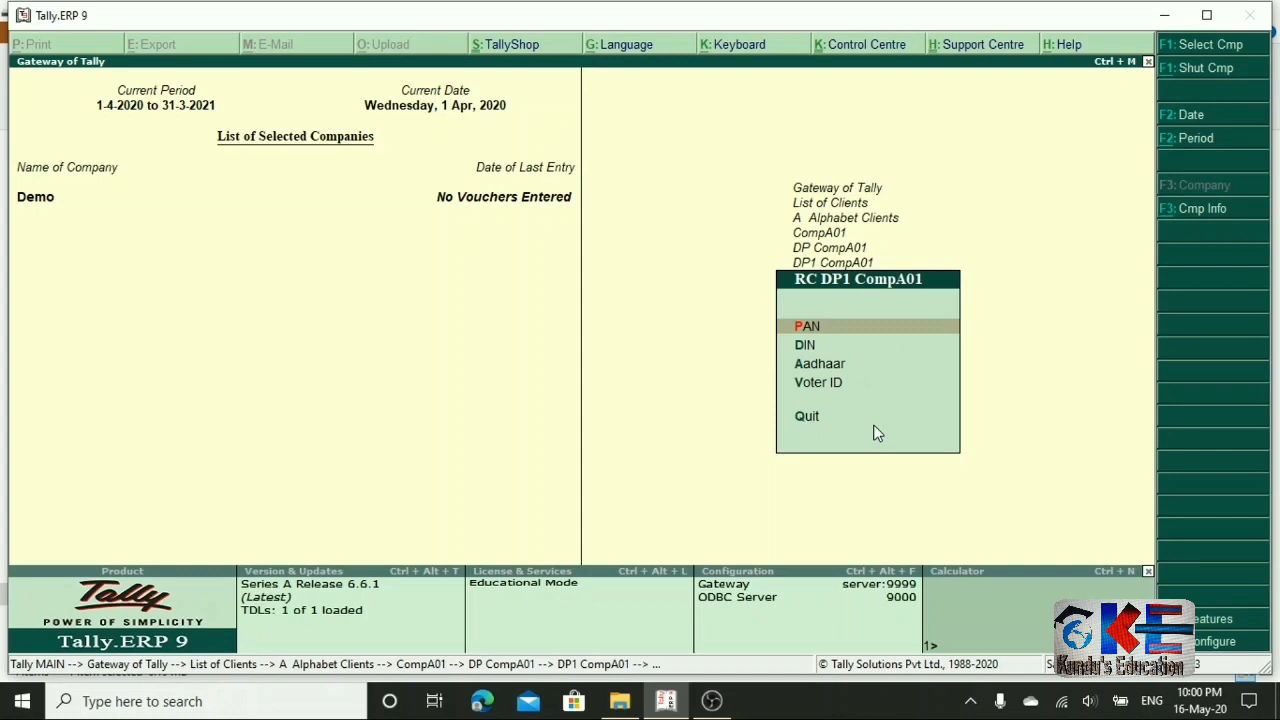
pyautogui.press('Down')
pyautogui.press('Down')
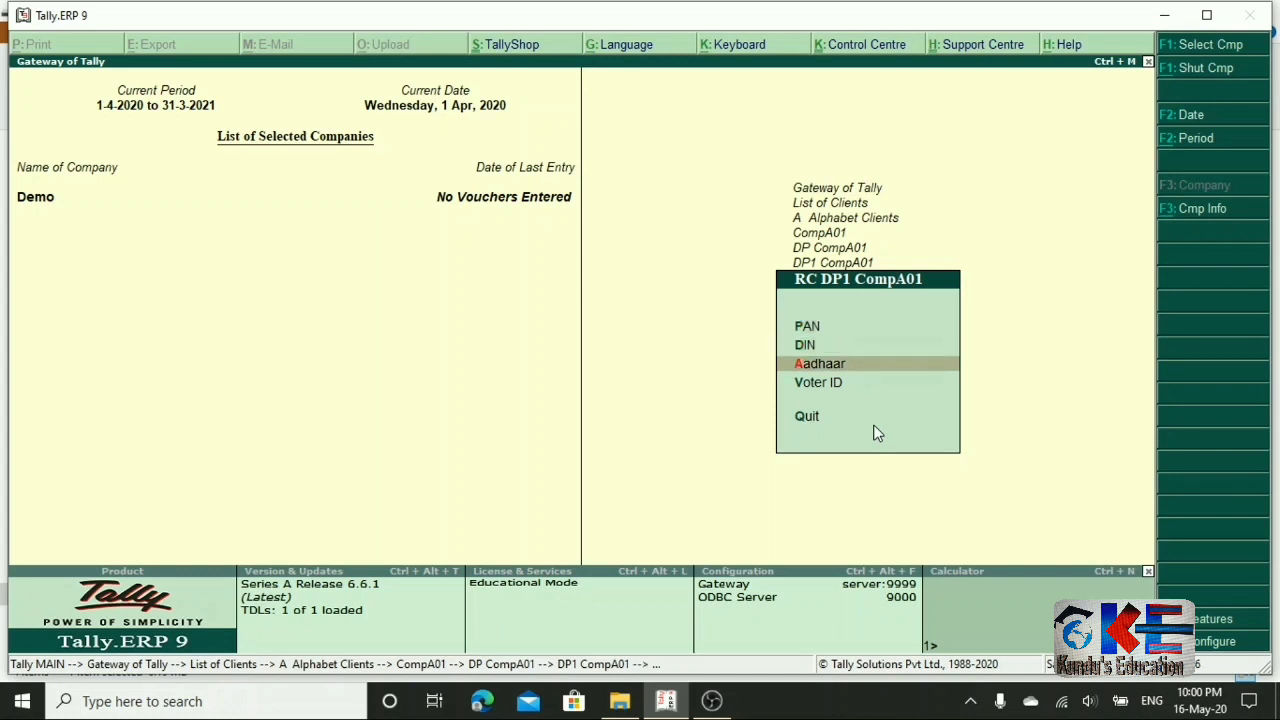
pyautogui.press('Down')
pyautogui.press('Down')
pyautogui.press('Return')
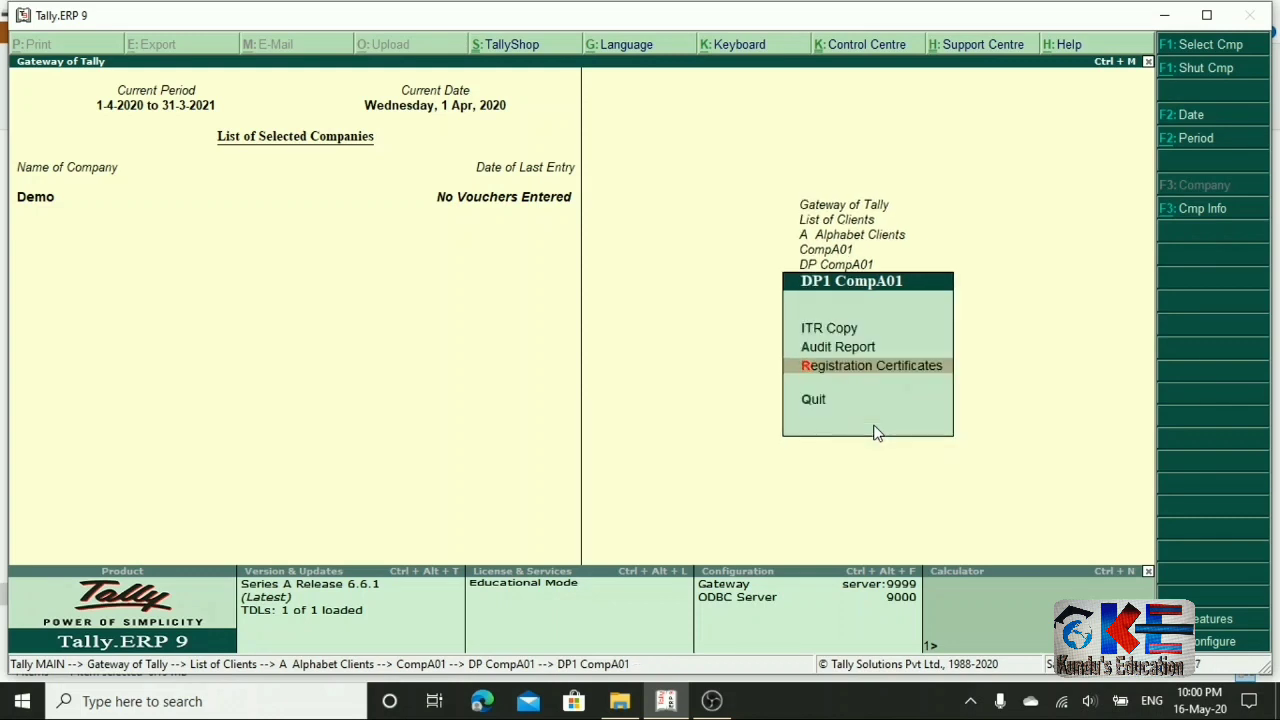
# Open and close Director 2's report menu, then quit back to CompA01's reports
pyautogui.press('Down')
pyautogui.press('Return')
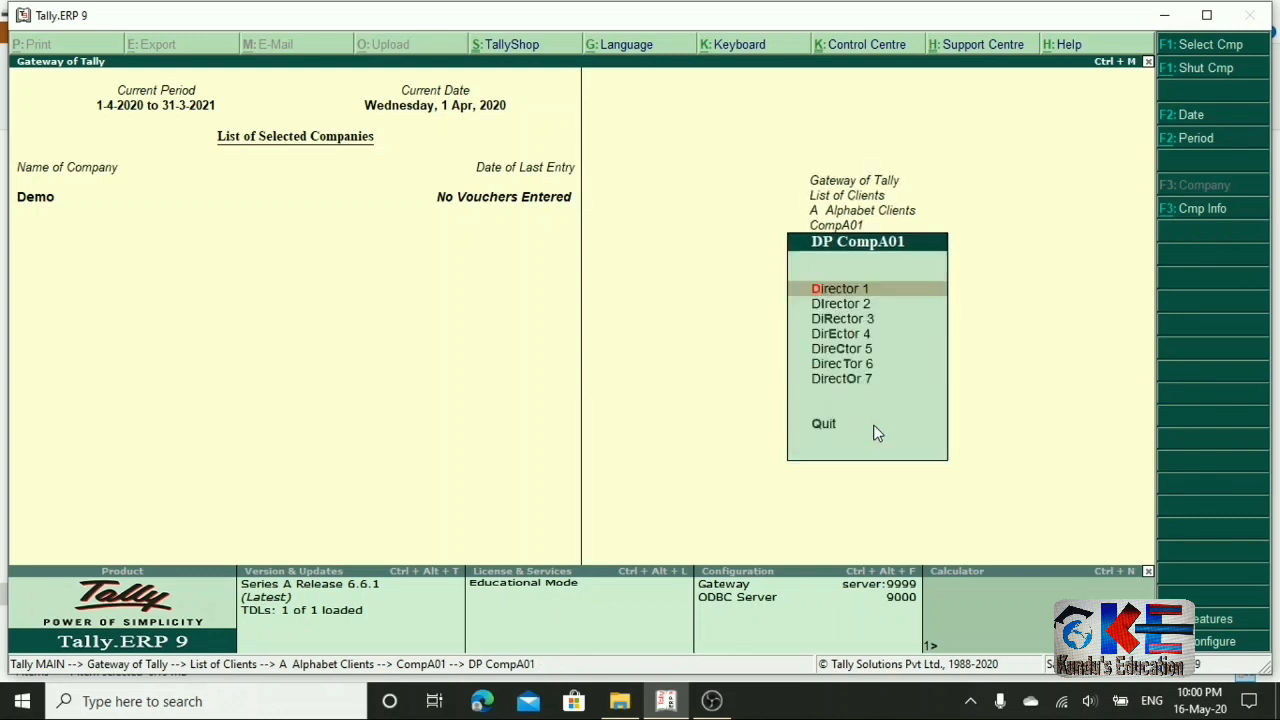
pyautogui.press('Down')
pyautogui.press('Return')
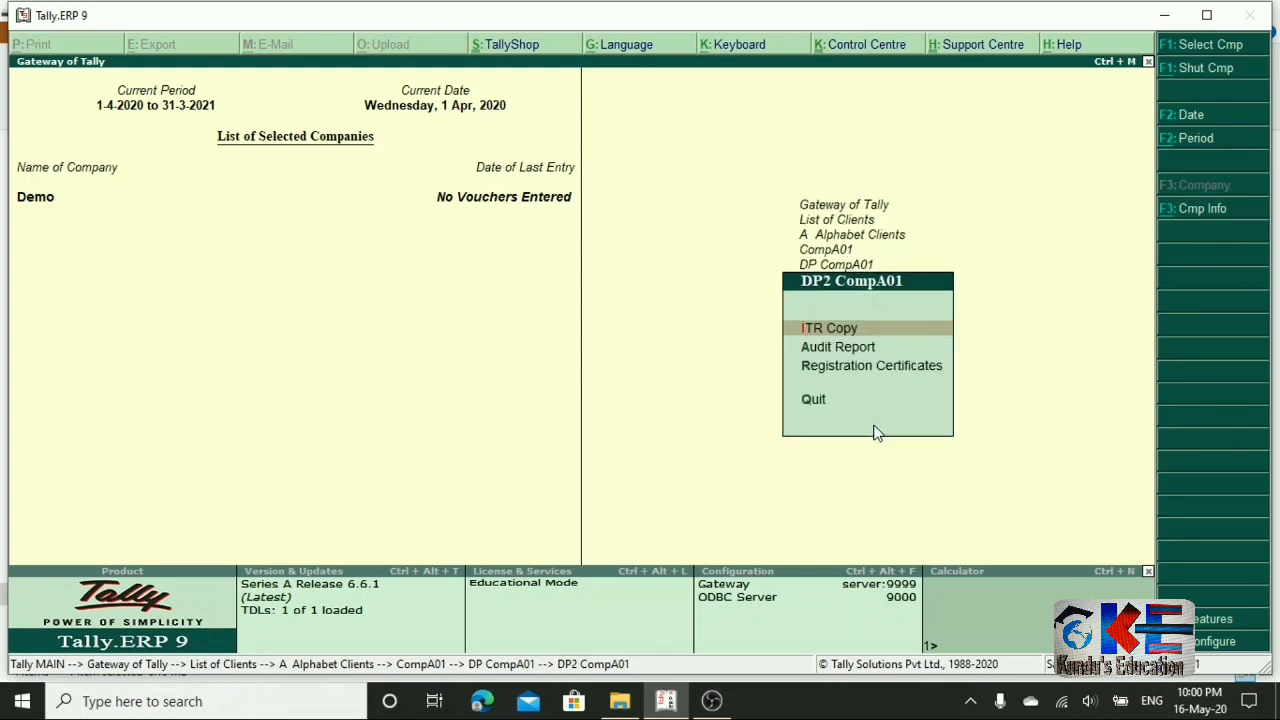
pyautogui.press('Escape')
pyautogui.press('Up')
pyautogui.press('Up')
pyautogui.press('Return')
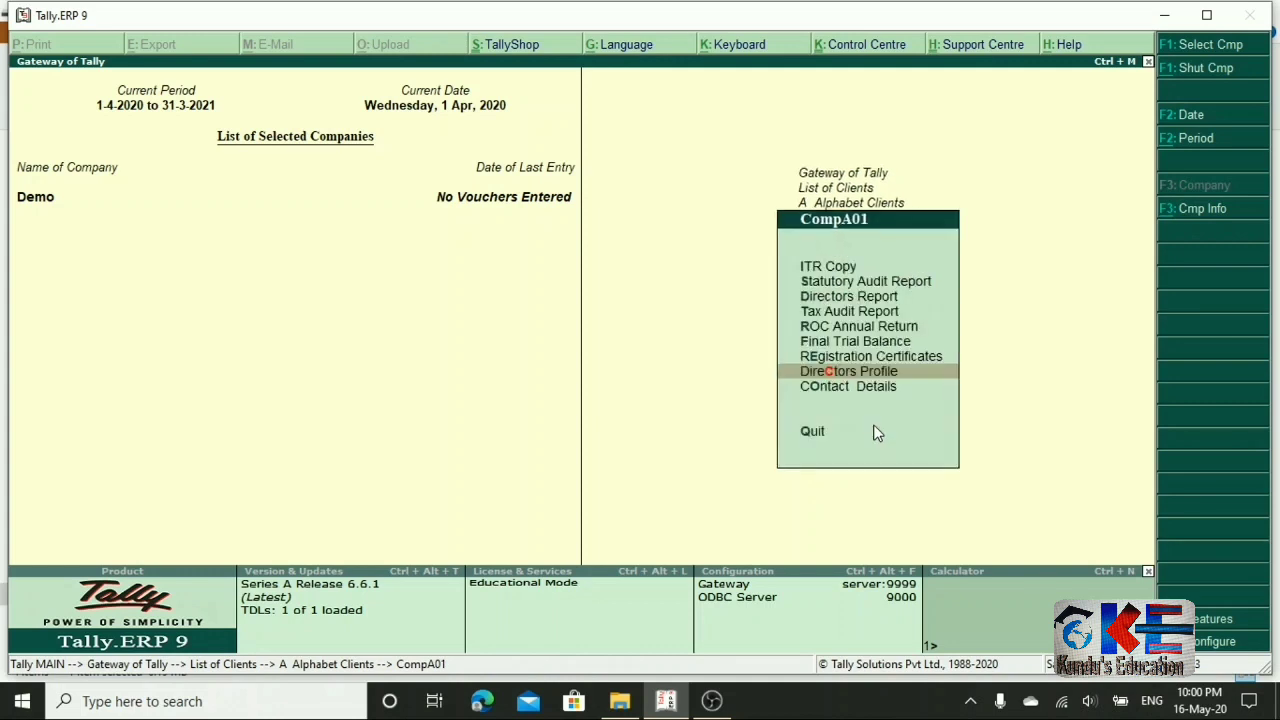
# Quit CompA01's document menu to get back to the A Alphabet Clients list
pyautogui.press('Down')
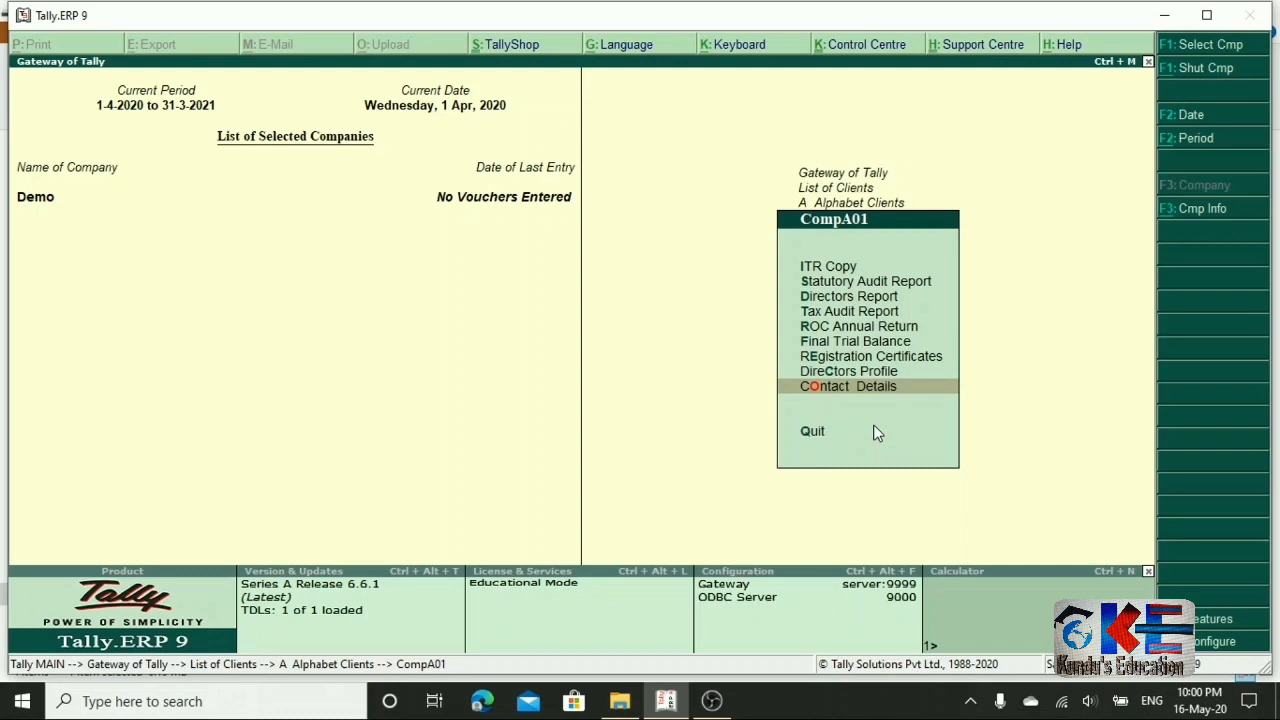
pyautogui.click(873, 432)
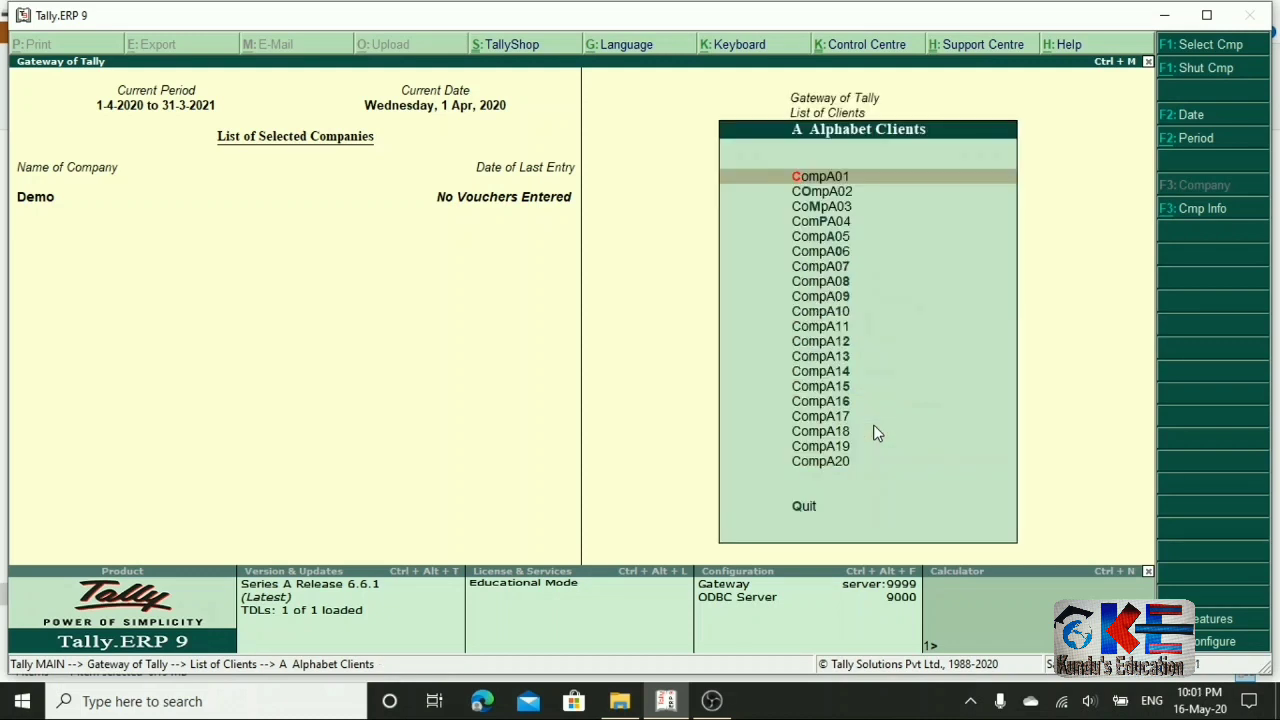
# Open and close the CompA02, CompA03 and CompA20 report menus in turn
pyautogui.press('Down')
pyautogui.press('Return')
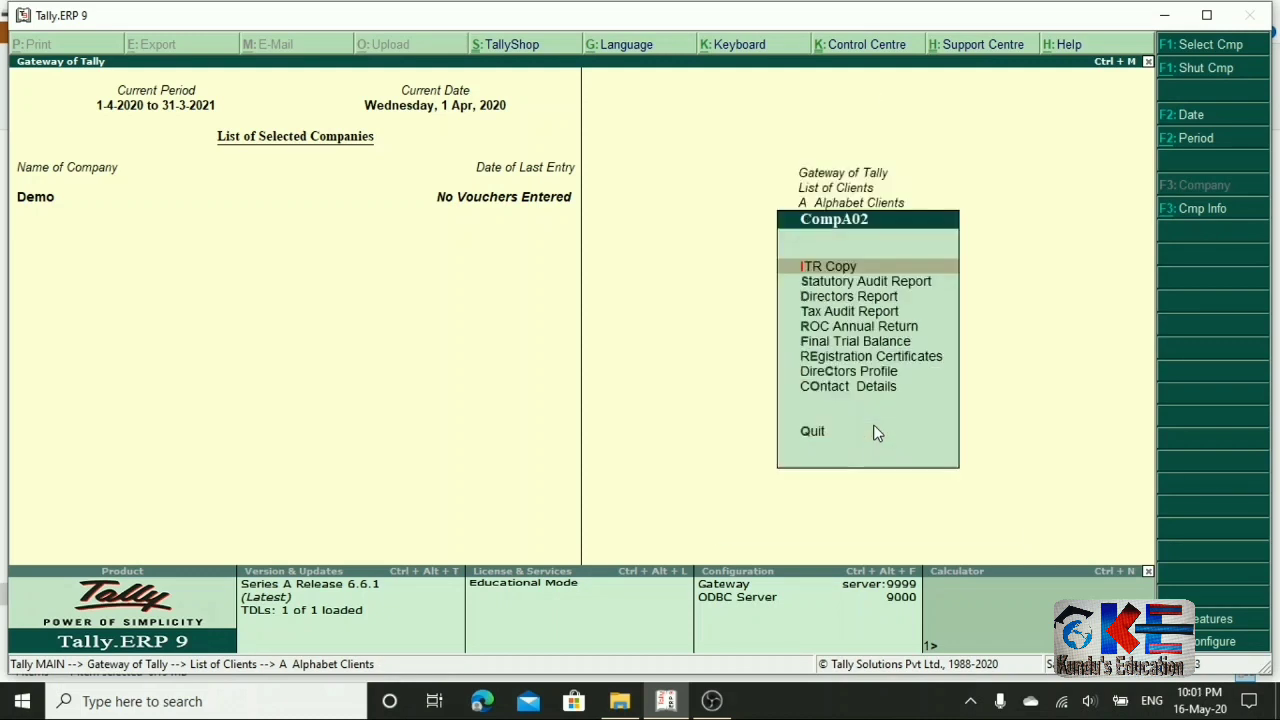
pyautogui.click(873, 432)
pyautogui.press('Down')
pyautogui.press('Return')
pyautogui.click(873, 432)
pyautogui.press('Up')
pyautogui.press('Up')
pyautogui.press('Up')
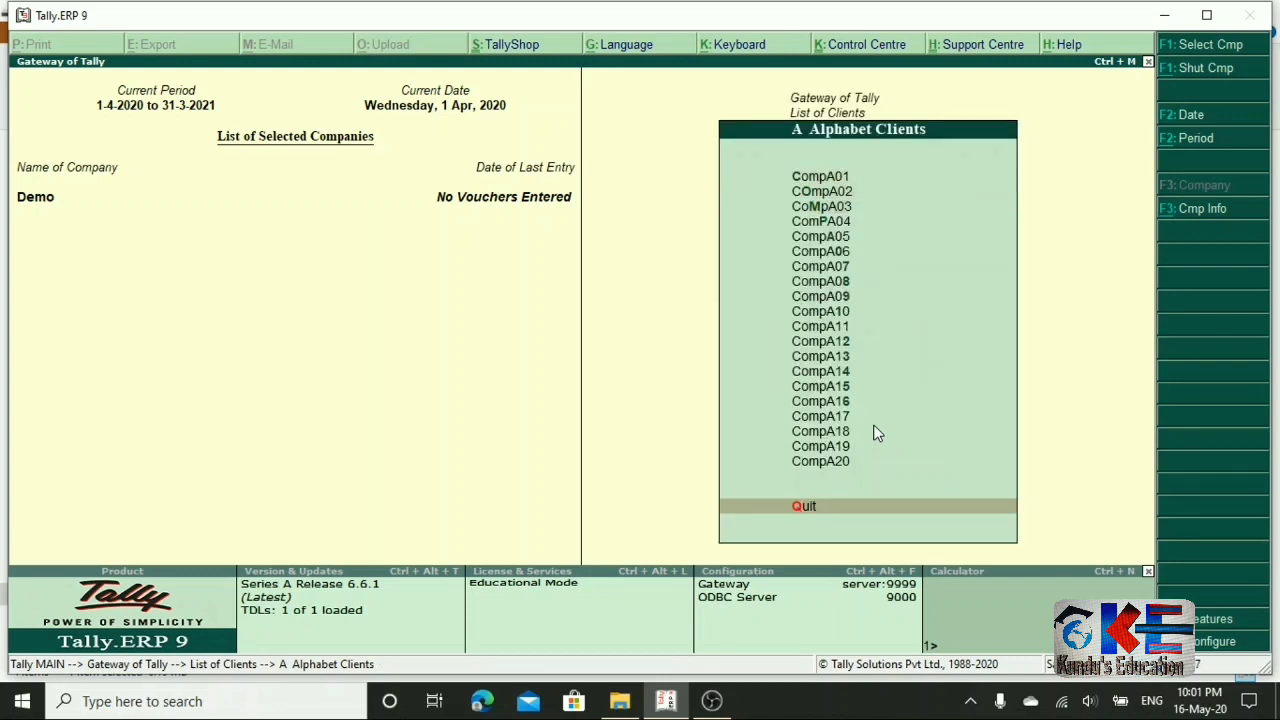
pyautogui.press('Up')
pyautogui.press('Return')
pyautogui.click(873, 432)
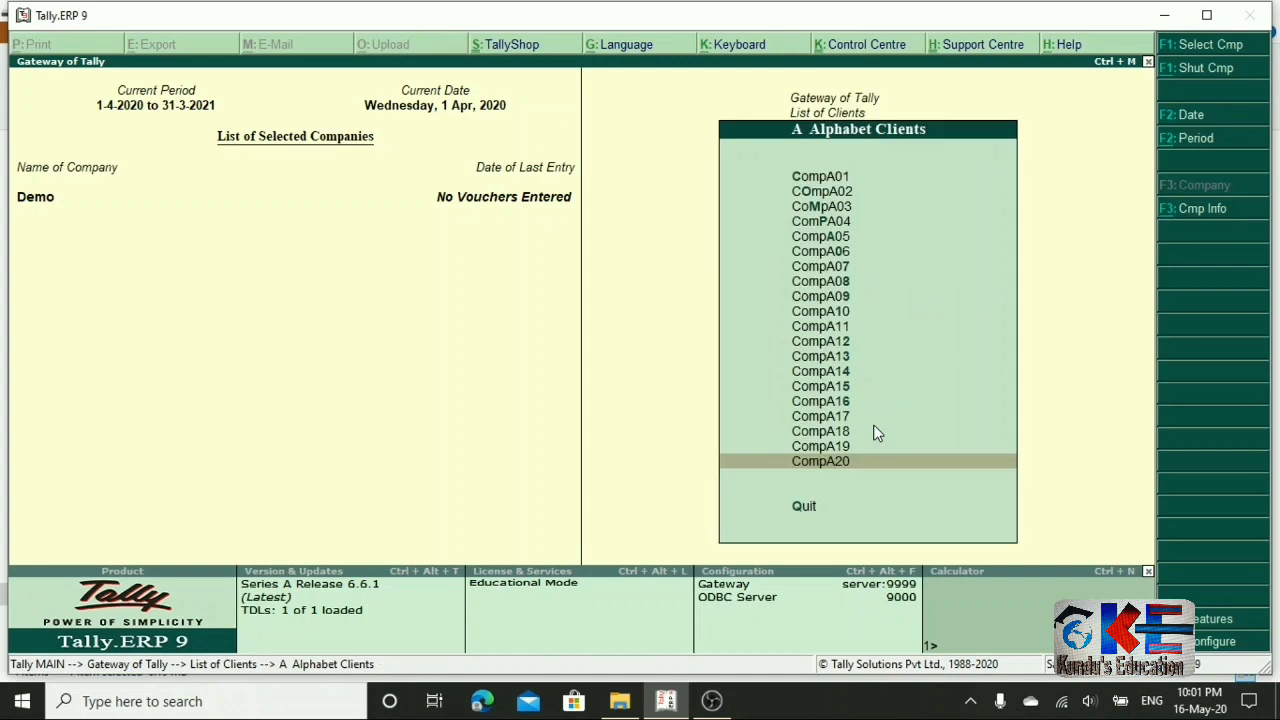
# Return to the Gateway of Tally, then shut the Demo company with Alt+F1
pyautogui.press('Down')
pyautogui.press('Return')
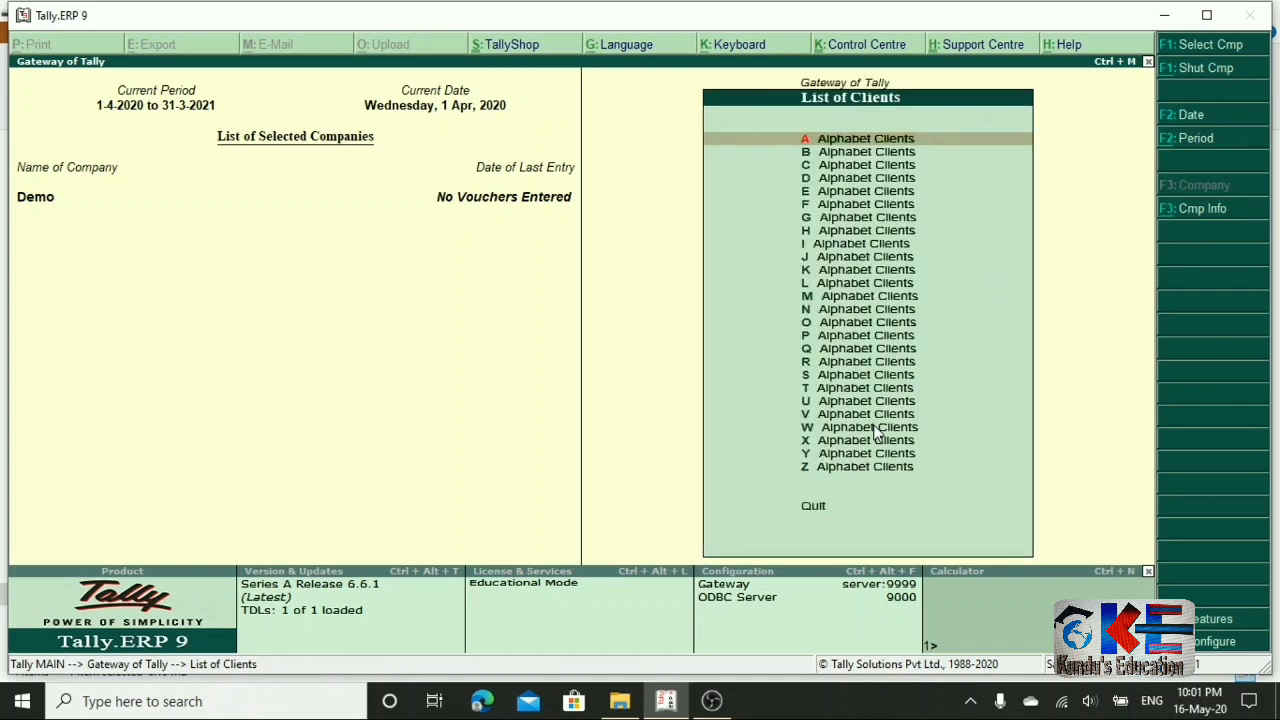
pyautogui.press('Up')
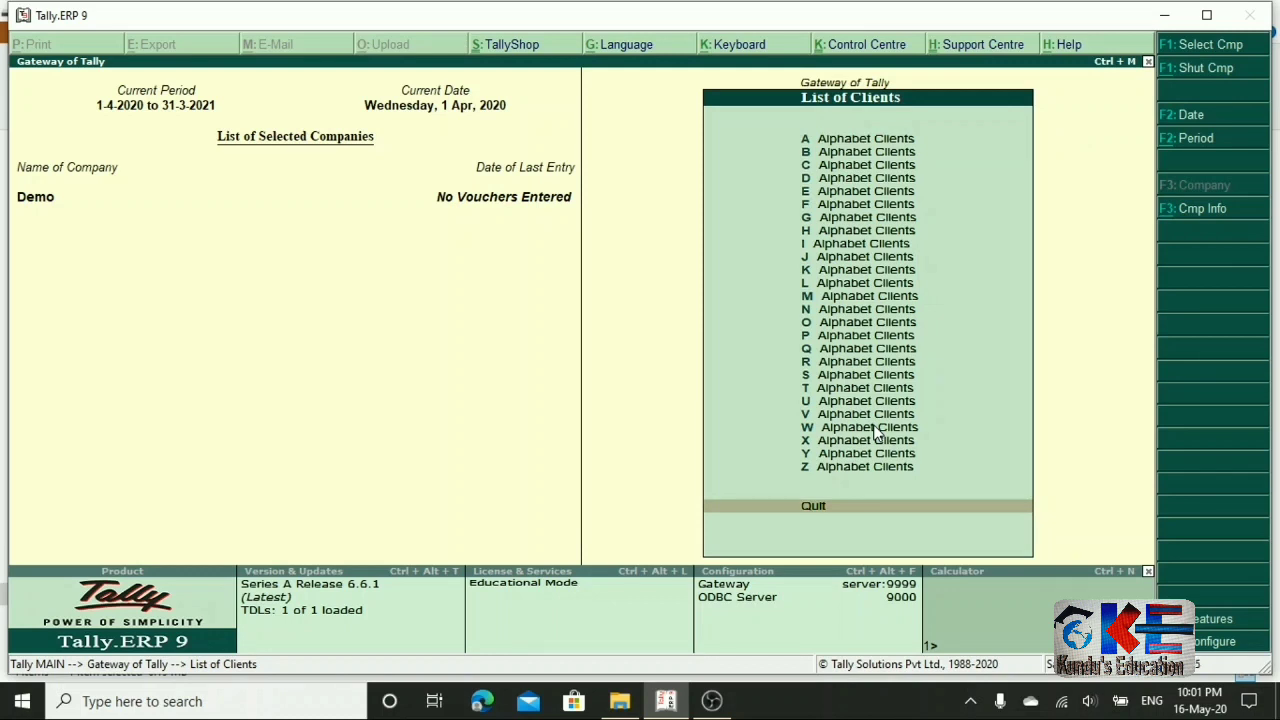
pyautogui.press('Return')
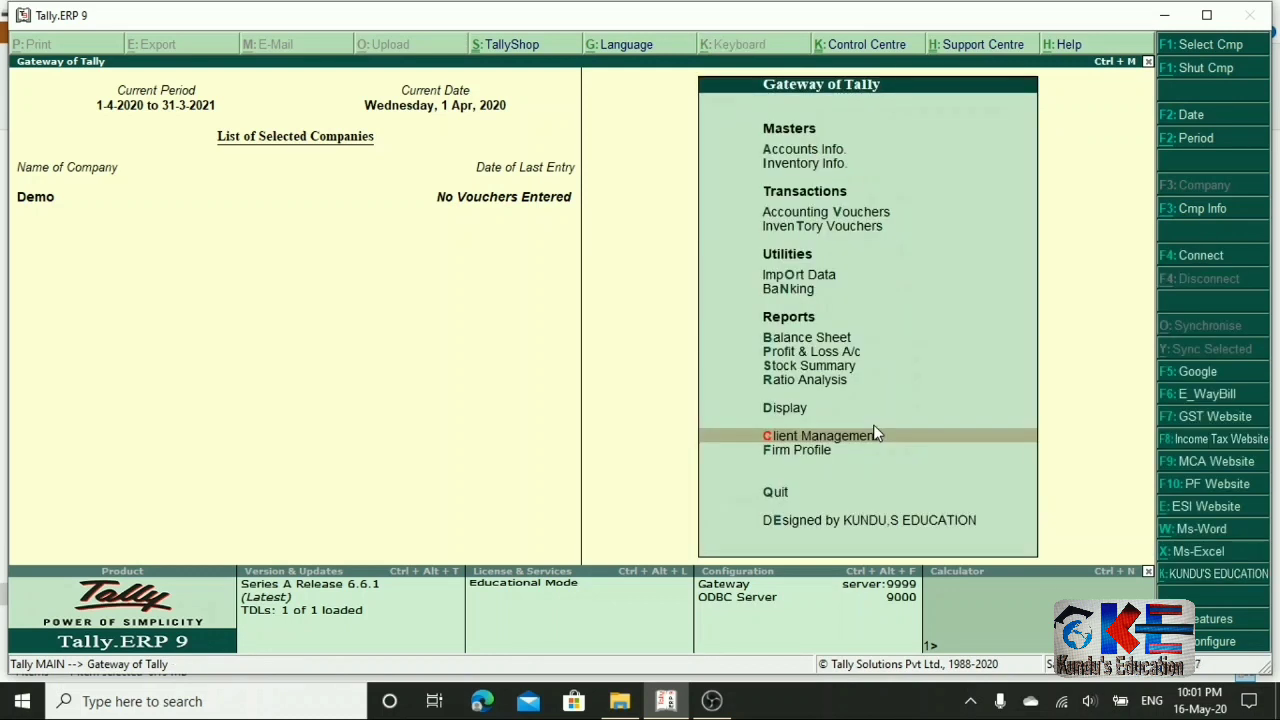
pyautogui.press('Down')
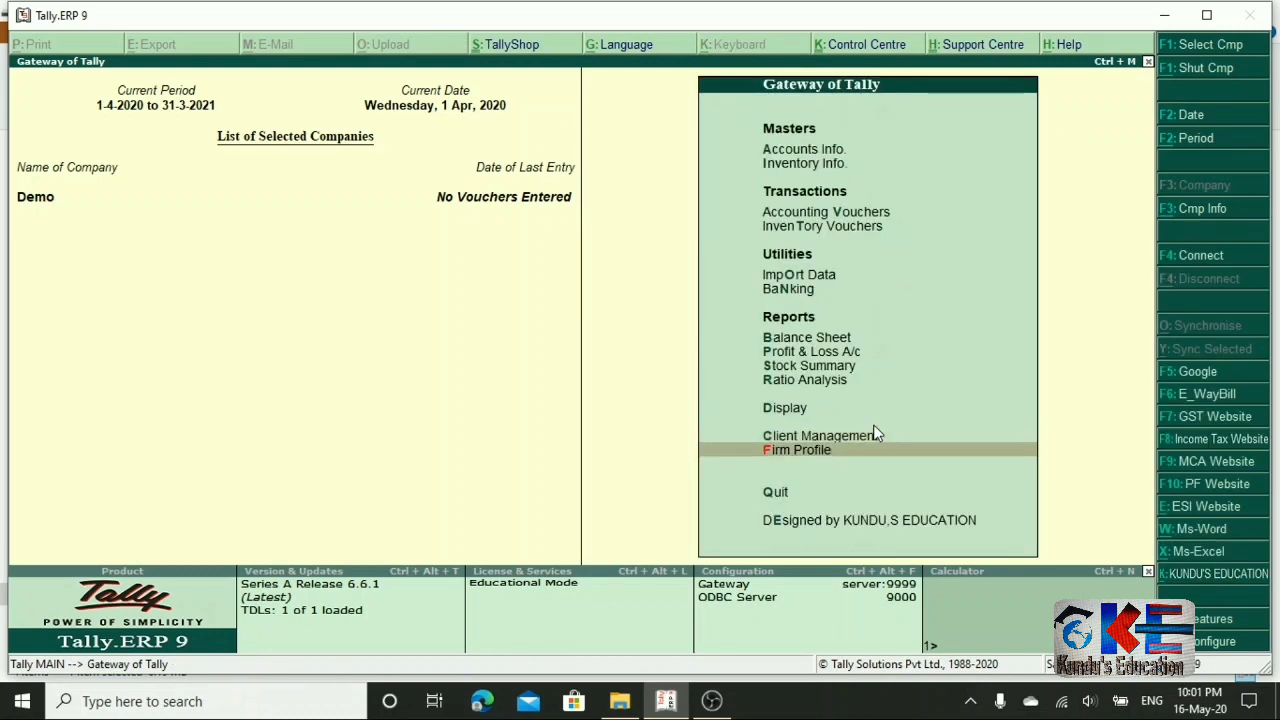
pyautogui.press('Up')
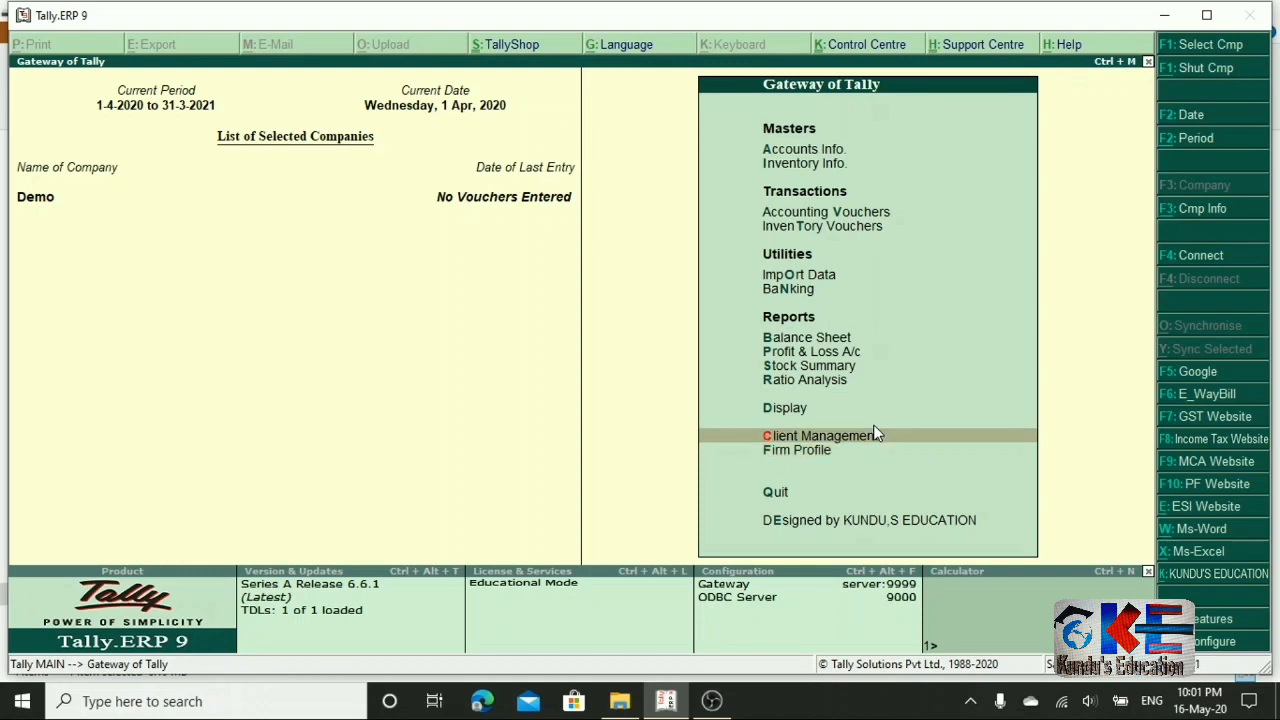
pyautogui.press('Return')
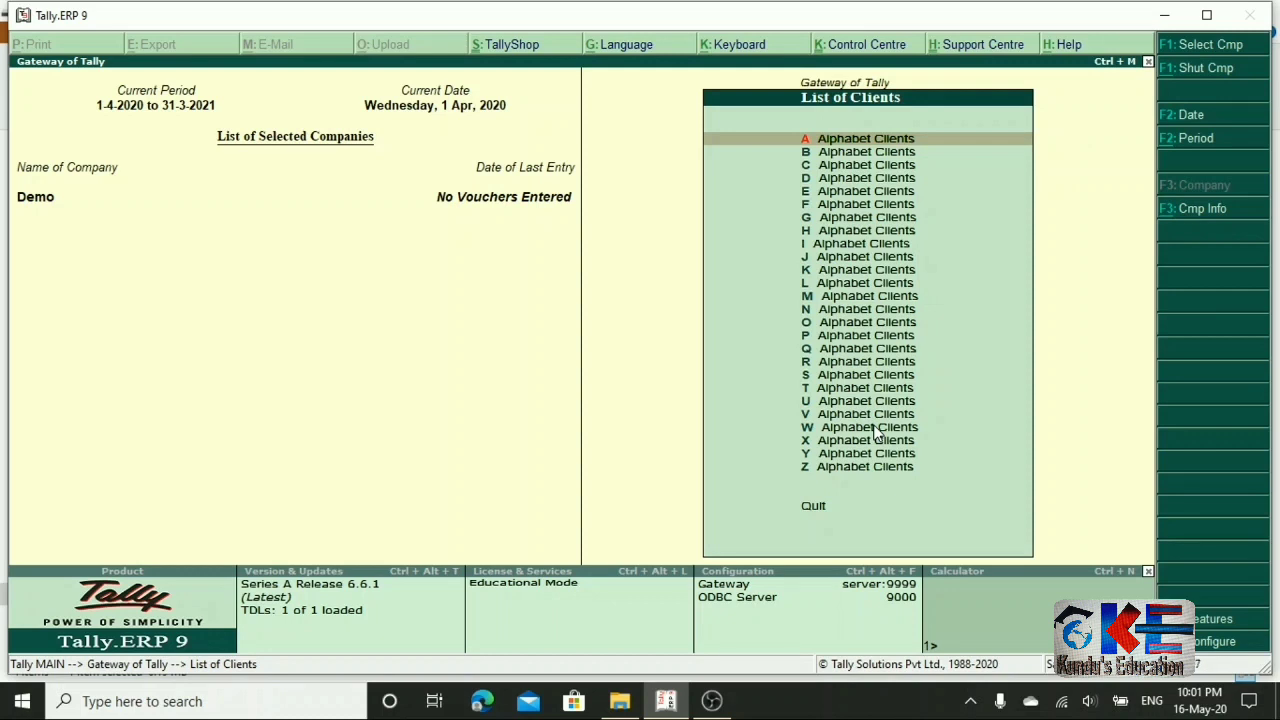
pyautogui.press('Escape')
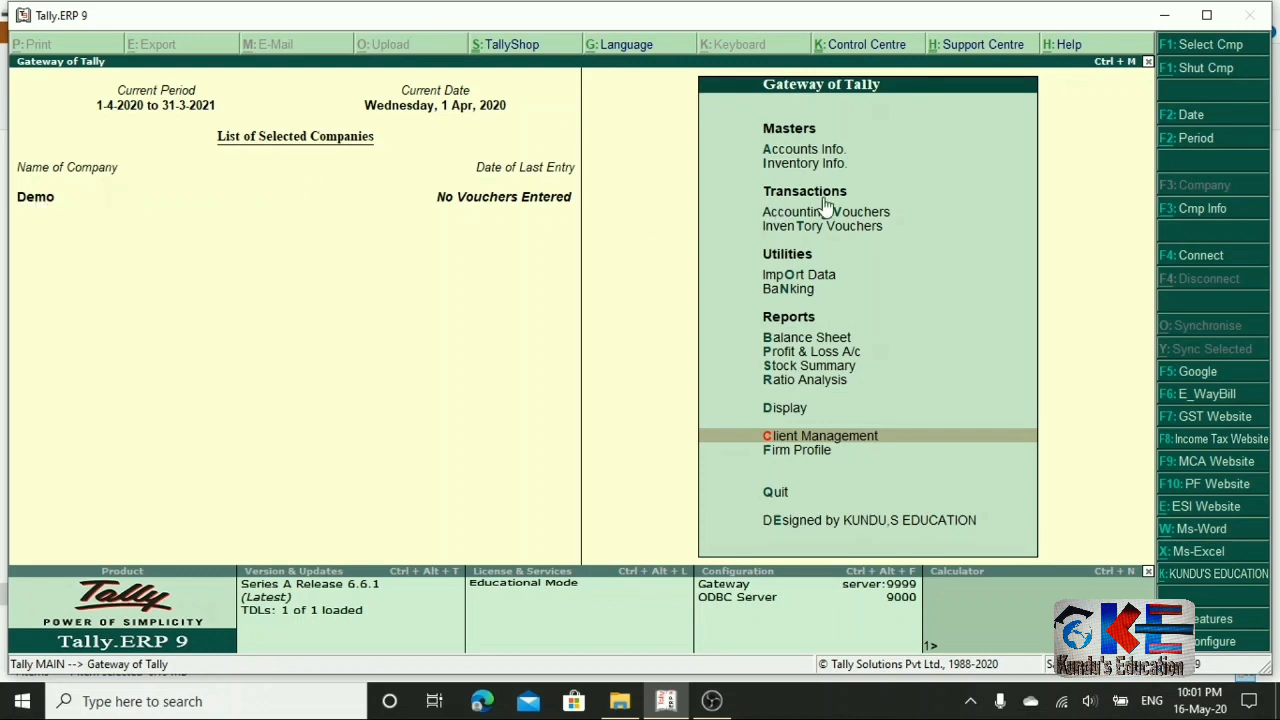
pyautogui.hotkey('alt', 'F1')
pyautogui.press('Down')
pyautogui.press('Down')
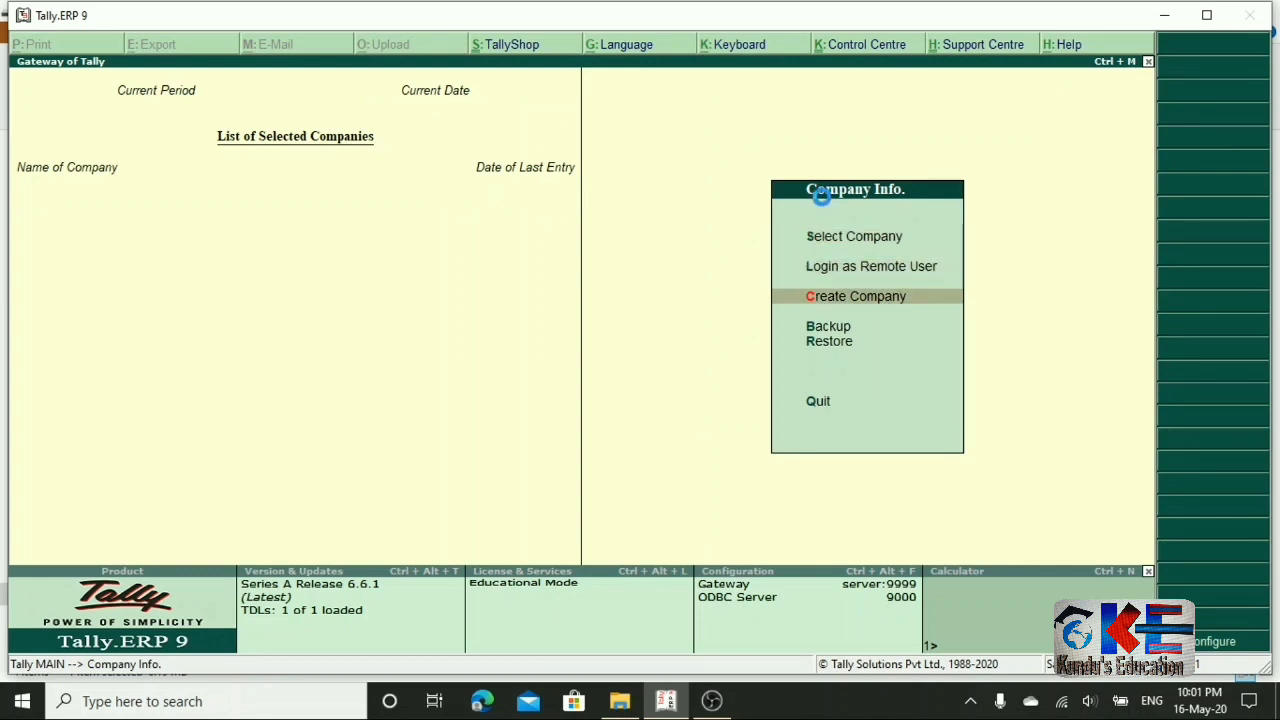
# Create a company named Demo2, then shut it with Alt+F1 so no company is loaded
pyautogui.press('Return')
pyautogui.write('D')
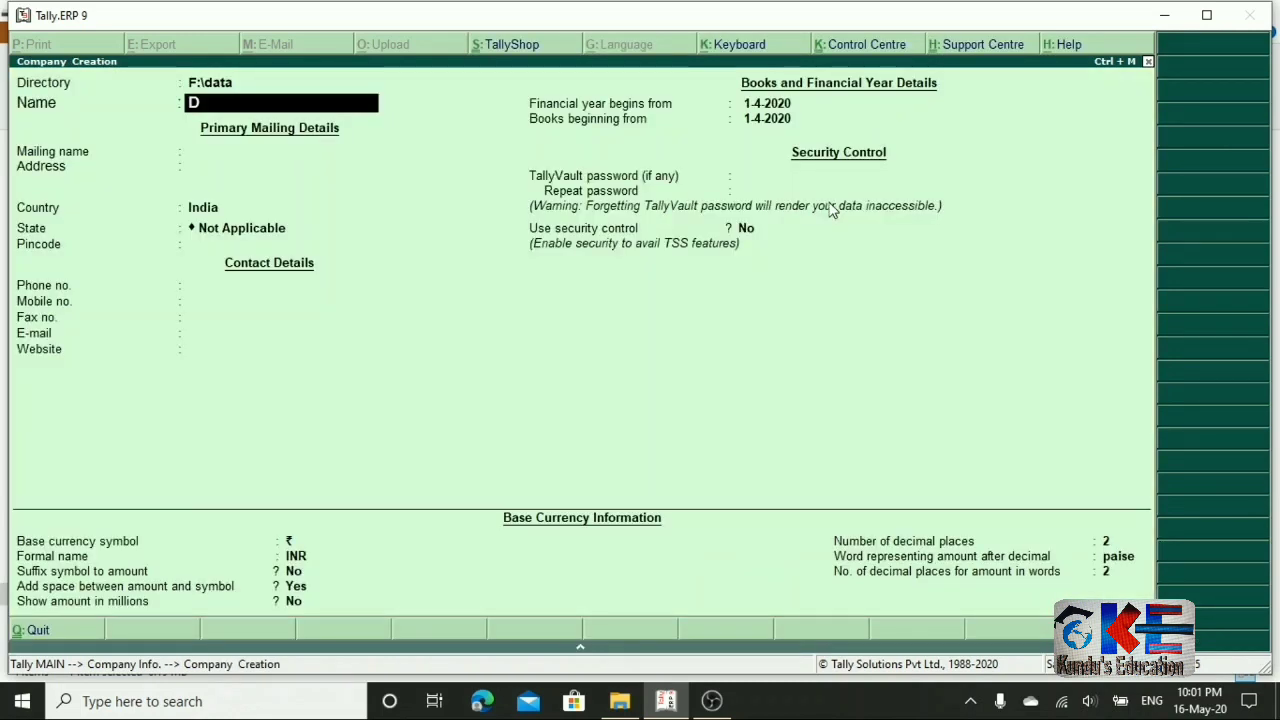
pyautogui.write('emo2')
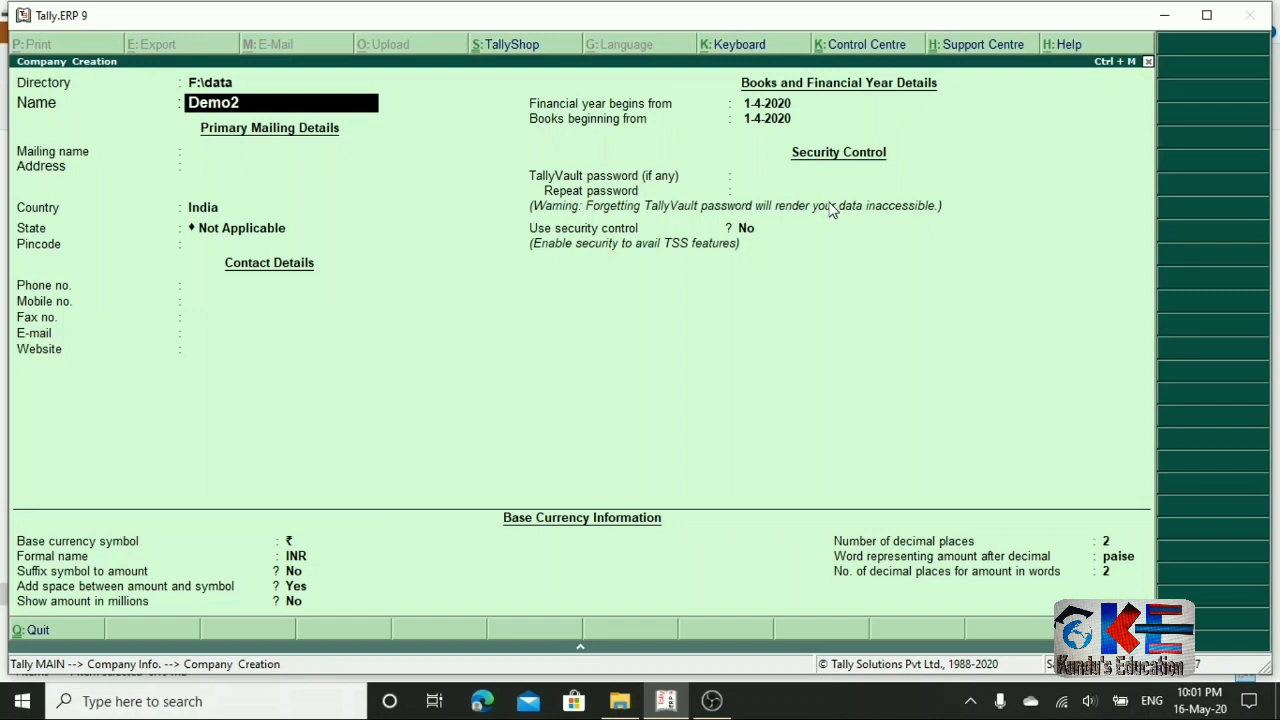
pyautogui.press('Return')
pyautogui.press('Return')
pyautogui.press('Return')
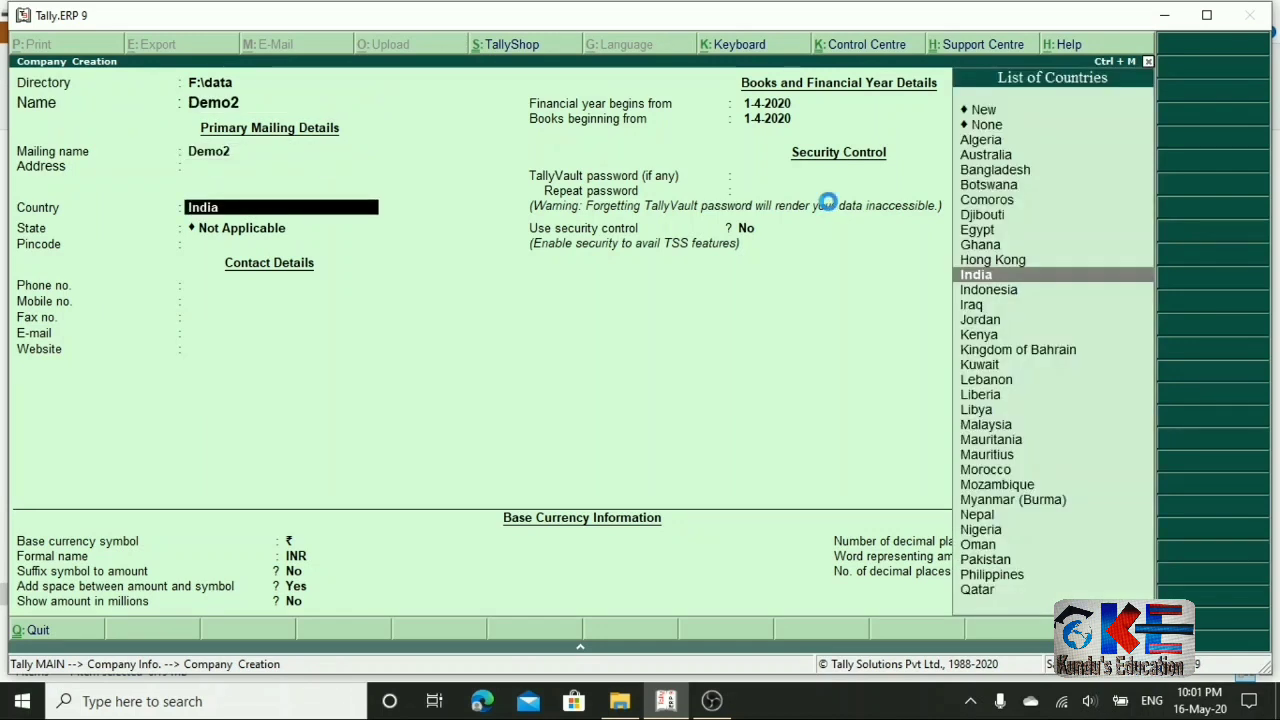
pyautogui.hotkey('ctrl', 'a')
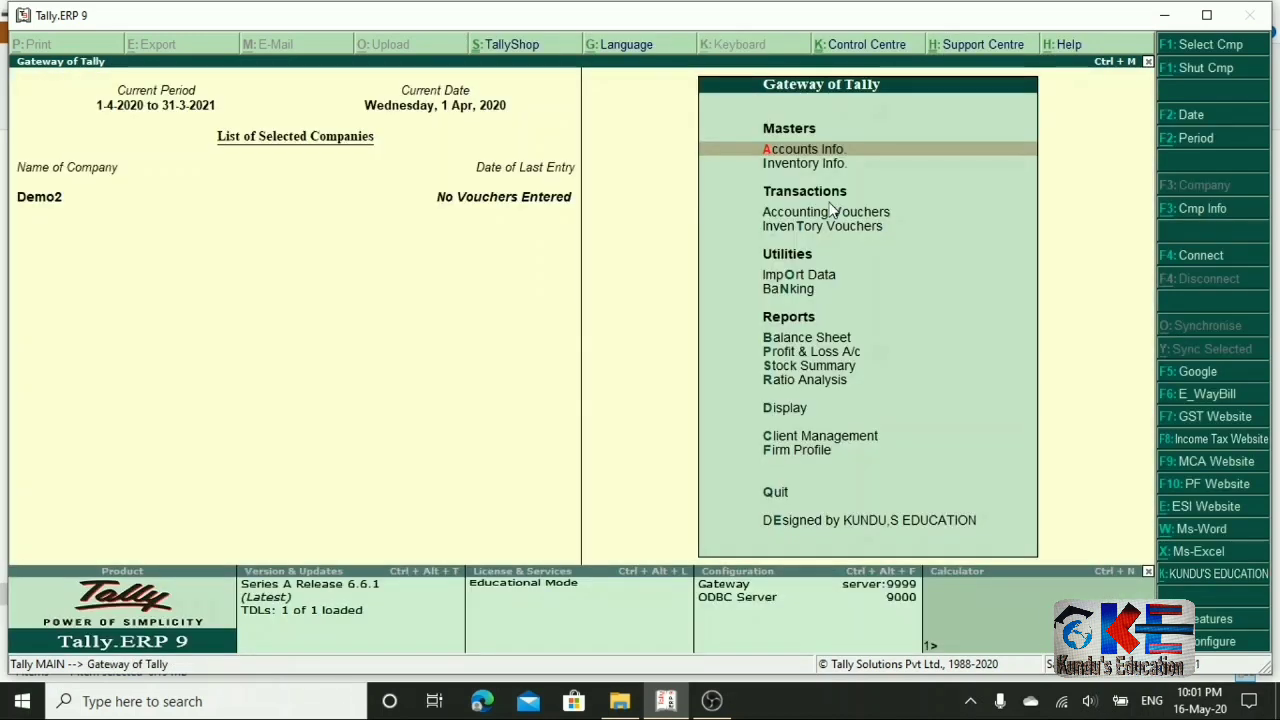
pyautogui.hotkey('alt', 'F1')
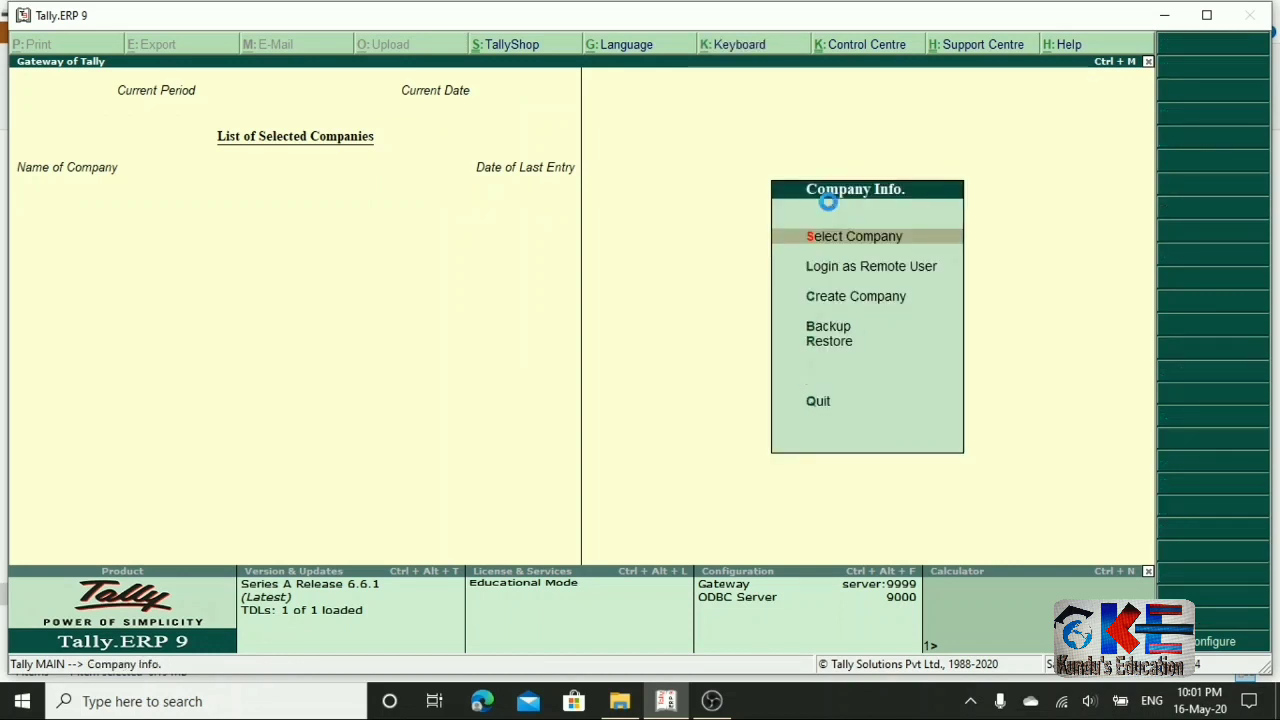
pyautogui.press('Return')
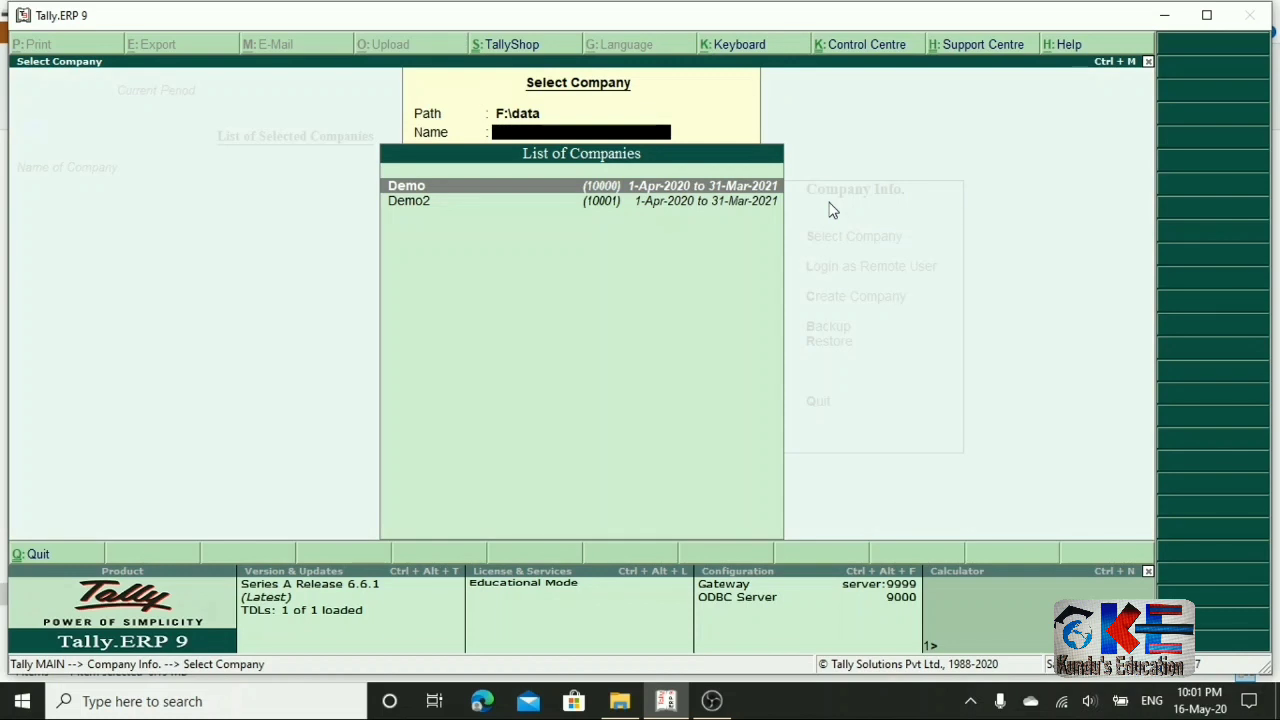
# Load Demo2 from Select Company and open its Client Management list of A–Z client groups
pyautogui.press('Down')
pyautogui.press('Up')
pyautogui.press('Down')
pyautogui.press('Return')
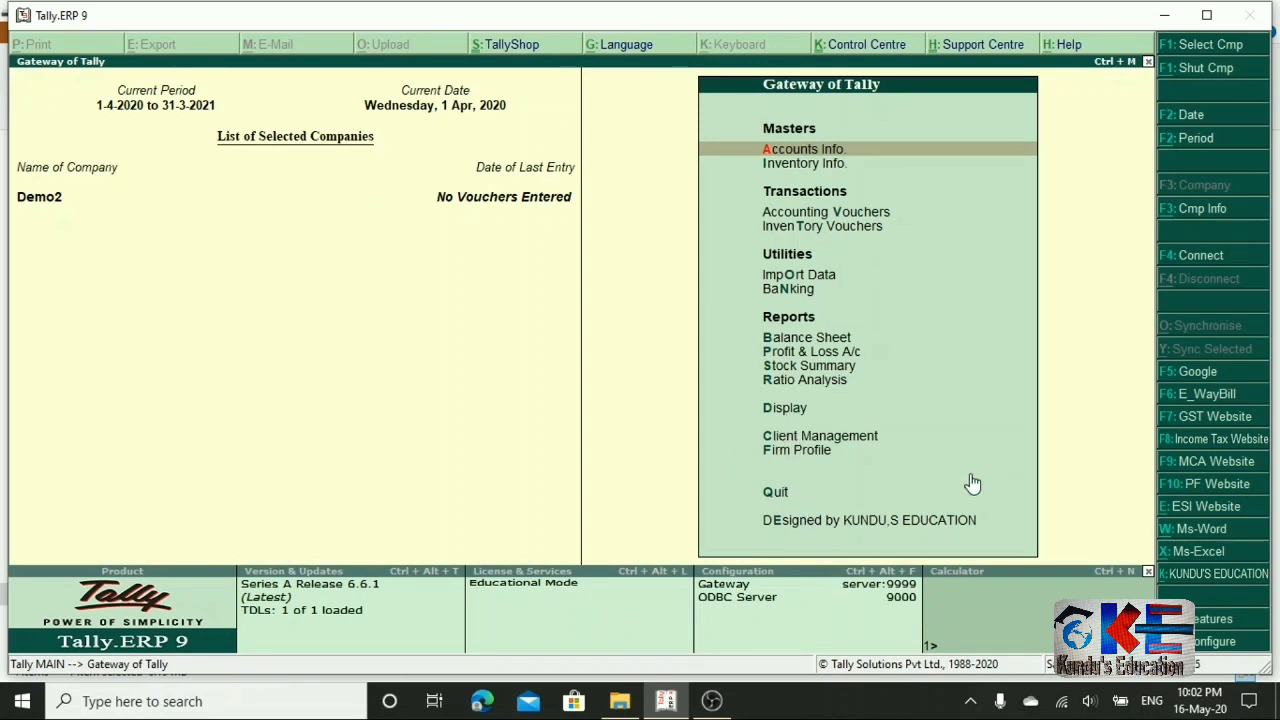
pyautogui.click(818, 439)
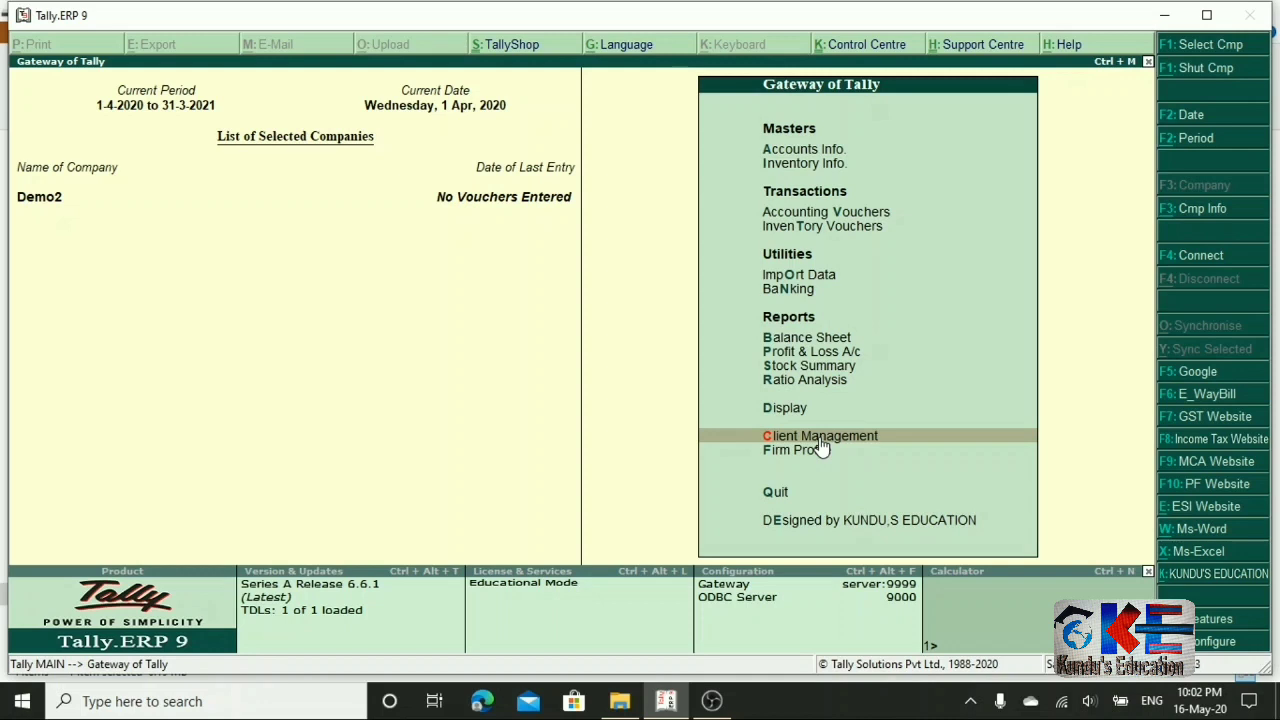
pyautogui.click(818, 439)
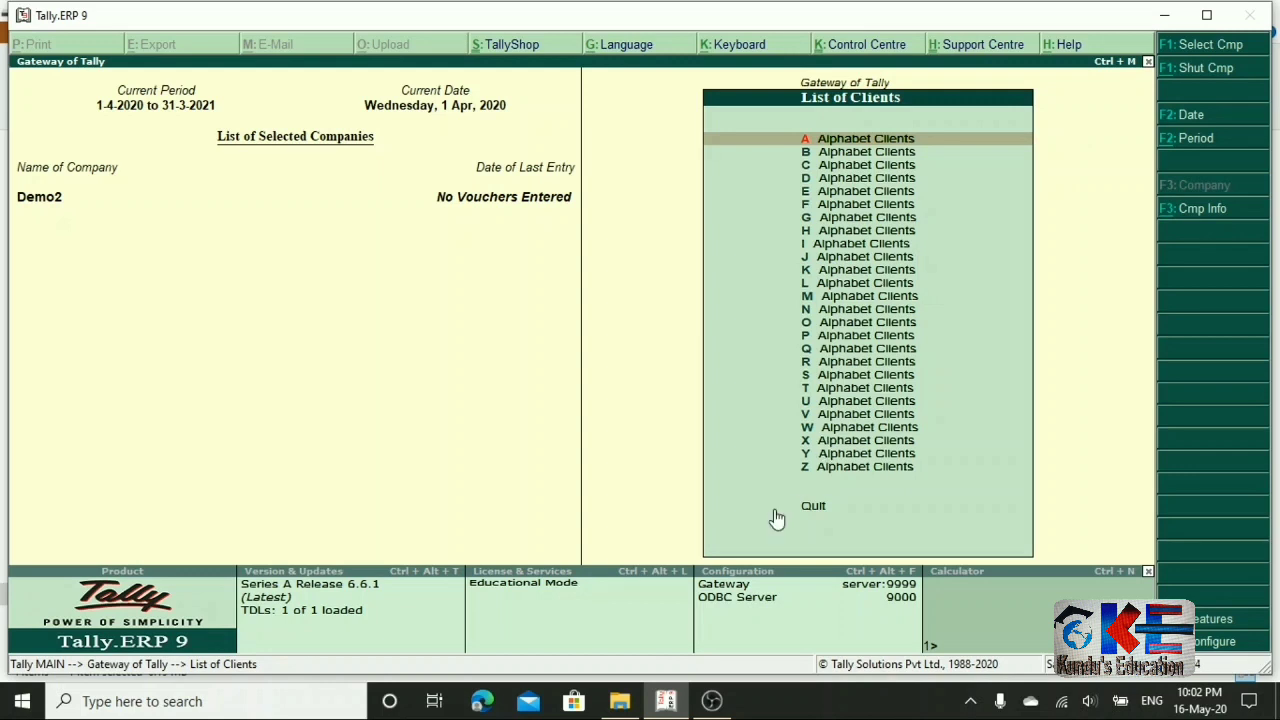
# Open the Client Management .tcp file from F: in Notepad, with 'Always use this app' unticked
pyautogui.click(620, 701)
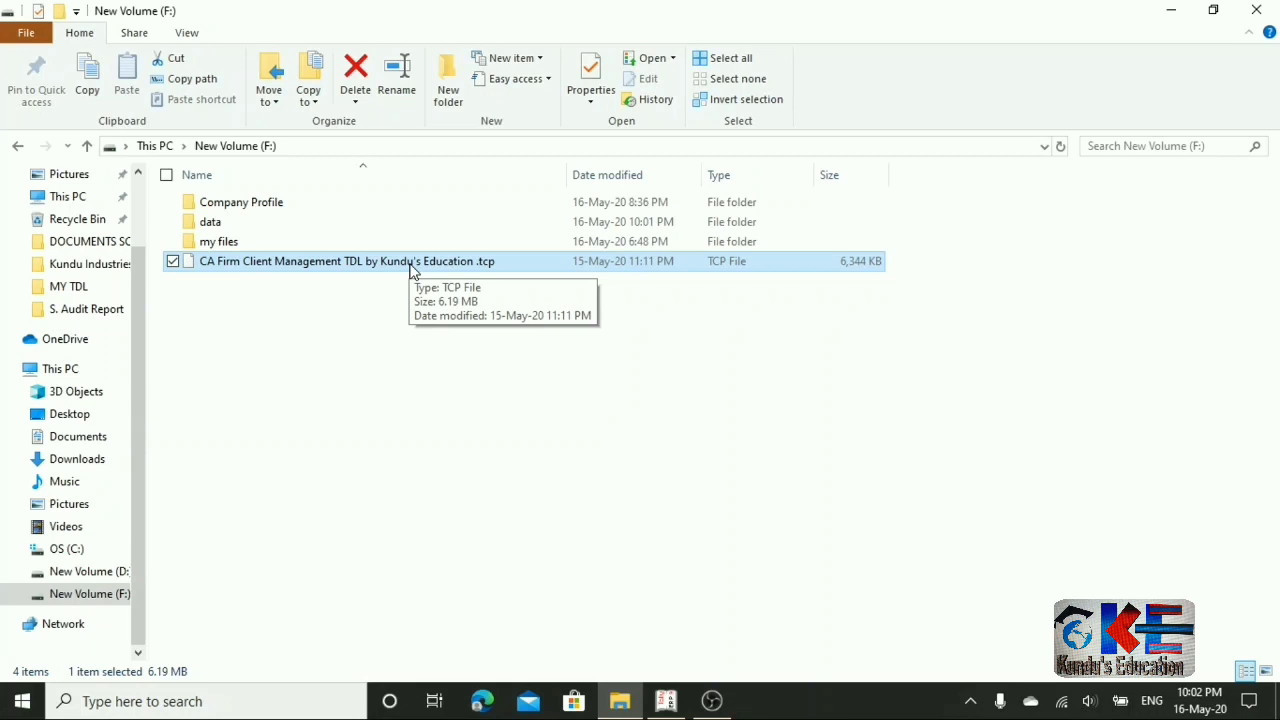
pyautogui.rightClick(410, 268)
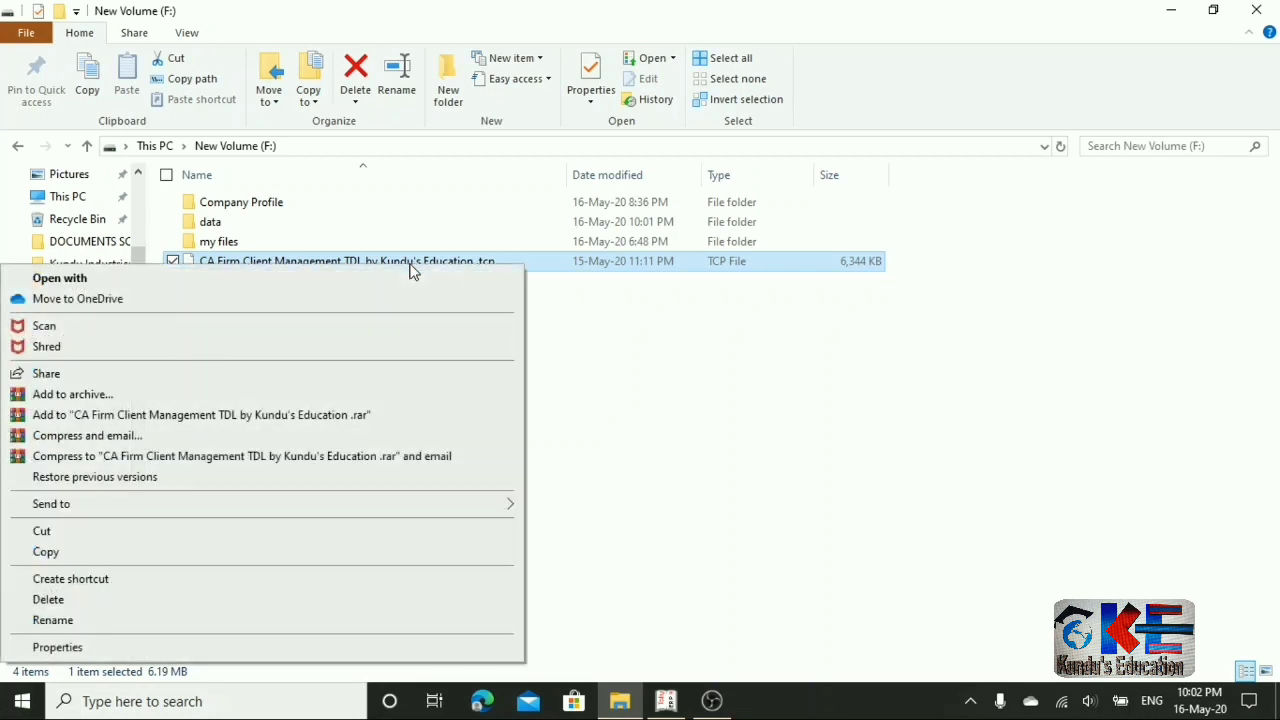
pyautogui.click(280, 288)
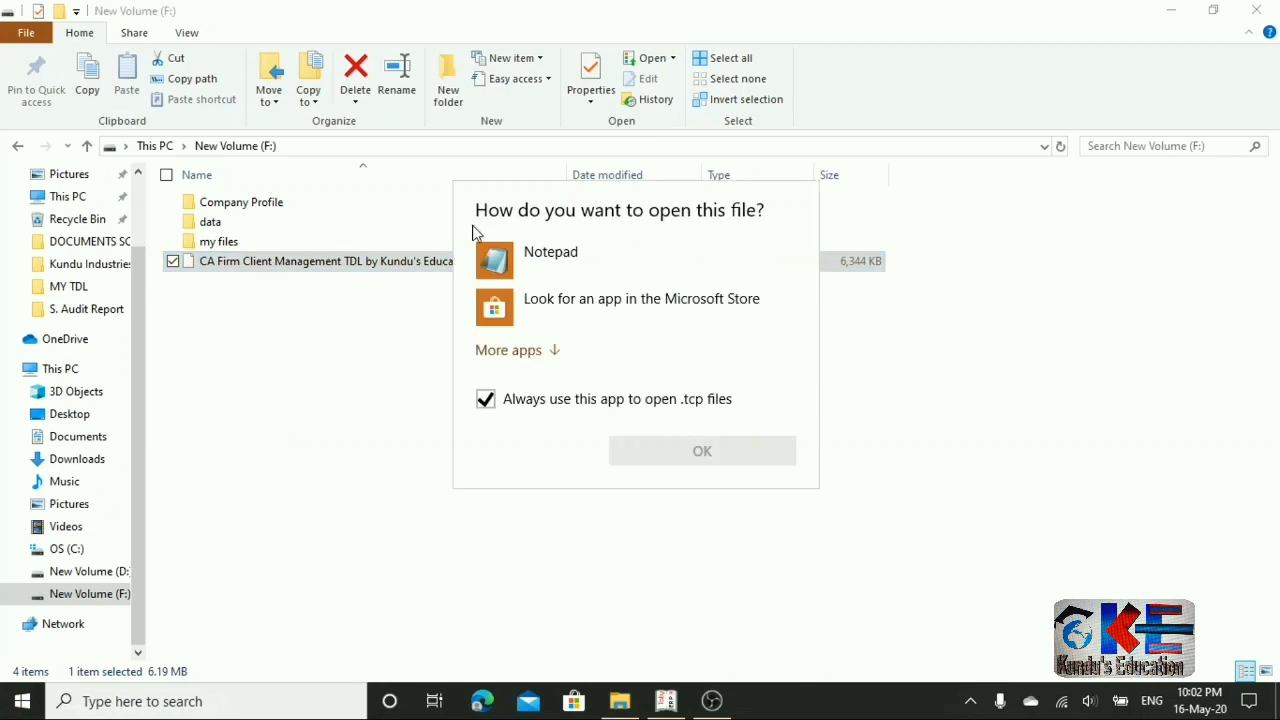
pyautogui.click(486, 399)
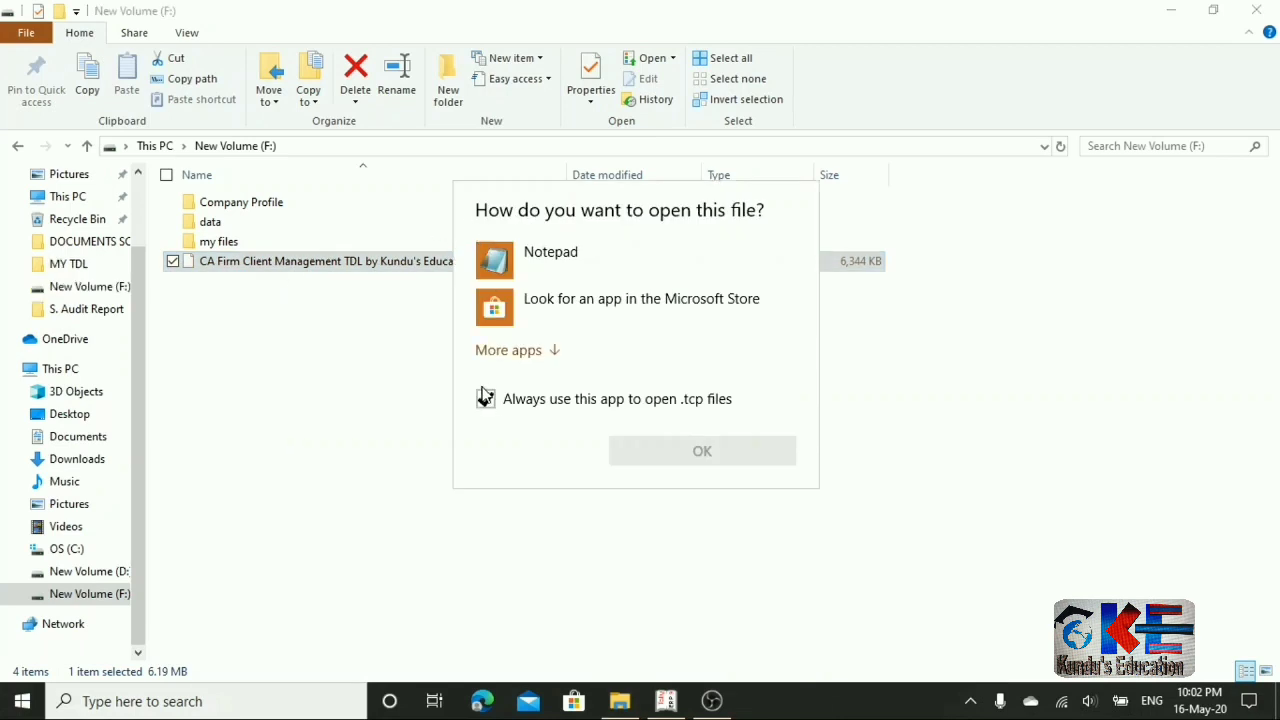
pyautogui.click(540, 272)
pyautogui.click(716, 449)
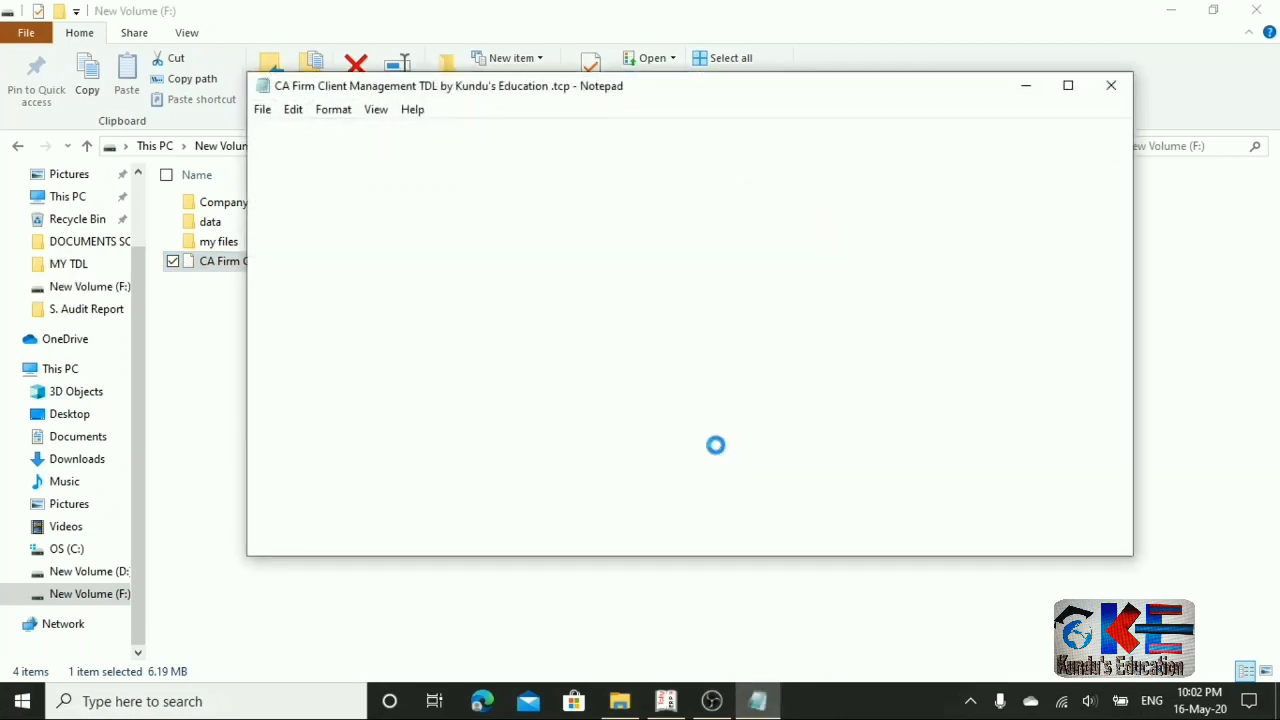
# Maximize Notepad and scroll the TDL file to its end and back to the top
pyautogui.click(1069, 88)
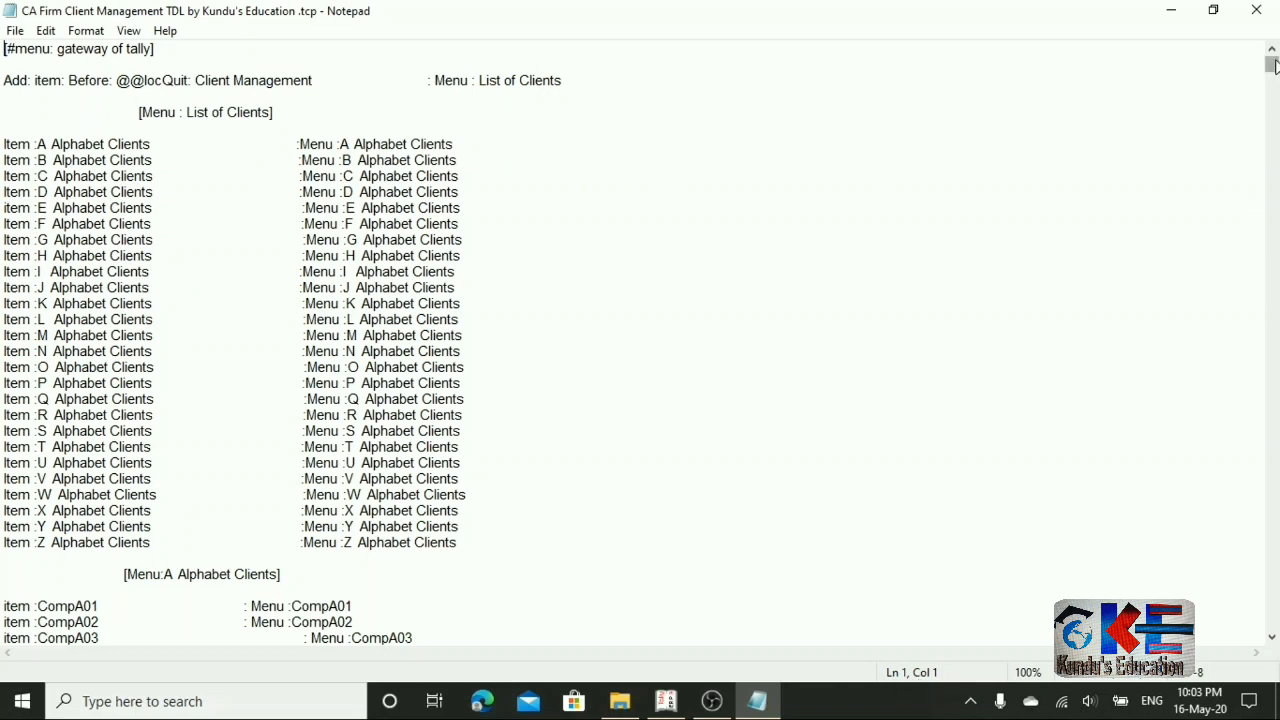
pyautogui.moveTo(1272, 66); pyautogui.dragTo(1278, 648)
pyautogui.click(750, 630)
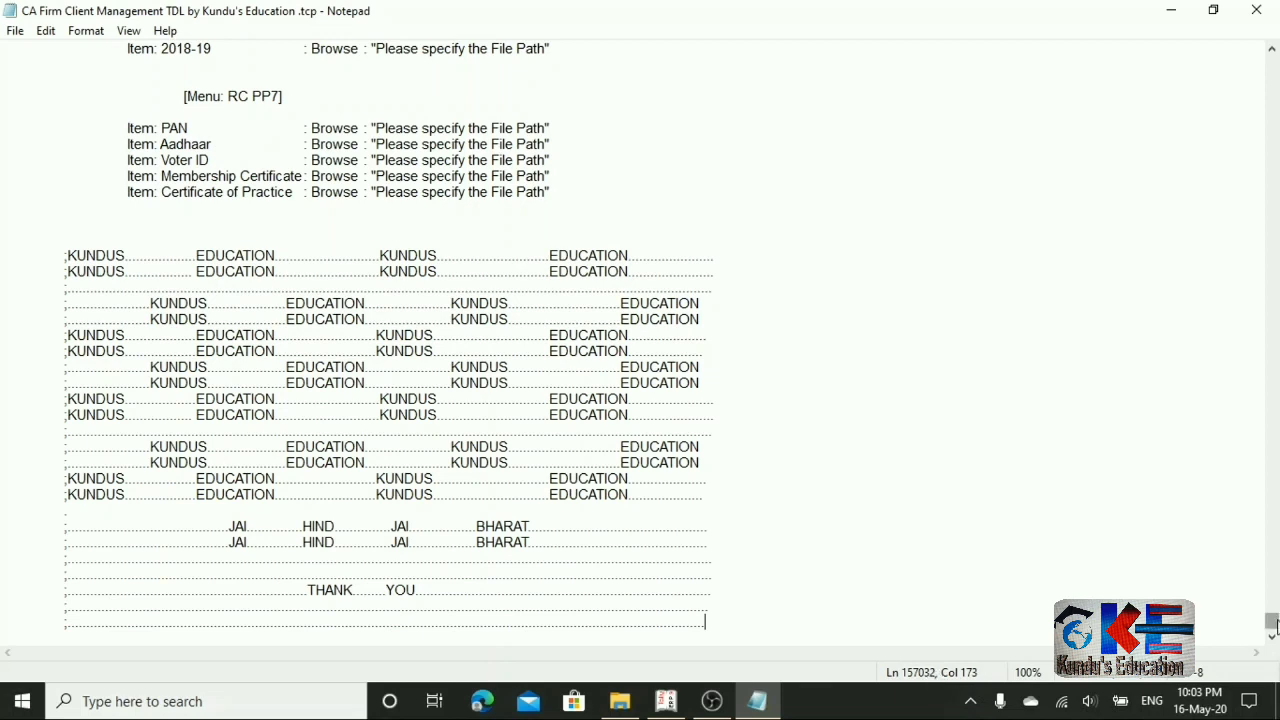
pyautogui.moveTo(1272, 622); pyautogui.dragTo(1238, 56)
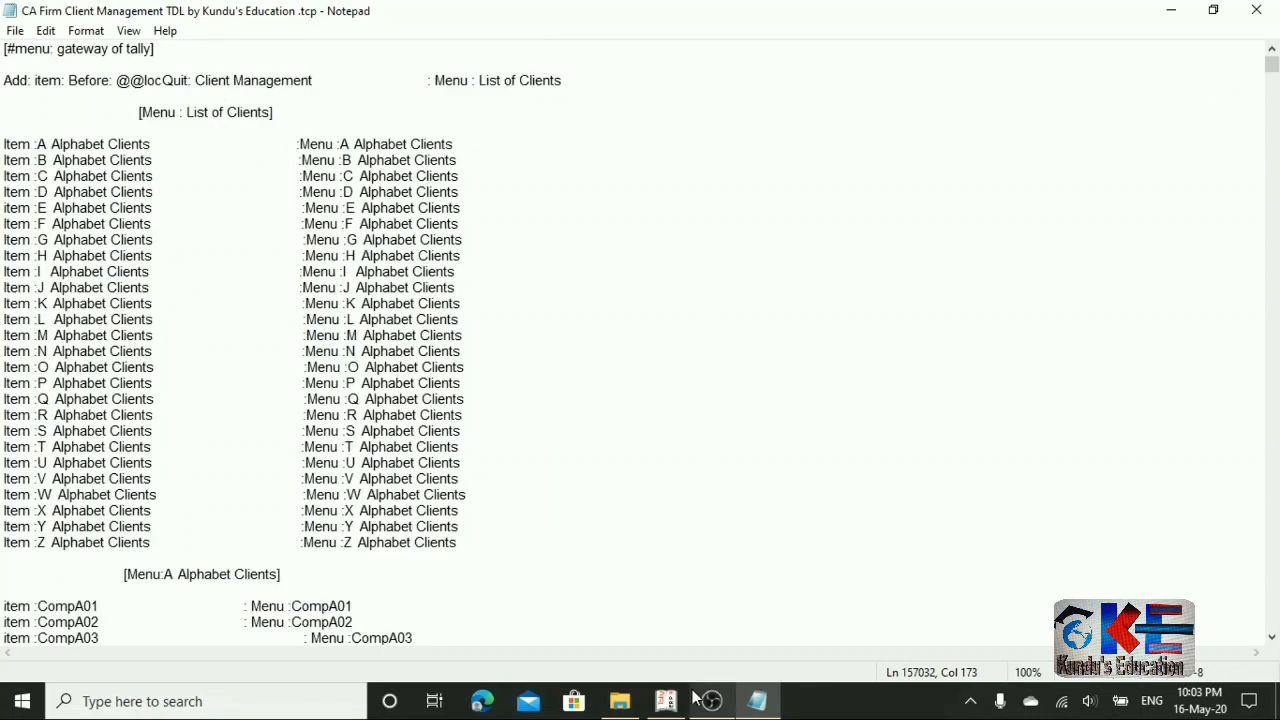
pyautogui.moveTo(676, 708)
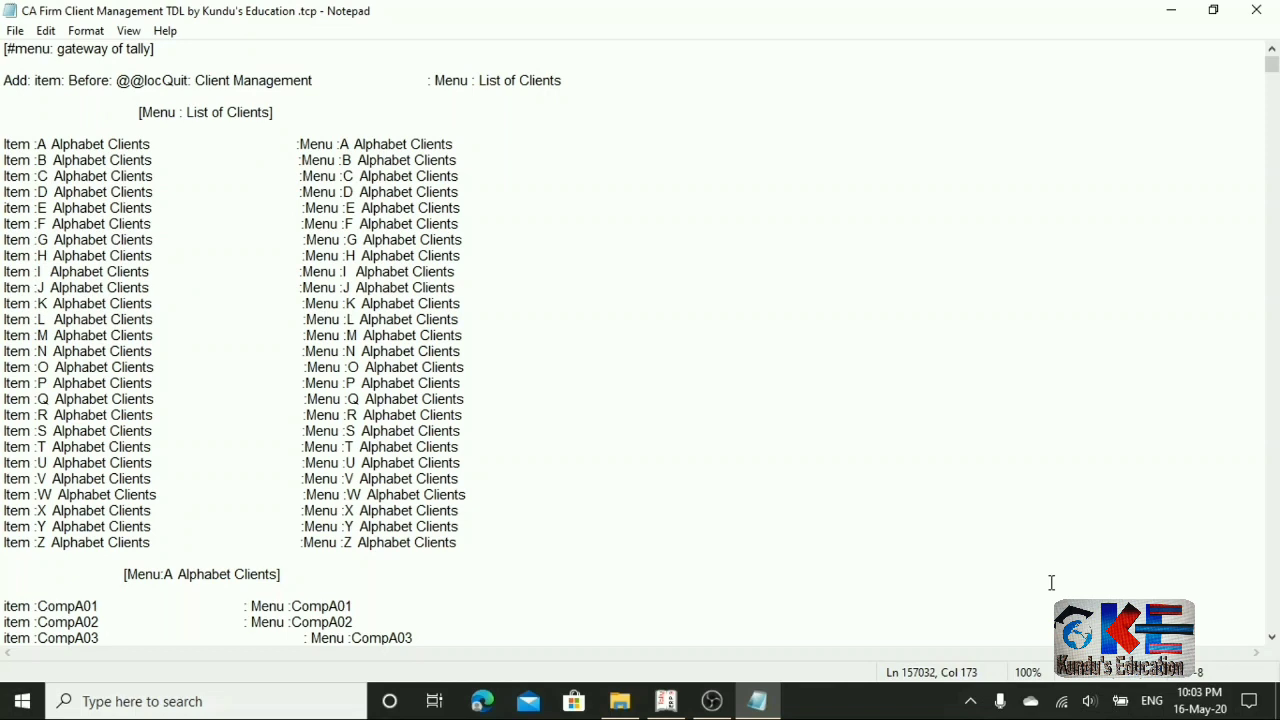
# Back in Tally, reopen Demo2's Client Management and then the A Alphabet Clients list
pyautogui.click(665, 701)
pyautogui.press('Escape')
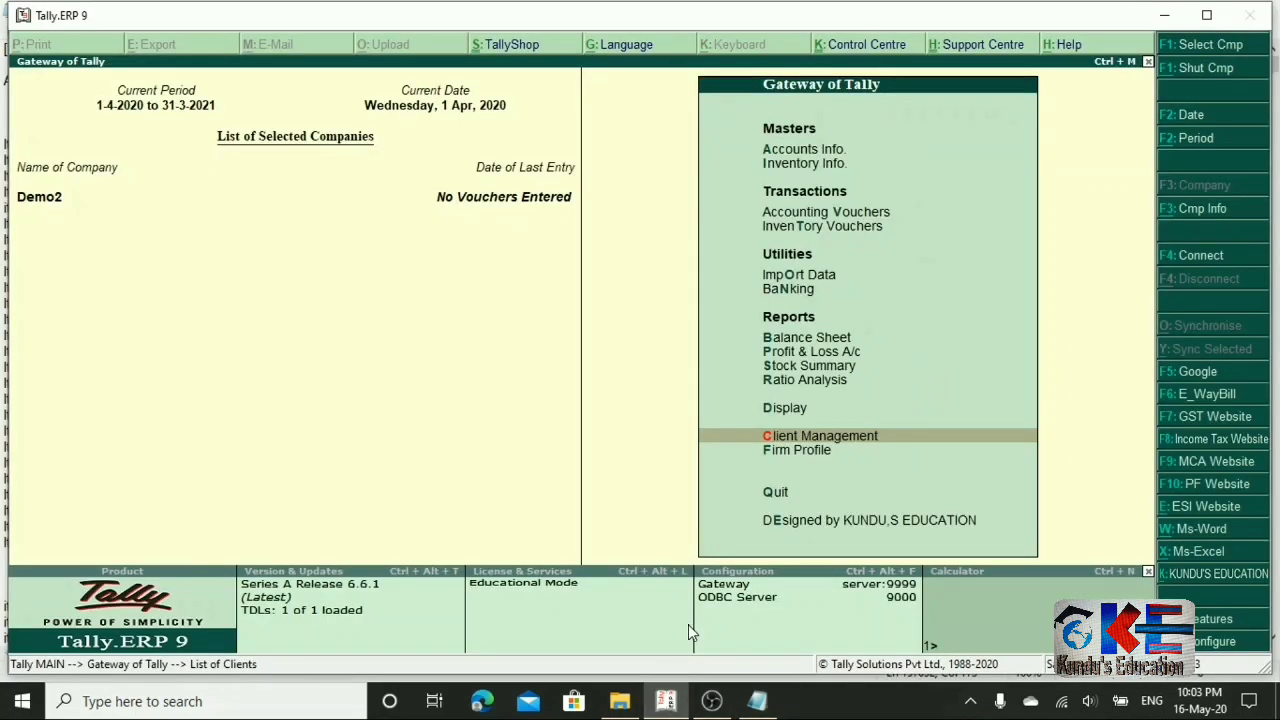
pyautogui.press('Return')
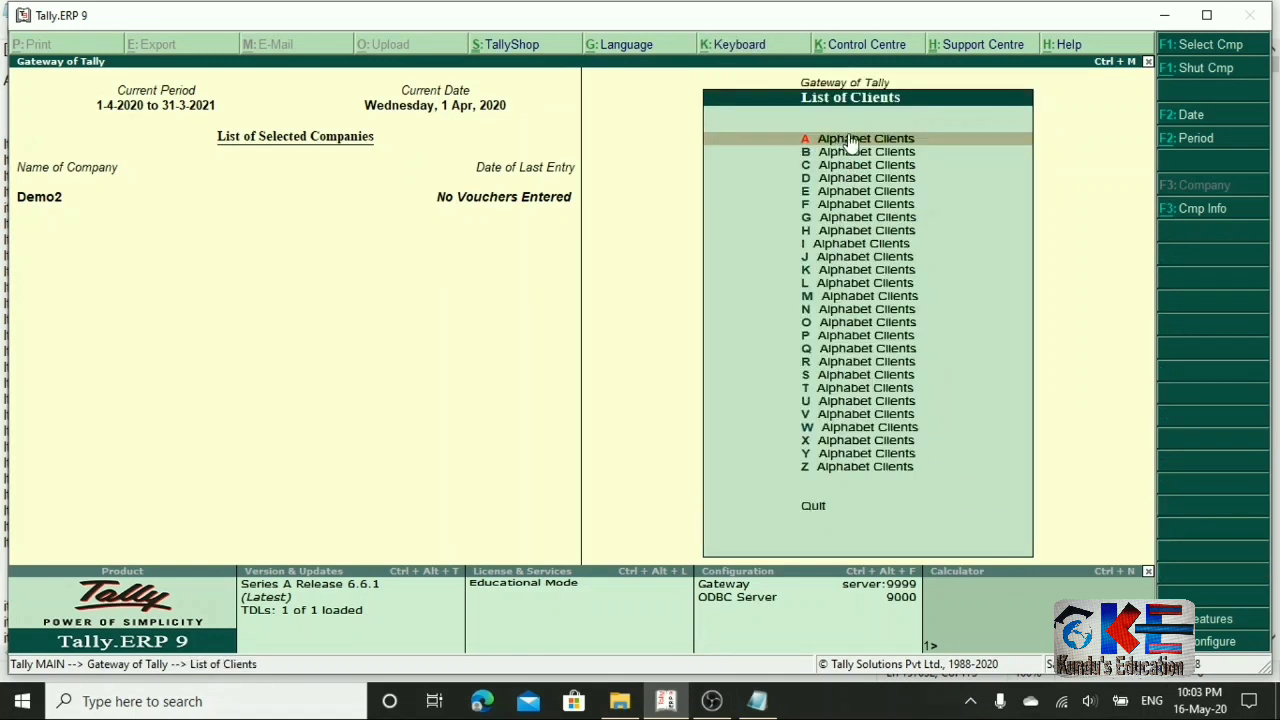
pyautogui.press('Return')
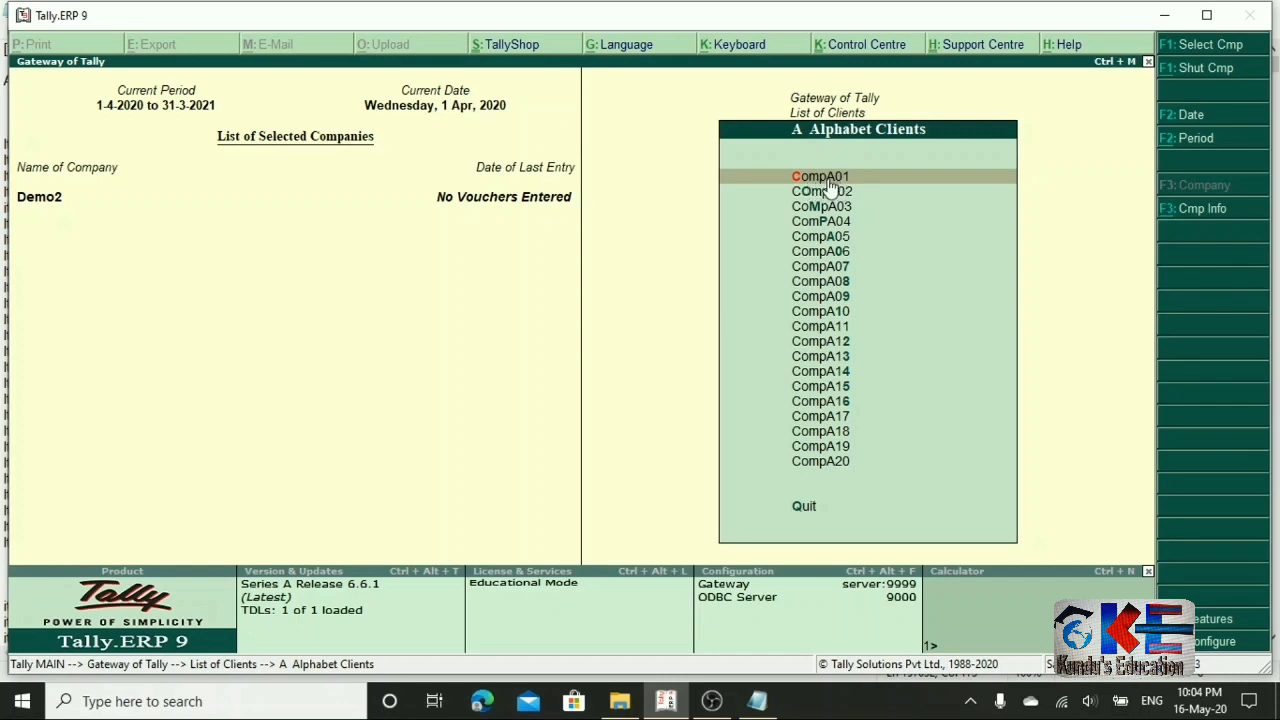
# Scroll a few lines through the TDL file in Notepad, then return to New Volume (F:) in File Explorer
pyautogui.click(752, 706)
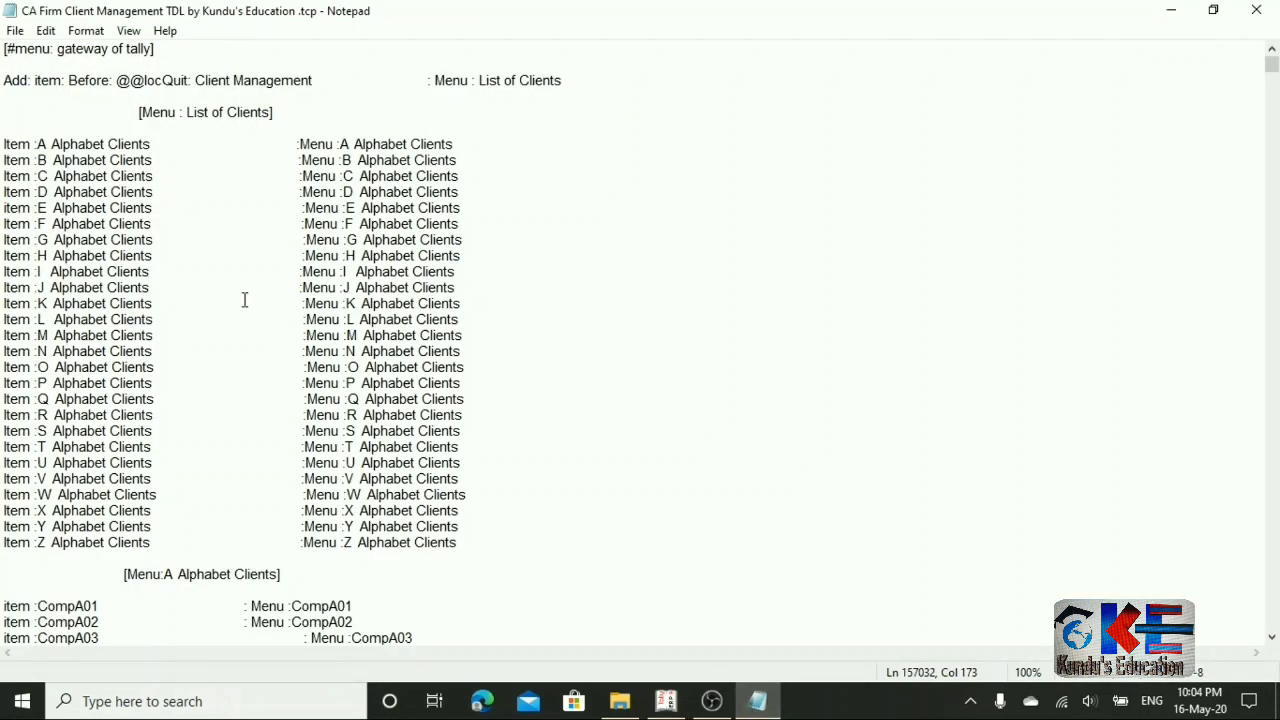
pyautogui.scroll(-2, 128, 564)
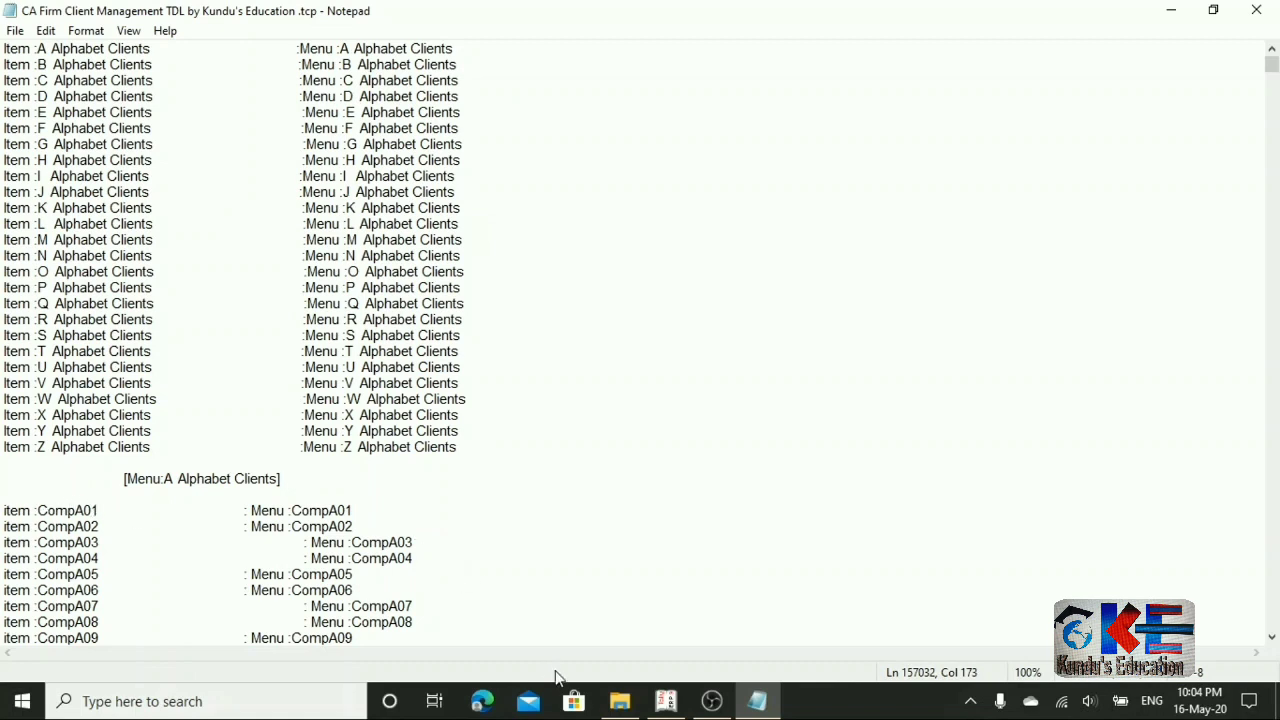
pyautogui.click(619, 708)
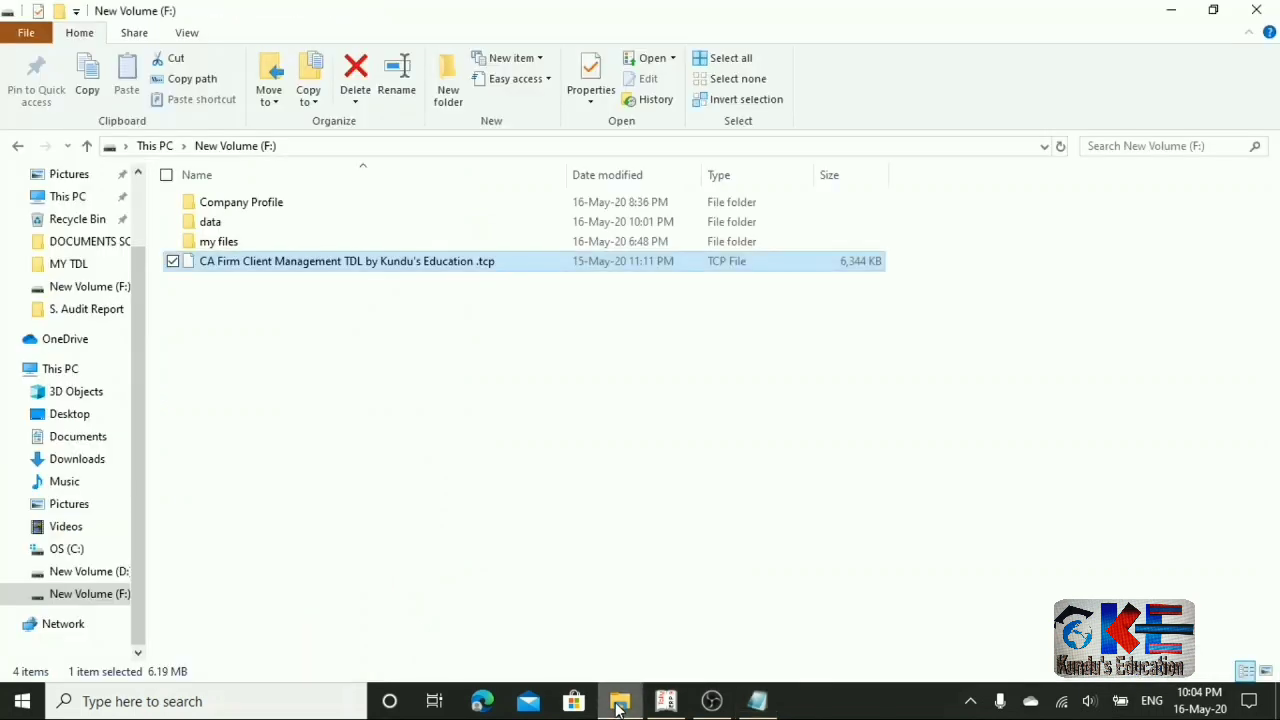
# Open the Company Profile folder and view the Abhi's Infrastructure Pvt Ltd folder's context menu without choosing anything
pyautogui.doubleClick(235, 206)
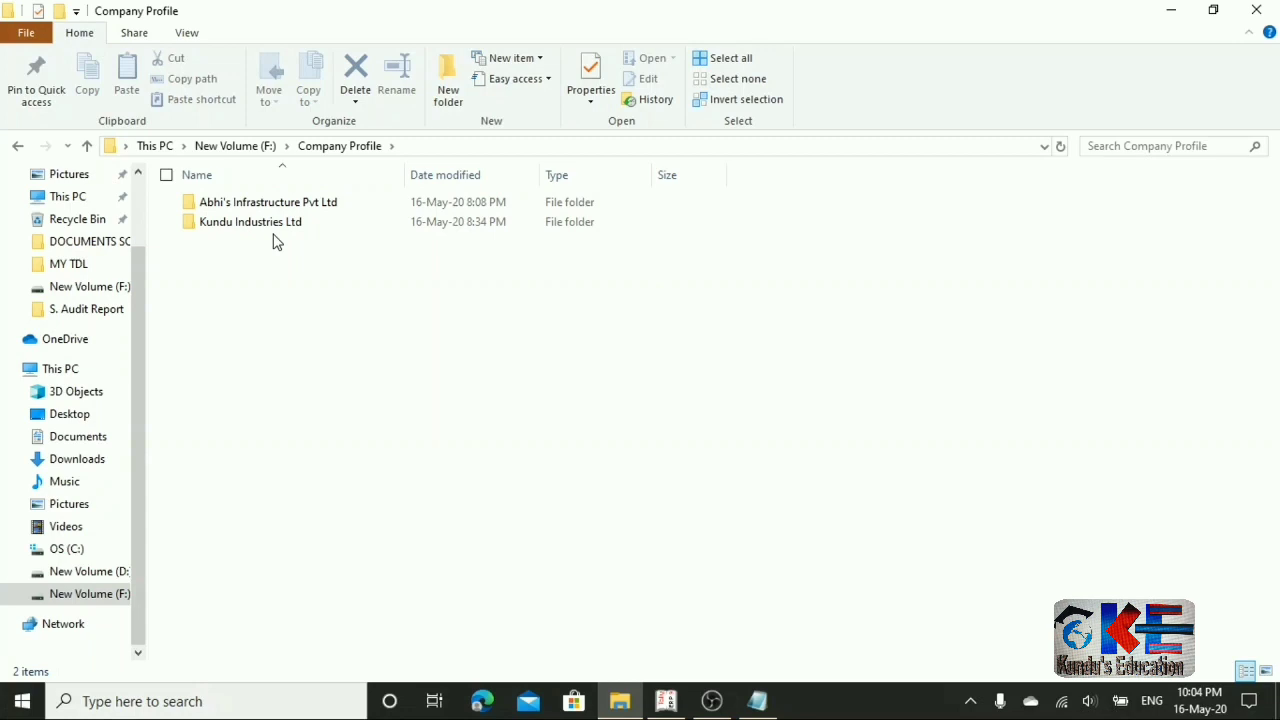
pyautogui.click(256, 206)
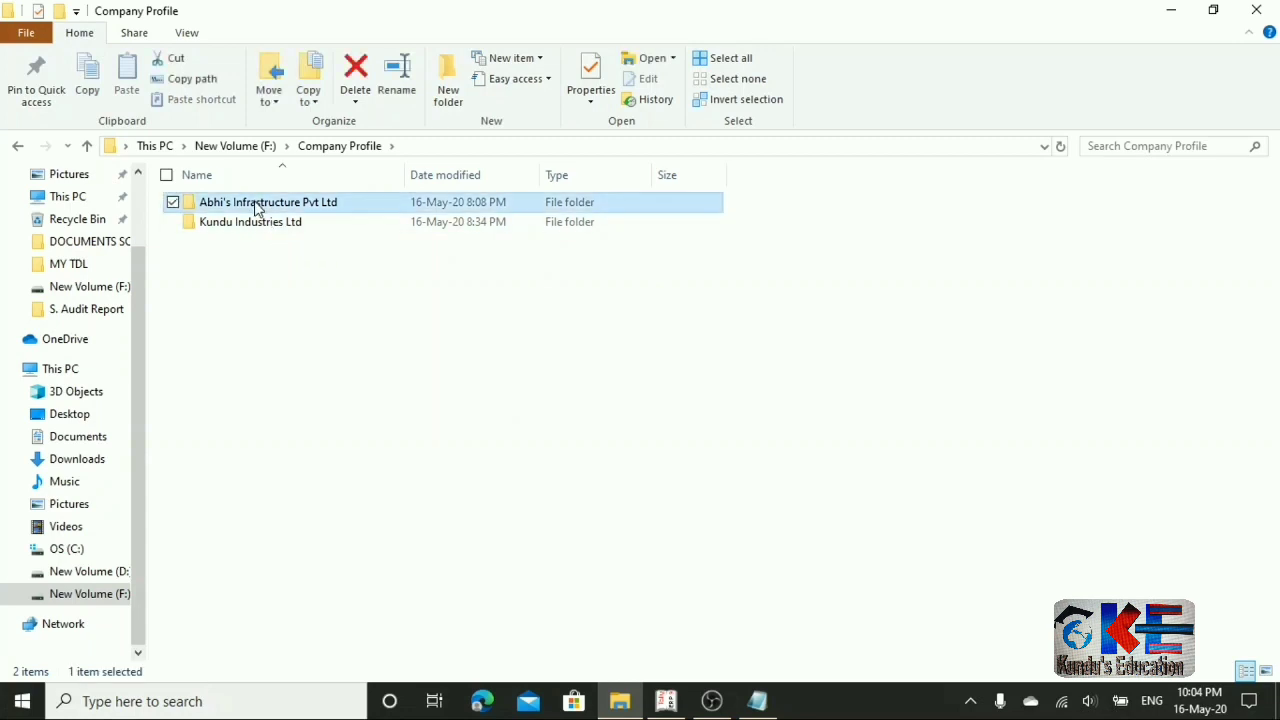
pyautogui.rightClick(256, 206)
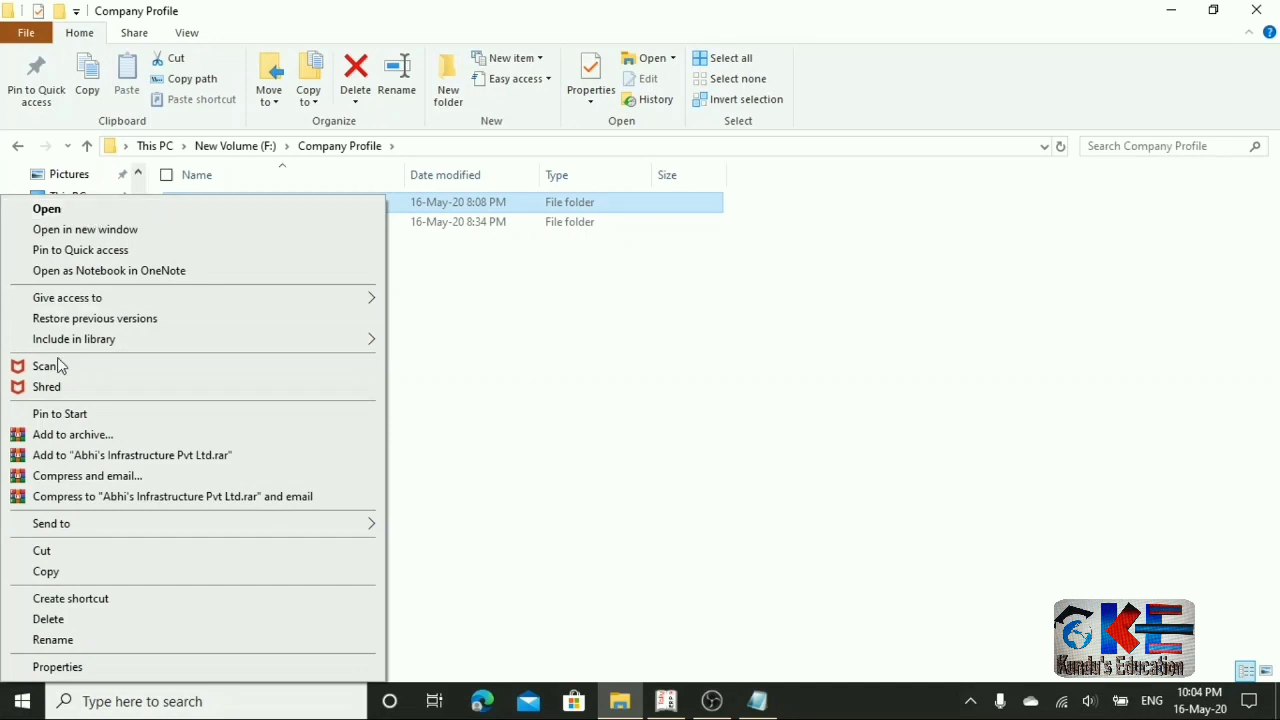
pyautogui.click(451, 290)
# Bring up the TDL file in Notepad briefly, then minimize it to see Company Profile again
pyautogui.moveTo(265, 211)
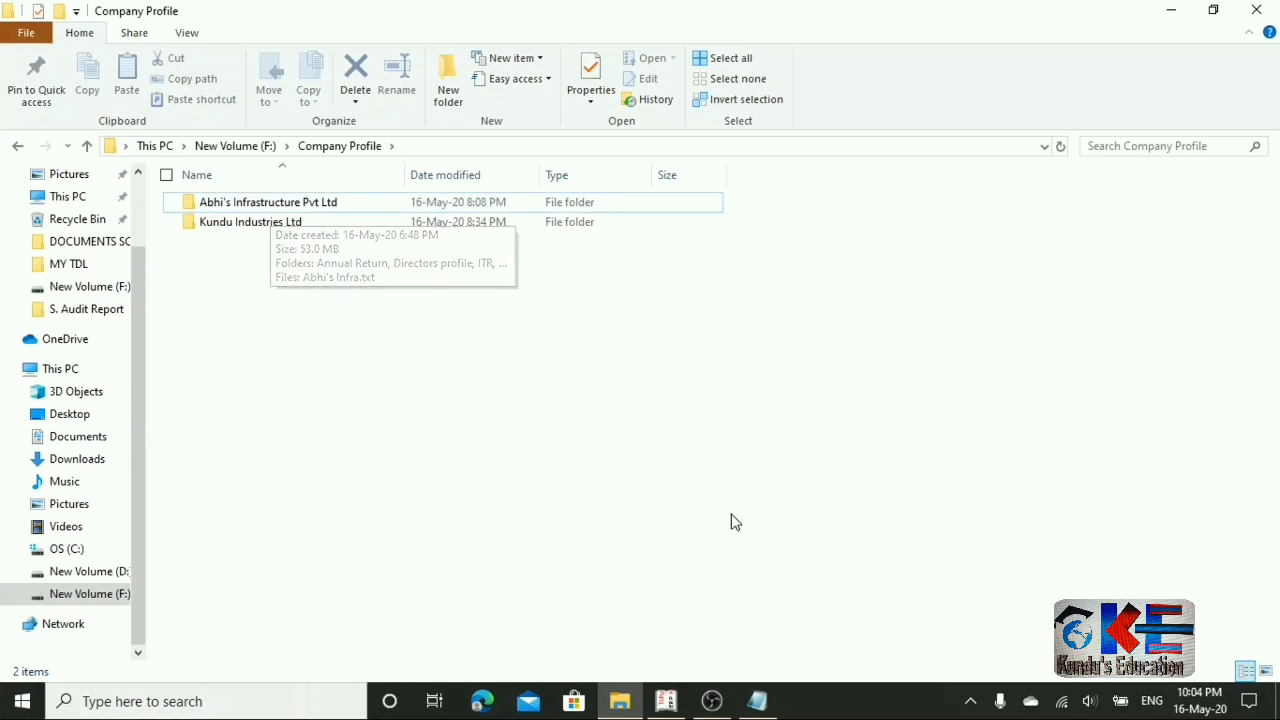
pyautogui.moveTo(757, 706)
pyautogui.click(780, 655)
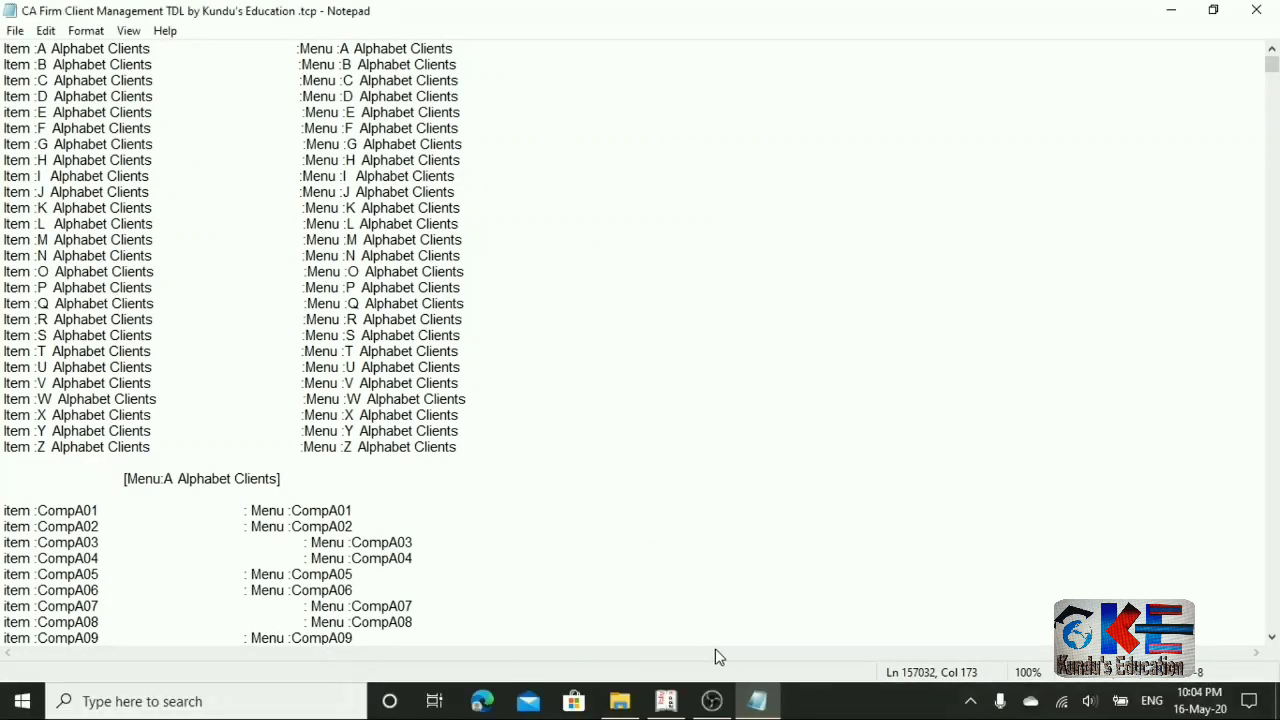
pyautogui.click(757, 701)
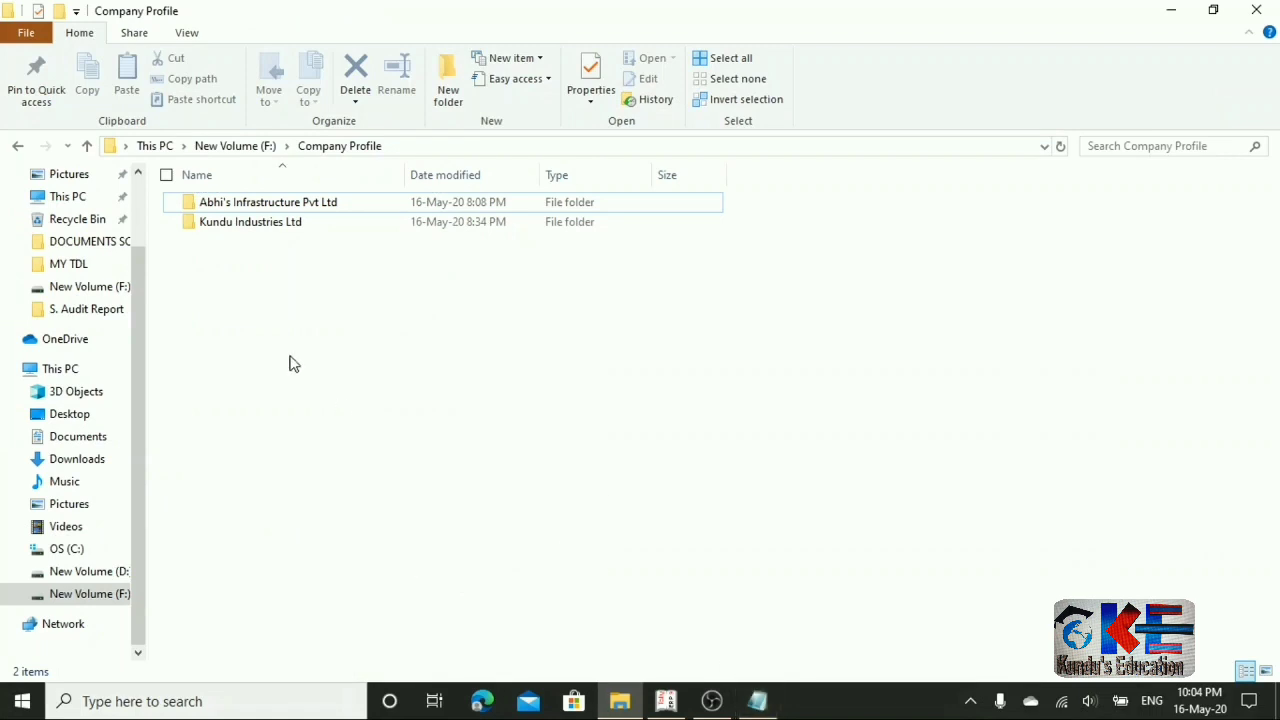
pyautogui.moveTo(229, 207)
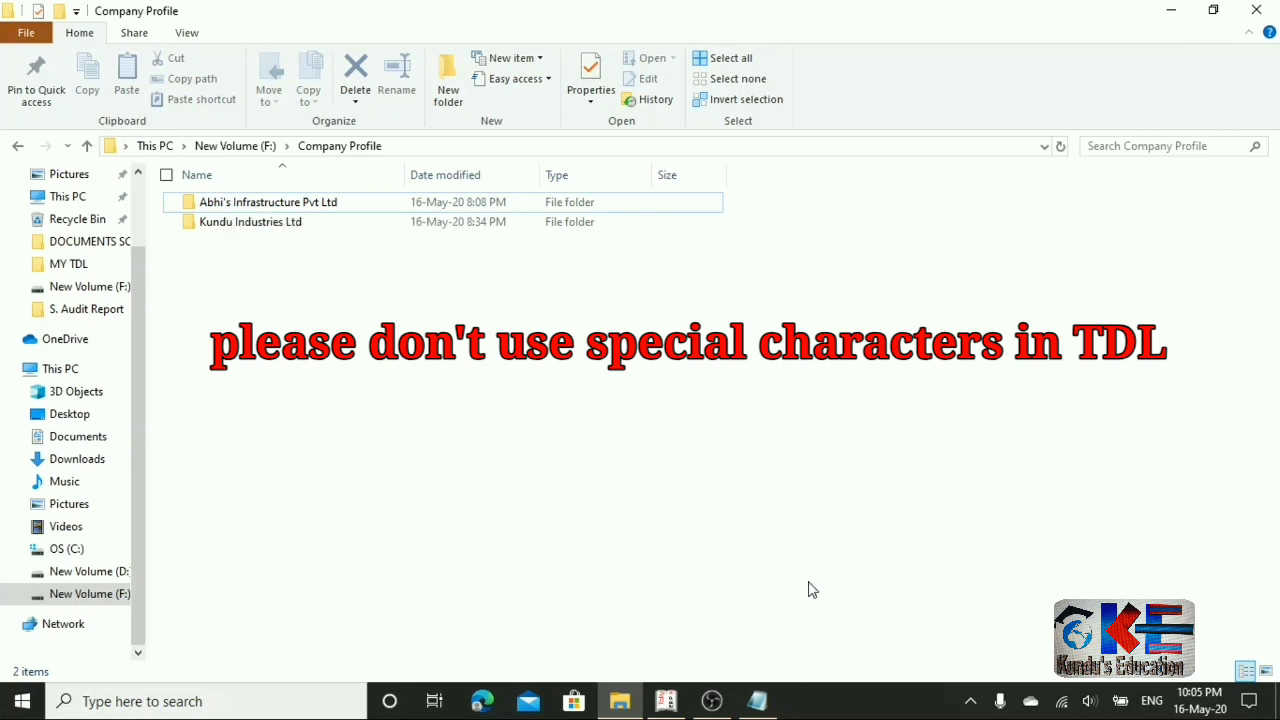
# Open Notepad's Replace dialog and fill Find what with the copied CompA01 text
pyautogui.click(757, 701)
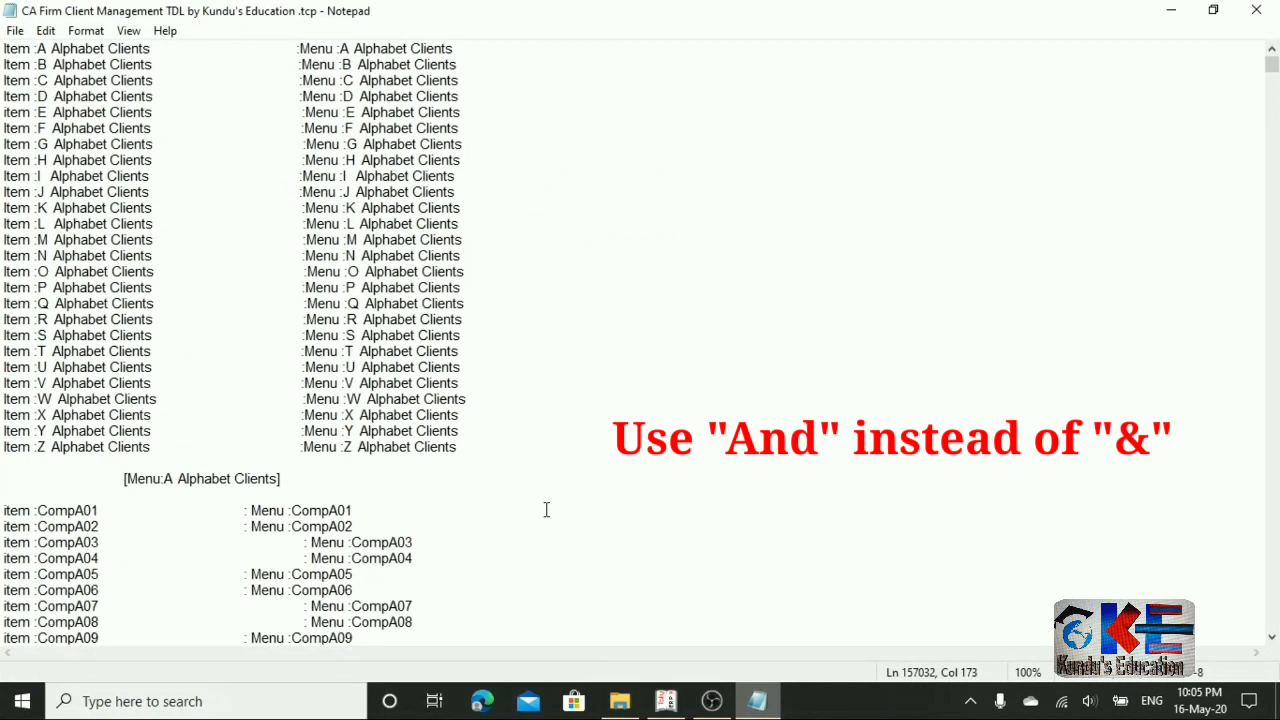
pyautogui.click(45, 31)
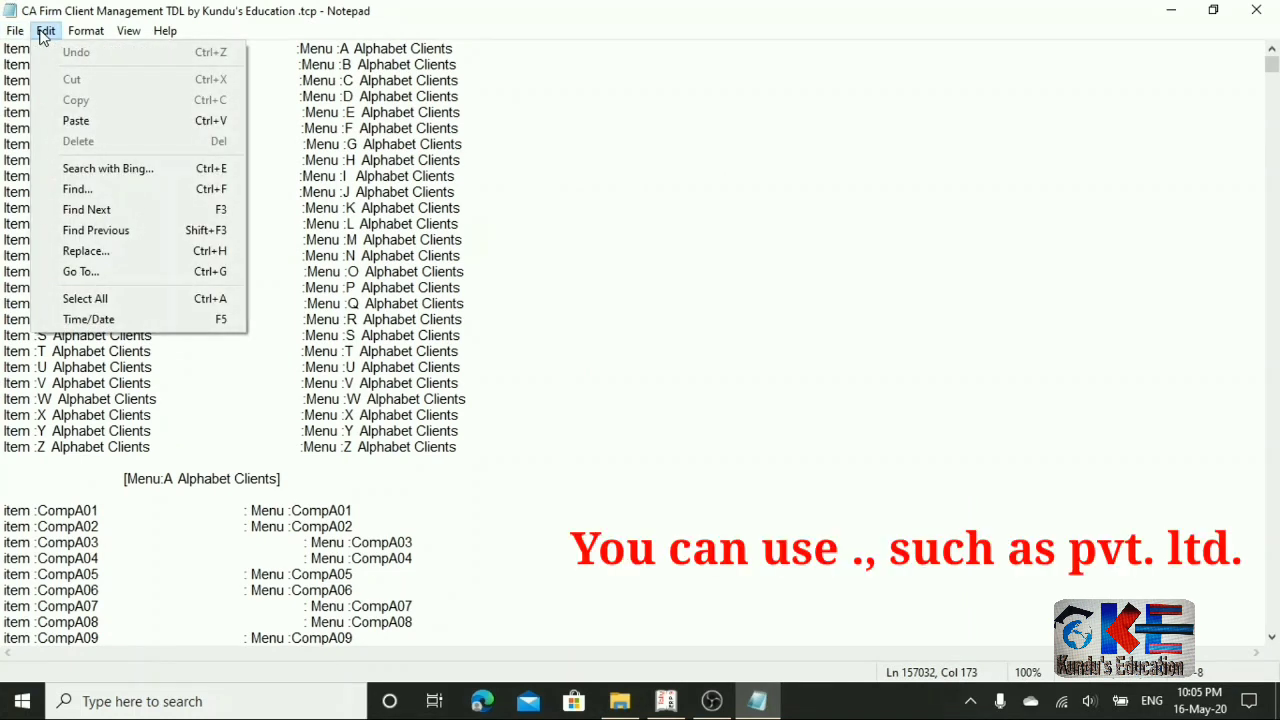
pyautogui.click(85, 251)
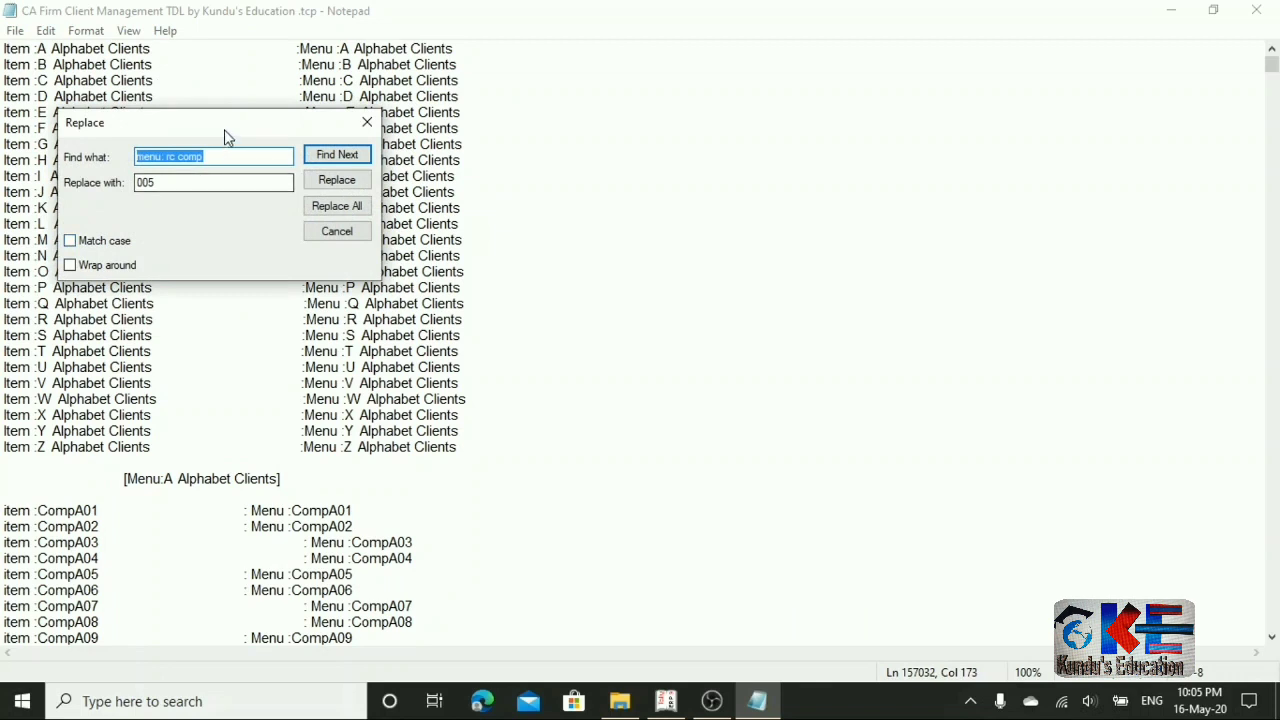
pyautogui.moveTo(225, 126); pyautogui.dragTo(773, 143)
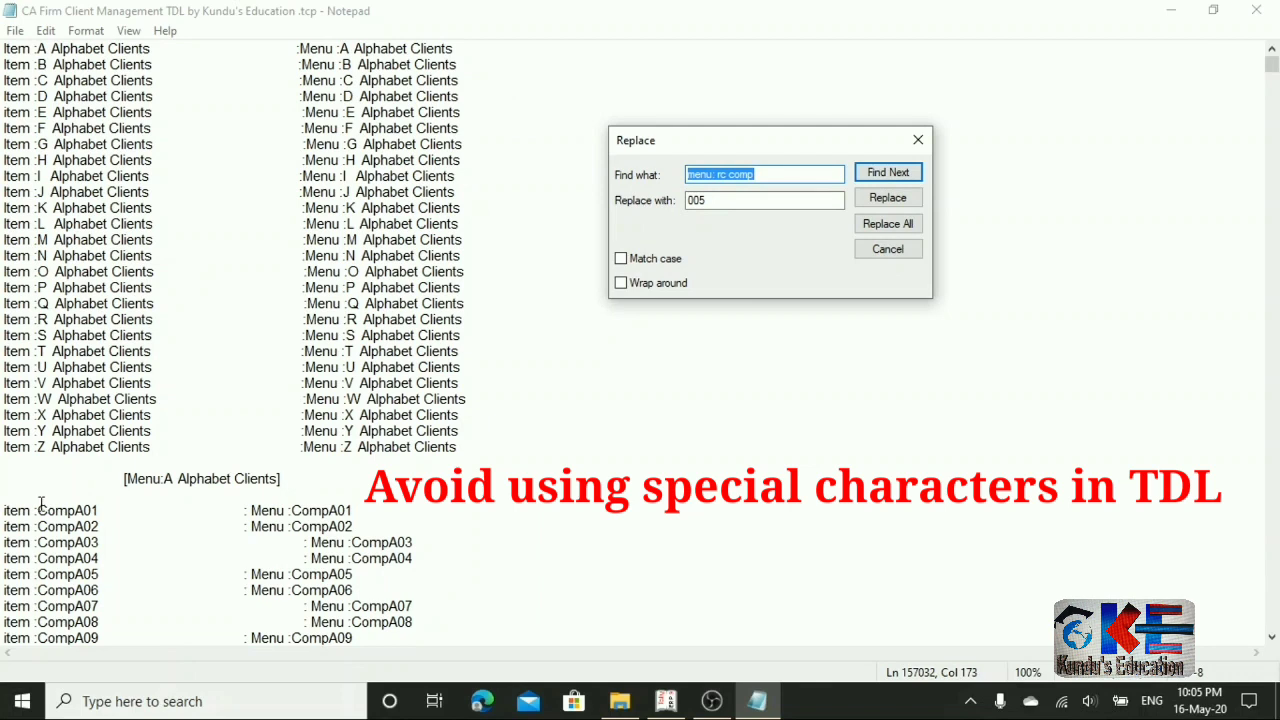
pyautogui.moveTo(38, 511); pyautogui.dragTo(99, 514)
pyautogui.hotkey('ctrl', 'c')
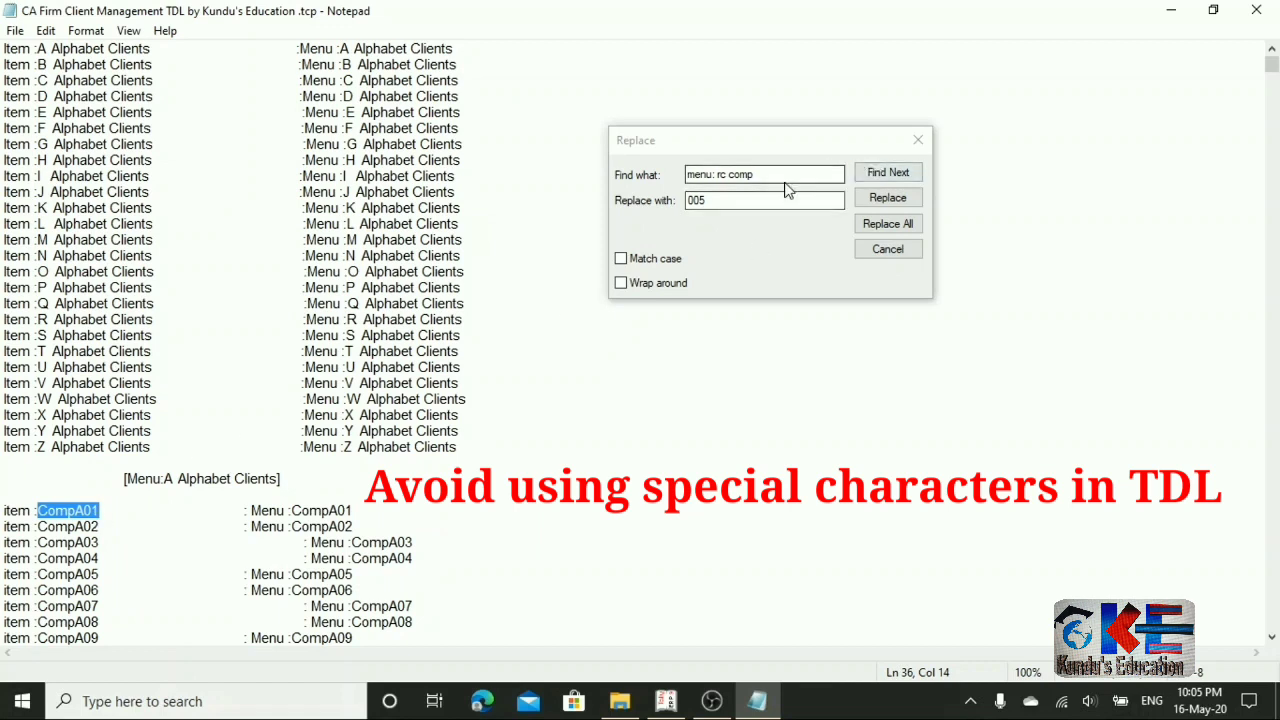
pyautogui.click(653, 191)
pyautogui.hotkey('ctrl', 'v')
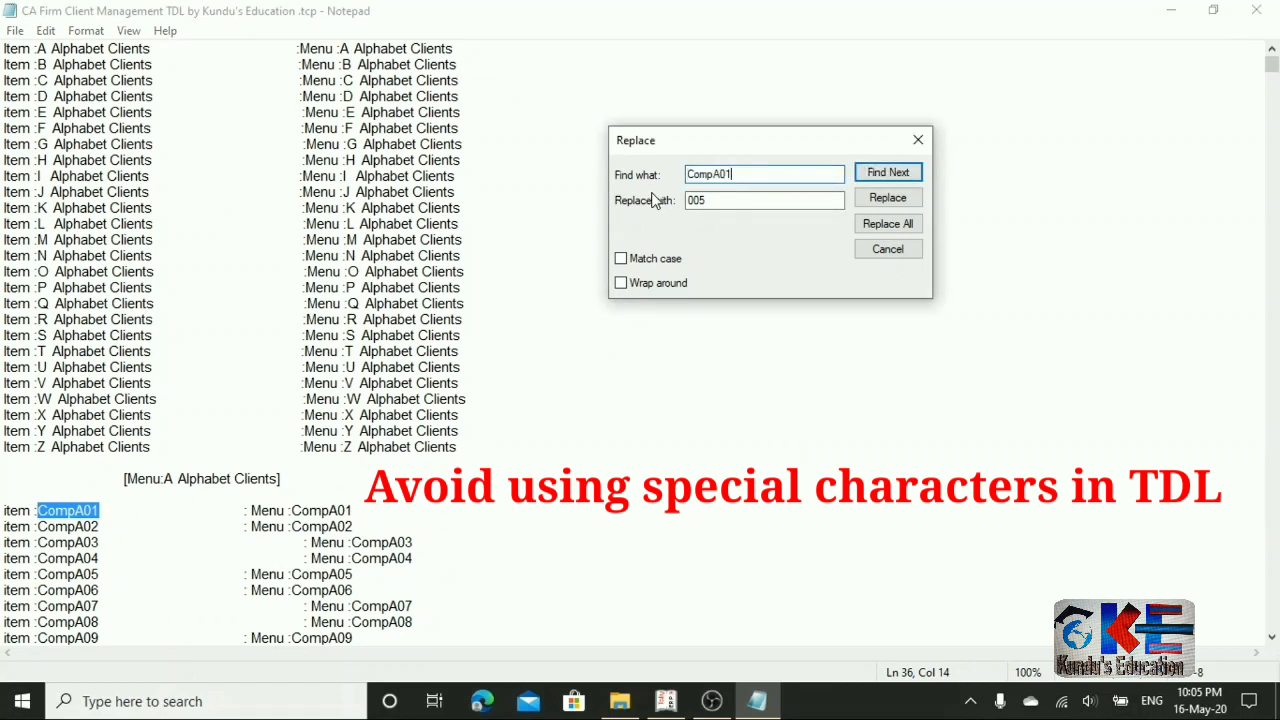
# Replace every CompA01 with 'Abhi infrastructure pvt ltd' using Replace All
pyautogui.doubleClick(723, 199)
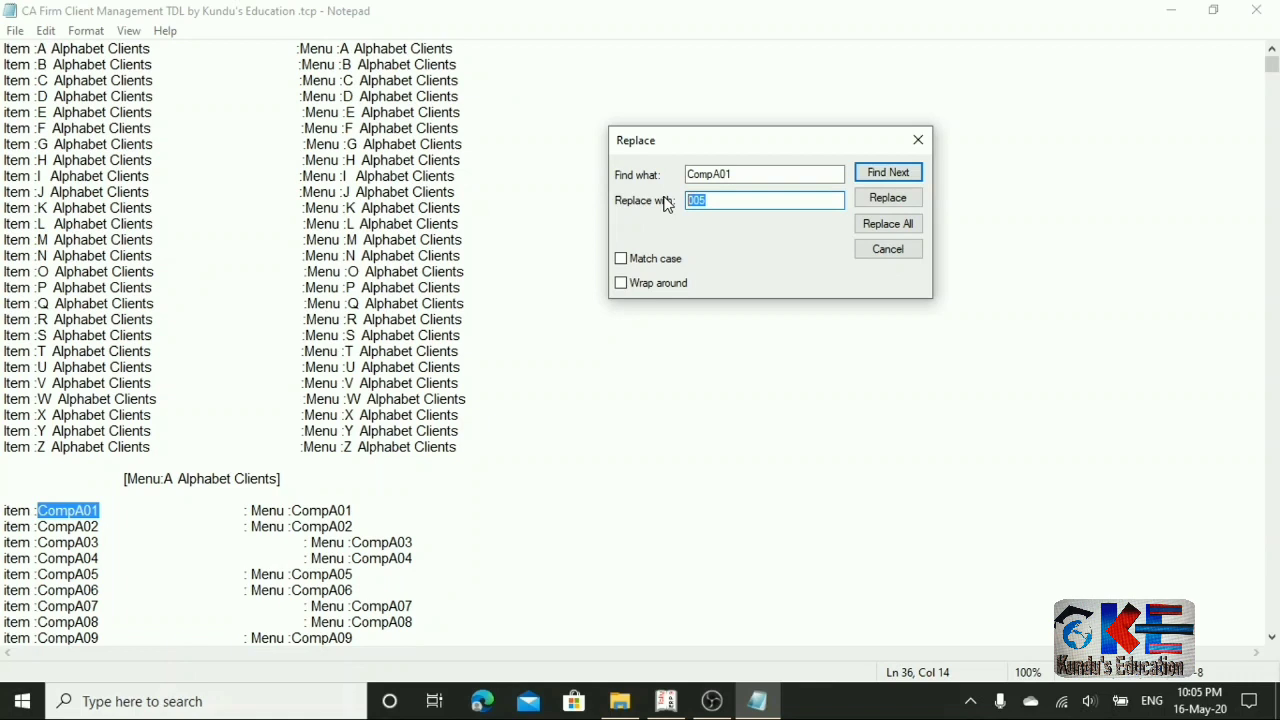
pyautogui.write('Abhi')
pyautogui.click(619, 703)
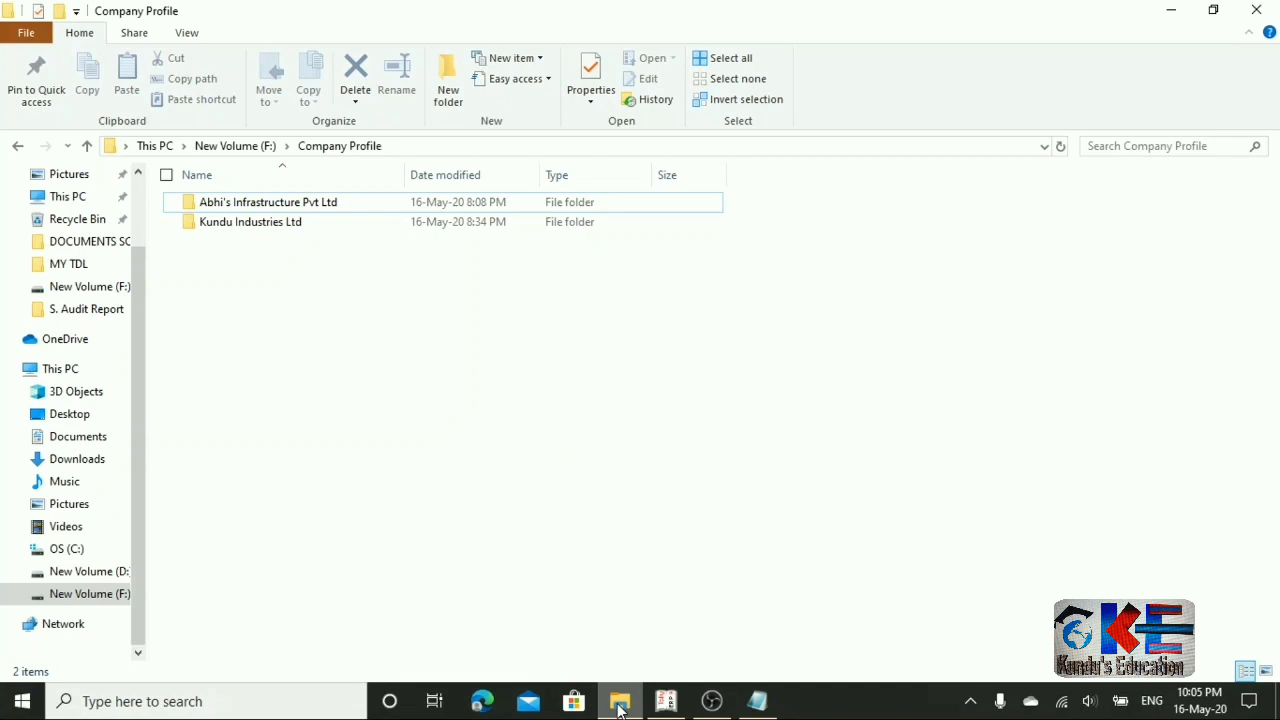
pyautogui.click(619, 703)
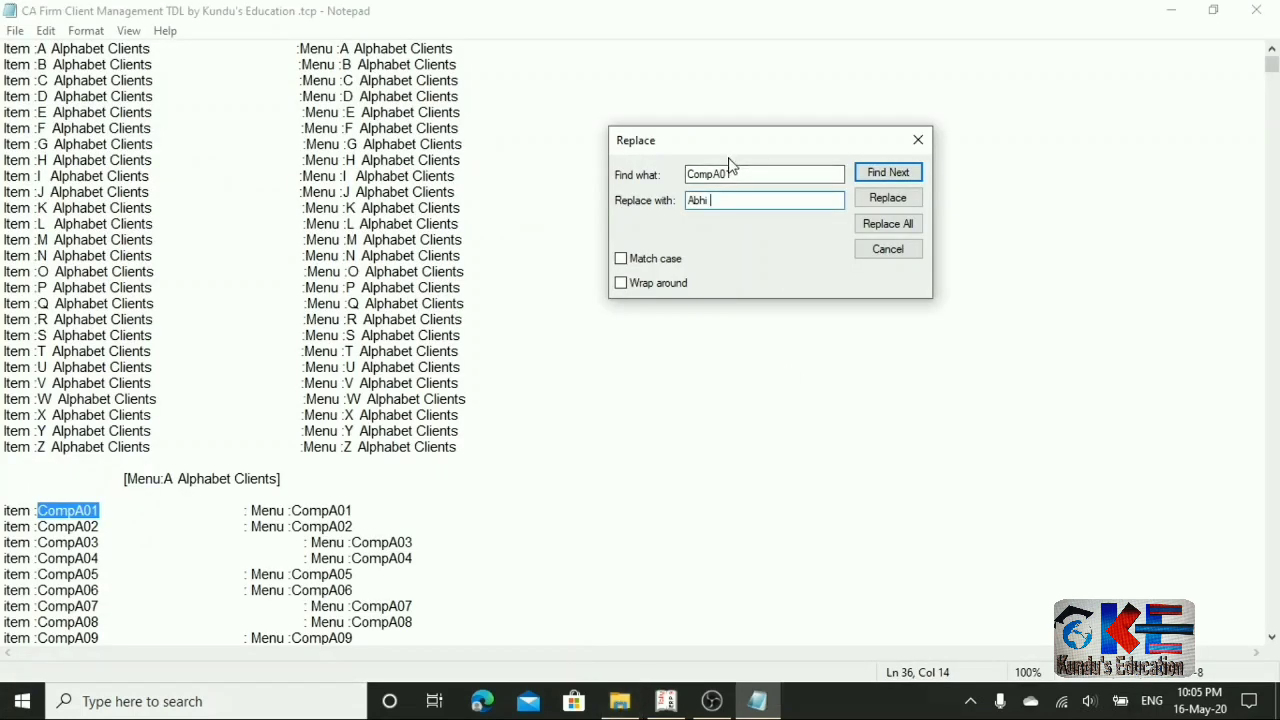
pyautogui.write('infrastruct')
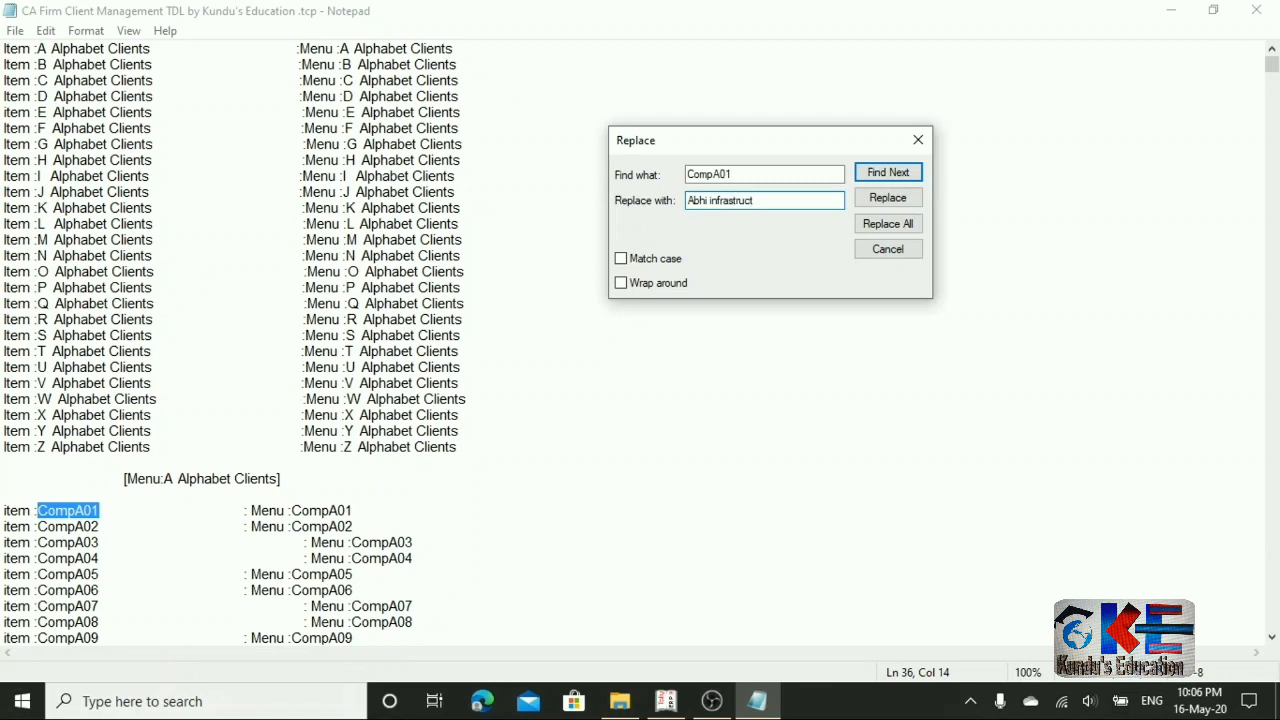
pyautogui.write('ure pvt ltd')
pyautogui.click(892, 229)
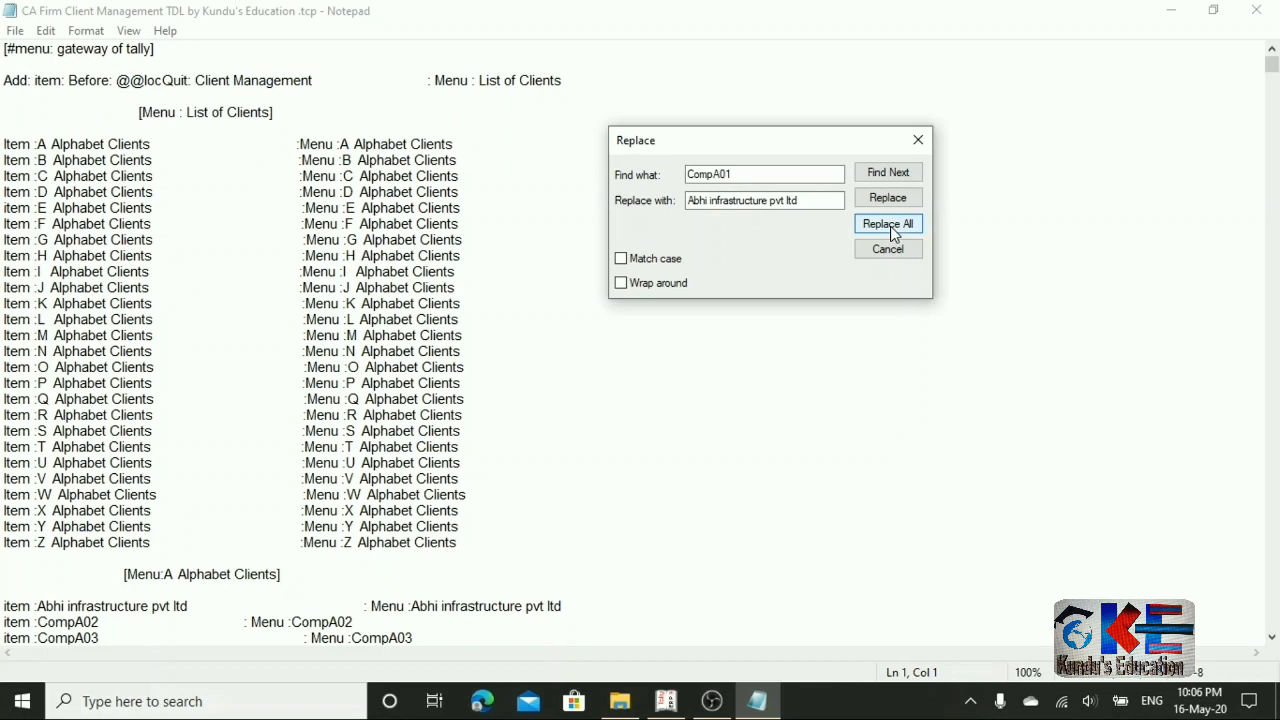
# Close the Replace box, save the TDL file and close Notepad
pyautogui.click(926, 136)
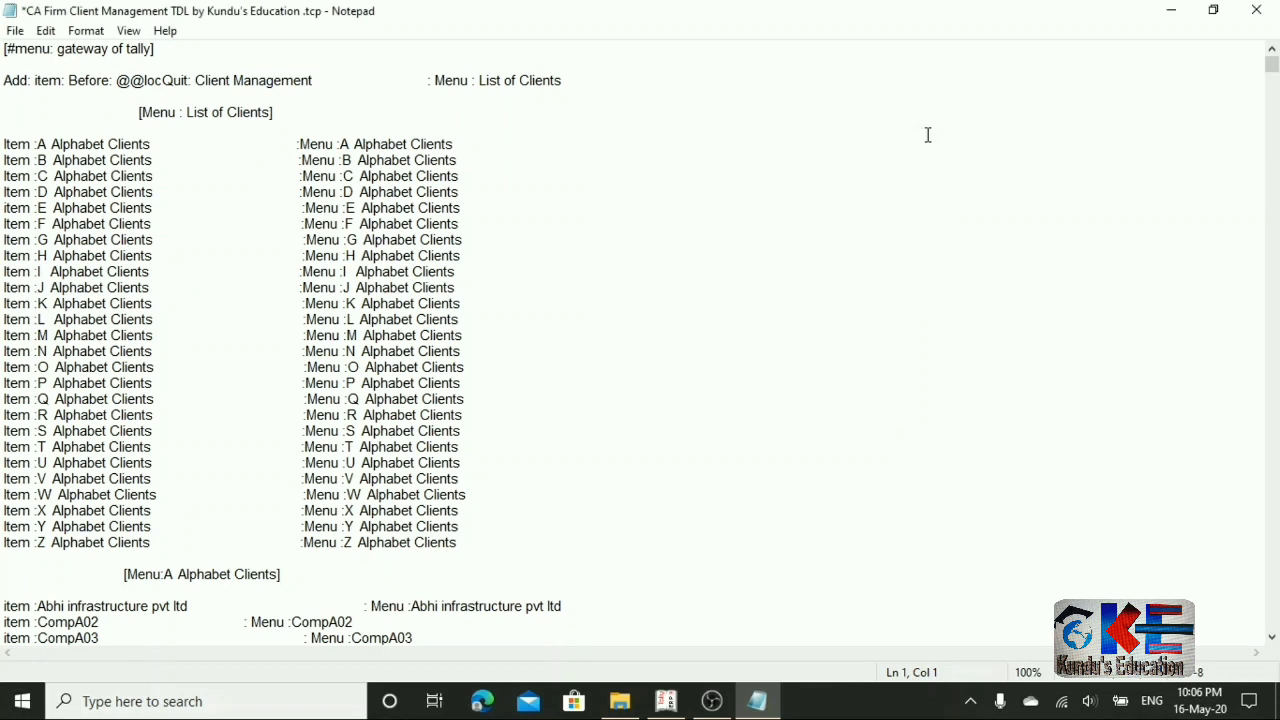
pyautogui.click(15, 31)
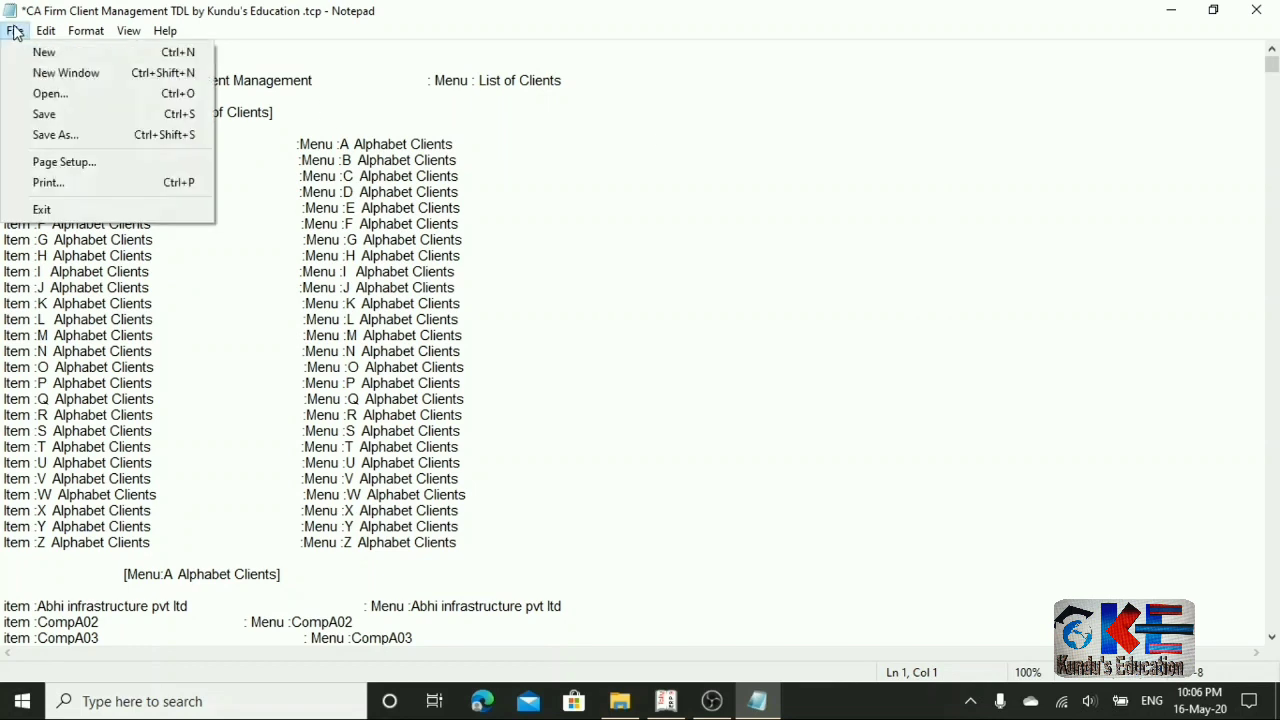
pyautogui.click(40, 114)
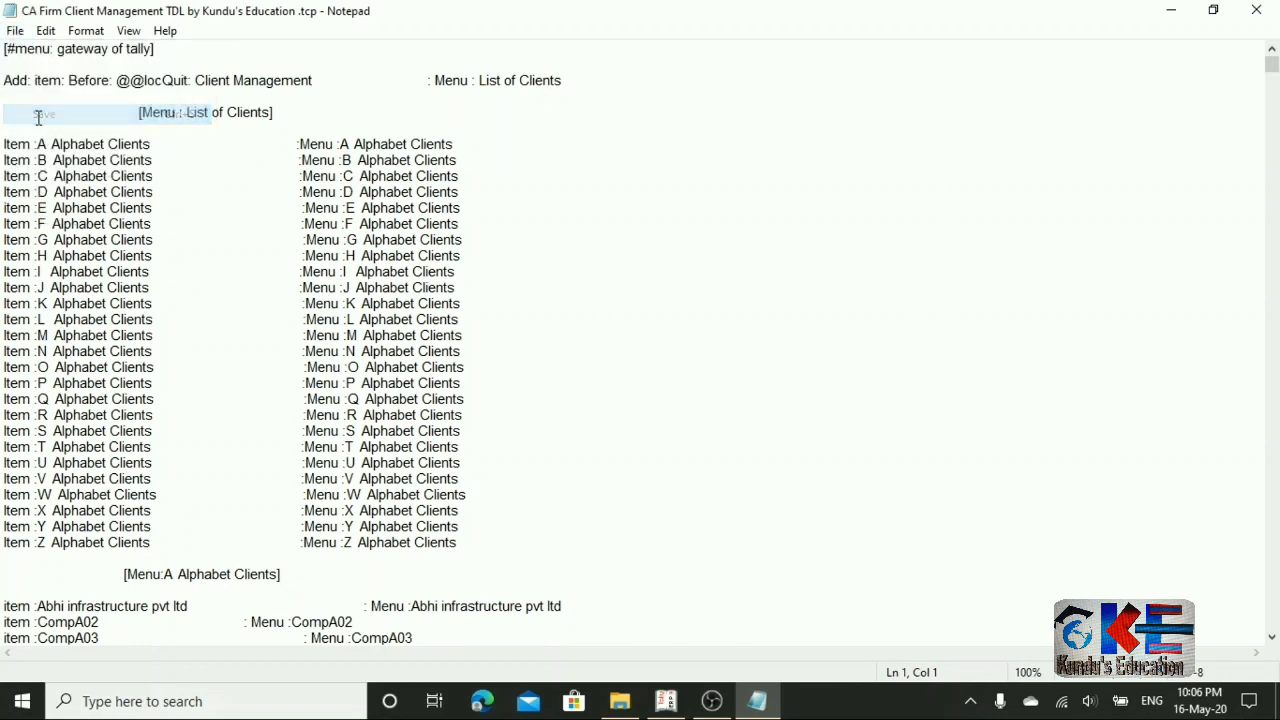
pyautogui.click(1253, 21)
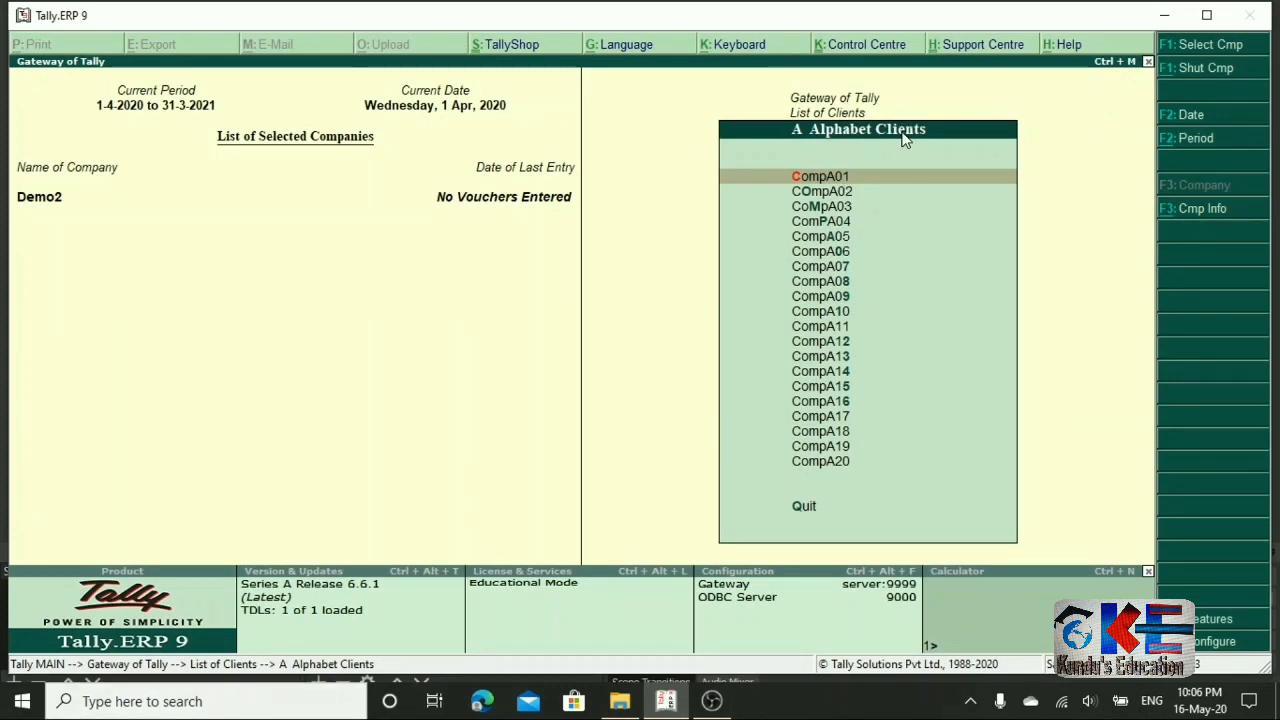
# Reload the edited TDL through Product & Features > Manage Local TDL
pyautogui.click(313, 622)
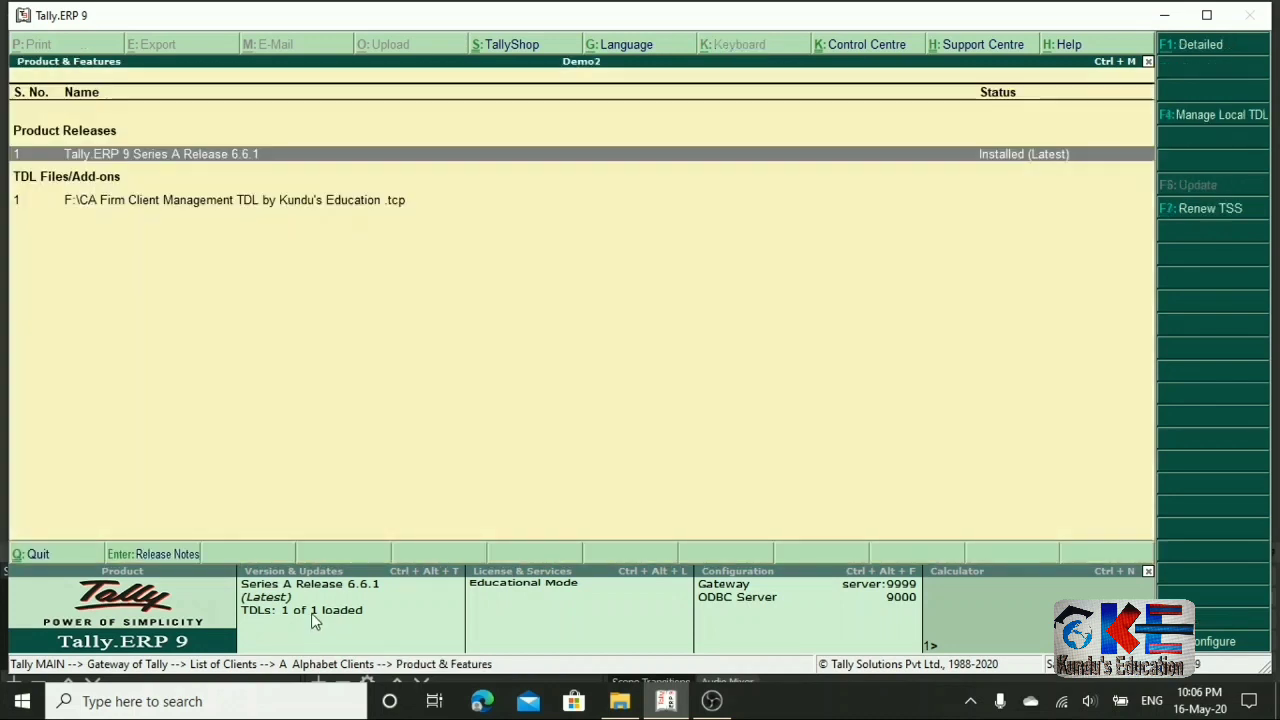
pyautogui.click(1224, 118)
pyautogui.press('Return')
pyautogui.press('Return')
pyautogui.press('Return')
pyautogui.press('Return')
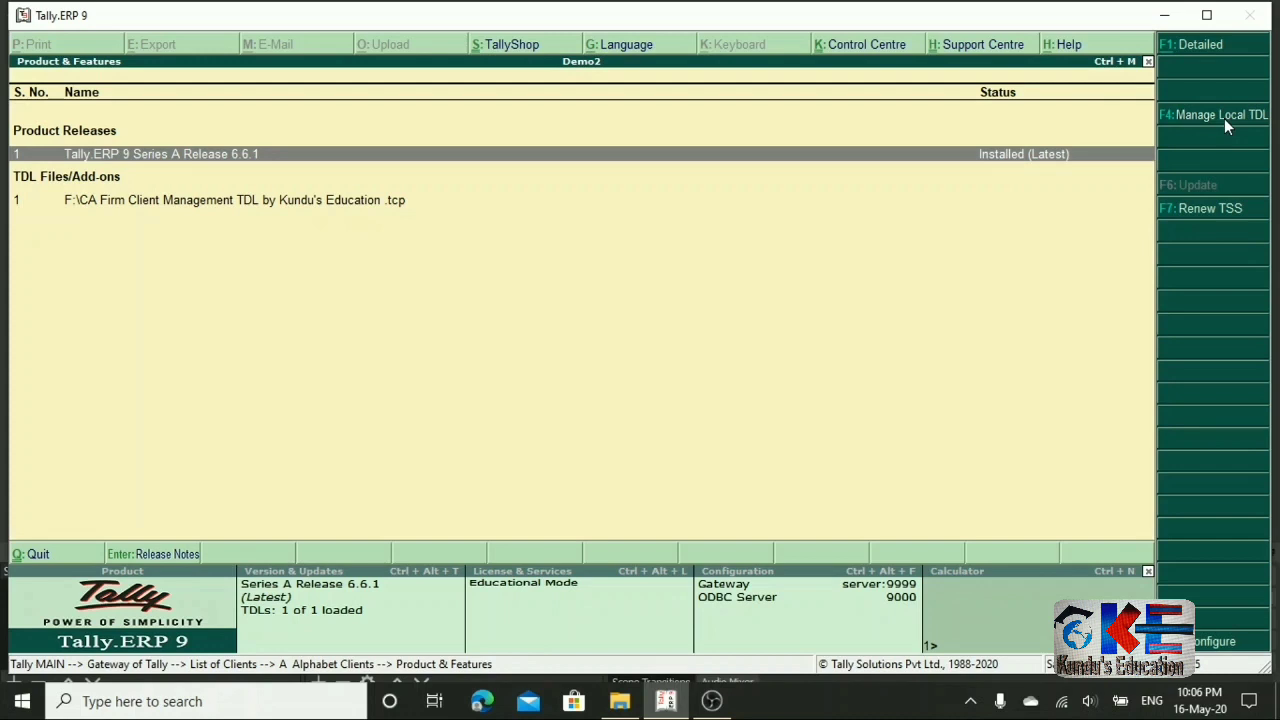
# Open Abhi infrastructure pvt ltd's report menu from the A Alphabet Clients list, then switch to File Explorer
pyautogui.press('Escape')
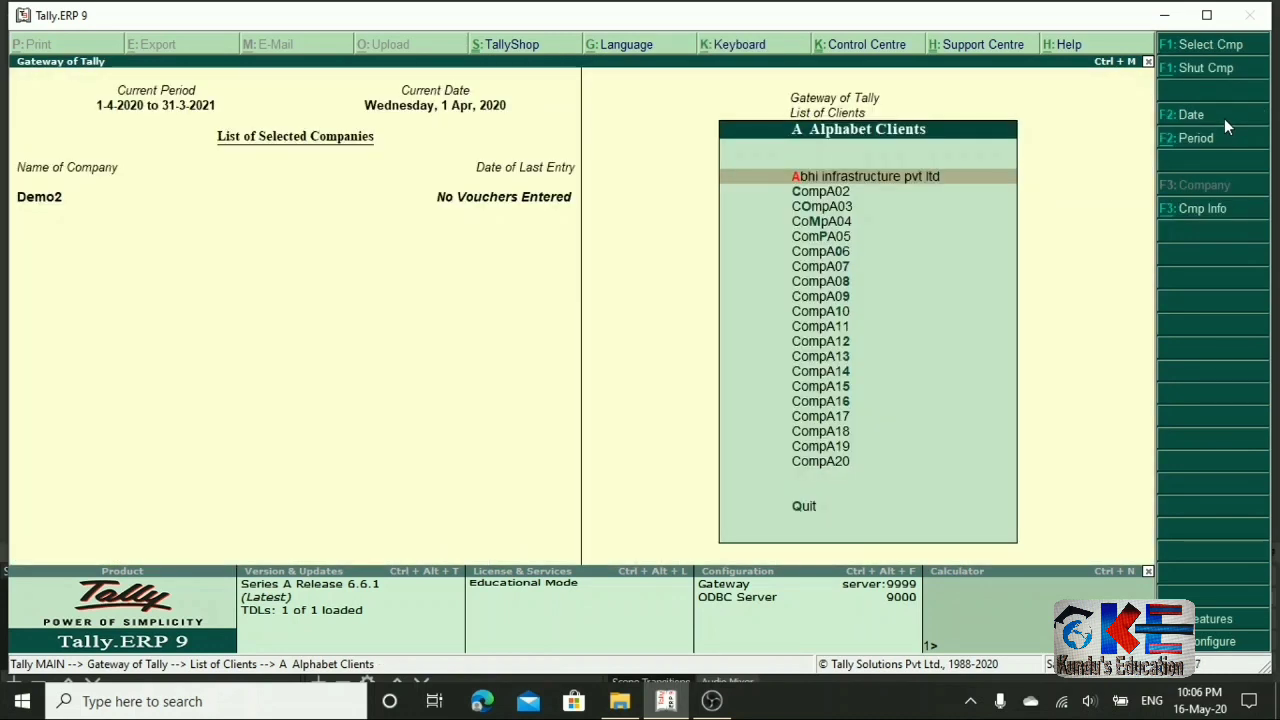
pyautogui.press('Down')
pyautogui.press('Up')
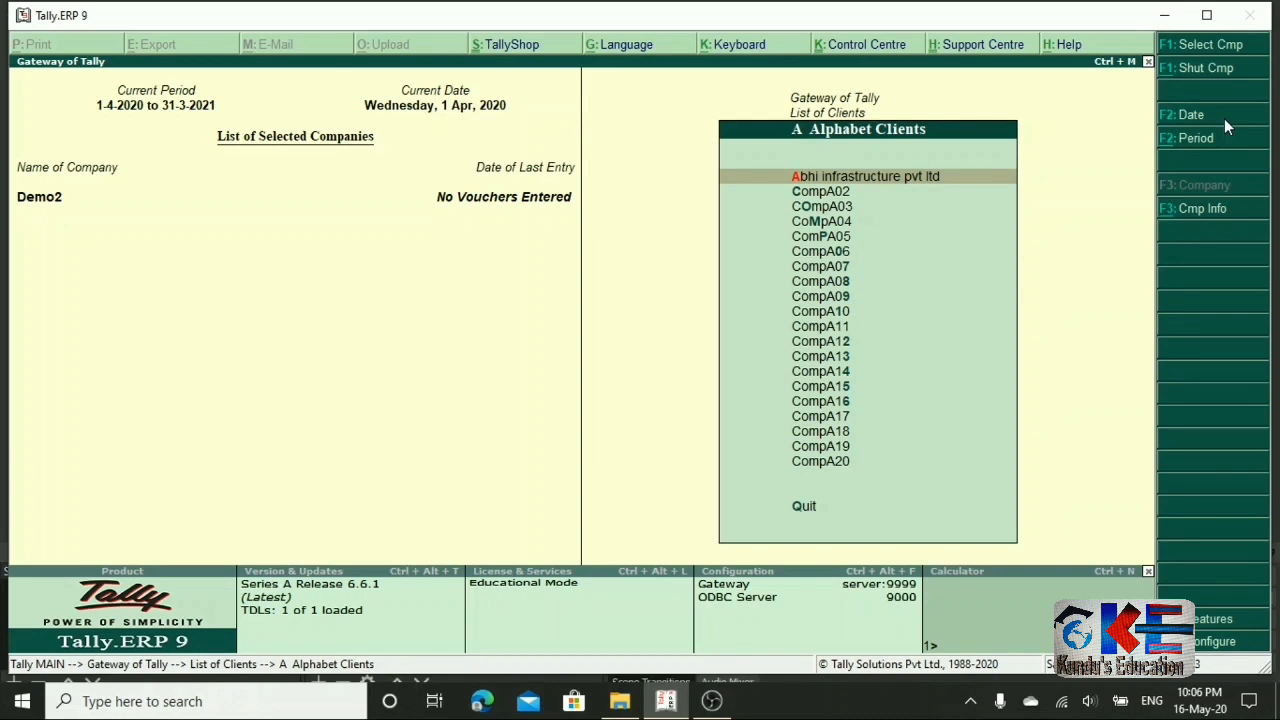
pyautogui.press('Return')
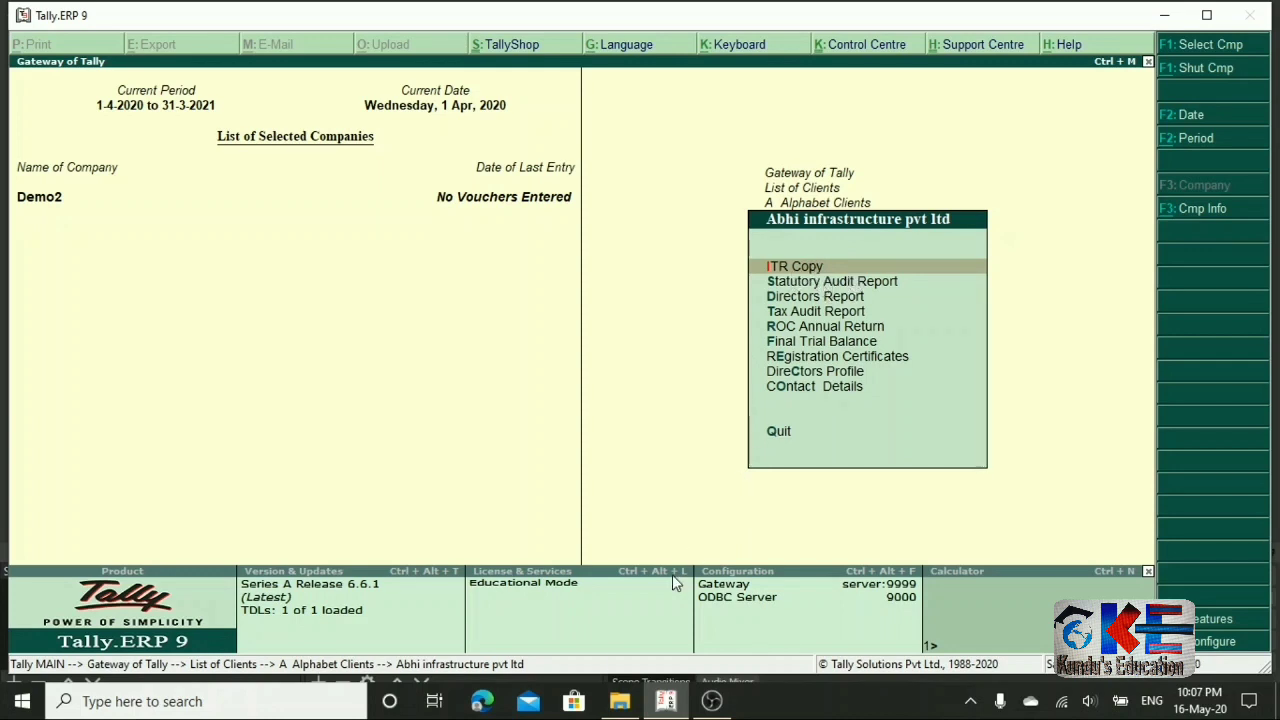
pyautogui.click(620, 701)
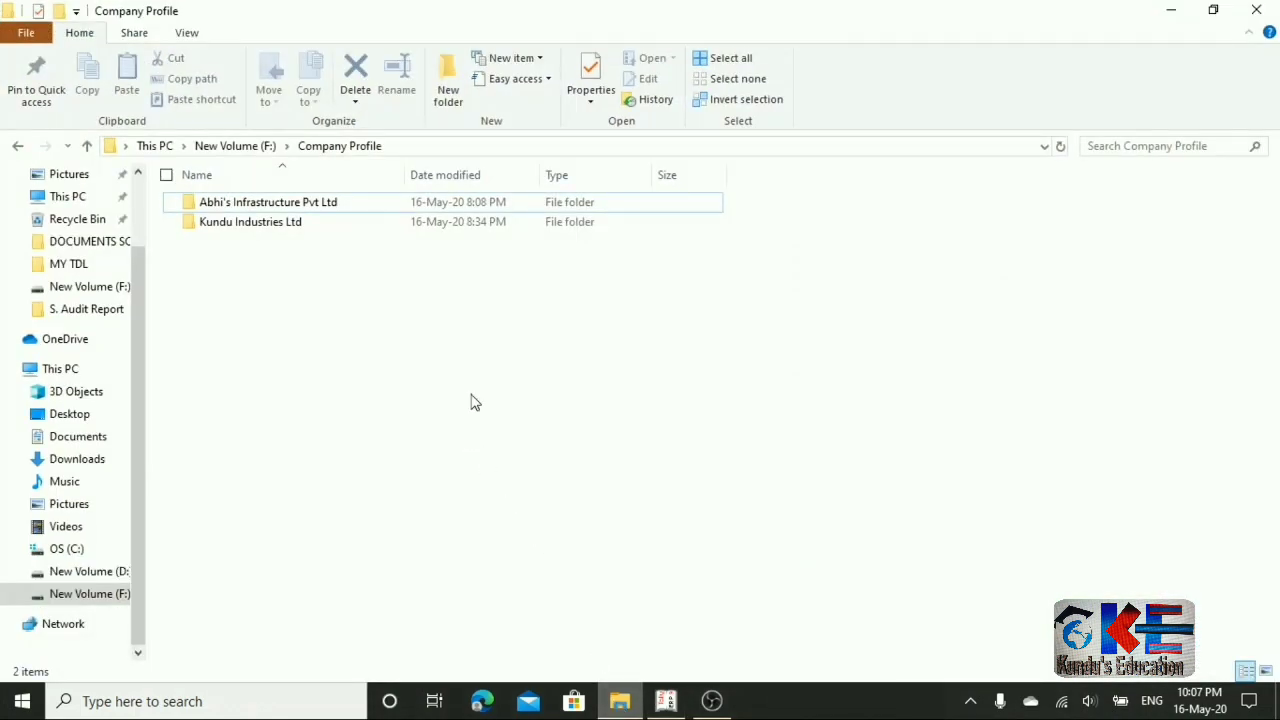
# Open the Client Management TDL file on New Volume (F:) in Notepad, maximized
pyautogui.click(261, 150)
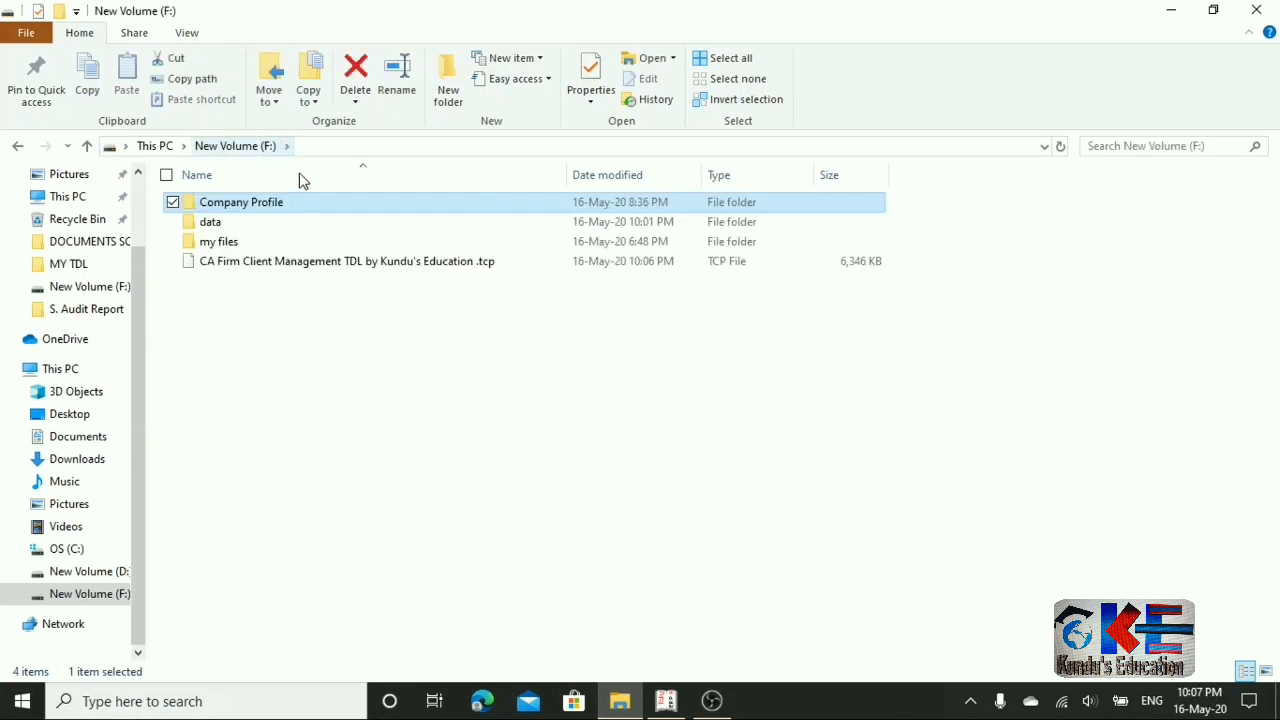
pyautogui.click(328, 263)
pyautogui.rightClick(326, 264)
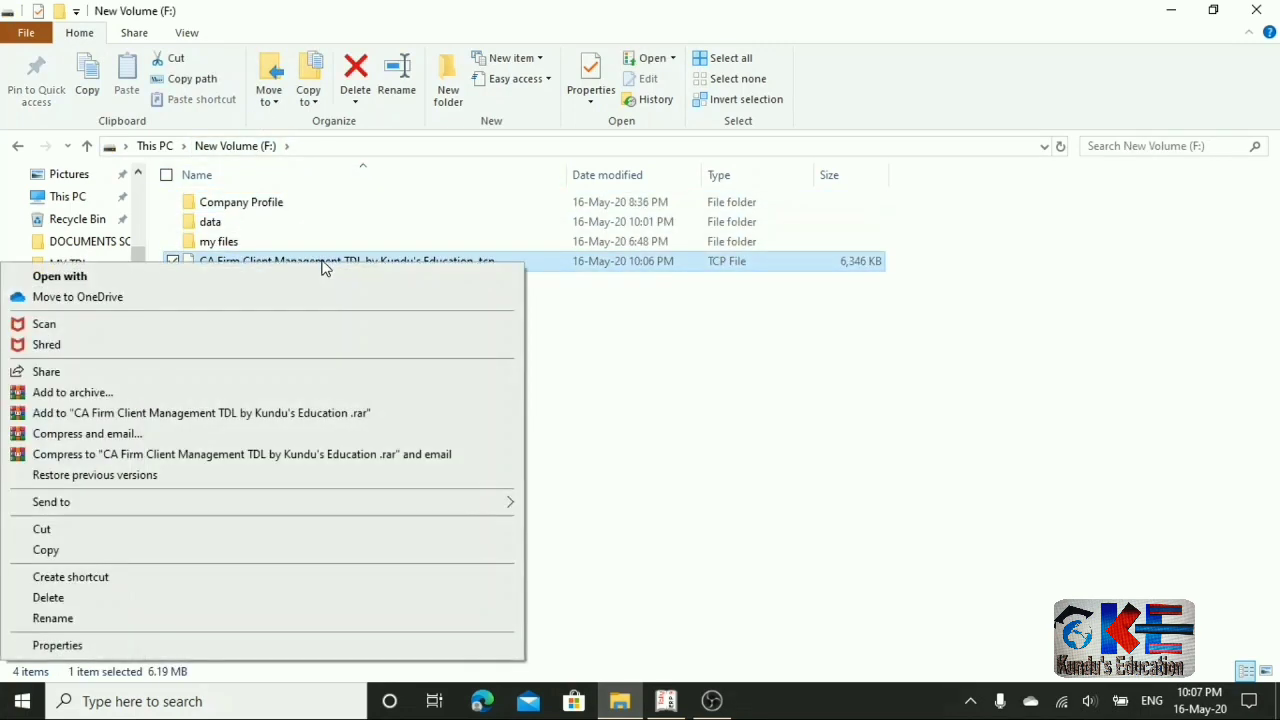
pyautogui.click(110, 275)
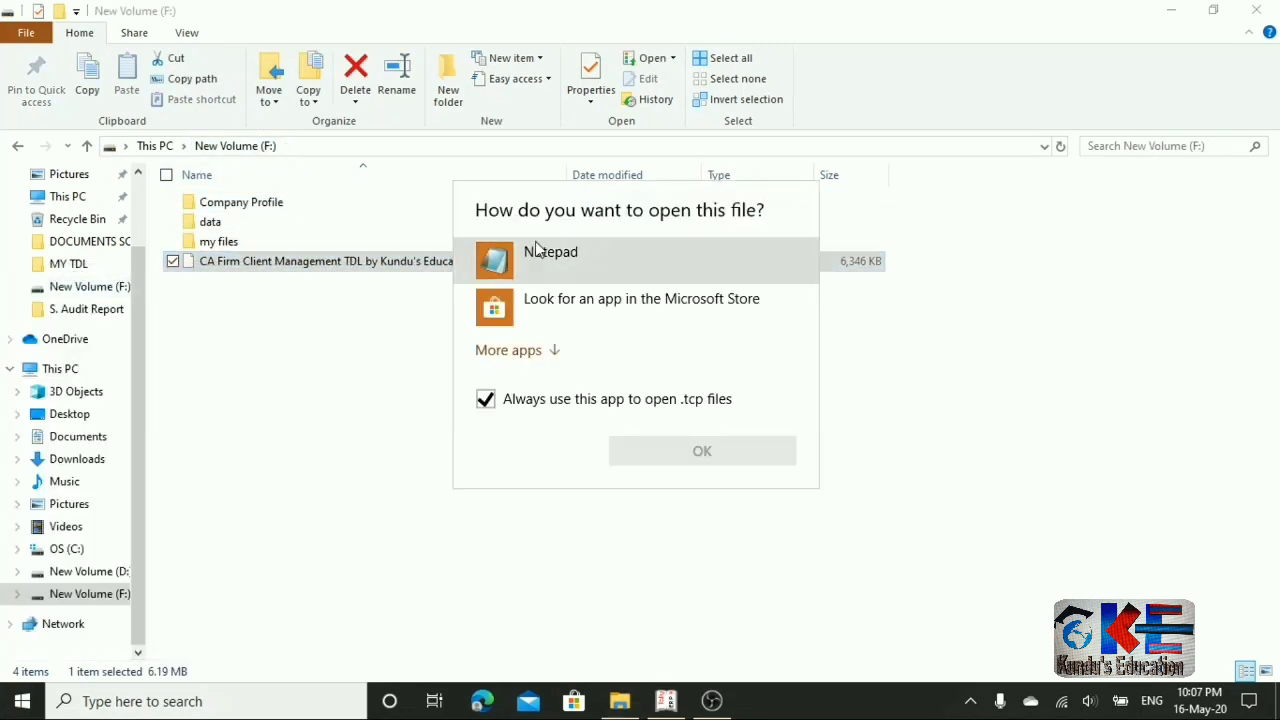
pyautogui.click(530, 258)
pyautogui.click(634, 408)
pyautogui.click(700, 449)
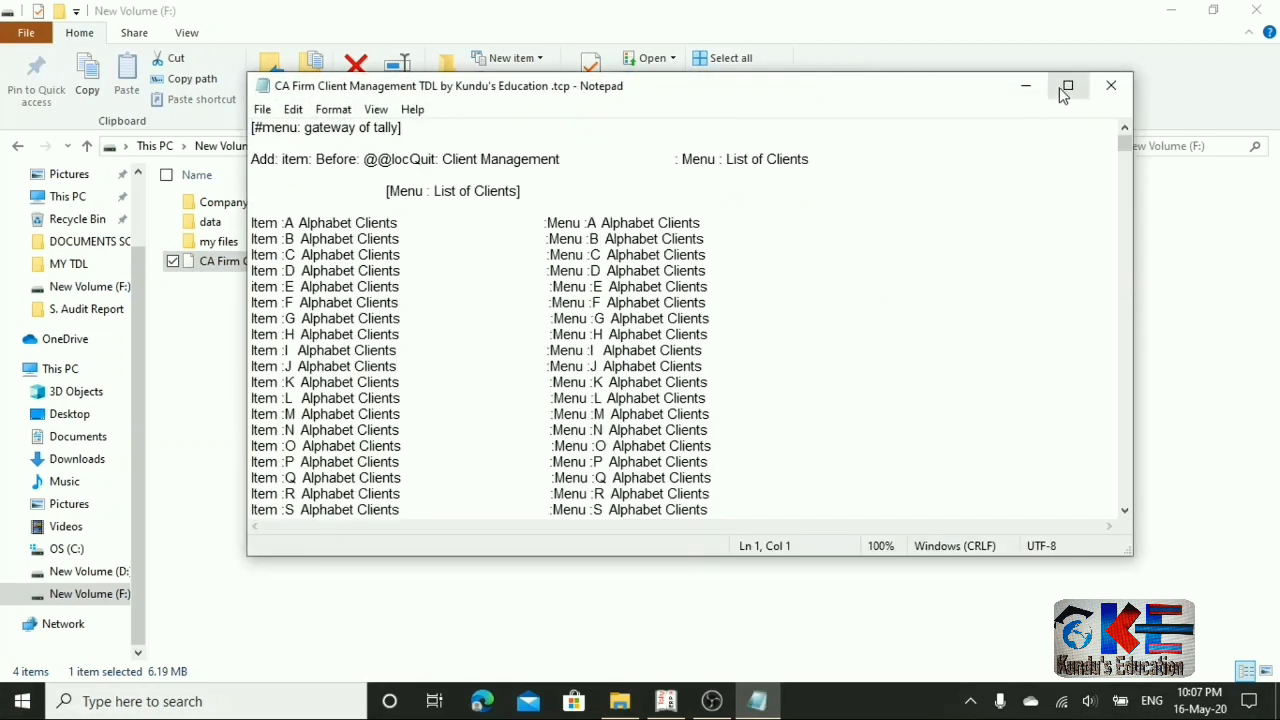
pyautogui.click(1066, 88)
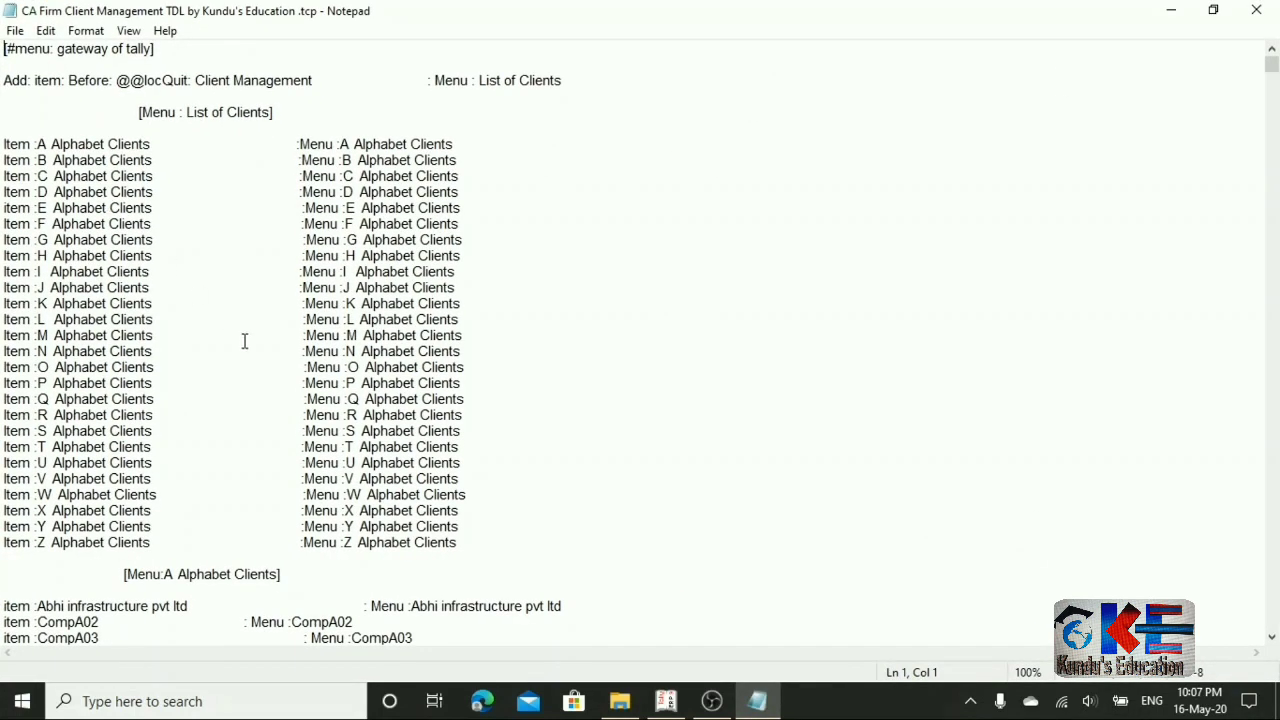
# Search the file for 'abhi' to reach the Abhi infrastructure pvt ltd menu definition
pyautogui.click(15, 31)
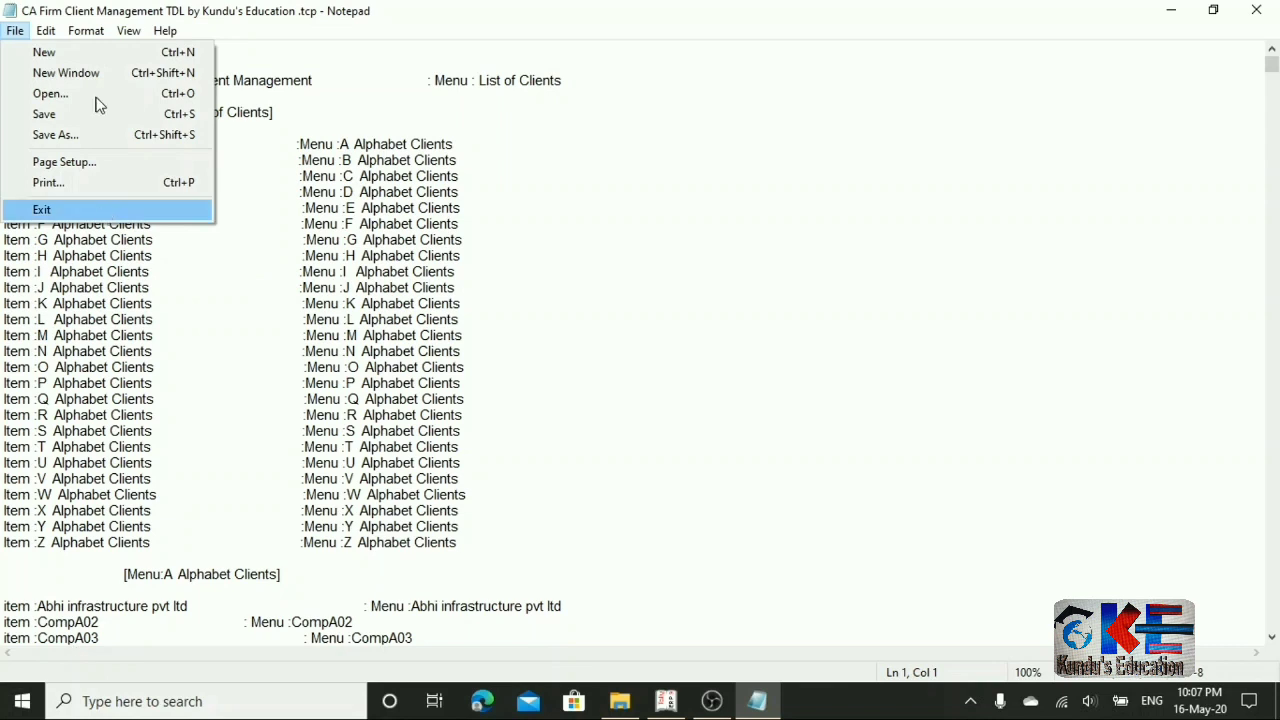
pyautogui.moveTo(47, 32)
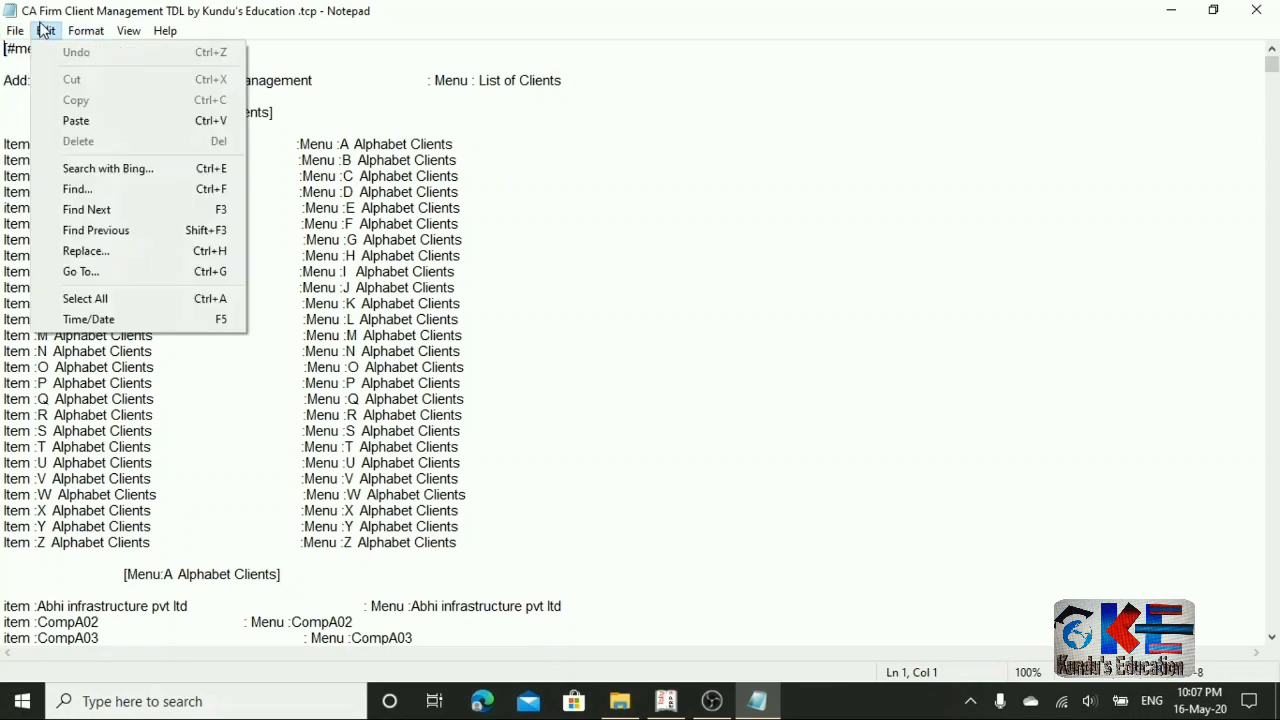
pyautogui.click(51, 183)
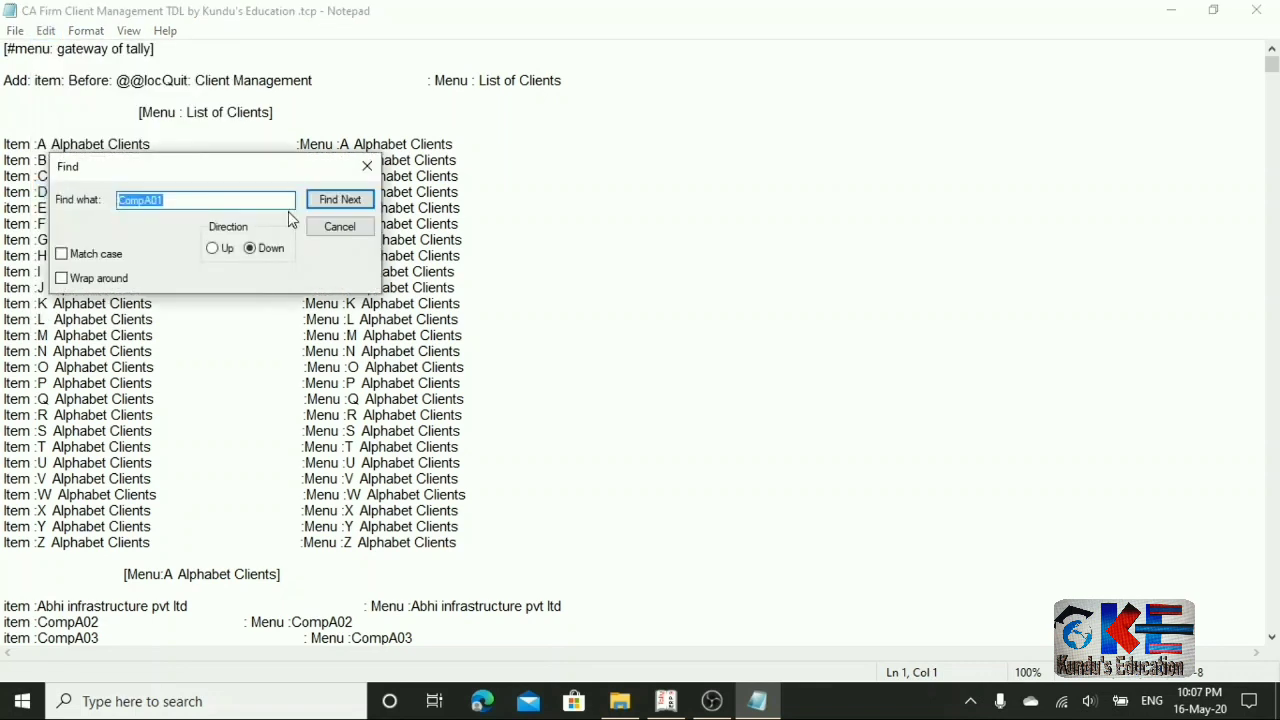
pyautogui.write('abhi')
pyautogui.click(326, 205)
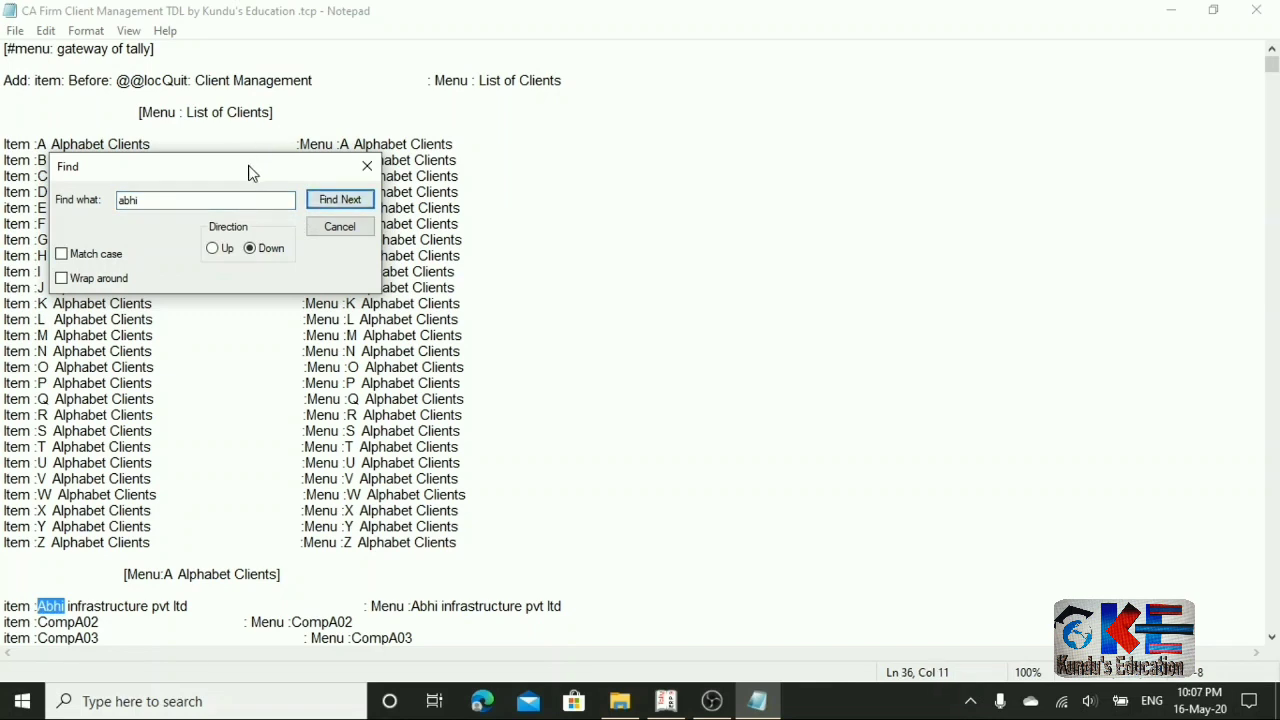
pyautogui.moveTo(249, 171); pyautogui.dragTo(809, 184)
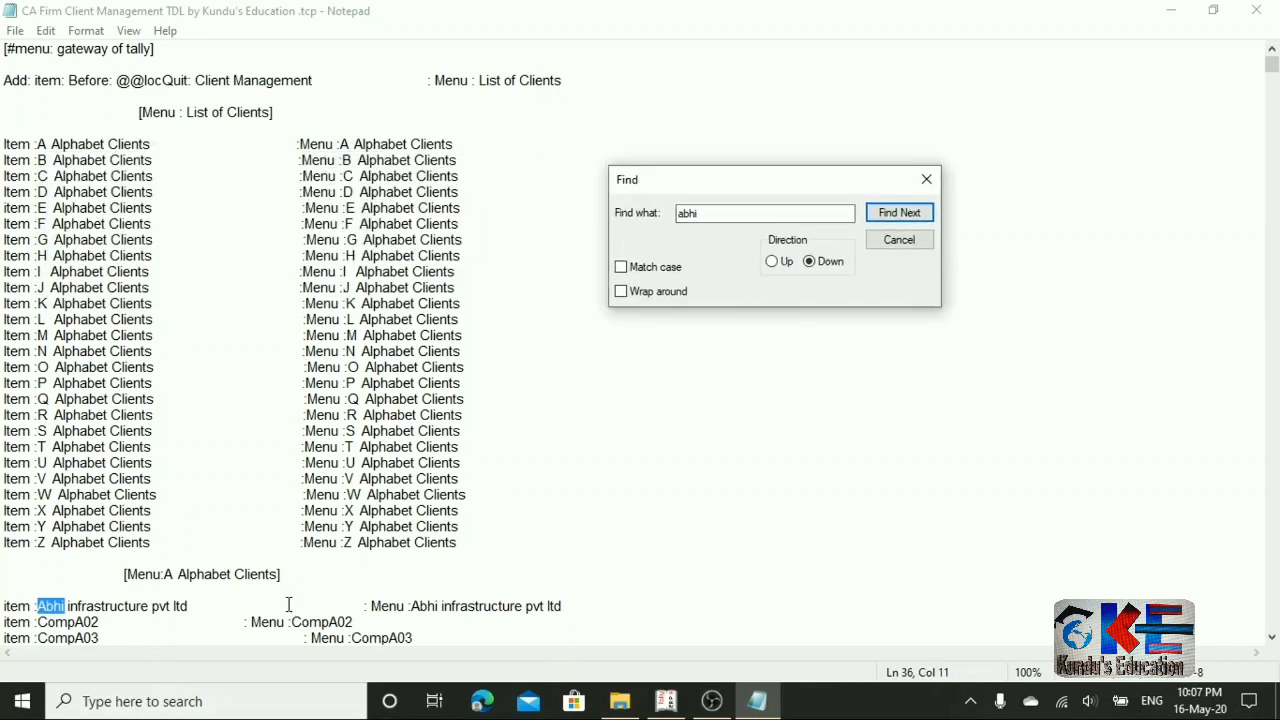
pyautogui.scroll(-1, 288, 605)
pyautogui.click(897, 214)
# Scroll to the [Menu: ITR Abhi infrastructure pvt ltd] block and place the caret on its 2015-16 line
pyautogui.click(898, 214)
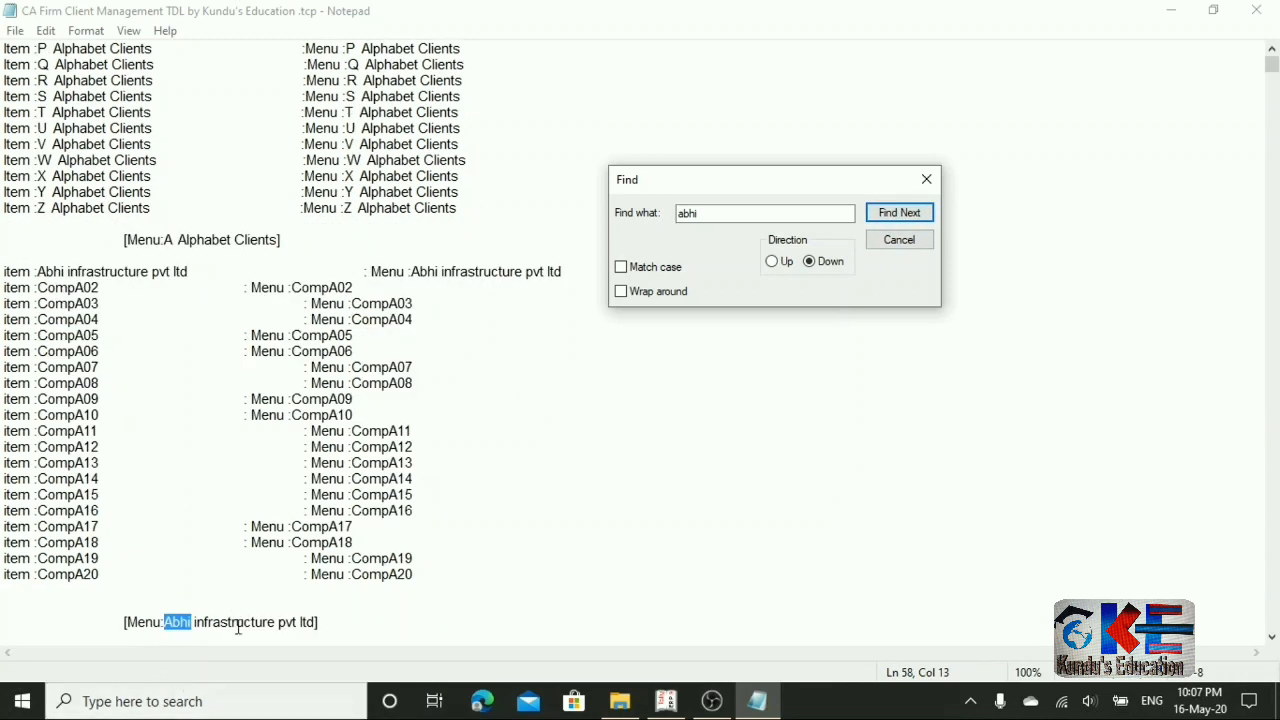
pyautogui.scroll(-4, 238, 627)
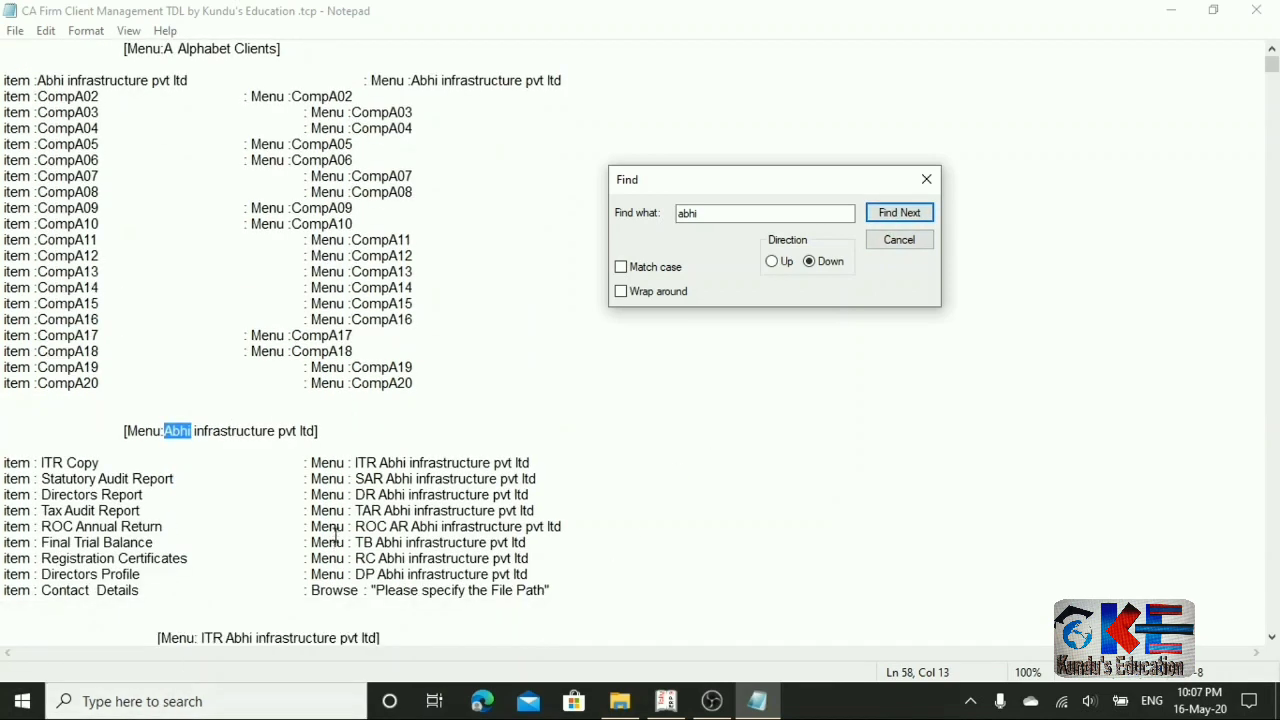
pyautogui.scroll(-1, 110, 455)
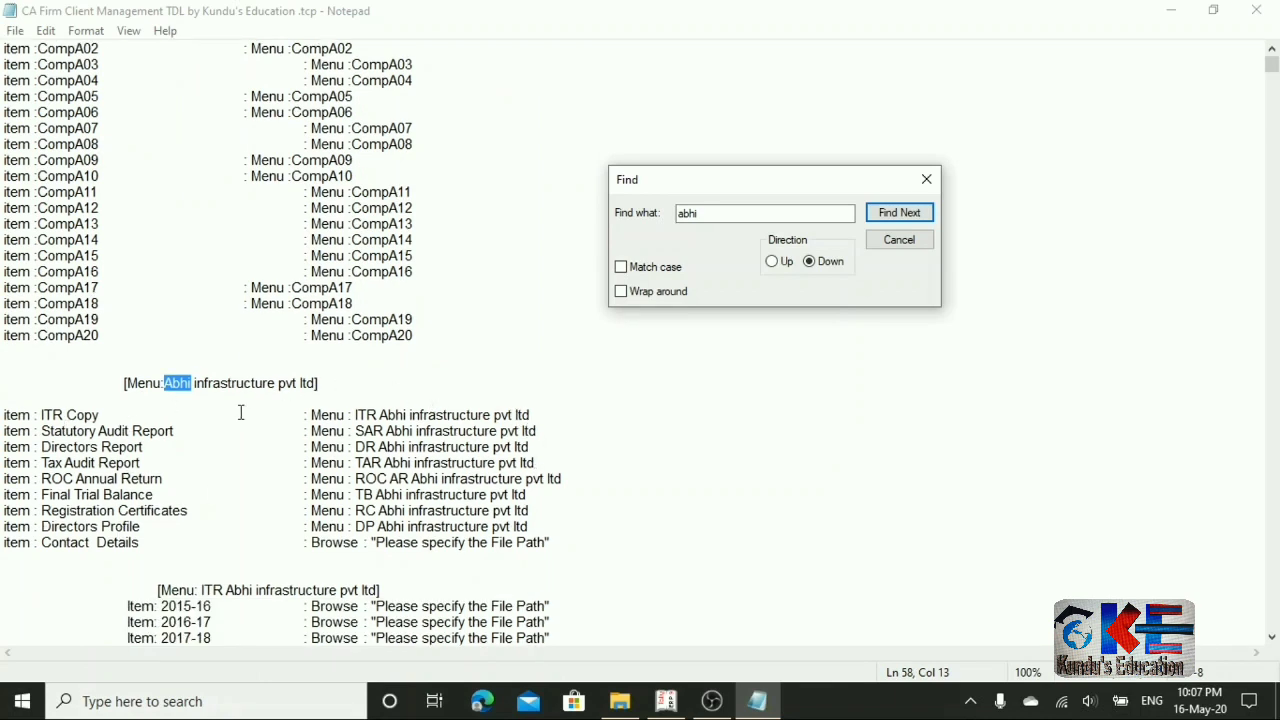
pyautogui.scroll(-2, 376, 426)
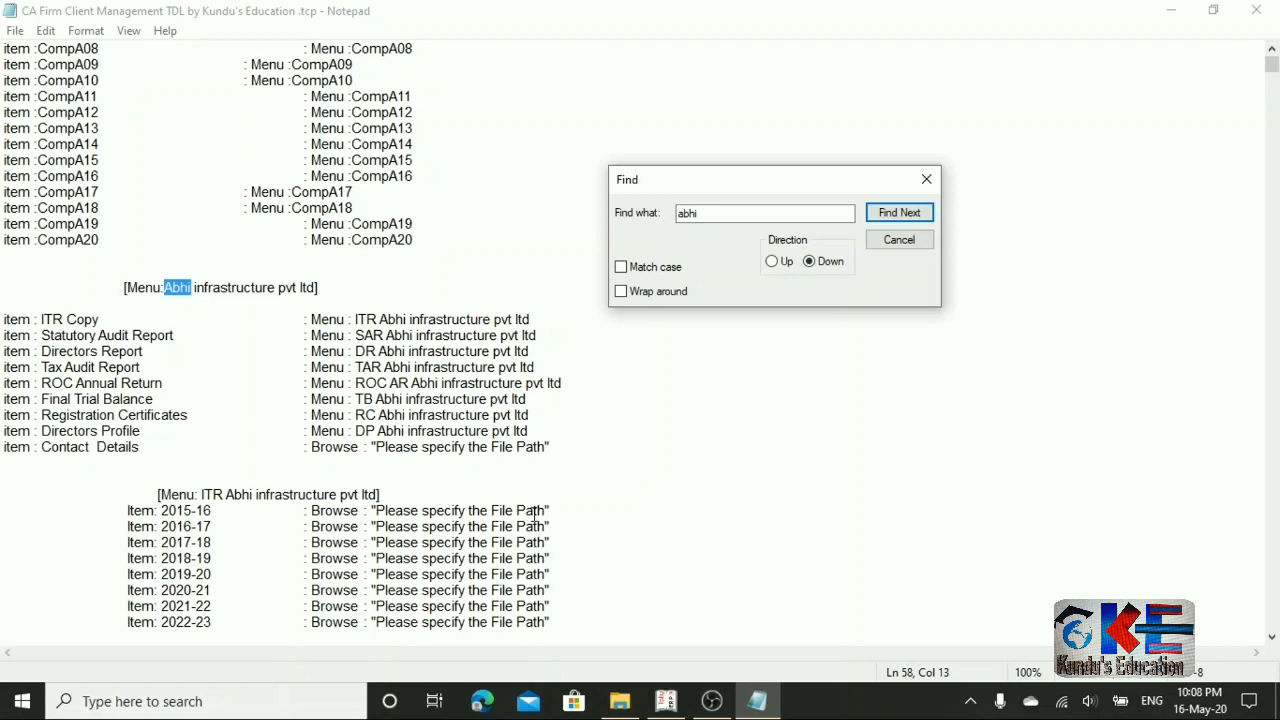
pyautogui.scroll(-1, 208, 527)
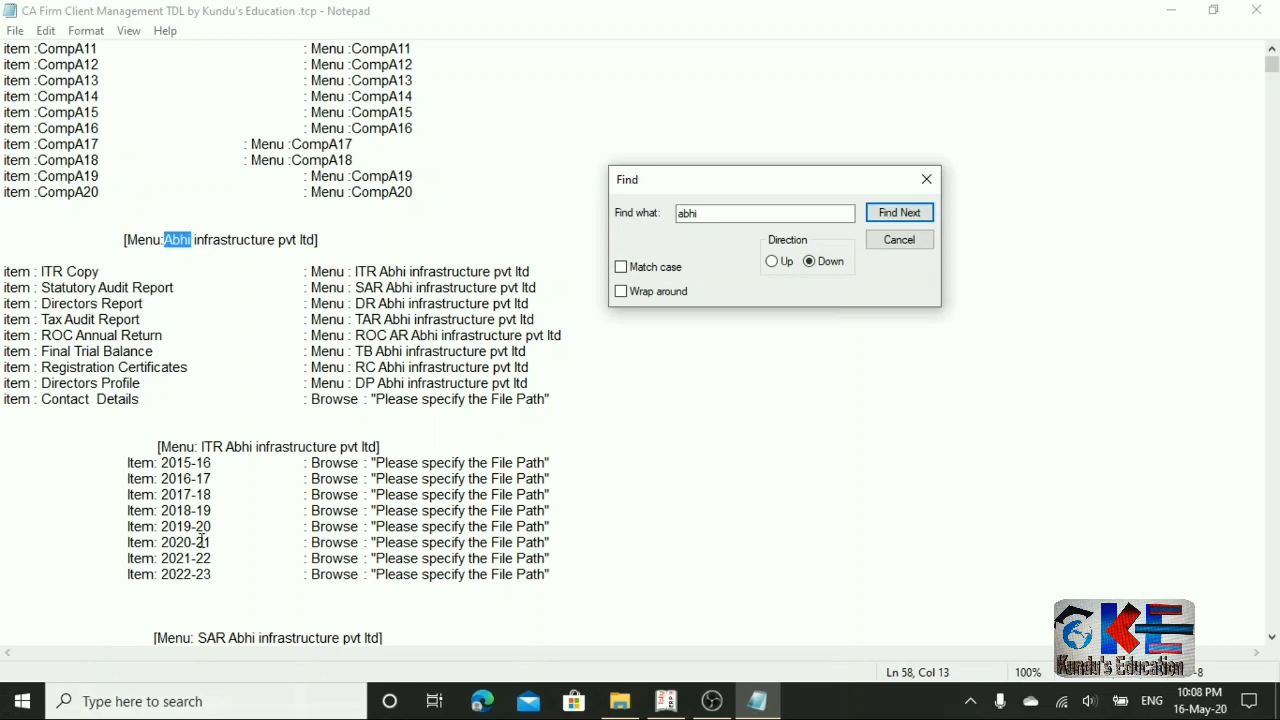
pyautogui.click(190, 465)
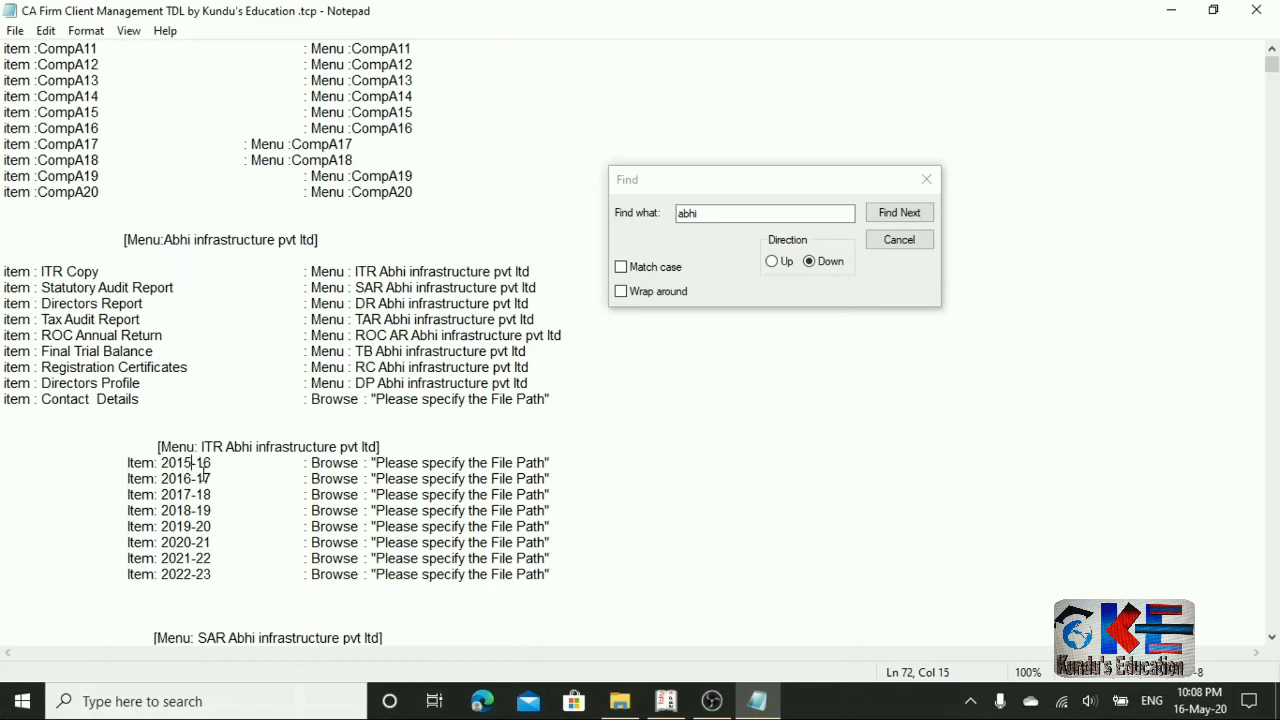
# Move the 2021-22 and 2022-23 items up under the ITR menu header and indent them
pyautogui.click(391, 447)
pyautogui.press('Return')
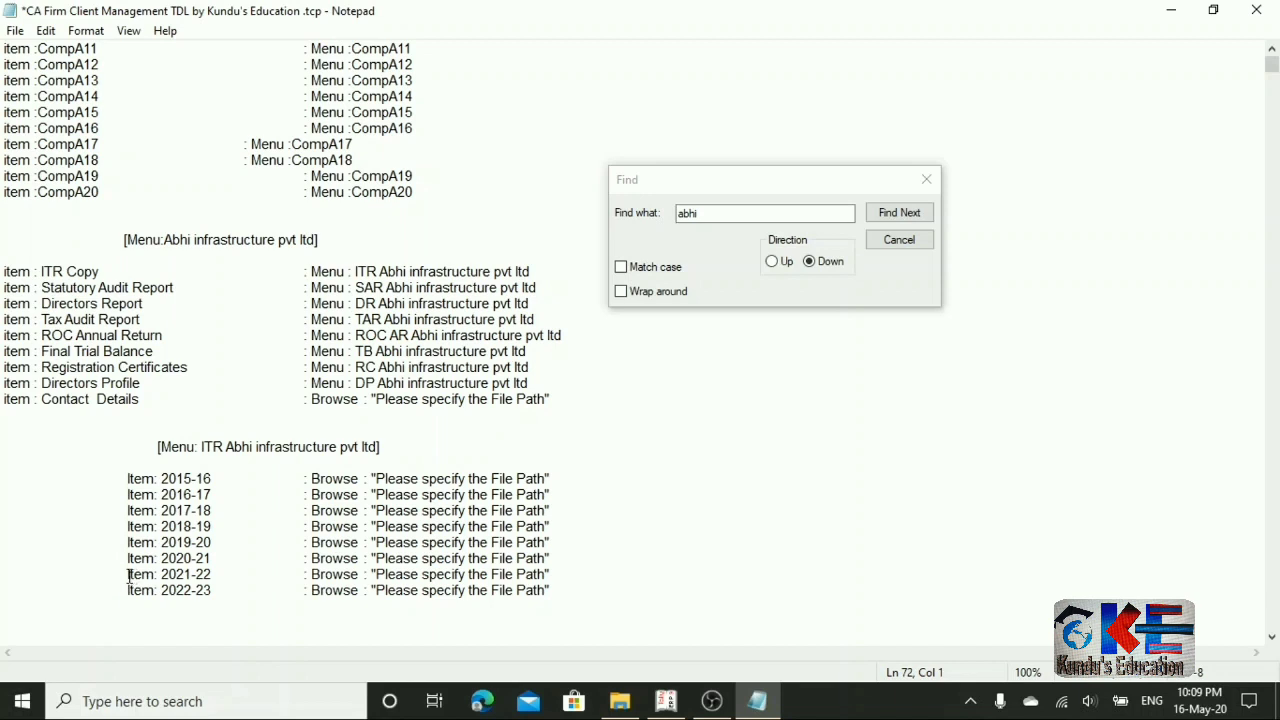
pyautogui.click(130, 574)
pyautogui.moveTo(130, 574); pyautogui.dragTo(560, 588)
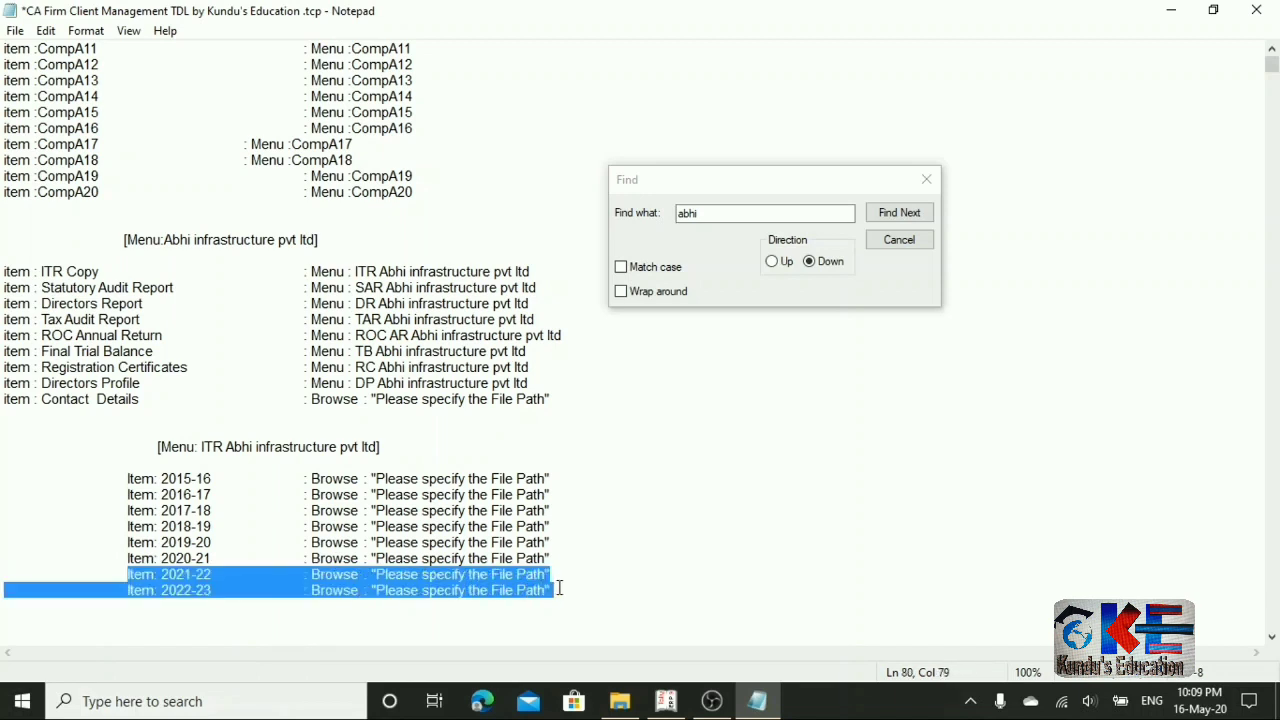
pyautogui.press('Delete')
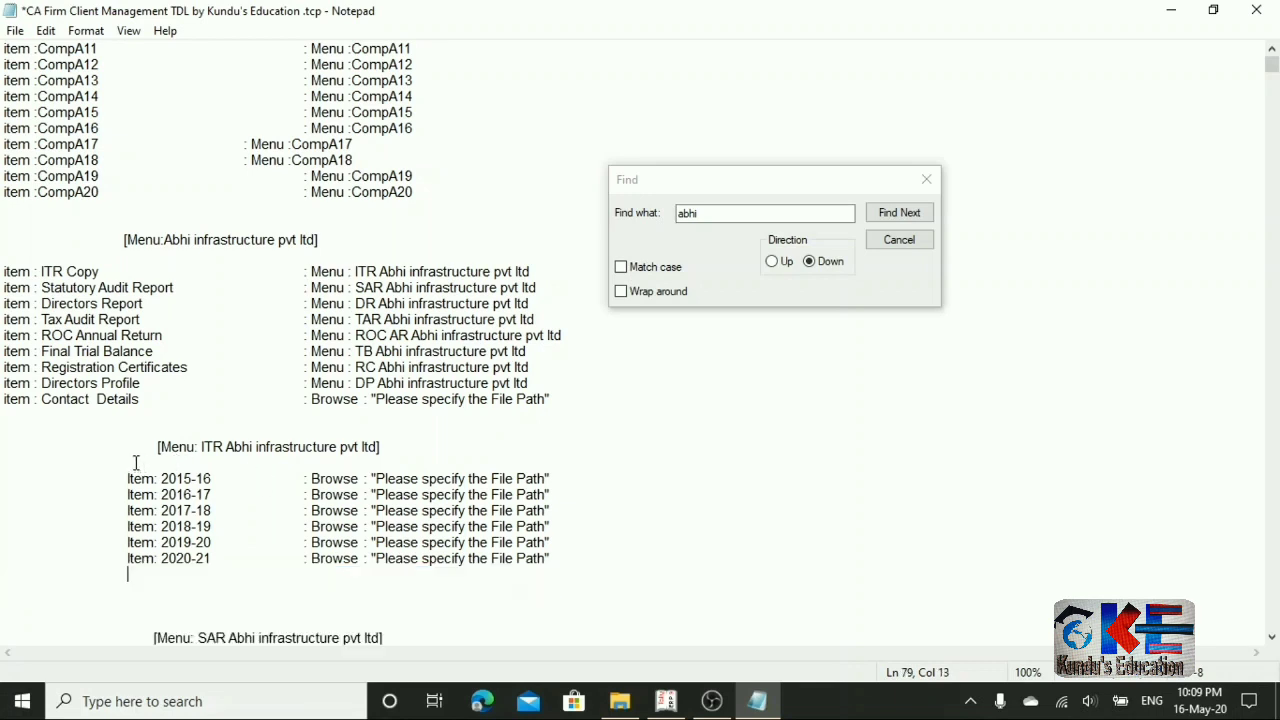
pyautogui.click(134, 463)
pyautogui.click(195, 450)
pyautogui.write('Item: 2021-22\t\t\t: Browse : "Please specify the File Path" \t\t\tItem: 2022-23\t\t\t: Browse : "Please specify the File Path"')
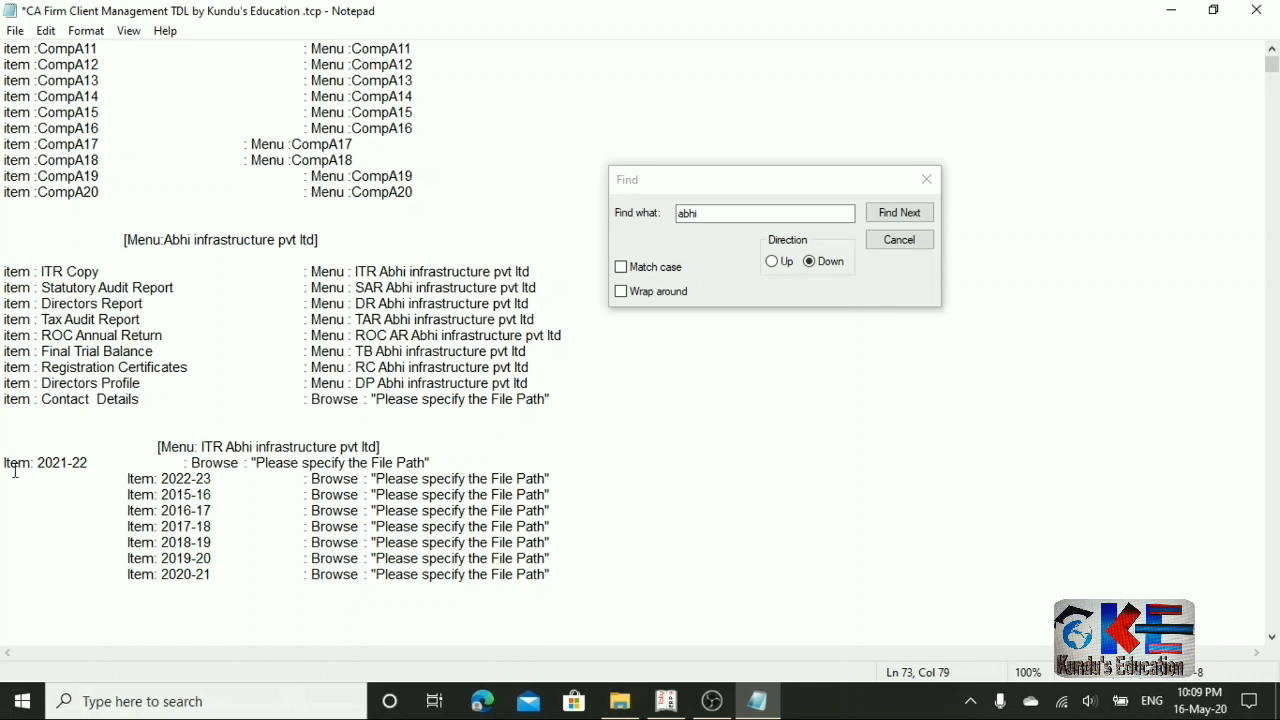
pyautogui.press('Tab')
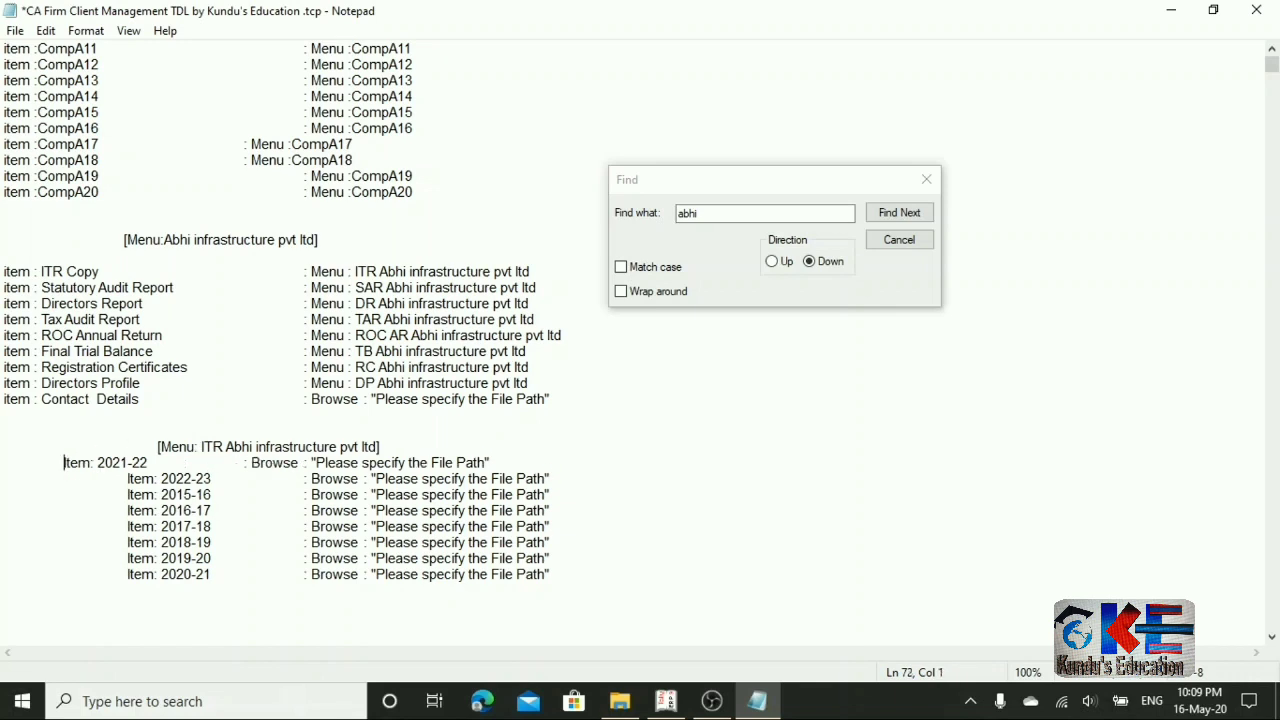
pyautogui.press('Tab')
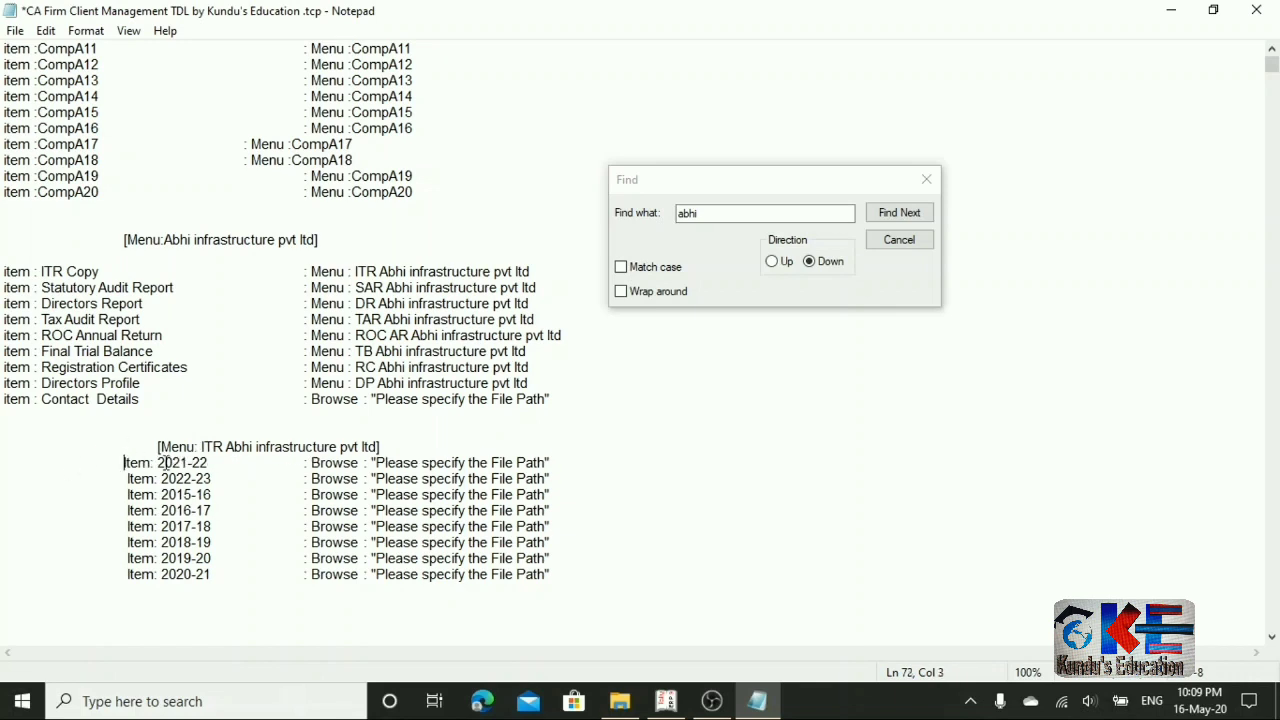
# Renumber the moved items as 2013-14 and 2014-15, and add a blank line below the header
pyautogui.click(181, 464)
pyautogui.press('BackSpace')
pyautogui.write('1')
pyautogui.press('Delete')
pyautogui.write('3')
pyautogui.press('Right')
pyautogui.press('Delete')
pyautogui.press('BackSpace')
pyautogui.write('14')
pyautogui.press('BackSpace')
pyautogui.press('BackSpace')
pyautogui.press('BackSpace')
pyautogui.write('14-')
pyautogui.press('BackSpace')
pyautogui.press('BackSpace')
pyautogui.write('15')
pyautogui.click(667, 477)
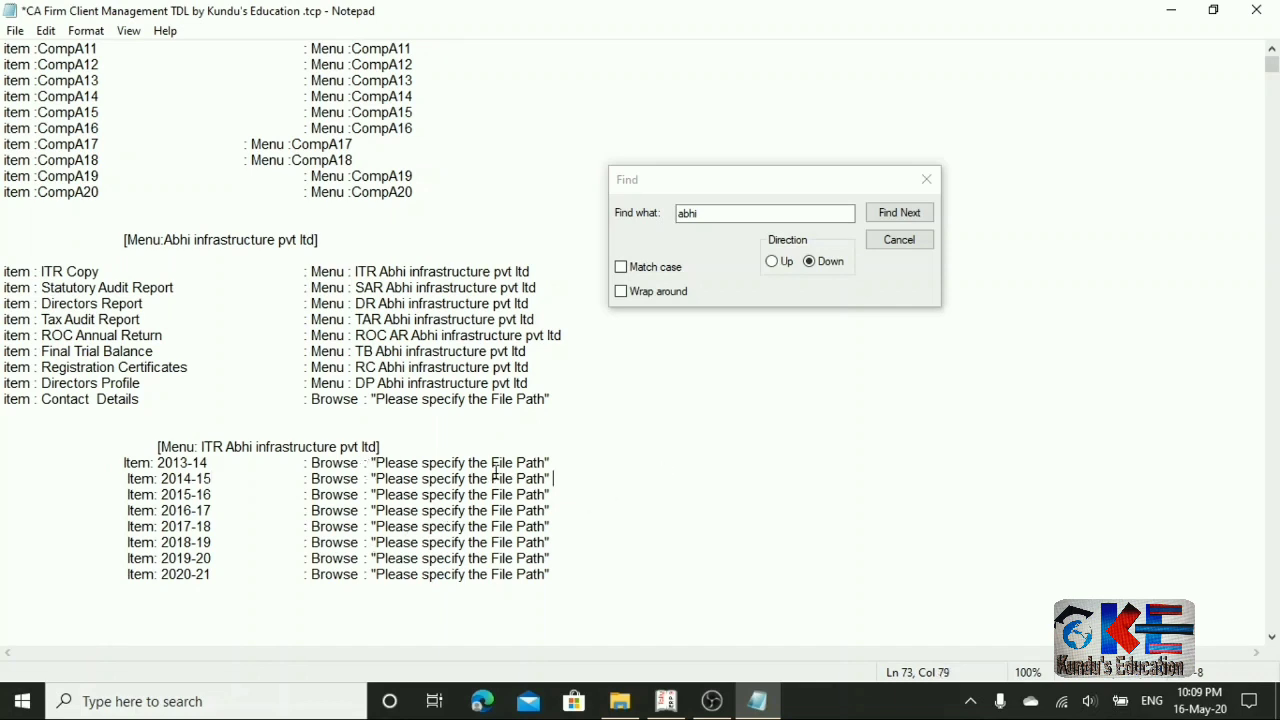
pyautogui.click(401, 452)
pyautogui.press('Return')
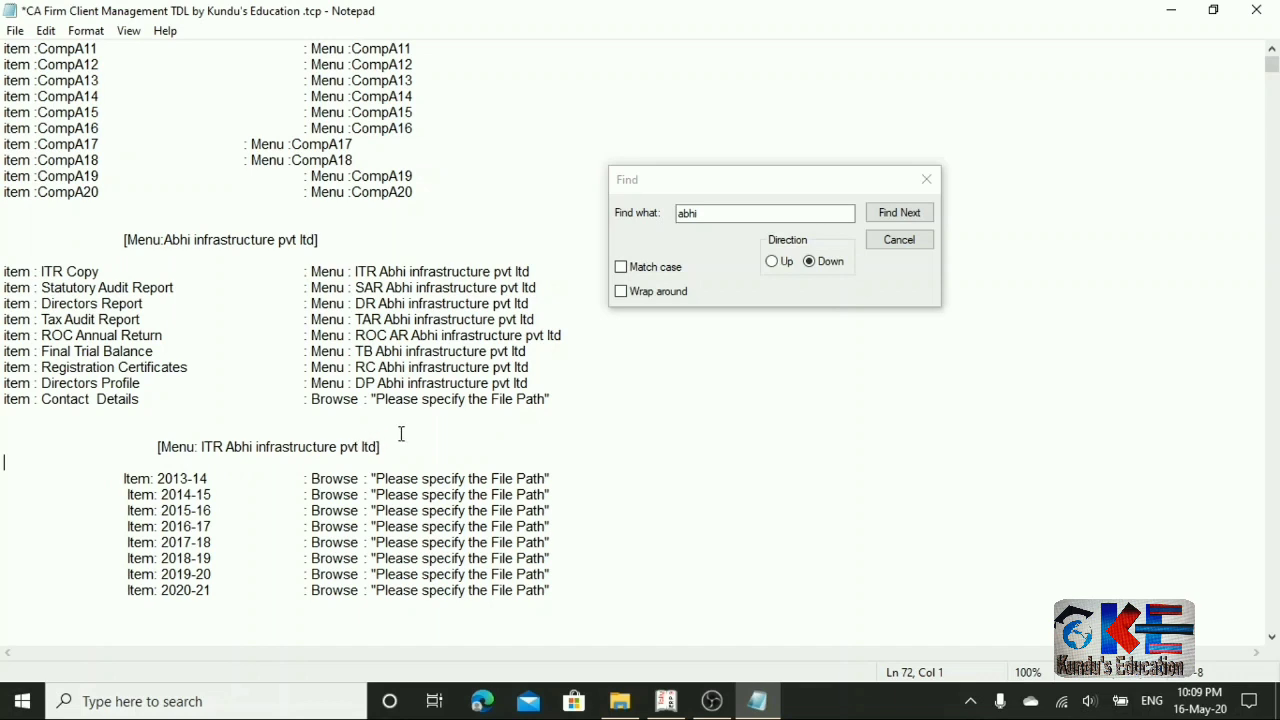
# Open F:\Company Profile\Abhi's Infrastructure Pvt Ltd\ITR in File Explorer
pyautogui.click(620, 701)
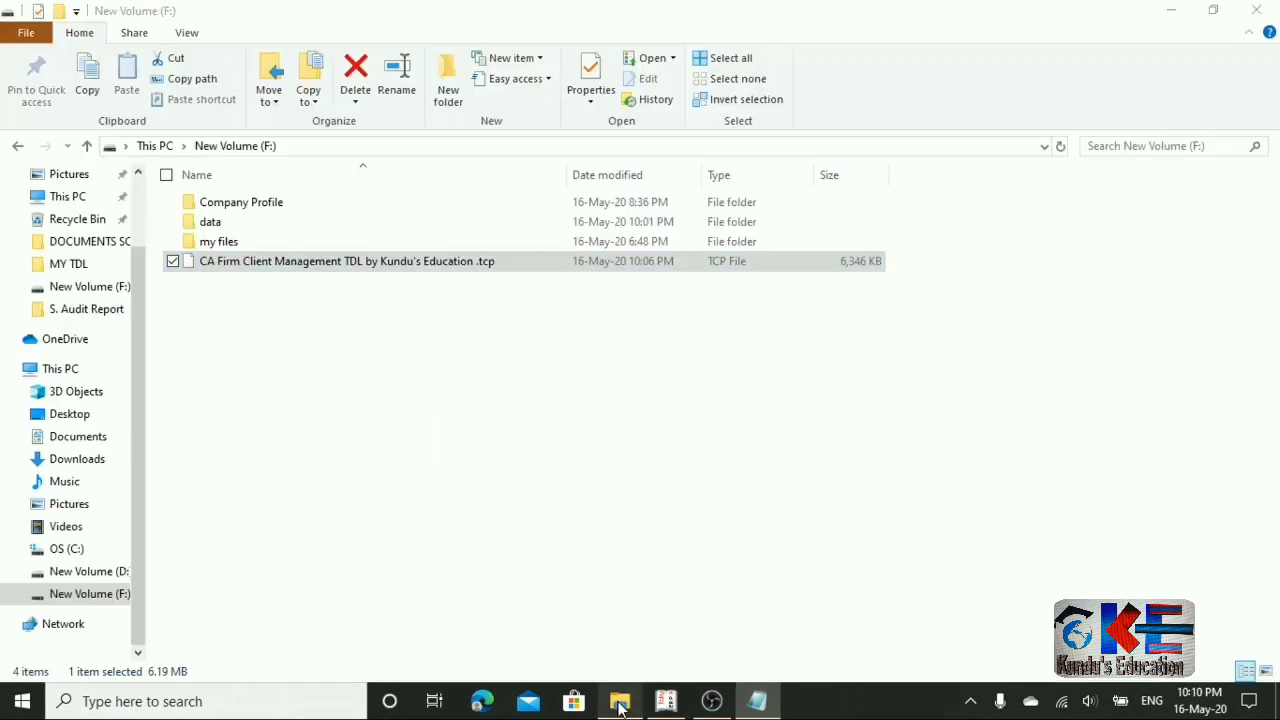
pyautogui.doubleClick(236, 206)
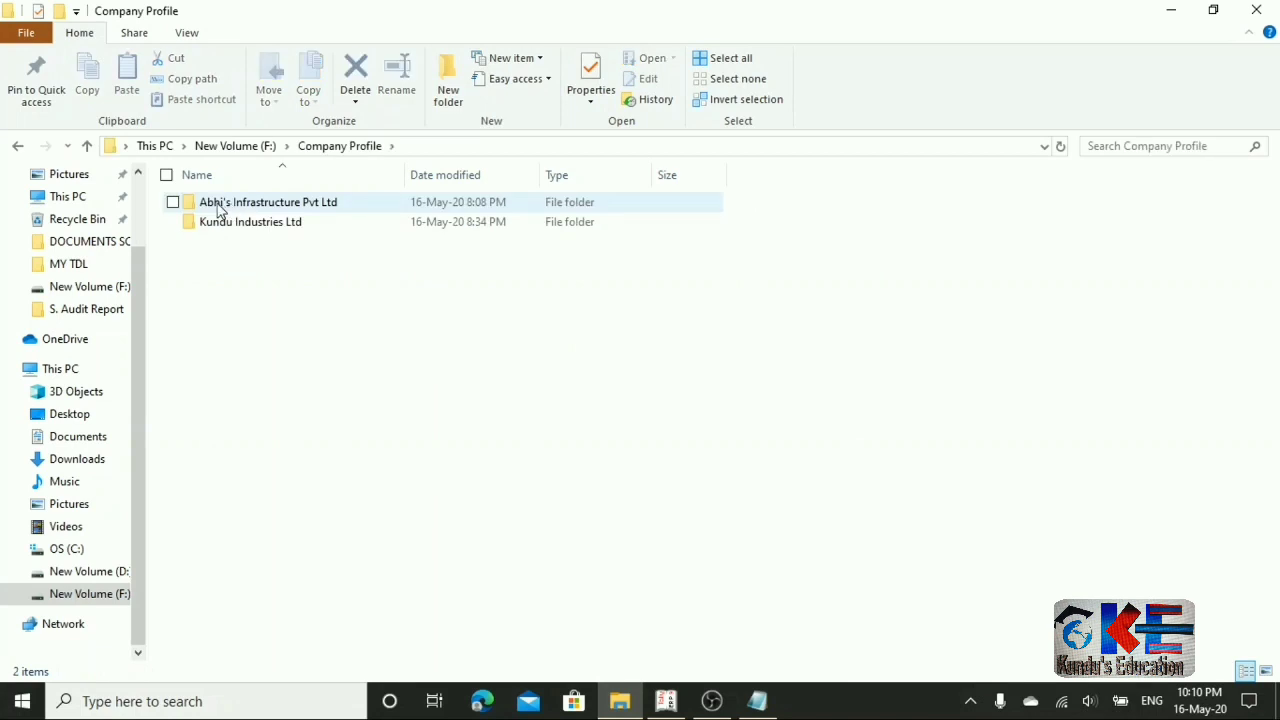
pyautogui.doubleClick(220, 205)
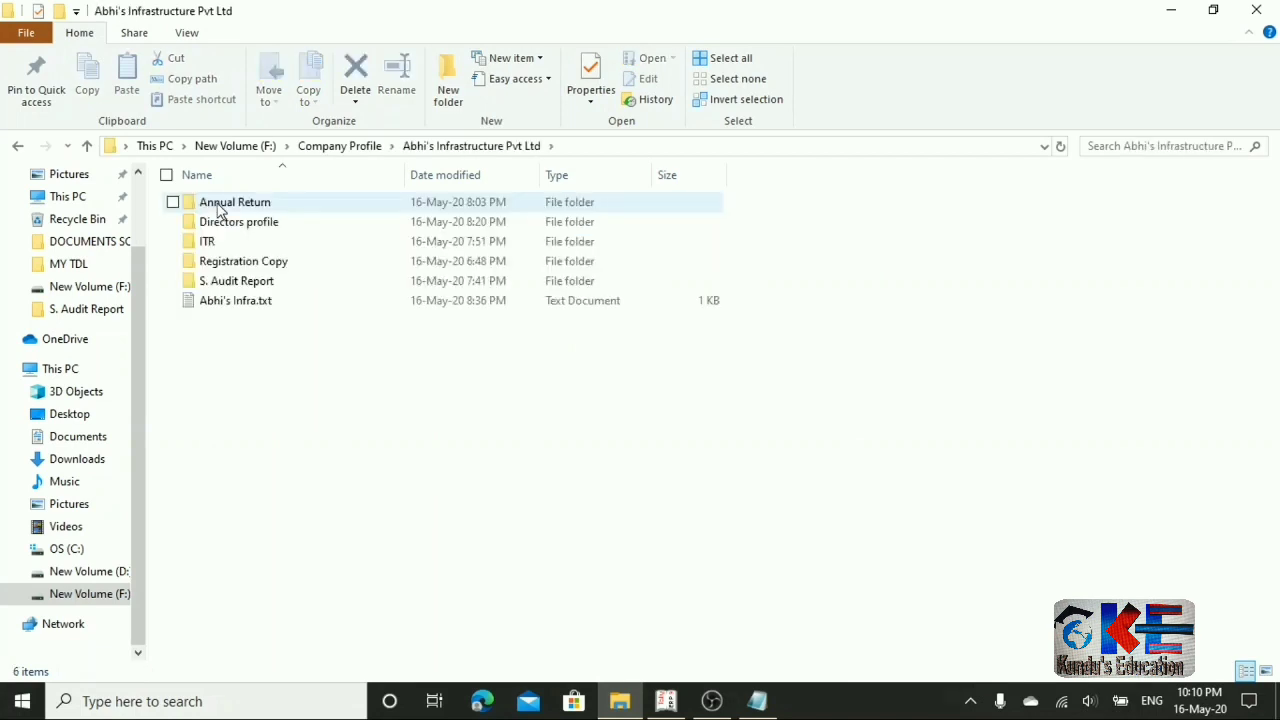
pyautogui.doubleClick(215, 244)
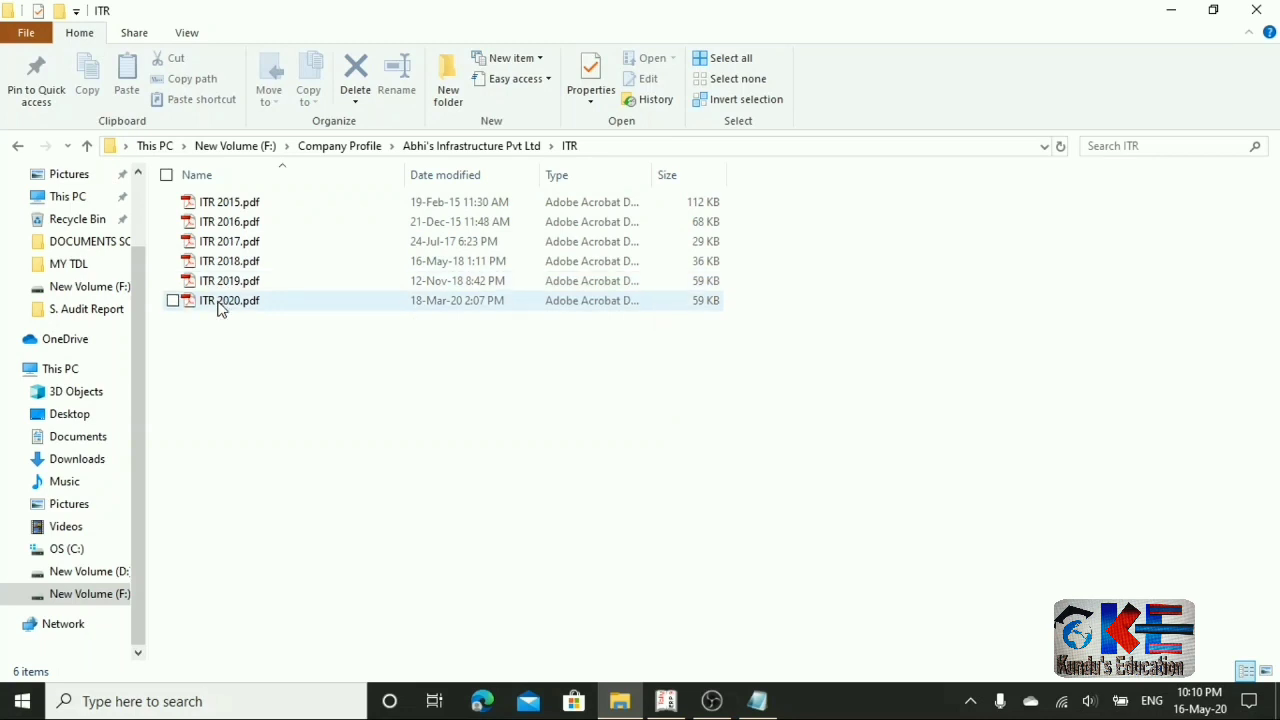
# Select ITR 2015.pdf's full file path in its Properties Security tab, then close the dialog
pyautogui.click(215, 205)
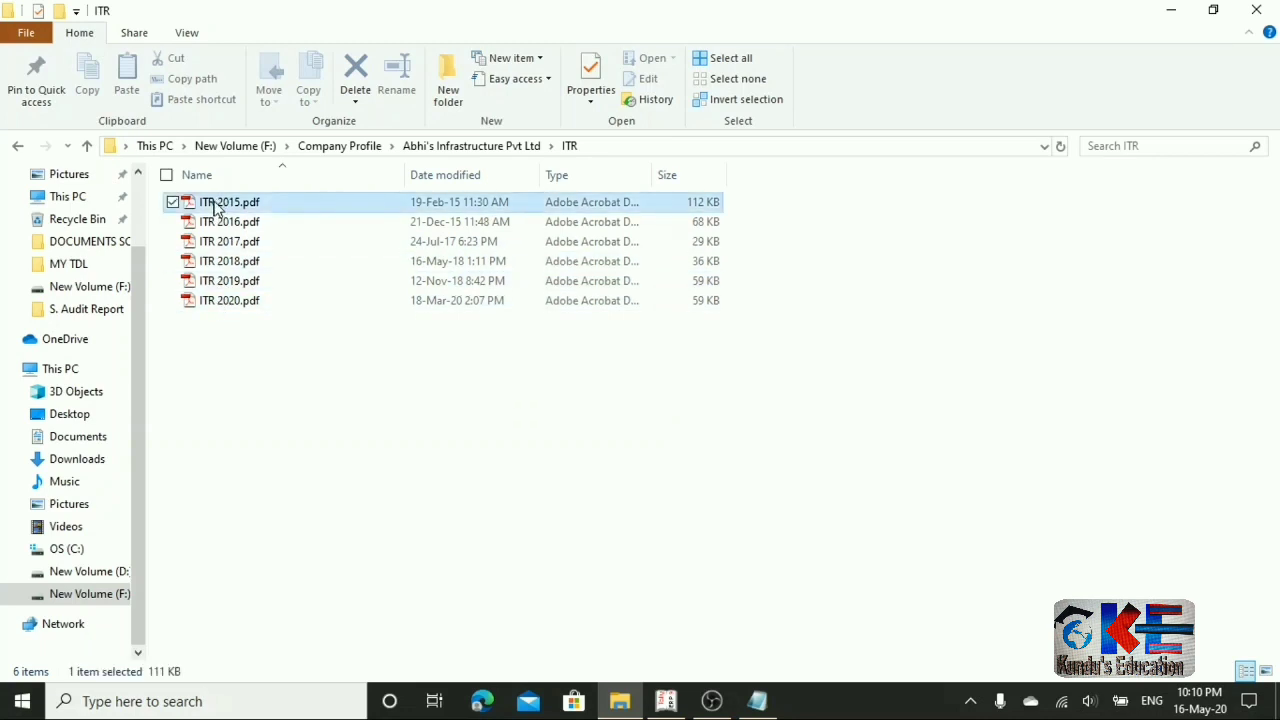
pyautogui.rightClick(215, 205)
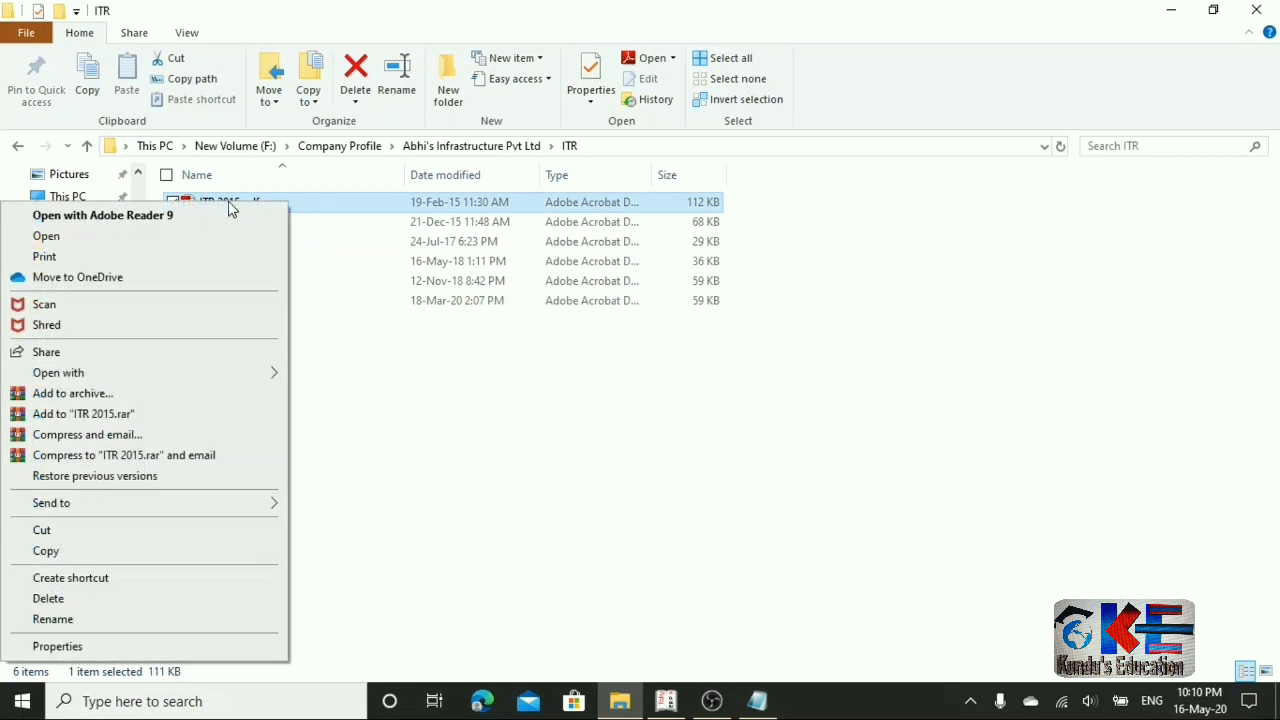
pyautogui.click(70, 647)
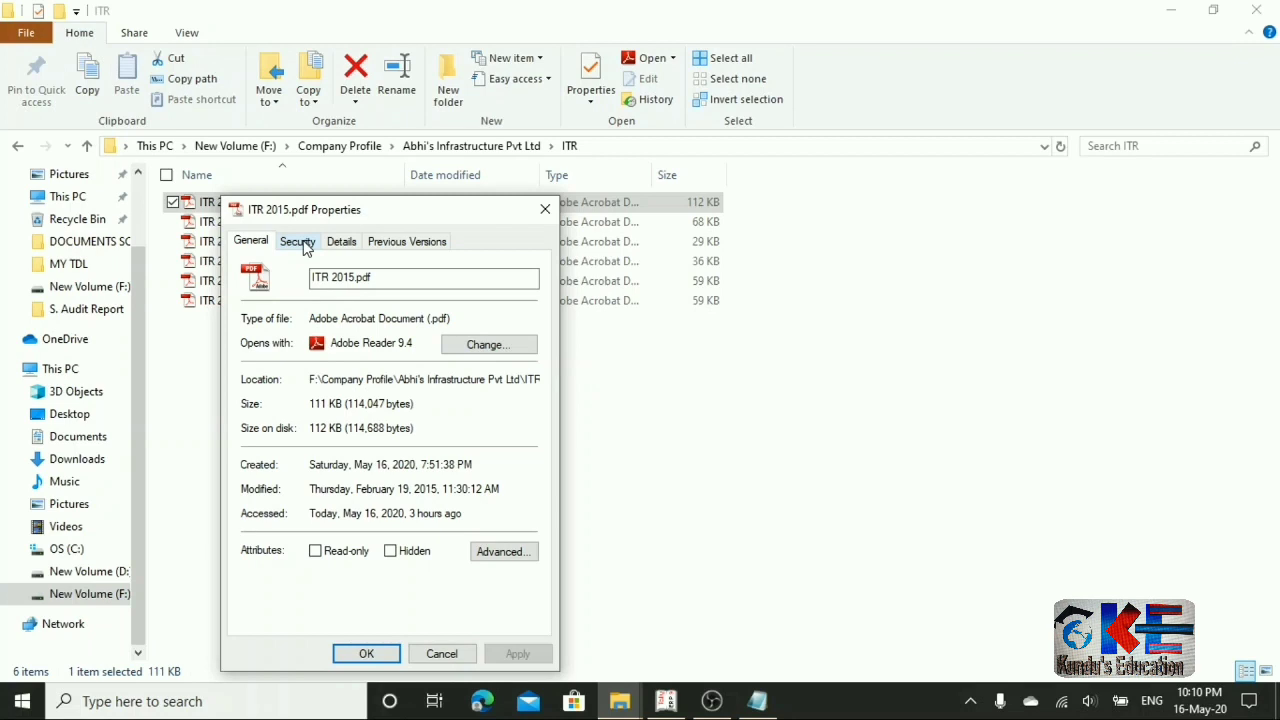
pyautogui.click(297, 242)
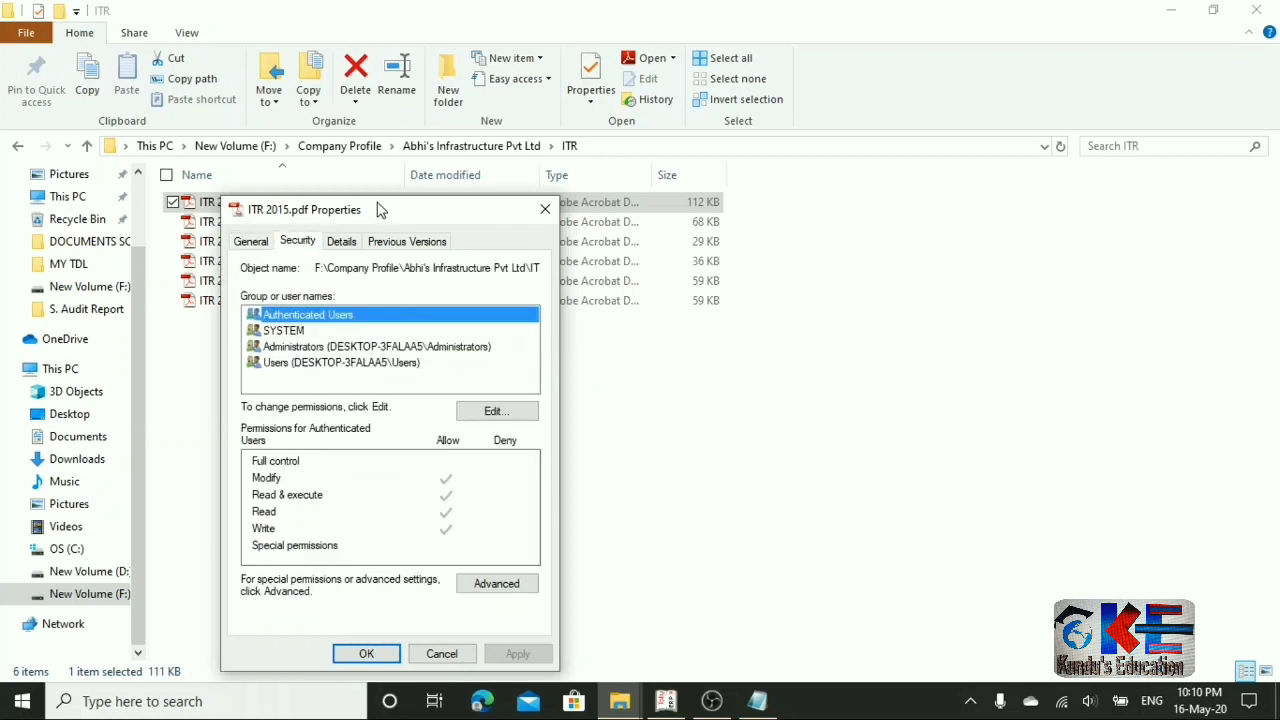
pyautogui.moveTo(381, 209); pyautogui.dragTo(661, 164)
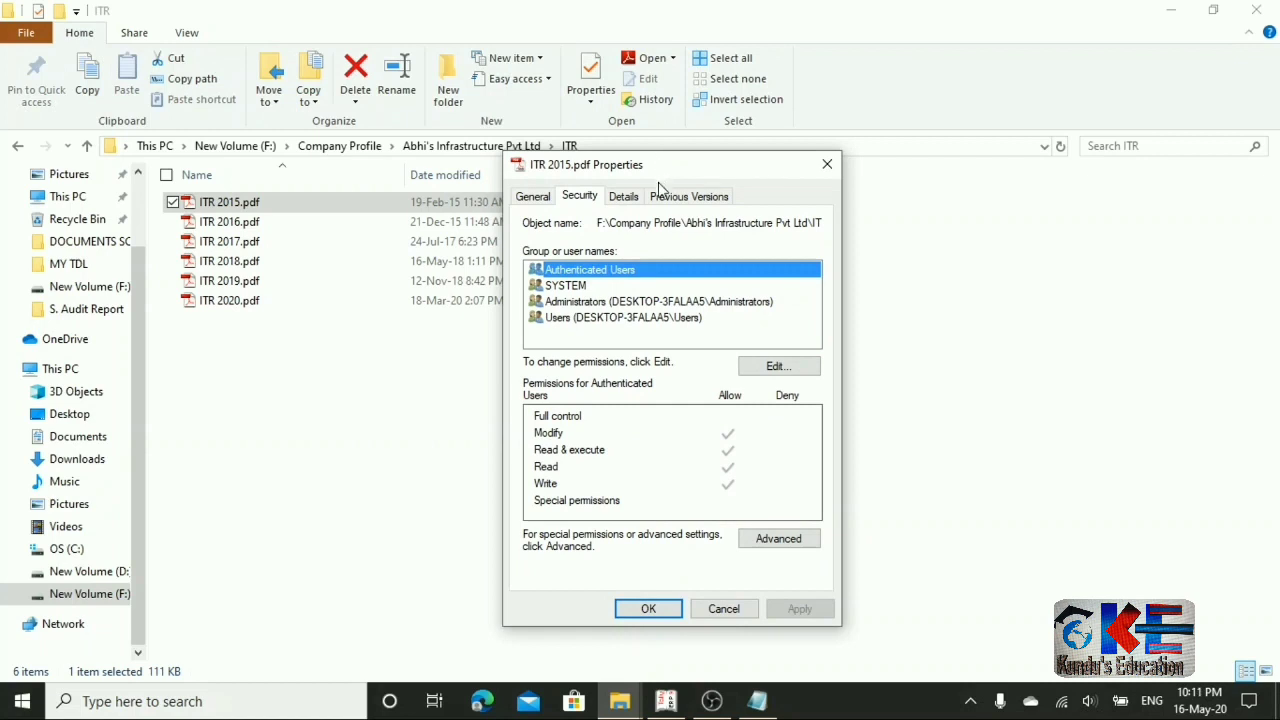
pyautogui.moveTo(598, 222); pyautogui.dragTo(846, 228)
pyautogui.hotkey('ctrl', 'c')
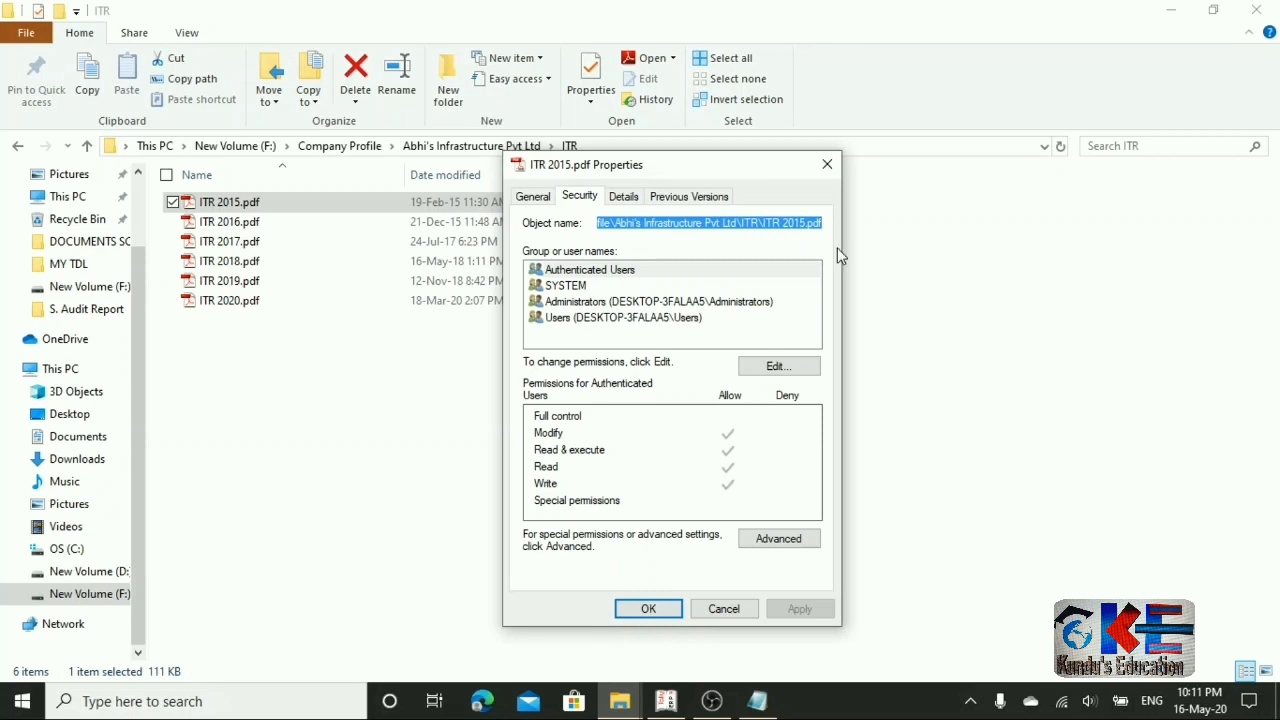
pyautogui.click(650, 606)
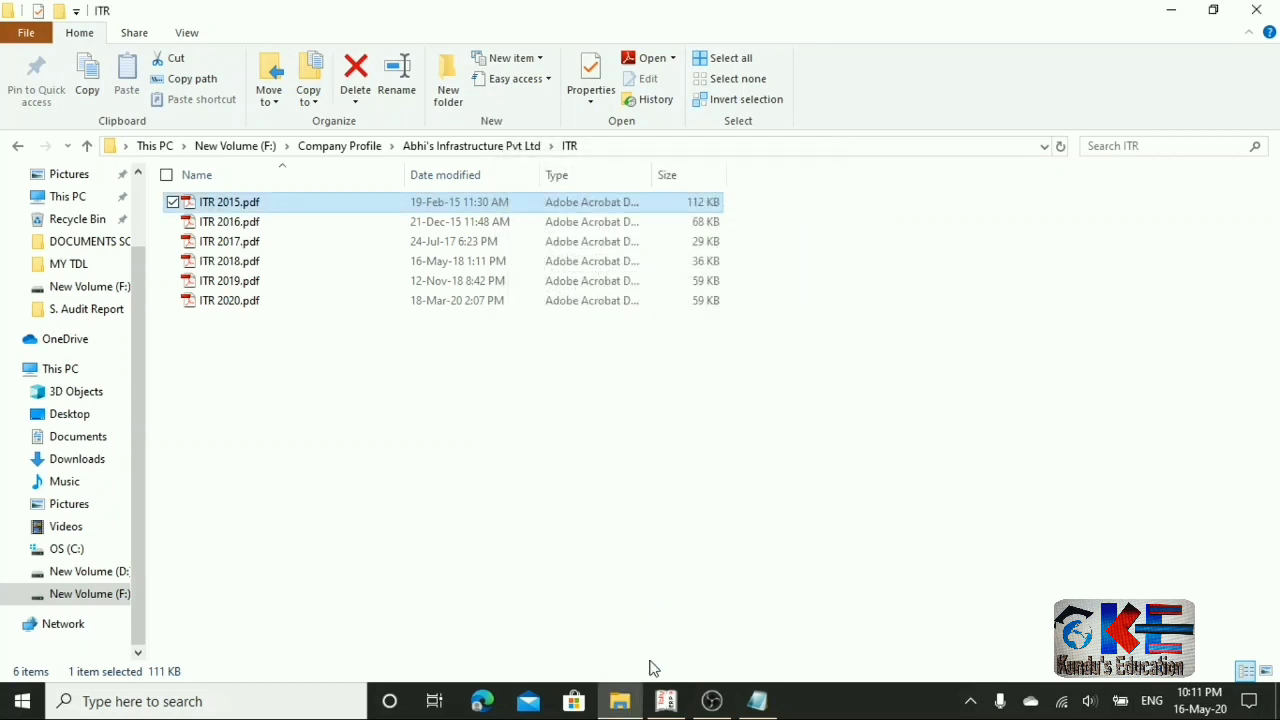
# Switch among Tally, the ITR folder and Notepad to get back to the TDL file
pyautogui.moveTo(626, 702)
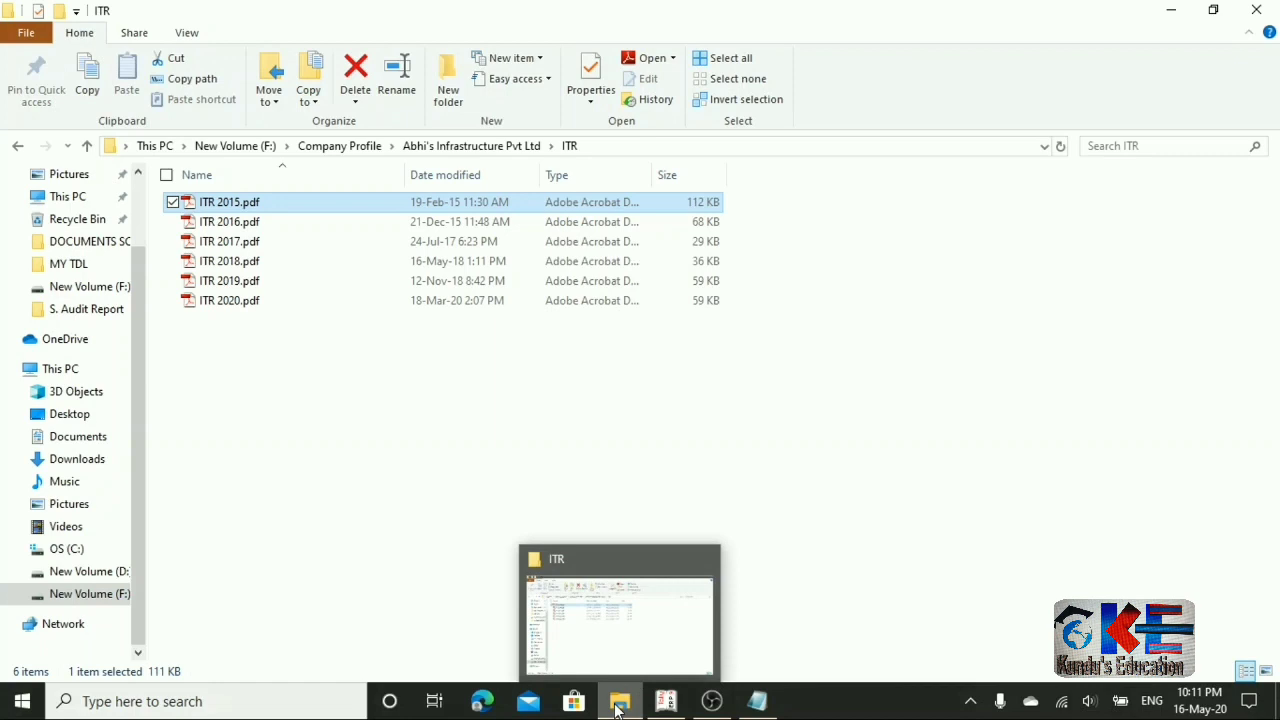
pyautogui.click(645, 653)
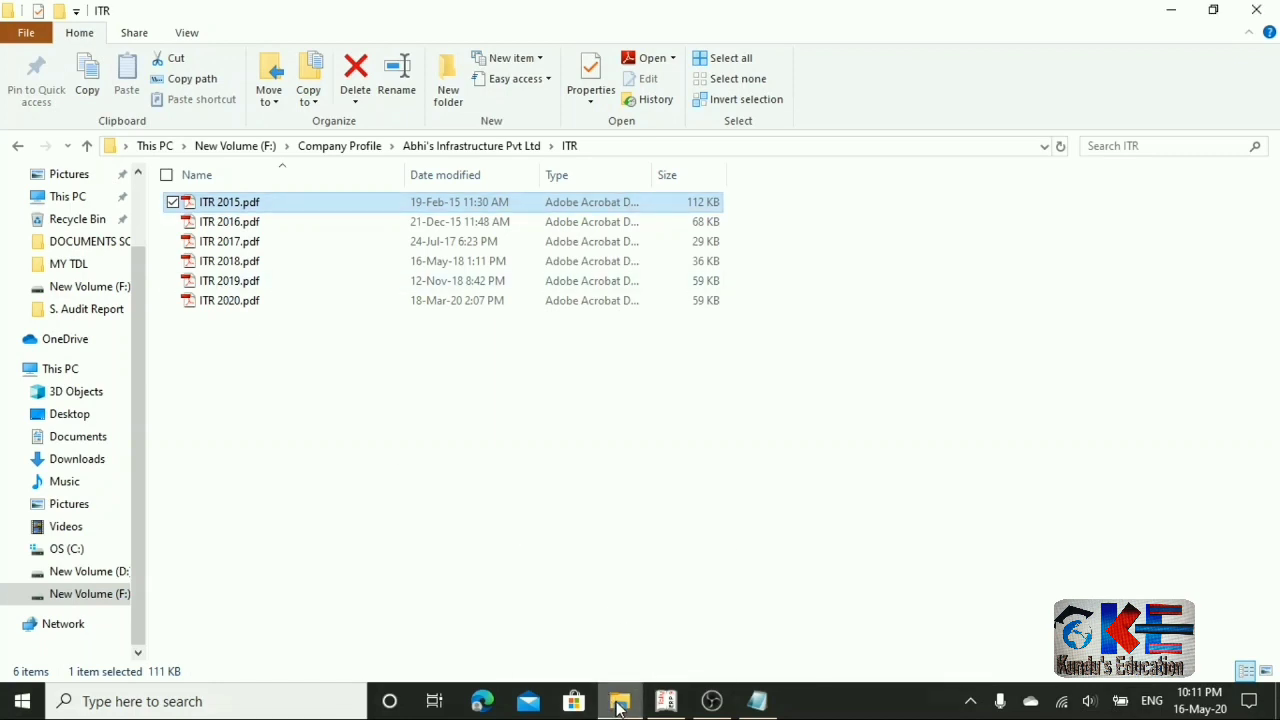
pyautogui.click(667, 701)
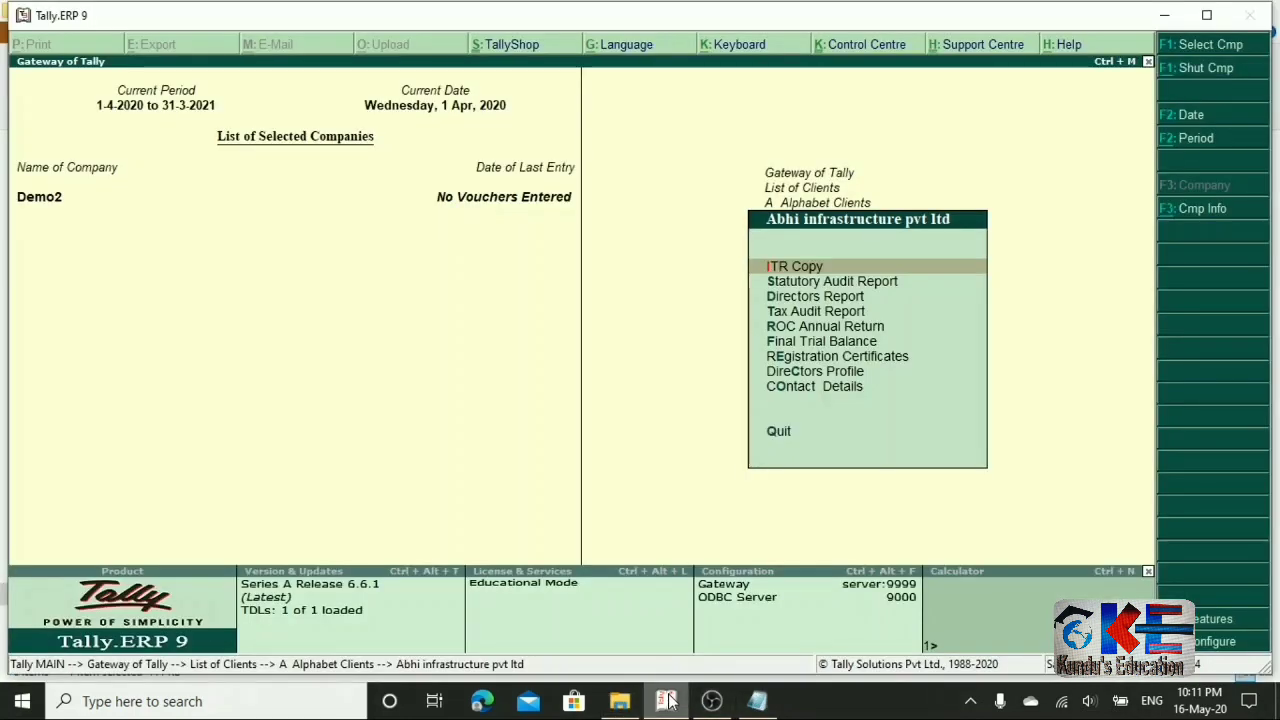
pyautogui.click(757, 701)
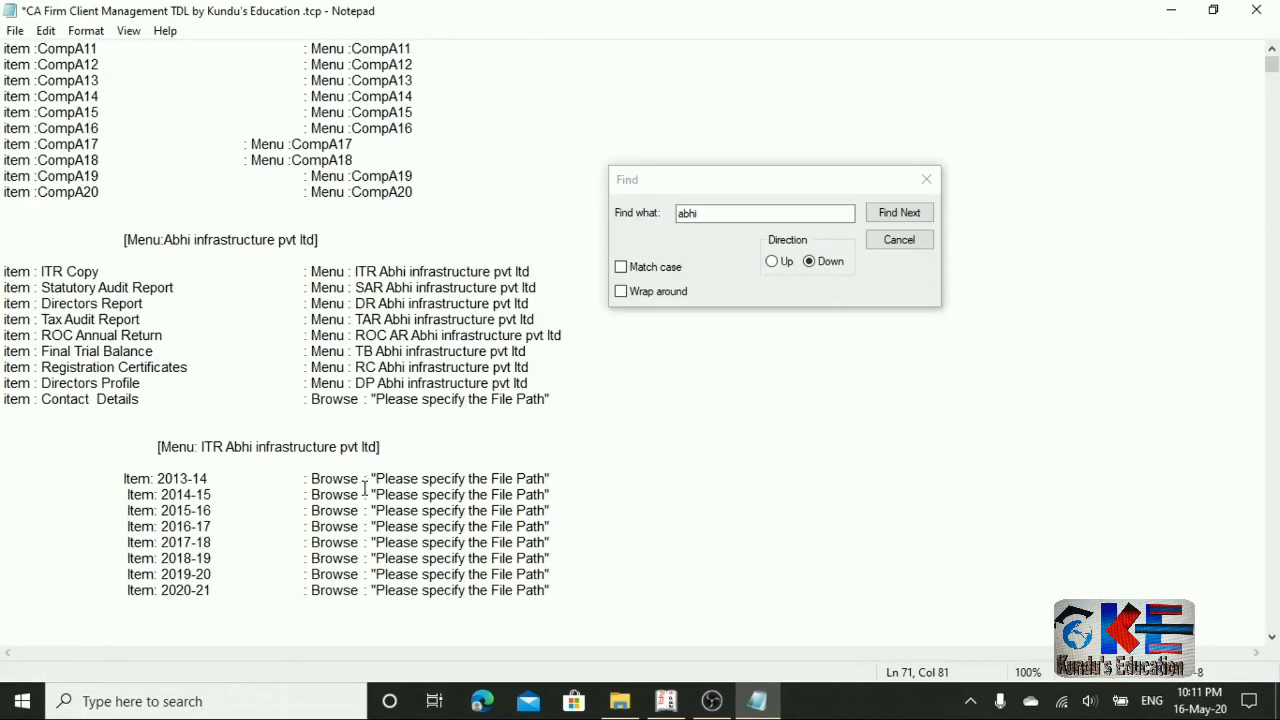
pyautogui.click(620, 701)
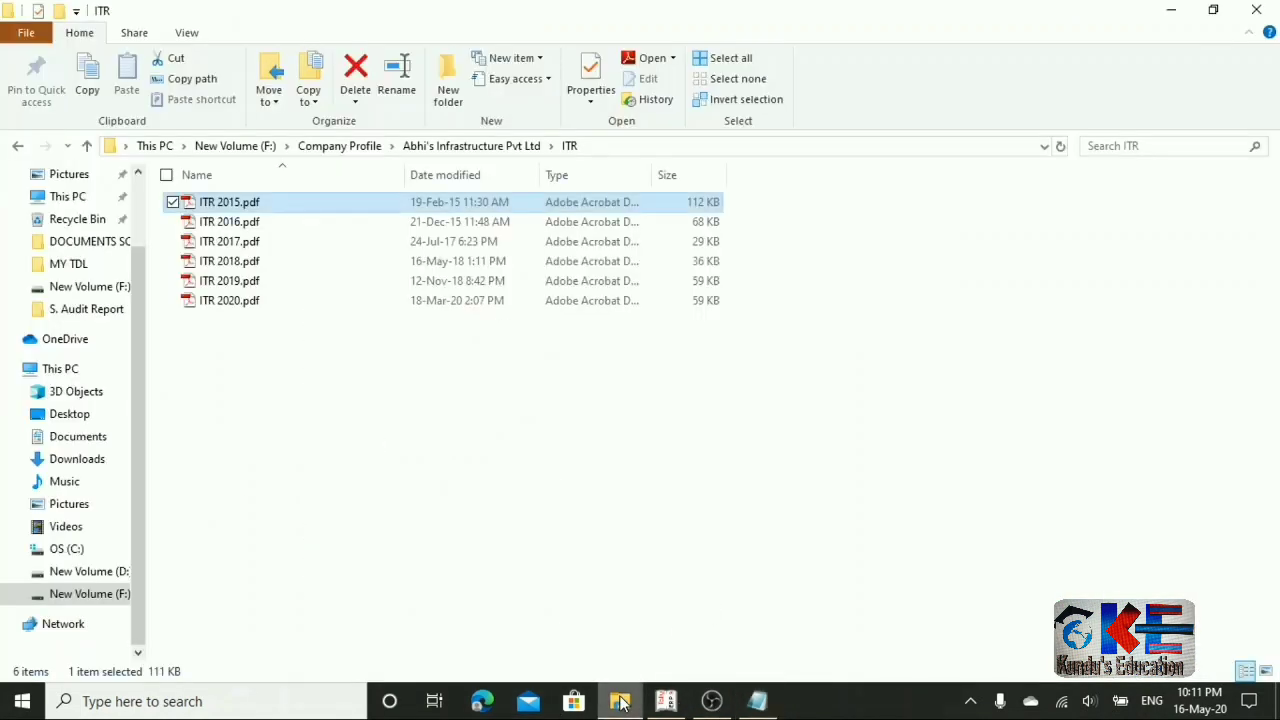
pyautogui.click(620, 701)
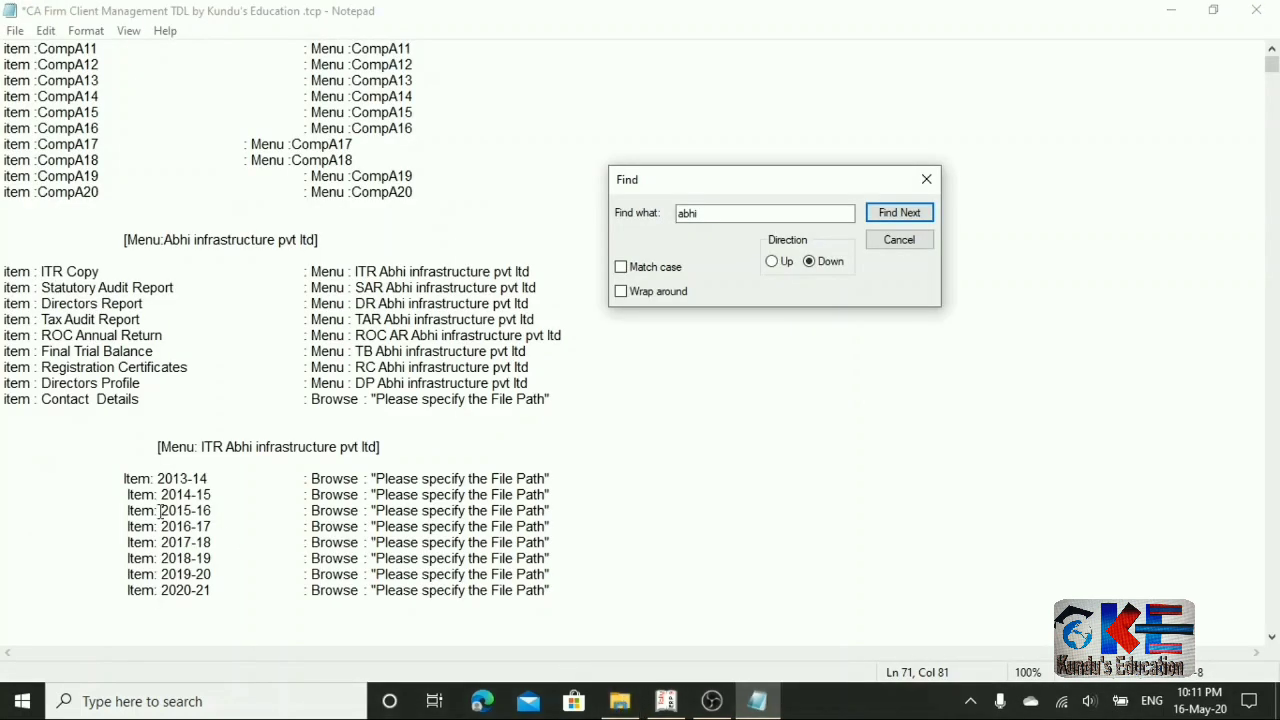
# Replace the 2014-15 entry's placeholder with the ITR 2015.pdf path and bring the ITR folder forward
pyautogui.moveTo(375, 494); pyautogui.dragTo(546, 495)
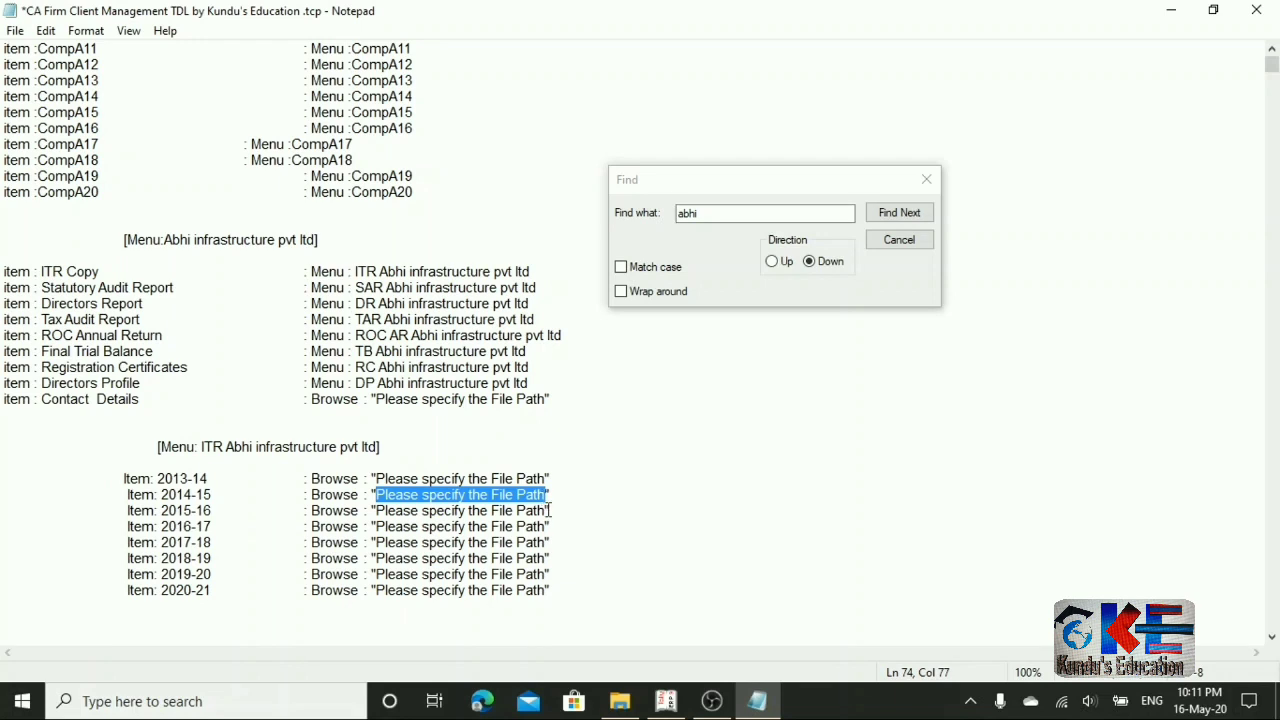
pyautogui.press('BackSpace')
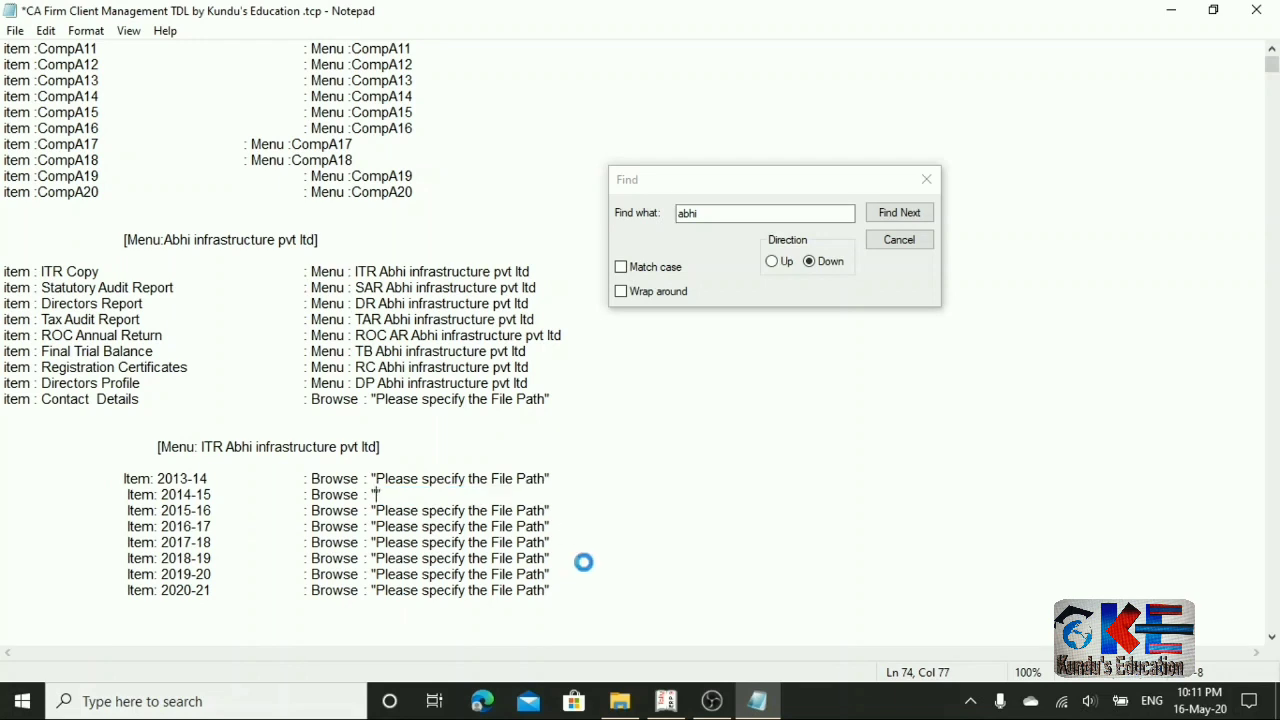
pyautogui.hotkey('ctrl', 'v')
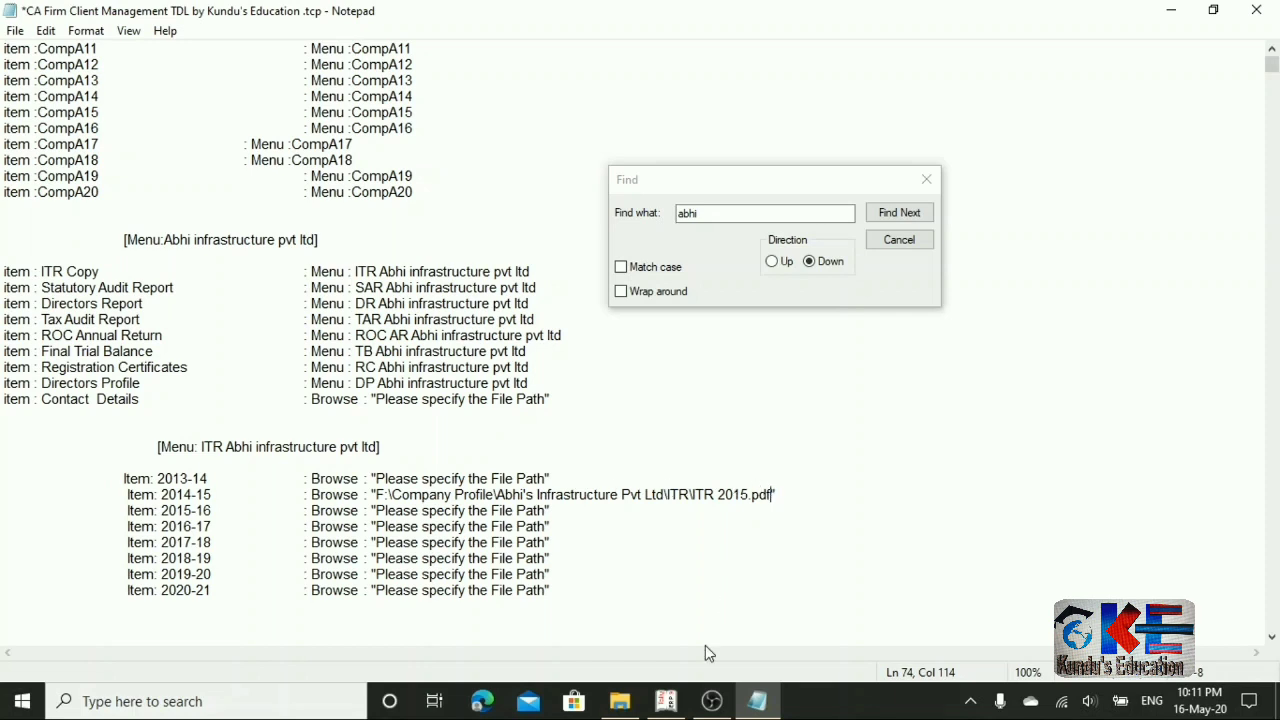
pyautogui.click(620, 701)
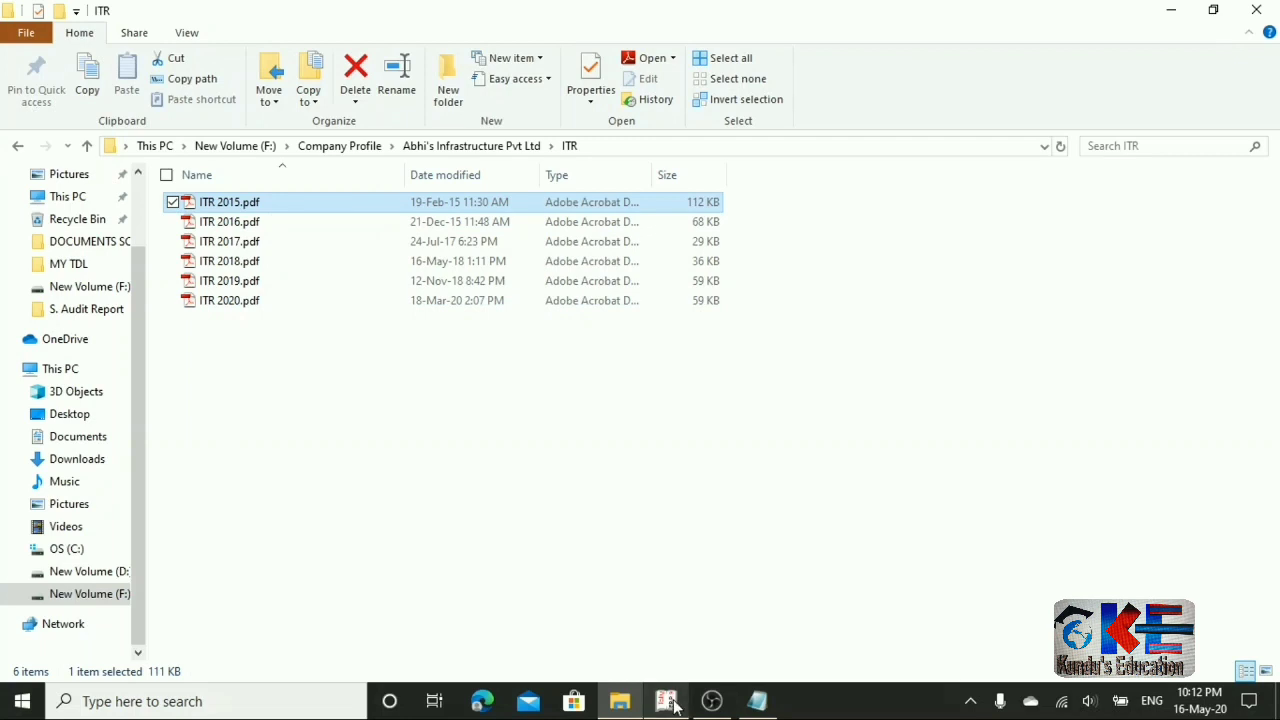
# Paste the ITR 2015.pdf path over the placeholders on the 2015-16, 2016-17 and 2017-18 lines
pyautogui.click(752, 703)
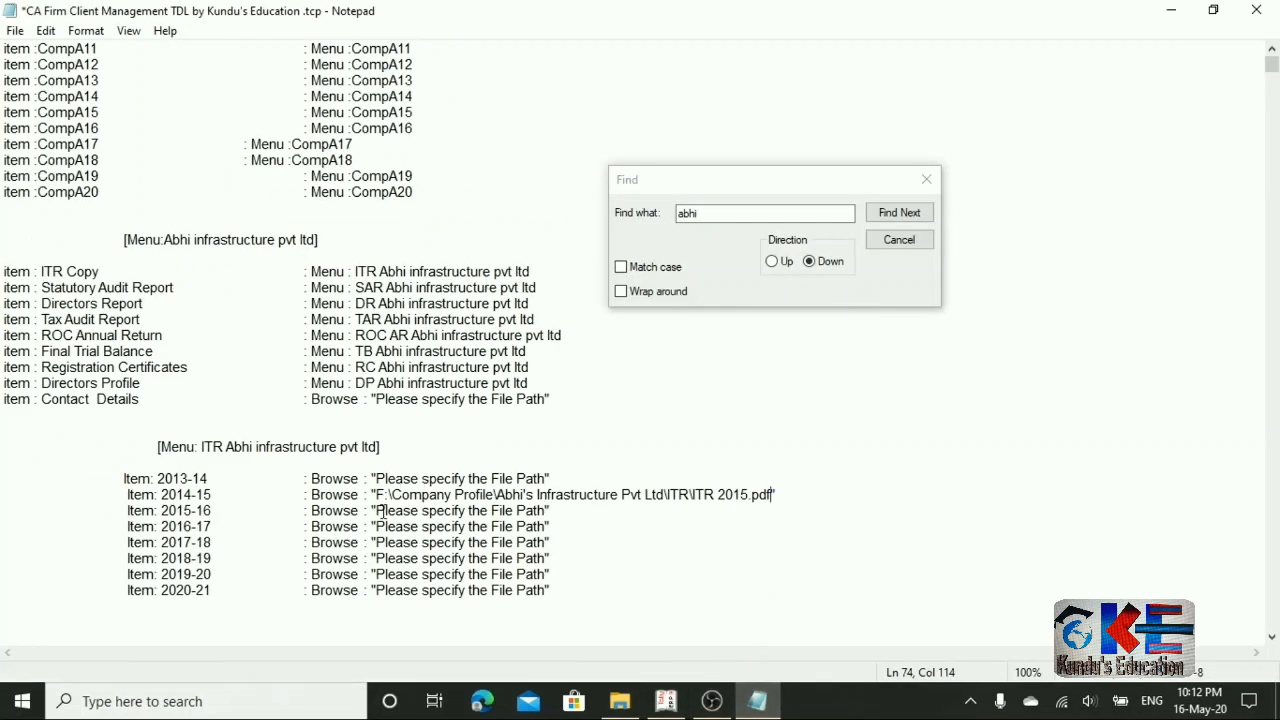
pyautogui.moveTo(376, 510); pyautogui.dragTo(548, 511)
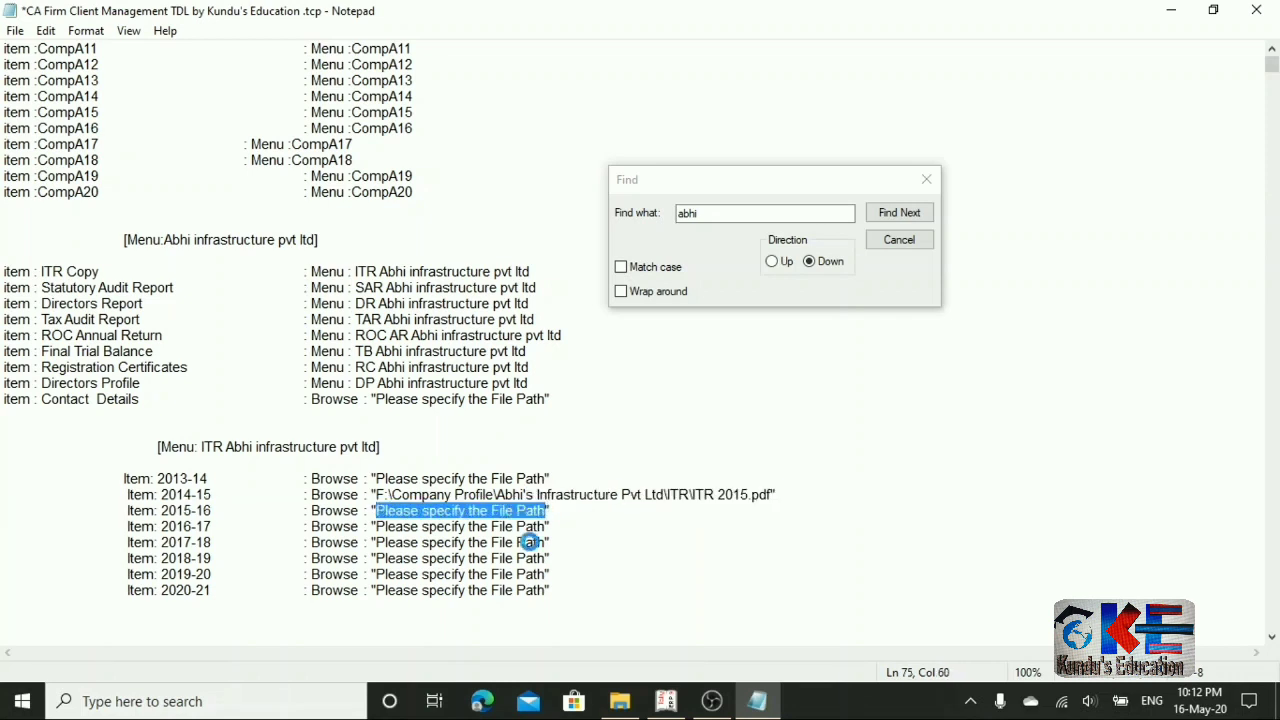
pyautogui.press('BackSpace')
pyautogui.hotkey('ctrl', 'v')
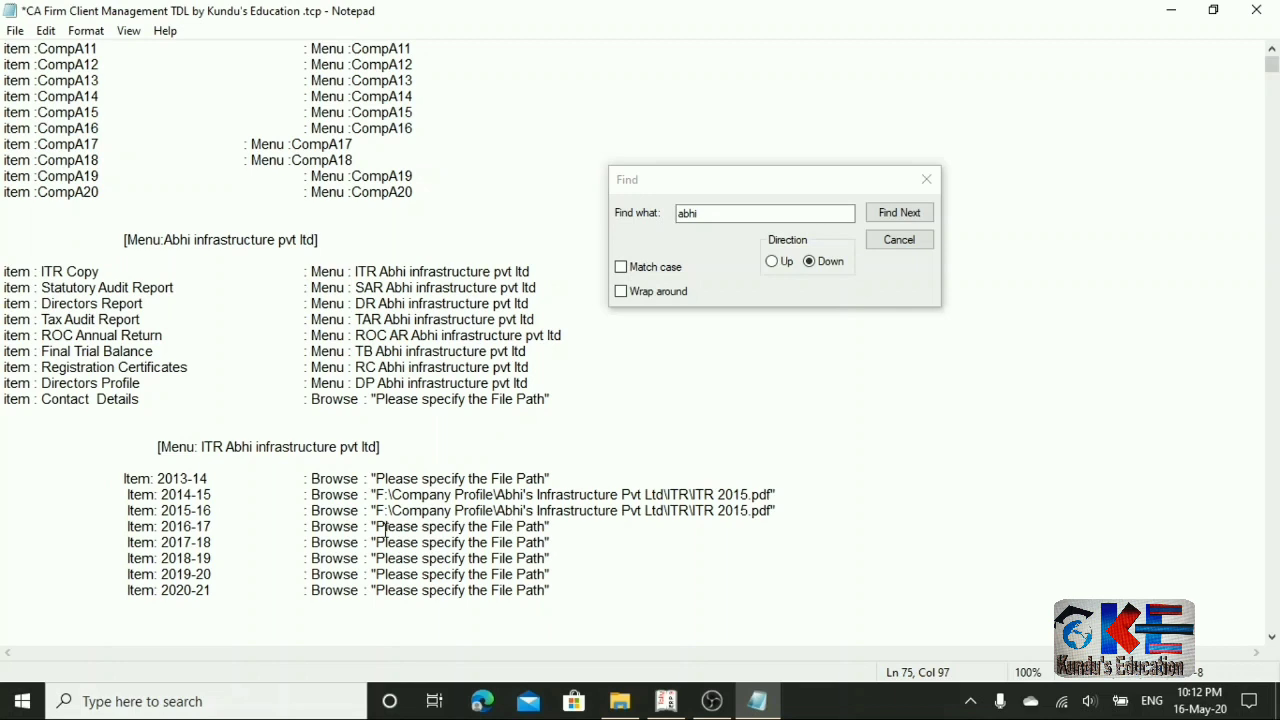
pyautogui.moveTo(377, 526); pyautogui.dragTo(549, 527)
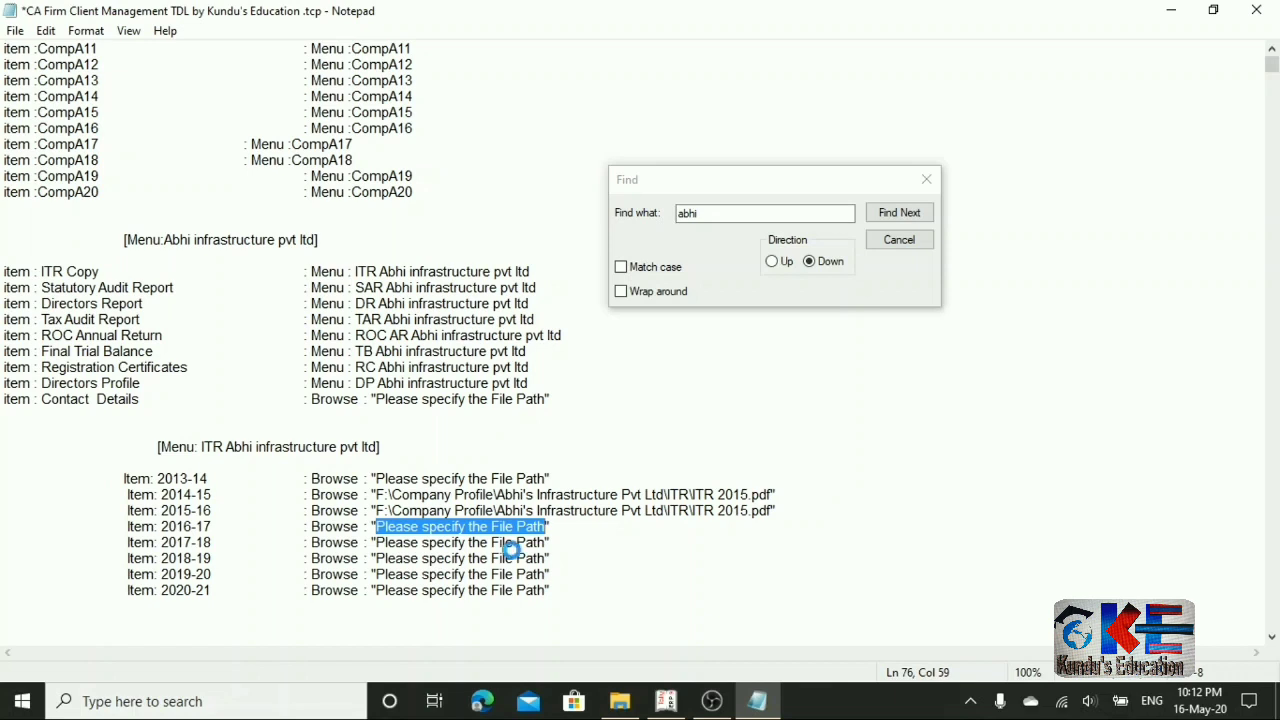
pyautogui.hotkey('ctrl', 'v')
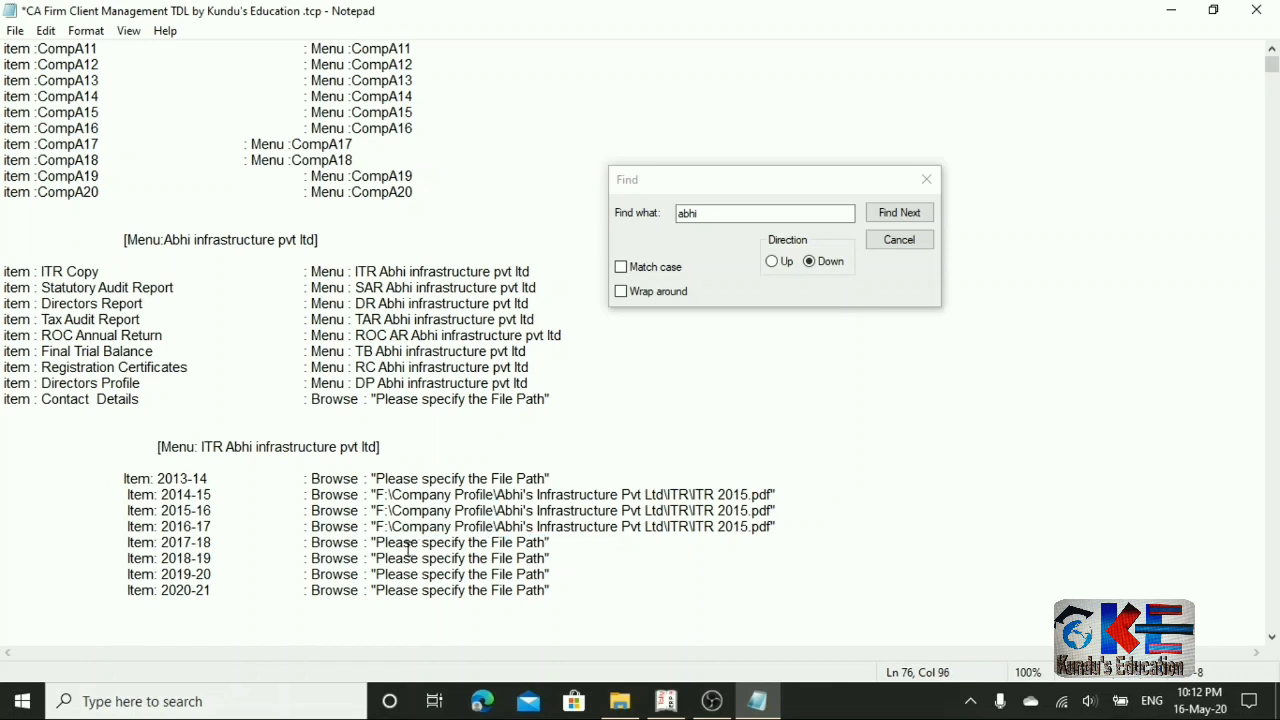
pyautogui.moveTo(377, 542); pyautogui.dragTo(548, 542)
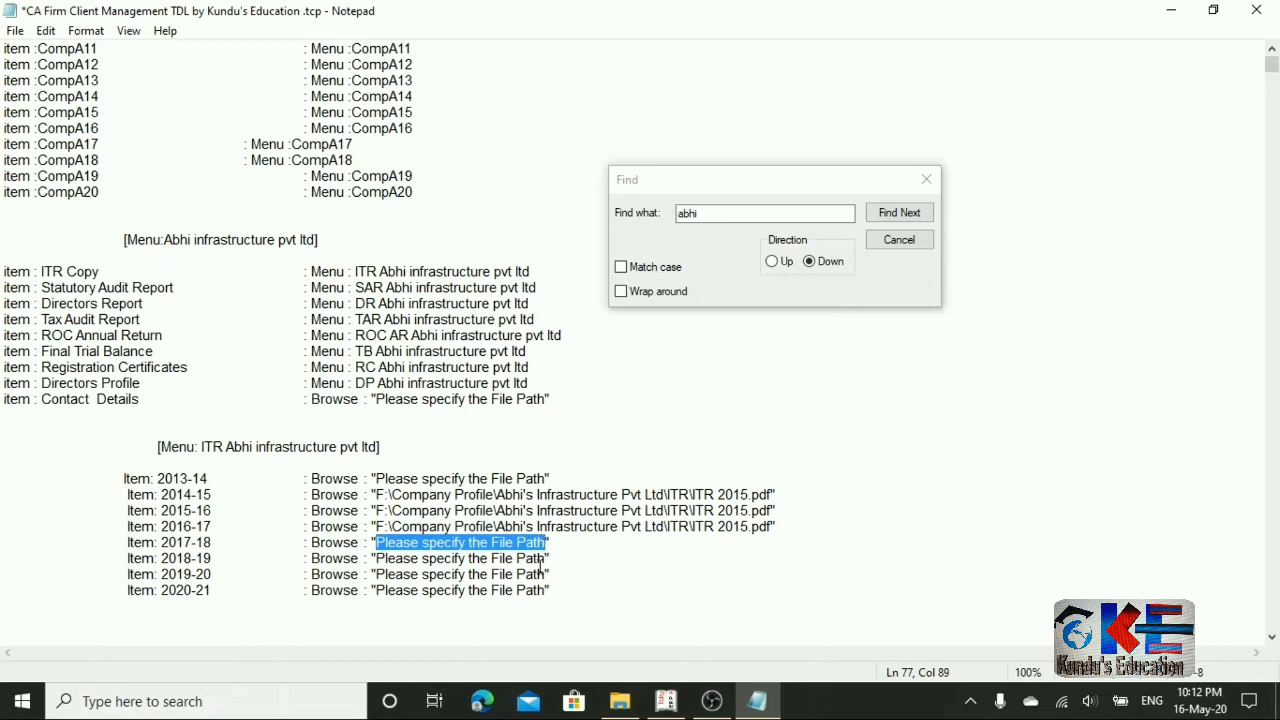
pyautogui.press('Delete')
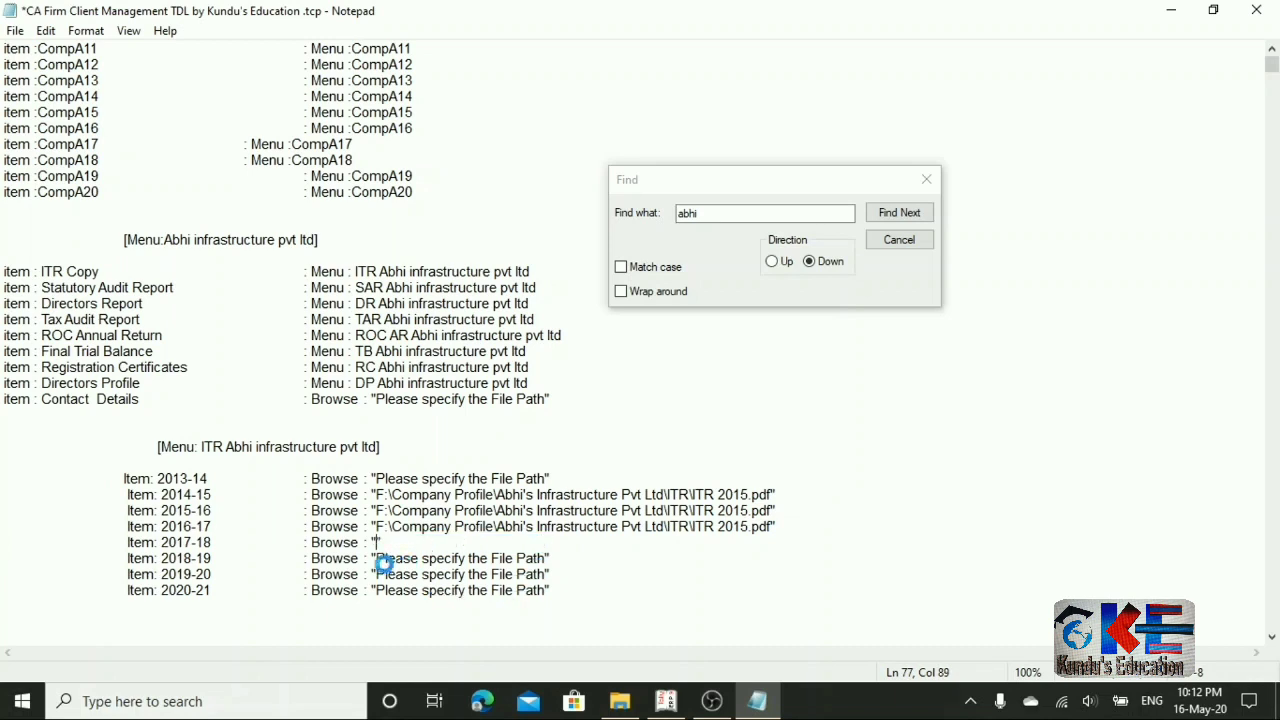
pyautogui.hotkey('ctrl', 'v')
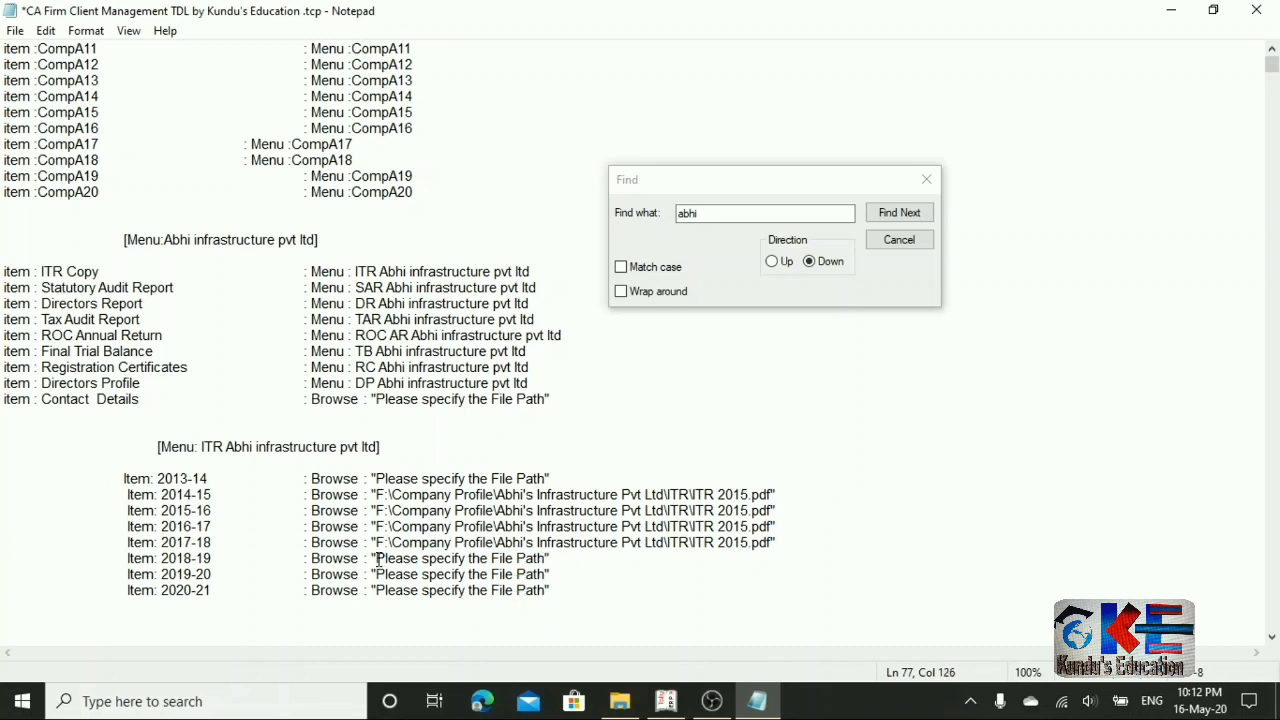
# Paste the same path over the 2018-19 and 2019-20 placeholders, then recheck the ITR folder's file names
pyautogui.moveTo(377, 558); pyautogui.dragTo(549, 558)
pyautogui.press('Delete')
pyautogui.hotkey('ctrl', 'v')
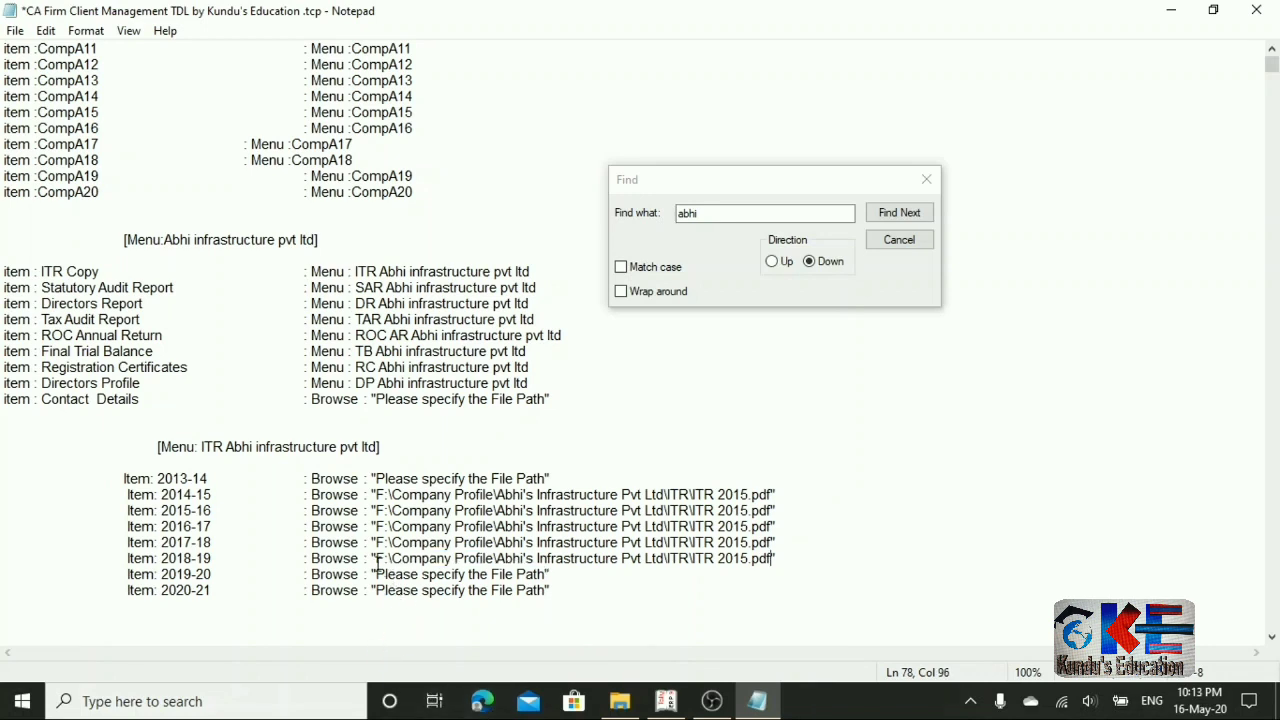
pyautogui.moveTo(376, 574); pyautogui.dragTo(546, 572)
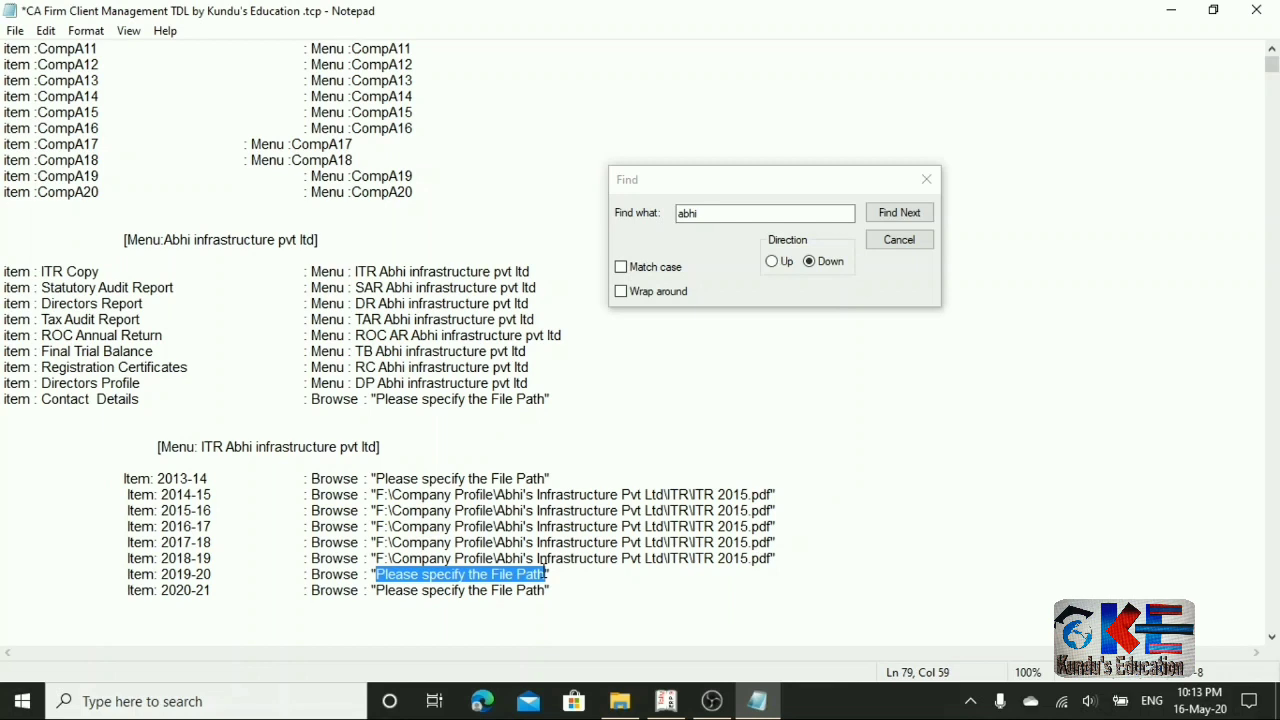
pyautogui.press('BackSpace')
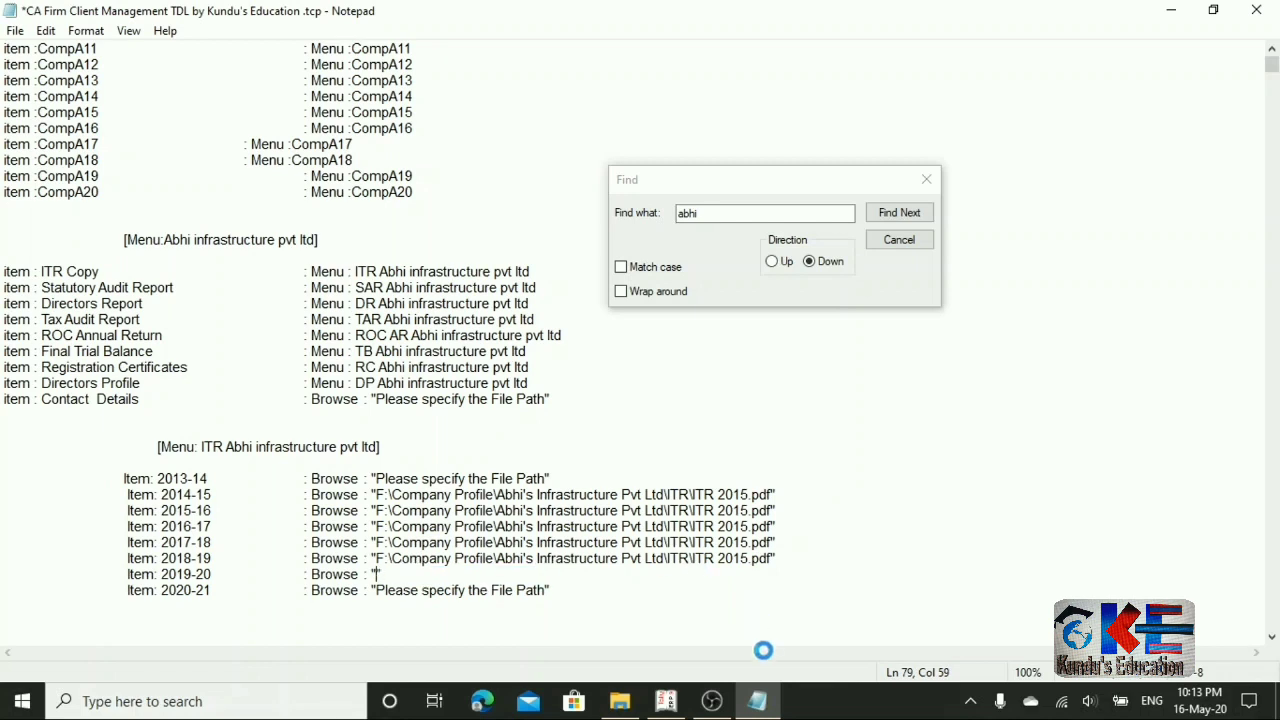
pyautogui.write("F:\\Company Profile\\Abhi's Infrastructure Pvt Ltd\\ITR\\ITR 2015.pdf")
pyautogui.click(622, 700)
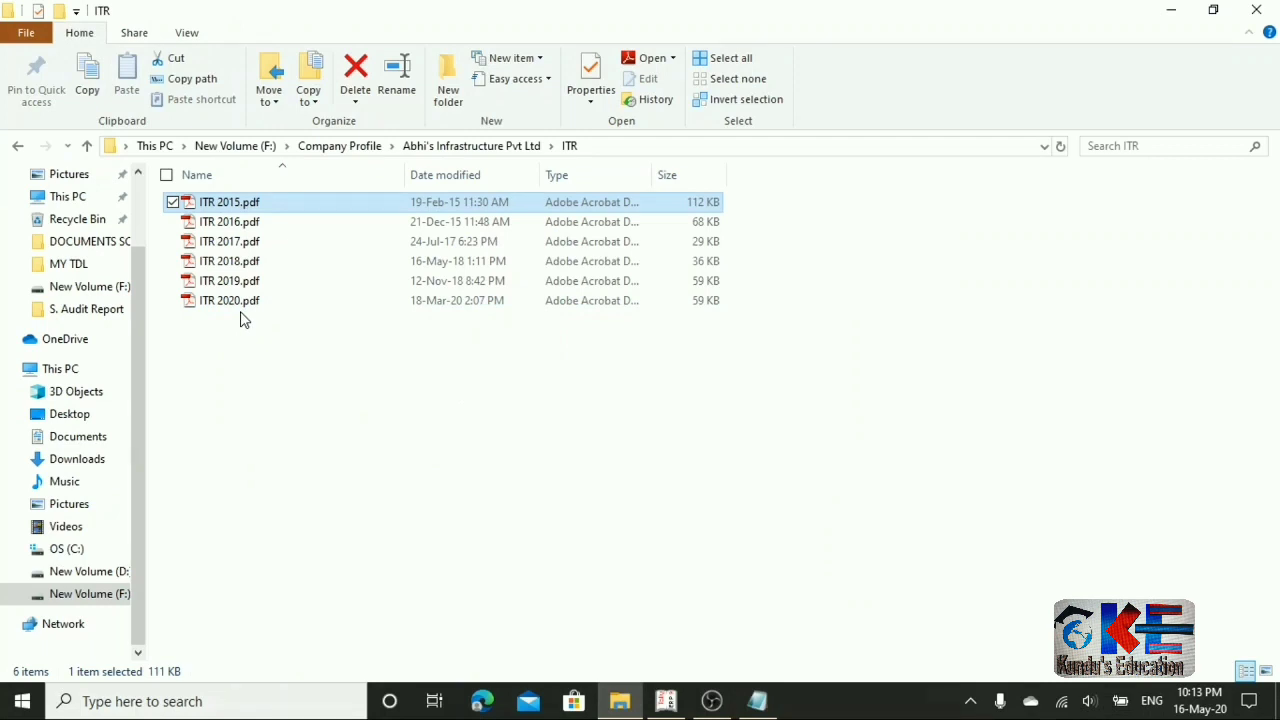
pyautogui.click(758, 702)
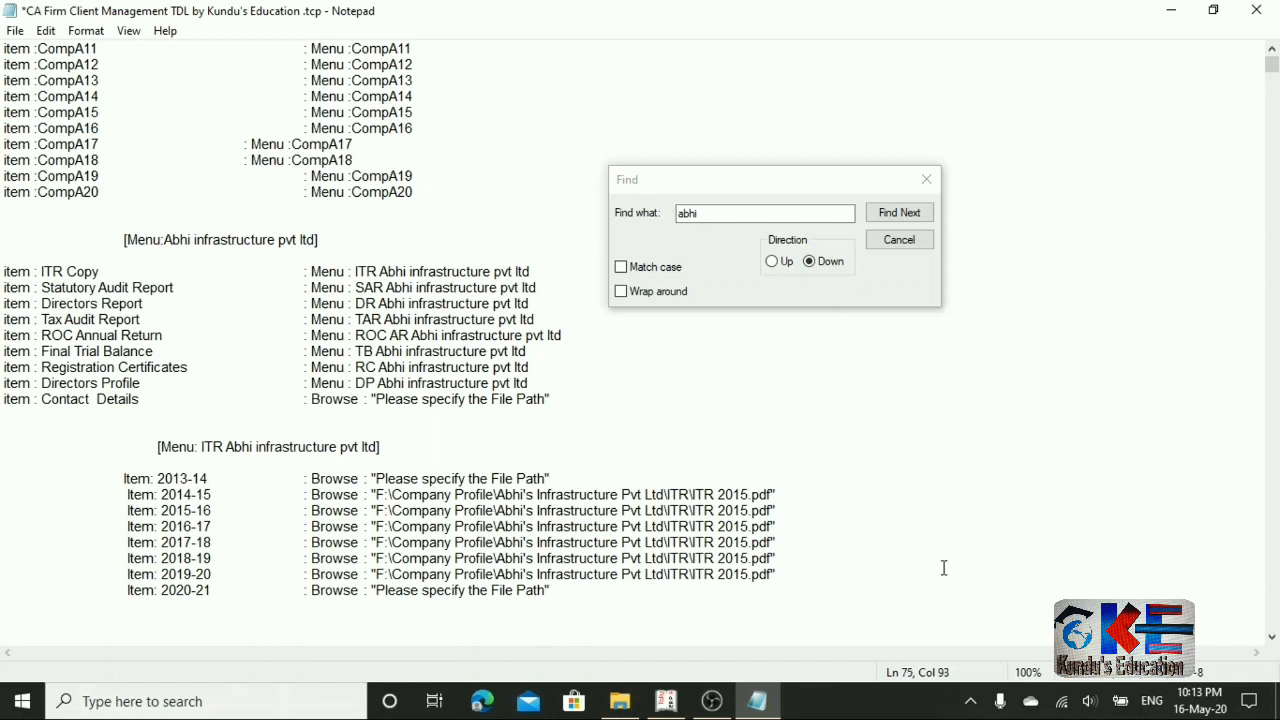
# Change the paths' years so 2015-16 through 2019-20 point to ITR 2016.pdf through ITR 2020.pdf
pyautogui.press('BackSpace')
pyautogui.write('6')
pyautogui.press('Down')
pyautogui.press('BackSpace')
pyautogui.write('7')
pyautogui.press('Down')
pyautogui.press('BackSpace')
pyautogui.write('8')
pyautogui.press('Down')
pyautogui.press('BackSpace')
pyautogui.write('9')
pyautogui.press('Down')
pyautogui.press('BackSpace')
pyautogui.press('BackSpace')
pyautogui.write('20')
pyautogui.click(936, 500)
pyautogui.scroll(-1, 660, 462)
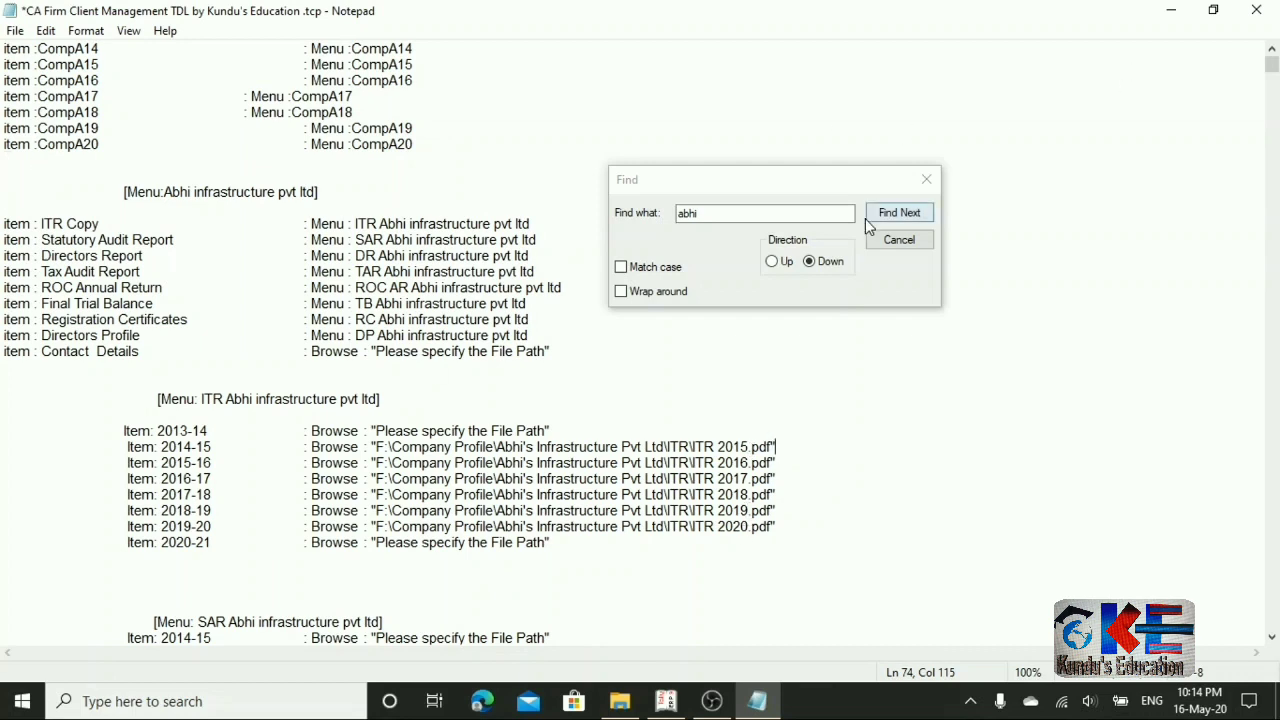
# Save the edited TDL file, close Notepad and minimize the ITR folder
pyautogui.click(924, 181)
pyautogui.click(15, 30)
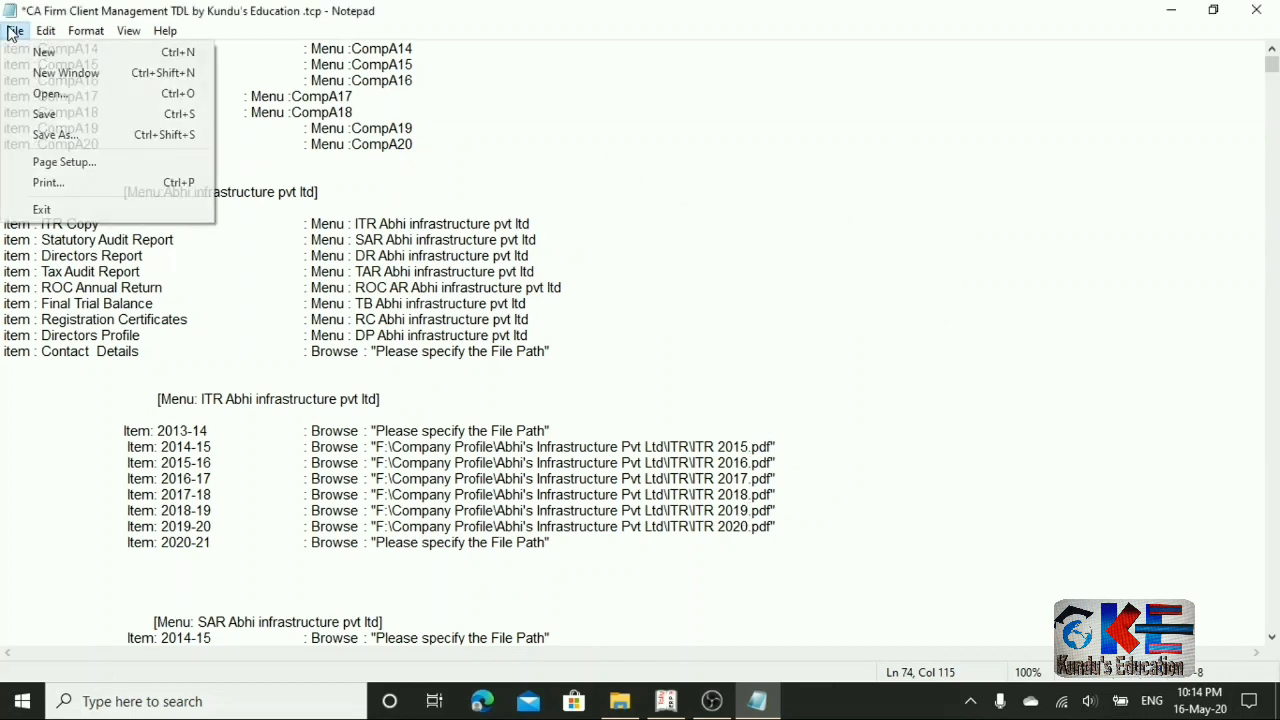
pyautogui.click(46, 113)
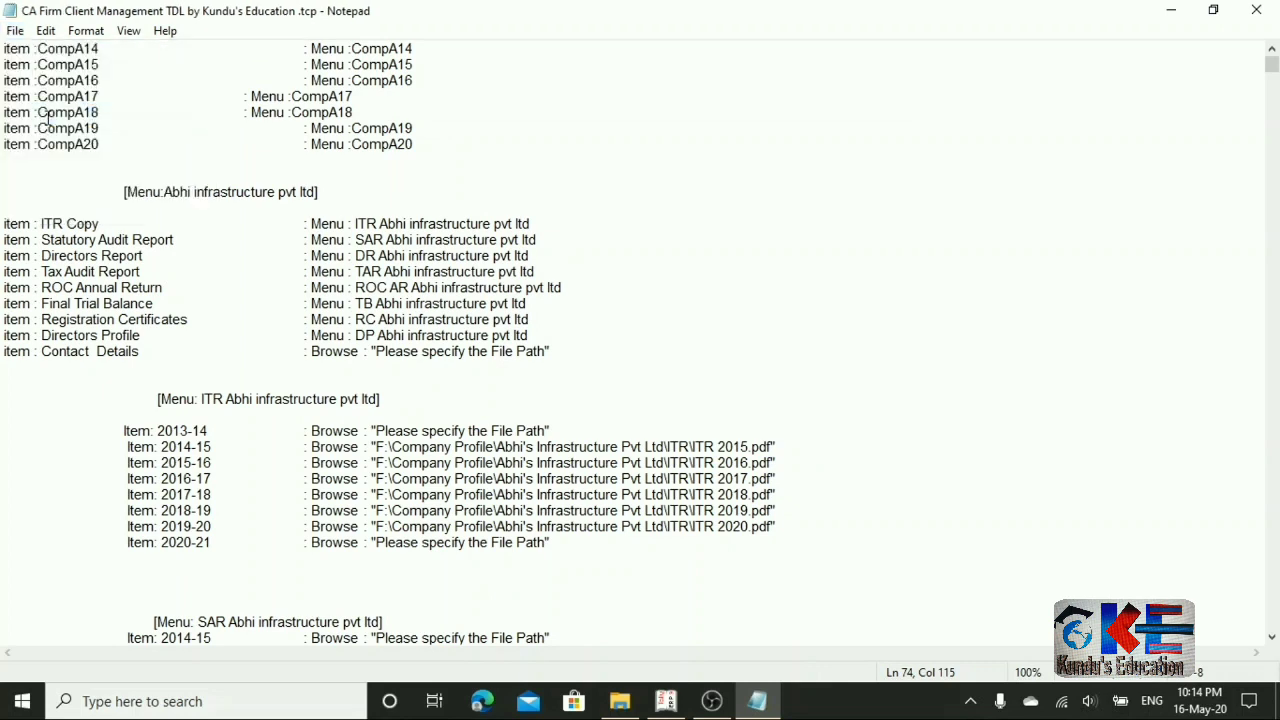
pyautogui.click(1257, 10)
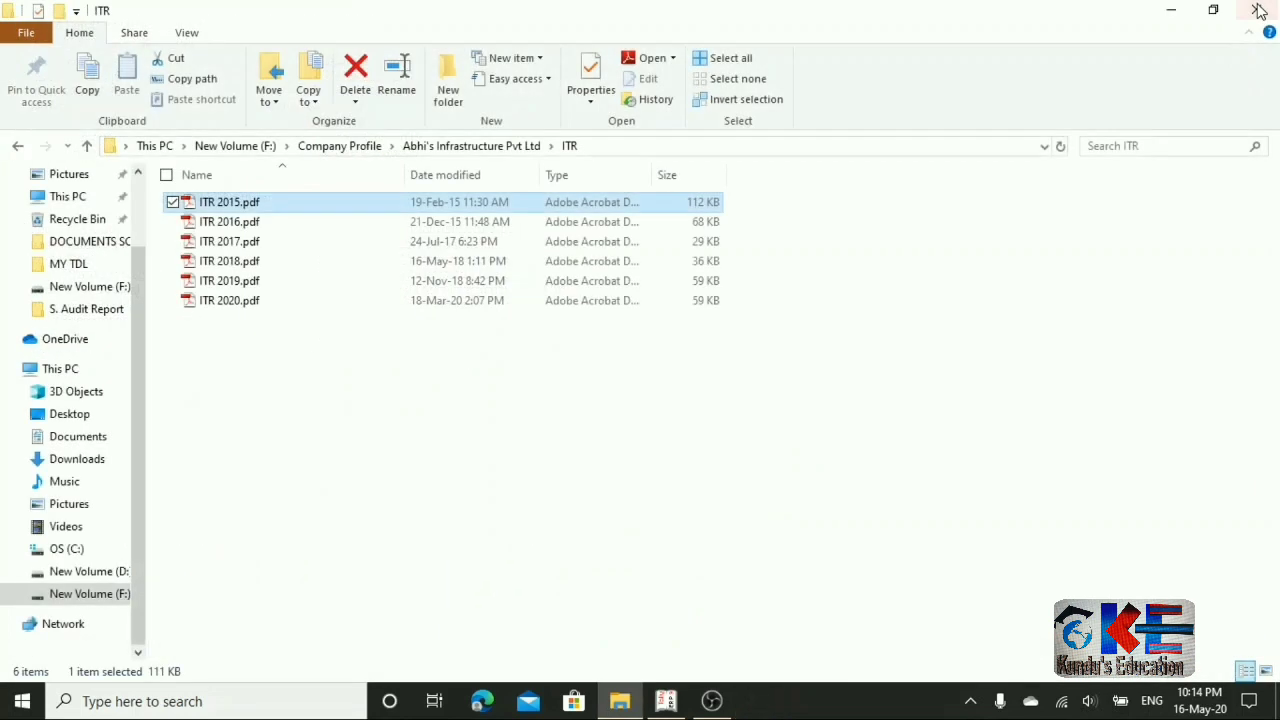
pyautogui.click(1171, 6)
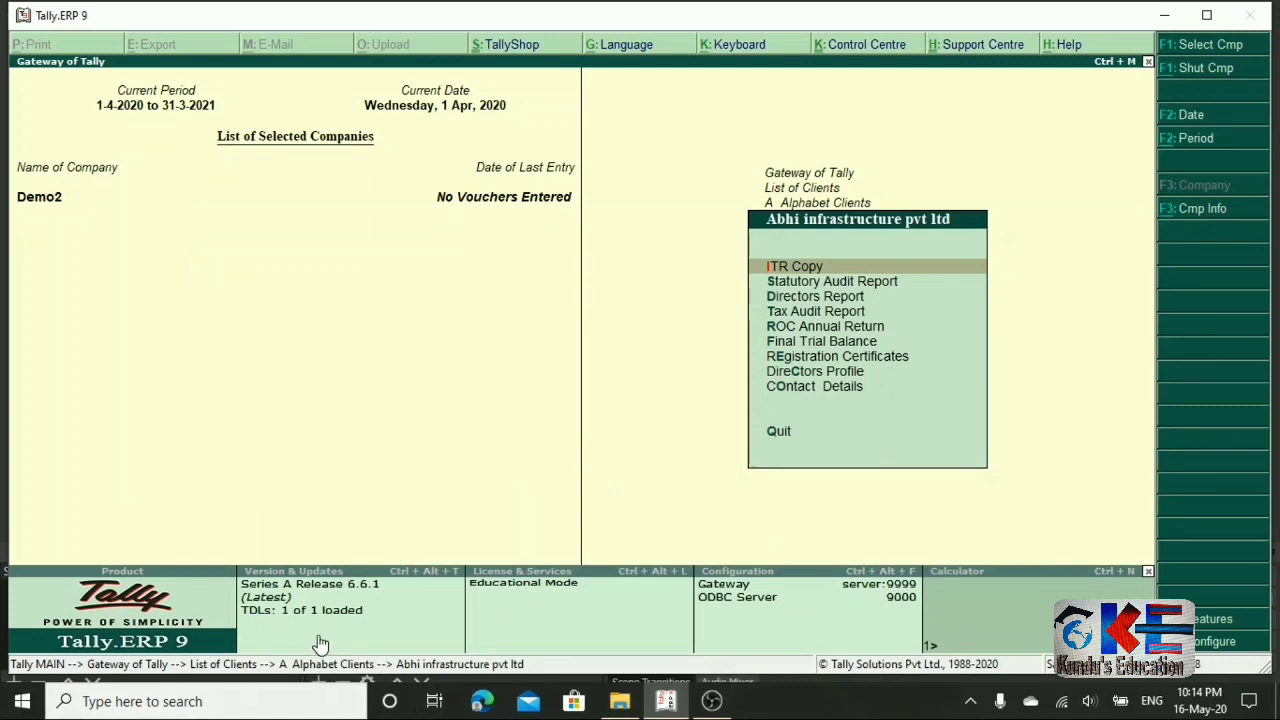
# Reload the TDL via Manage Local TDL and reopen Abhi infrastructure pvt ltd from A Alphabet Clients
pyautogui.press('Escape')
pyautogui.press('Escape')
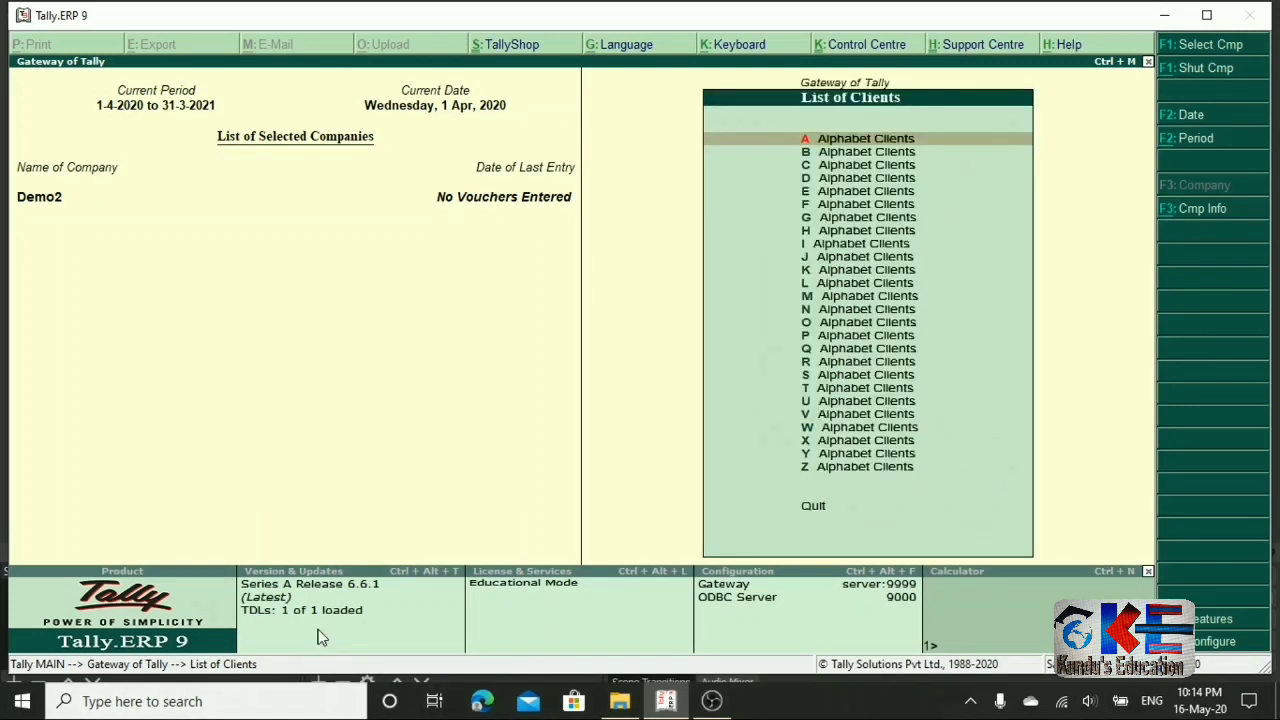
pyautogui.click(320, 638)
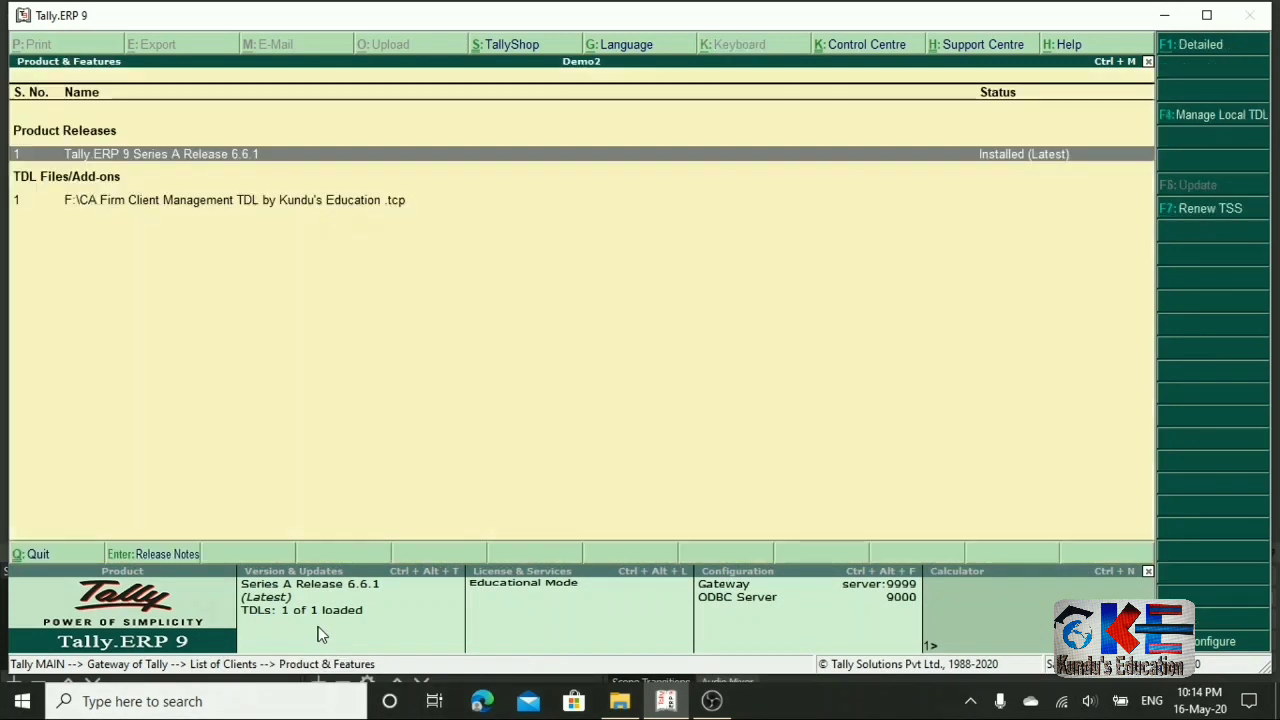
pyautogui.click(1210, 114)
pyautogui.press('Return')
pyautogui.press('Return')
pyautogui.press('Return')
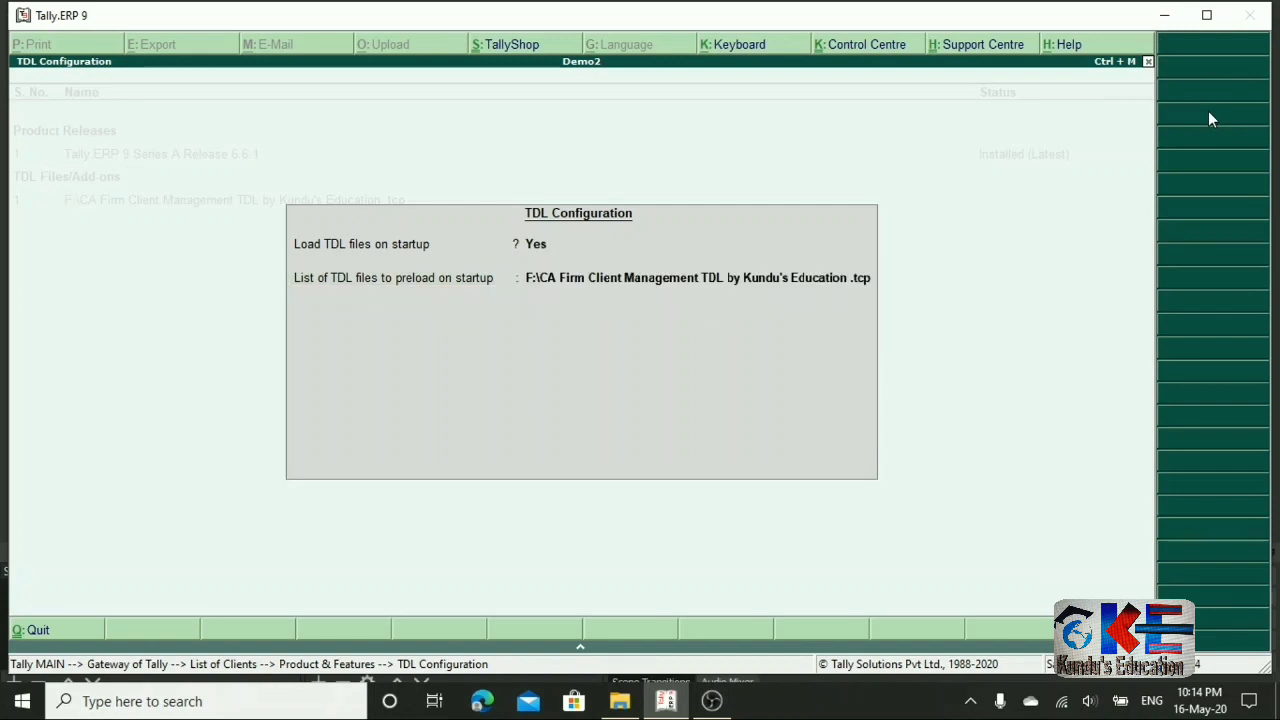
pyautogui.press('Return')
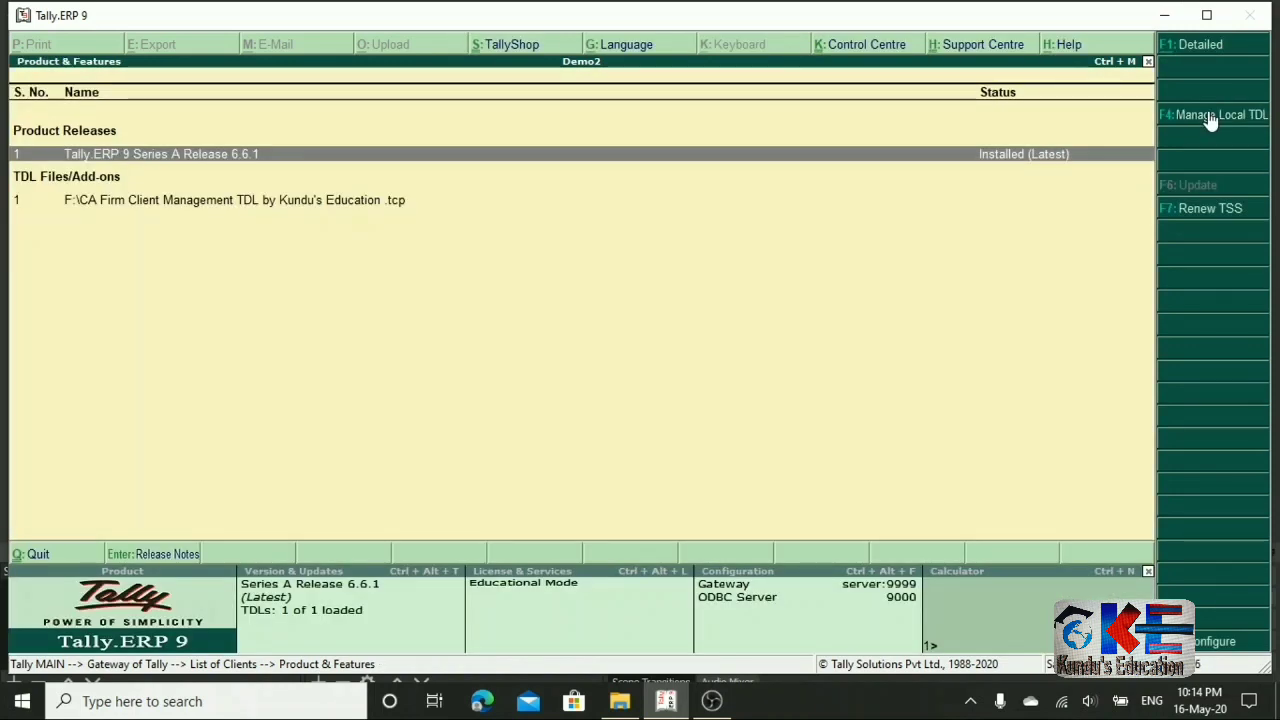
pyautogui.press('Escape')
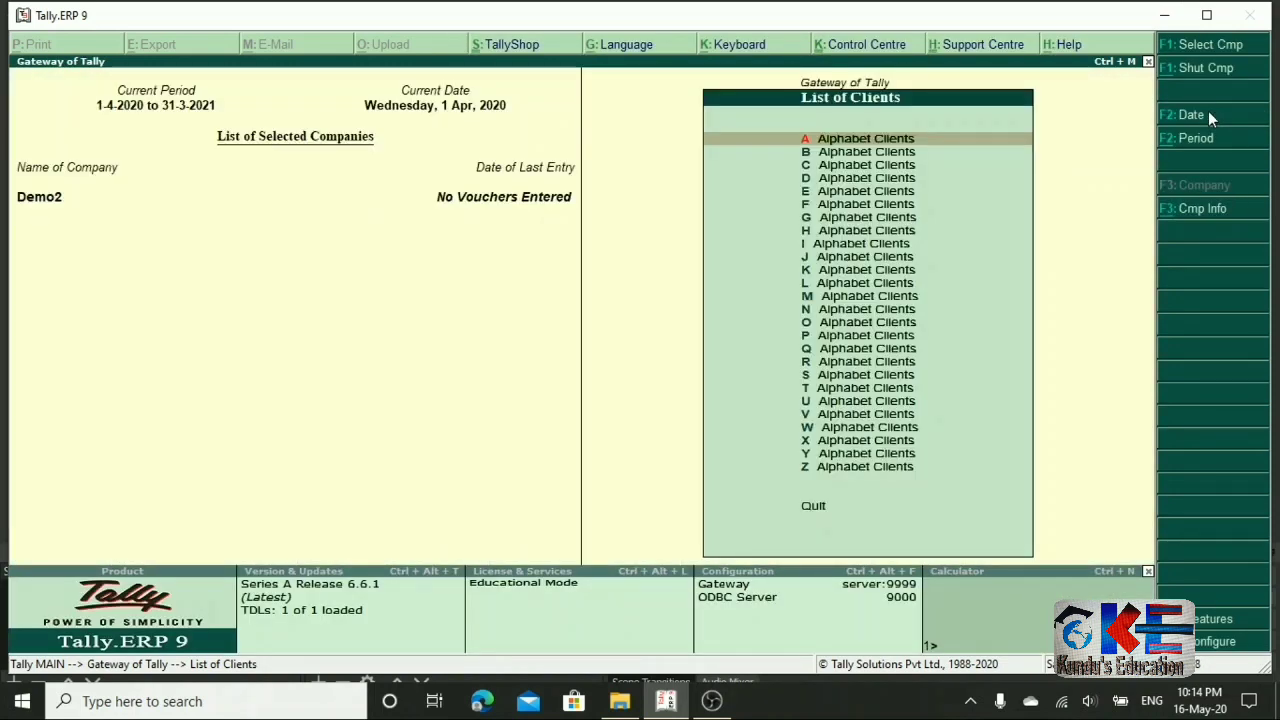
pyautogui.press('Return')
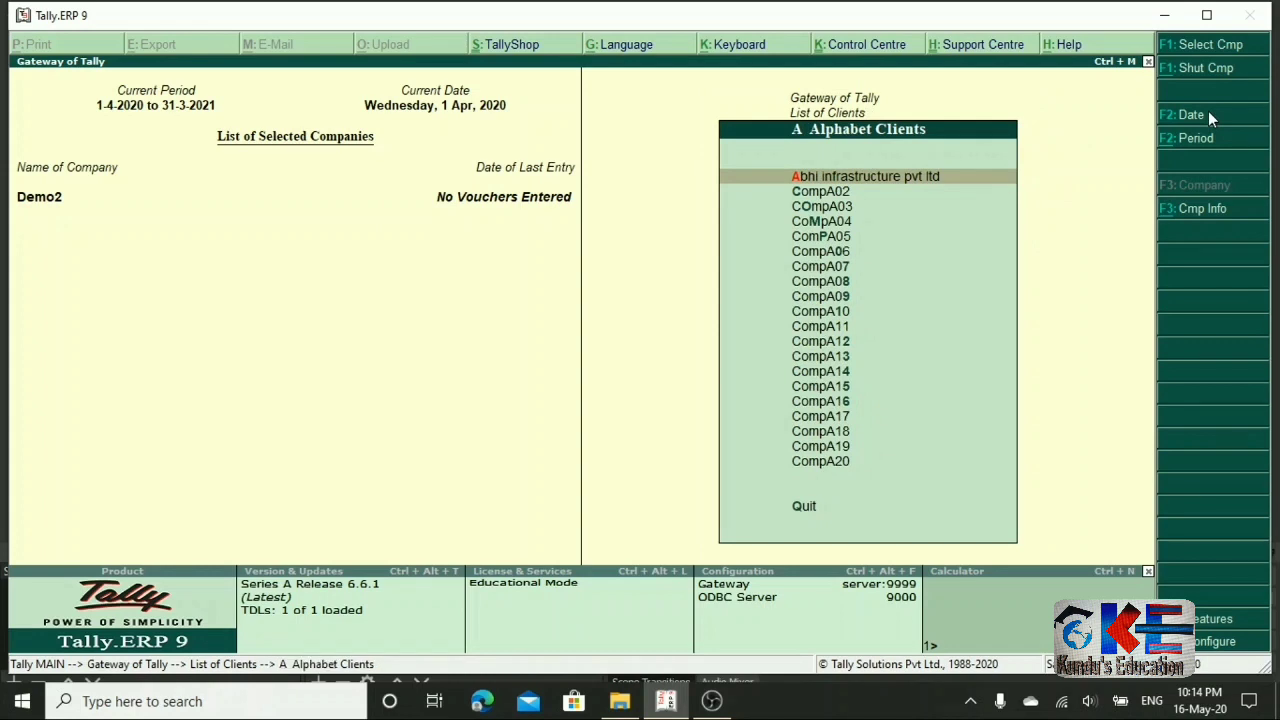
pyautogui.press('Return')
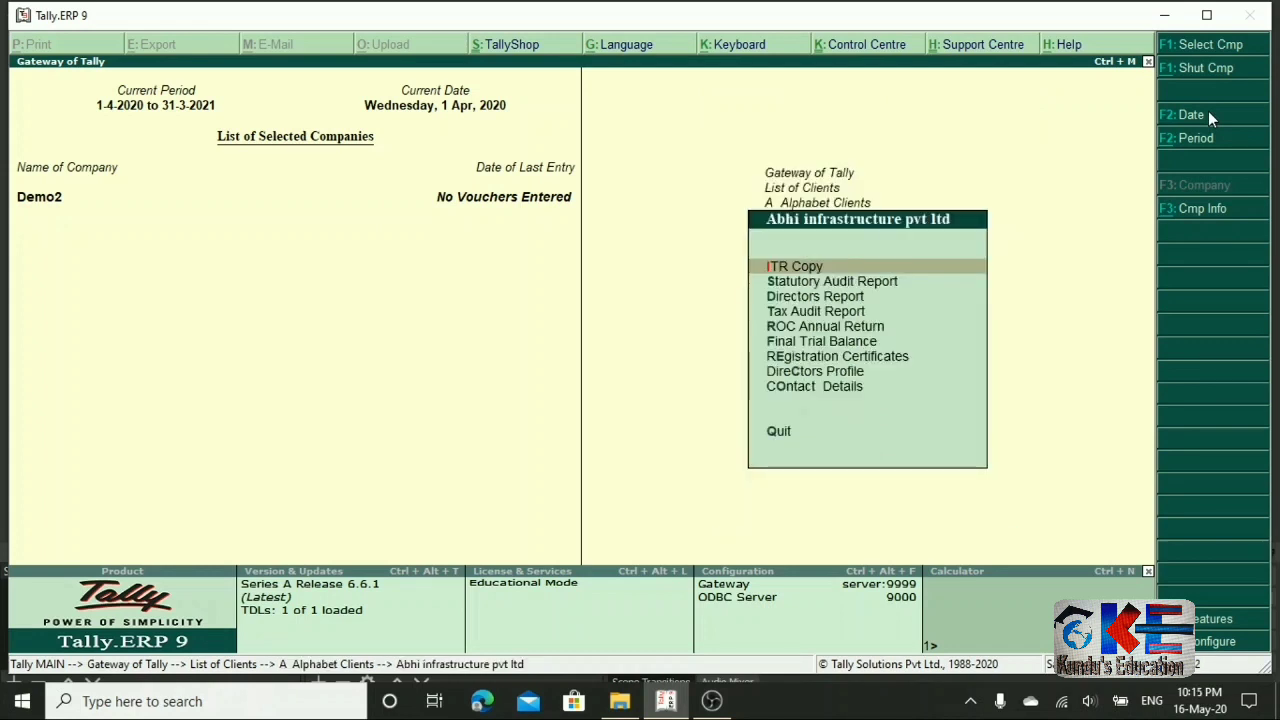
# Open the ITR Copy years 2014-15, 2015-16 and 2019-20, closing each PDF after it opens
pyautogui.press('Return')
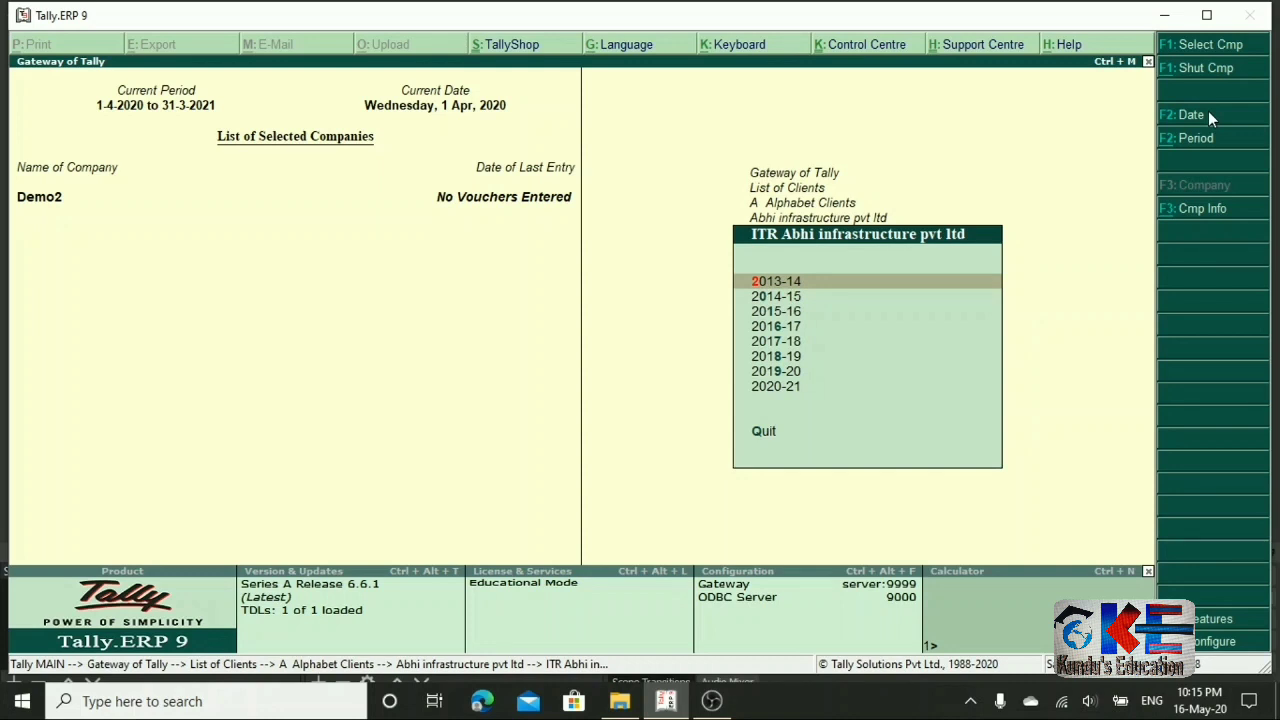
pyautogui.press('Down')
pyautogui.press('Return')
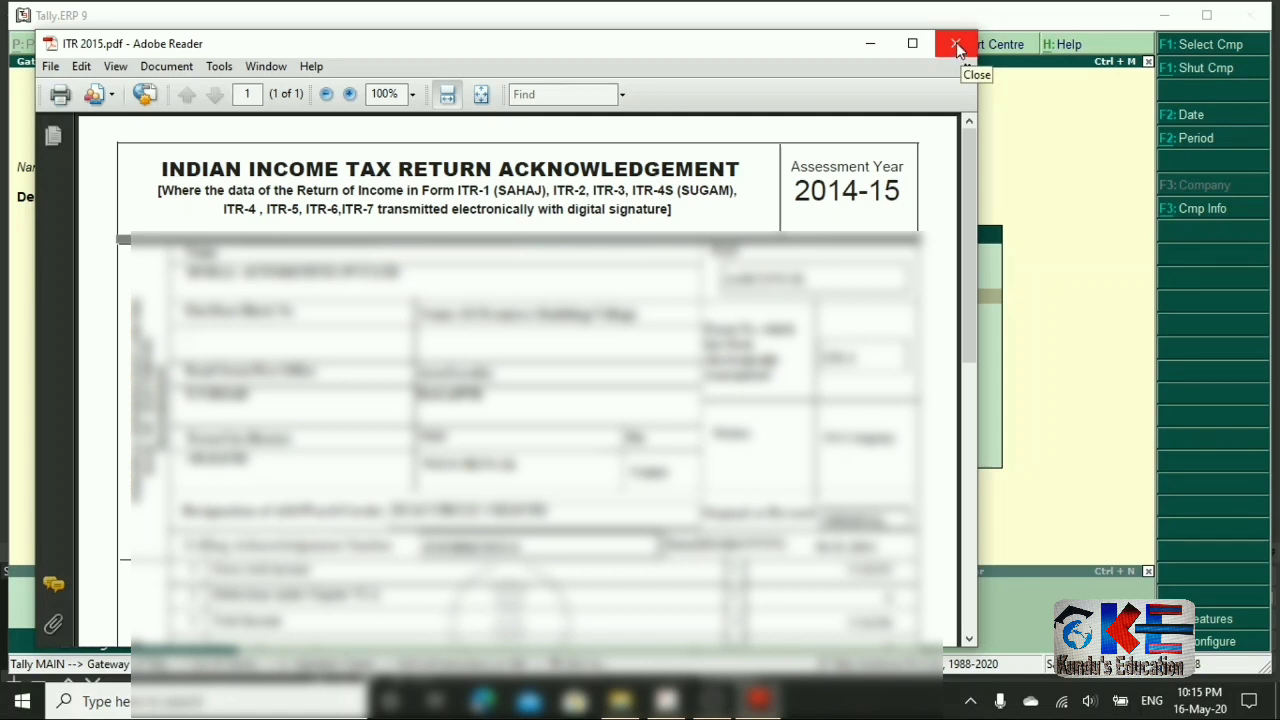
pyautogui.click(956, 42)
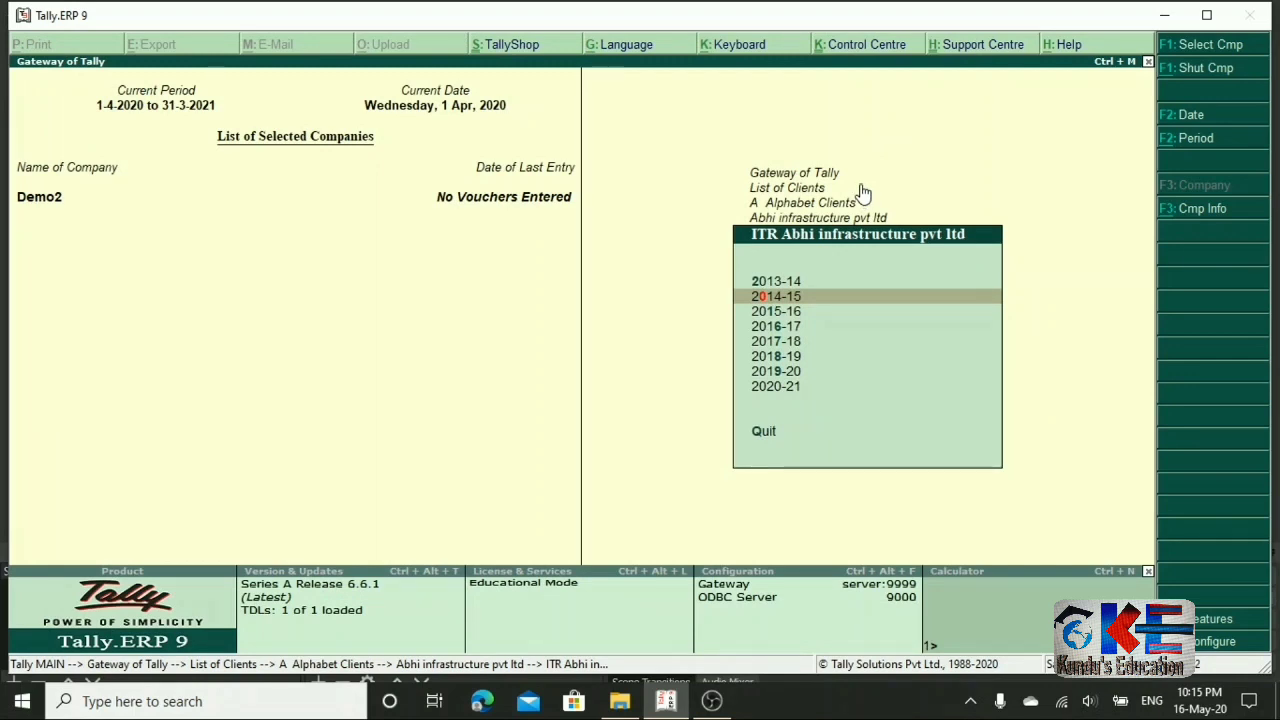
pyautogui.press('Down')
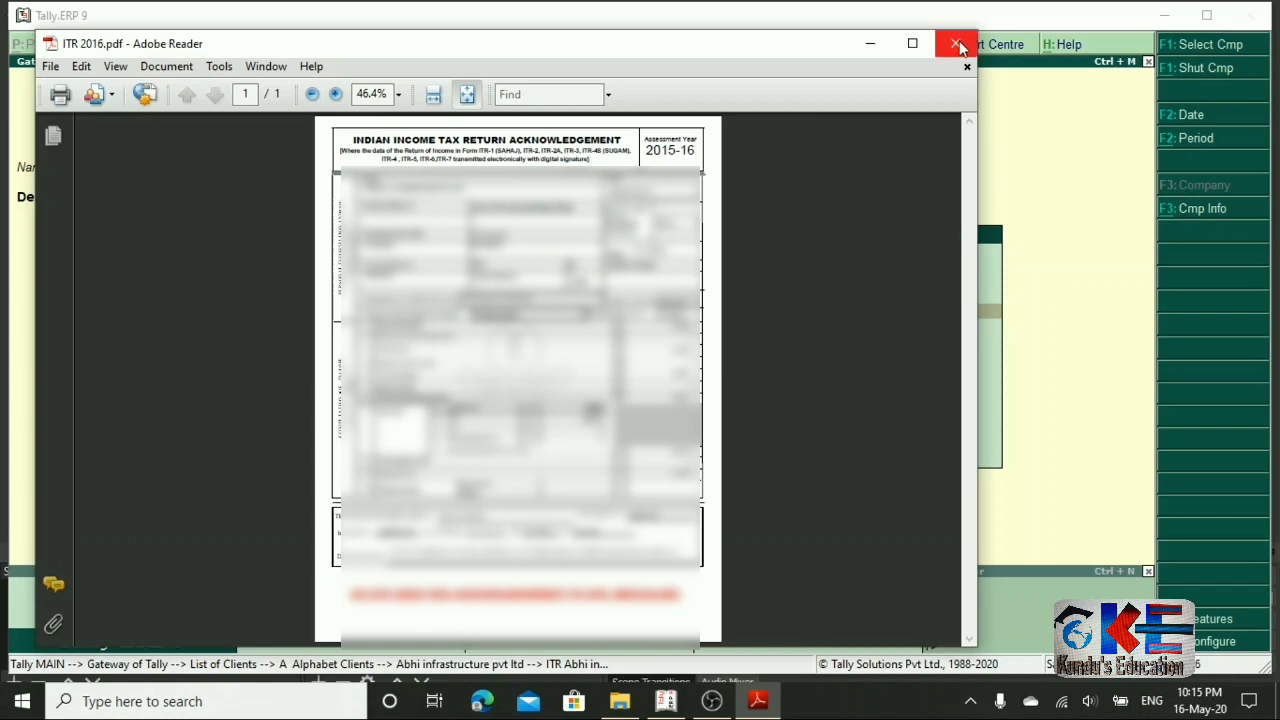
pyautogui.click(955, 43)
pyautogui.press('Down')
pyautogui.press('Down')
pyautogui.press('Down')
pyautogui.press('Down')
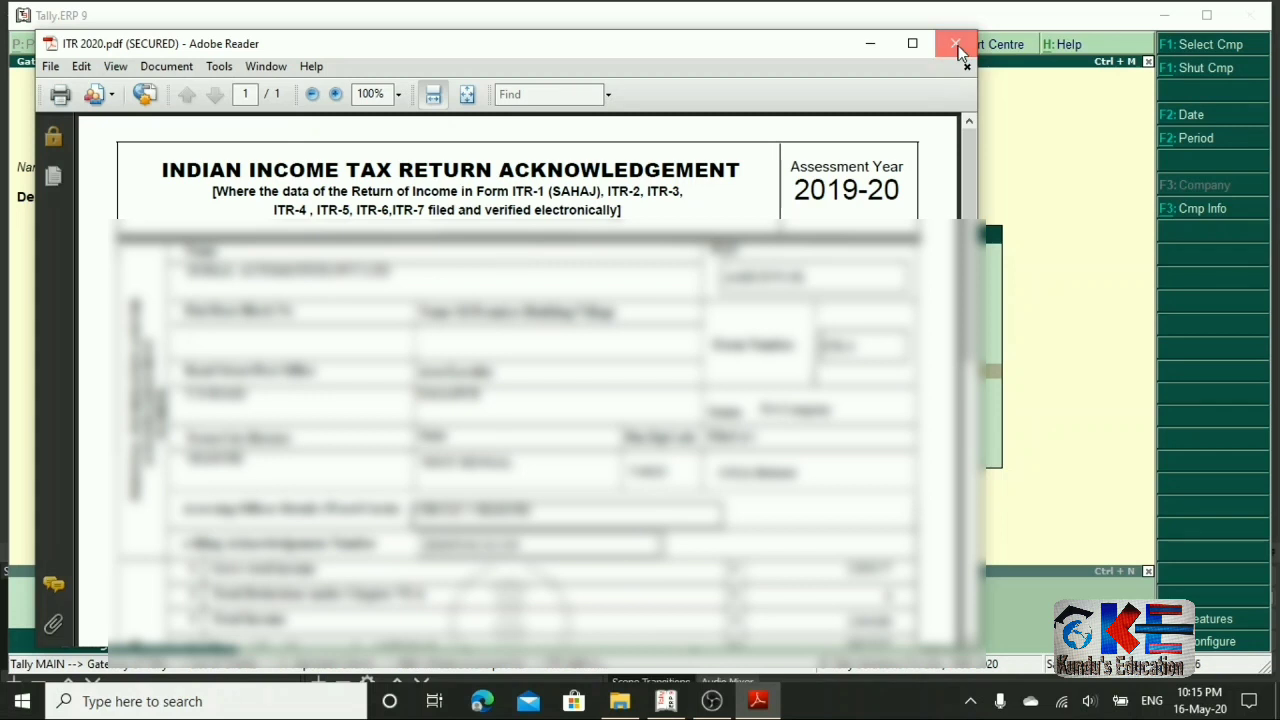
pyautogui.click(956, 44)
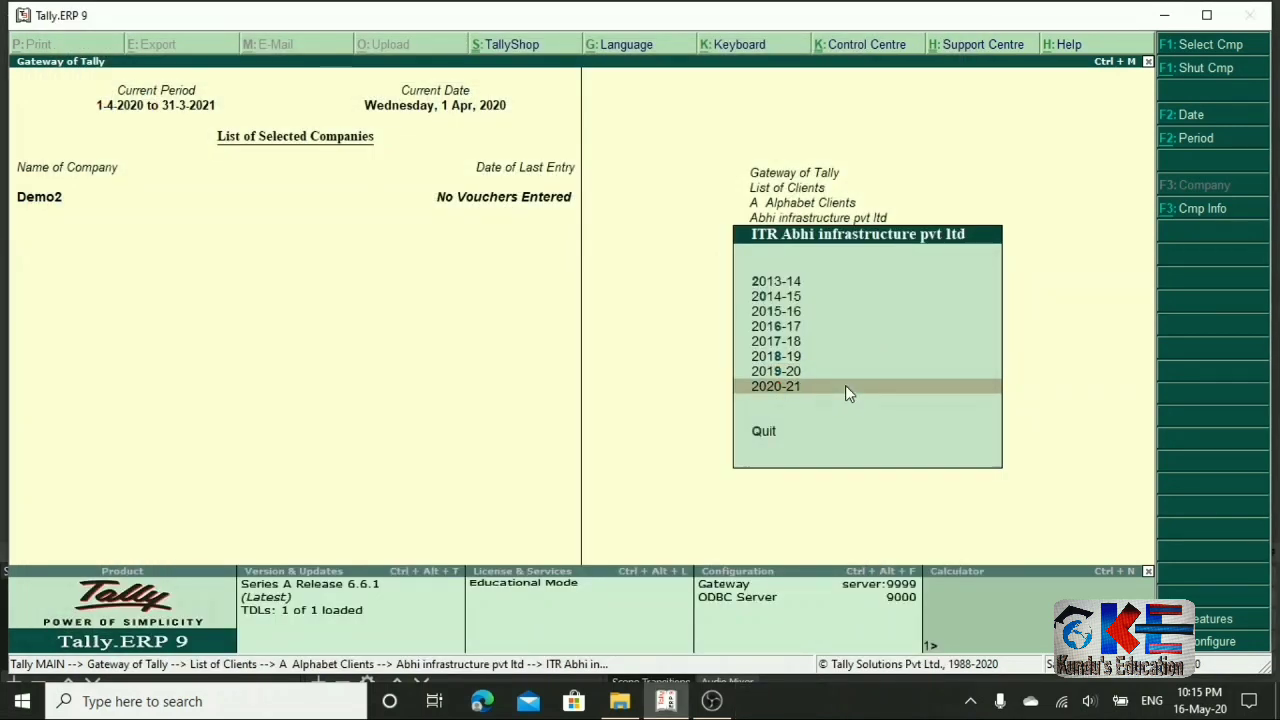
# Open the Statutory Audit Report year list, then return to the A Alphabet Clients list
pyautogui.press('Up')
pyautogui.press('Down')
pyautogui.press('Down')
pyautogui.press('Return')
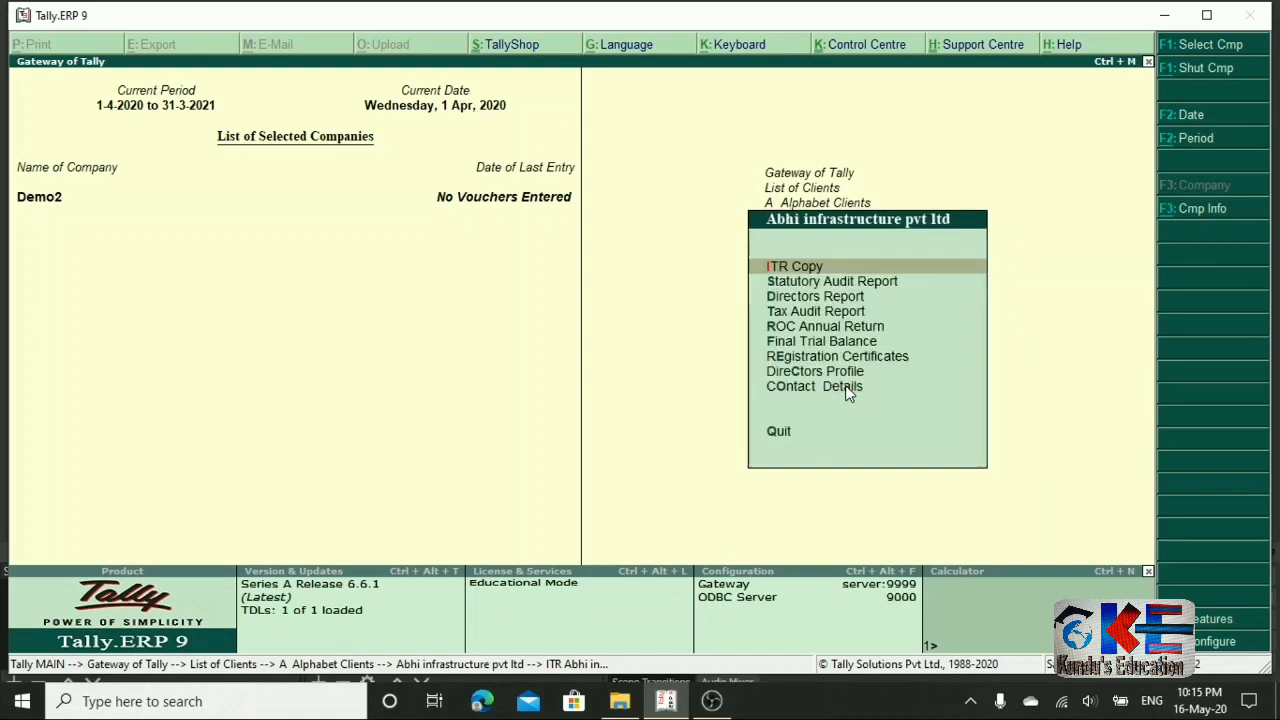
pyautogui.press('Down')
pyautogui.press('Return')
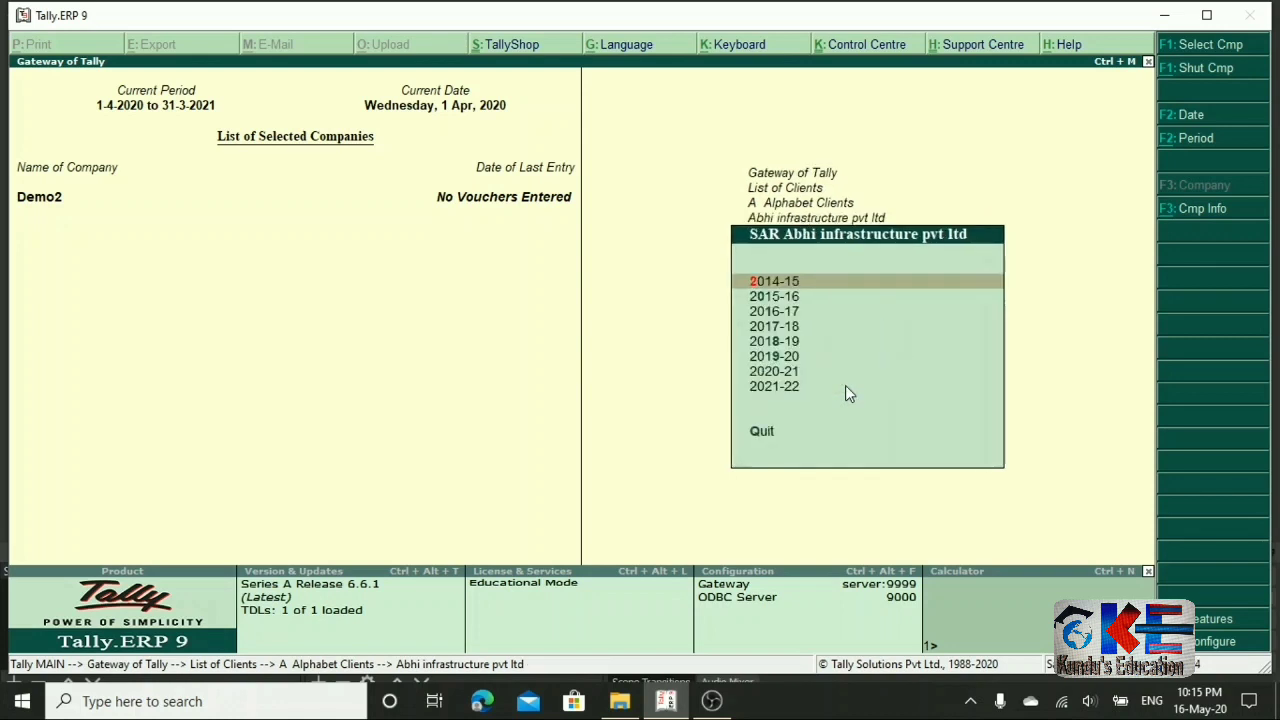
pyautogui.press('Escape')
pyautogui.press('Escape')
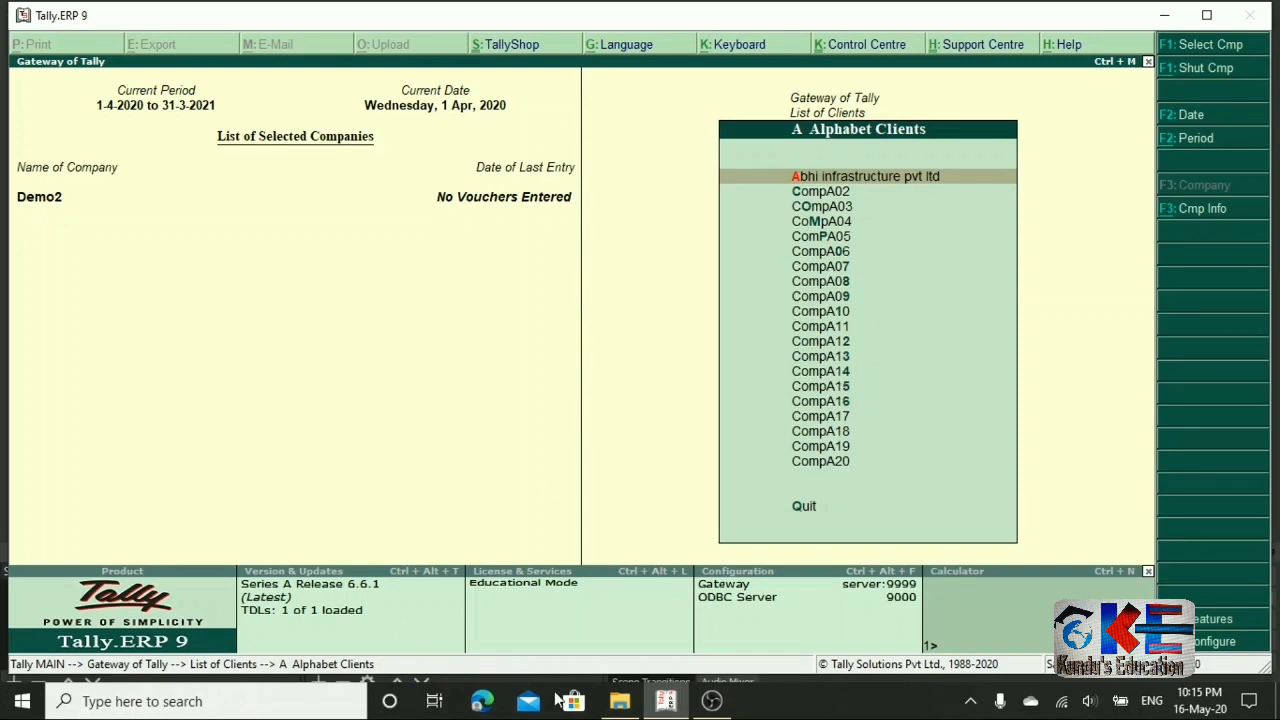
# Restore the ITR folder window and open Abhi's Infrastructure Pvt Ltd from the Company Profile folder
pyautogui.moveTo(616, 706)
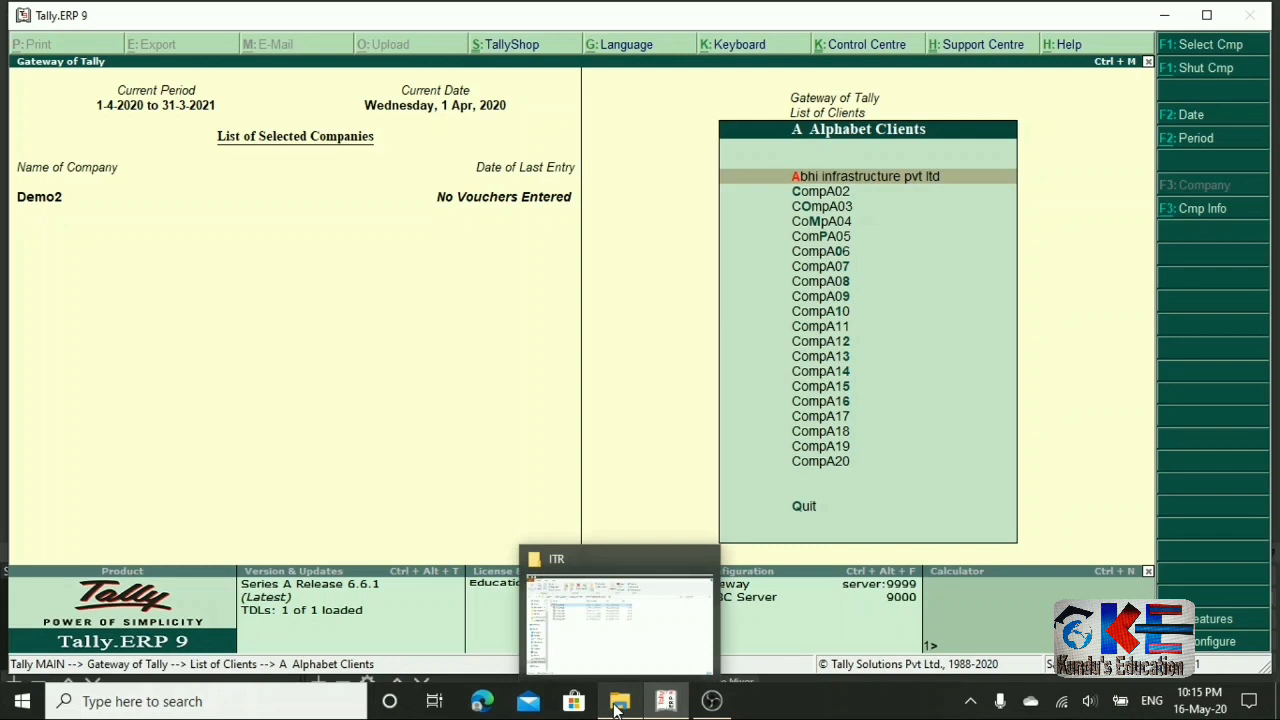
pyautogui.click(663, 656)
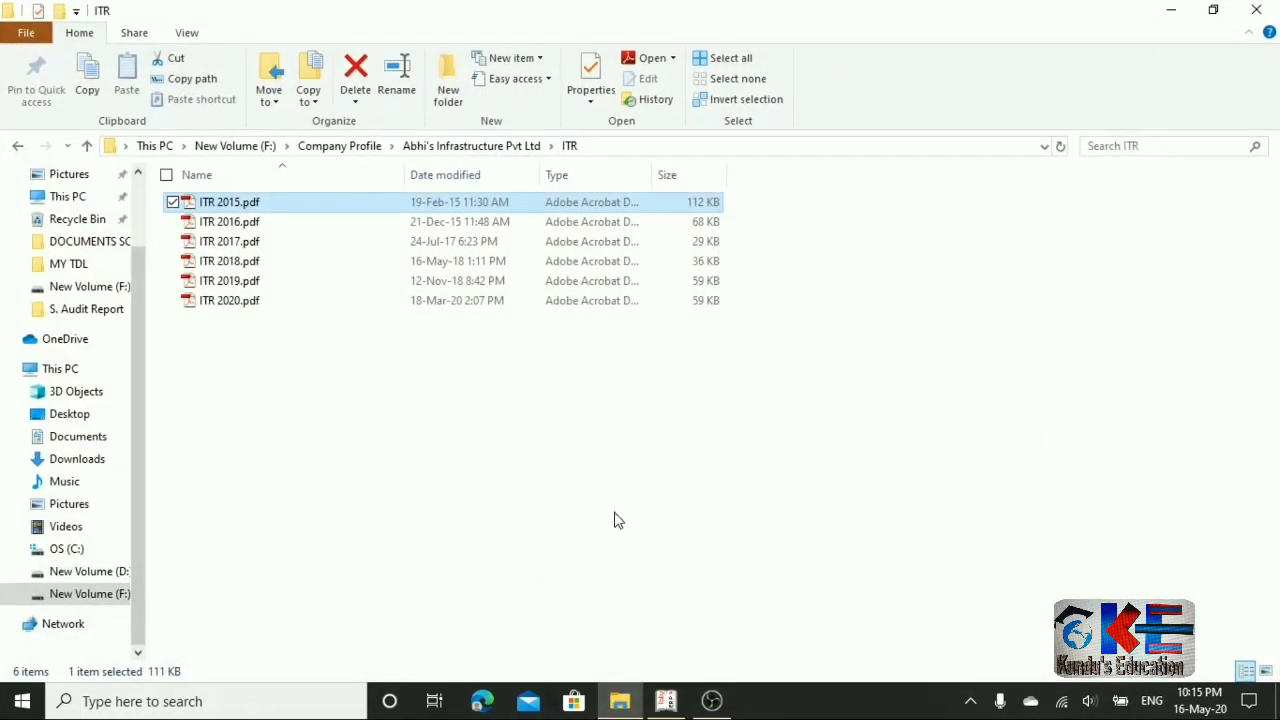
pyautogui.click(360, 148)
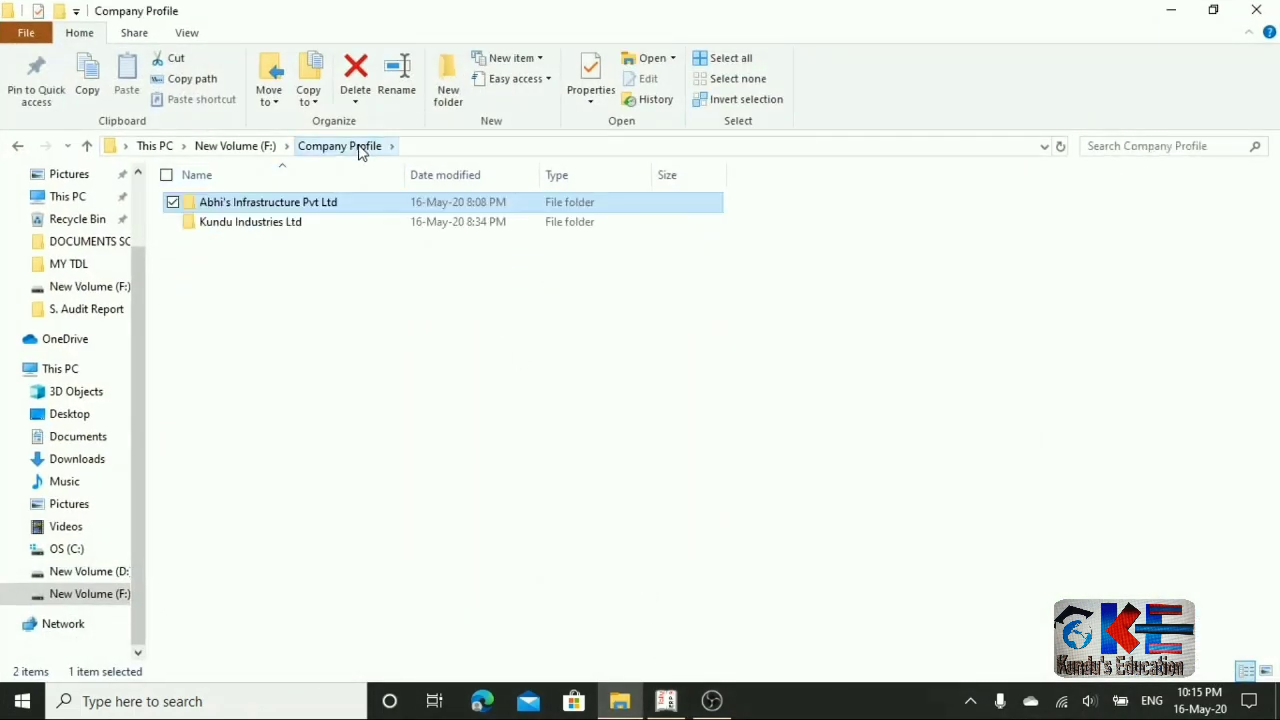
pyautogui.doubleClick(295, 207)
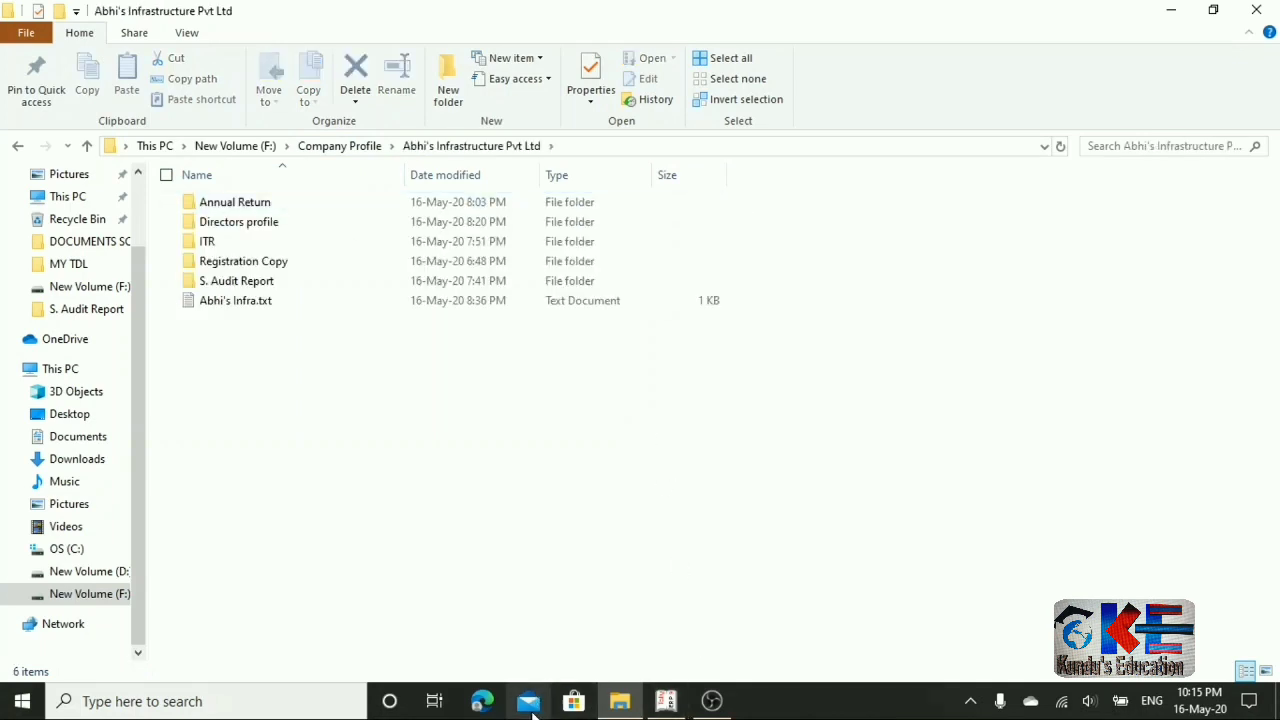
pyautogui.click(620, 701)
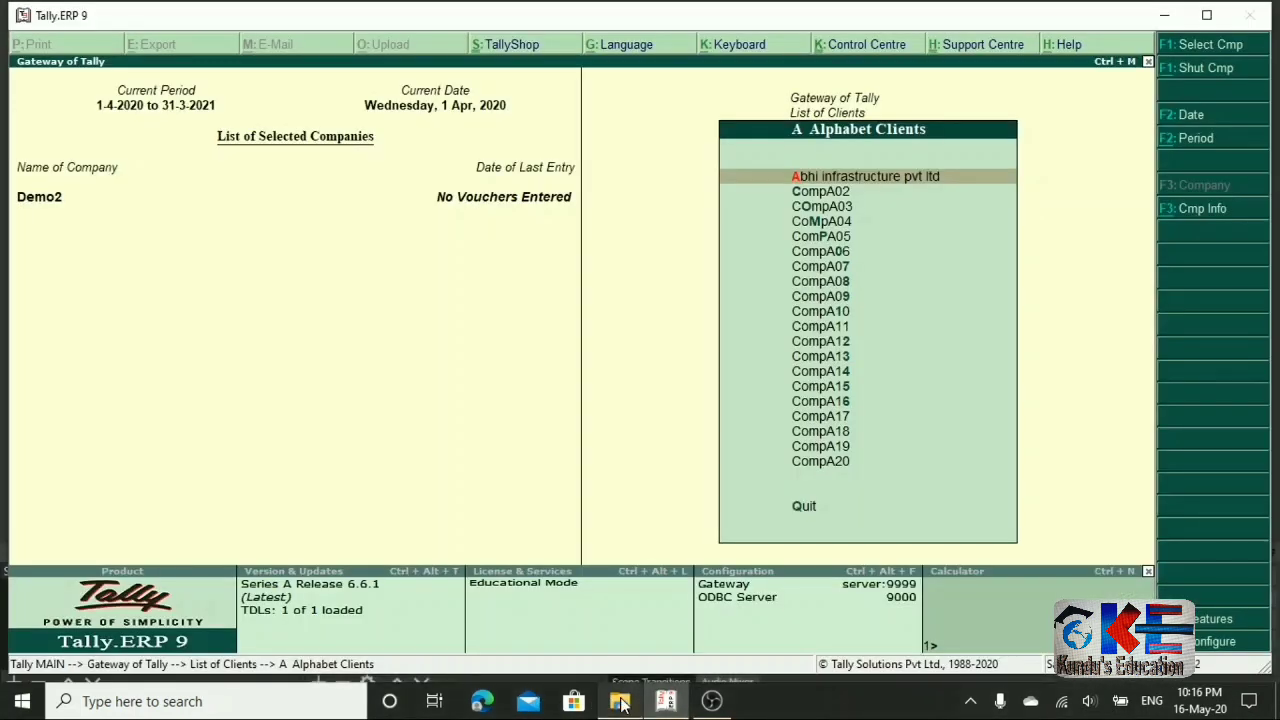
pyautogui.click(620, 701)
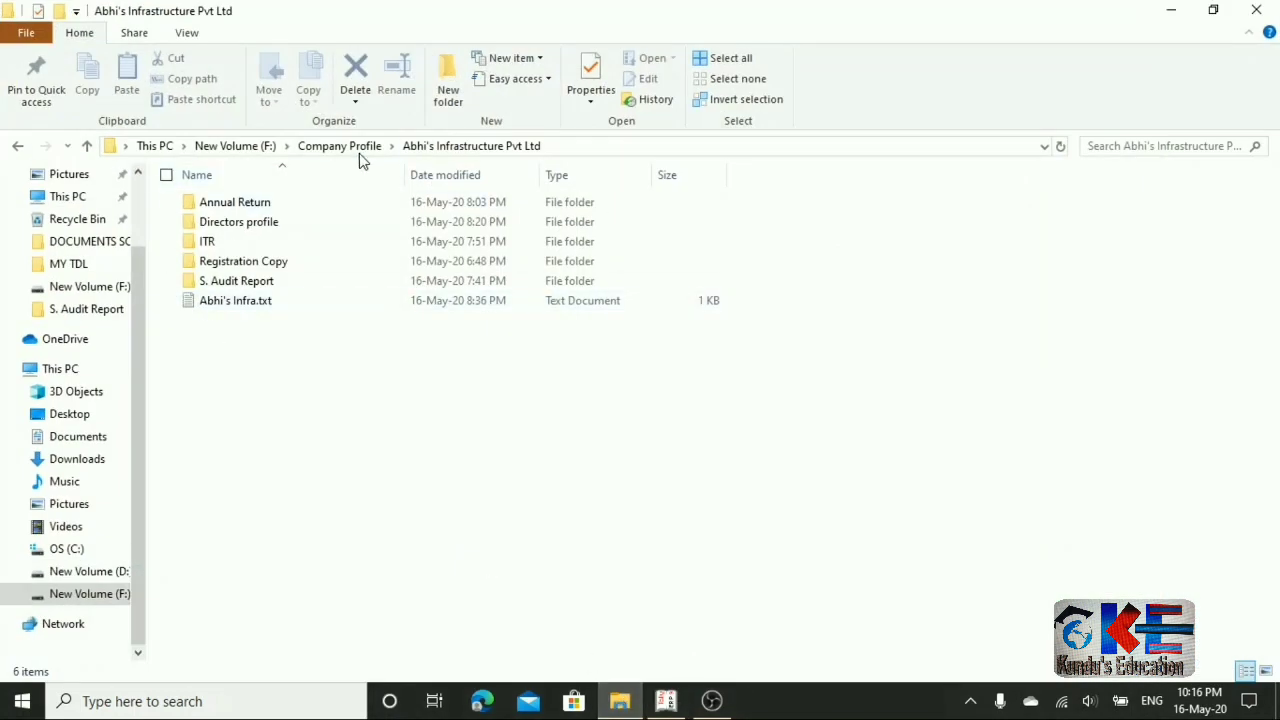
# Go up to drive F and choose Open with for the CA Firm Client Management TDL file
pyautogui.click(352, 146)
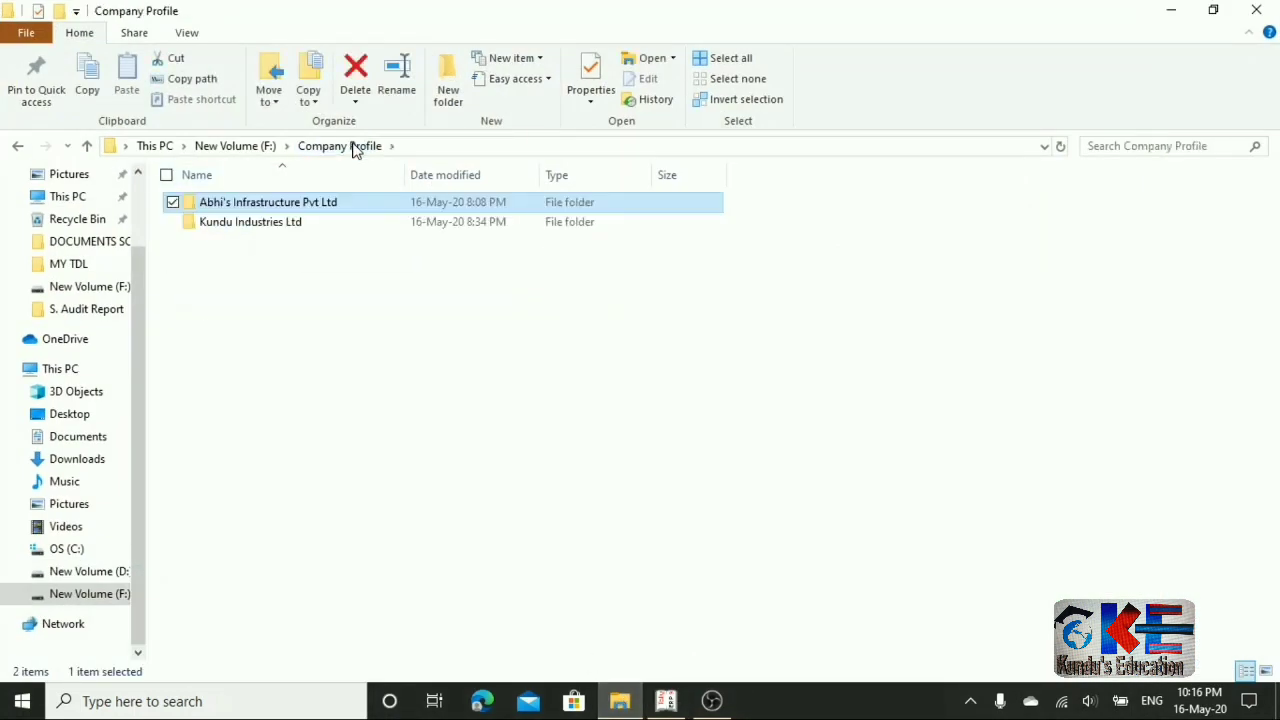
pyautogui.click(239, 148)
pyautogui.click(249, 268)
pyautogui.rightClick(249, 268)
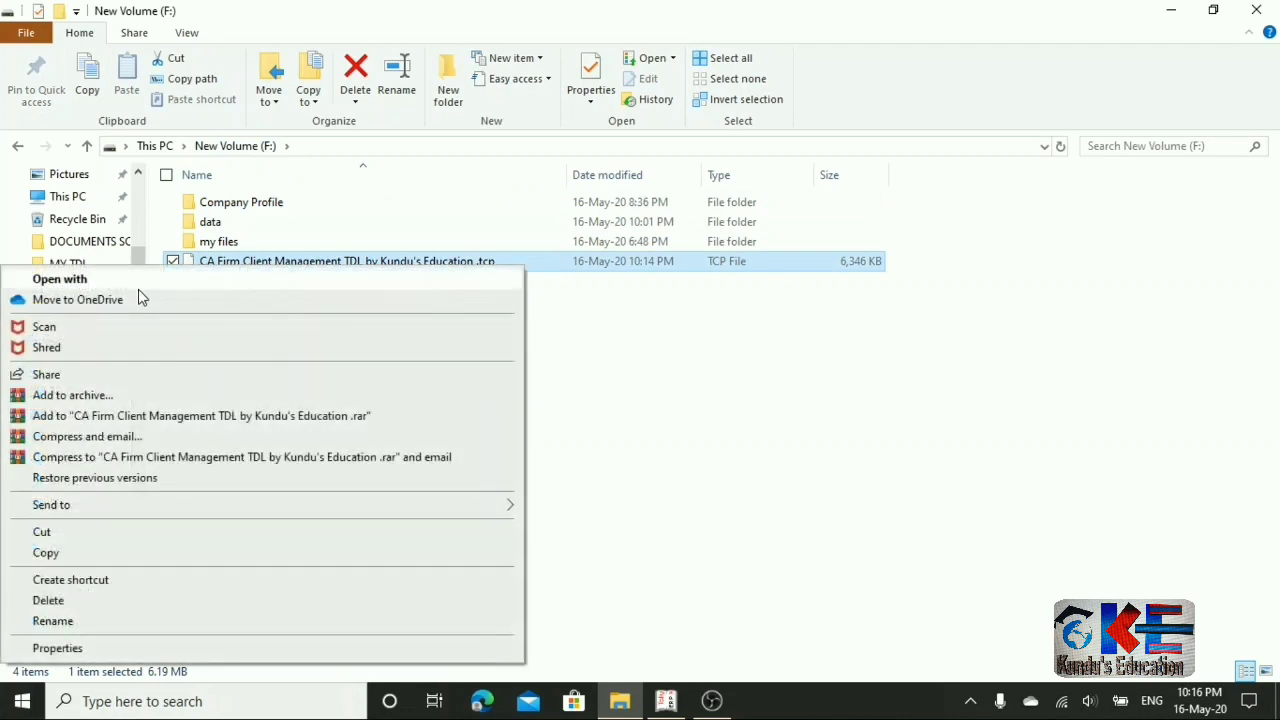
pyautogui.click(136, 282)
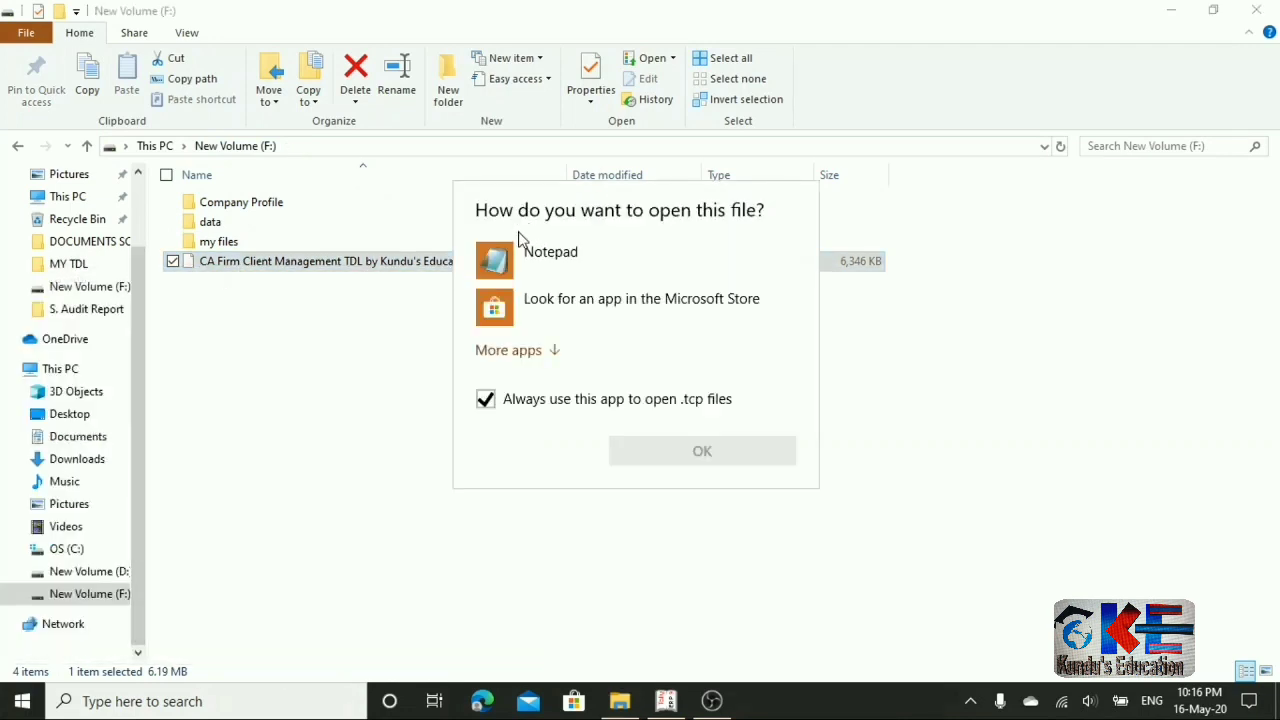
# Open the TDL file in Notepad and search it for 'abhi'
pyautogui.click(530, 255)
pyautogui.click(668, 460)
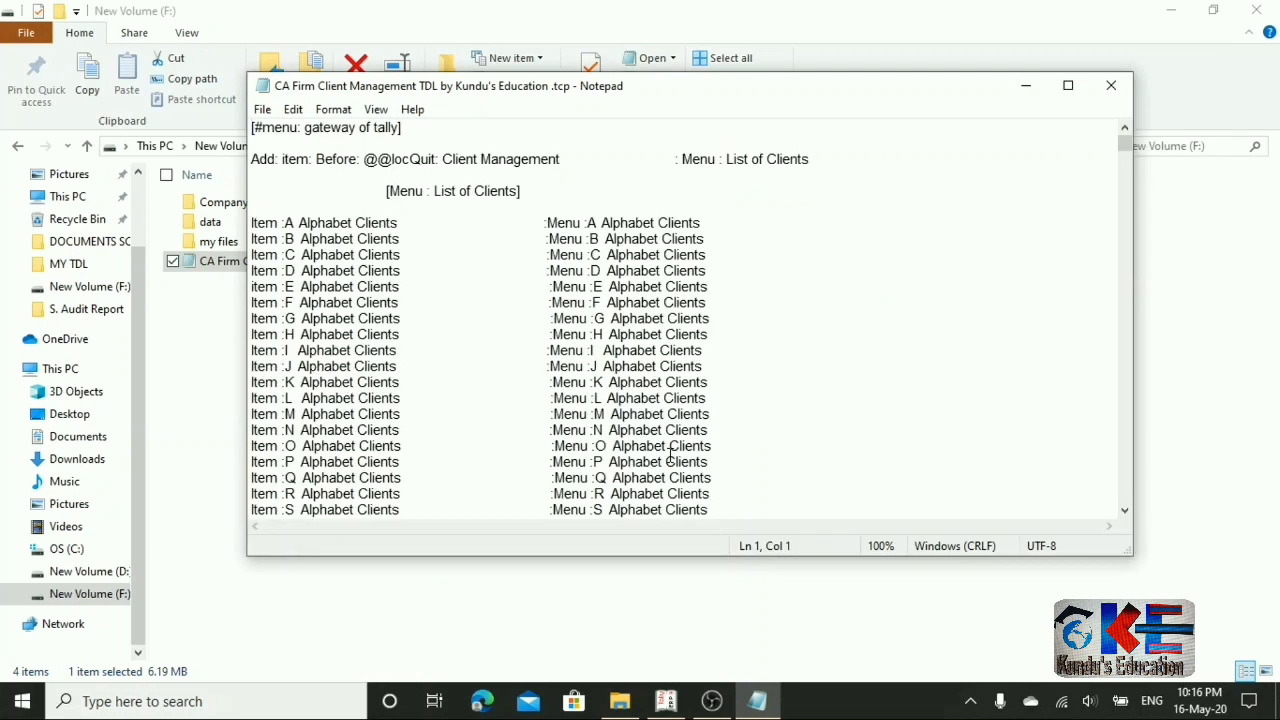
pyautogui.click(263, 110)
pyautogui.moveTo(293, 110)
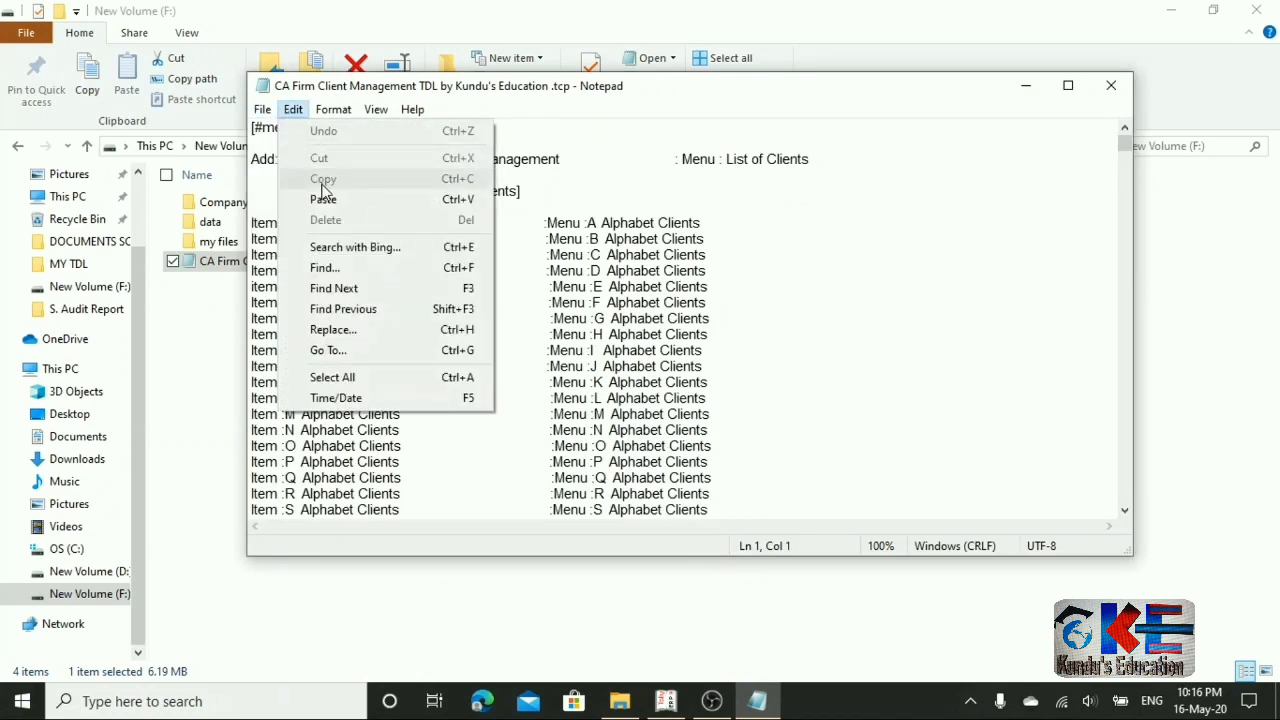
pyautogui.click(326, 272)
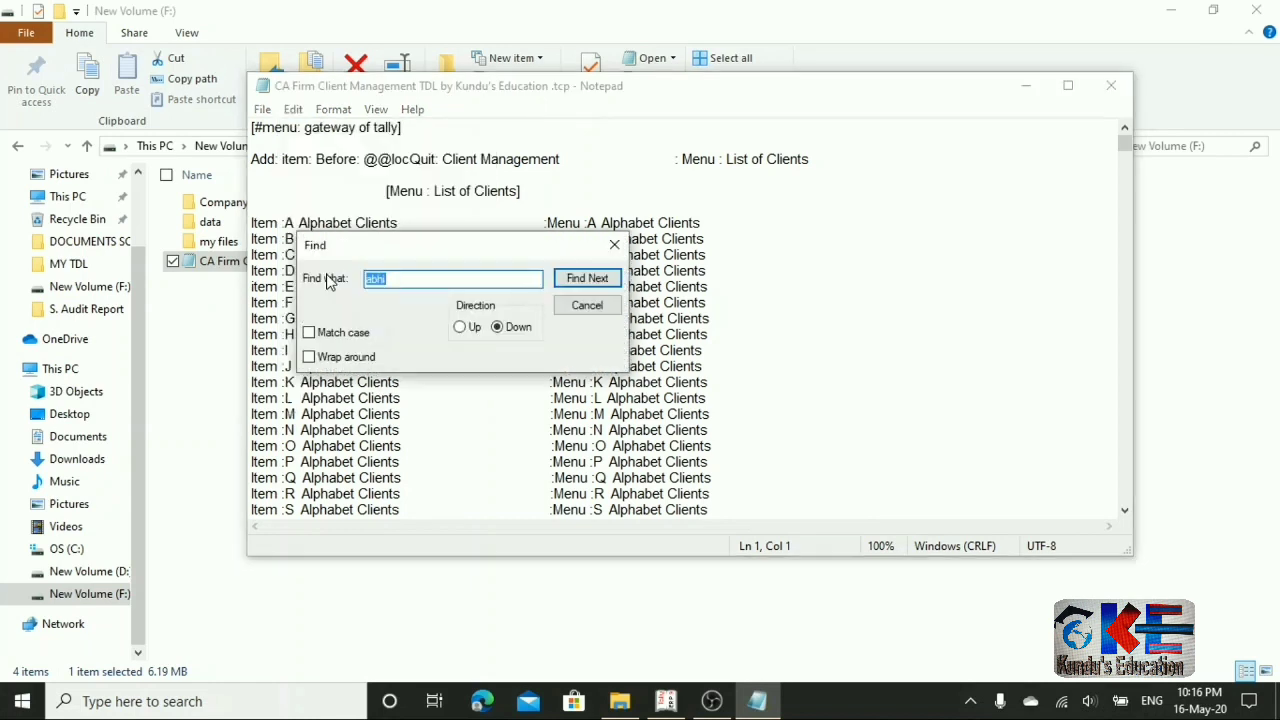
pyautogui.click(582, 280)
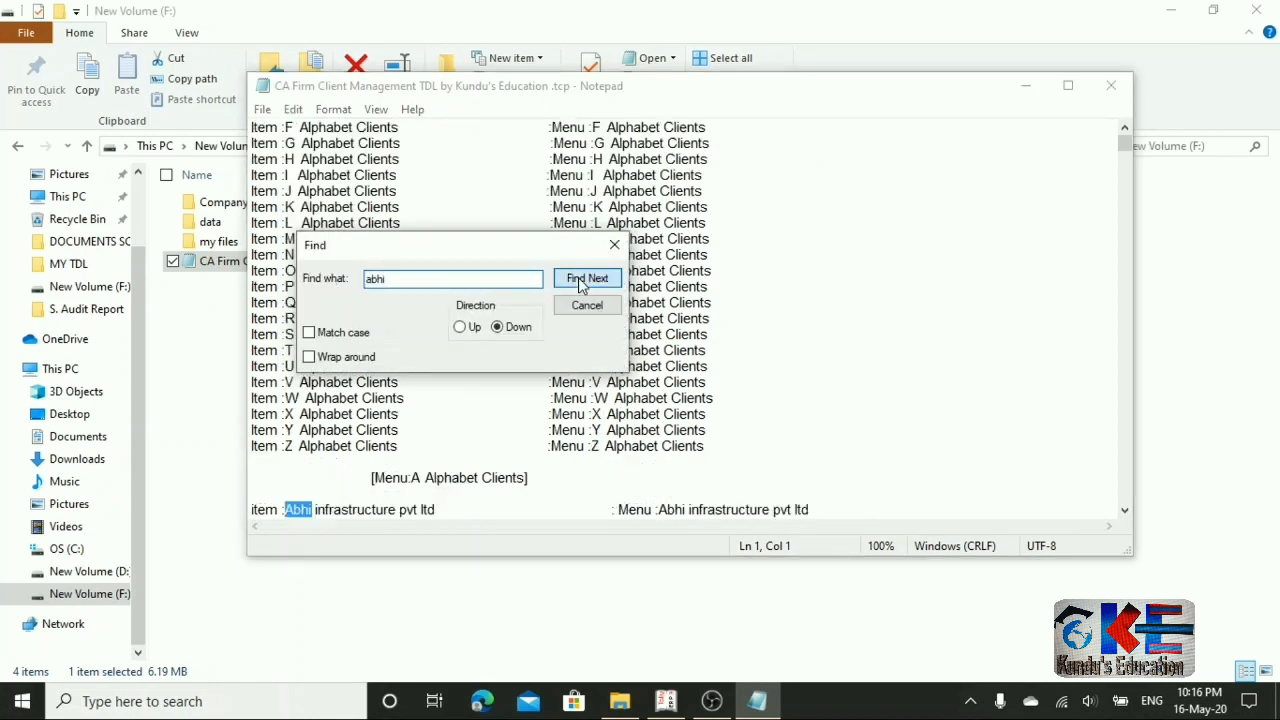
# Jump to the next 'abhi' matches and scroll down to the Abhi infrastructure ITR and SAR menu blocks
pyautogui.moveTo(555, 245); pyautogui.dragTo(1001, 230)
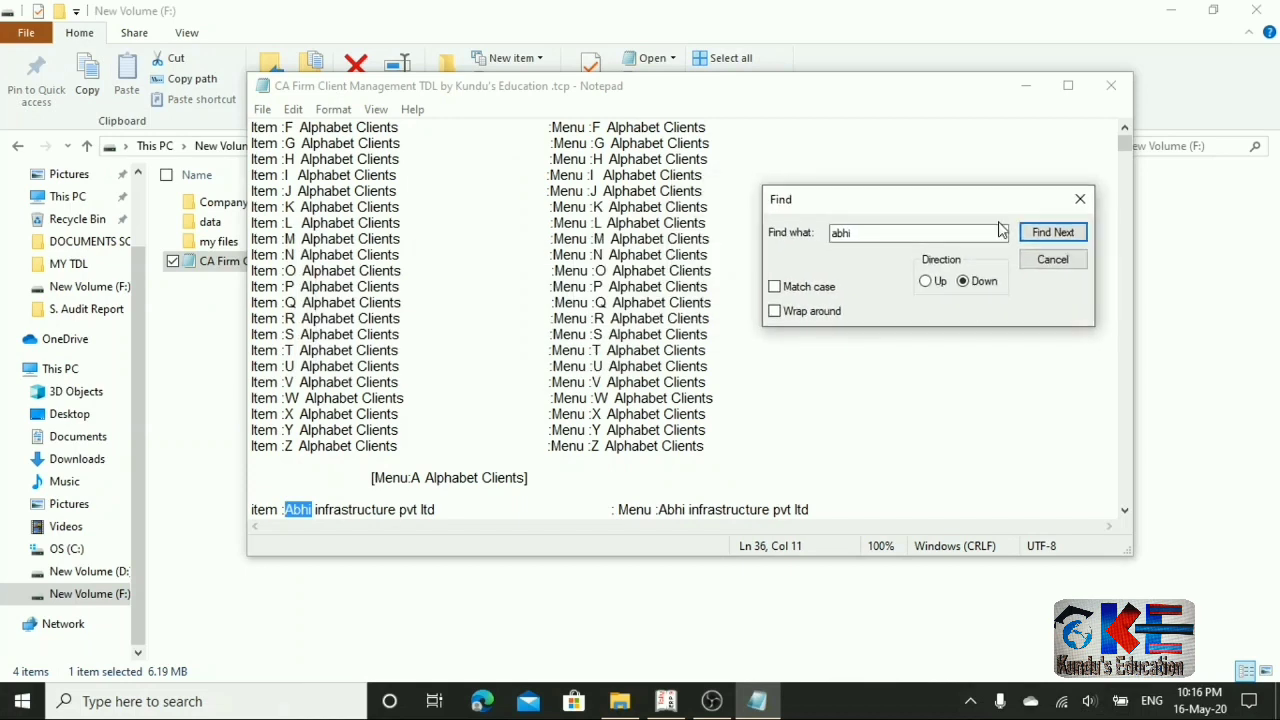
pyautogui.scroll(-3, 510, 400)
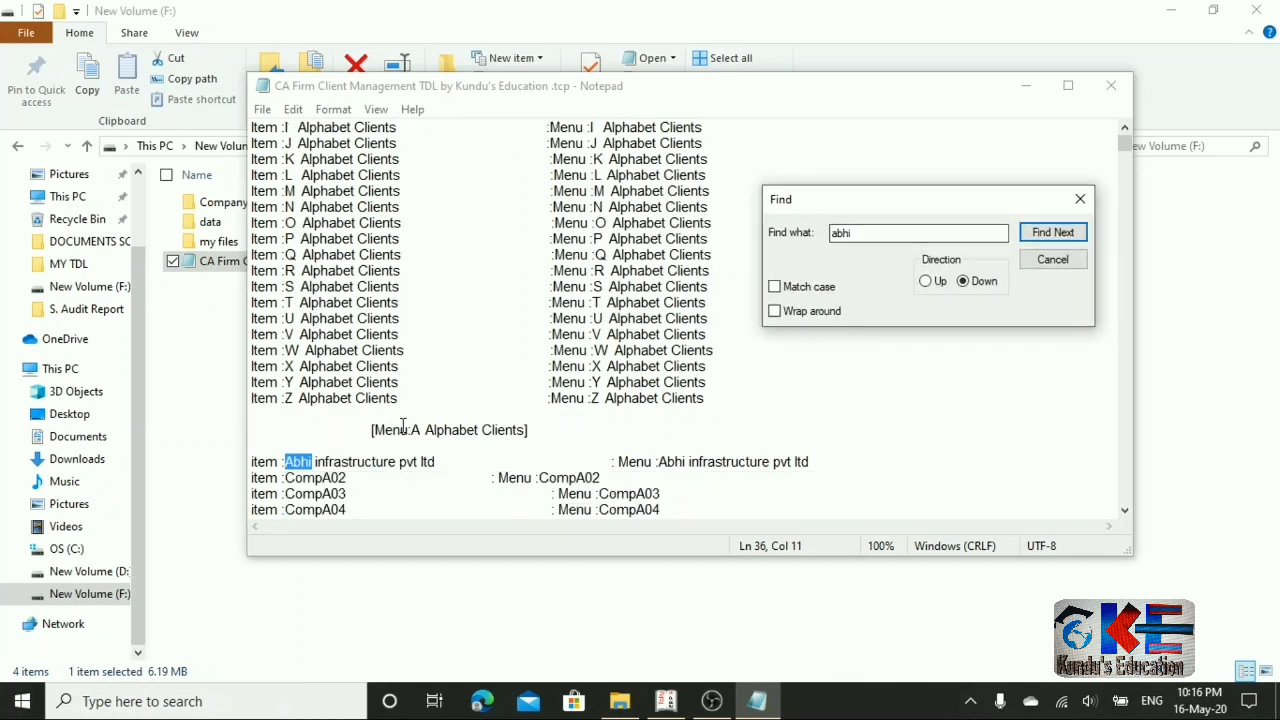
pyautogui.click(1053, 232)
pyautogui.click(1055, 236)
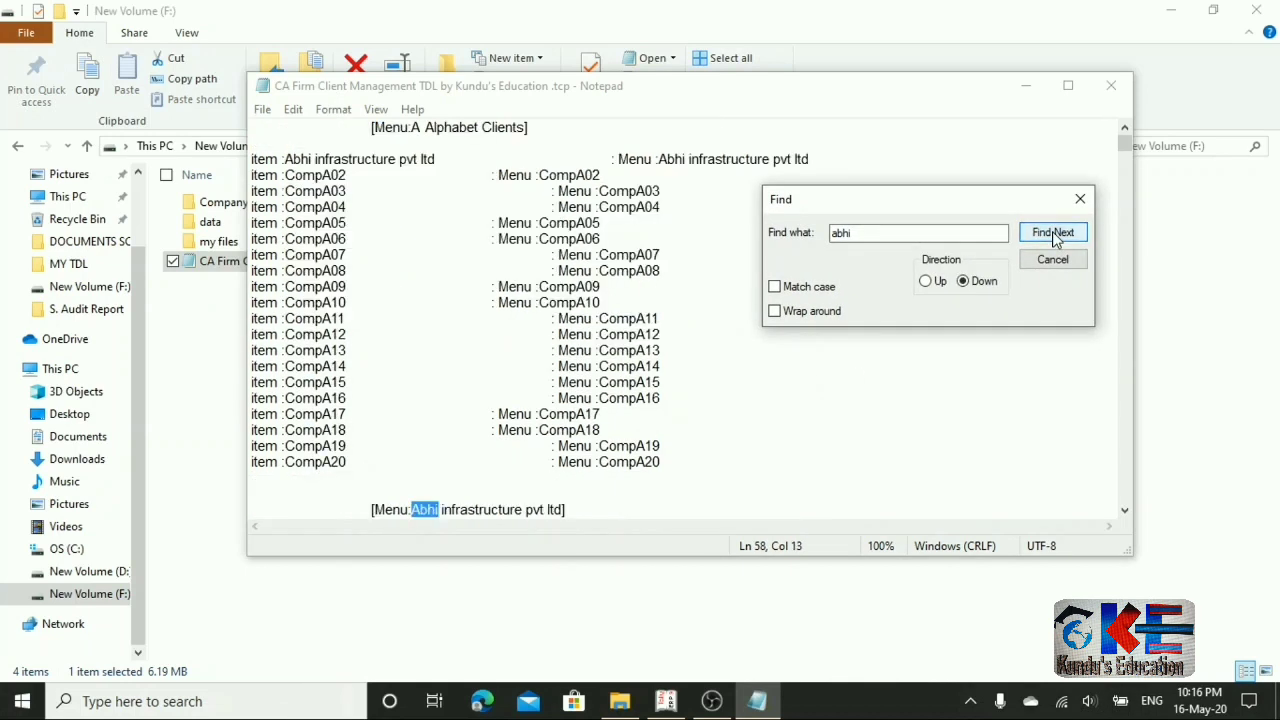
pyautogui.scroll(-2, 753, 470)
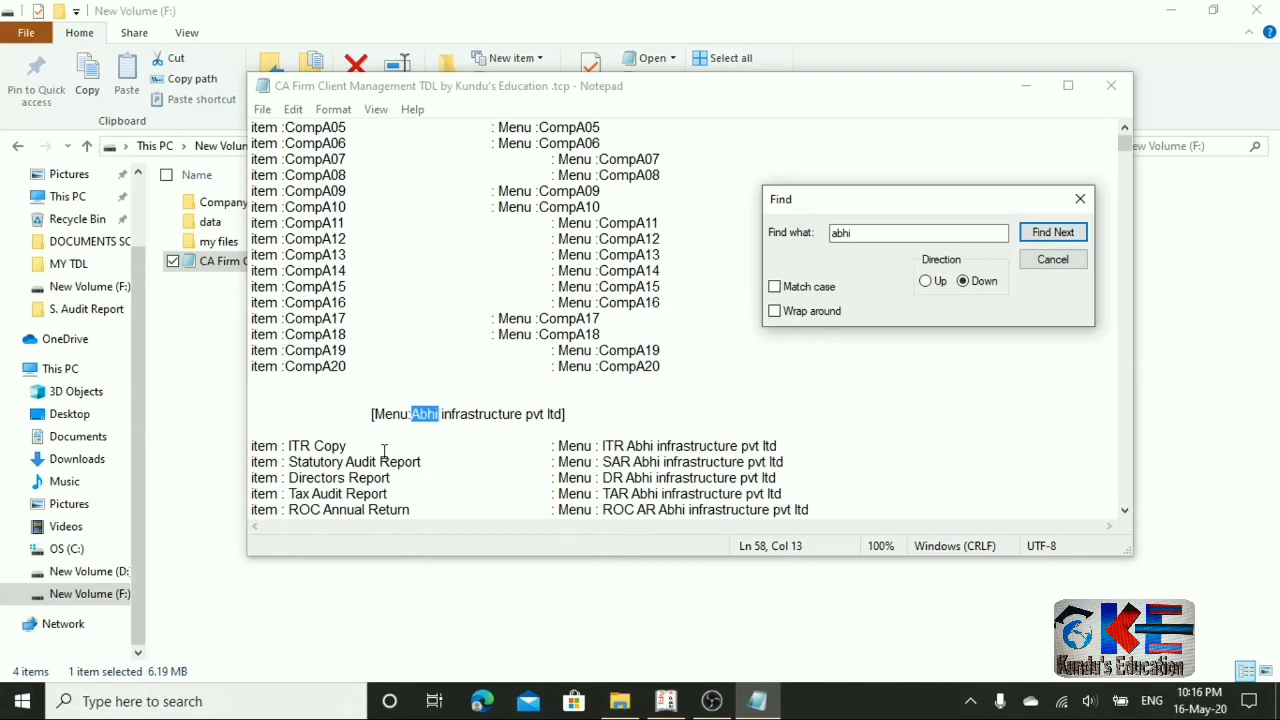
pyautogui.scroll(-4, 449, 431)
pyautogui.scroll(-3, 606, 412)
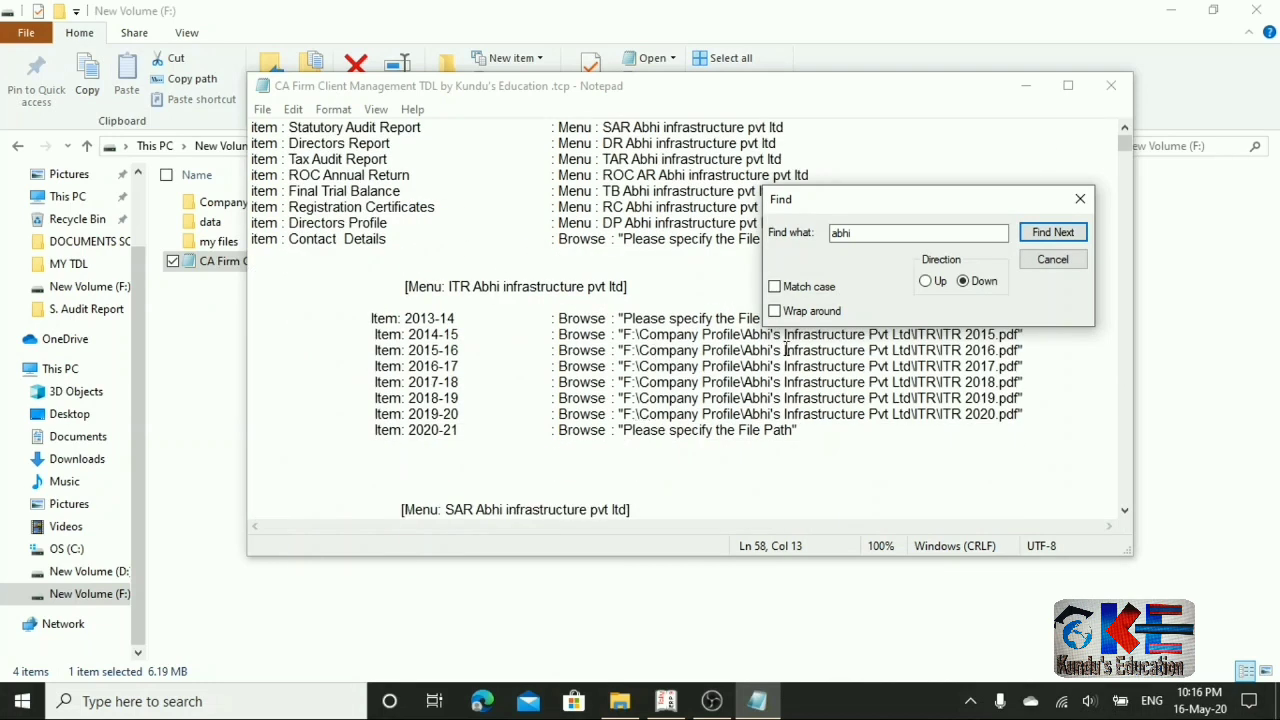
pyautogui.scroll(-4, 598, 404)
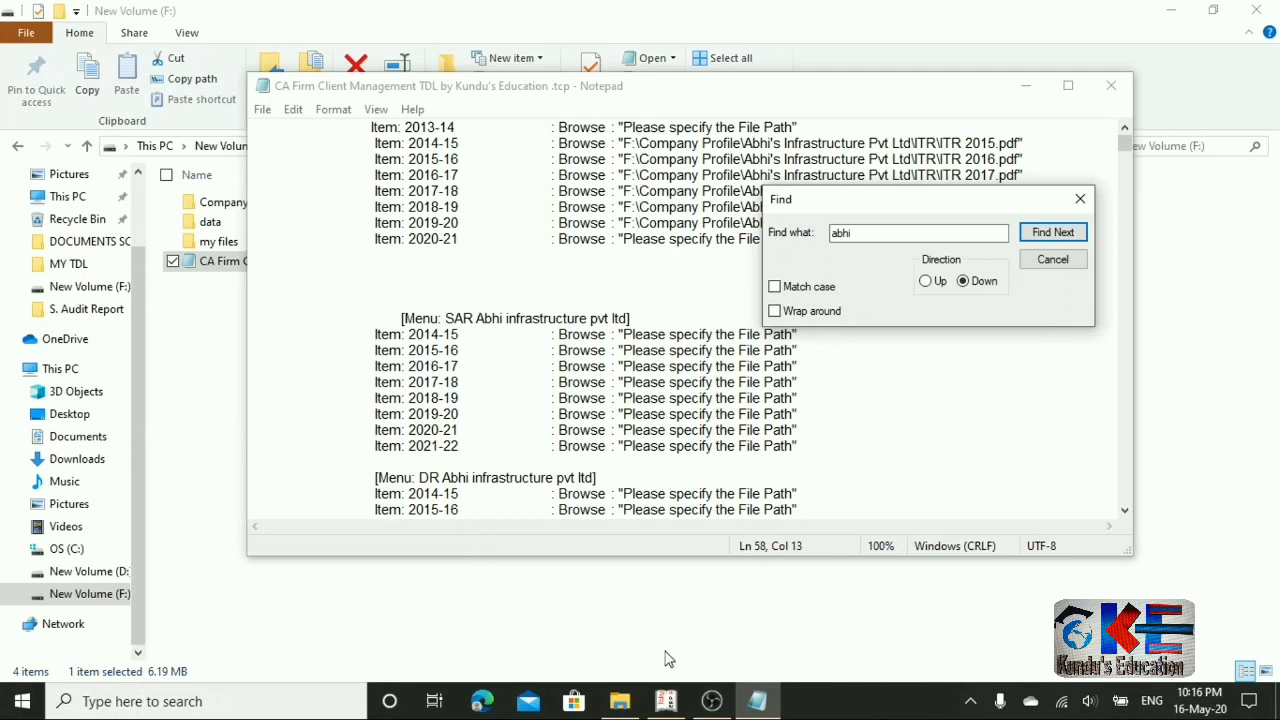
pyautogui.click(620, 701)
# Copy the full path of SAR_FY 2015.pdf from its Security properties in the S. Audit Report folder
pyautogui.doubleClick(258, 202)
pyautogui.doubleClick(257, 203)
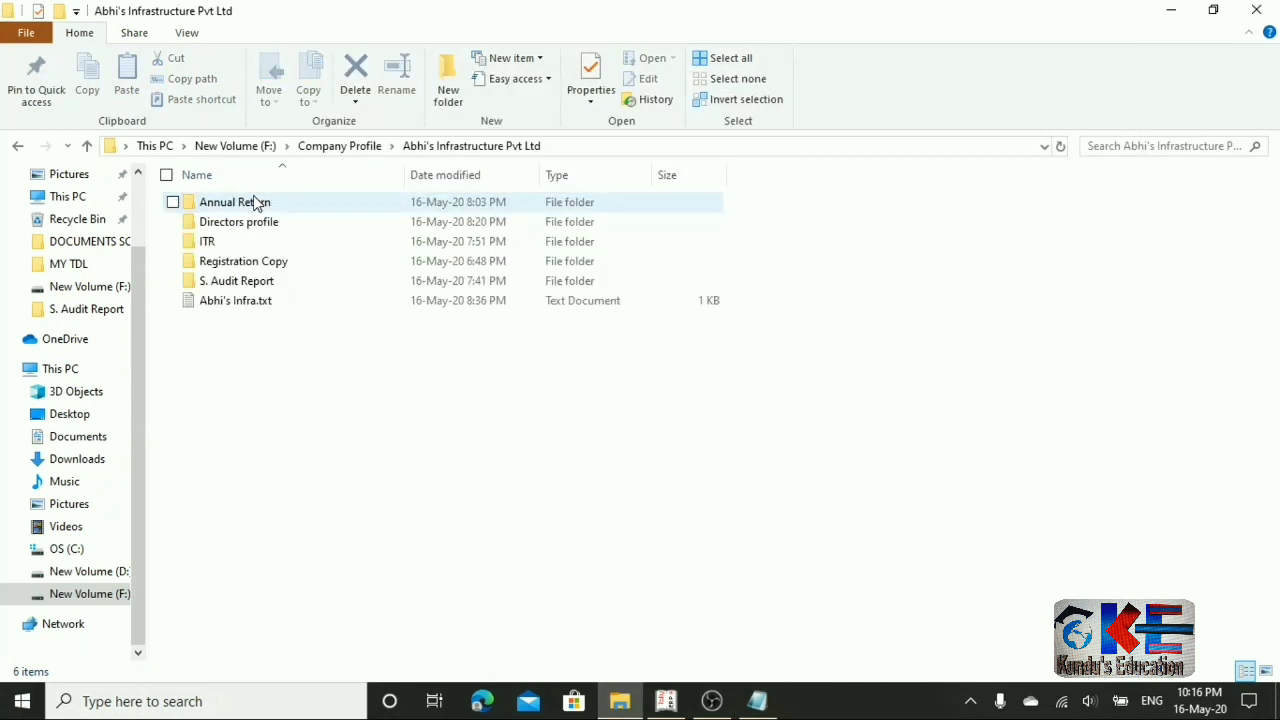
pyautogui.doubleClick(238, 281)
pyautogui.rightClick(305, 201)
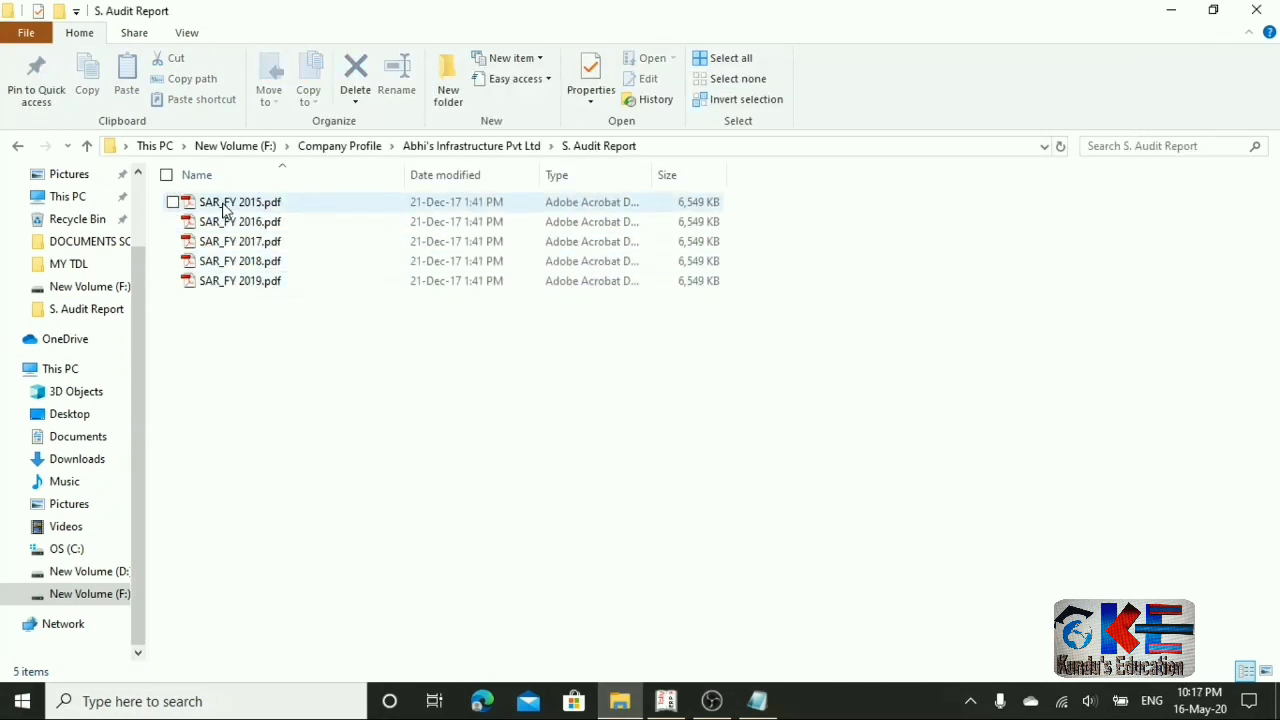
pyautogui.click(251, 314)
pyautogui.rightClick(305, 201)
pyautogui.click(57, 647)
pyautogui.click(334, 251)
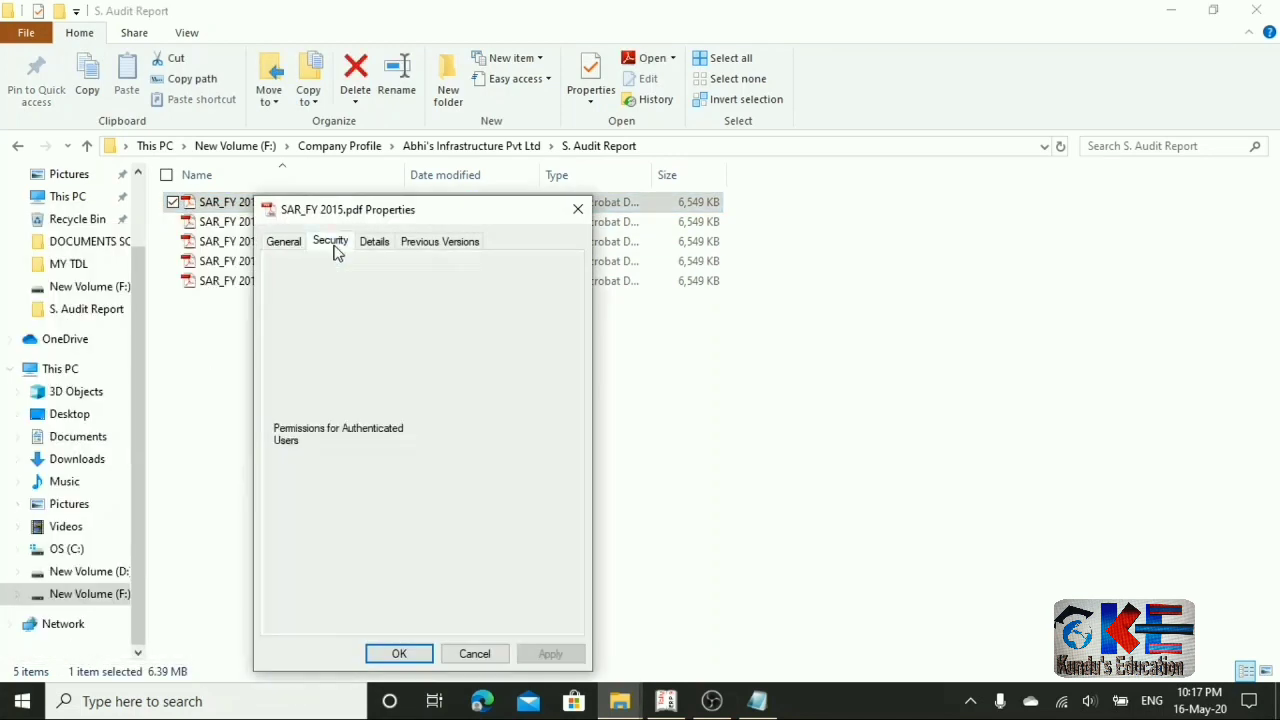
pyautogui.moveTo(393, 266); pyautogui.dragTo(606, 266)
pyautogui.hotkey('ctrl', 'c')
pyautogui.press('Escape')
# Paste the SAR_FY 2015.pdf path over the 2014-15, 2015-16 and 2016-17 SAR placeholders
pyautogui.click(757, 701)
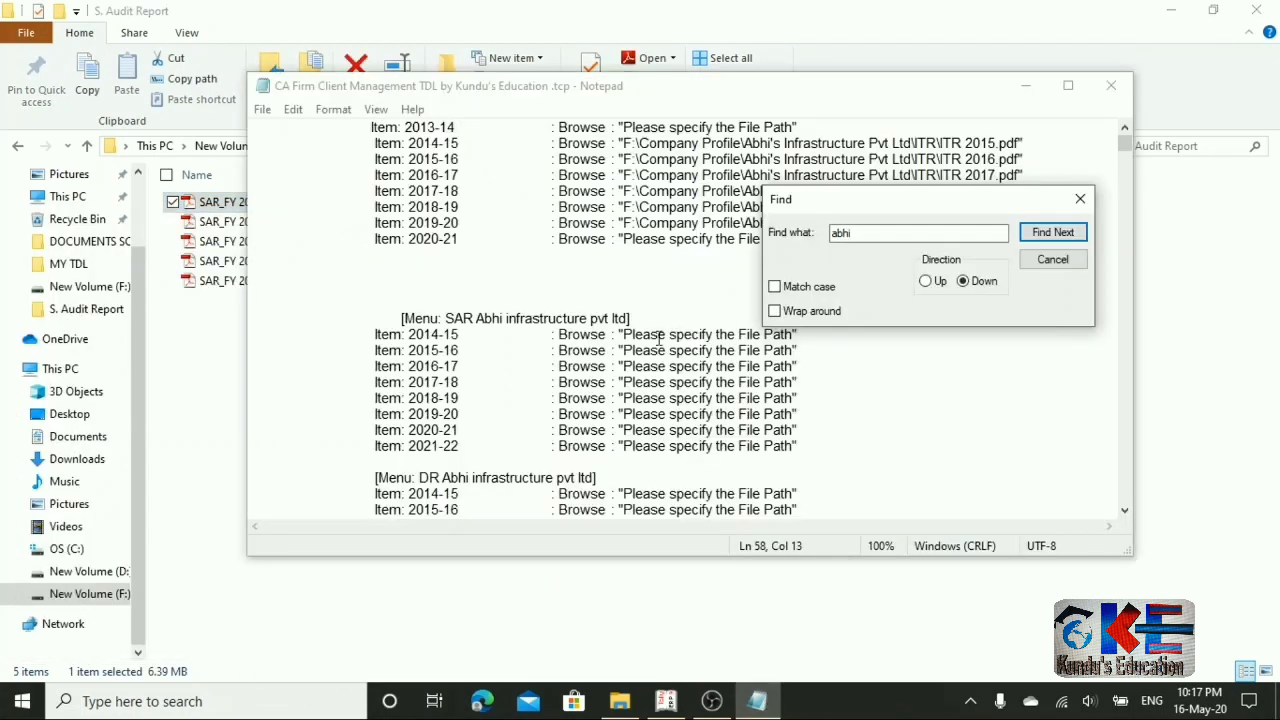
pyautogui.click(624, 335)
pyautogui.moveTo(624, 335); pyautogui.dragTo(790, 336)
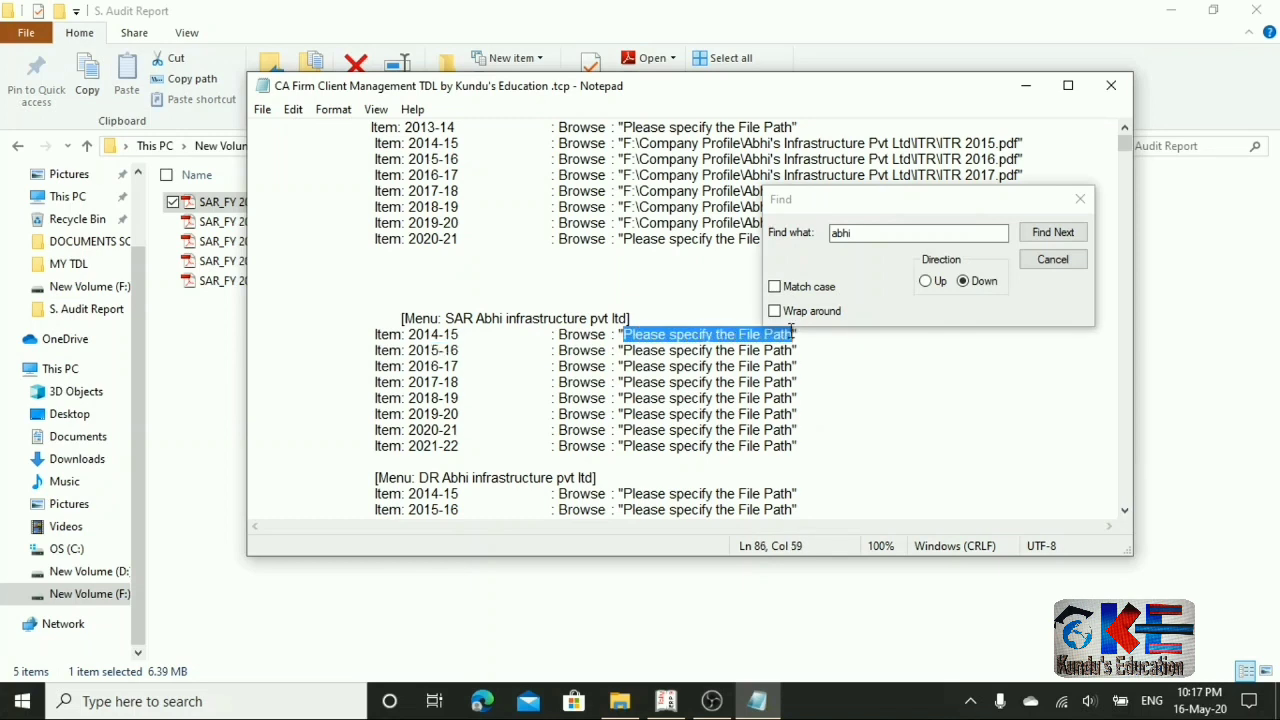
pyautogui.hotkey('ctrl', 'v')
pyautogui.moveTo(945, 199); pyautogui.dragTo(1030, 88)
pyautogui.moveTo(614, 352); pyautogui.dragTo(787, 352)
pyautogui.hotkey('ctrl', 'v')
pyautogui.moveTo(615, 366); pyautogui.dragTo(785, 366)
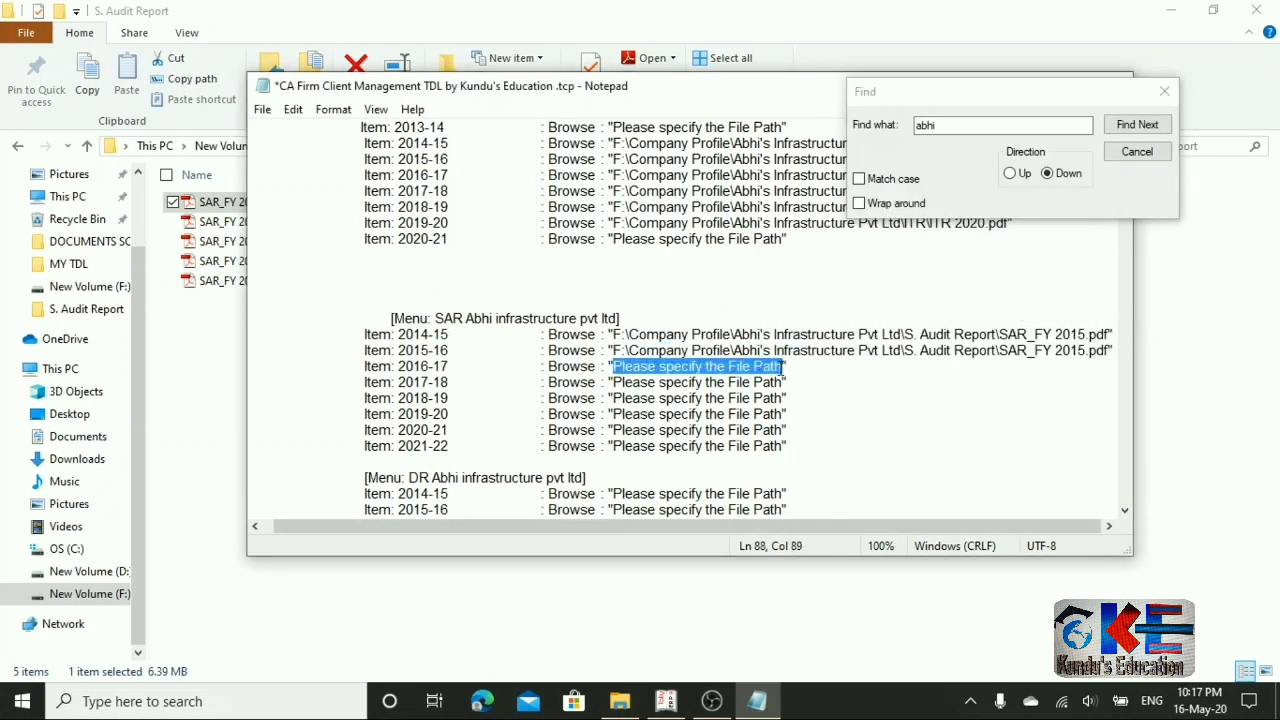
pyautogui.hotkey('ctrl', 'v')
# Paste the same path over the 2017-18, 2018-19 and 2019-20 SAR placeholders
pyautogui.moveTo(614, 382); pyautogui.dragTo(770, 389)
pyautogui.hotkey('ctrl', 'v')
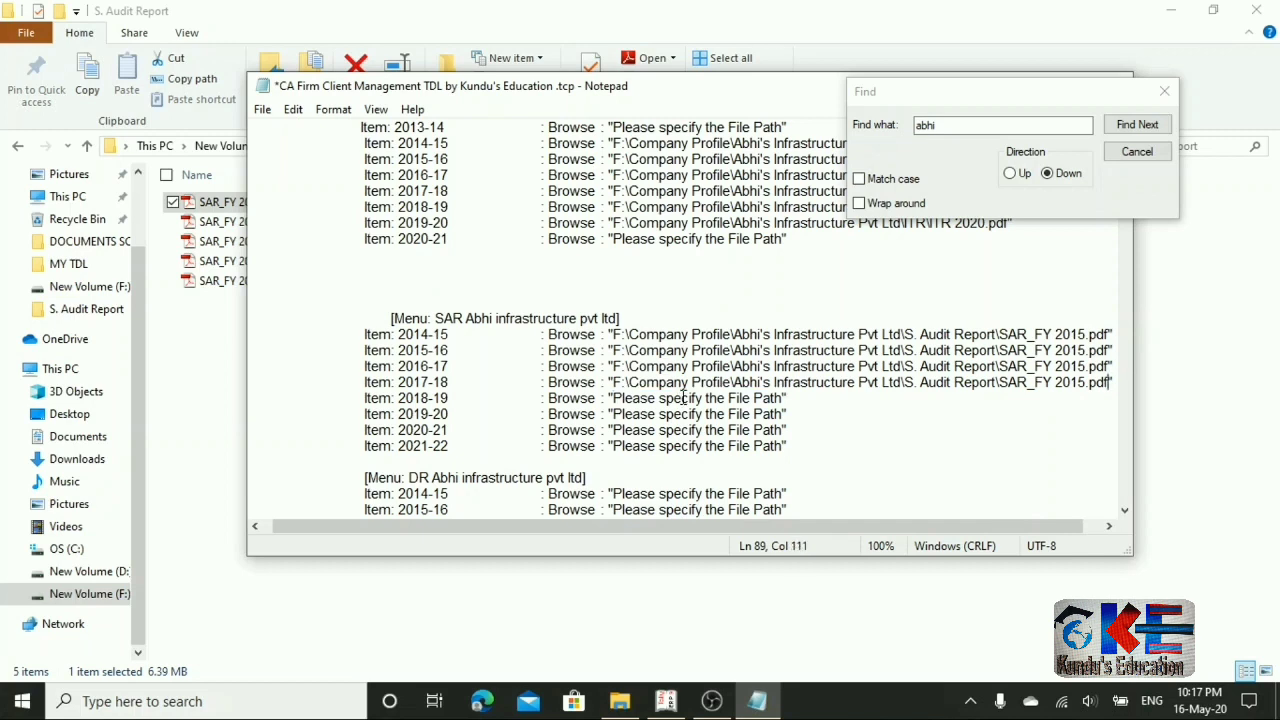
pyautogui.moveTo(614, 398); pyautogui.dragTo(781, 401)
pyautogui.hotkey('ctrl', 'v')
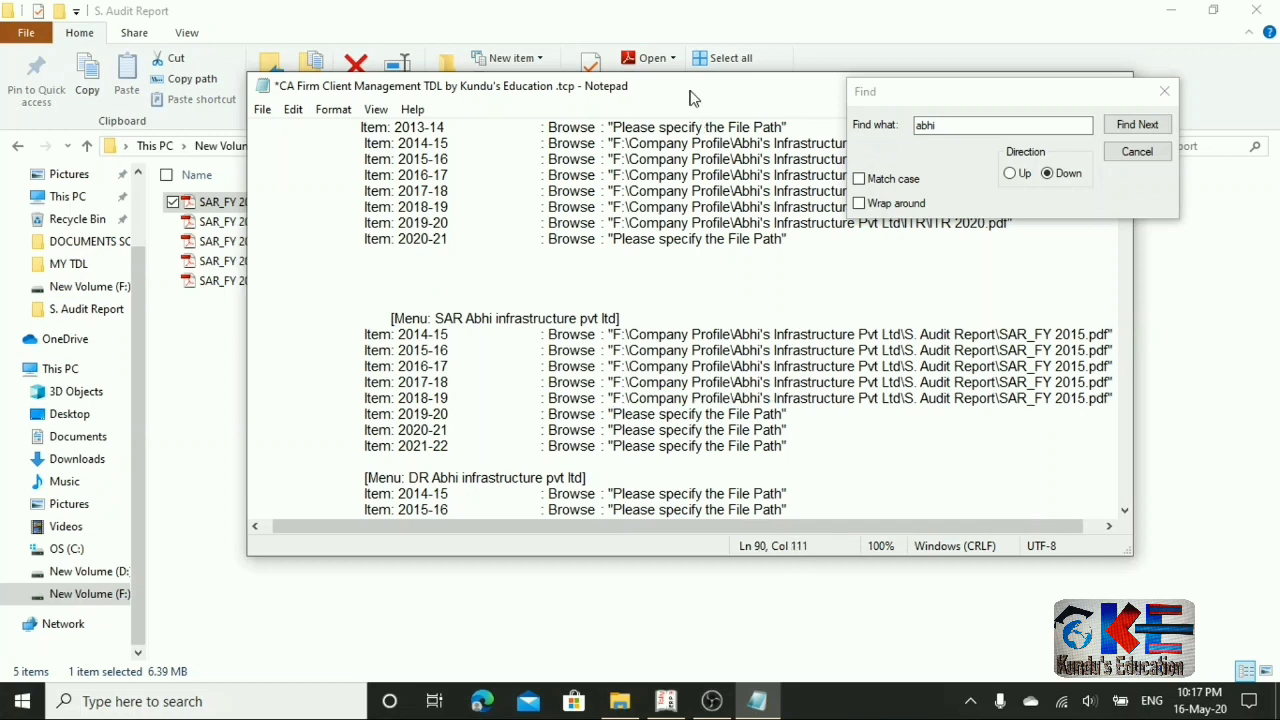
pyautogui.moveTo(692, 91); pyautogui.dragTo(760, 92)
pyautogui.click(683, 415)
pyautogui.moveTo(683, 415); pyautogui.dragTo(854, 416)
pyautogui.hotkey('ctrl', 'v')
# Fix the year digits so 2015-16 to 2019-20 use SAR_FY 2016 to 2020, then show the company folder in Explorer
pyautogui.click(1154, 351)
pyautogui.press('BackSpace')
pyautogui.write('6')
pyautogui.press('Down')
pyautogui.press('BackSpace')
pyautogui.write('7')
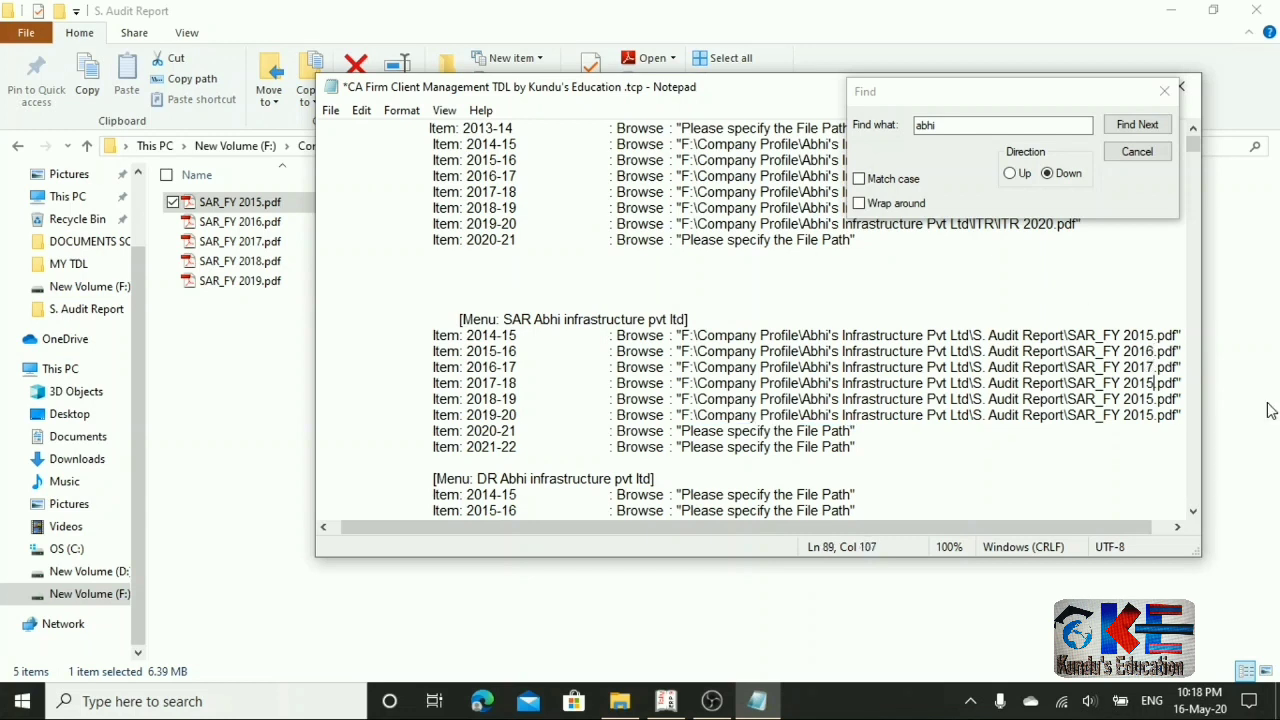
pyautogui.press('Down')
pyautogui.press('BackSpace')
pyautogui.write('8')
pyautogui.press('Down')
pyautogui.press('BackSpace')
pyautogui.write('9')
pyautogui.press('Down')
pyautogui.press('BackSpace')
pyautogui.press('0')
pyautogui.press('Down')
pyautogui.press('Down')
pyautogui.press('Down')
pyautogui.scroll(-3, 1000, 460)
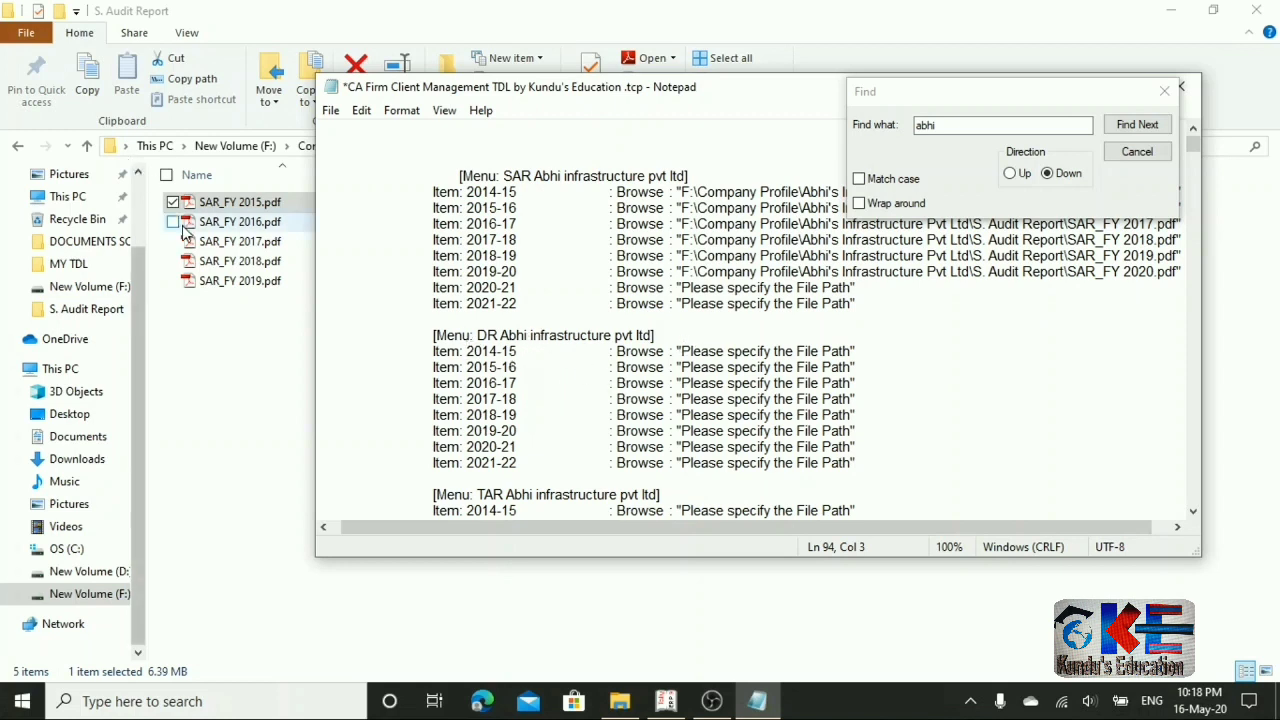
pyautogui.click(243, 322)
pyautogui.click(440, 148)
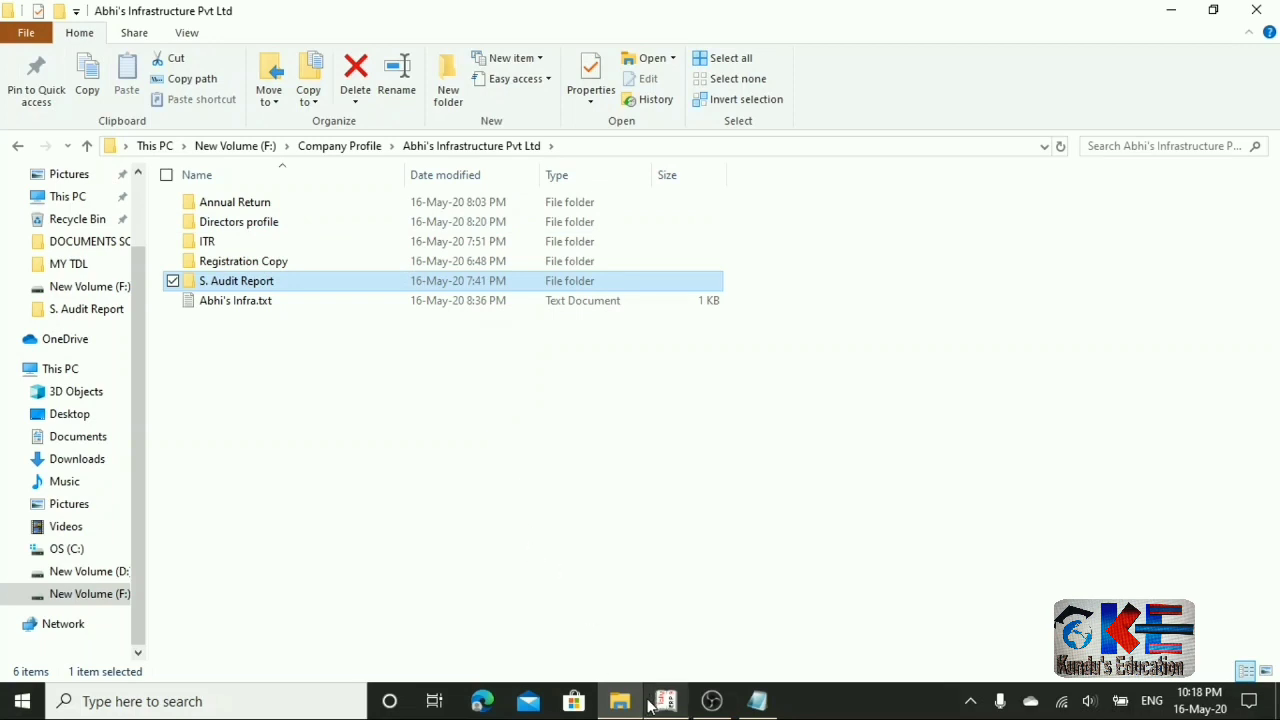
# In Tally, open Abhi infrastructure's menu, glance at Tax Audit Report years, then open ROC Annual Return's year list
pyautogui.moveTo(660, 703)
pyautogui.click(711, 625)
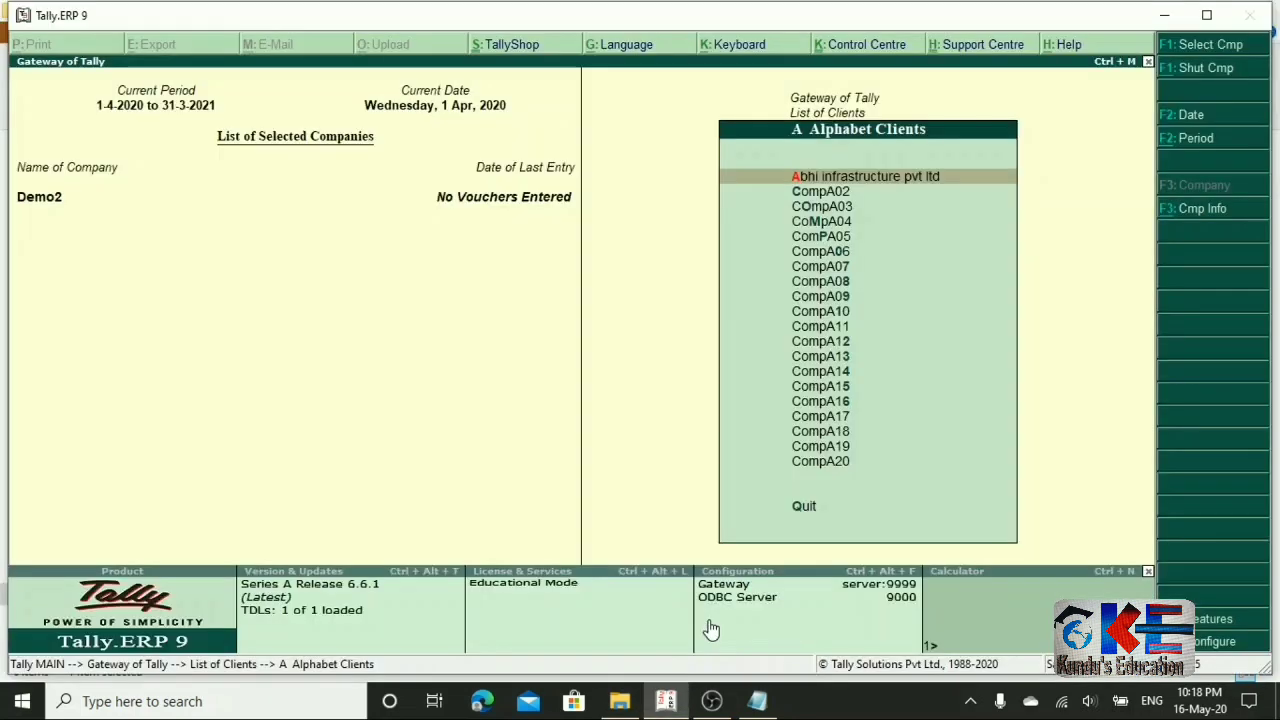
pyautogui.press('Return')
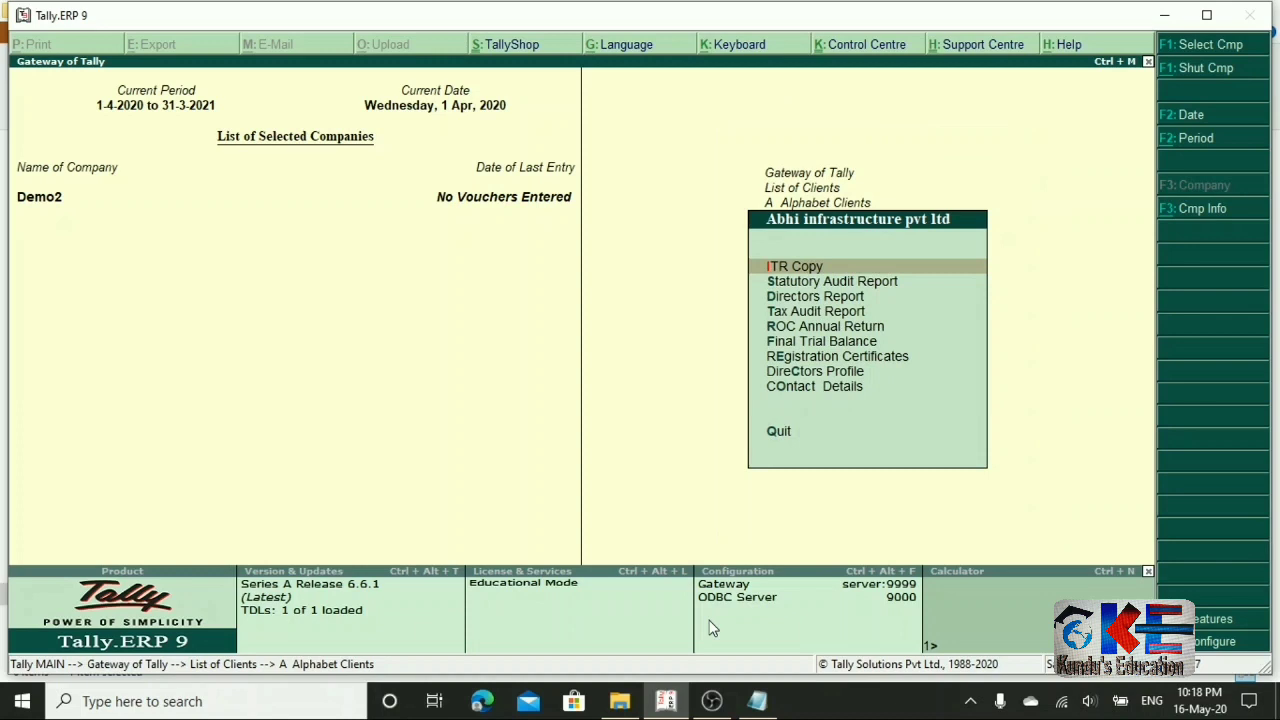
pyautogui.press('Down')
pyautogui.press('Down')
pyautogui.press('Down')
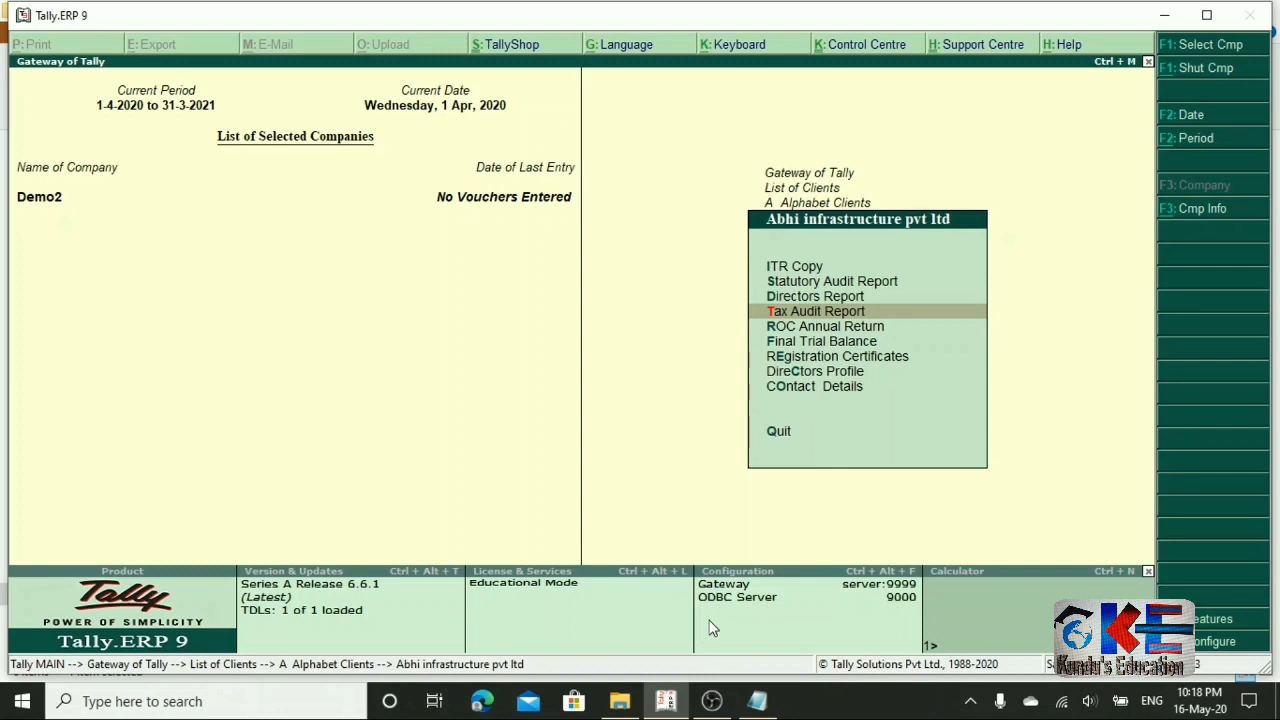
pyautogui.press('Return')
pyautogui.press('Escape')
pyautogui.press('Down')
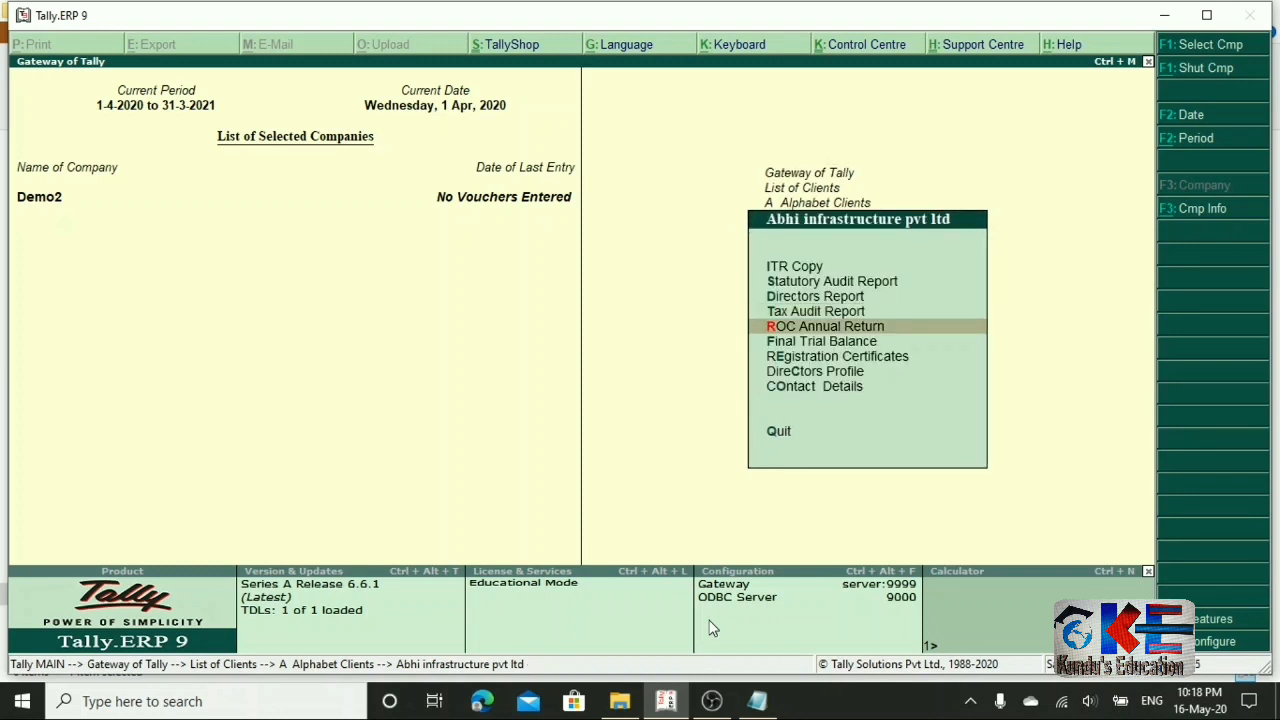
pyautogui.press('Return')
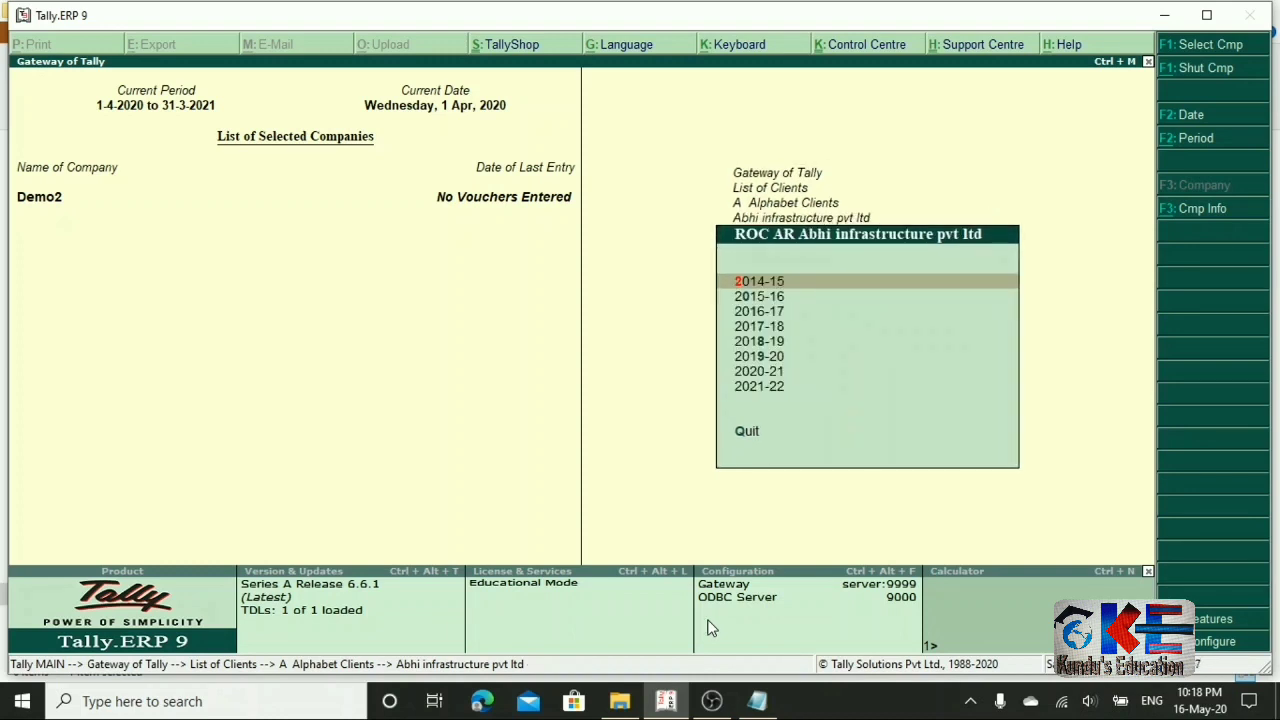
pyautogui.click(620, 701)
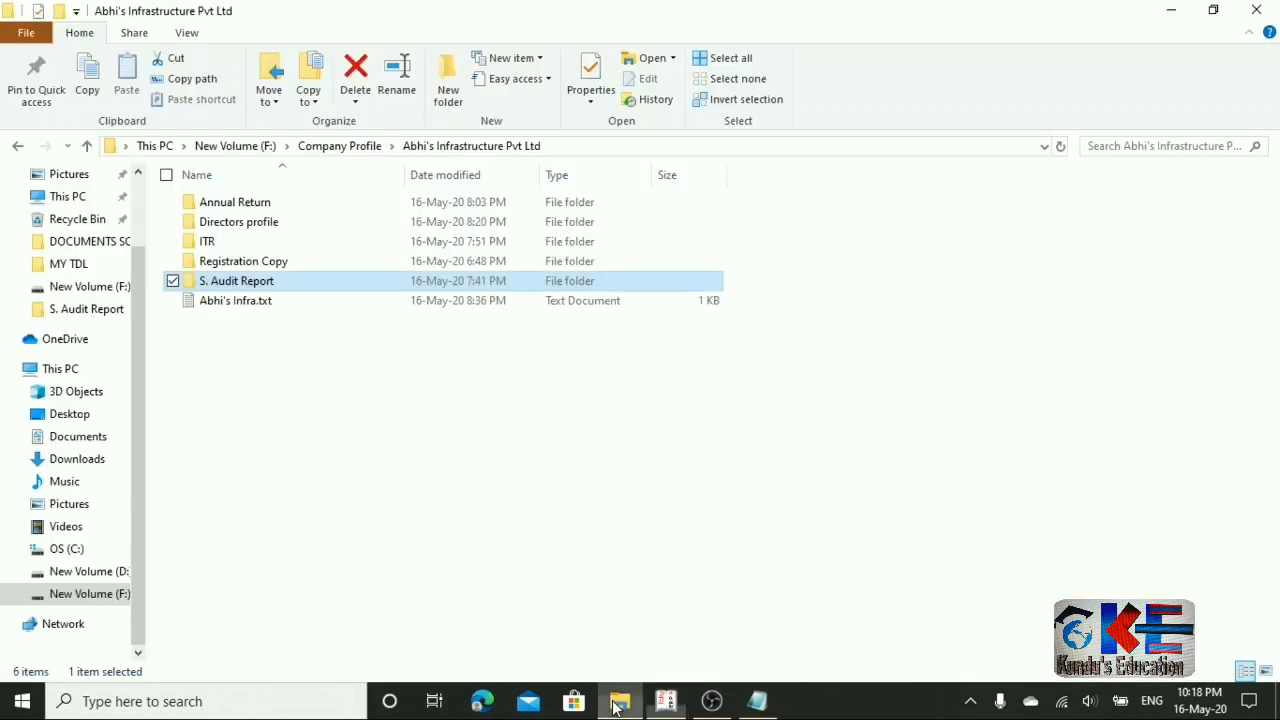
# Copy the full path of Schedule V_2015.pdf from its Security properties in the Annual Return folder
pyautogui.doubleClick(258, 210)
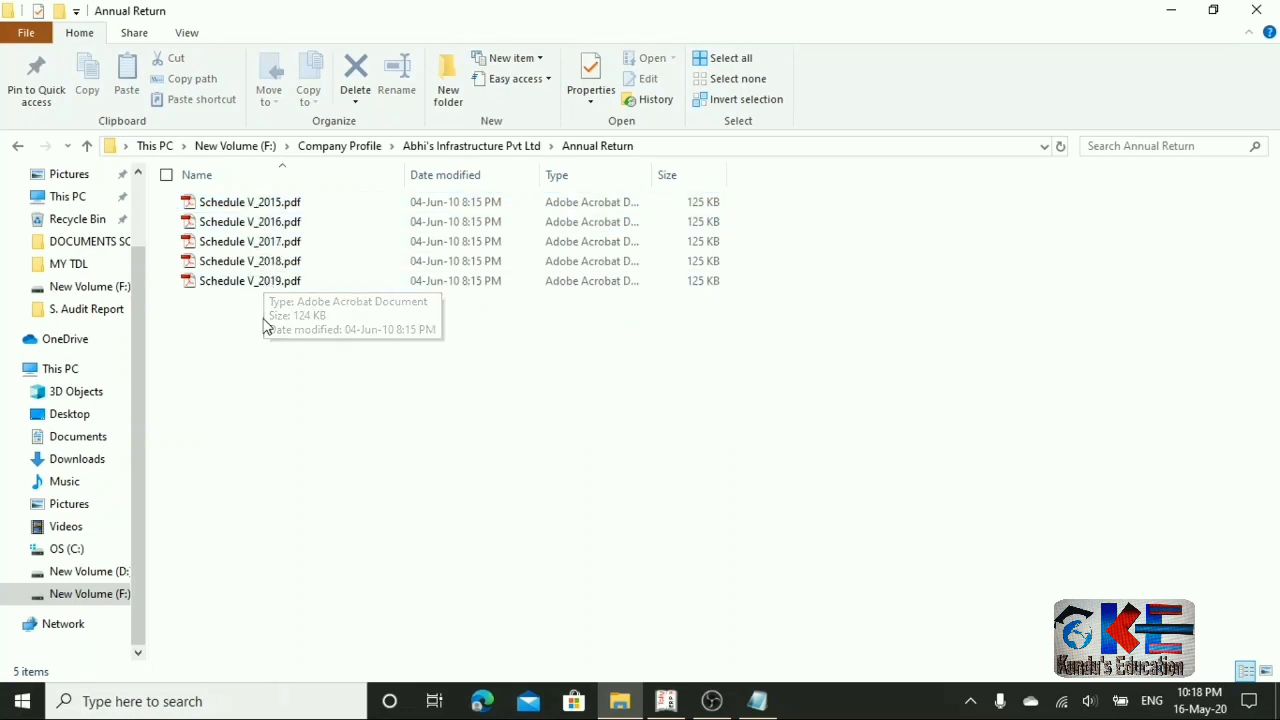
pyautogui.click(757, 701)
pyautogui.scroll(-5, 600, 320)
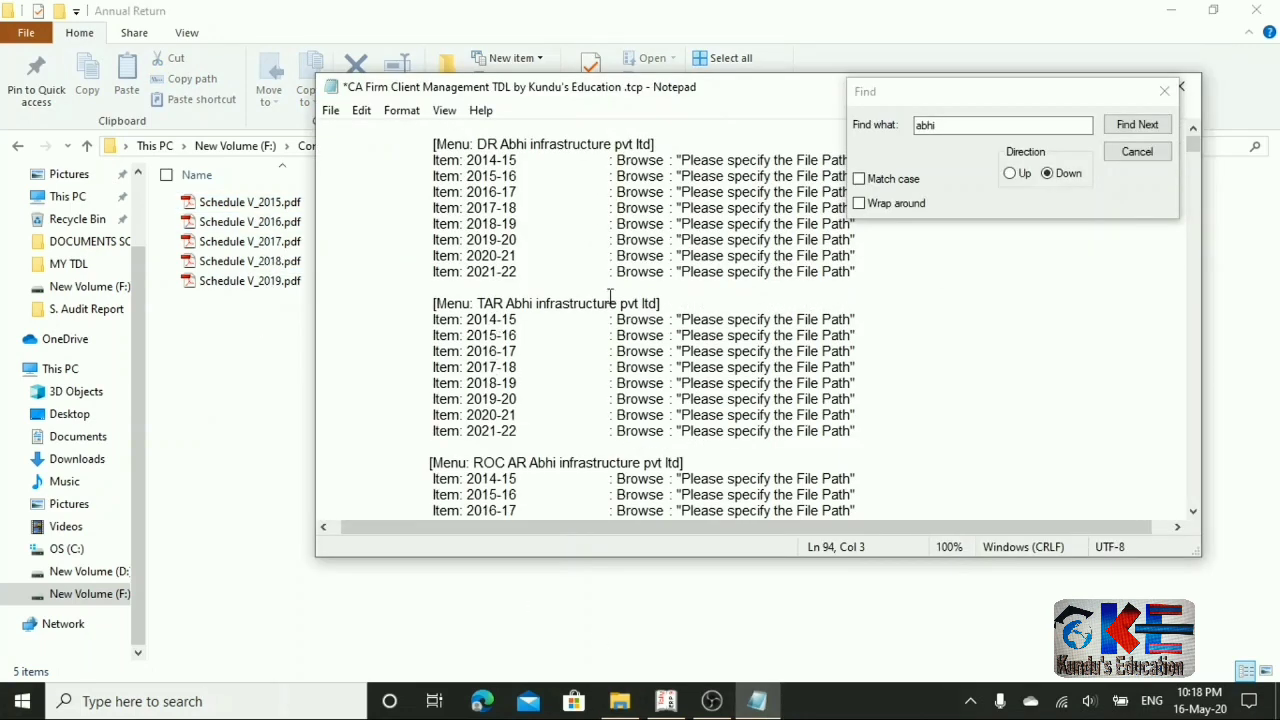
pyautogui.rightClick(265, 207)
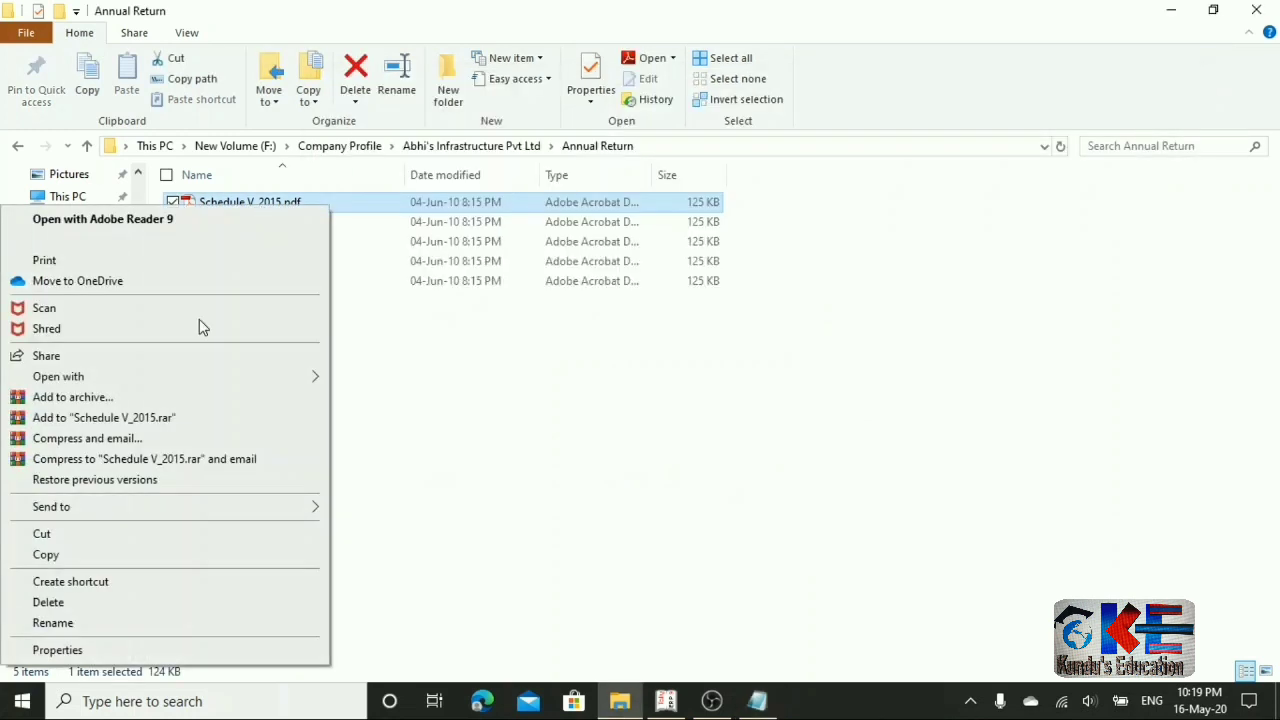
pyautogui.click(55, 645)
pyautogui.click(345, 241)
pyautogui.moveTo(365, 268); pyautogui.dragTo(598, 283)
pyautogui.hotkey('ctrl', 'c')
pyautogui.click(489, 653)
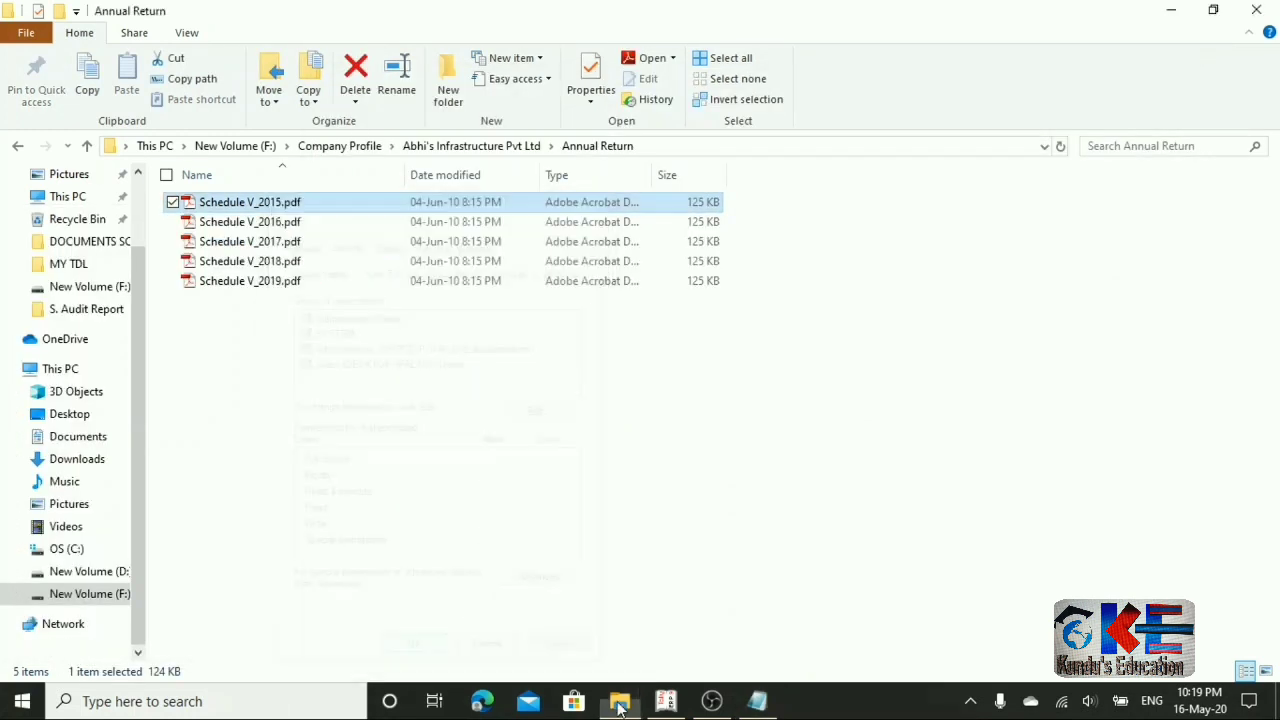
pyautogui.hotkey('alt', 'Tab')
# Replace the 2014-15, 2015-16 and 2016-17 ROC AR placeholders with the Schedule V_2015 path
pyautogui.moveTo(684, 335); pyautogui.dragTo(855, 338)
pyautogui.press('Delete')
pyautogui.hotkey('ctrl', 'v')
pyautogui.moveTo(662, 351); pyautogui.dragTo(834, 351)
pyautogui.press('Delete')
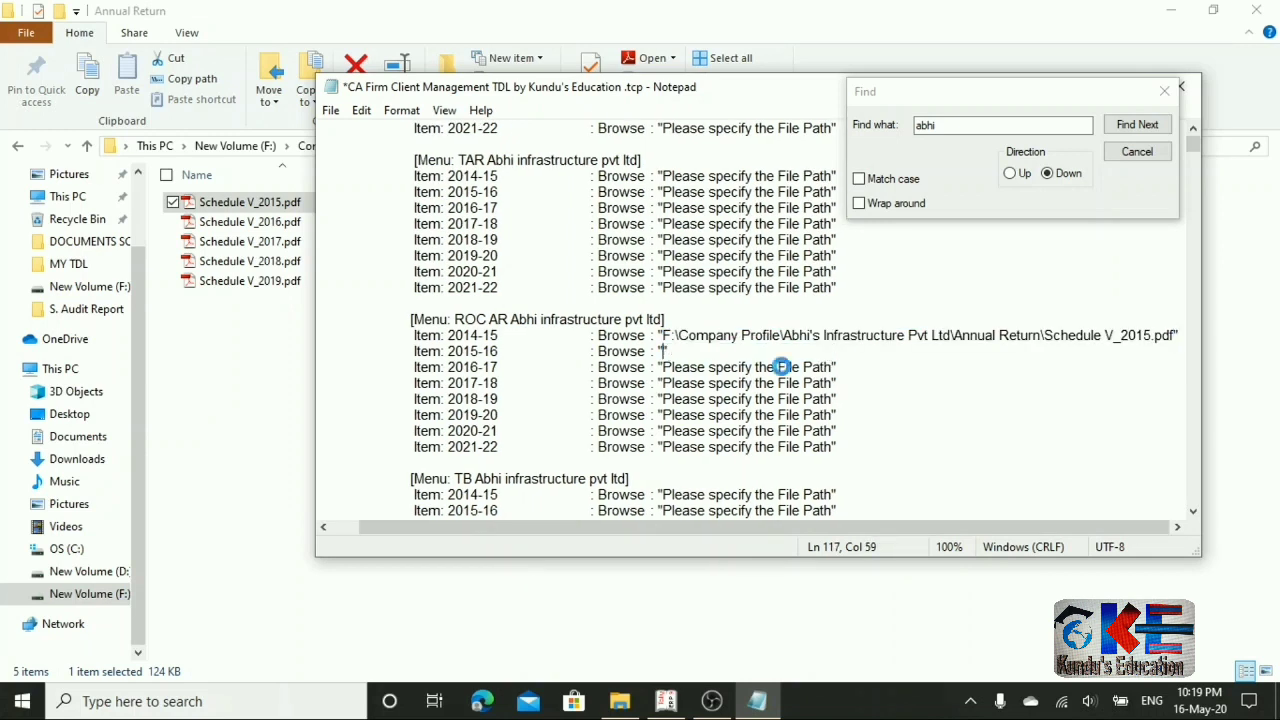
pyautogui.hotkey('ctrl', 'v')
pyautogui.moveTo(662, 367); pyautogui.dragTo(832, 368)
pyautogui.press('Delete')
pyautogui.hotkey('ctrl', 'v')
# Paste the same path over the 2017-18, 2018-19 and 2019-20 ROC AR placeholders
pyautogui.moveTo(662, 383); pyautogui.dragTo(834, 384)
pyautogui.press('Delete')
pyautogui.hotkey('ctrl', 'v')
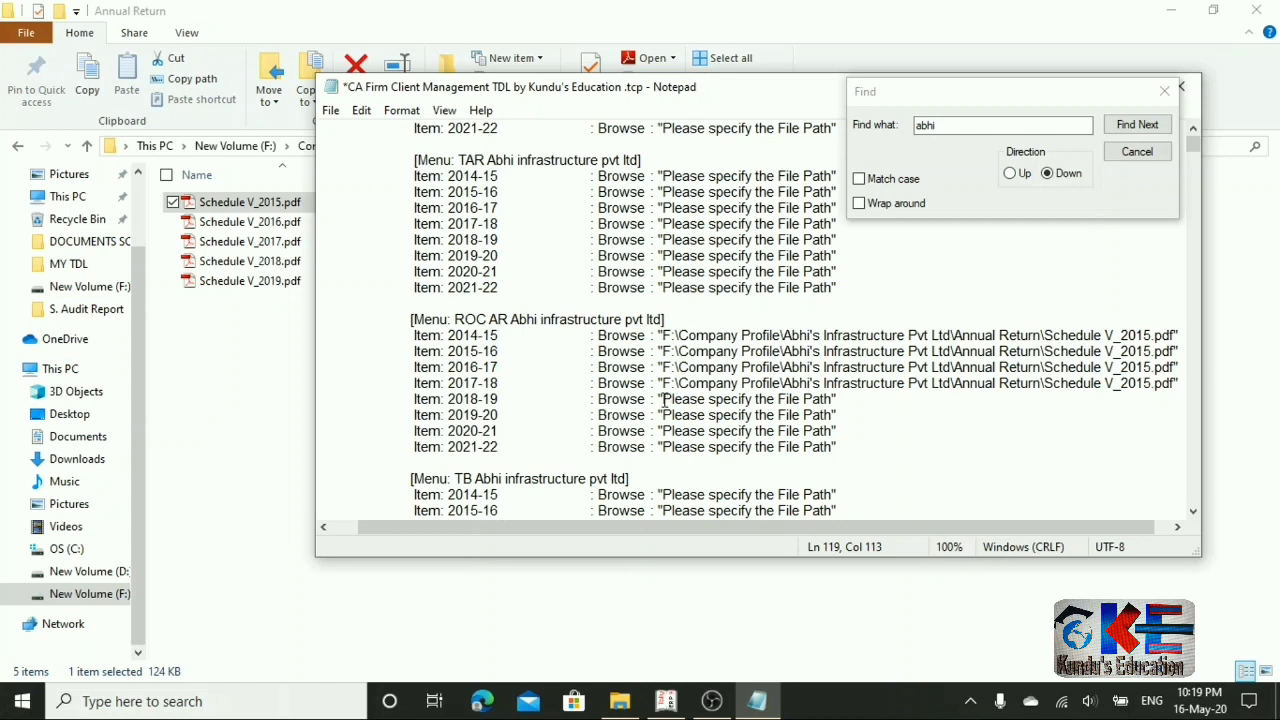
pyautogui.moveTo(662, 398); pyautogui.dragTo(833, 398)
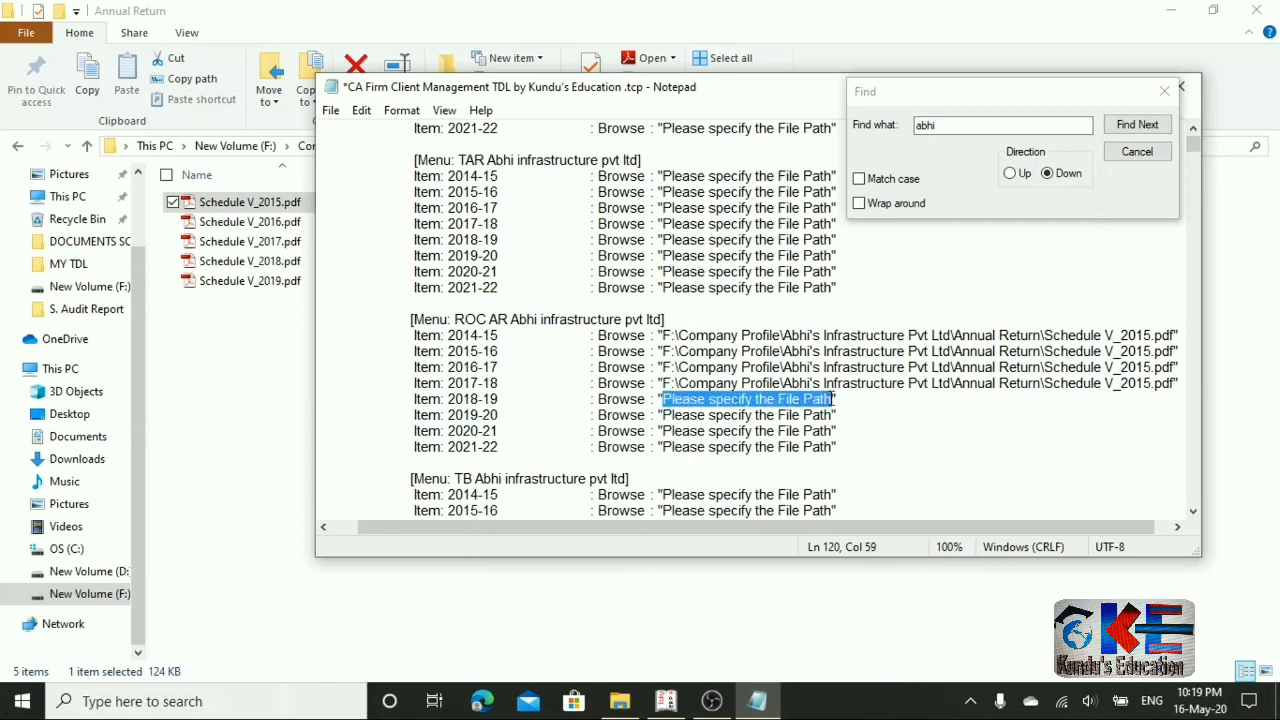
pyautogui.press('Delete')
pyautogui.hotkey('ctrl', 'v')
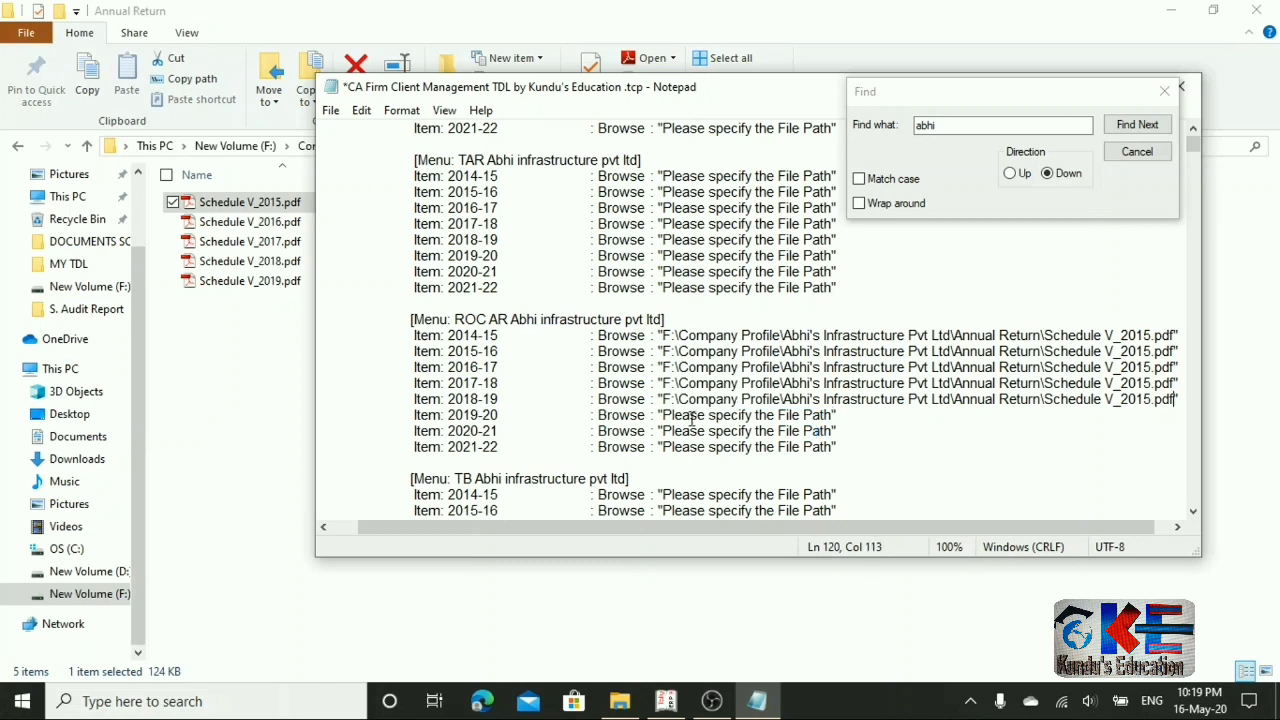
pyautogui.click(664, 415)
pyautogui.moveTo(732, 414); pyautogui.dragTo(832, 414)
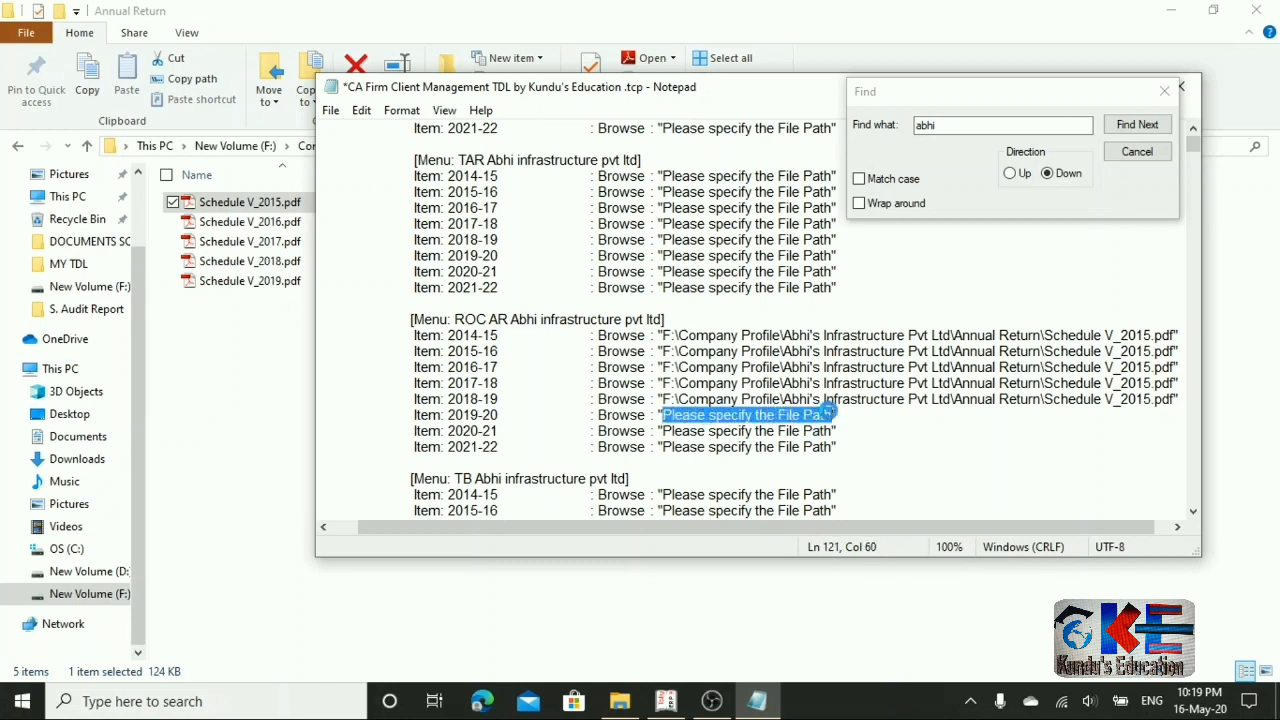
pyautogui.hotkey('ctrl', 'v')
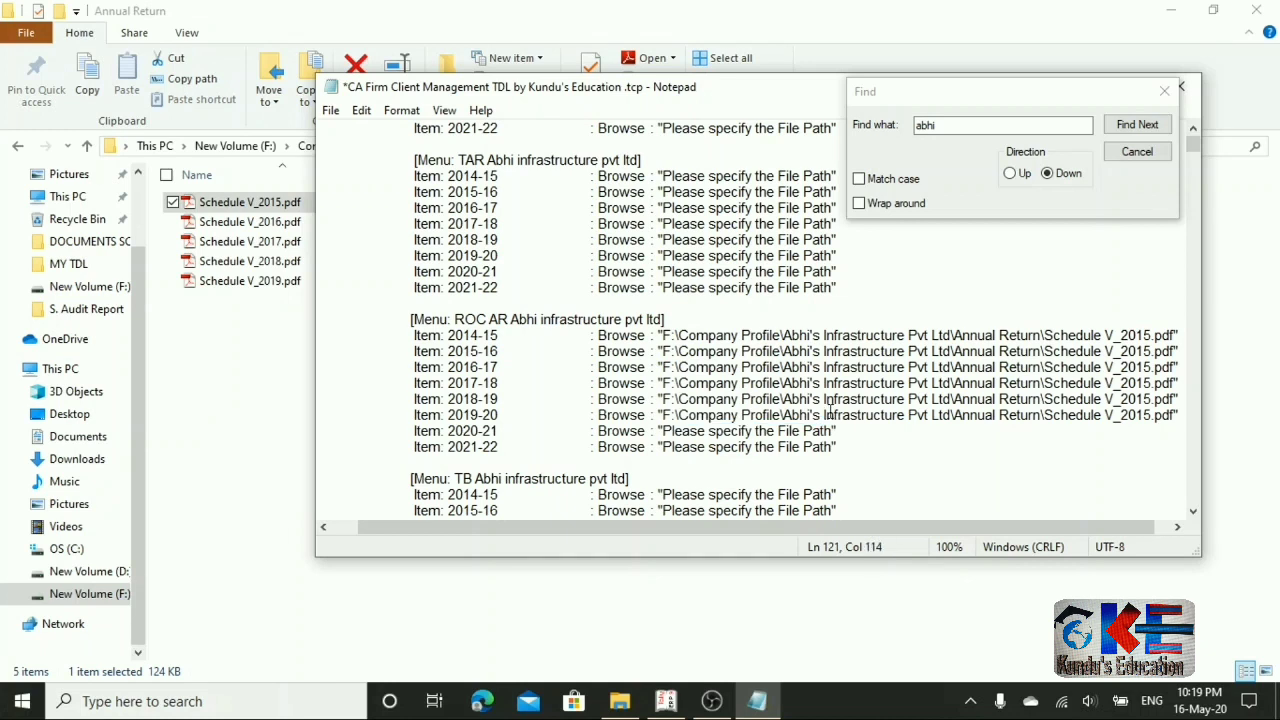
# Change the 2015-16 and 2016-17 paths to Schedule V_2016 and V_2017, then return to Tally's Abhi menu
pyautogui.click(1150, 351)
pyautogui.press('BackSpace')
pyautogui.write('6')
pyautogui.press('BackSpace')
pyautogui.write('7')
pyautogui.press('BackSpace')
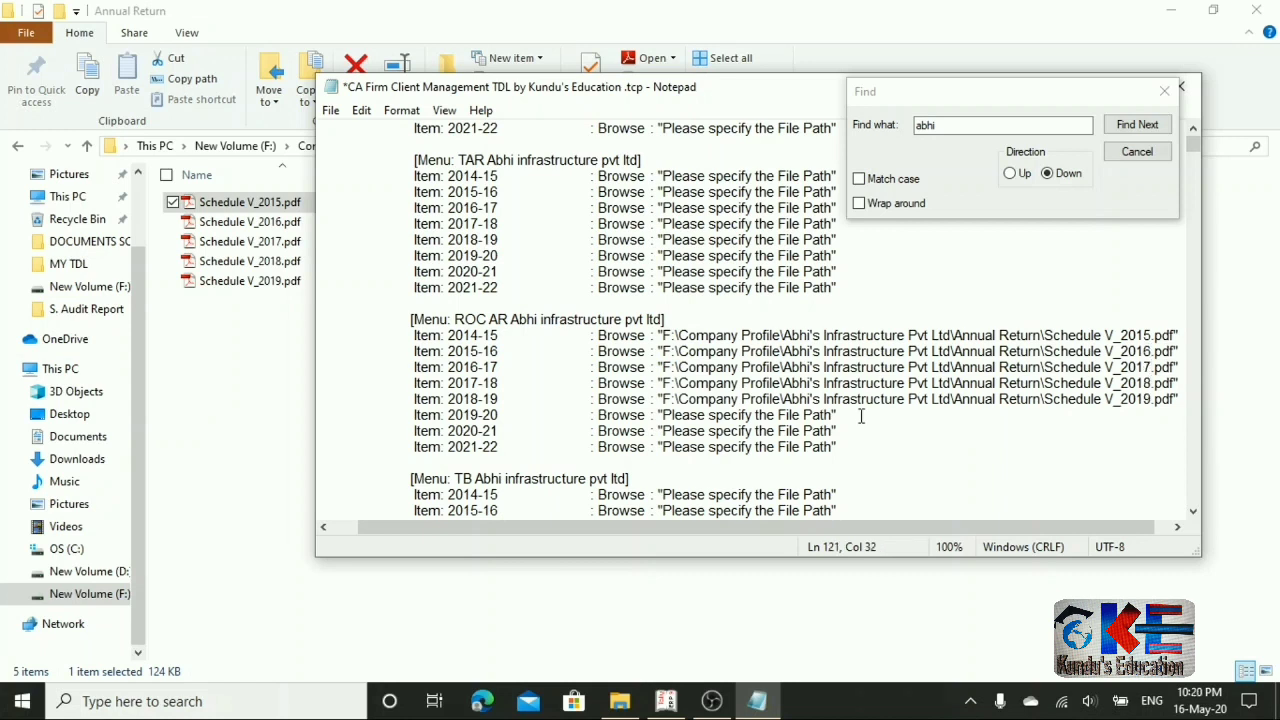
pyautogui.click(871, 428)
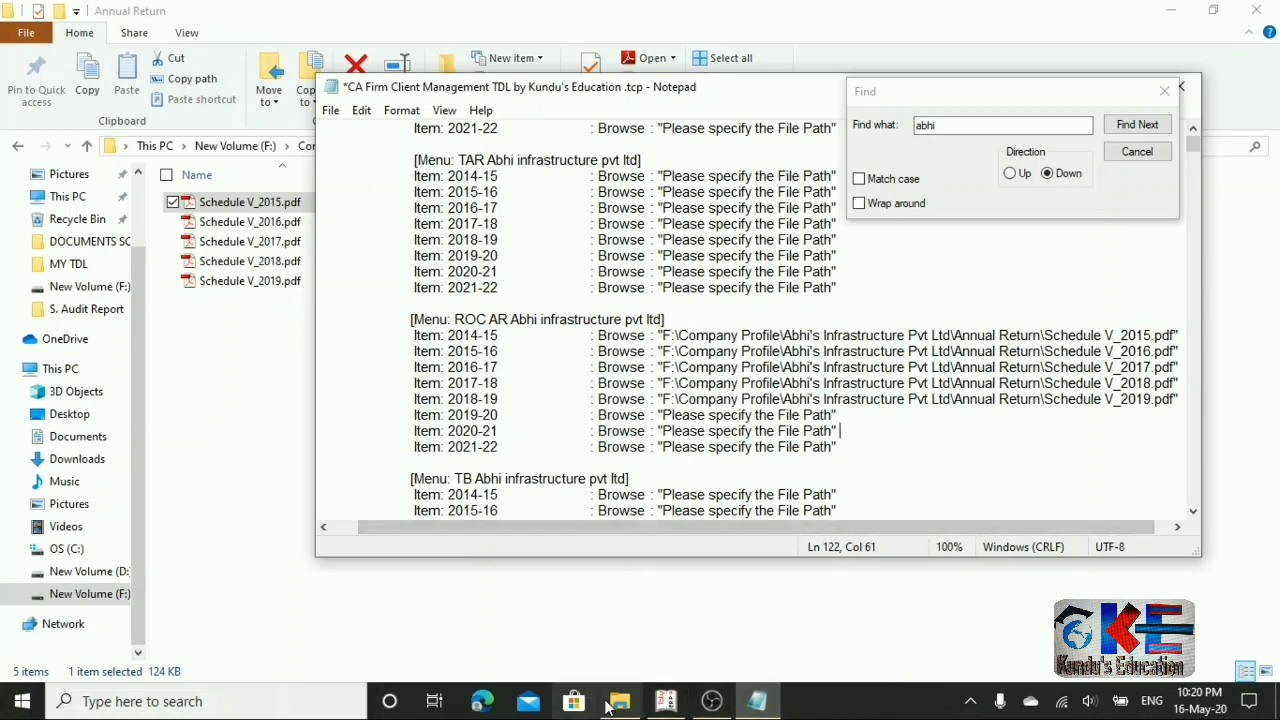
pyautogui.moveTo(653, 706)
pyautogui.click(671, 640)
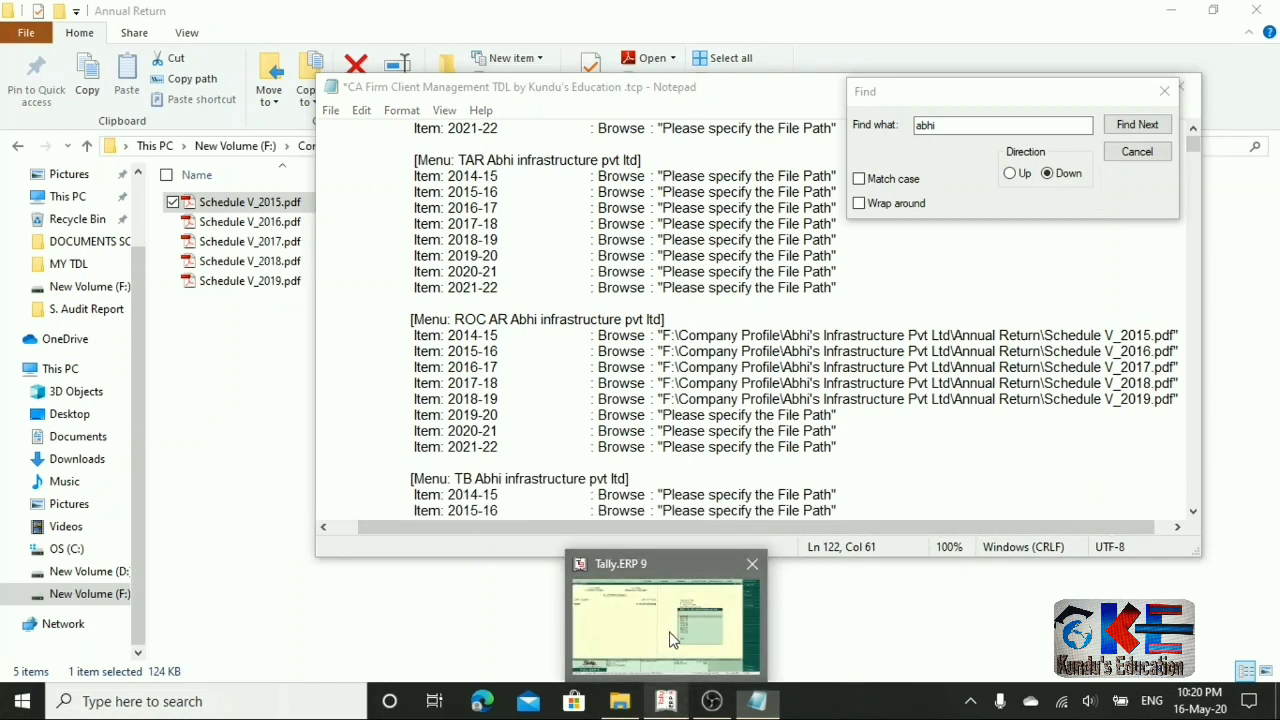
pyautogui.press('Escape')
pyautogui.press('Down')
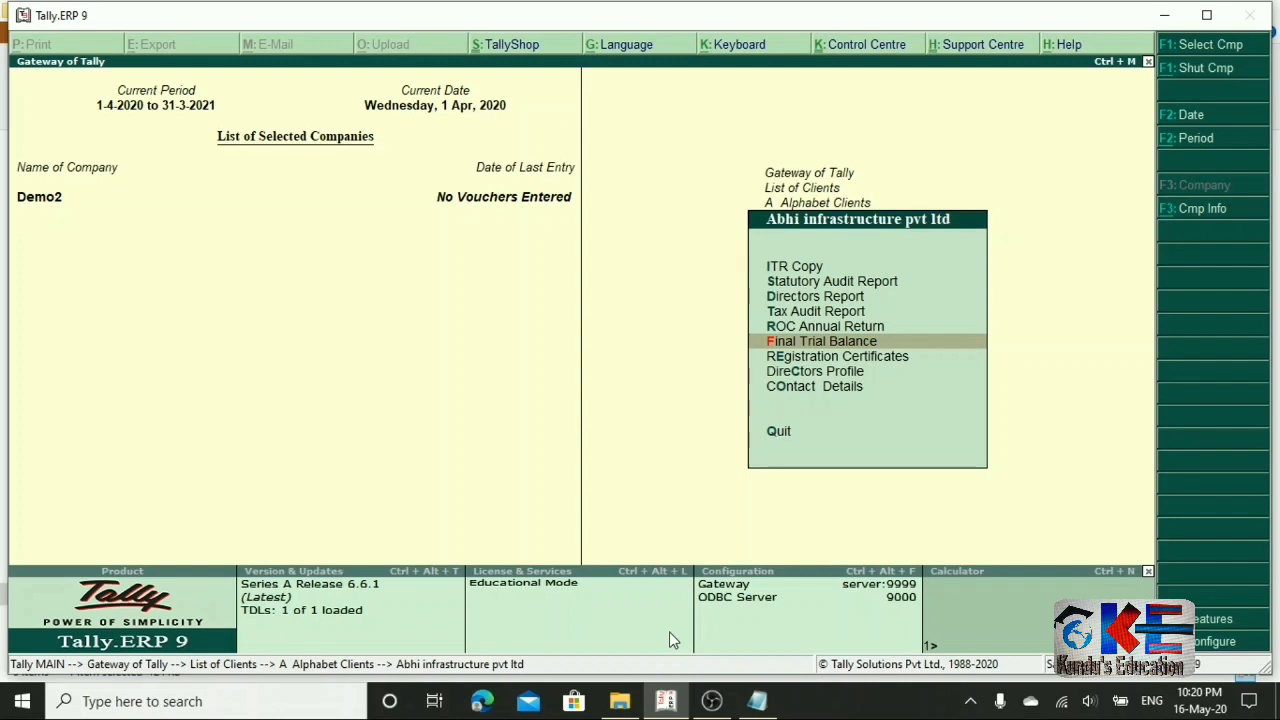
# Highlight Registration Certificates in the client menu and bring the TDL file in Notepad forward
pyautogui.press('Down')
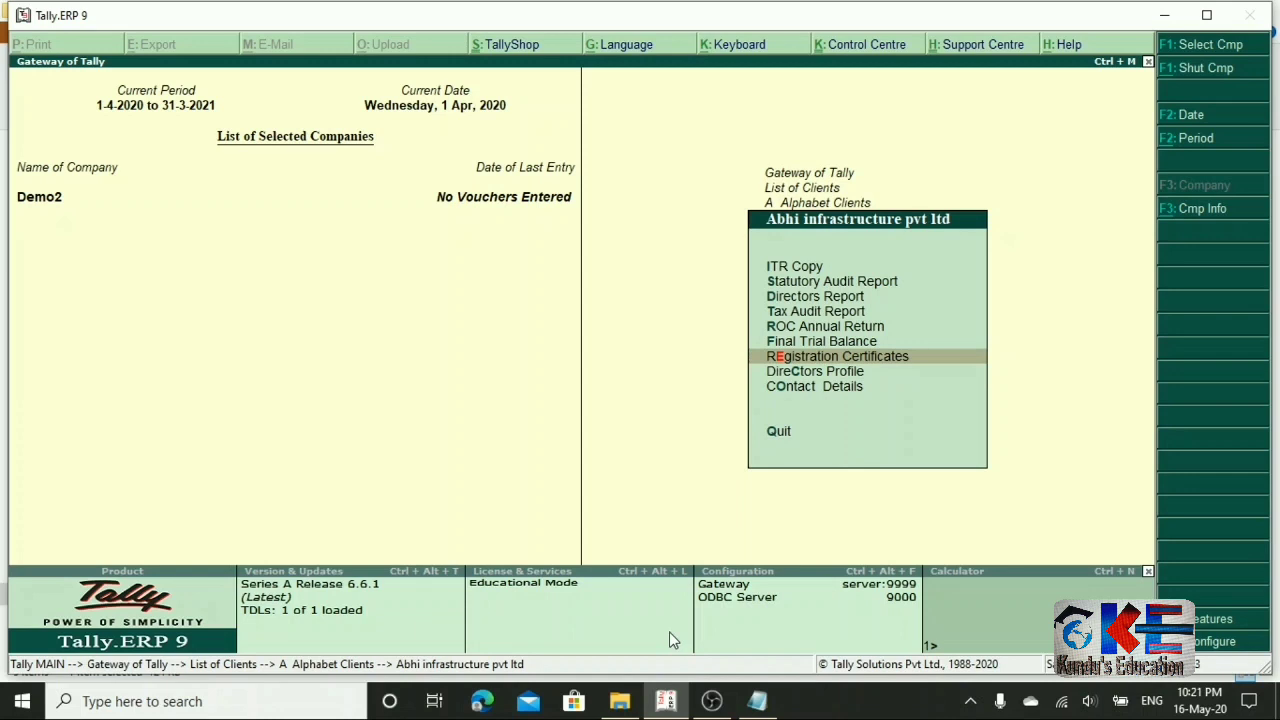
pyautogui.click(757, 701)
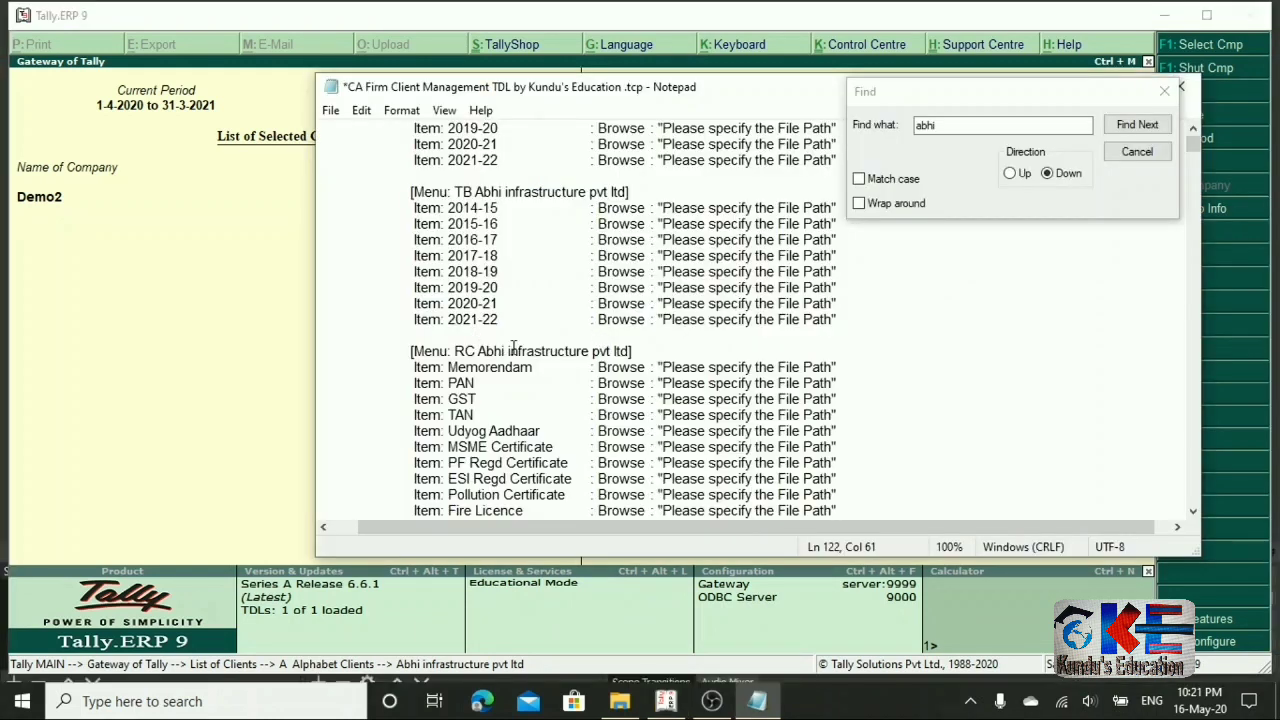
pyautogui.scroll(-1, 652, 343)
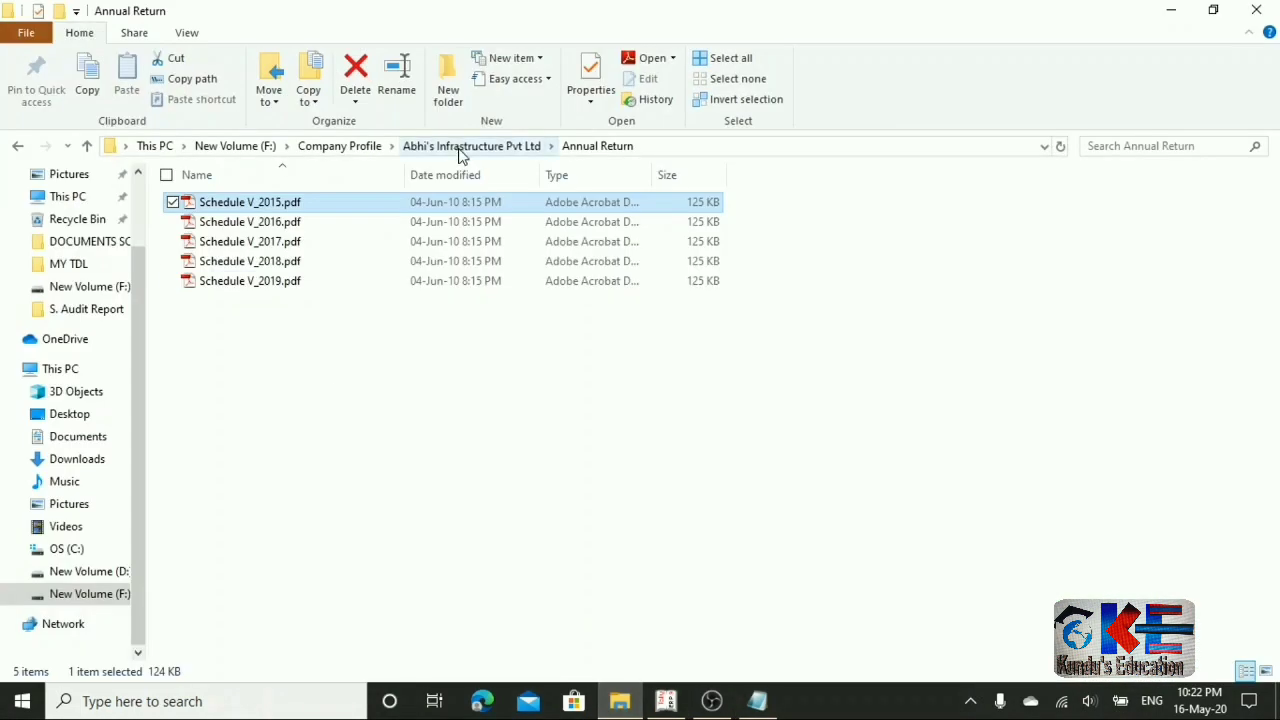
# Copy MOA.pdf's full path from the Registration Copy folder and paste it onto the Memorendam line
pyautogui.click(462, 146)
pyautogui.doubleClick(209, 260)
pyautogui.click(214, 222)
pyautogui.hotkey('alt', 'Return')
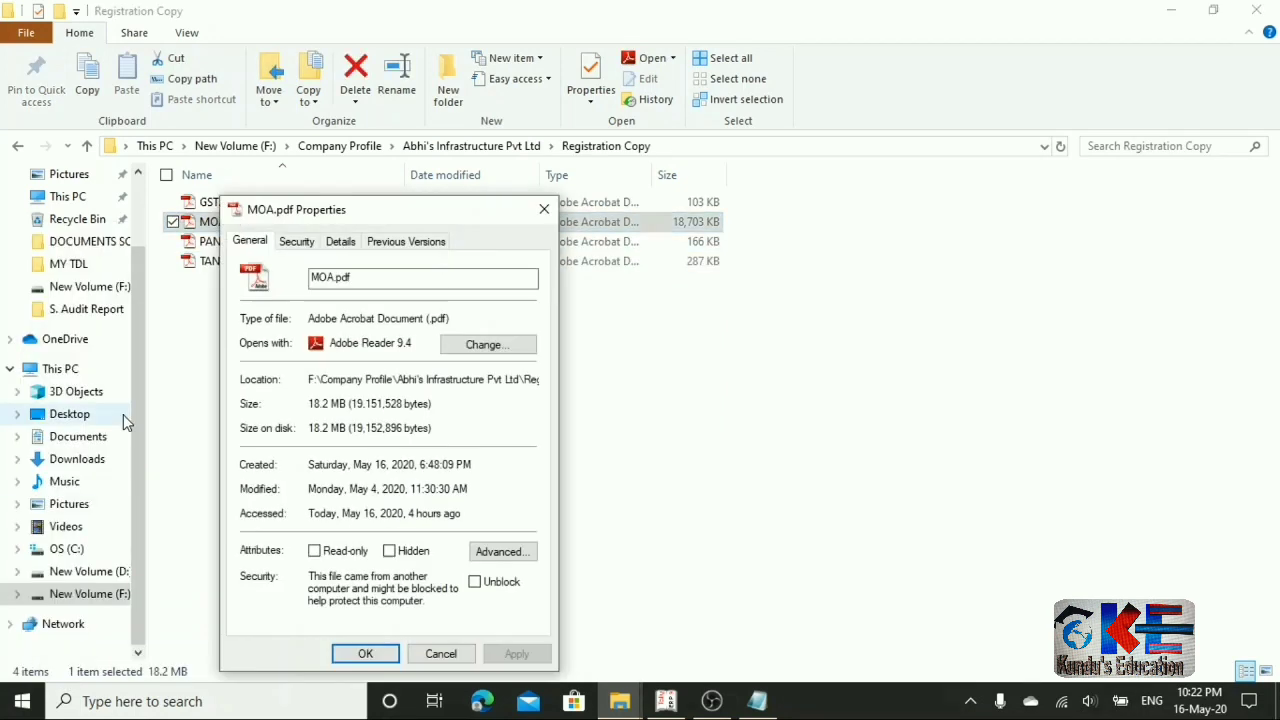
pyautogui.click(296, 241)
pyautogui.moveTo(318, 274); pyautogui.dragTo(551, 274)
pyautogui.hotkey('ctrl', 'c')
pyautogui.hotkey('alt', 'Tab')
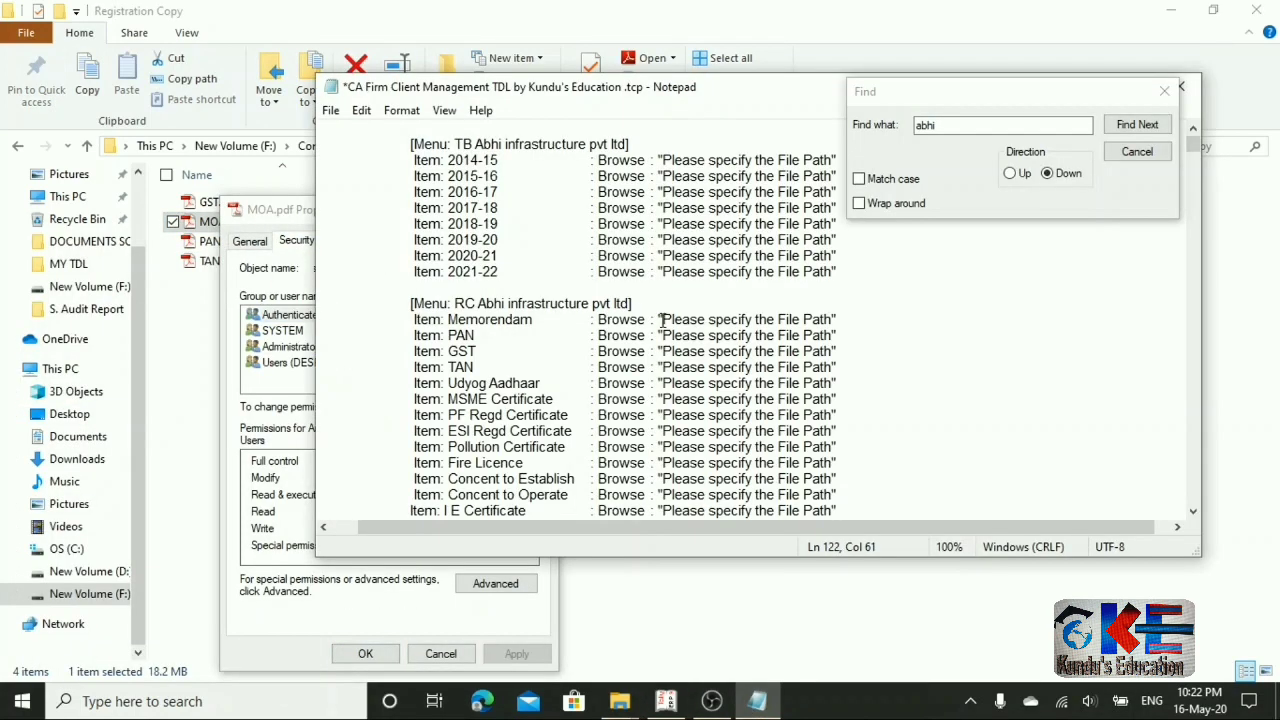
pyautogui.moveTo(660, 319); pyautogui.dragTo(833, 320)
pyautogui.hotkey('ctrl', 'v')
pyautogui.click(365, 653)
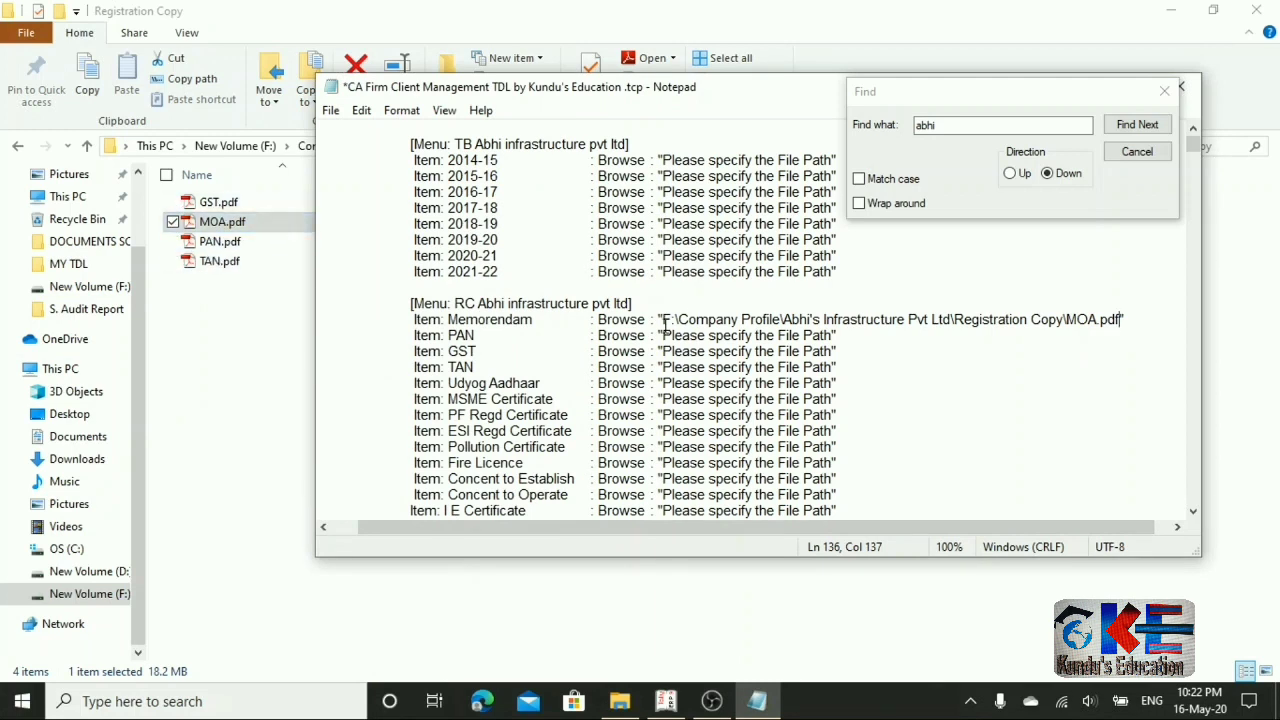
# Paste the path onto the PAN and GST lines, changing the file names to PAN and GST
pyautogui.moveTo(661, 335); pyautogui.dragTo(834, 336)
pyautogui.hotkey('ctrl', 'v')
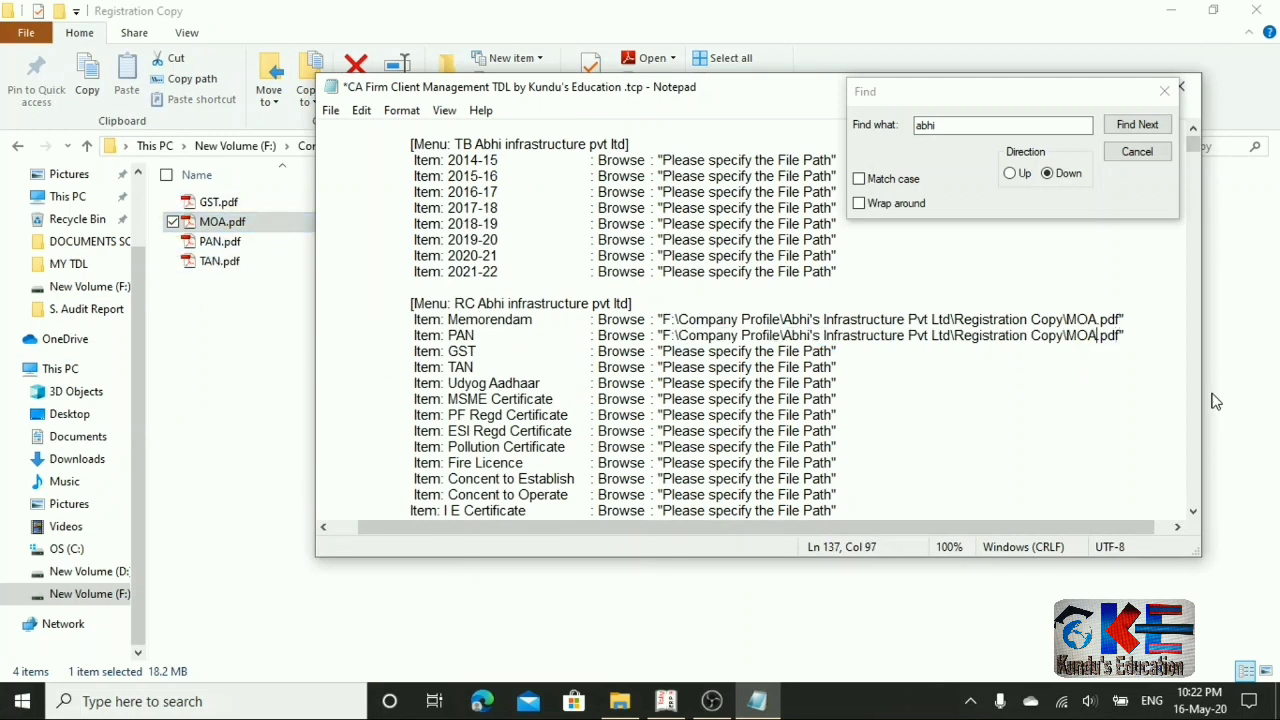
pyautogui.press('BackSpace')
pyautogui.press('BackSpace')
pyautogui.press('BackSpace')
pyautogui.write('PAN')
pyautogui.moveTo(657, 352); pyautogui.dragTo(834, 352)
pyautogui.write('"F:\\Company Profile\\Abhi\'s Infrastructure Pvt Ltd\\Registration Copy\\MOA.pdf"')
pyautogui.click(1093, 352)
pyautogui.press('BackSpace')
pyautogui.press('BackSpace')
pyautogui.press('BackSpace')
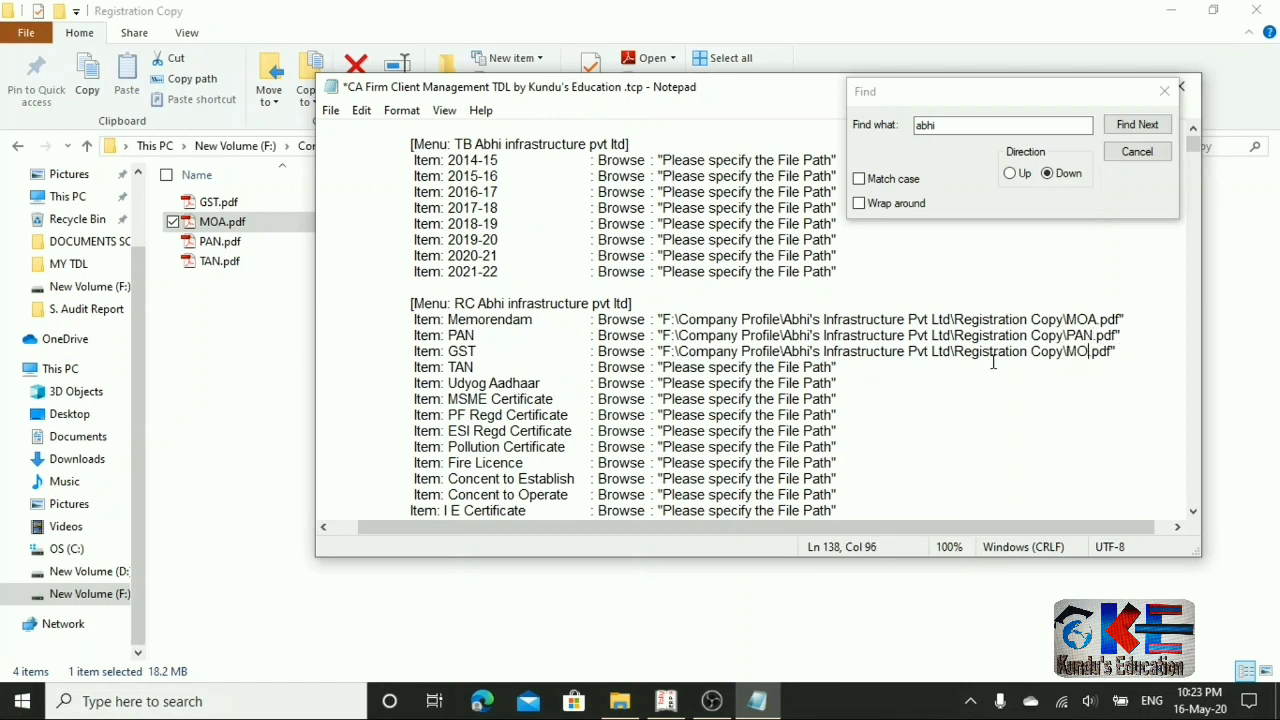
pyautogui.write('GST')
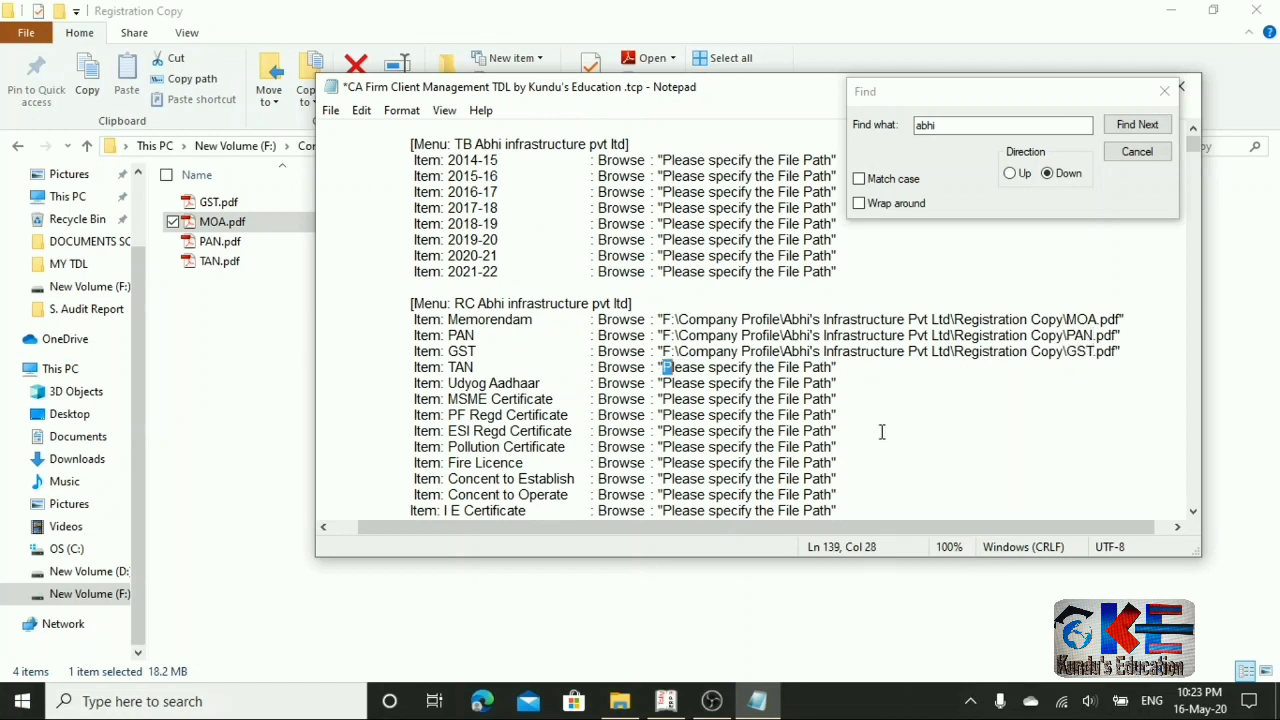
# Point the TAN line at TAN.pdf by pasting the path and replacing MOA with TAN
pyautogui.moveTo(664, 368); pyautogui.dragTo(834, 368)
pyautogui.hotkey('ctrl', 'v')
pyautogui.press('Left')
pyautogui.press('Left')
pyautogui.press('Left')
pyautogui.press('Left')
pyautogui.press('BackSpace')
pyautogui.press('BackSpace')
pyautogui.press('BackSpace')
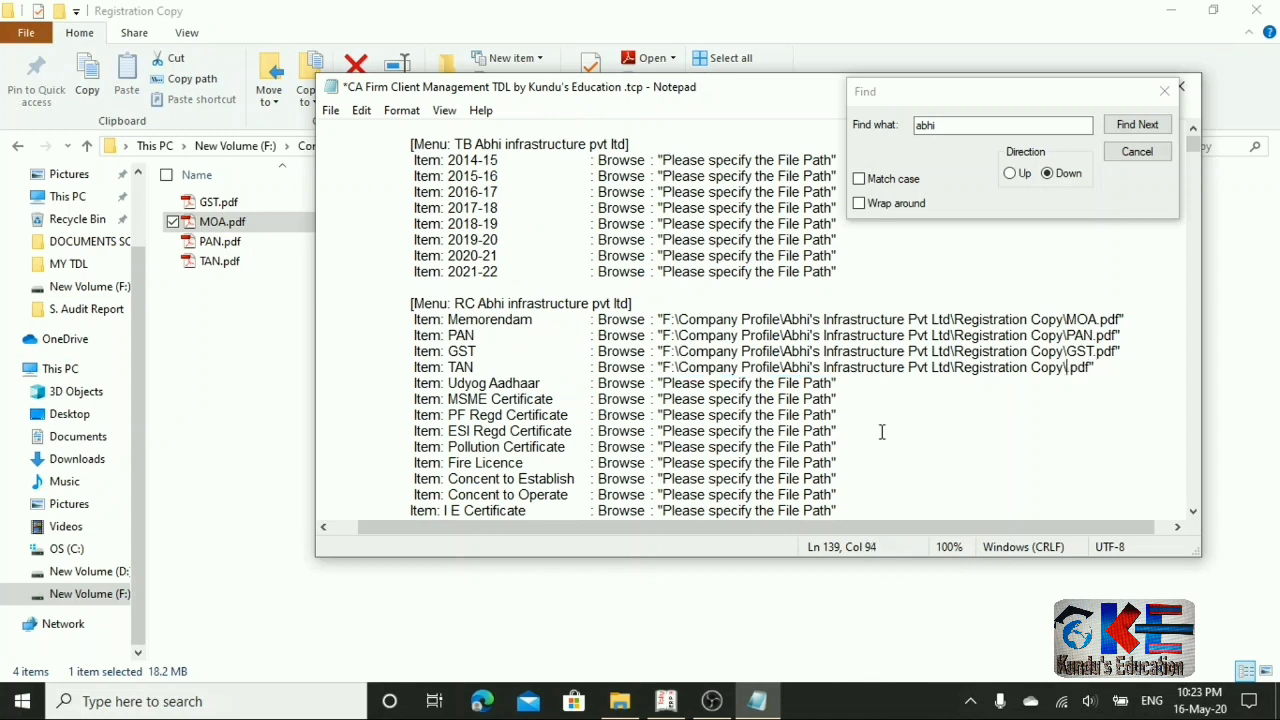
pyautogui.write('TAN')
pyautogui.click(880, 418)
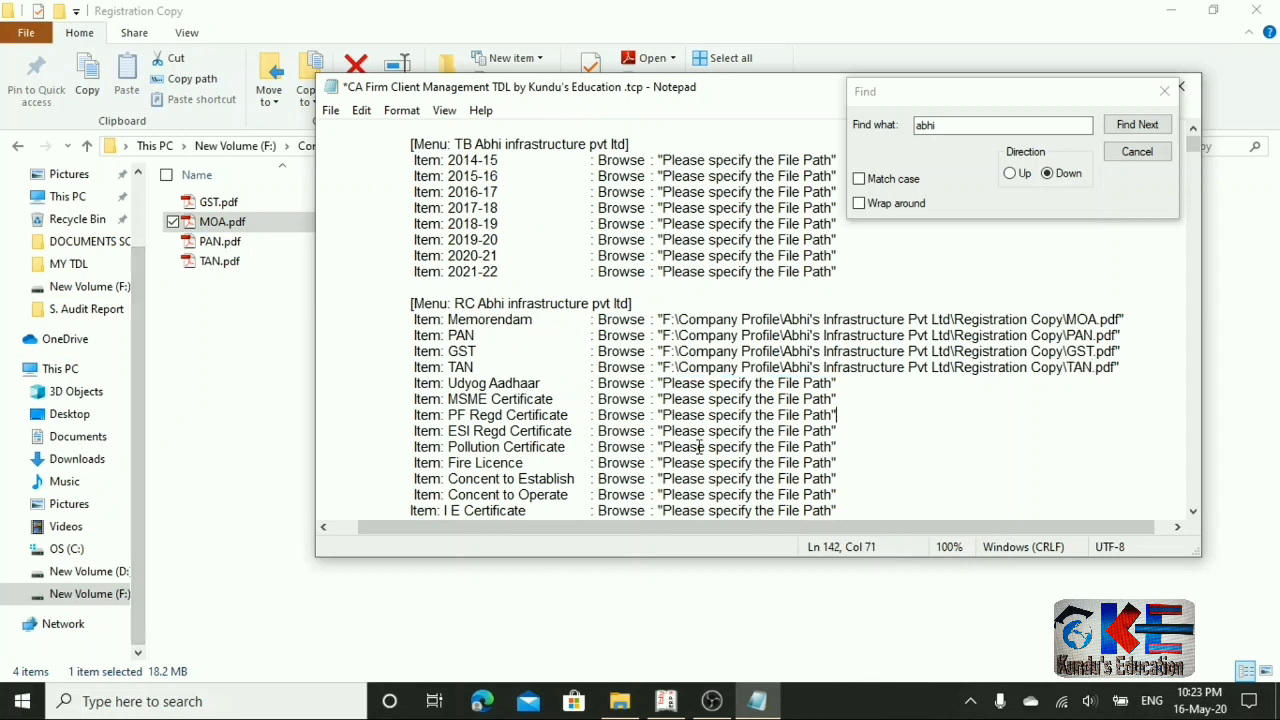
pyautogui.scroll(-3, 730, 410)
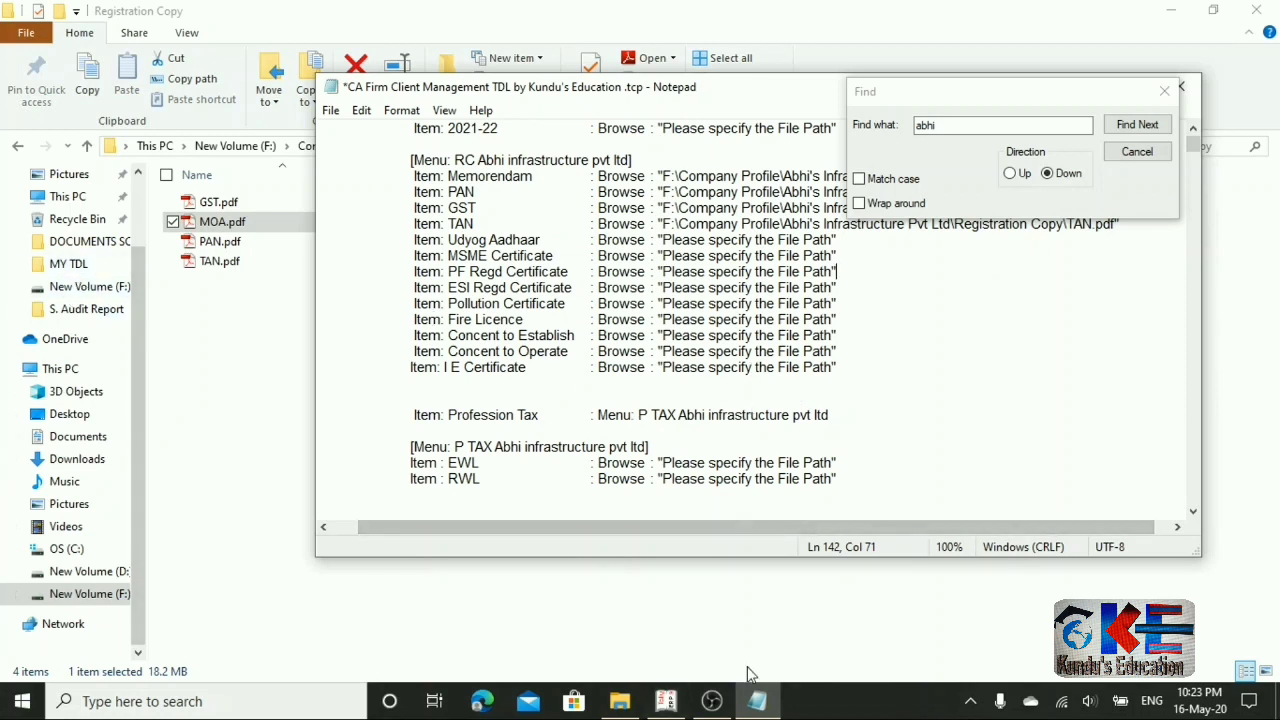
# Review the Registration Certificates list in Tally and return to the client's main menu
pyautogui.click(665, 701)
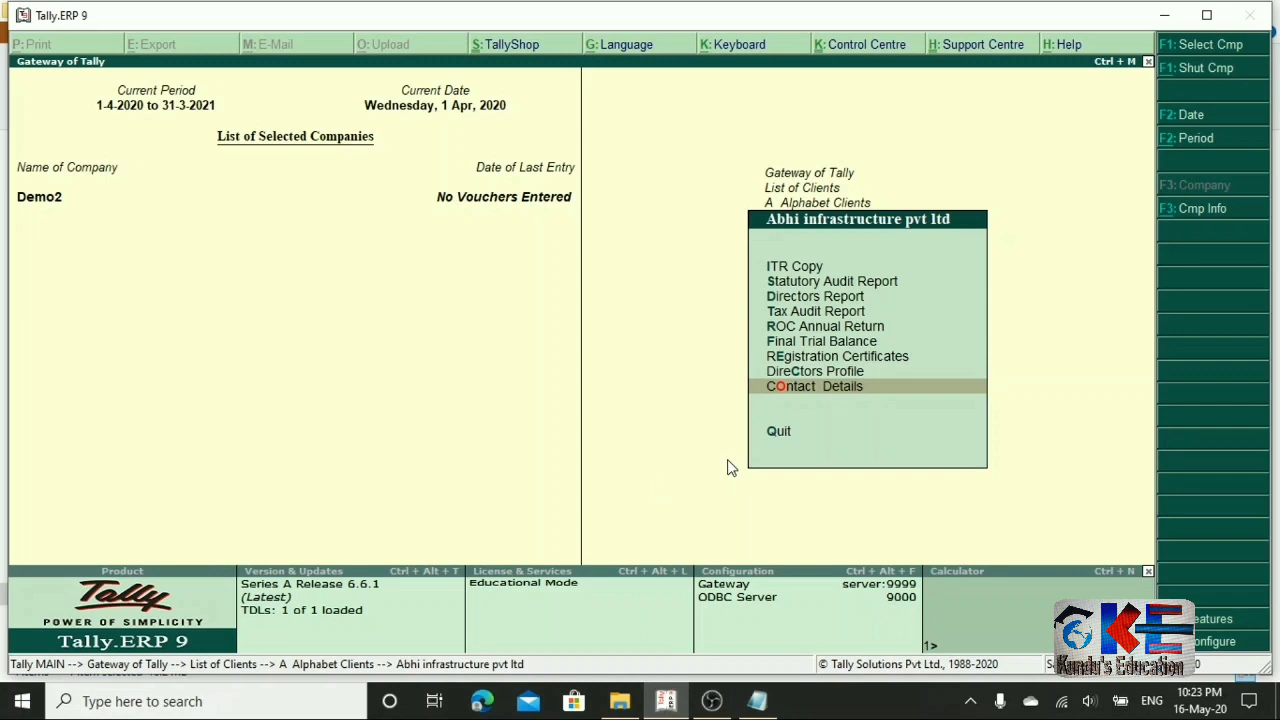
pyautogui.press('Up')
pyautogui.press('Up')
pyautogui.press('Return')
pyautogui.press('Down')
pyautogui.press('Down')
pyautogui.press('Down')
pyautogui.press('Down')
pyautogui.press('Down')
pyautogui.press('Down')
pyautogui.press('Down')
pyautogui.press('Down')
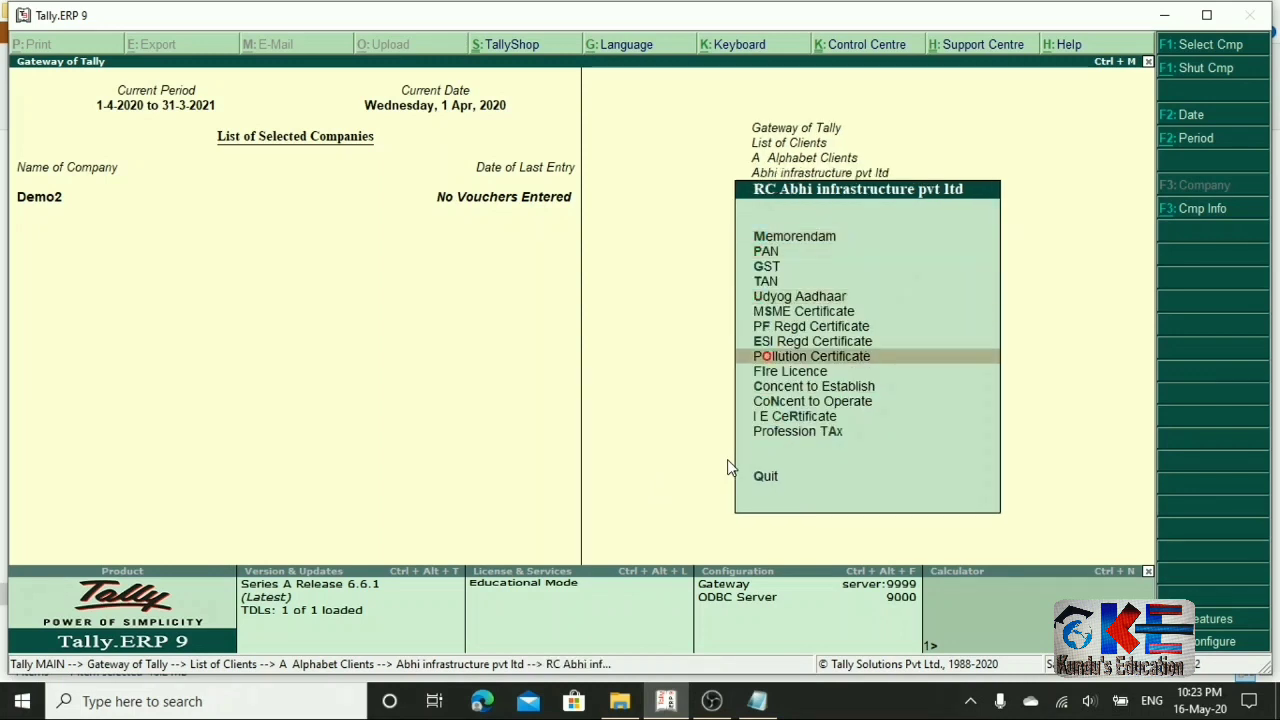
pyautogui.press('Down')
pyautogui.press('Down')
pyautogui.press('Down')
pyautogui.press('Down')
pyautogui.press('Down')
pyautogui.press('Down')
pyautogui.press('Return')
pyautogui.press('Down')
# Open Director 1's ITR Copy year list under Directors Profile
pyautogui.press('Return')
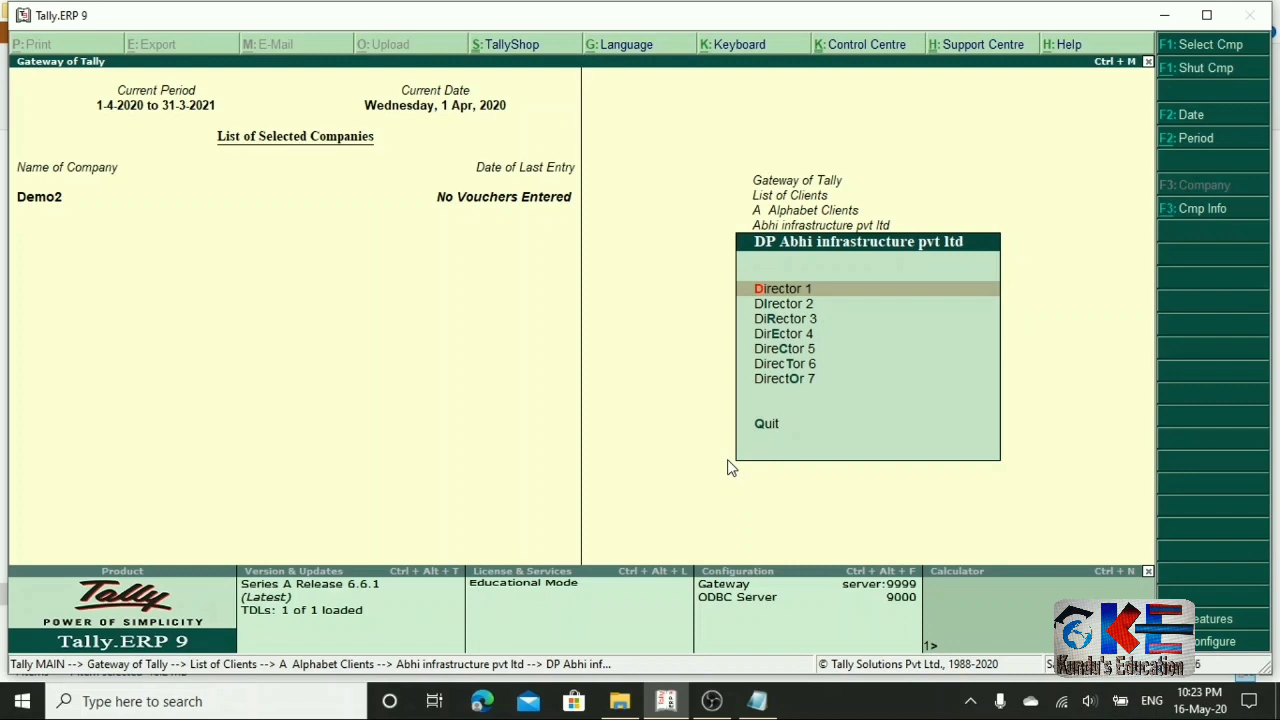
pyautogui.press('Return')
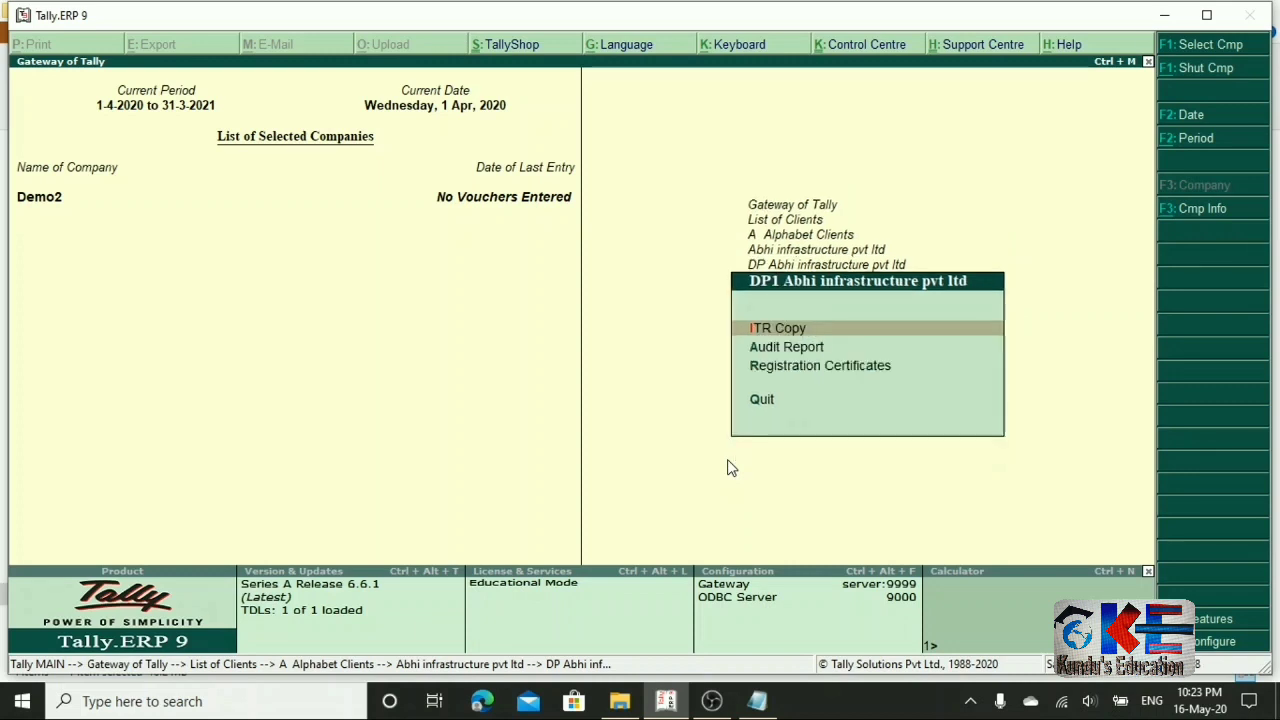
pyautogui.press('Return')
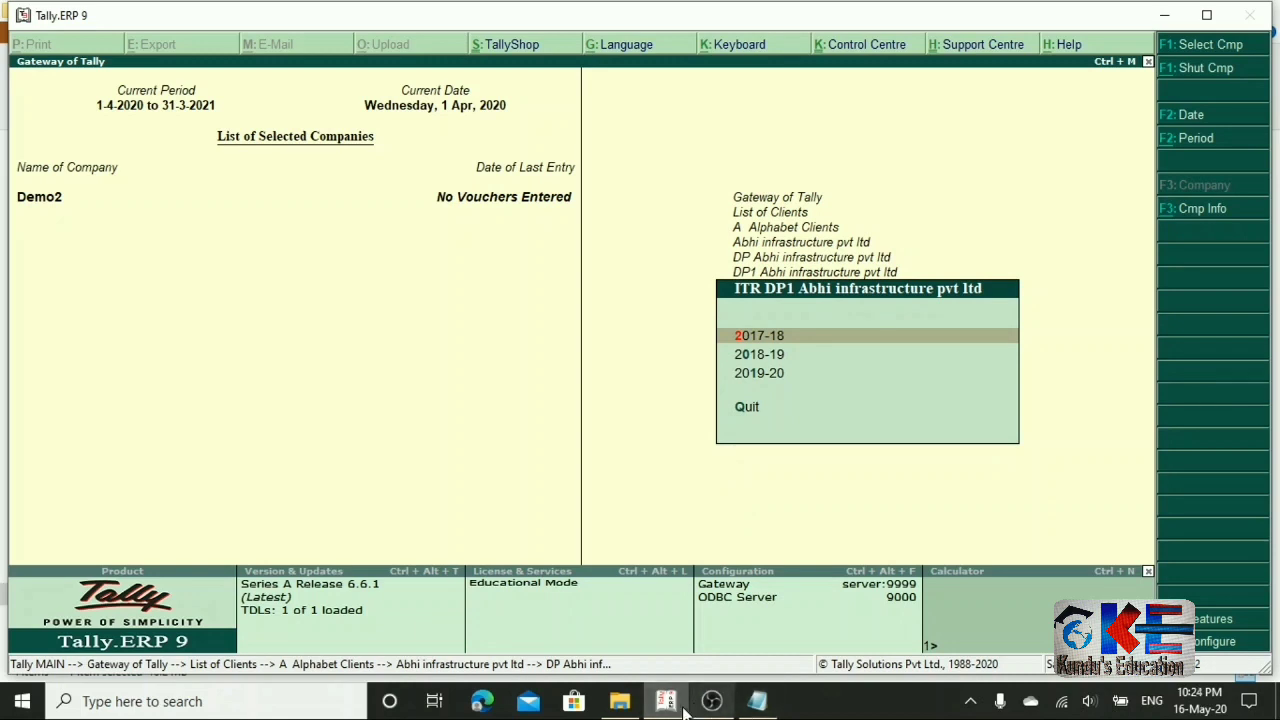
pyautogui.click(620, 701)
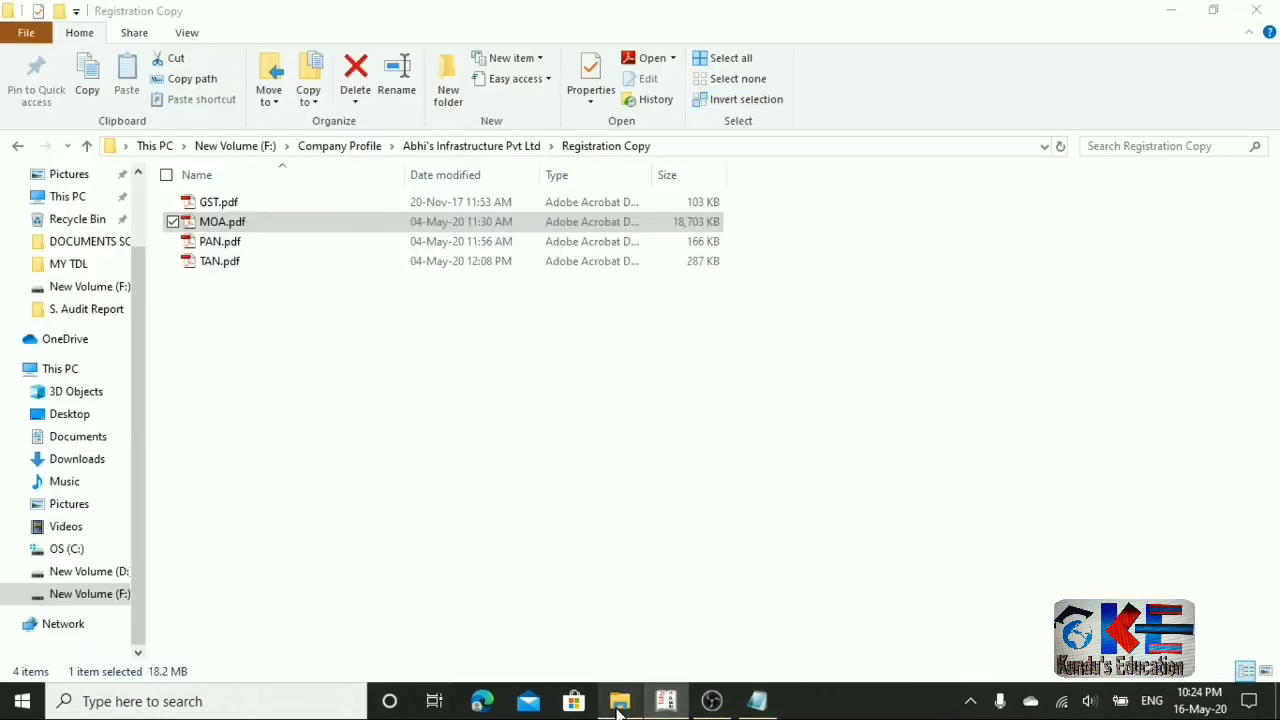
# Go to Directors profile > Director 1 > ITR and copy ITR_2017.pdf's full path from Security properties
pyautogui.click(466, 146)
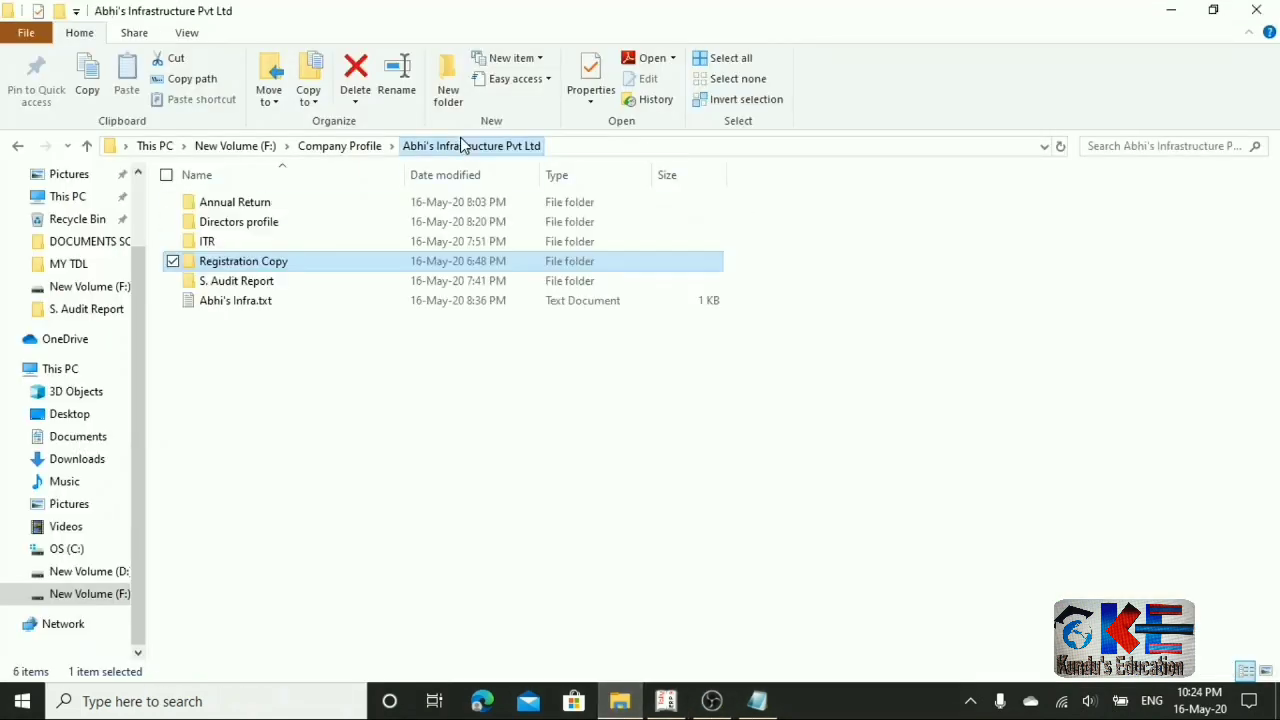
pyautogui.doubleClick(229, 226)
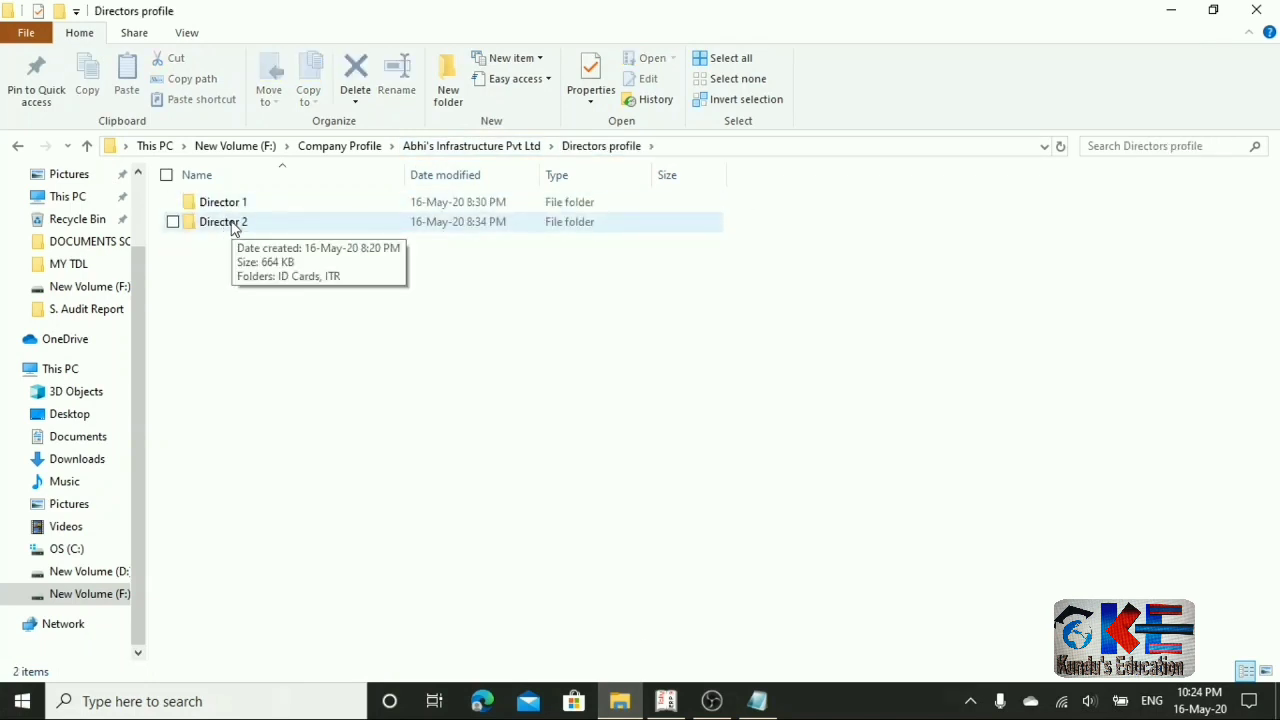
pyautogui.doubleClick(230, 208)
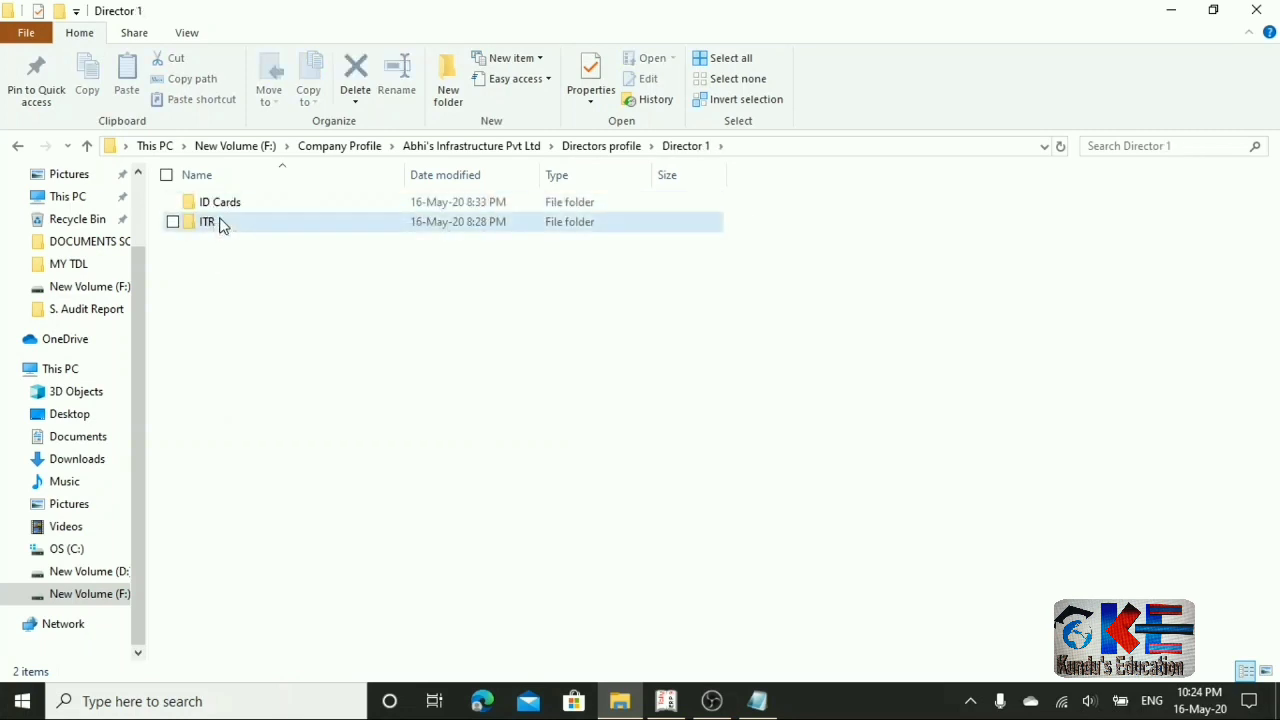
pyautogui.doubleClick(220, 222)
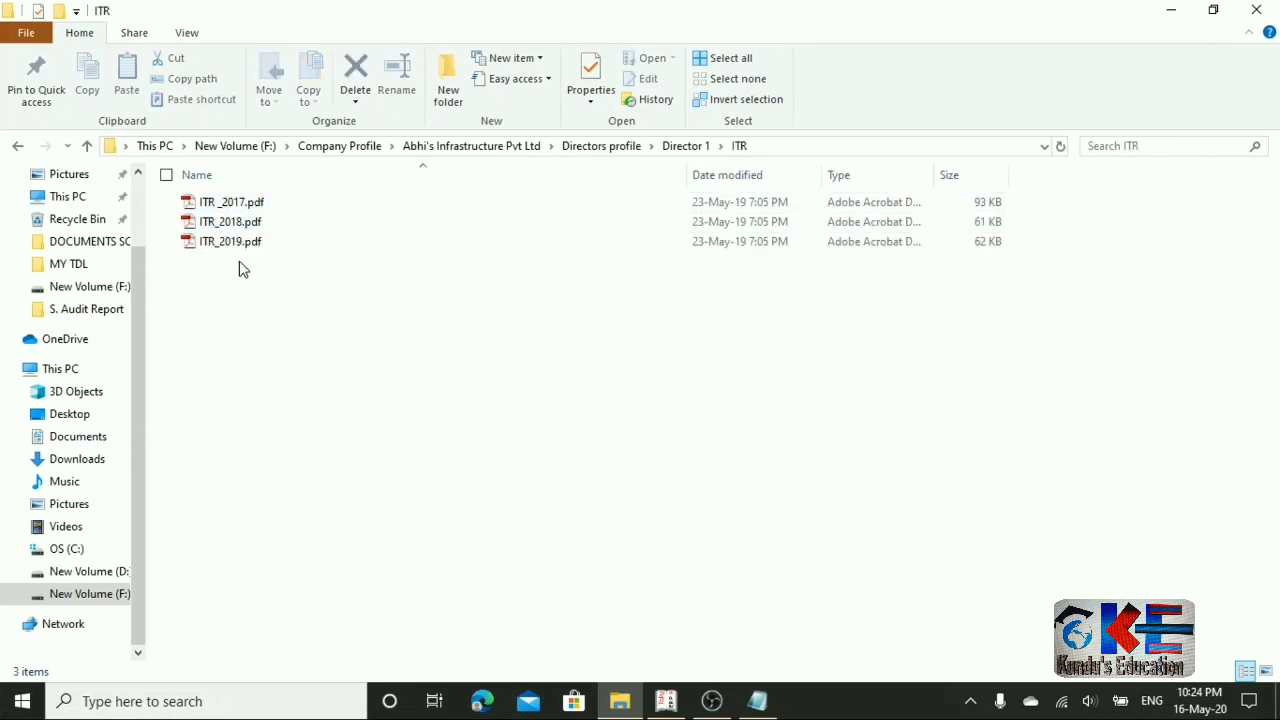
pyautogui.rightClick(244, 206)
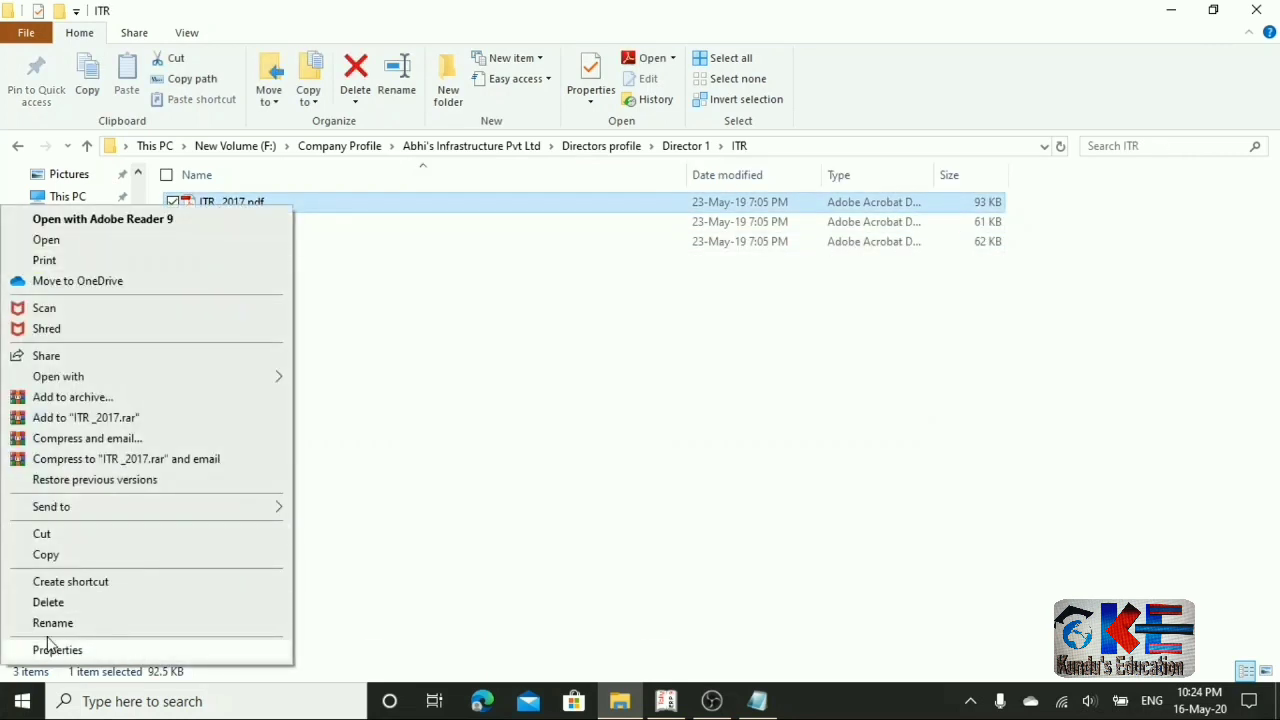
pyautogui.click(57, 650)
pyautogui.click(325, 243)
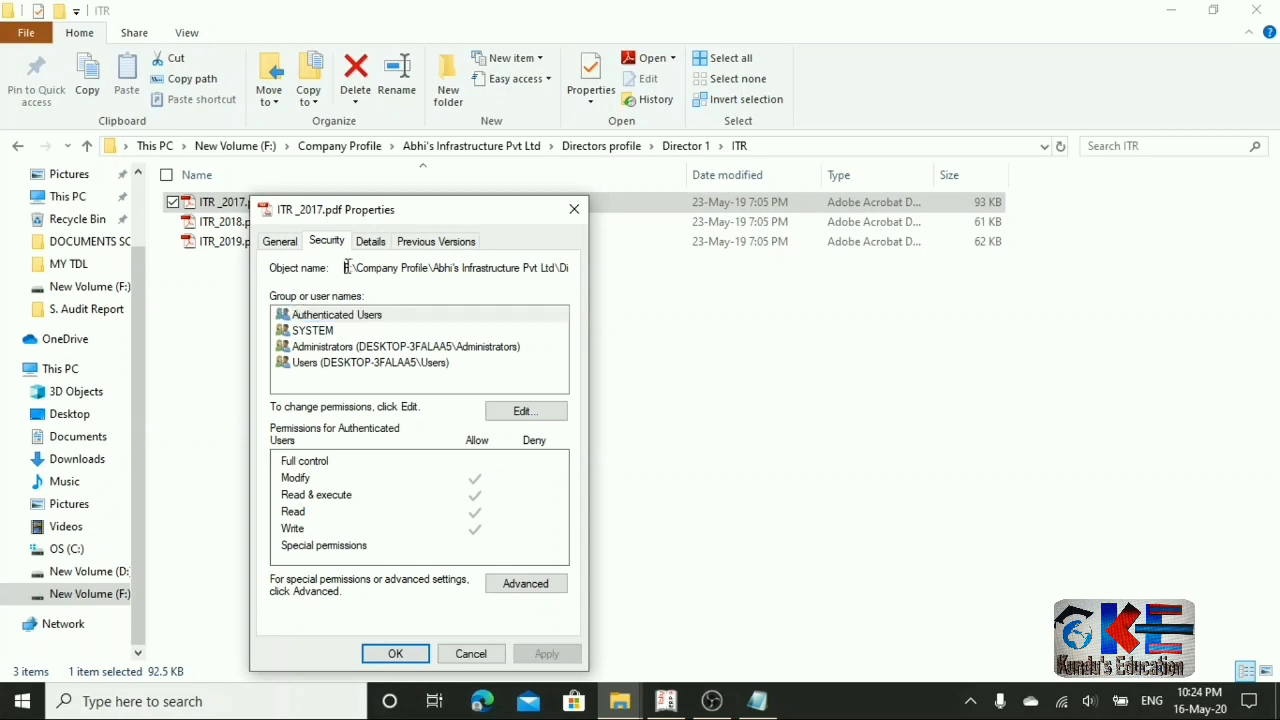
pyautogui.moveTo(346, 264); pyautogui.dragTo(590, 250)
pyautogui.hotkey('ctrl', 'c')
pyautogui.click(757, 701)
pyautogui.scroll(-4, 572, 375)
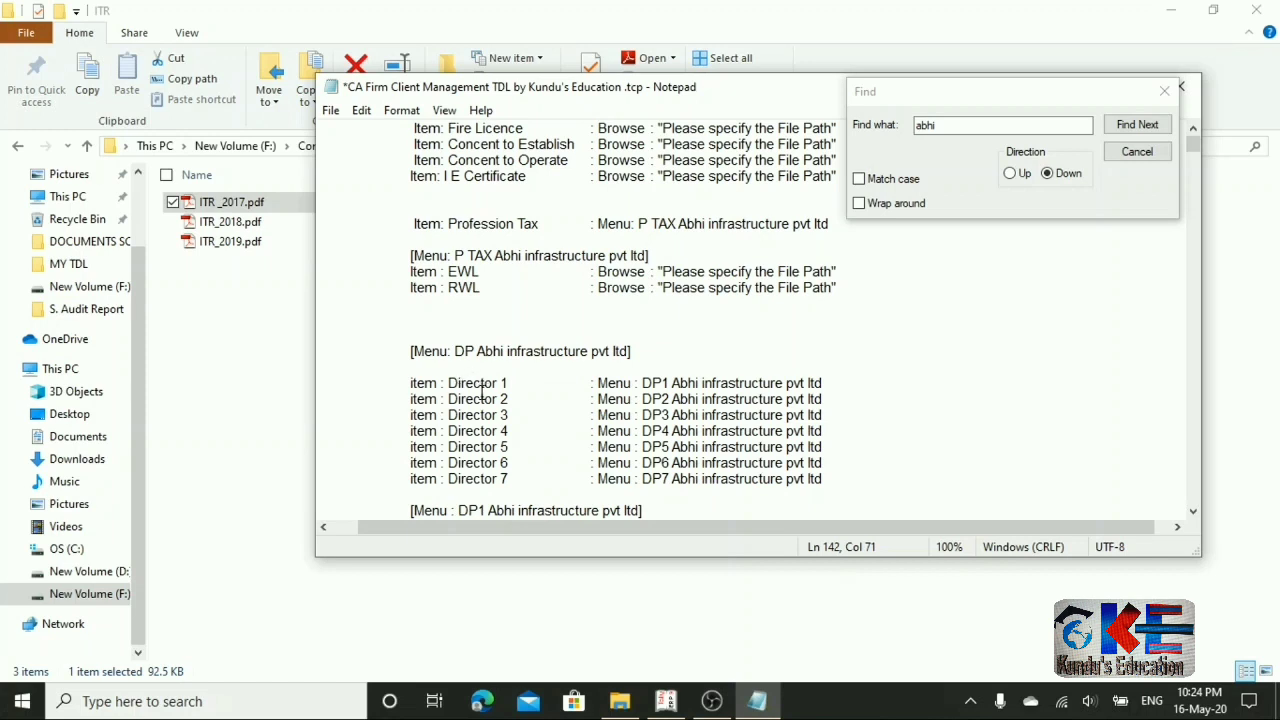
# Replace the Director 1 label in the TDL with the director's full name, aligned with the other lines
pyautogui.scroll(-2, 482, 394)
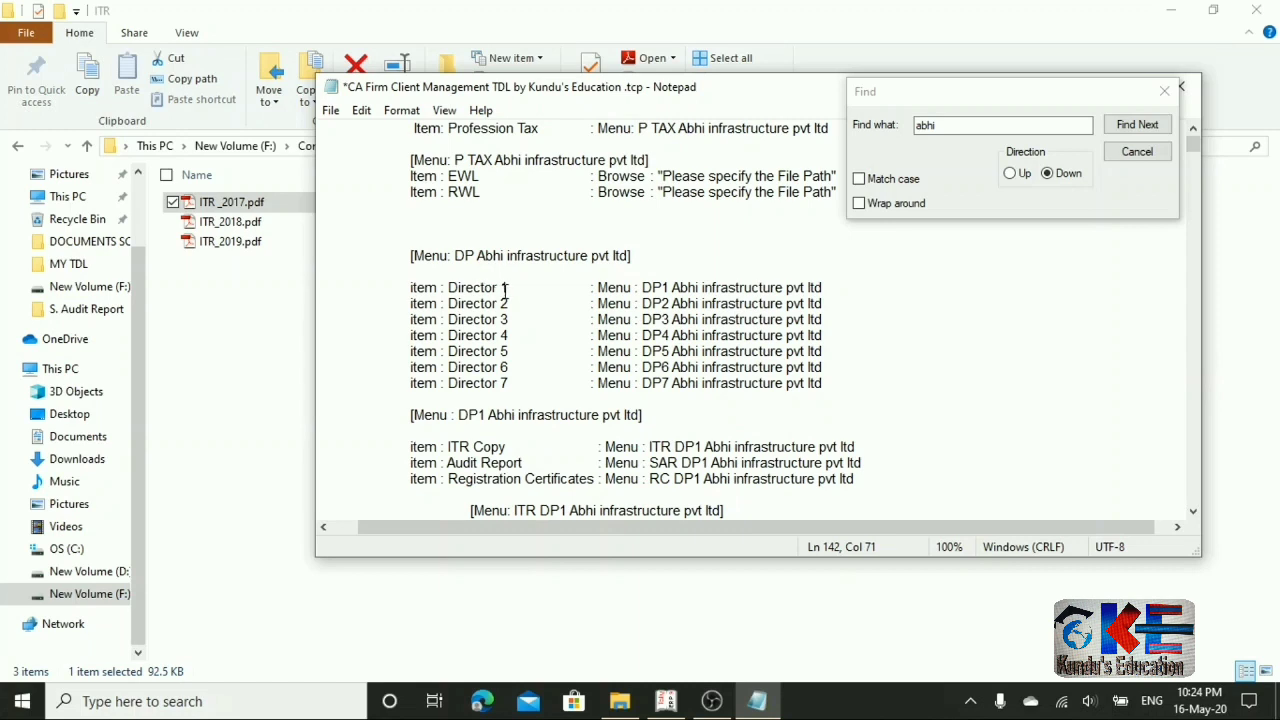
pyautogui.click(506, 289)
pyautogui.press('BackSpace')
pyautogui.press('BackSpace')
pyautogui.press('BackSpace')
pyautogui.press('BackSpace')
pyautogui.press('BackSpace')
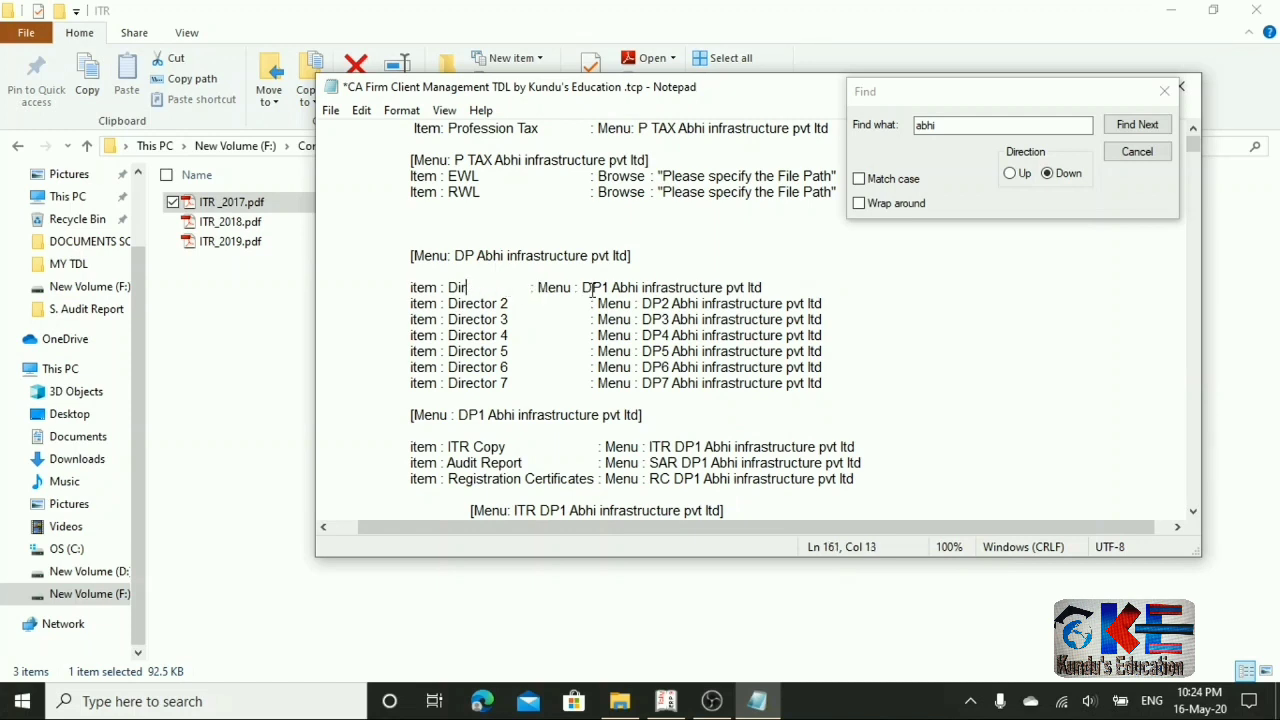
pyautogui.press('BackSpace')
pyautogui.click(495, 290)
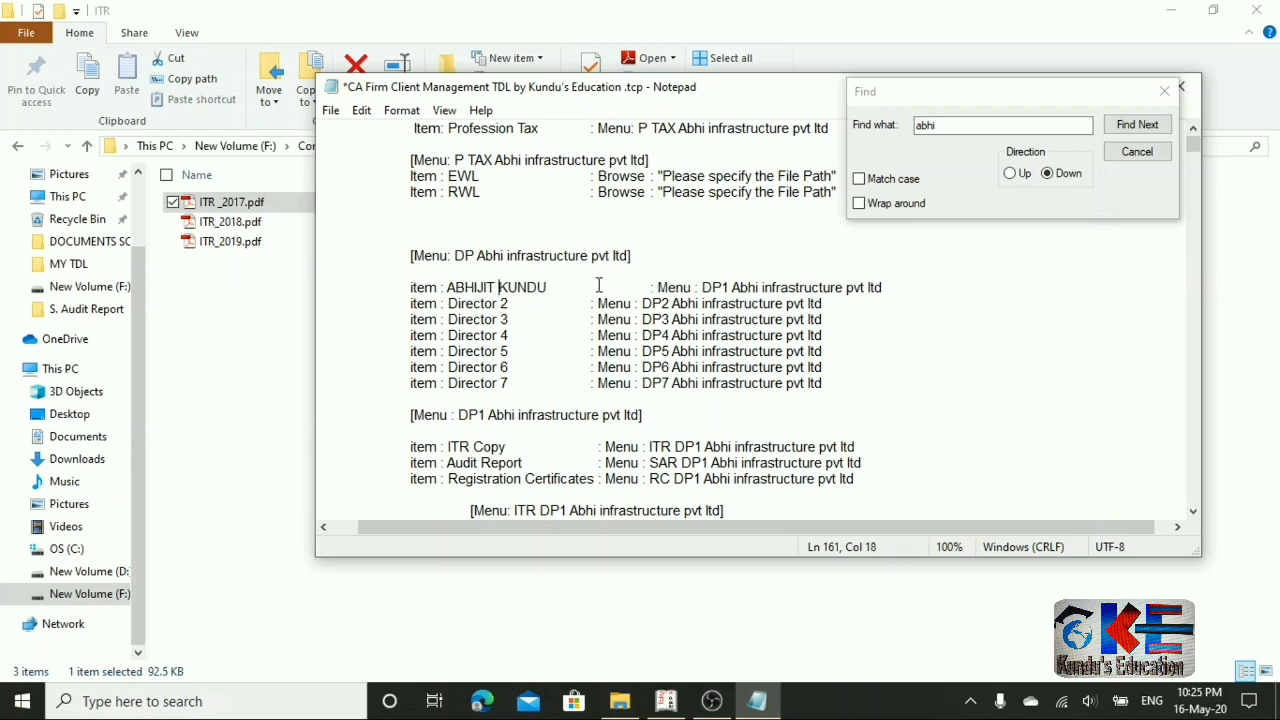
pyautogui.click(600, 287)
pyautogui.press('BackSpace')
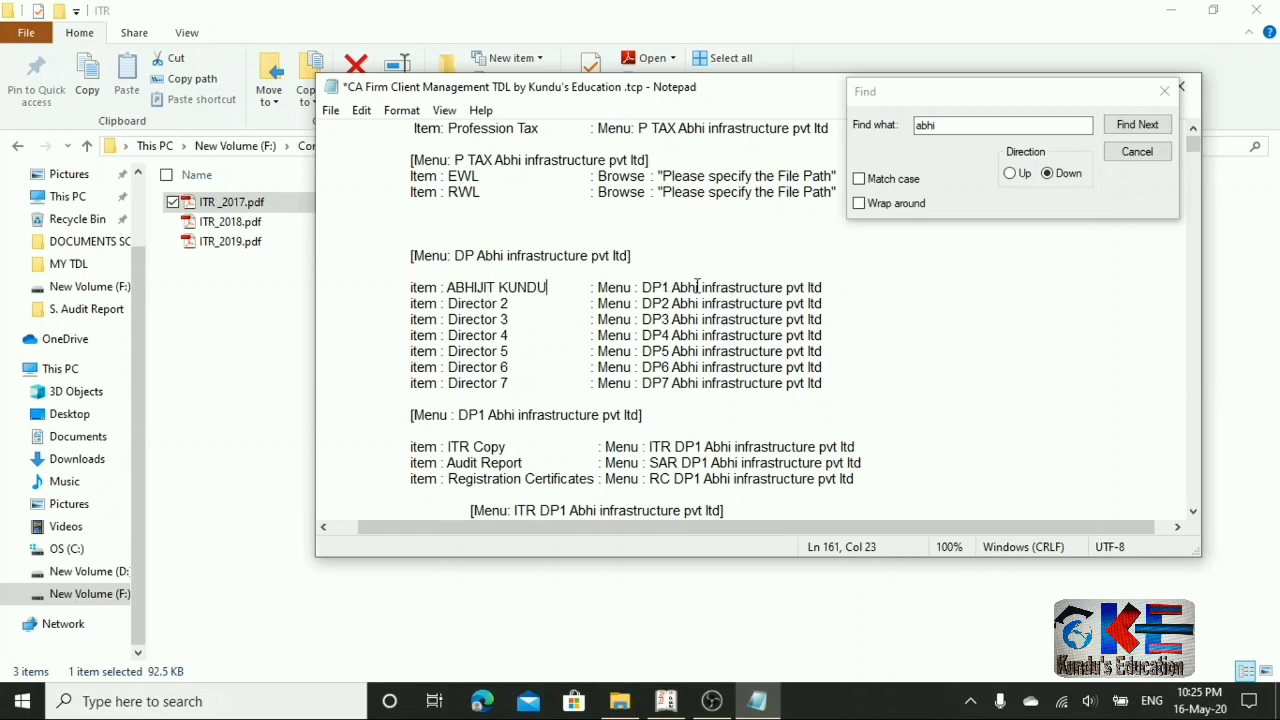
# Scroll down to the ITR DP1 Abhi infrastructure pvt ltd menu block
pyautogui.scroll(-1, 801, 283)
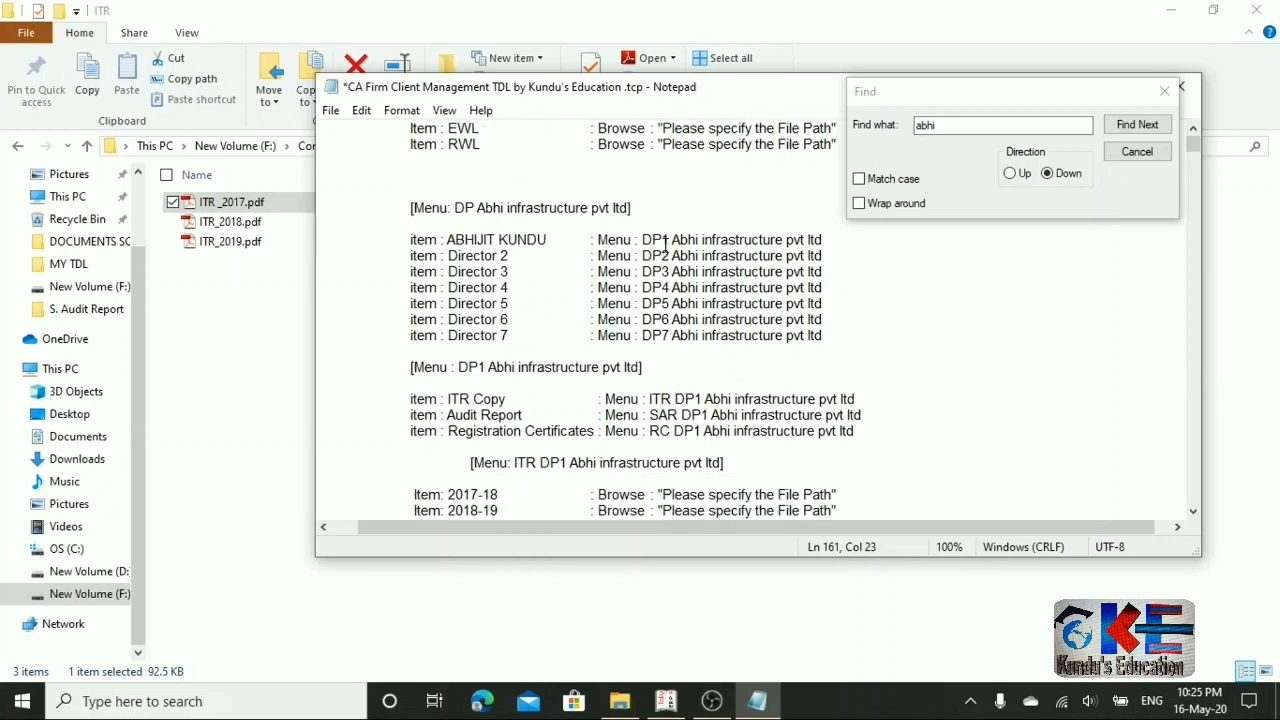
pyautogui.scroll(-1, 808, 330)
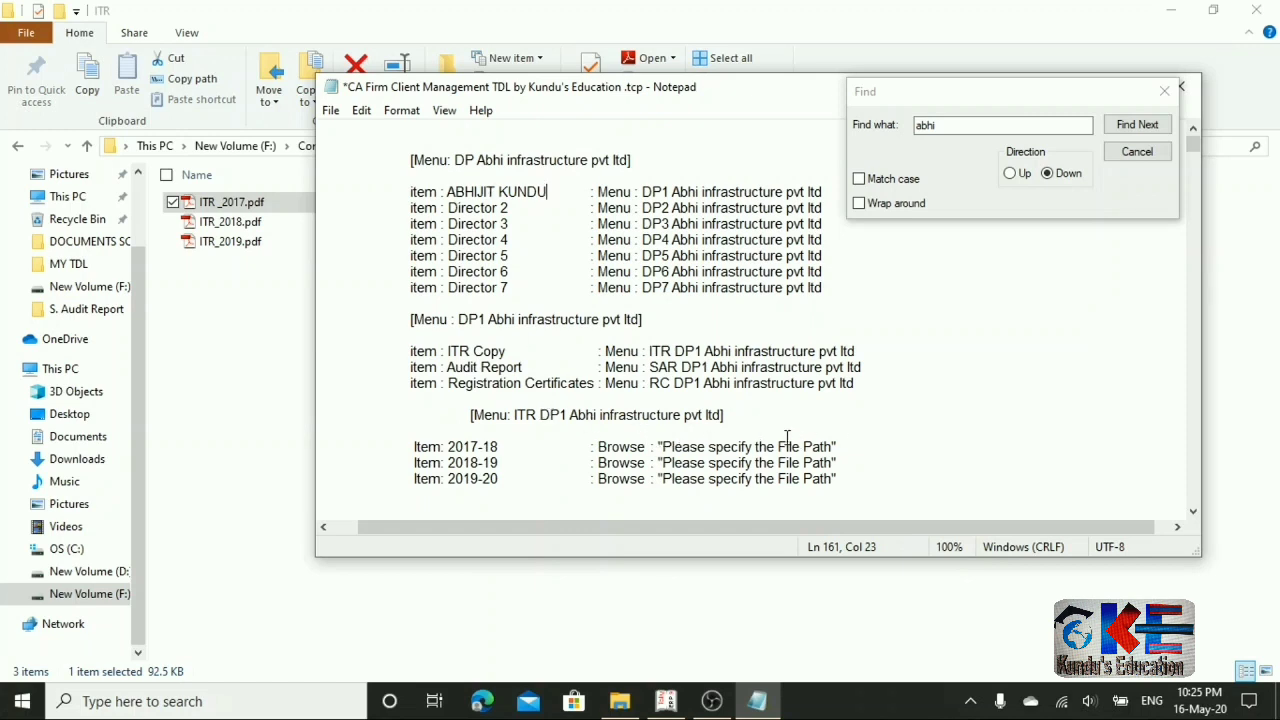
pyautogui.scroll(-1, 646, 400)
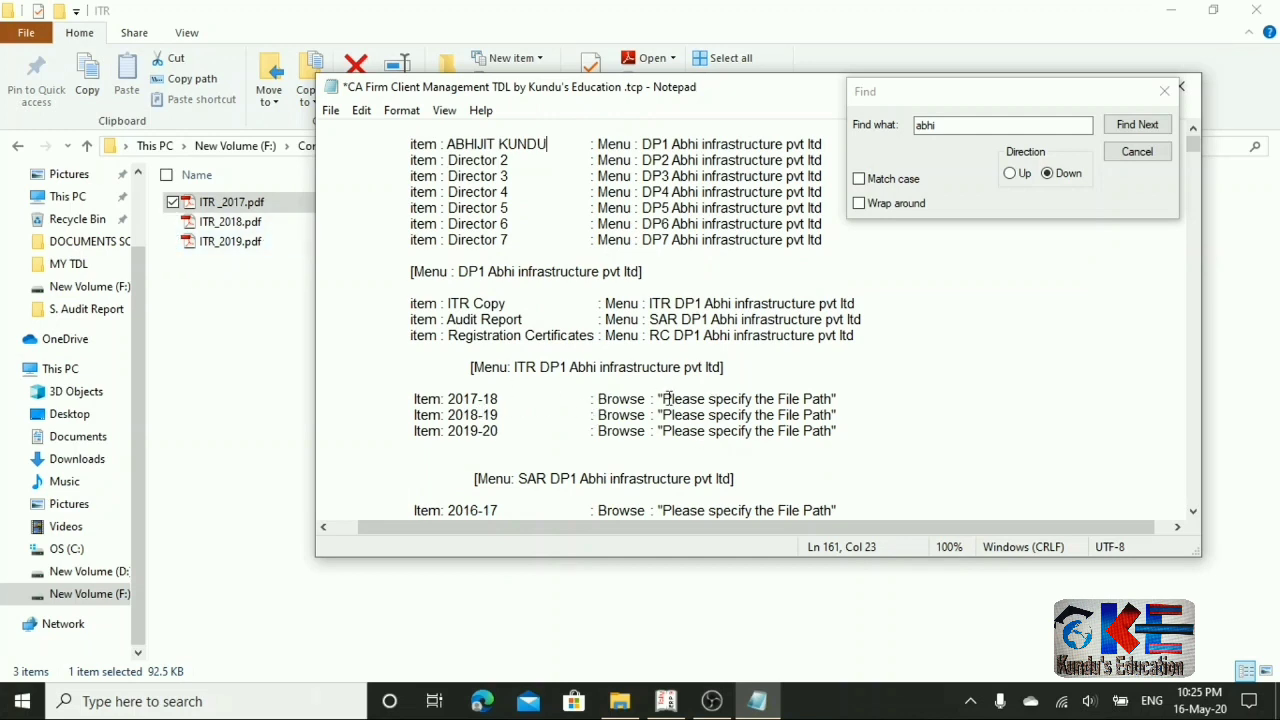
# Paste the ITR _2017.pdf path into the 2017-18 item and an ITR _2018.pdf path into 2018-19
pyautogui.moveTo(664, 398); pyautogui.dragTo(831, 398)
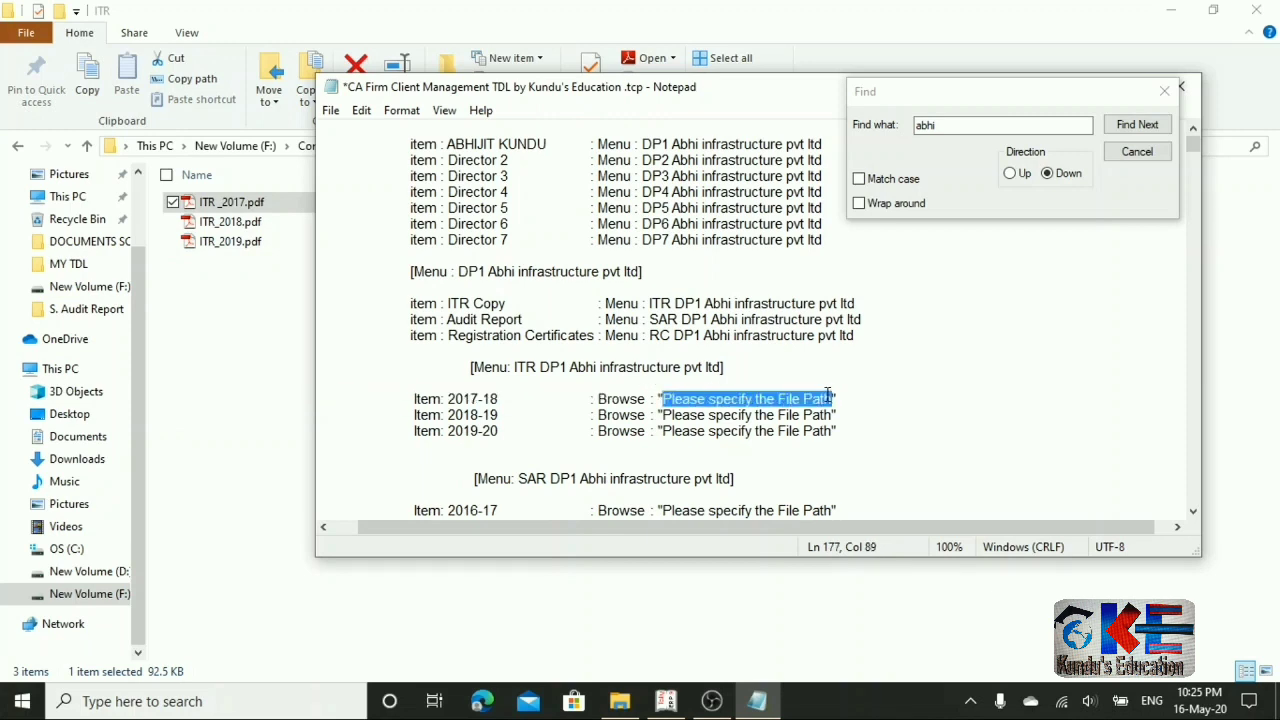
pyautogui.rightClick(826, 396)
pyautogui.hotkey('ctrl', 'v')
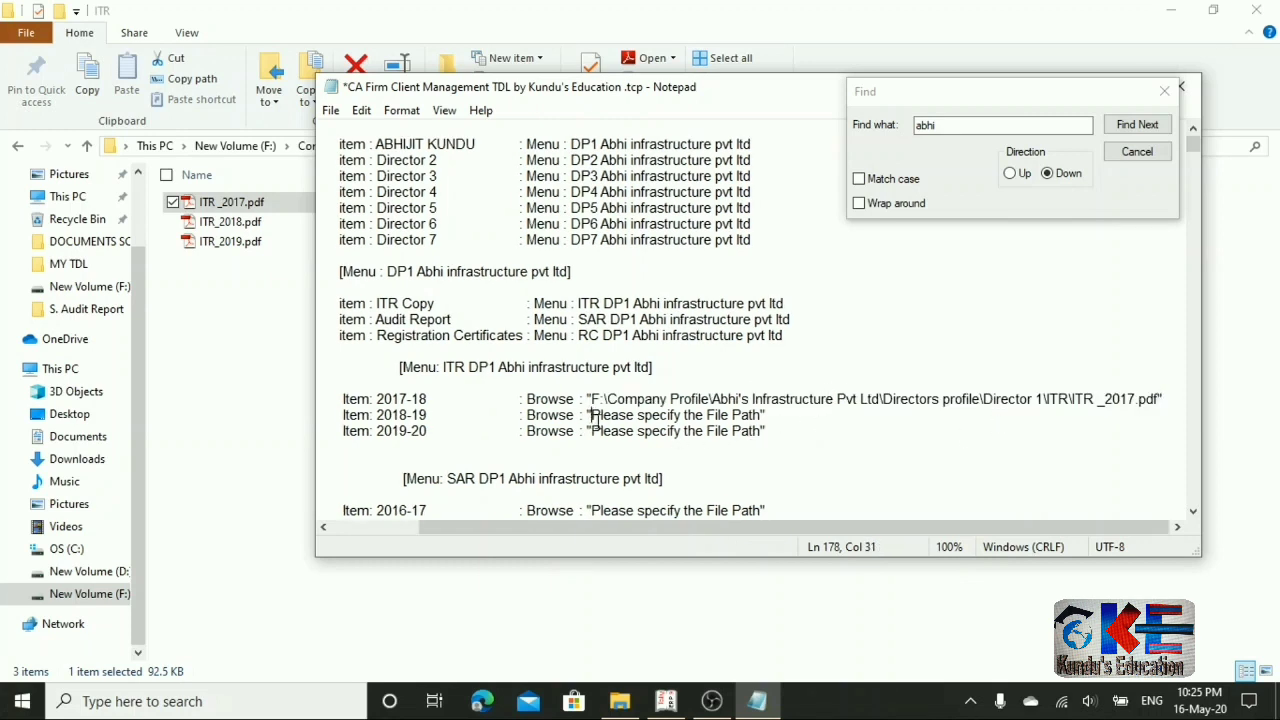
pyautogui.moveTo(592, 415); pyautogui.dragTo(762, 415)
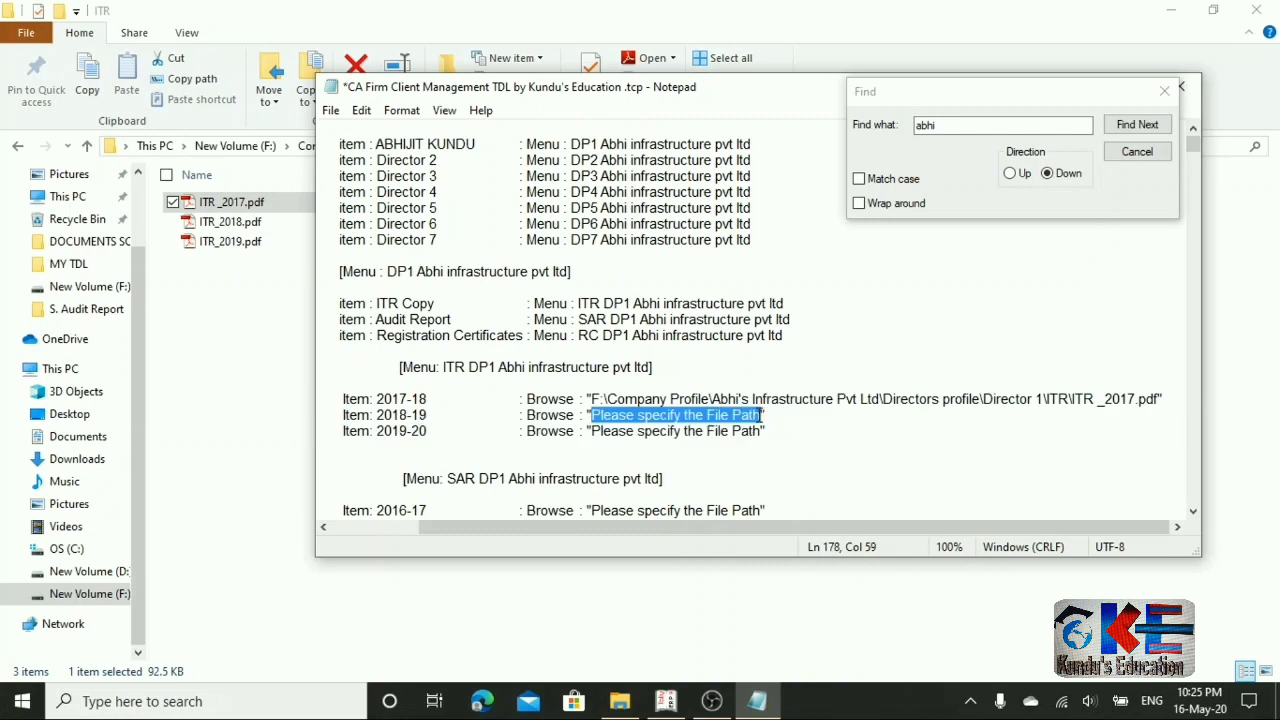
pyautogui.press('Delete')
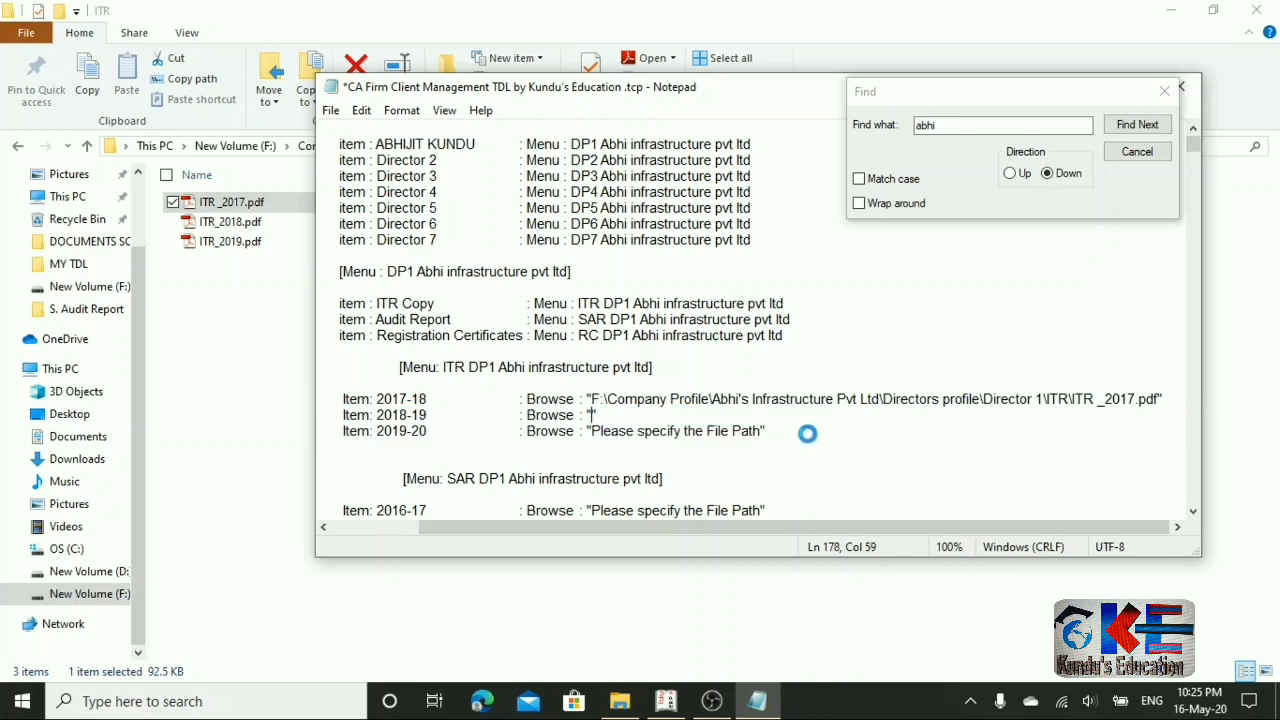
pyautogui.hotkey('ctrl', 'v')
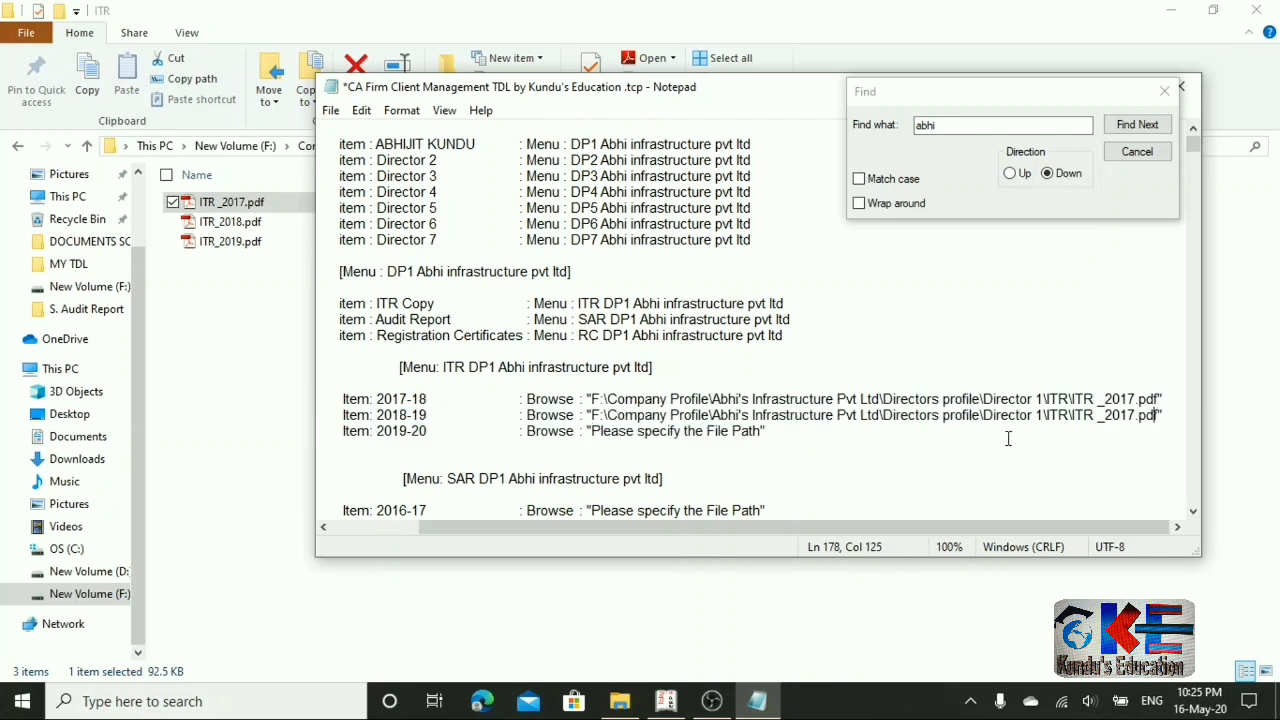
pyautogui.press('BackSpace')
pyautogui.write('8')
# Point the 2019-20 item to ITR _2019.pdf by pasting the path and changing the year digit to 9
pyautogui.moveTo(591, 431); pyautogui.dragTo(673, 430)
pyautogui.moveTo(708, 431); pyautogui.dragTo(758, 436)
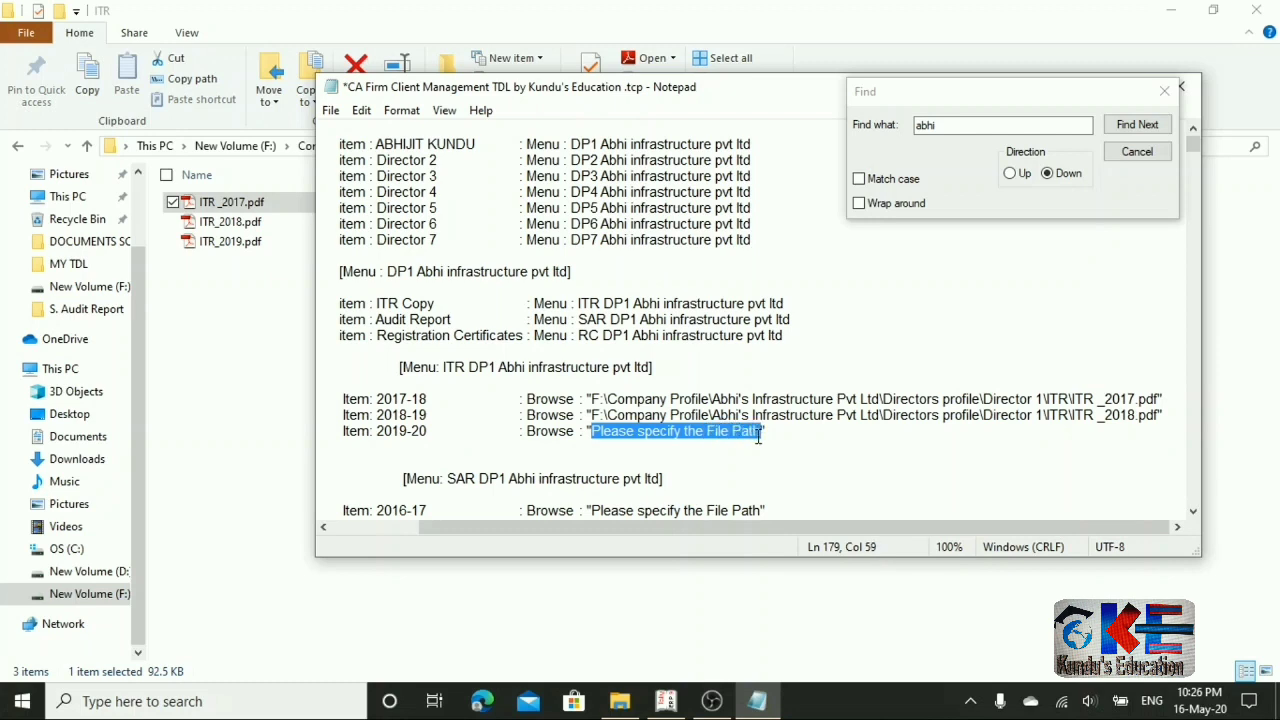
pyautogui.hotkey('ctrl', 'v')
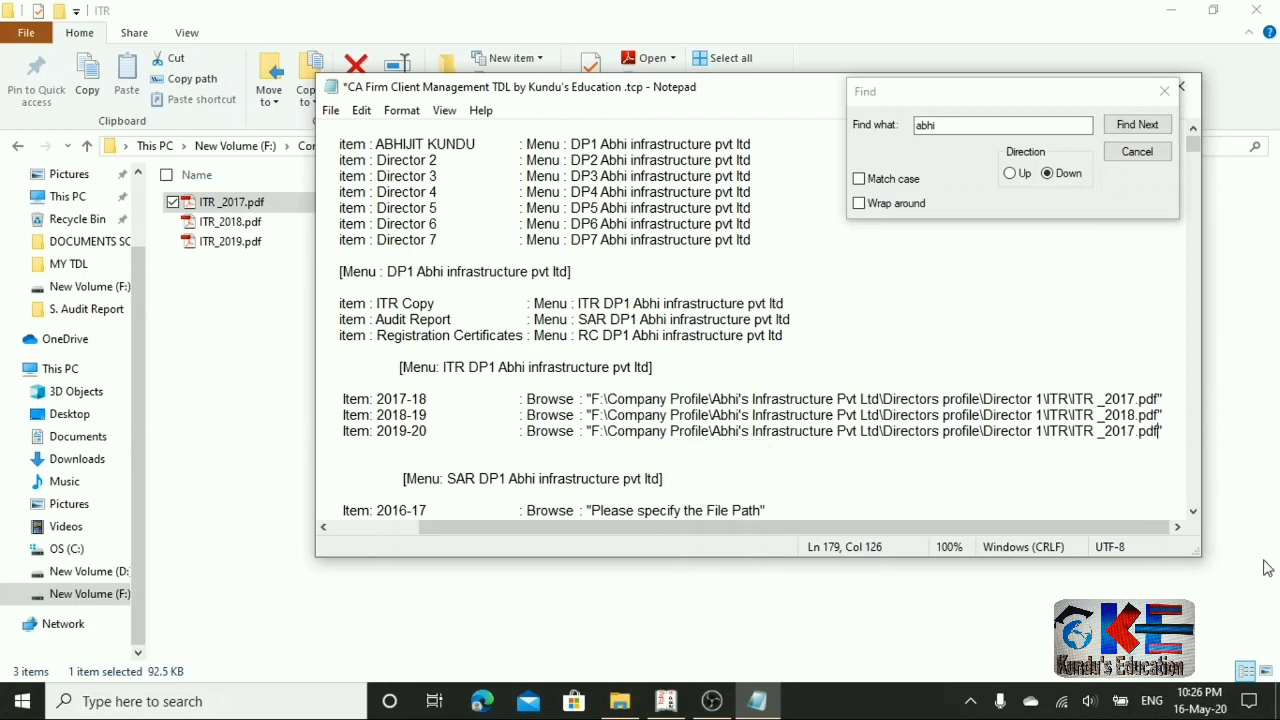
pyautogui.press('Left')
pyautogui.press('Left')
pyautogui.press('BackSpace')
pyautogui.write('9')
pyautogui.click(1016, 477)
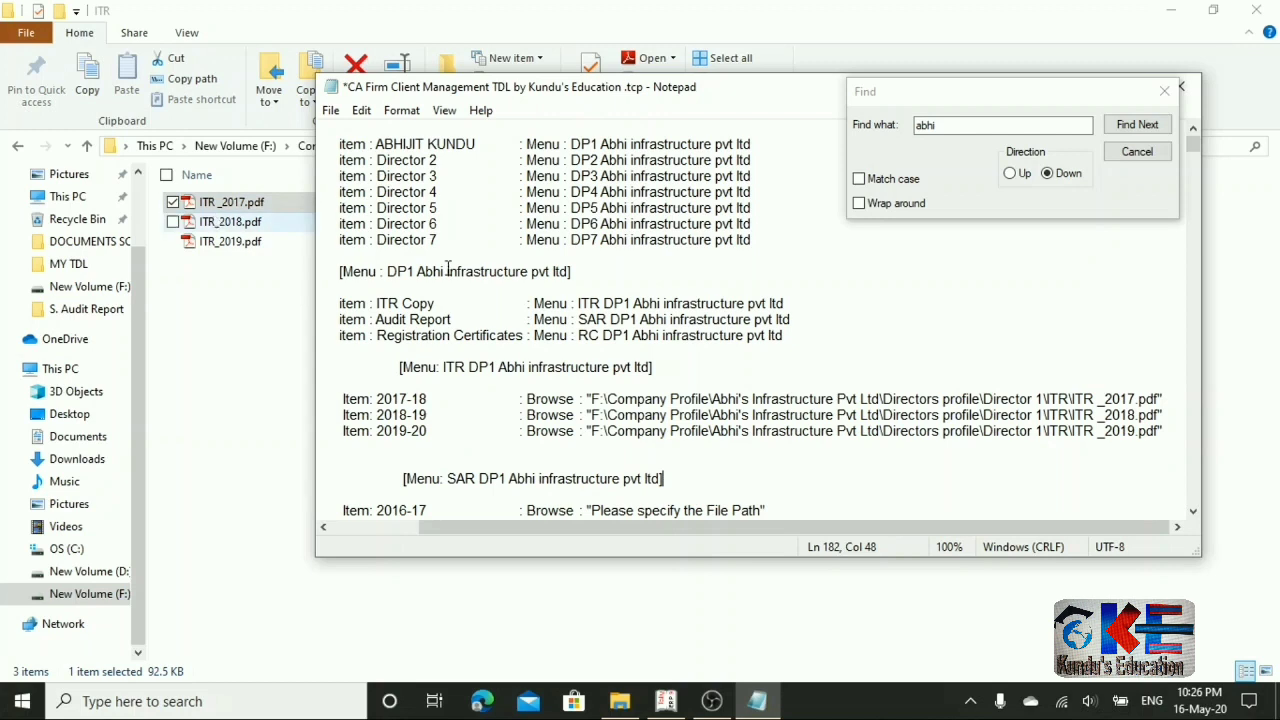
pyautogui.click(1087, 470)
pyautogui.scroll(-3, 994, 434)
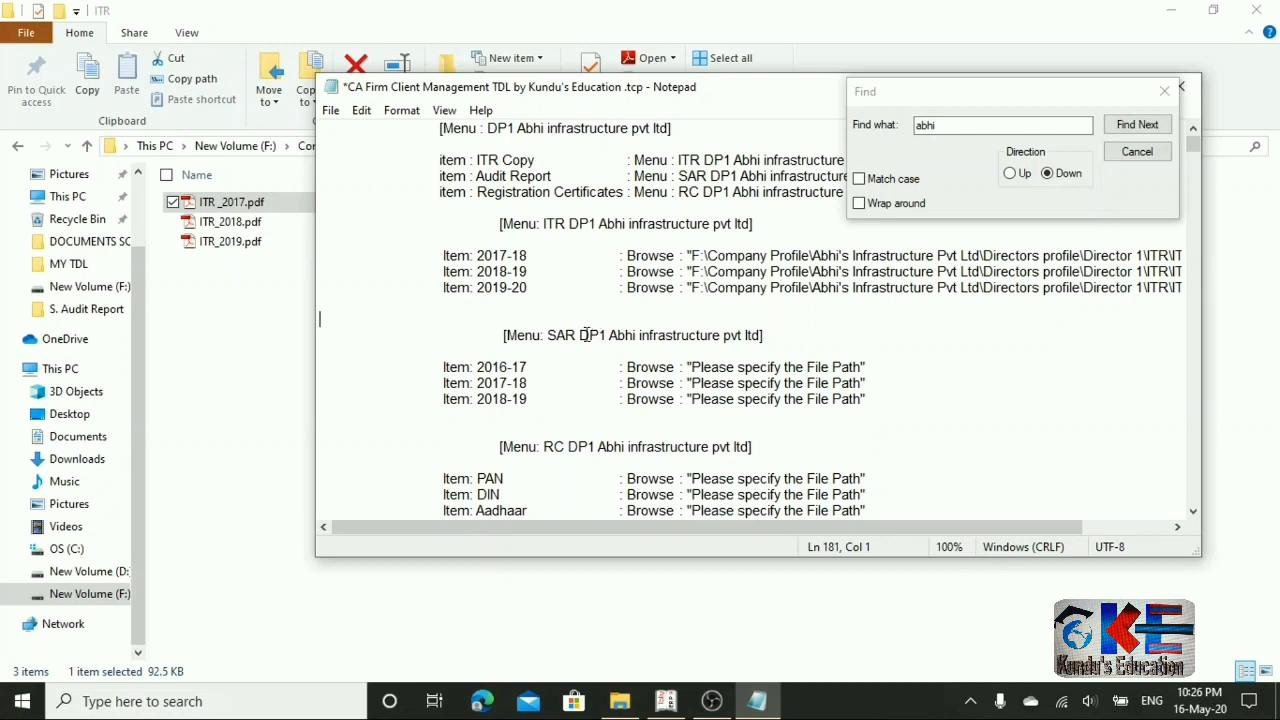
pyautogui.scroll(3, 601, 335)
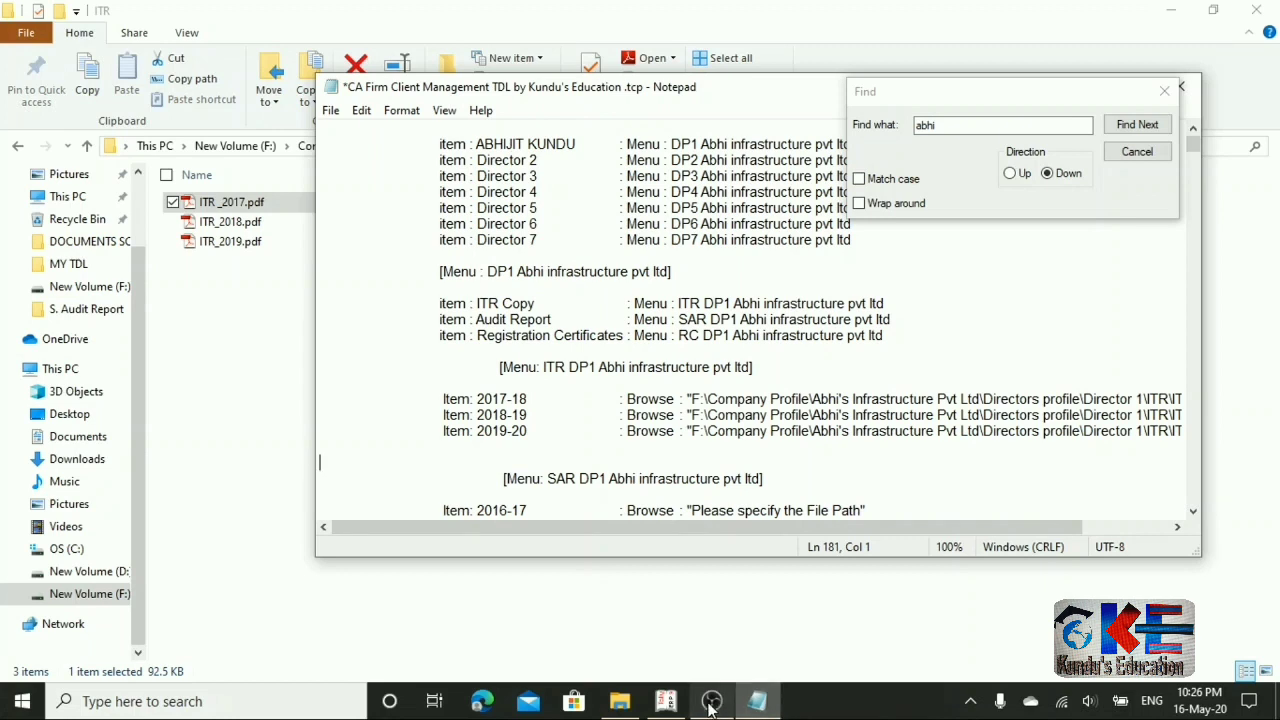
# Back out in Tally to the director list with Director 1 highlighted, checking the TDL alongside
pyautogui.click(672, 703)
pyautogui.press('Escape')
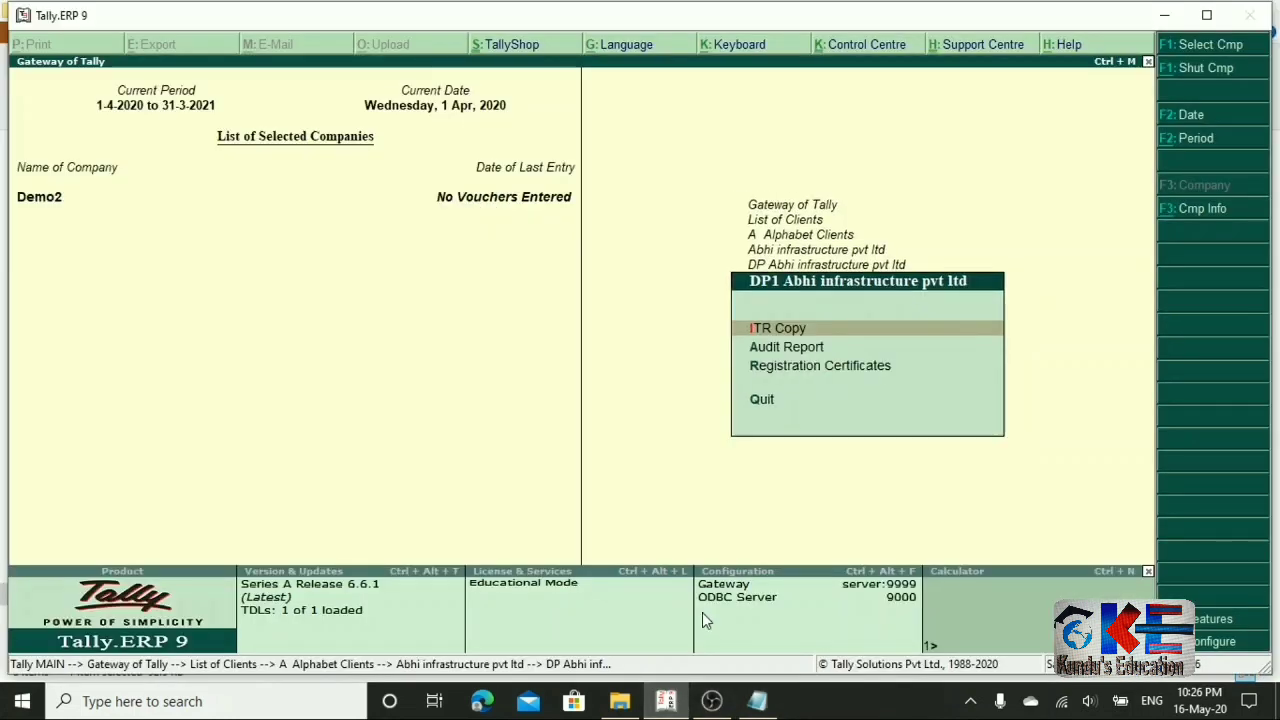
pyautogui.press('Escape')
pyautogui.press('Down')
pyautogui.press('Up')
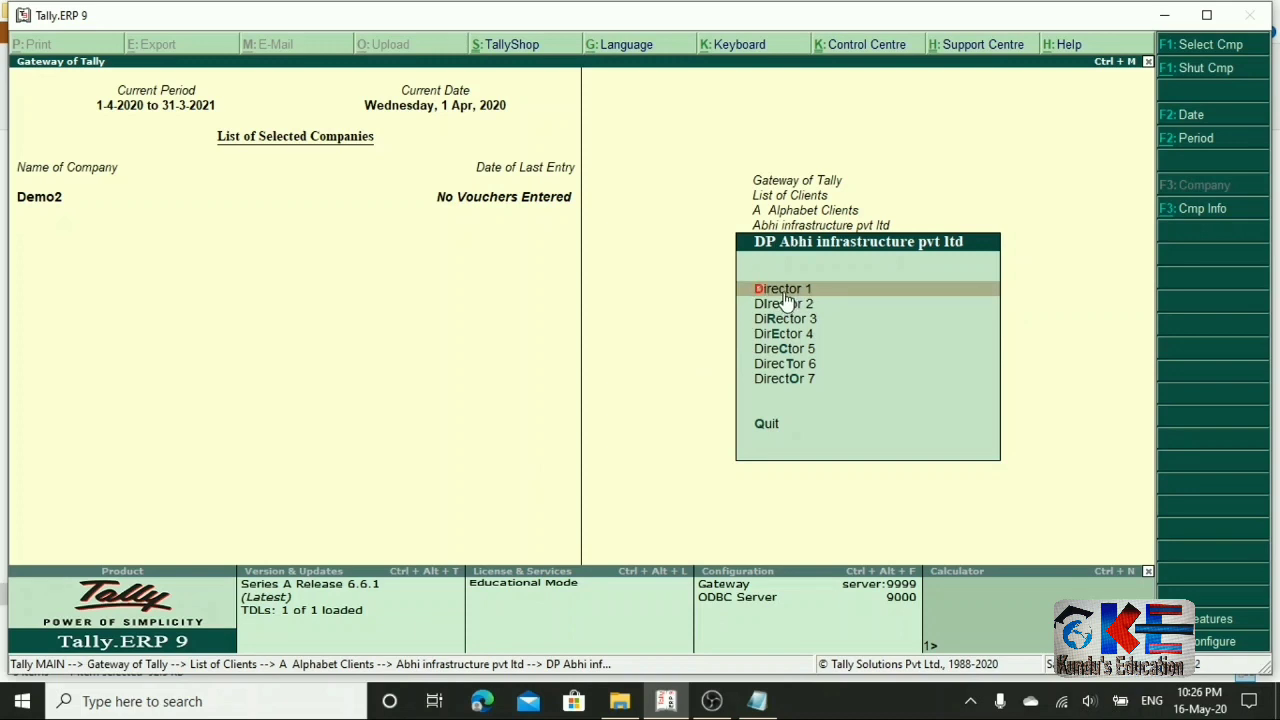
pyautogui.click(757, 701)
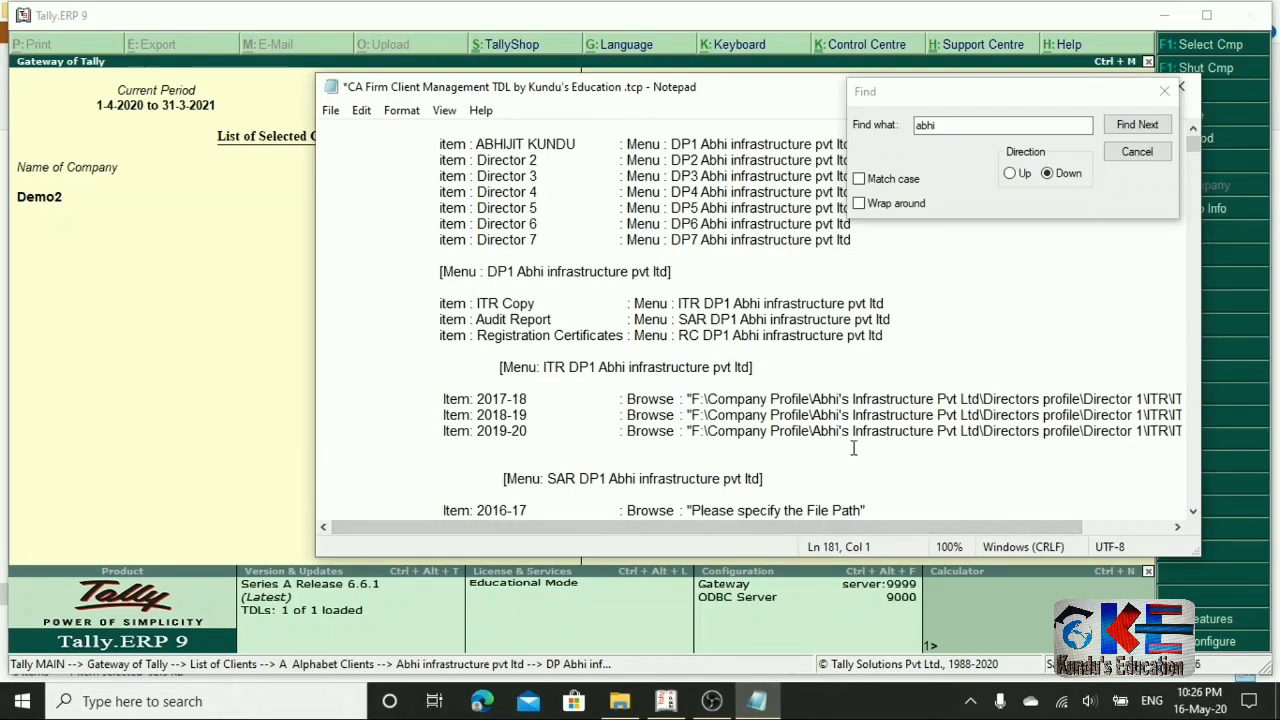
pyautogui.scroll(-3, 607, 363)
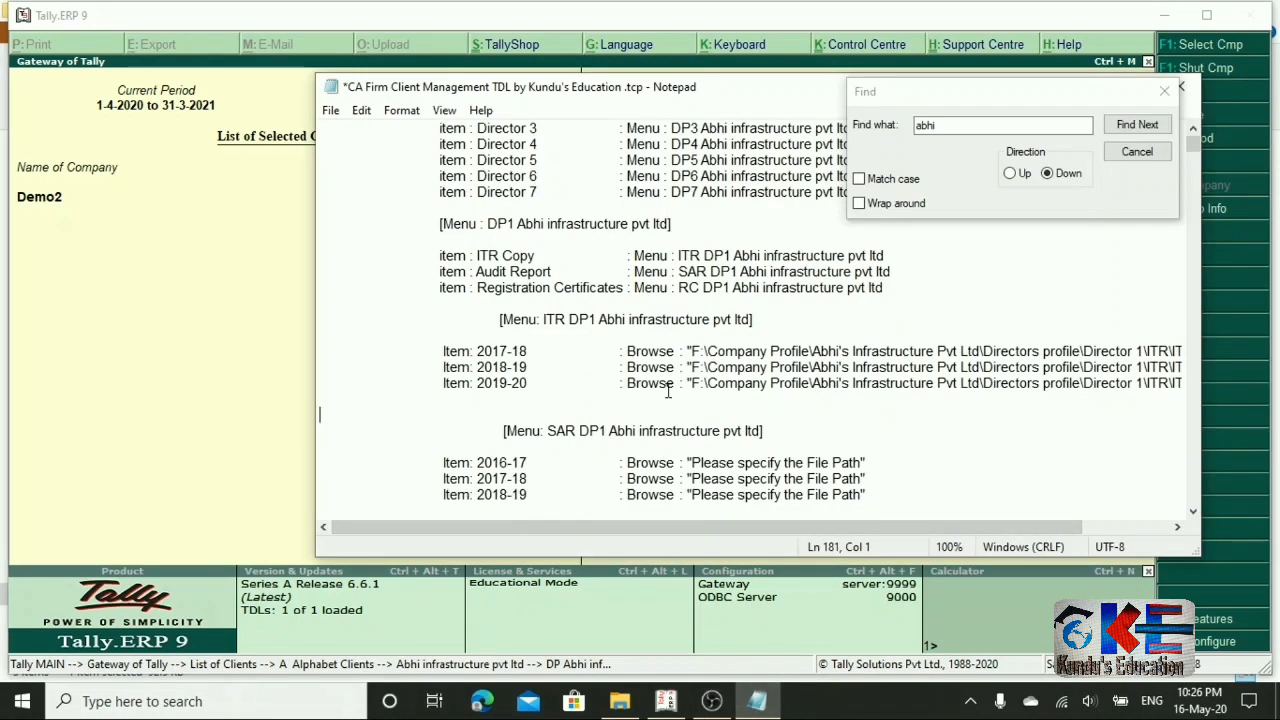
# Re-enter the director list and open Director 1's Audit Report year menu
pyautogui.click(666, 702)
pyautogui.press('Escape')
pyautogui.press('Return')
pyautogui.press('Return')
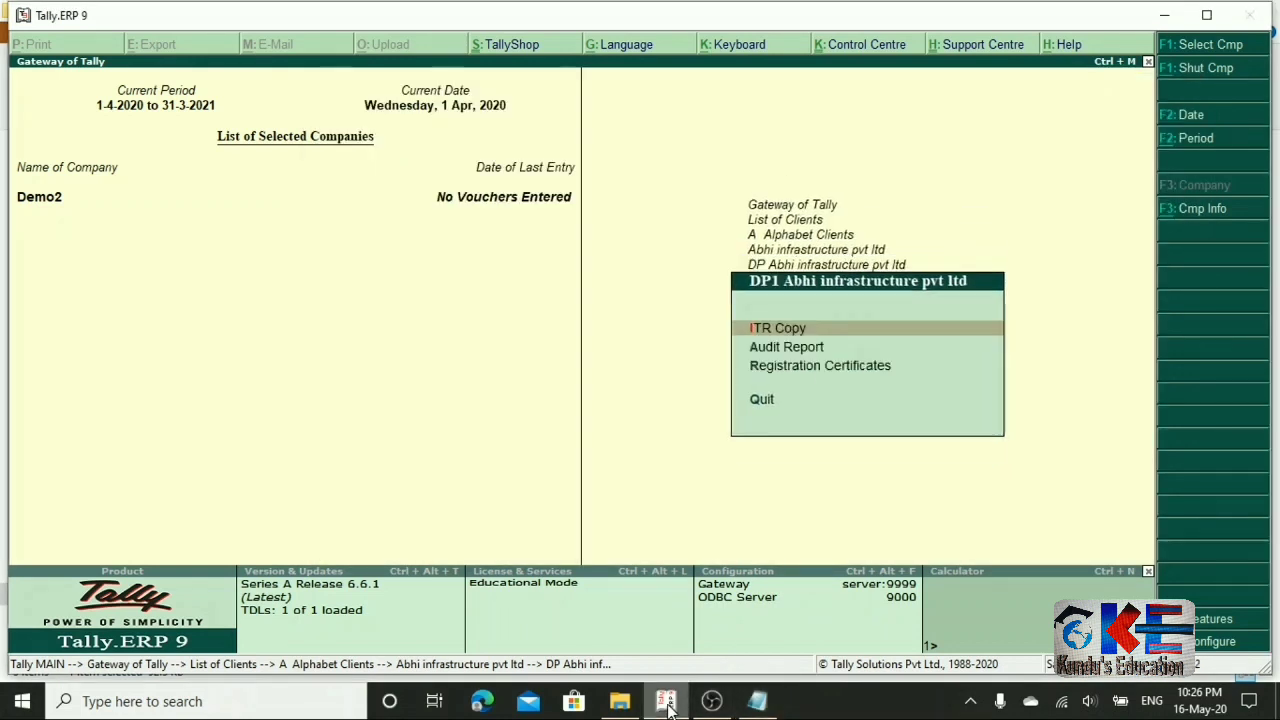
pyautogui.press('Down')
pyautogui.press('Return')
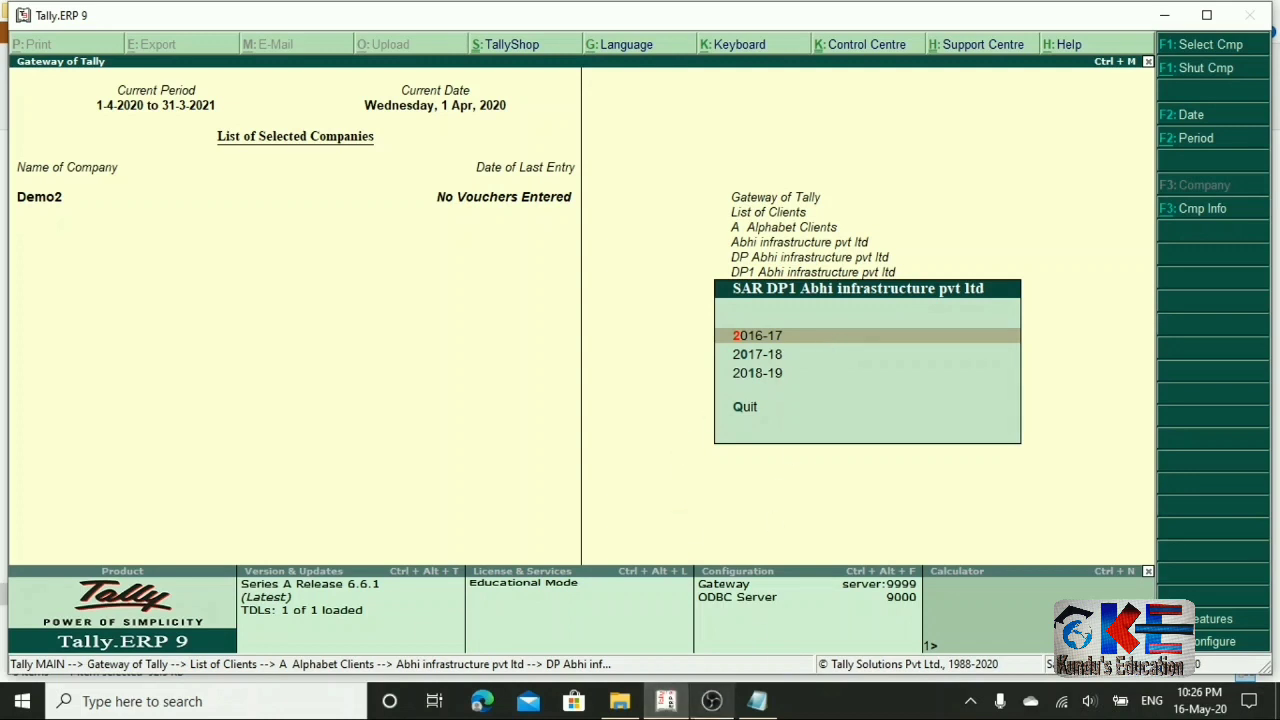
# Compare the TDL's SAR DP1 section in Notepad against the audit year menu in Tally
pyautogui.click(748, 706)
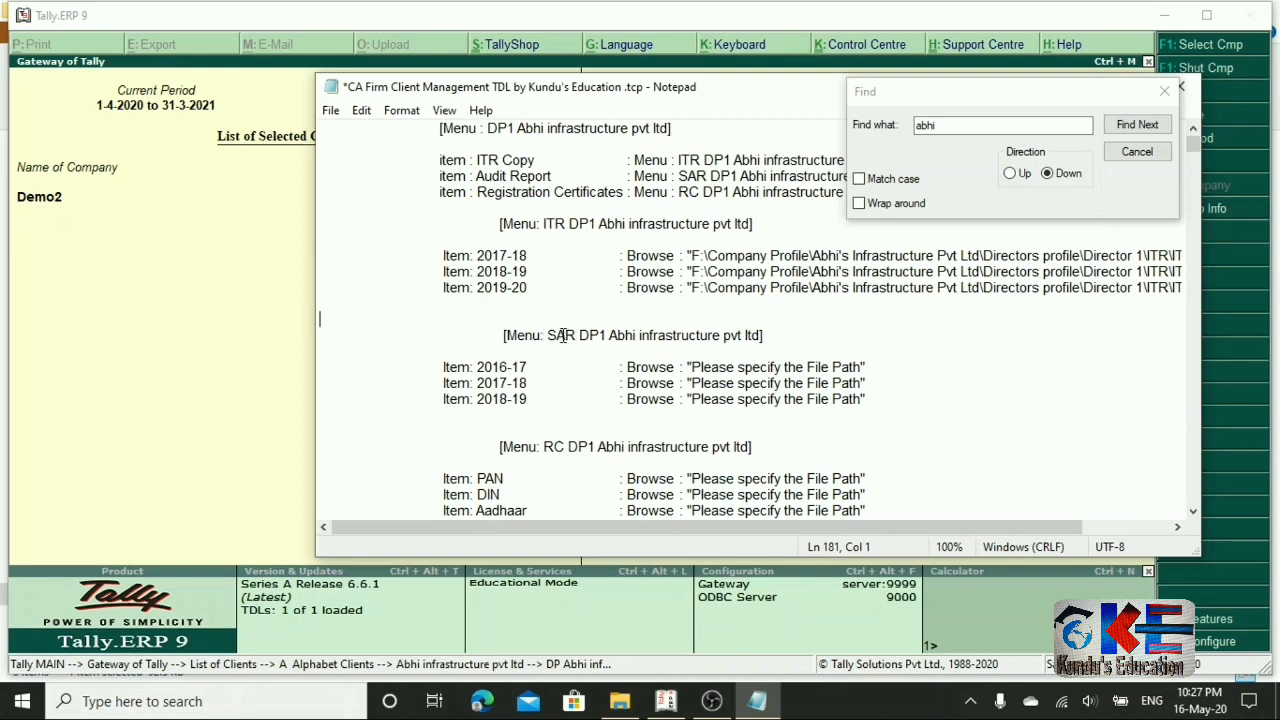
pyautogui.scroll(5, 540, 372)
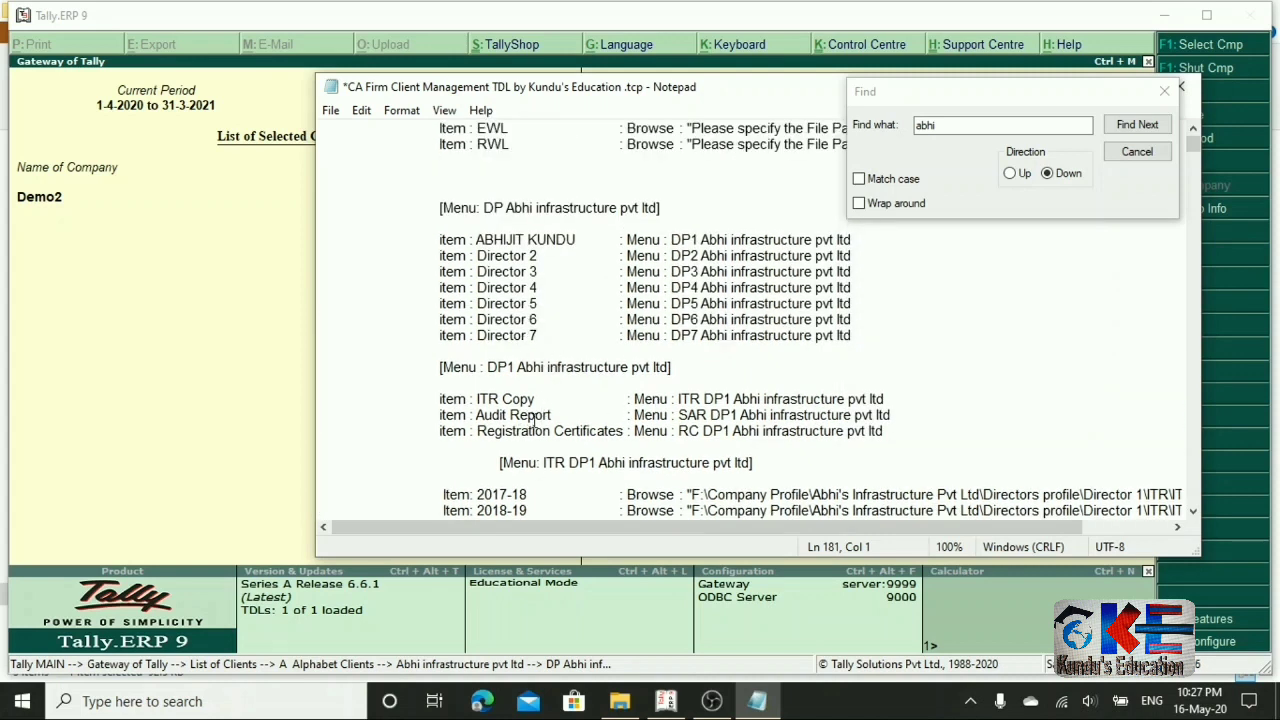
pyautogui.scroll(-5, 553, 370)
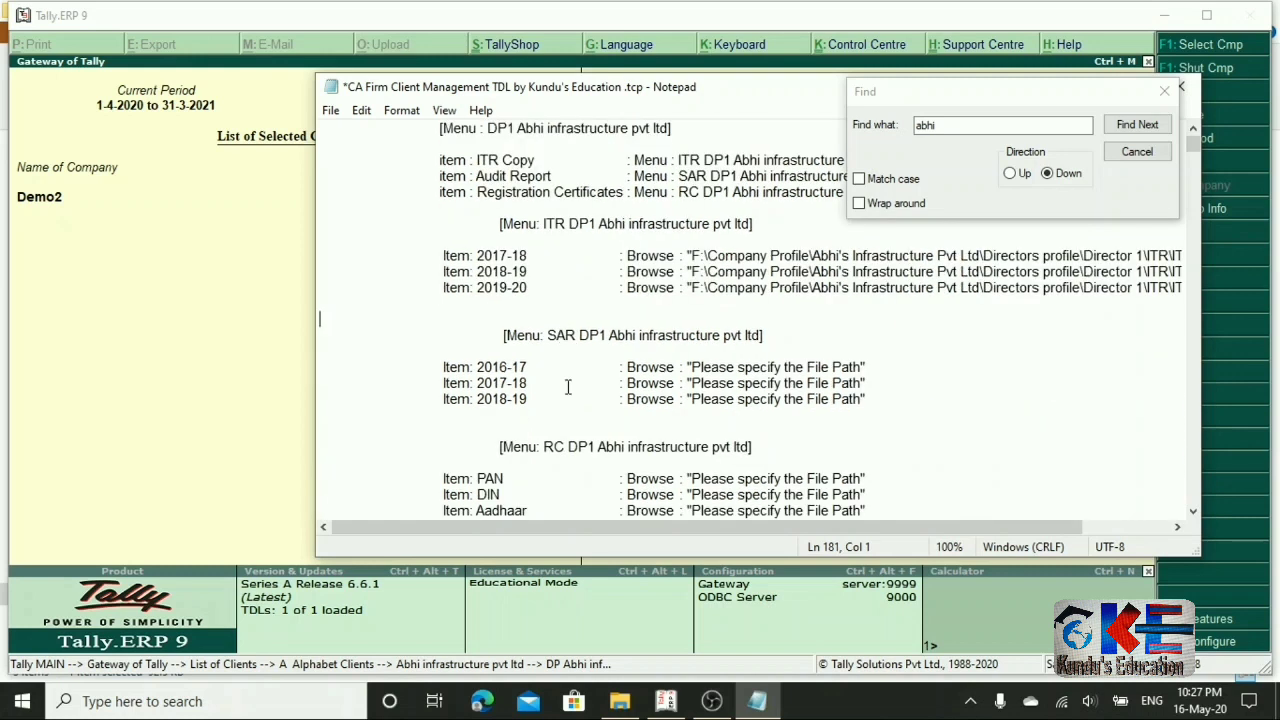
pyautogui.scroll(-1, 567, 387)
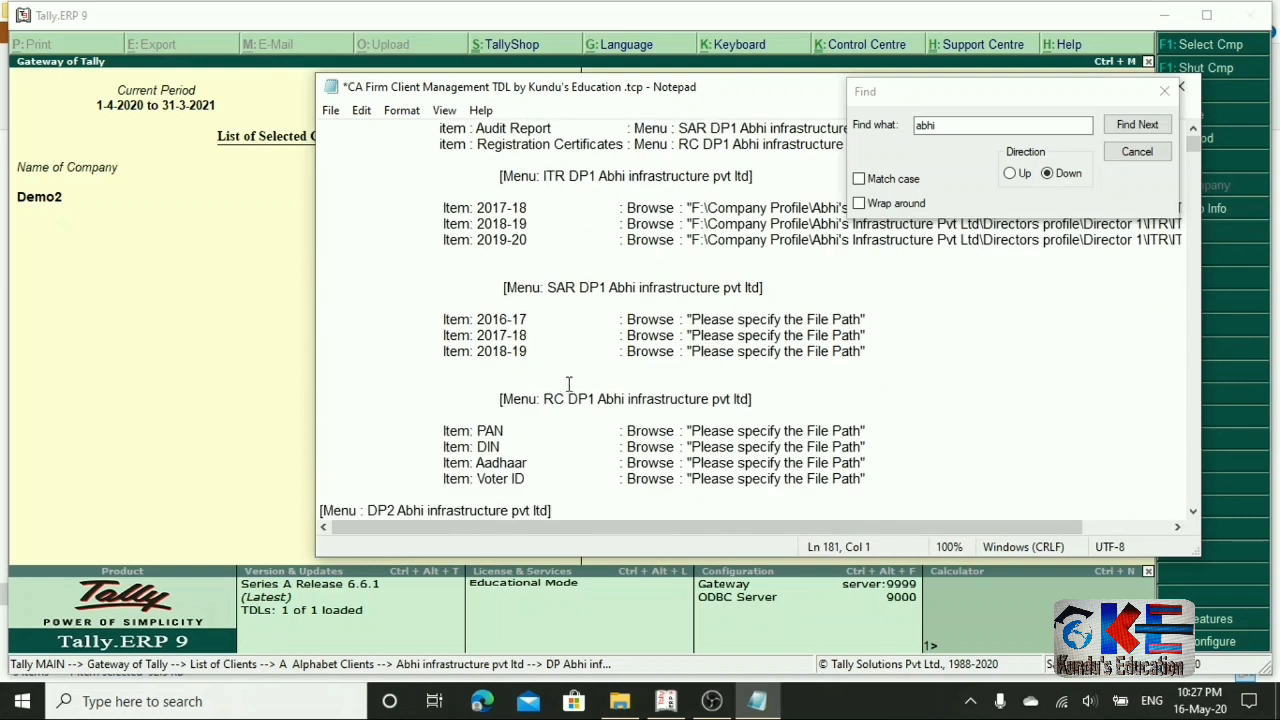
pyautogui.scroll(-1, 569, 385)
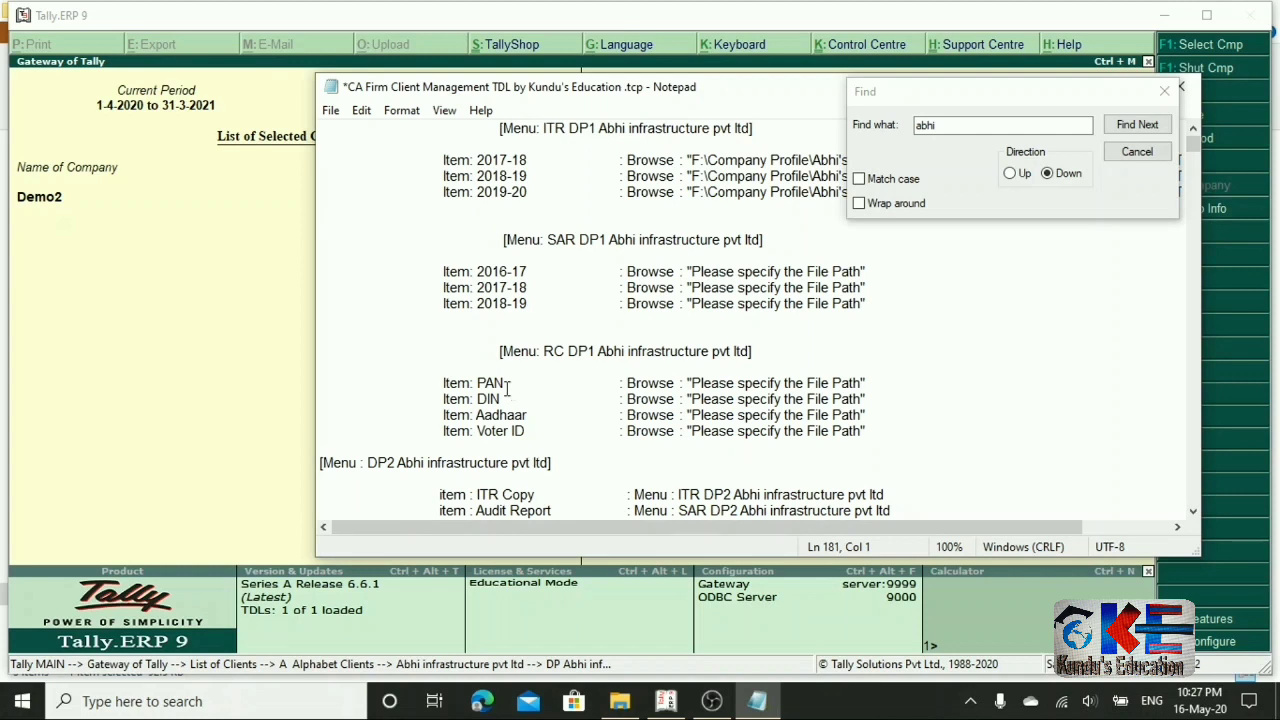
pyautogui.scroll(2, 578, 262)
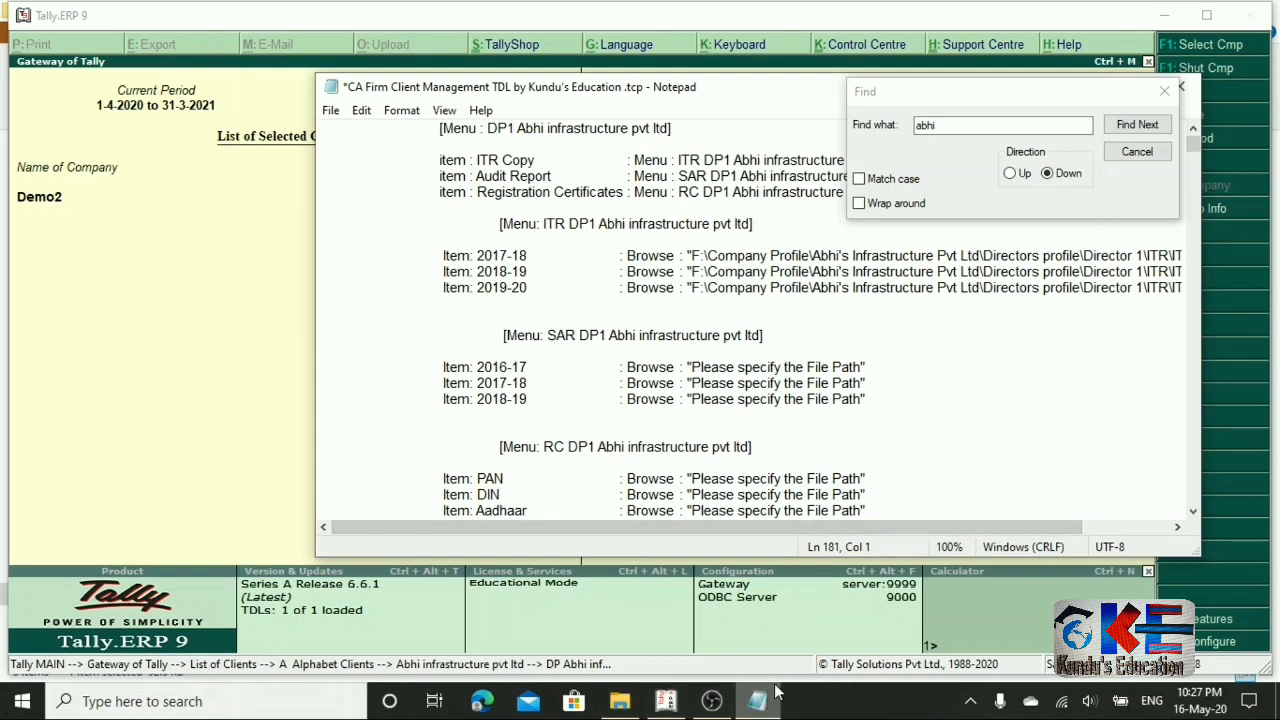
pyautogui.click(760, 701)
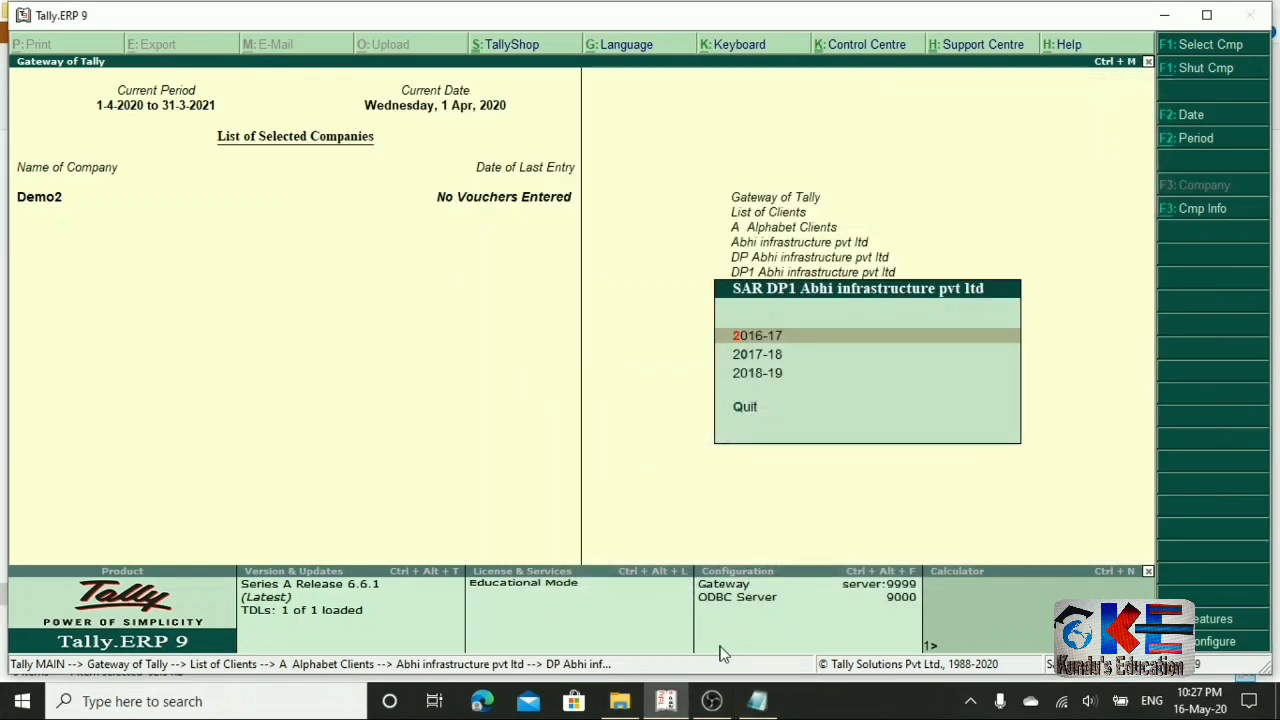
pyautogui.click(757, 701)
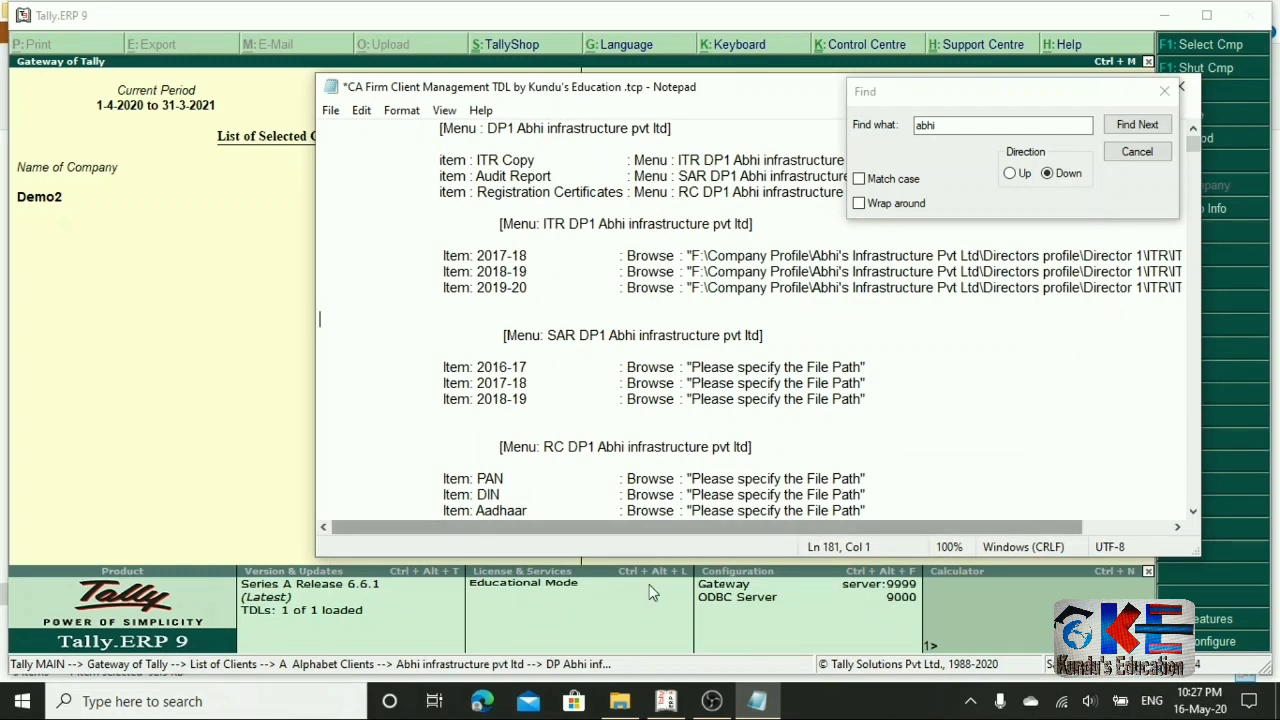
pyautogui.click(620, 701)
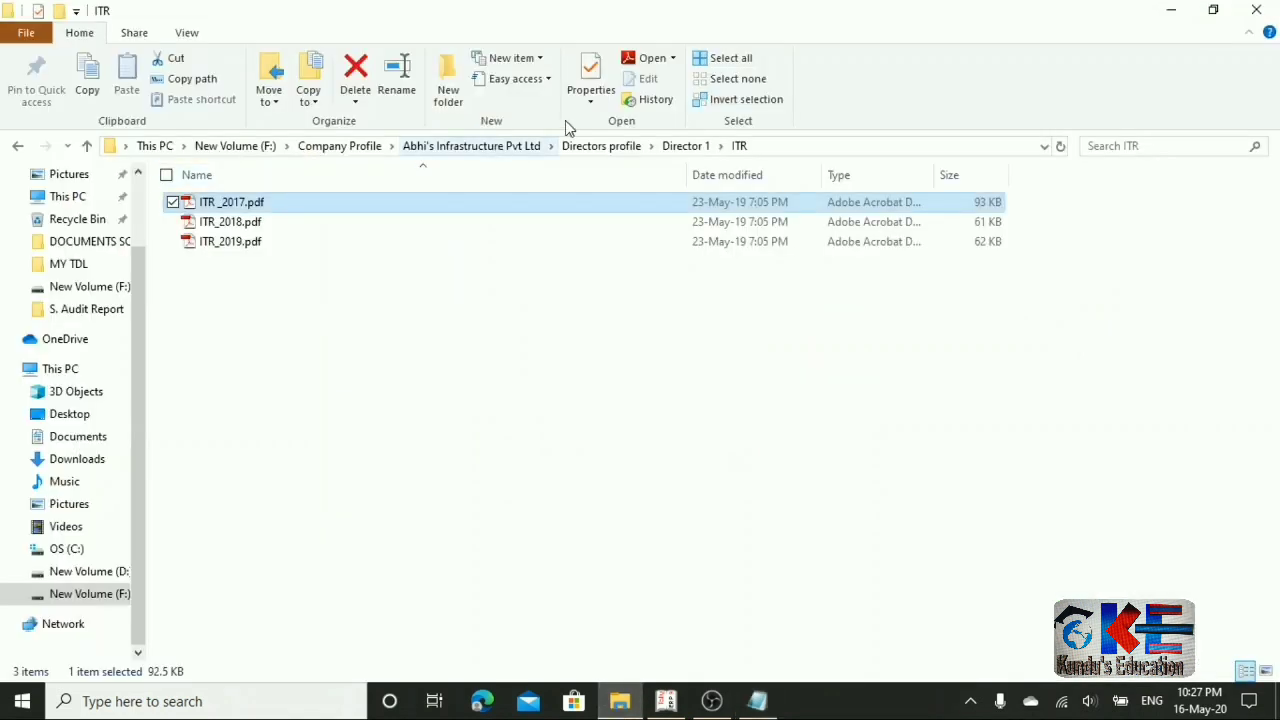
# Open Director 1's ID Cards folder in File Explorer
pyautogui.click(686, 146)
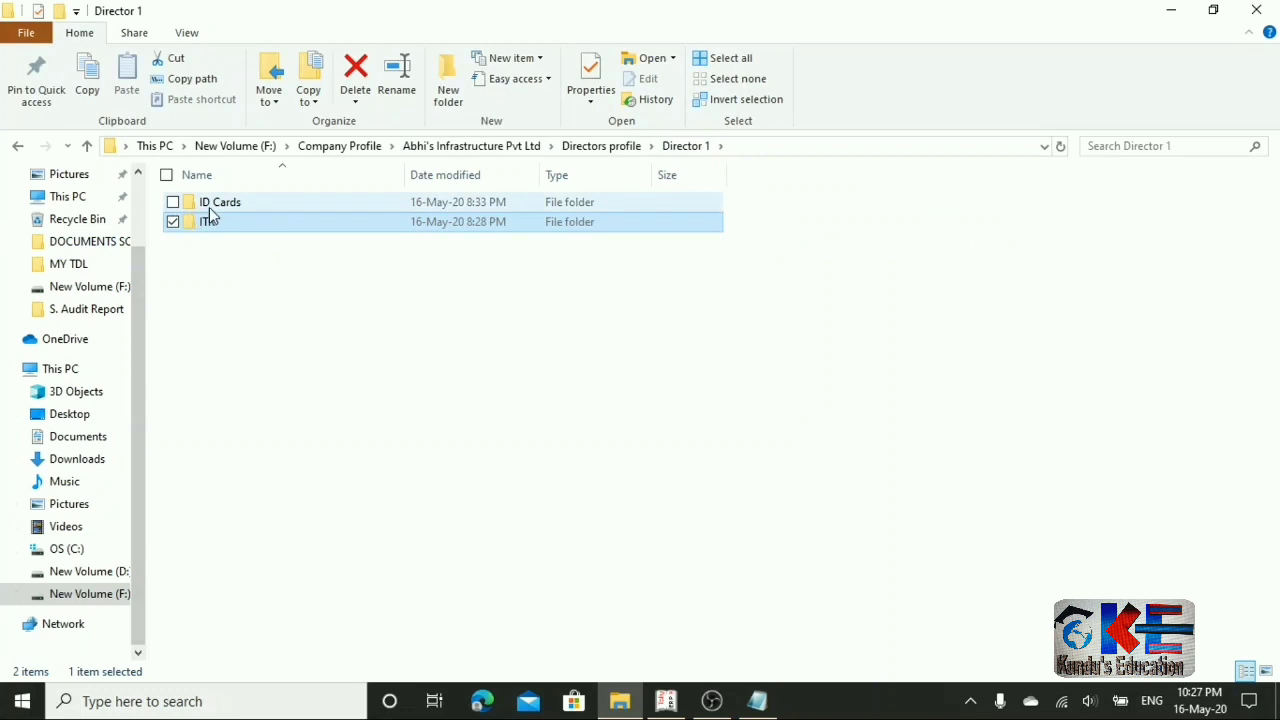
pyautogui.moveTo(210, 209)
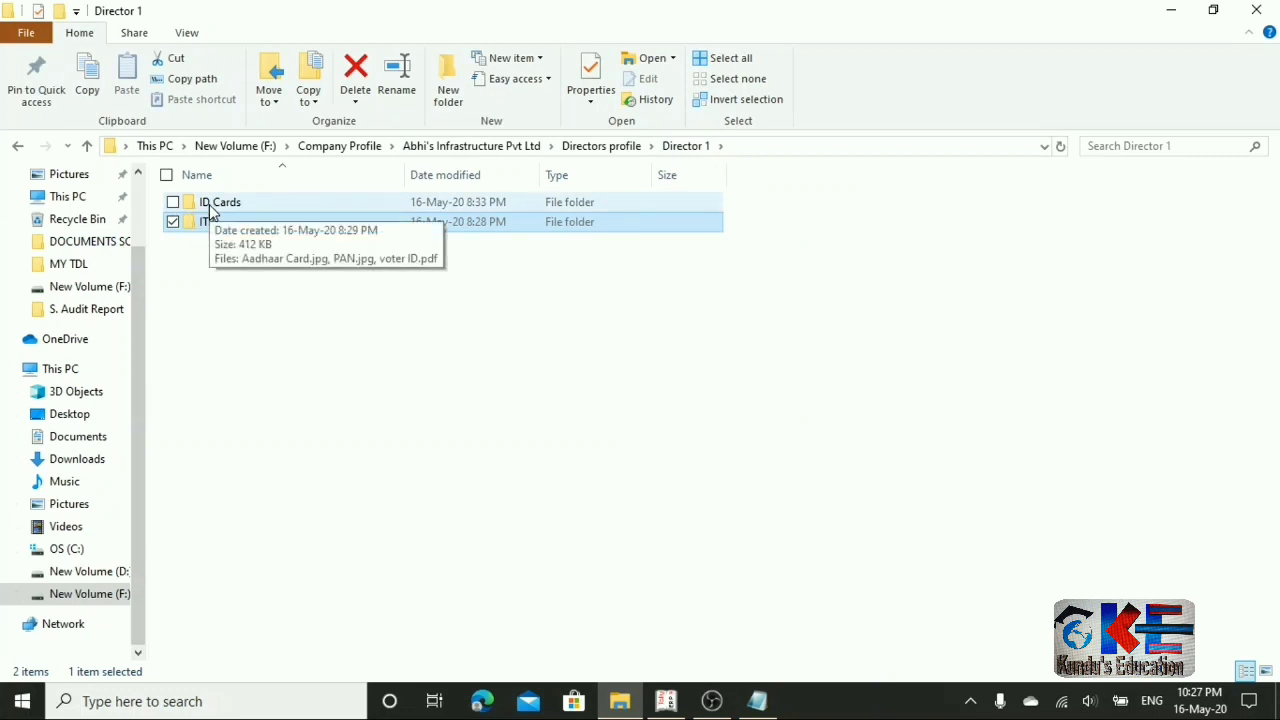
pyautogui.doubleClick(210, 205)
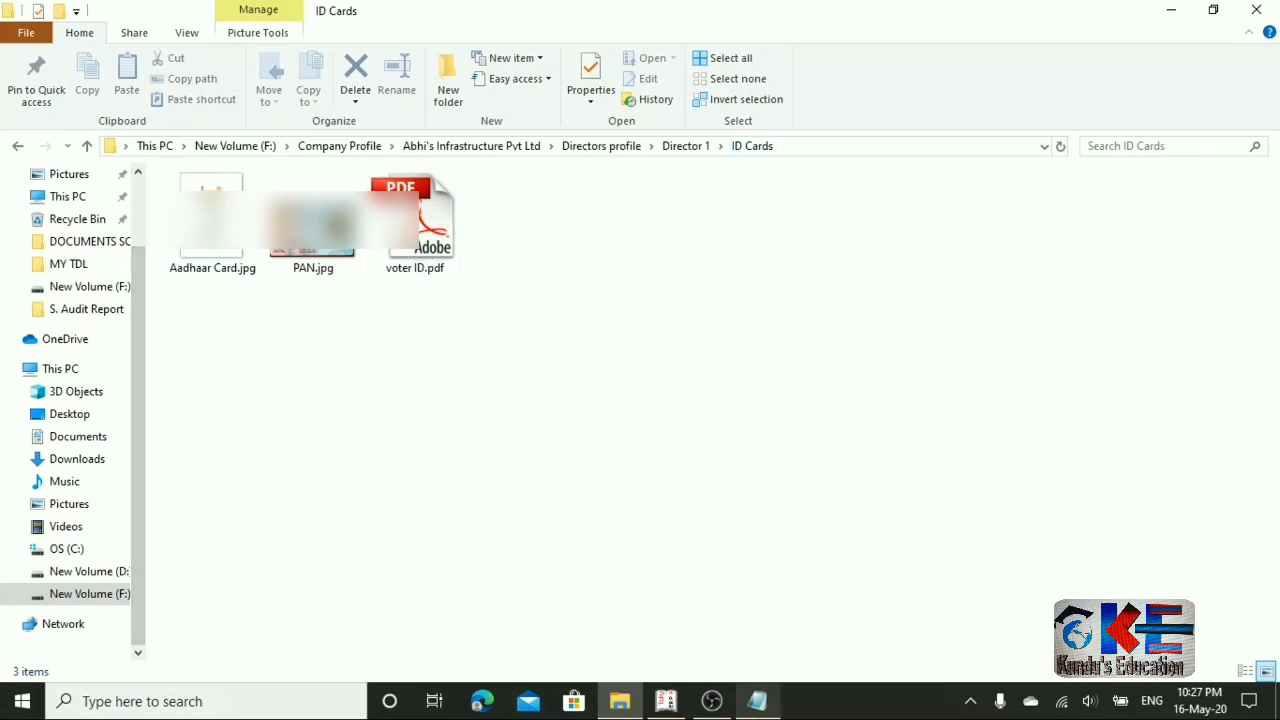
# Show Director 1's Registration Certificates list (PAN, DIN, Aadhaar, Voter ID) in Tally, then target PAN.jpg
pyautogui.click(665, 702)
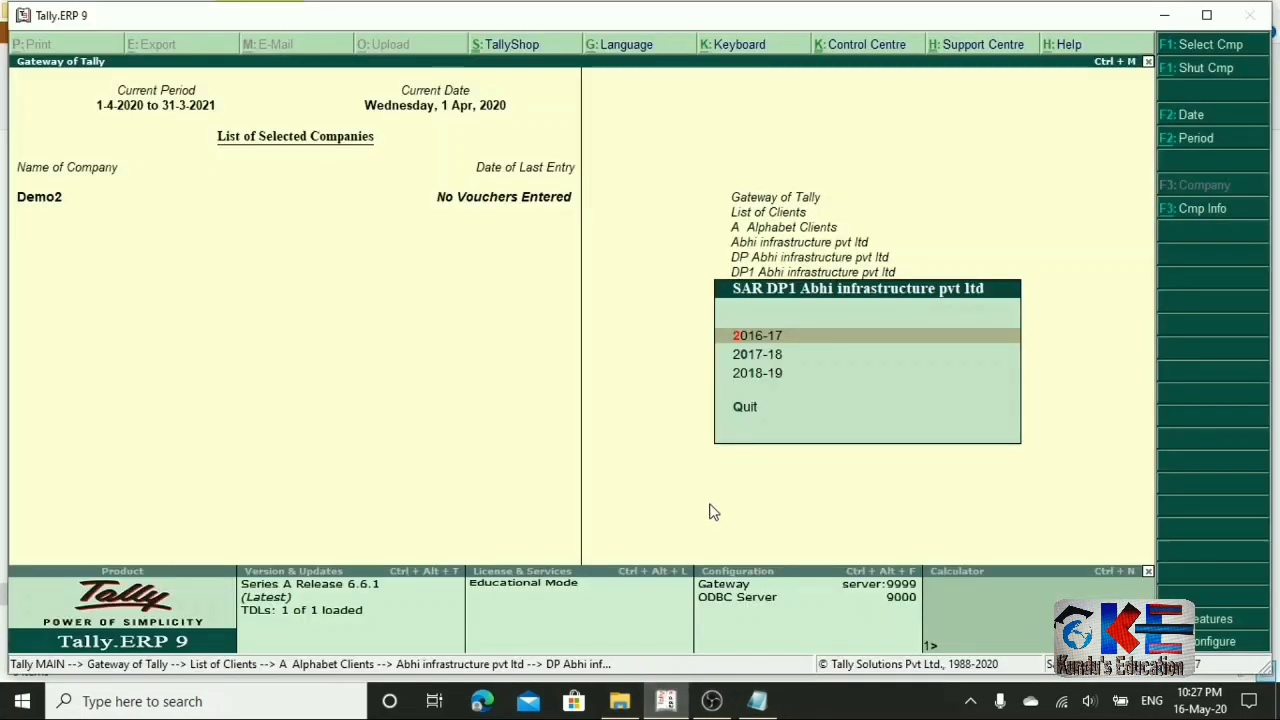
pyautogui.press('Escape')
pyautogui.press('Down')
pyautogui.press('Return')
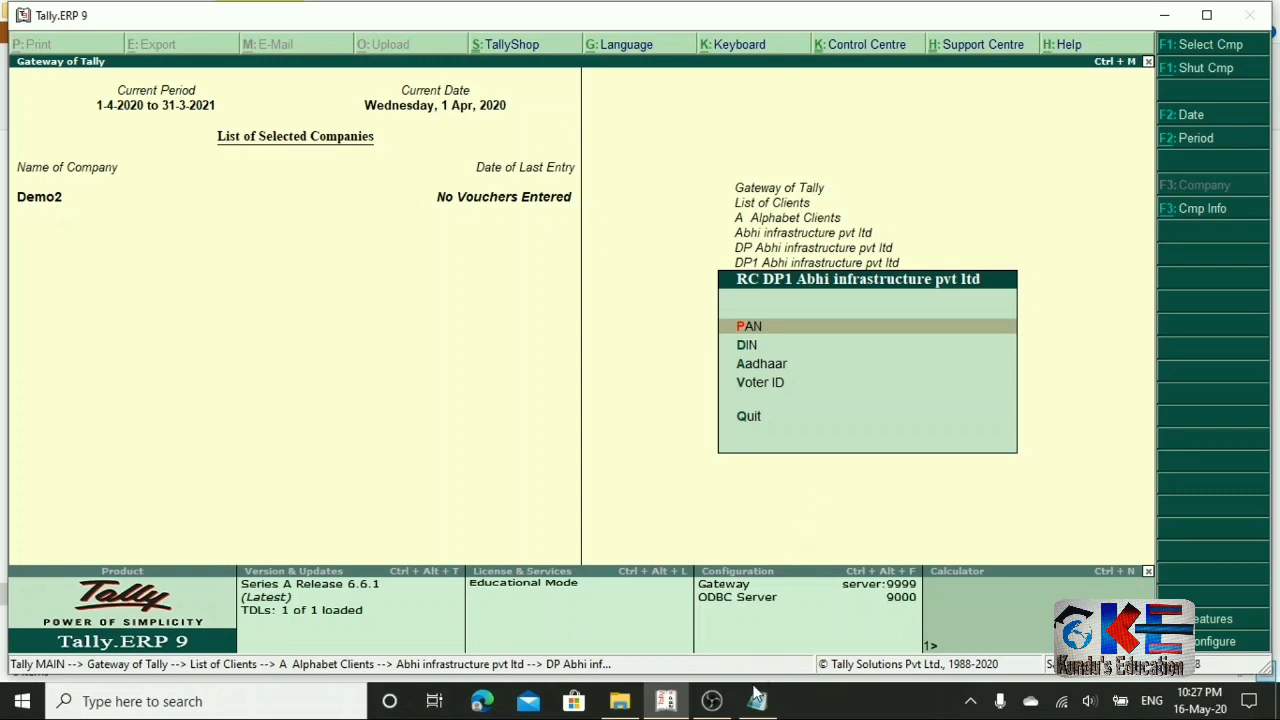
pyautogui.click(620, 701)
pyautogui.rightClick(315, 220)
# Copy PAN.jpg's full path and paste it over the PAN line's placeholder
pyautogui.click(166, 663)
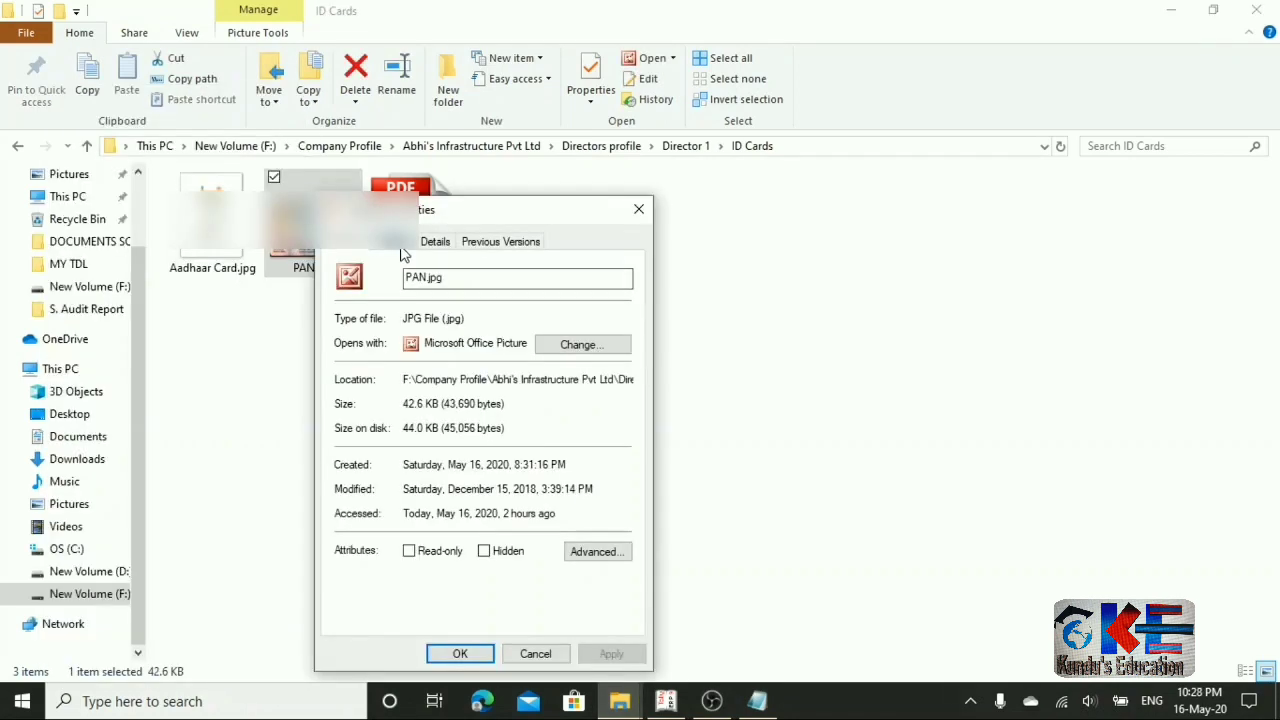
pyautogui.click(398, 242)
pyautogui.moveTo(410, 274); pyautogui.dragTo(676, 264)
pyautogui.hotkey('ctrl', 'c')
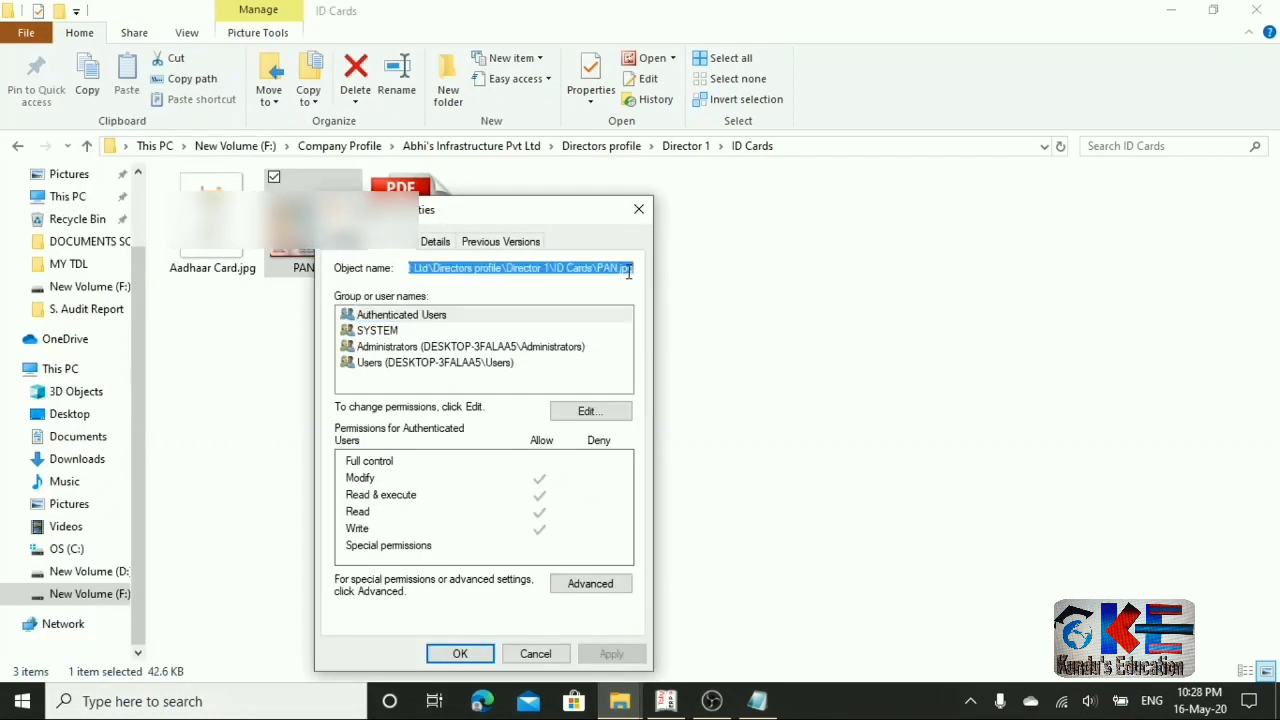
pyautogui.press('Escape')
pyautogui.click(748, 706)
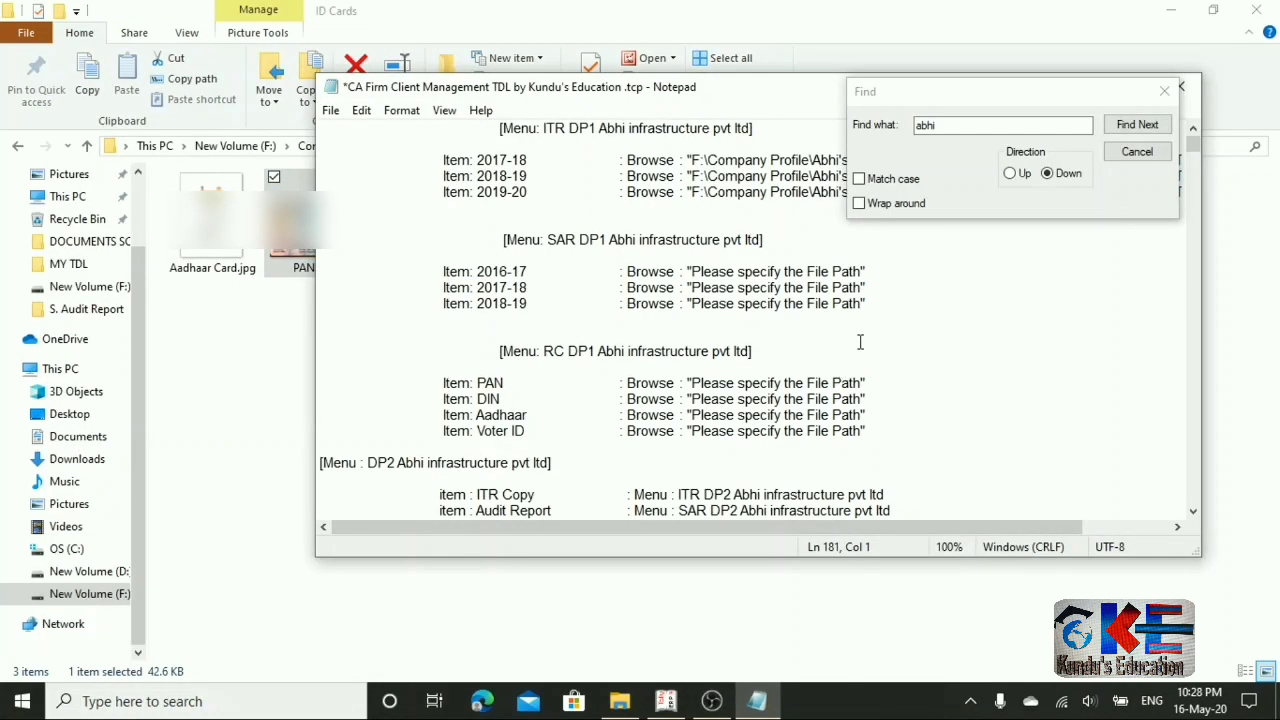
pyautogui.scroll(-1, 878, 403)
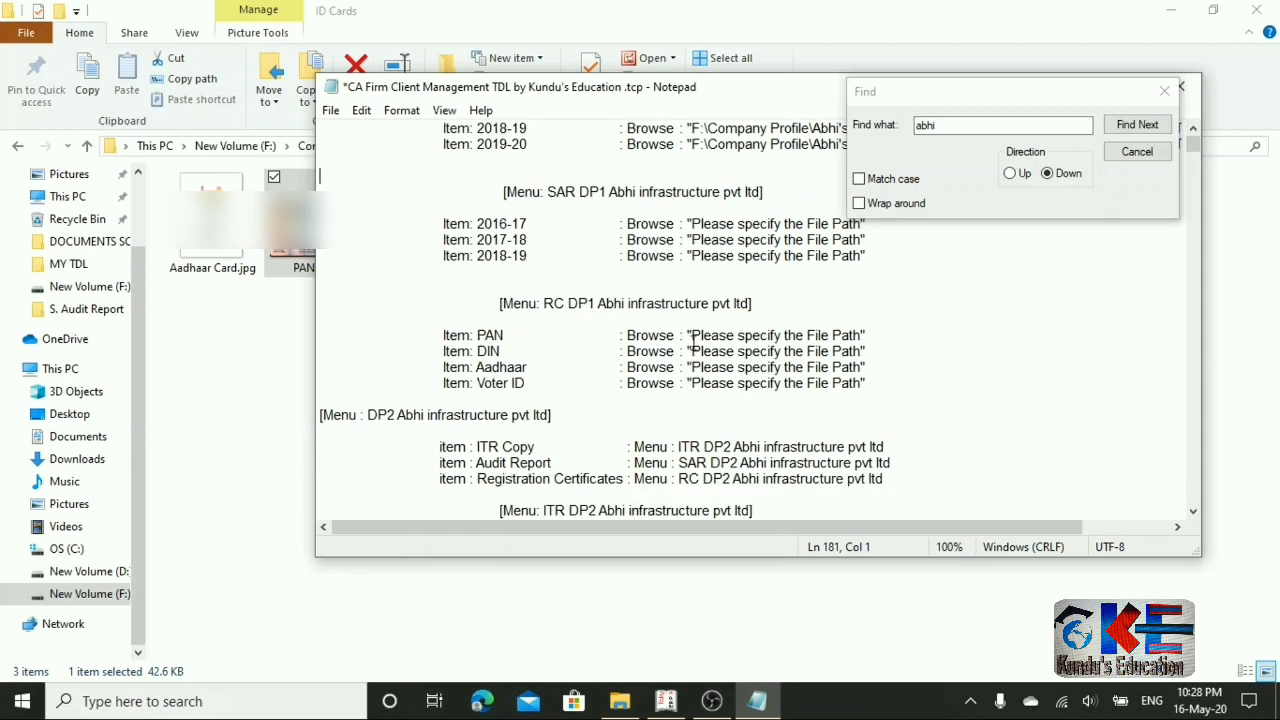
pyautogui.moveTo(692, 336); pyautogui.dragTo(862, 336)
pyautogui.hotkey('ctrl', 'v')
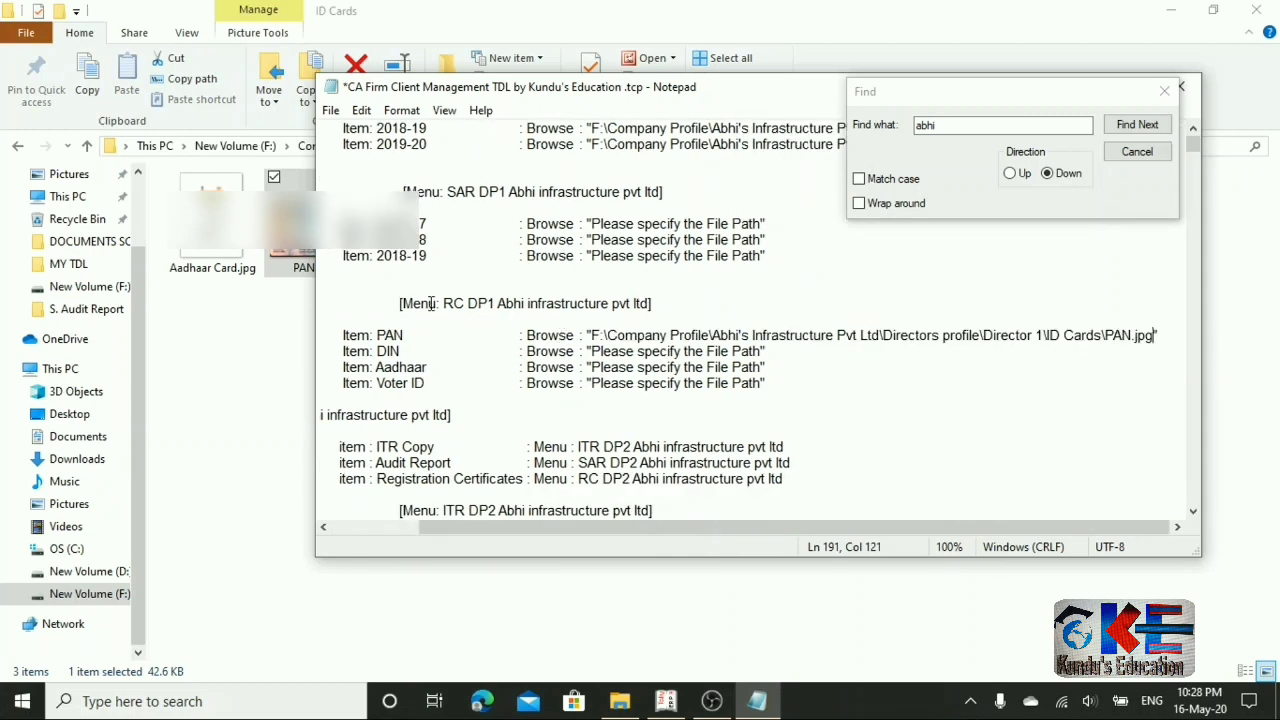
# Copy Aadhaar Card.jpg's full path and paste it over the Aadhaar line's placeholder
pyautogui.click(212, 230)
pyautogui.hotkey('alt', 'Return')
pyautogui.click(285, 241)
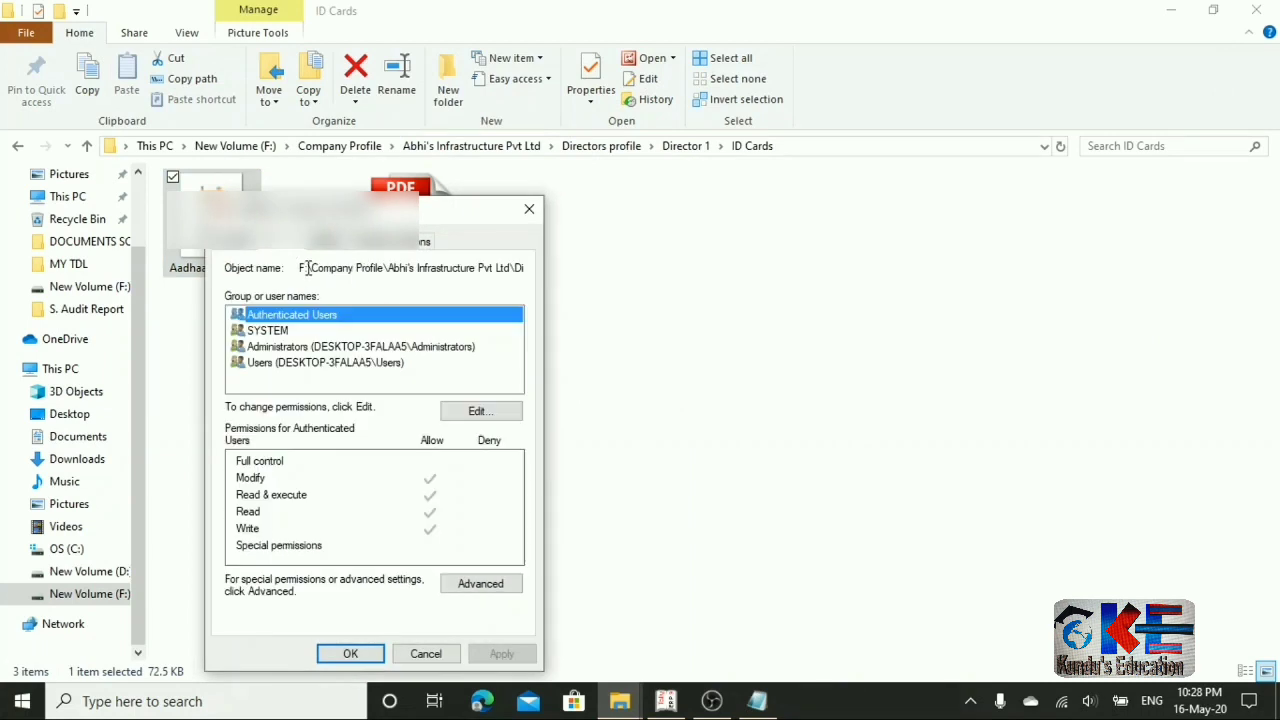
pyautogui.moveTo(300, 268); pyautogui.dragTo(558, 278)
pyautogui.hotkey('ctrl', 'c')
pyautogui.click(371, 653)
pyautogui.hotkey('alt', 'Tab')
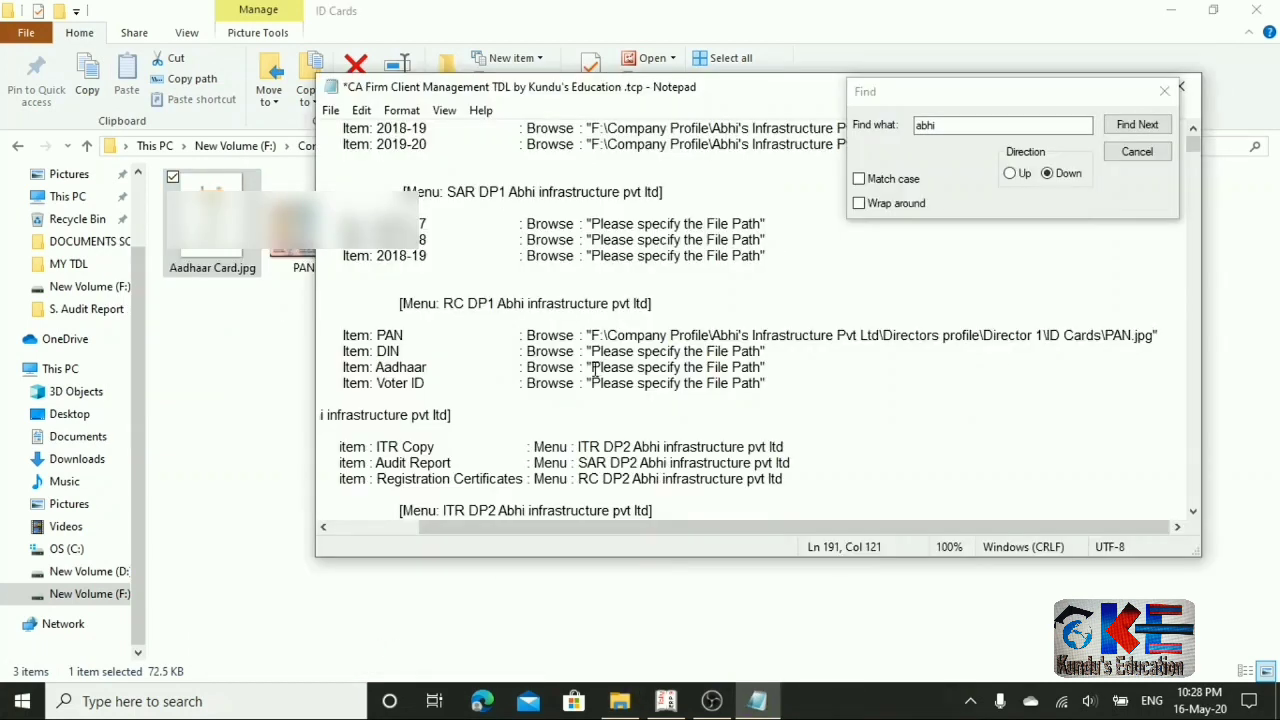
pyautogui.moveTo(592, 367); pyautogui.dragTo(765, 367)
pyautogui.hotkey('ctrl', 'v')
# Copy voter ID.pdf's full path and paste it over the Voter ID line's placeholder
pyautogui.hotkey('alt', 'Tab')
pyautogui.click(428, 240)
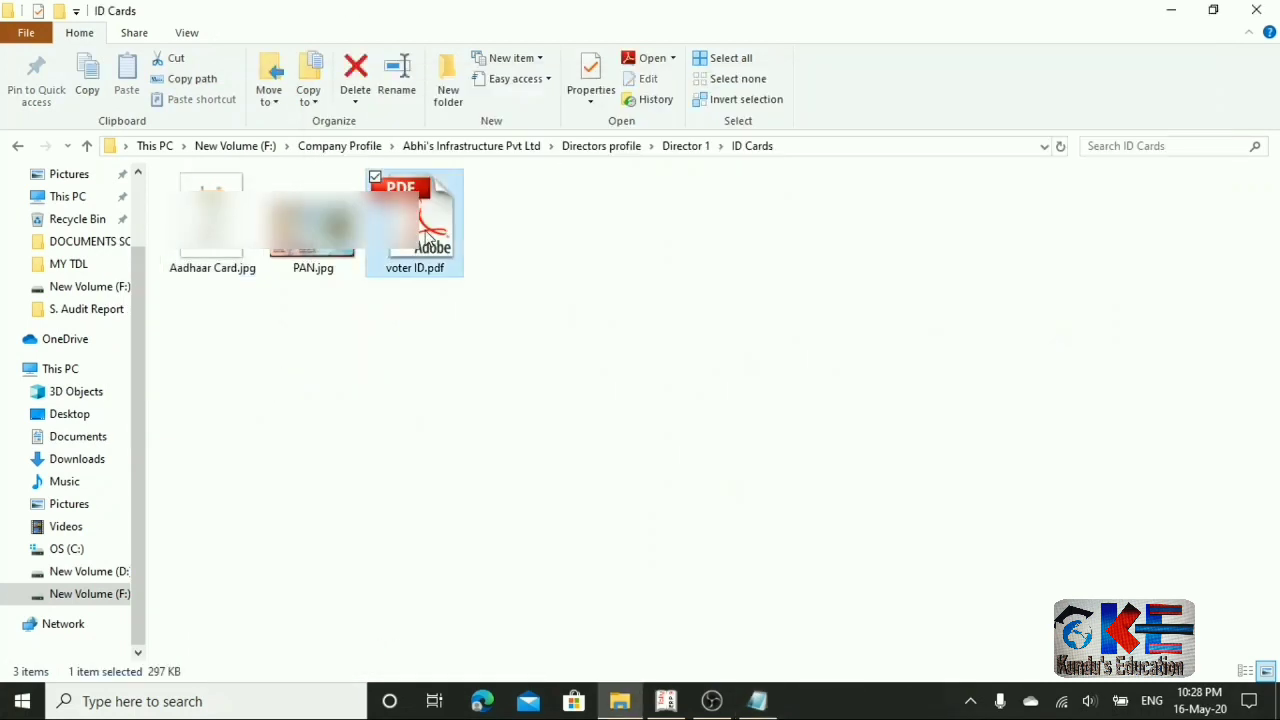
pyautogui.hotkey('alt', 'Return')
pyautogui.click(508, 241)
pyautogui.moveTo(528, 268); pyautogui.dragTo(770, 288)
pyautogui.hotkey('ctrl', 'c')
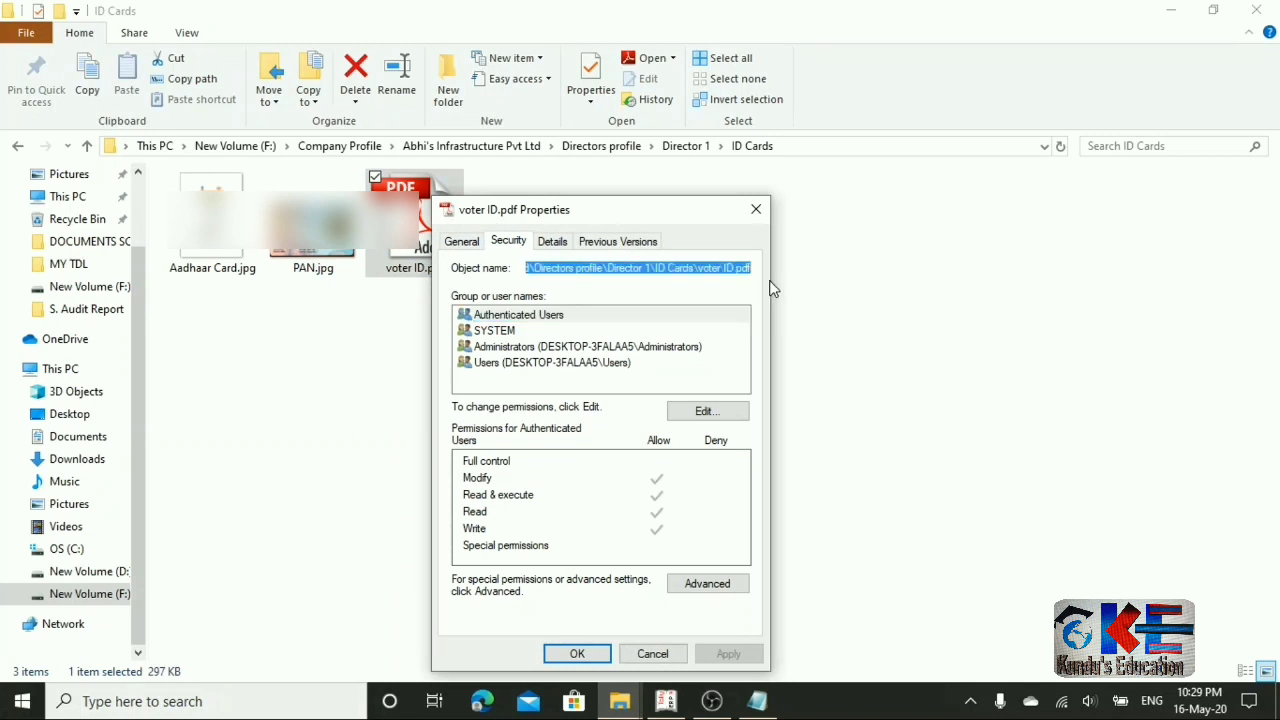
pyautogui.click(577, 653)
pyautogui.hotkey('alt', 'Tab')
pyautogui.moveTo(557, 384); pyautogui.dragTo(723, 388)
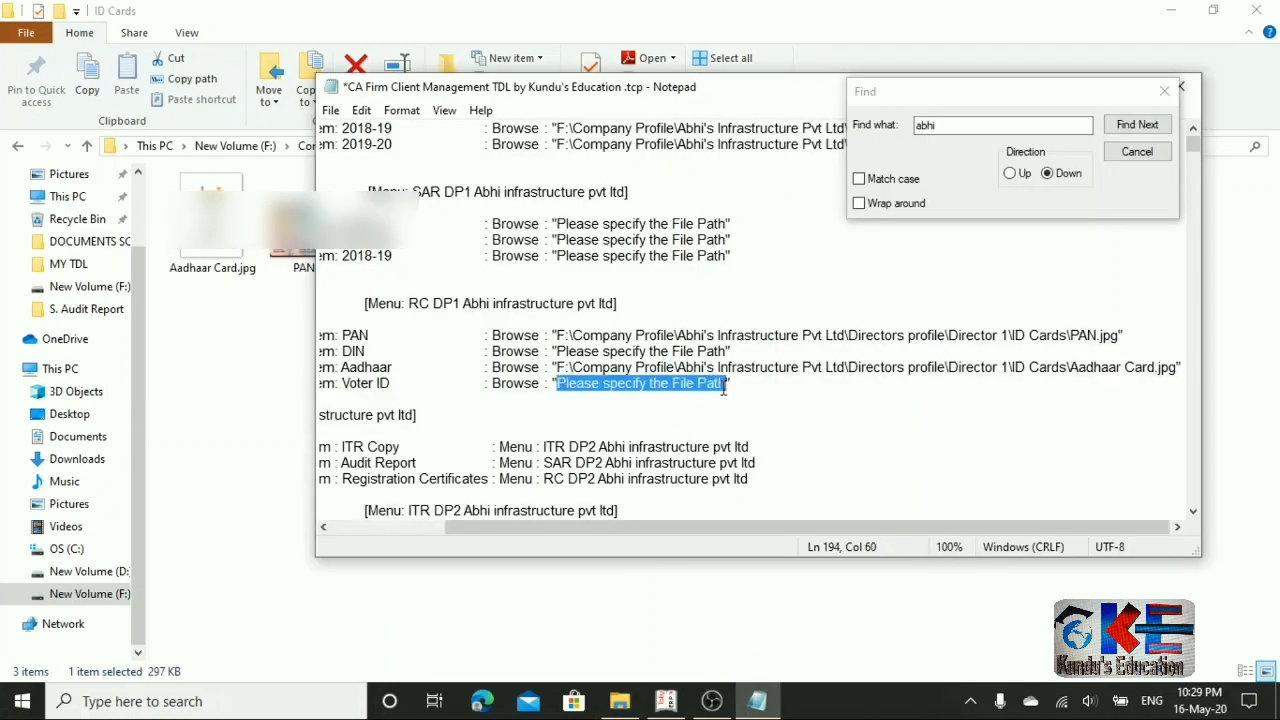
pyautogui.hotkey('ctrl', 'v')
# Step back in Tally to the Abhi infrastructure pvt ltd menu and highlight Contact Details
pyautogui.hotkey('alt', 'Tab')
pyautogui.press('Escape')
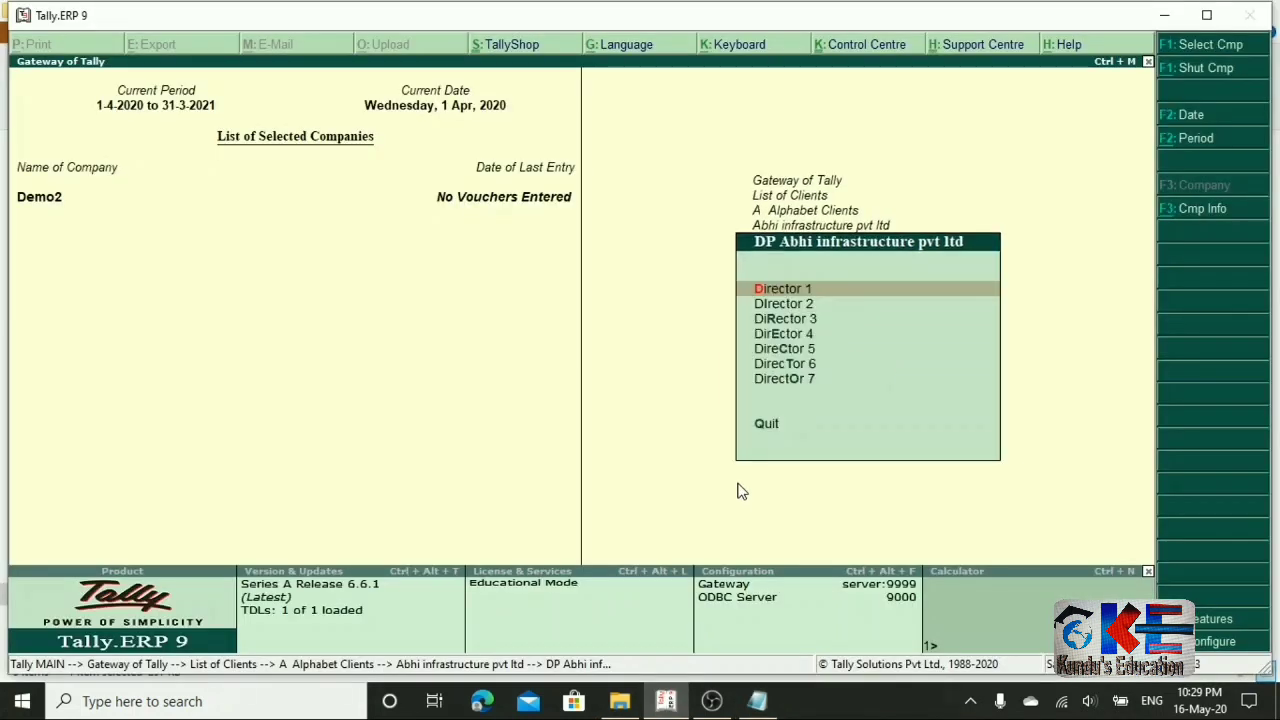
pyautogui.press('Escape')
pyautogui.press('Down')
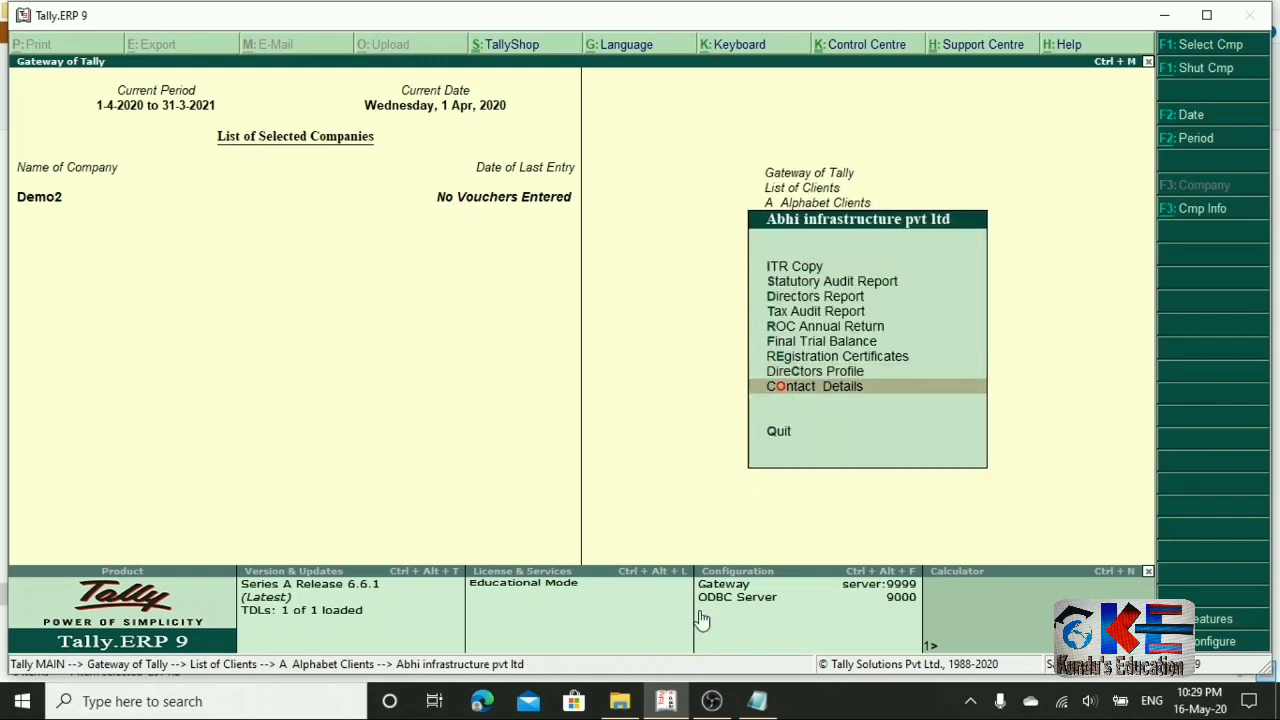
# Find the Abhi infrastructure pvt ltd menu in the TDL and select its Contact Details item
pyautogui.click(757, 706)
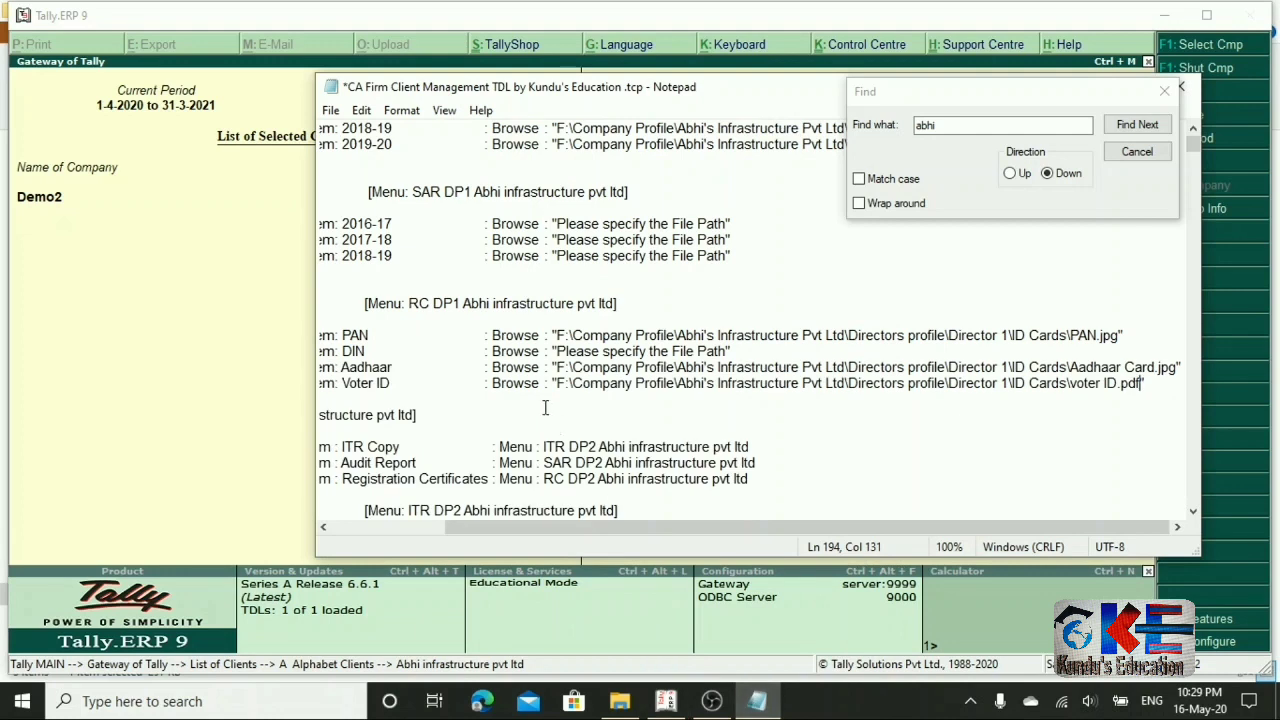
pyautogui.press('Return')
pyautogui.moveTo(785, 527); pyautogui.dragTo(673, 528)
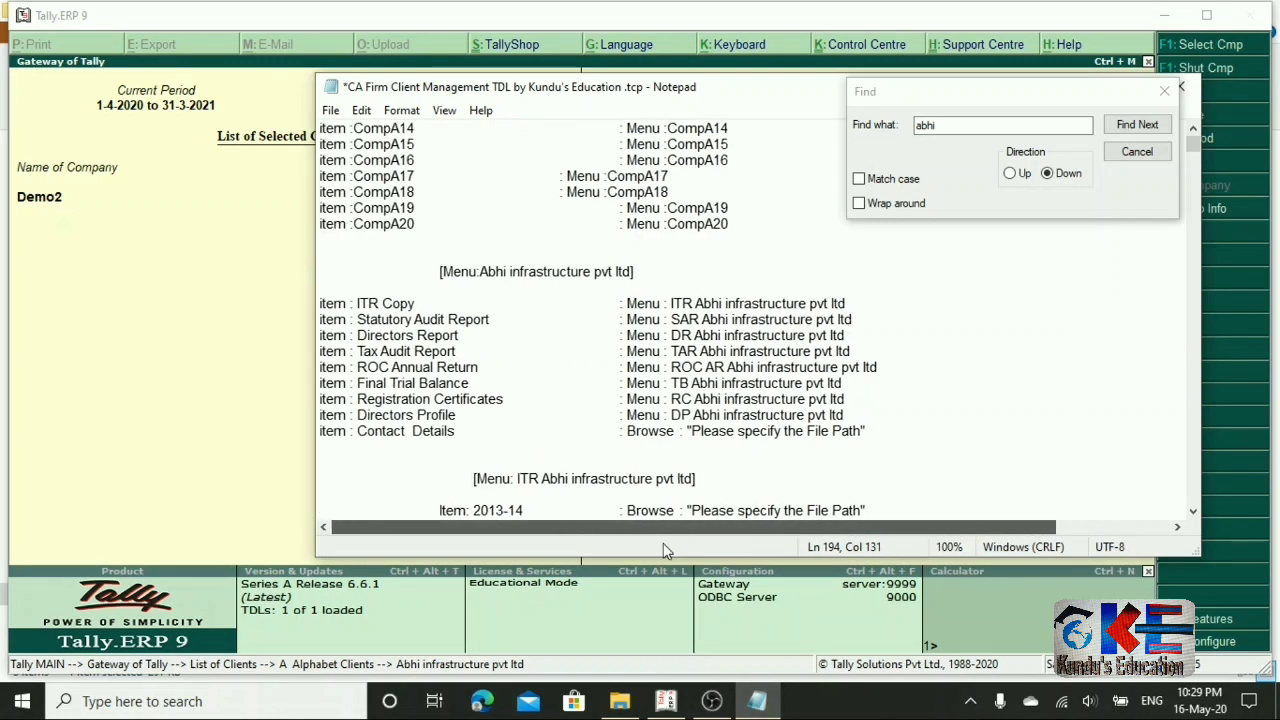
pyautogui.moveTo(358, 438); pyautogui.dragTo(457, 438)
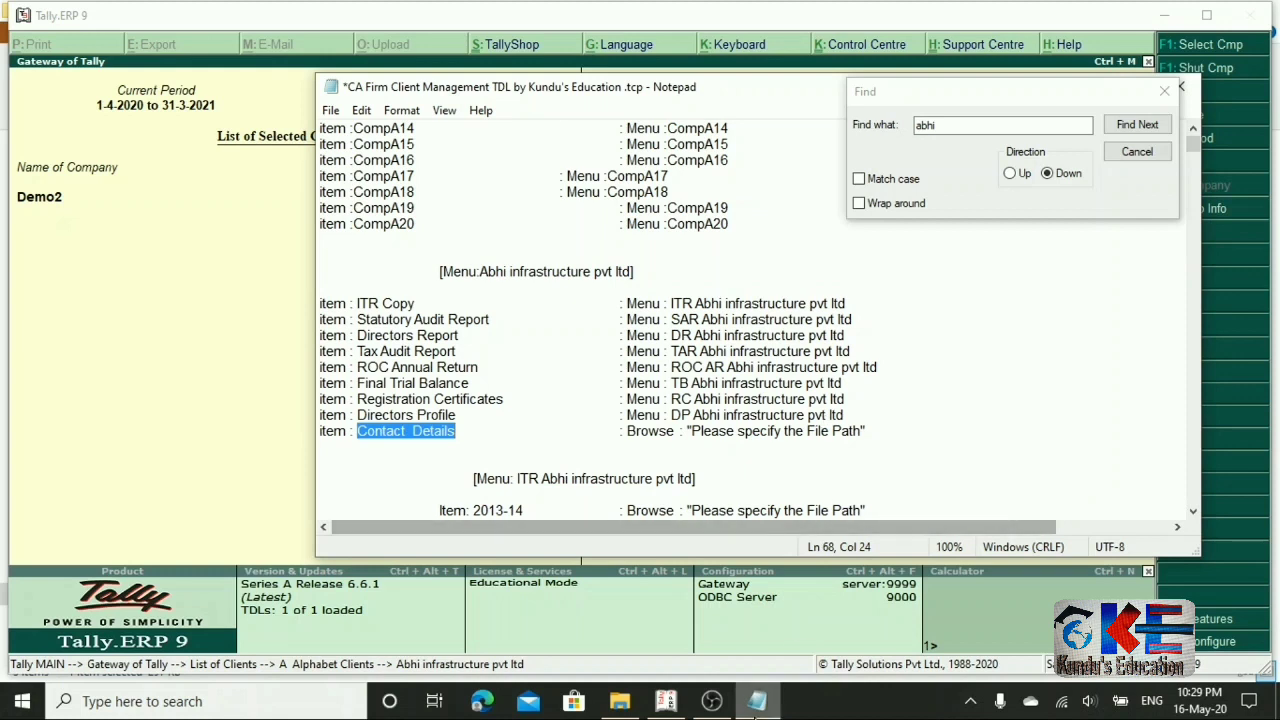
# Go up from the Director 1 folder to the Abhi's Infrastructure Pvt Ltd folder
pyautogui.click(619, 703)
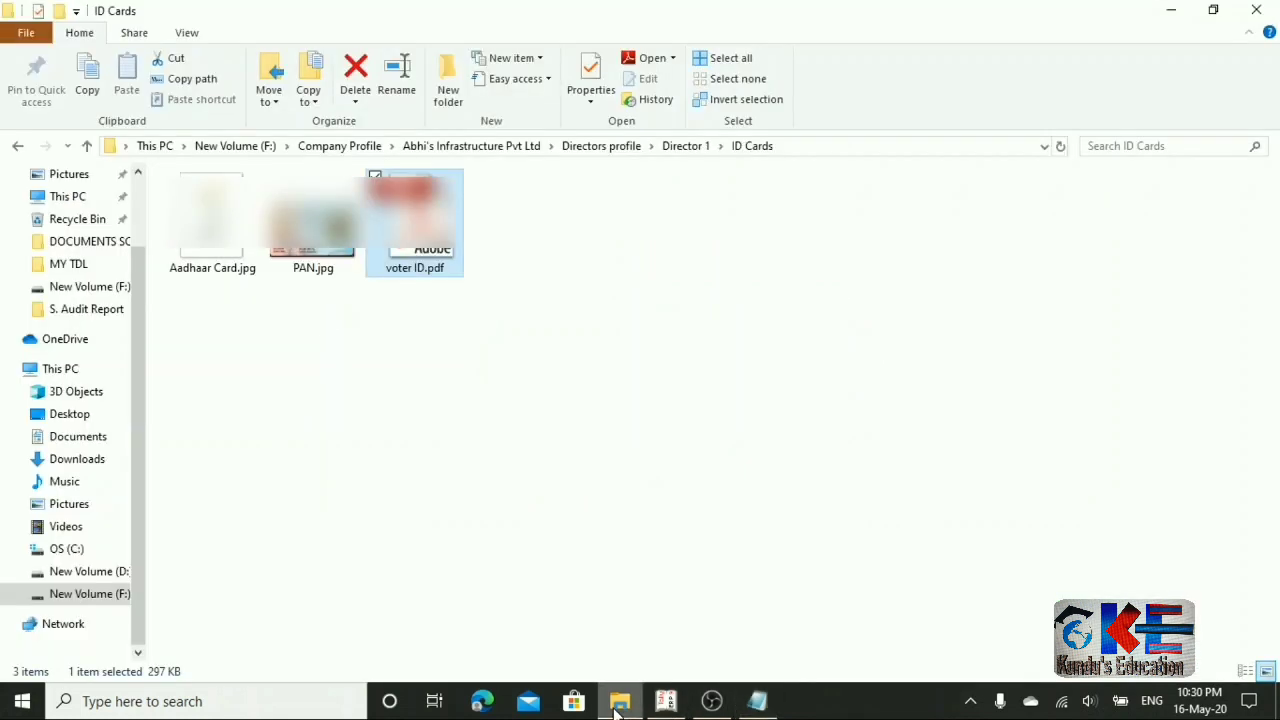
pyautogui.click(673, 147)
pyautogui.click(568, 148)
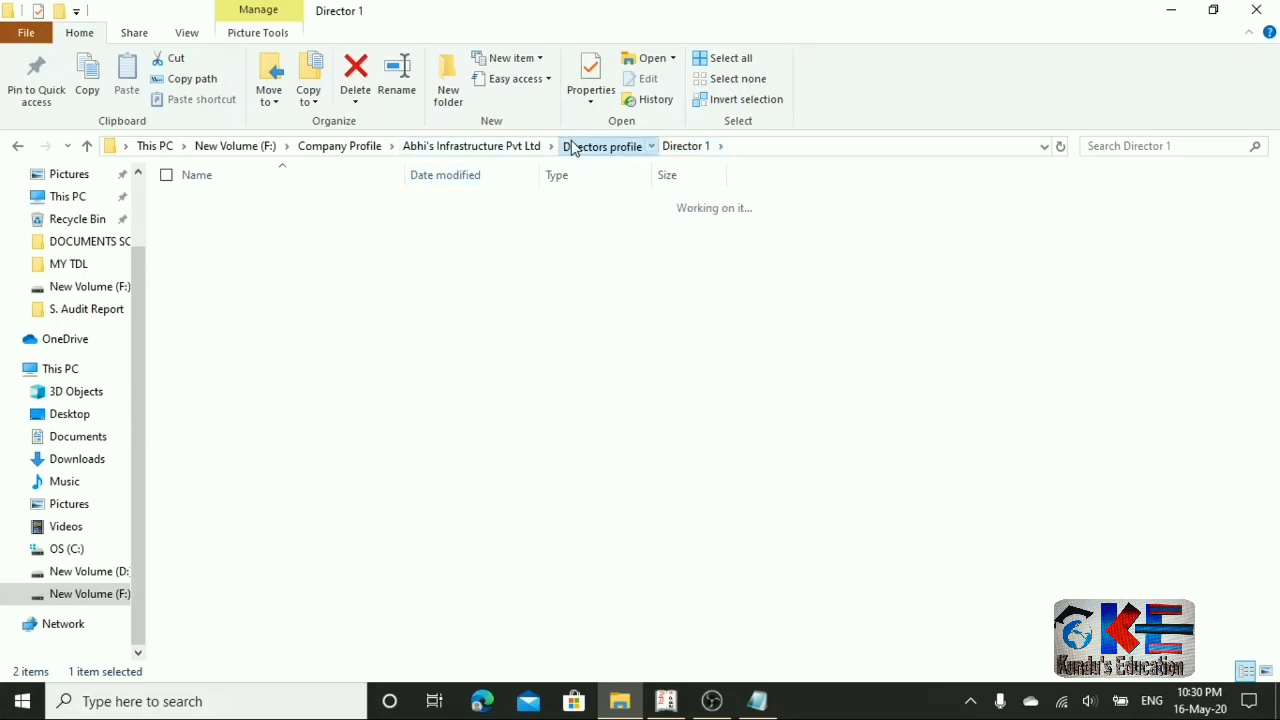
pyautogui.click(522, 150)
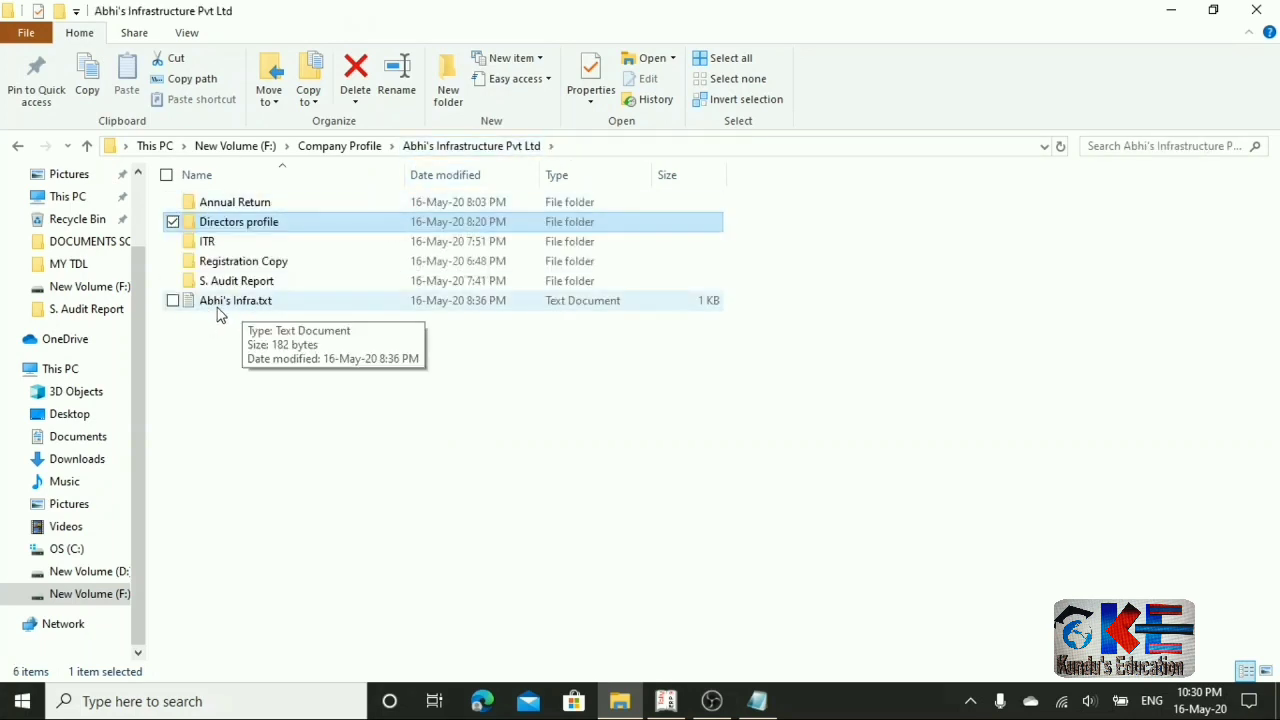
# View Abhi's Infra.txt in Notepad, close it, and bring up the file's context menu
pyautogui.doubleClick(224, 303)
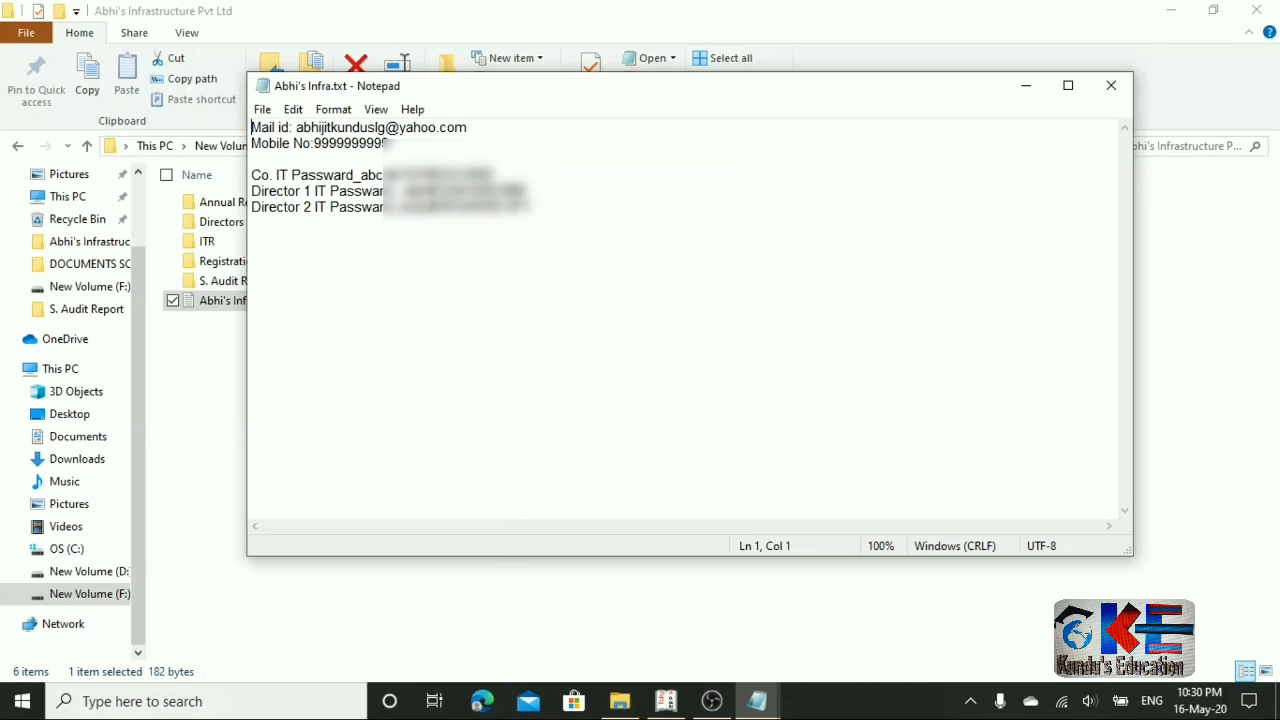
pyautogui.click(1113, 85)
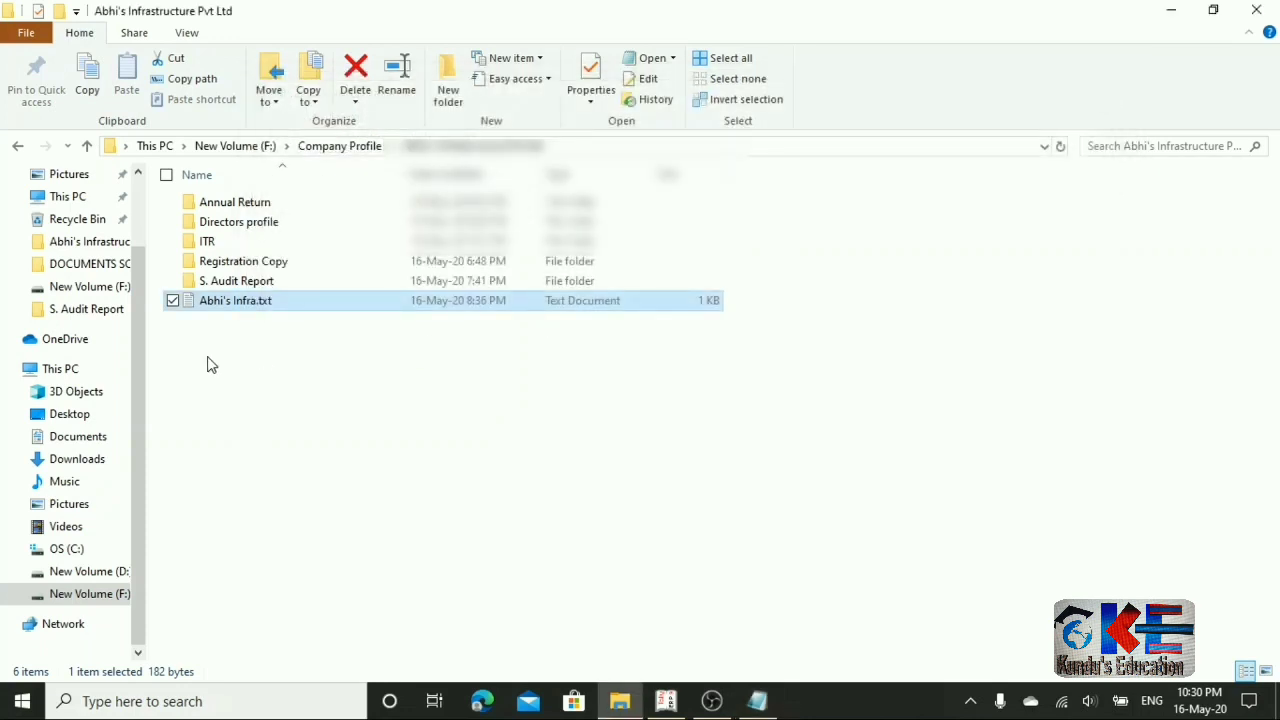
pyautogui.rightClick(266, 312)
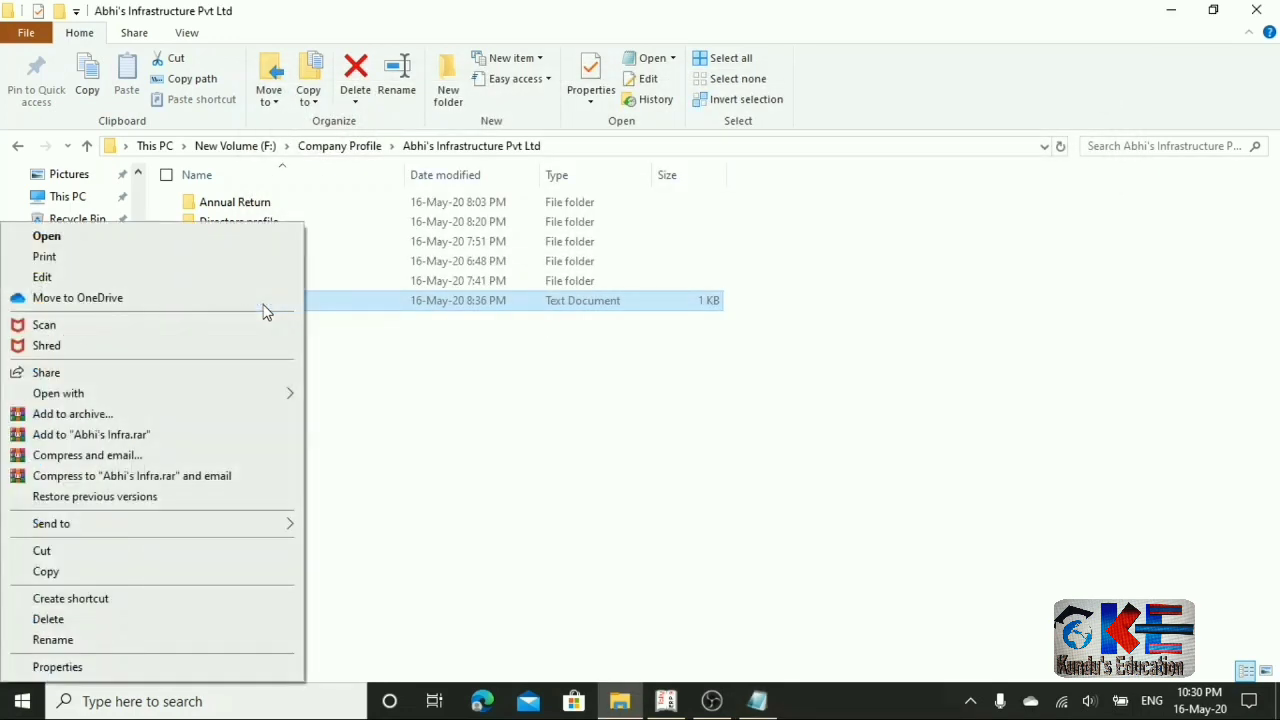
# Copy Abhi's Infra.txt's full path from the Security tab of its Properties
pyautogui.click(75, 666)
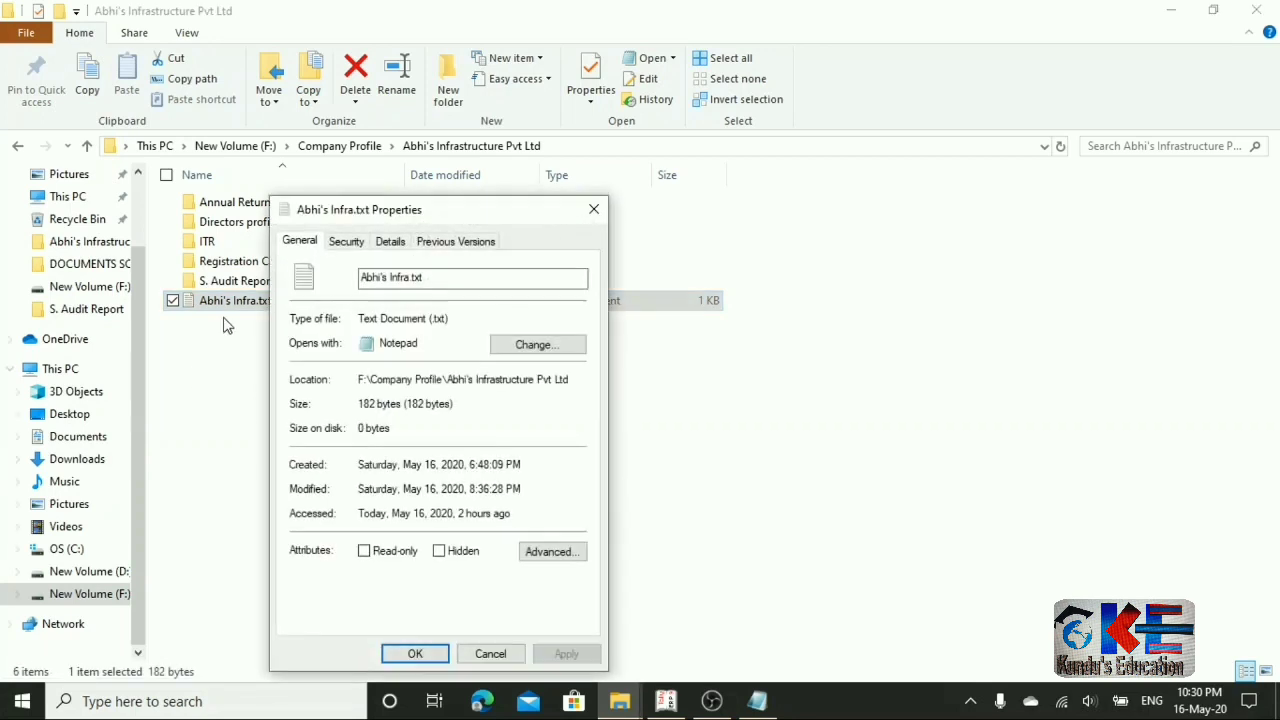
pyautogui.click(345, 243)
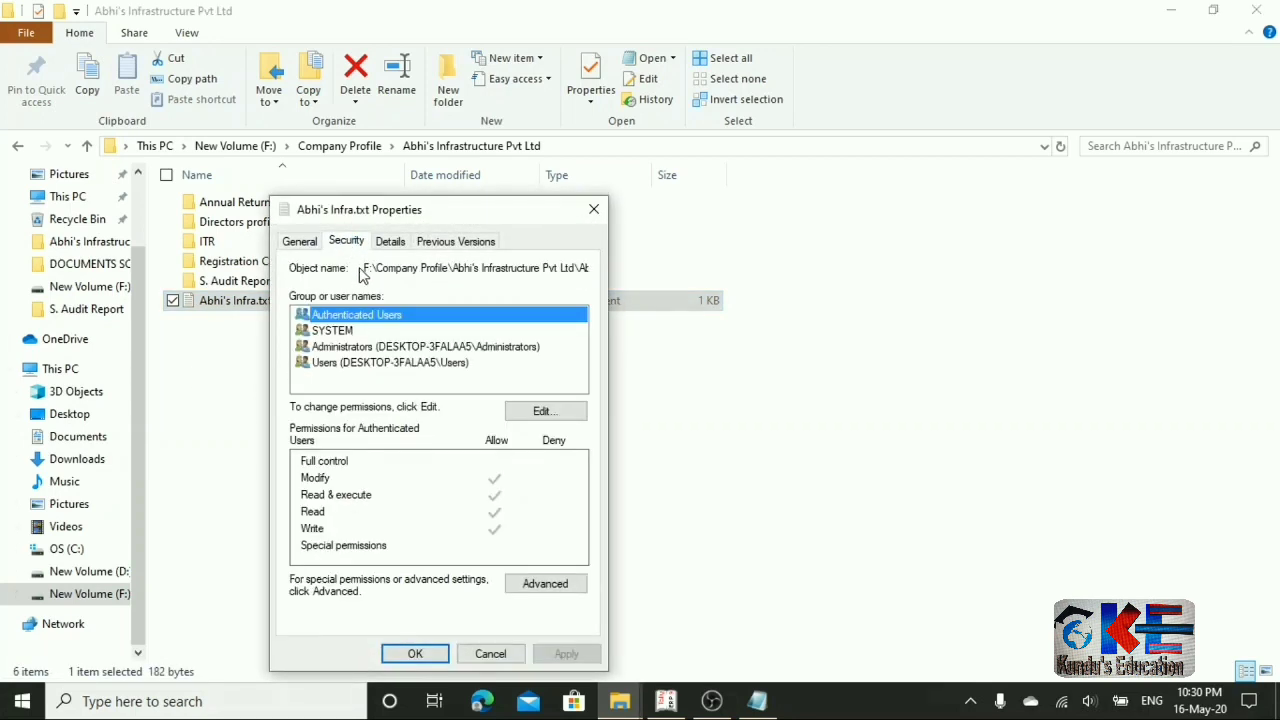
pyautogui.moveTo(366, 275); pyautogui.dragTo(622, 273)
pyautogui.hotkey('ctrl', 'c')
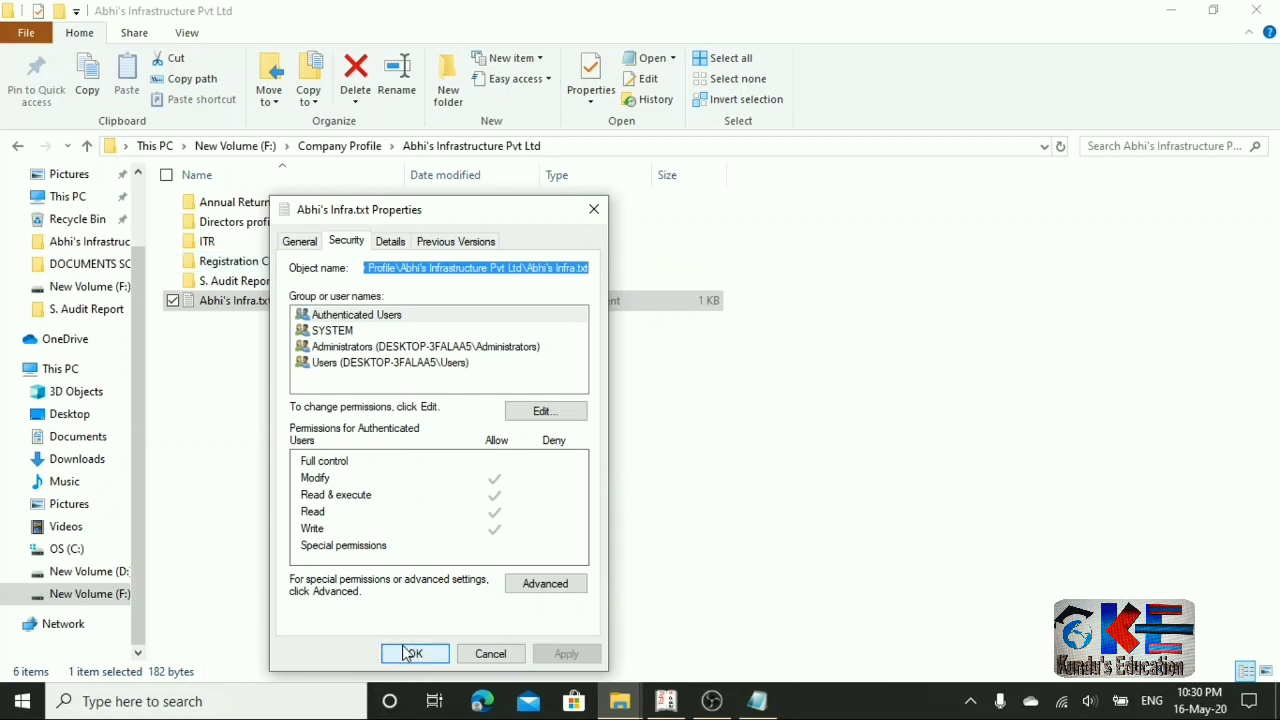
pyautogui.click(409, 654)
# Replace the Contact Details placeholder 'Please specify the File Path' with the copied Abhi's Infra.txt path
pyautogui.click(757, 701)
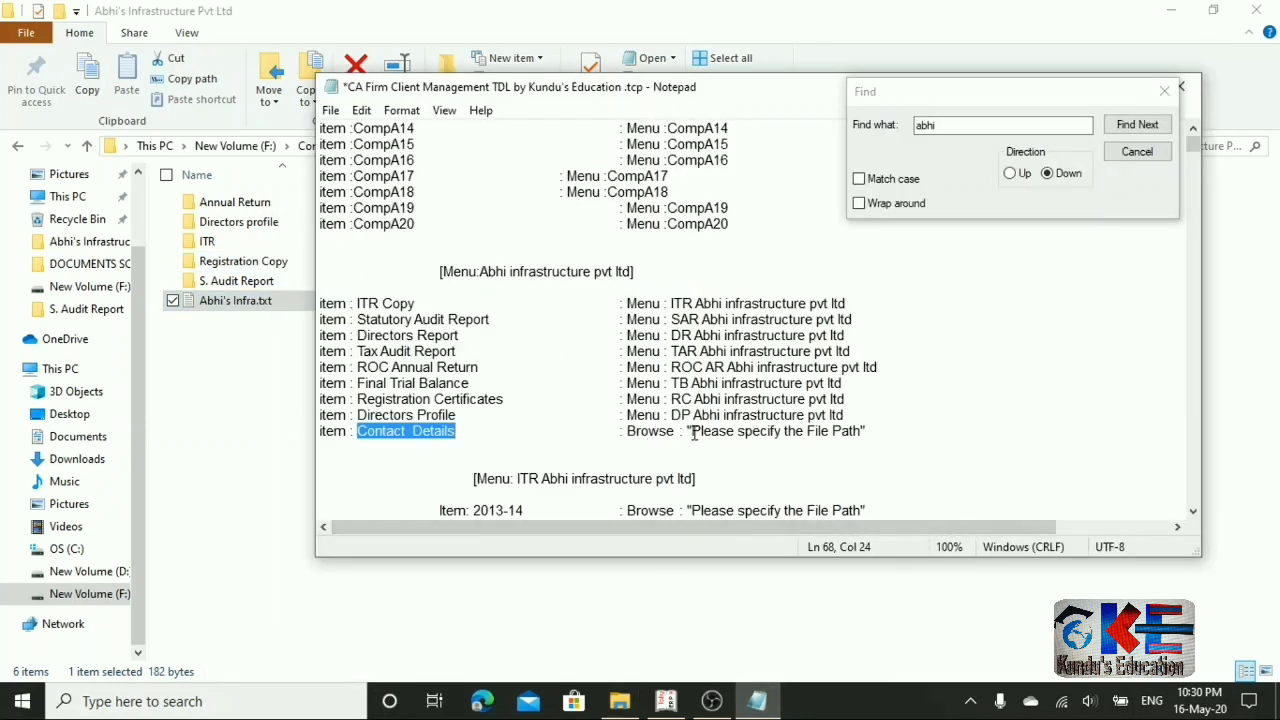
pyautogui.moveTo(693, 433); pyautogui.dragTo(864, 431)
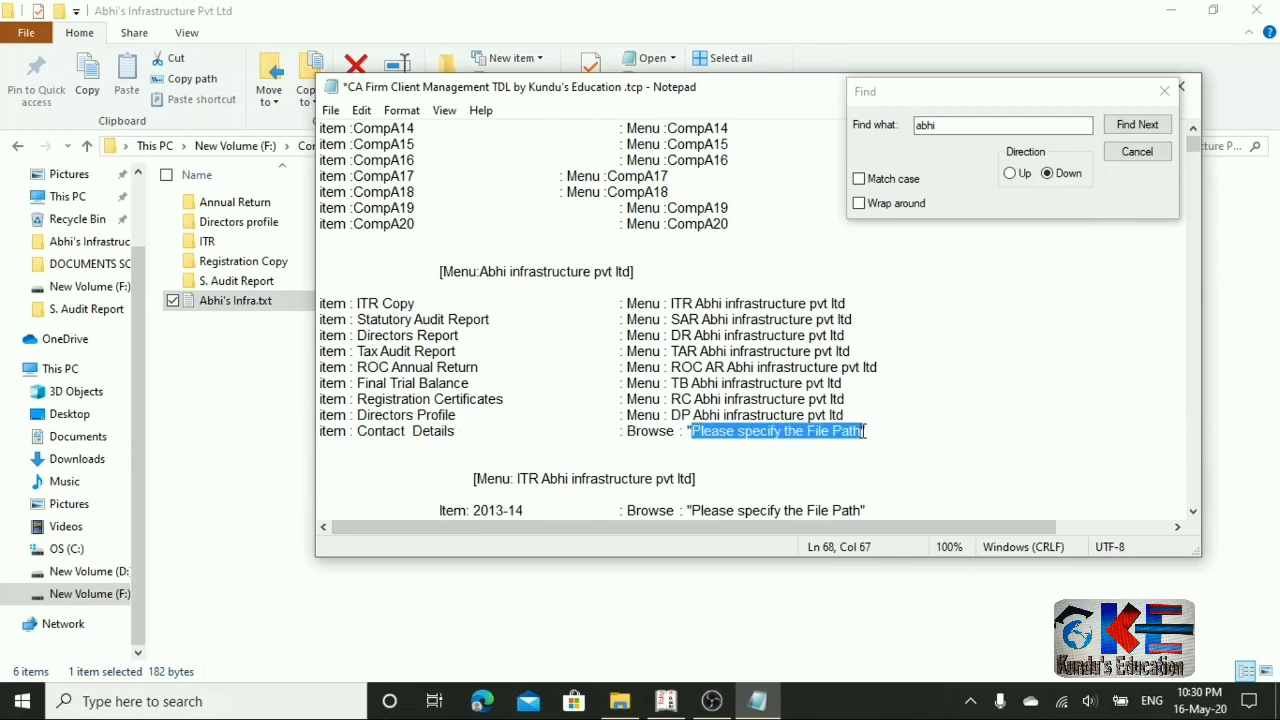
pyautogui.press('Delete')
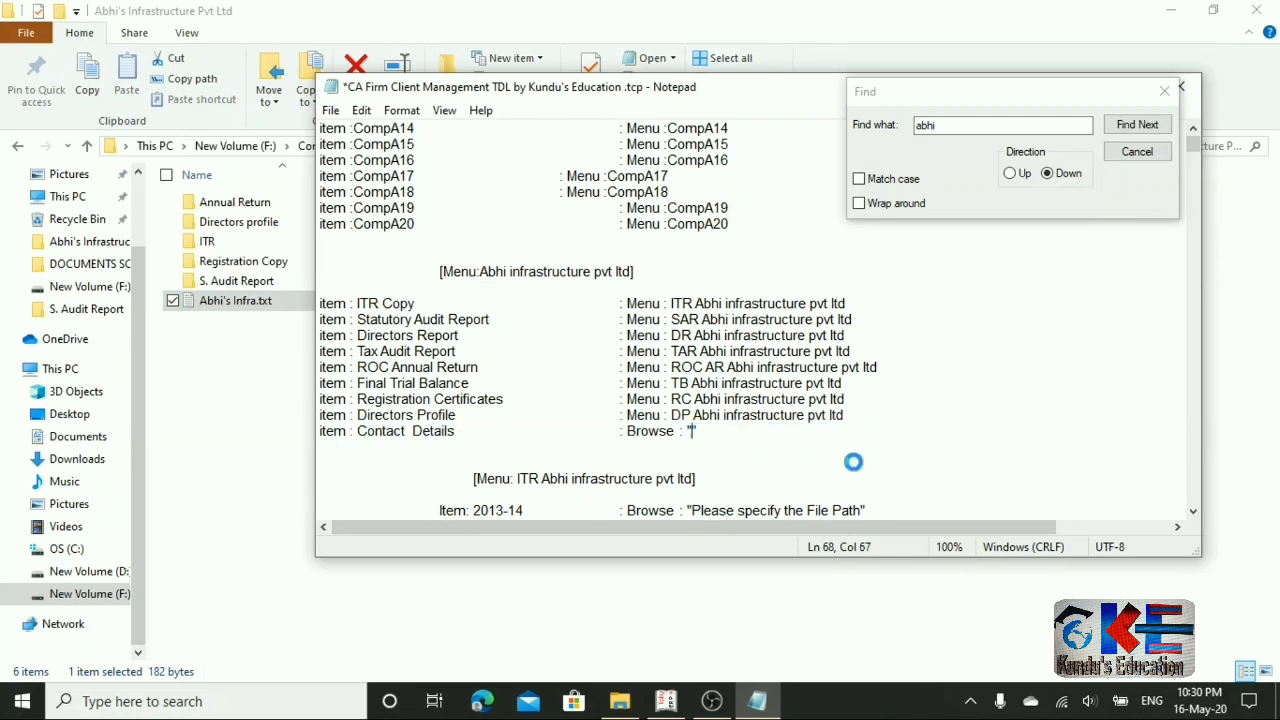
pyautogui.hotkey('ctrl', 'v')
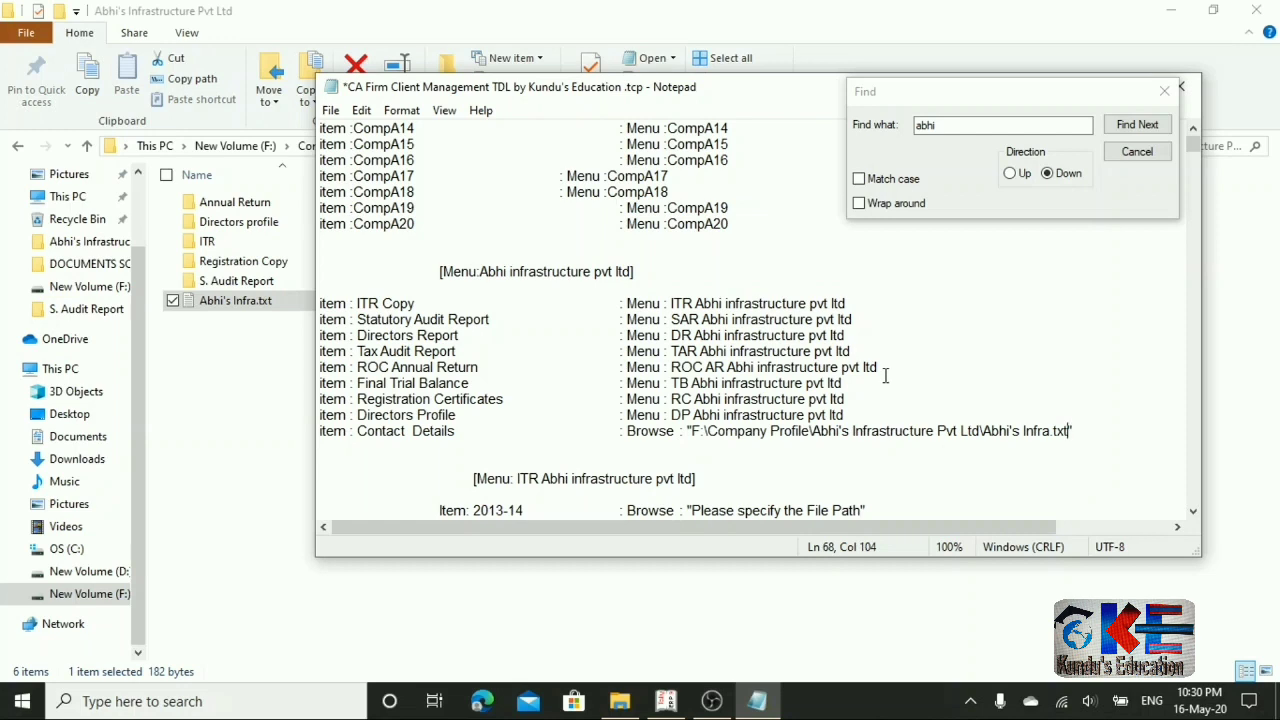
# Leave A Alphabet Clients in Tally, move down to the K clients, then return to Notepad
pyautogui.click(667, 703)
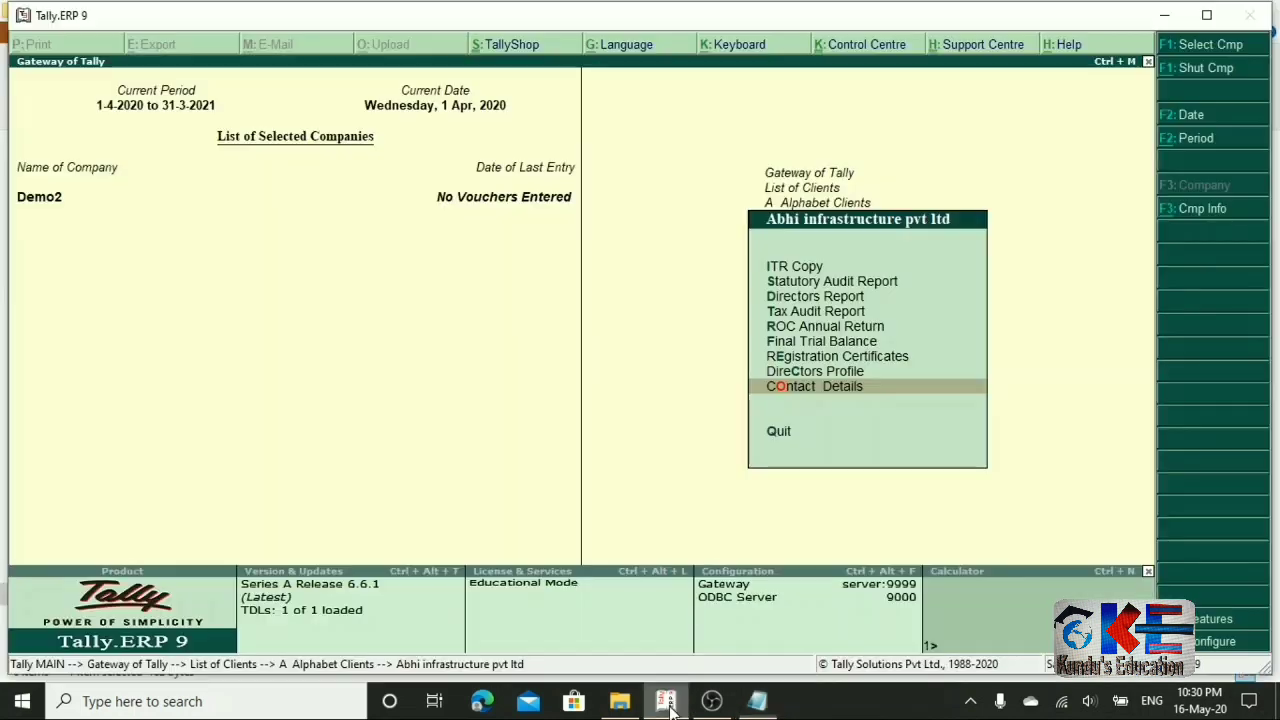
pyautogui.press('Escape')
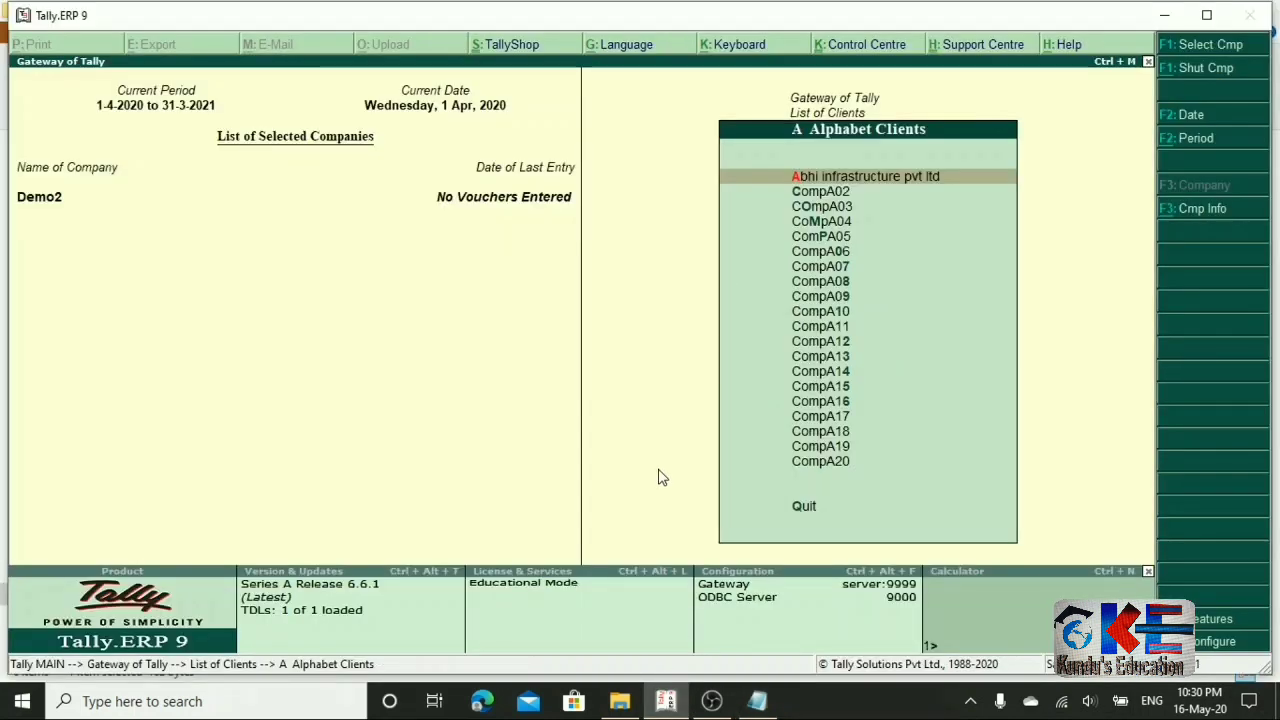
pyautogui.press('Up')
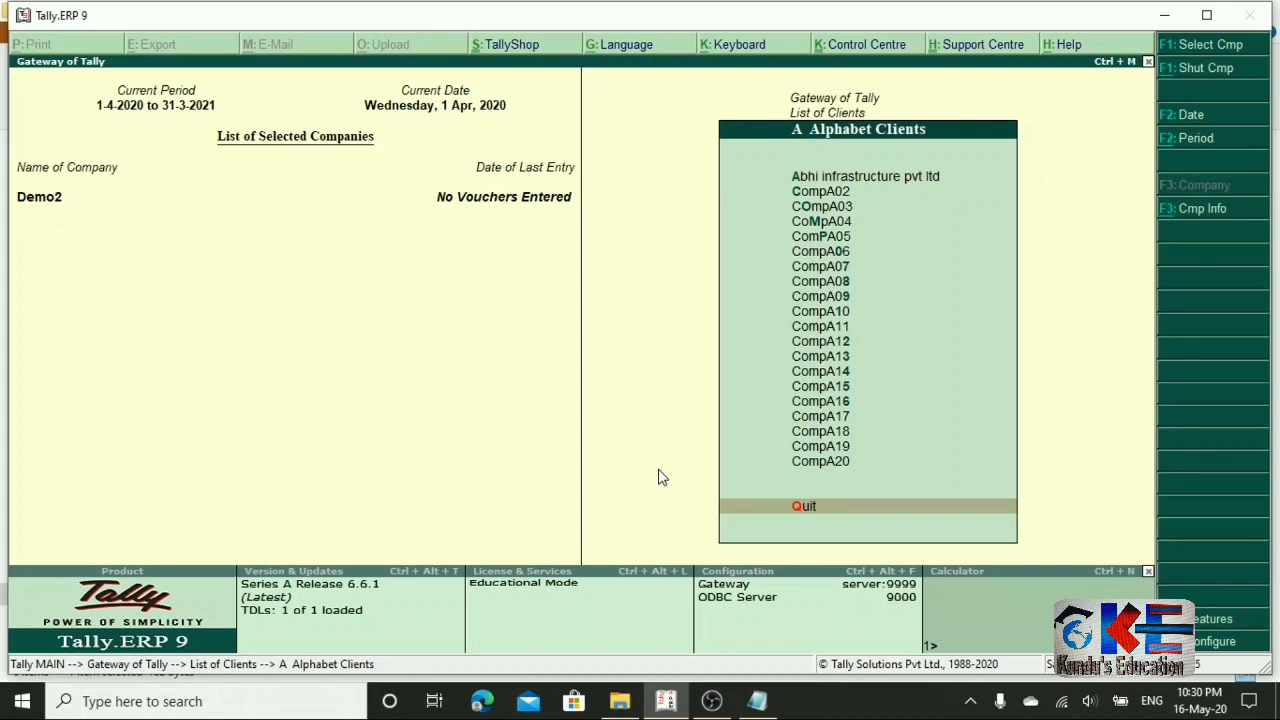
pyautogui.press('Return')
pyautogui.press('Down')
pyautogui.press('Down')
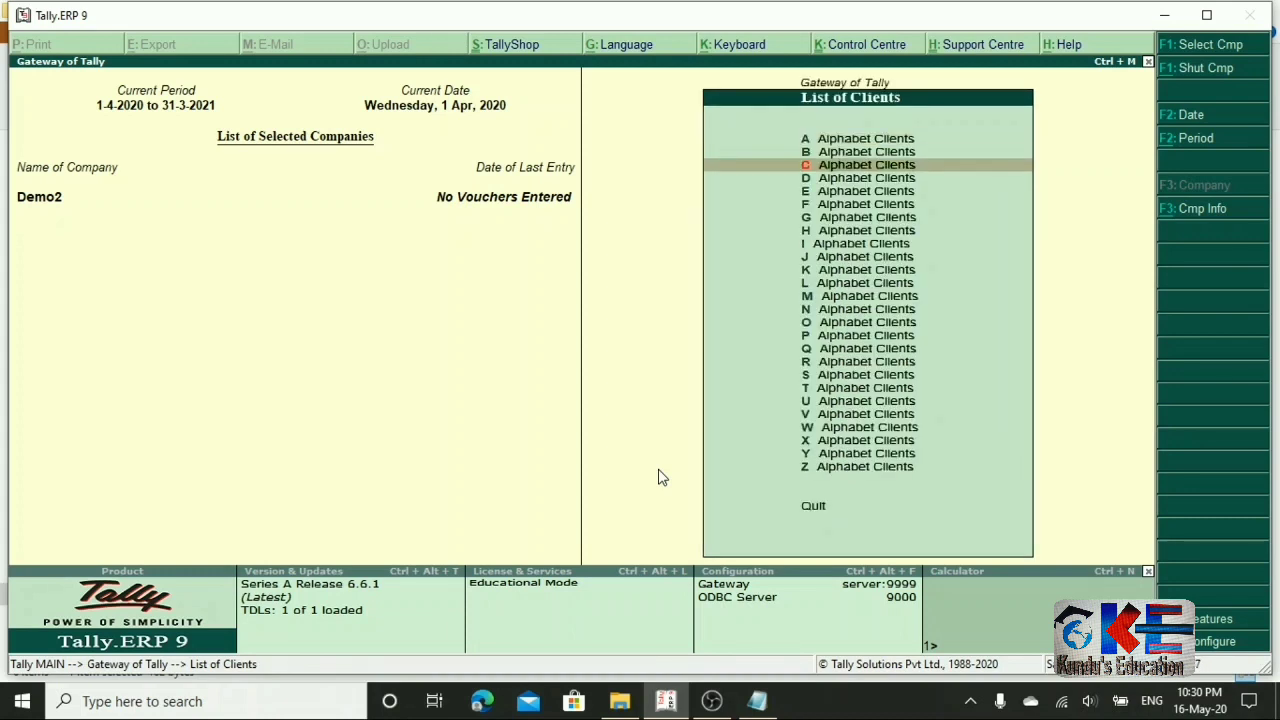
pyautogui.press('Down')
pyautogui.press('Down')
pyautogui.press('Down')
pyautogui.press('Down')
pyautogui.press('Down')
pyautogui.press('Down')
pyautogui.press('Down')
pyautogui.press('Down')
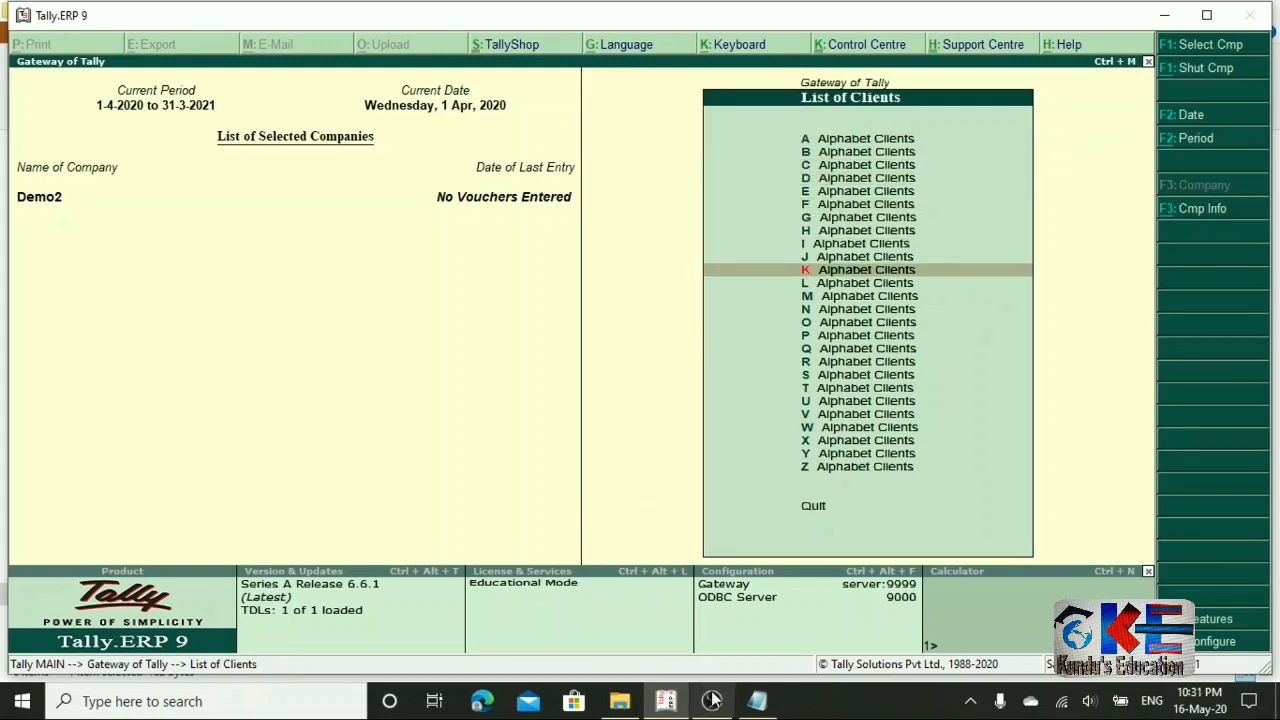
pyautogui.click(754, 703)
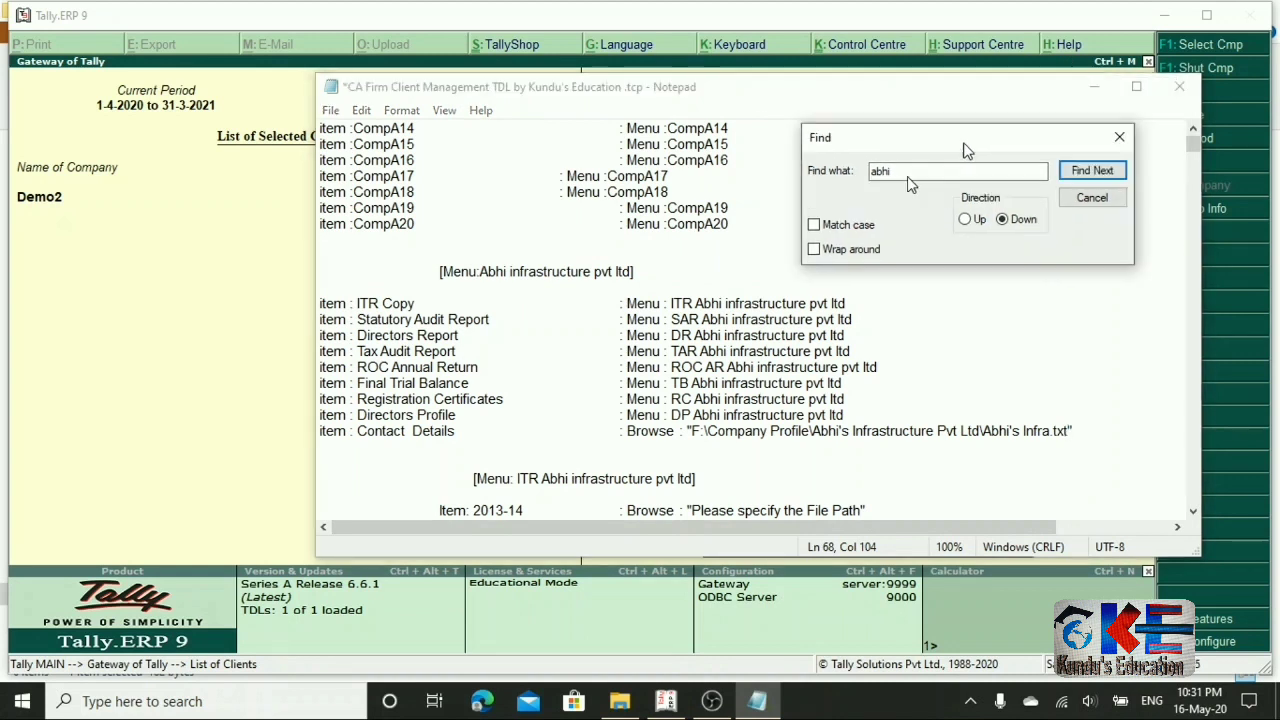
# Close the client-management TDL file in Notepad, saving the changes
pyautogui.moveTo(1025, 90); pyautogui.dragTo(768, 227)
pyautogui.click(1175, 90)
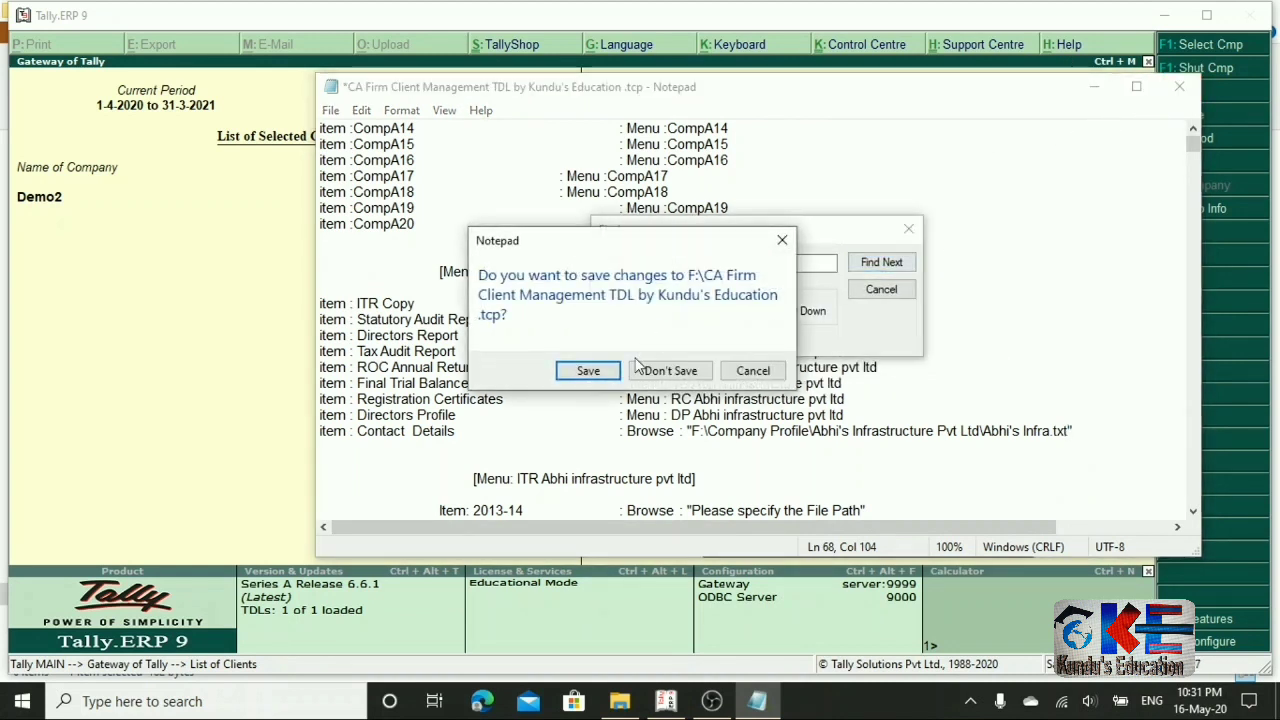
pyautogui.click(602, 376)
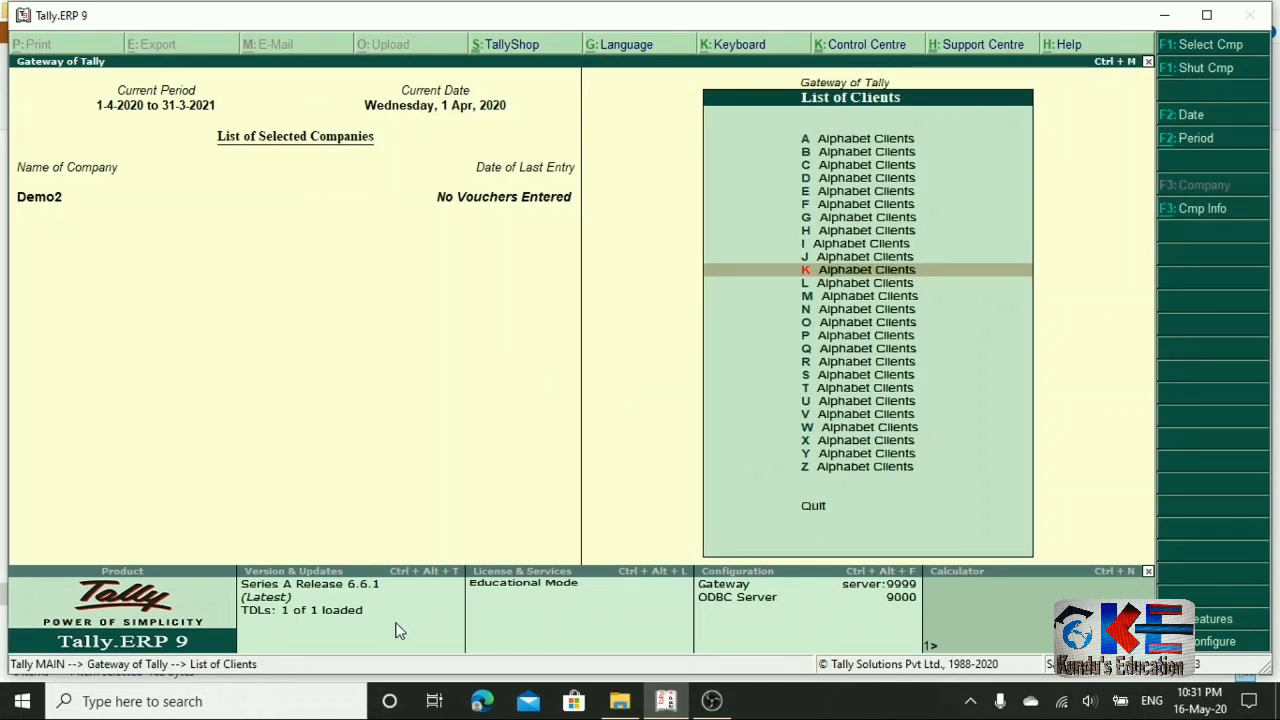
# Reload the edited local TDL through Product & Features' Manage Local TDL
pyautogui.click(402, 626)
pyautogui.click(1210, 115)
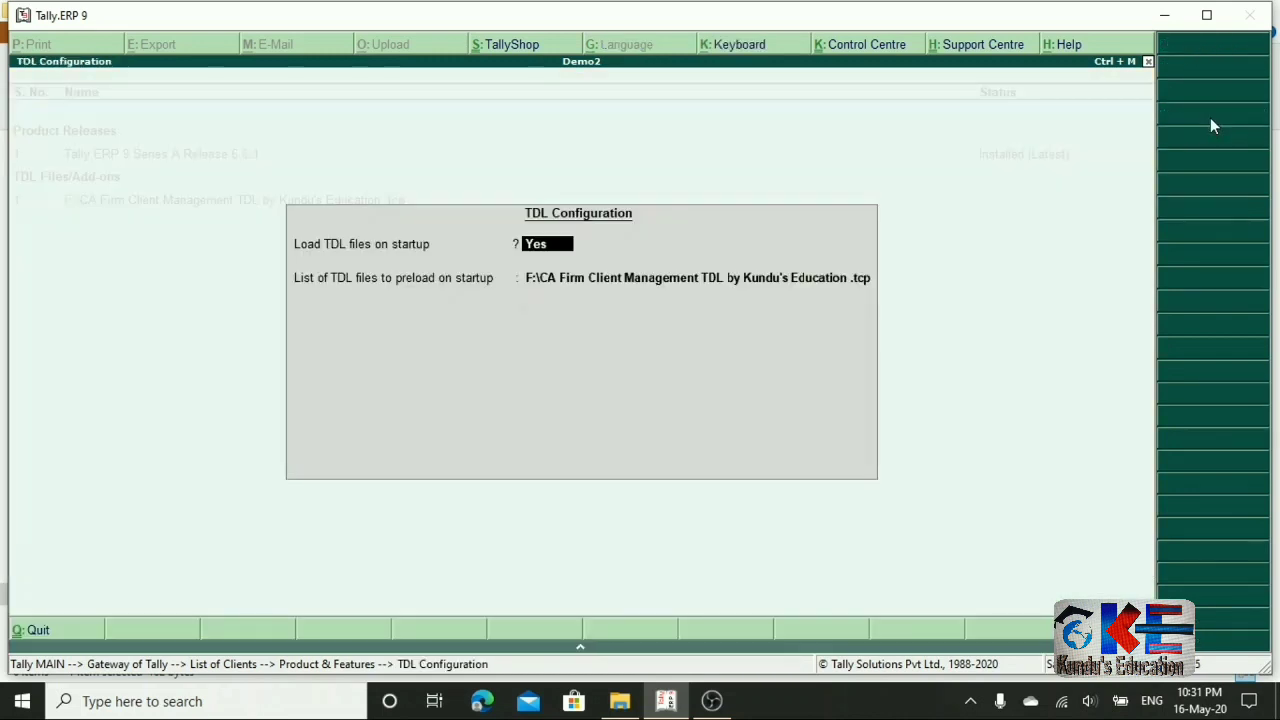
pyautogui.press('Return')
pyautogui.press('Return')
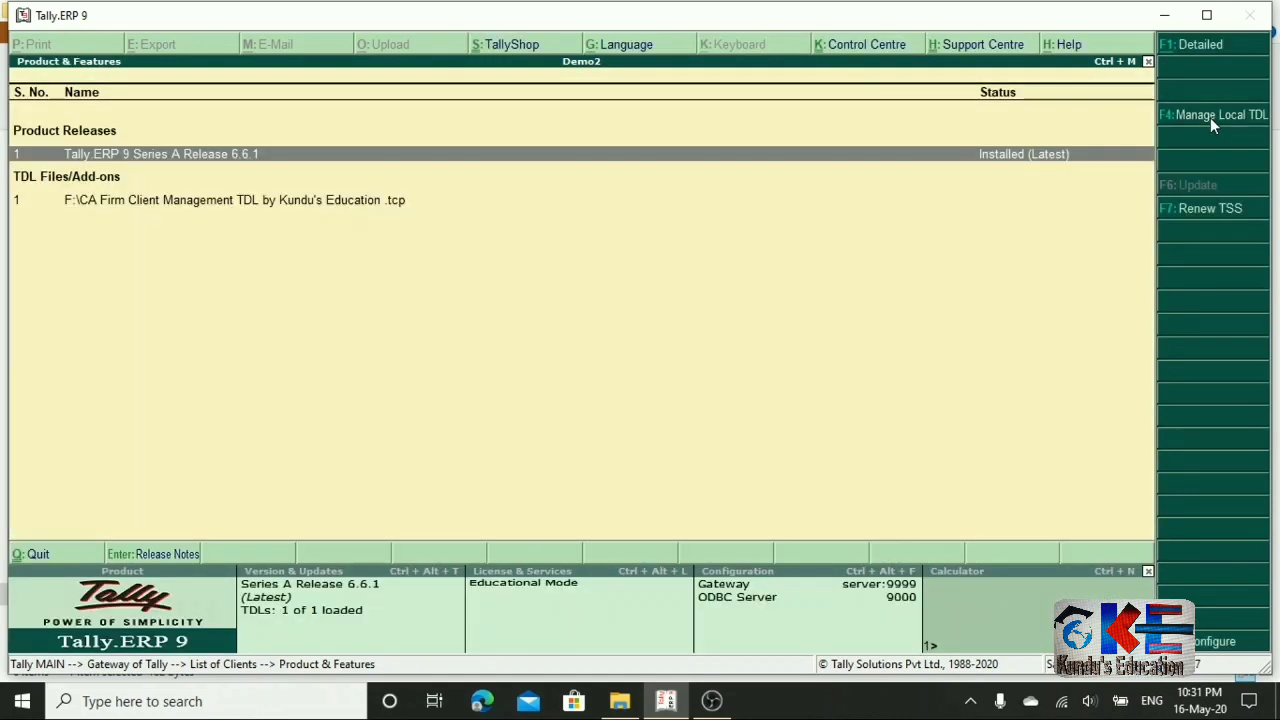
pyautogui.press('Escape')
# Open Abhi infrastructure pvt ltd's 2014-15 ITR PDF from A Alphabet Clients
pyautogui.press('Up')
pyautogui.press('Up')
pyautogui.press('Up')
pyautogui.press('Up')
pyautogui.press('Up')
pyautogui.press('Up')
pyautogui.press('Up')
pyautogui.press('Up')
pyautogui.press('Up')
pyautogui.press('Up')
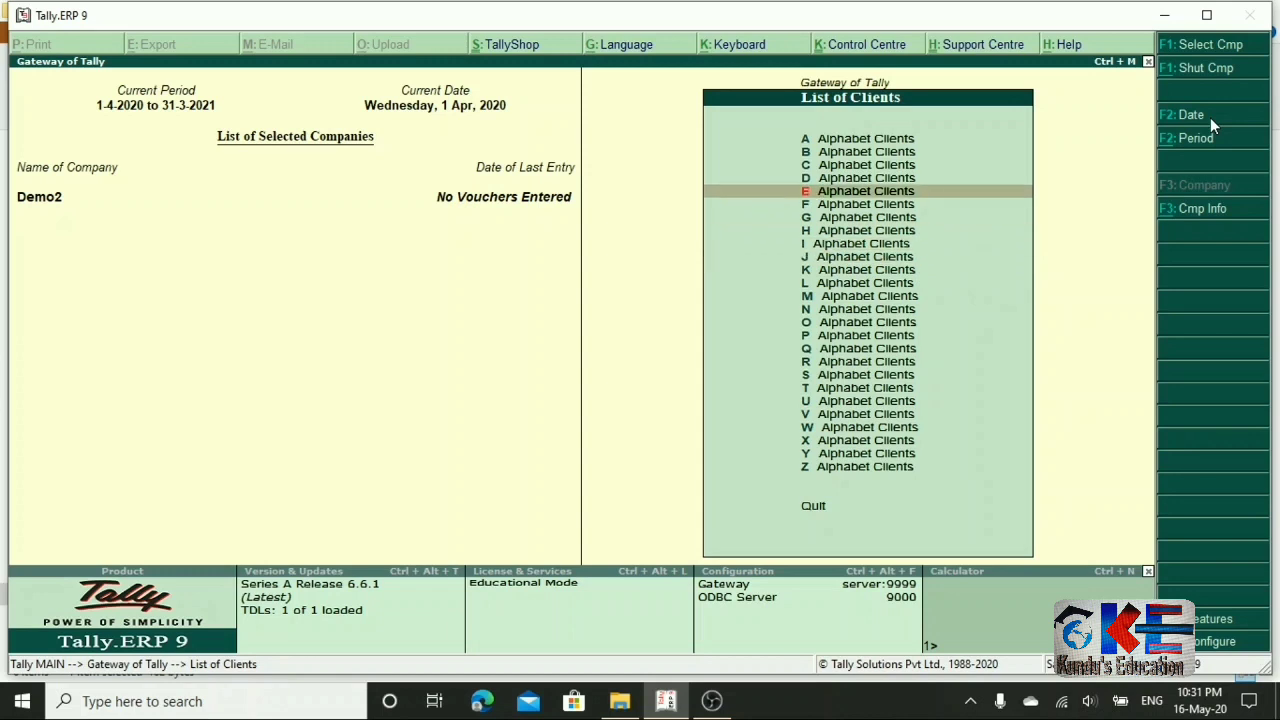
pyautogui.press('Return')
pyautogui.press('Return')
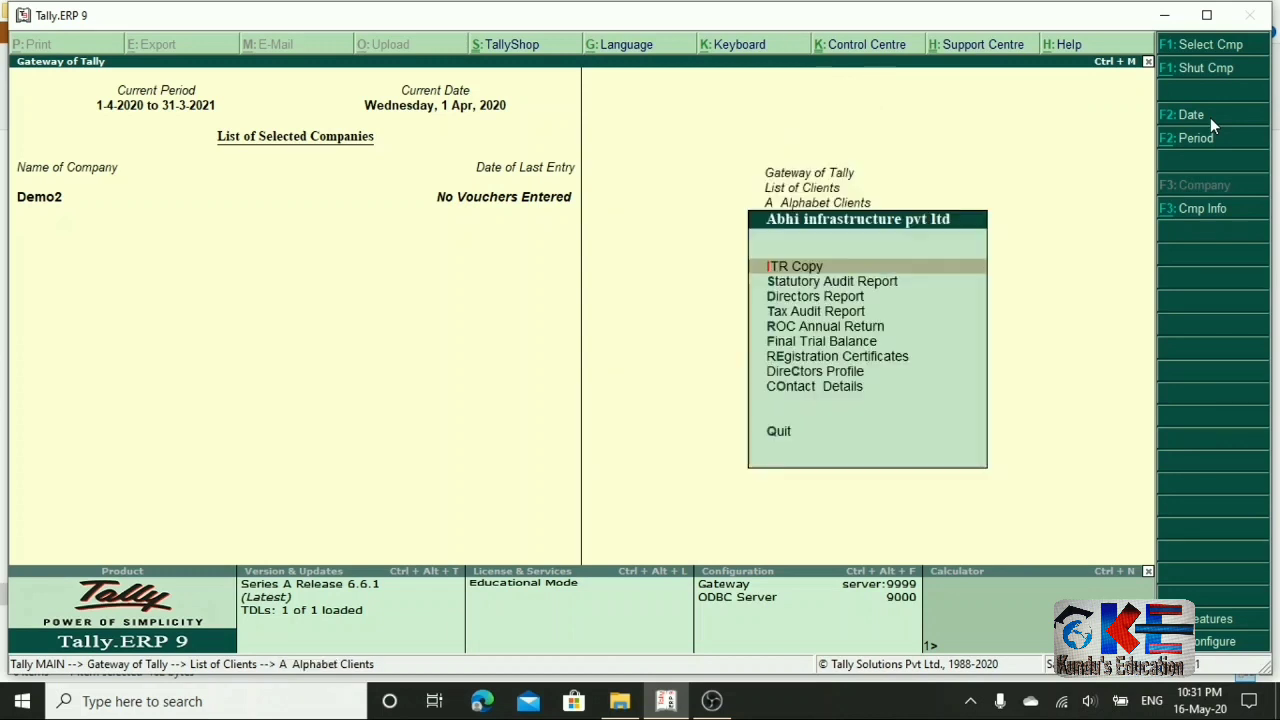
pyautogui.press('Return')
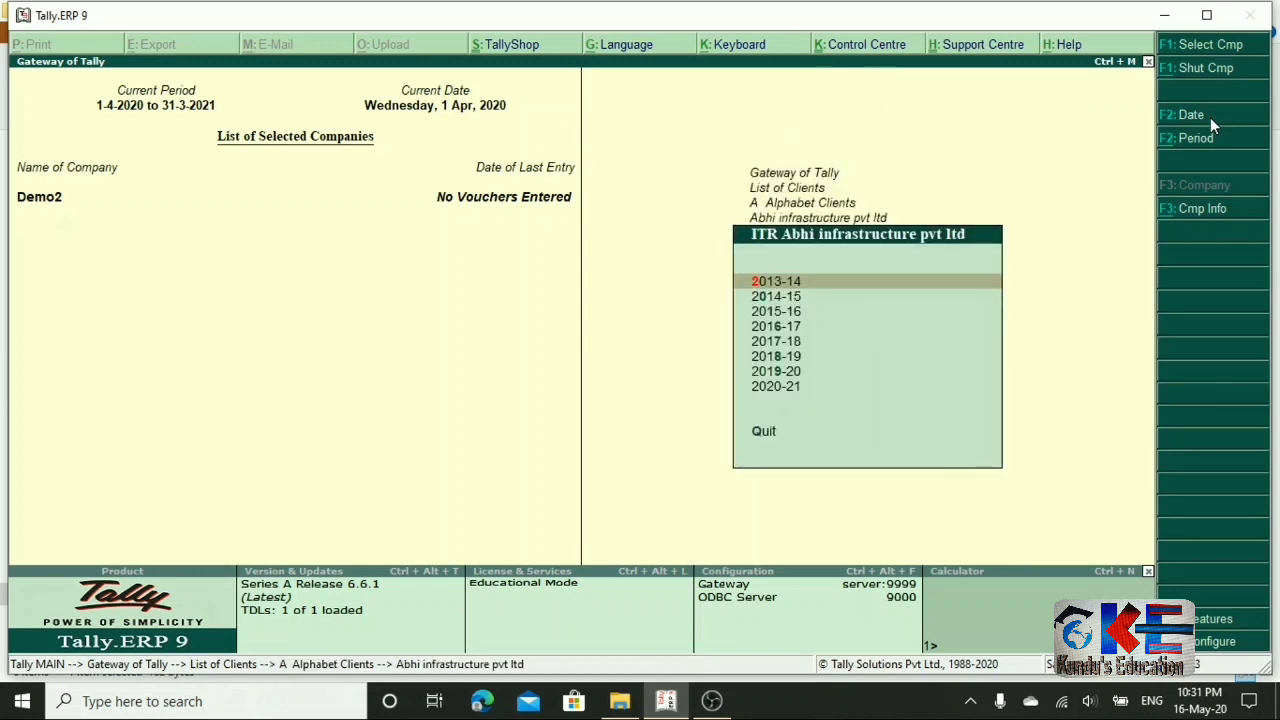
pyautogui.press('Down')
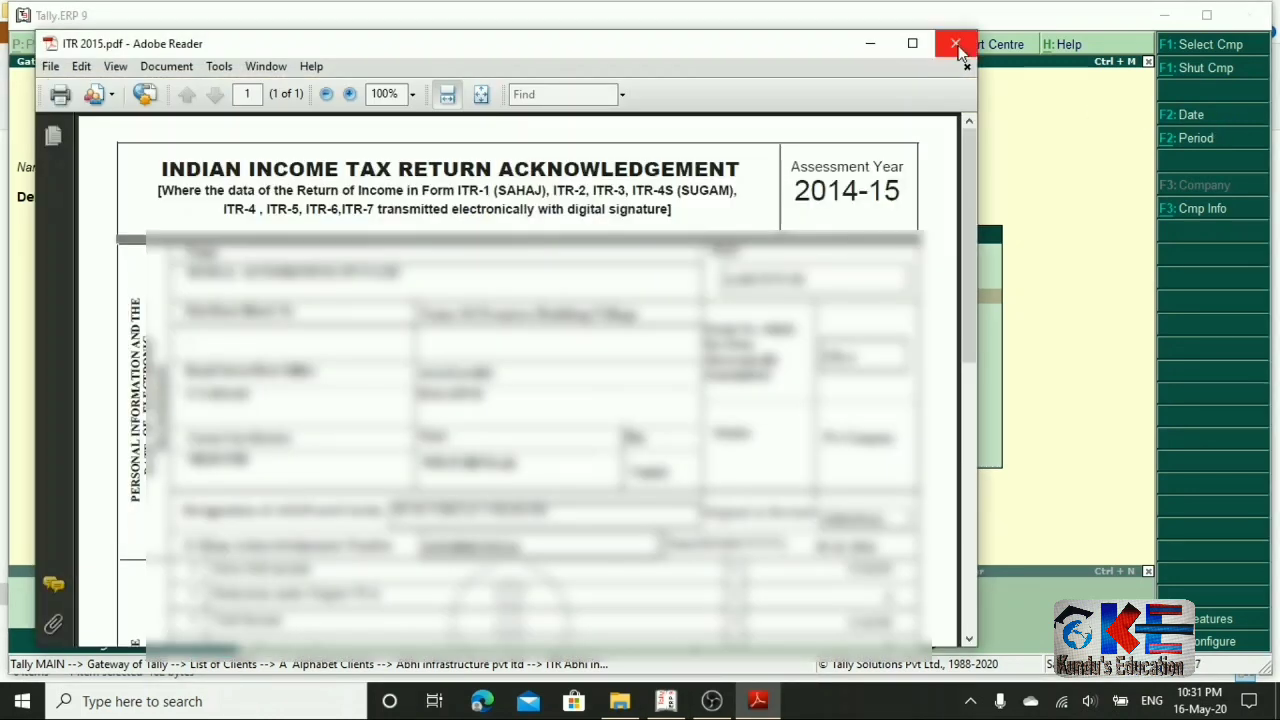
pyautogui.click(956, 44)
# View the ROC Annual Return PDFs for 2014-15, 2015-16 and 2016-17
pyautogui.press('Down')
pyautogui.press('Down')
pyautogui.press('Down')
pyautogui.press('Down')
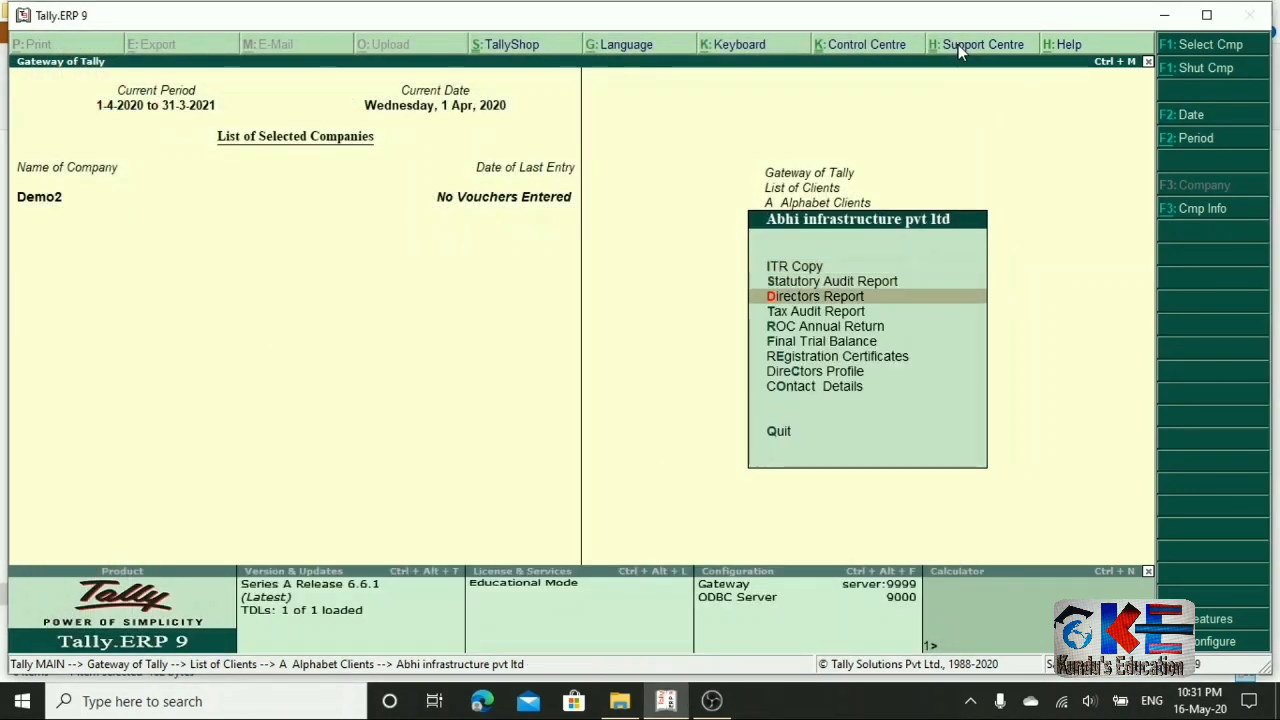
pyautogui.press('Return')
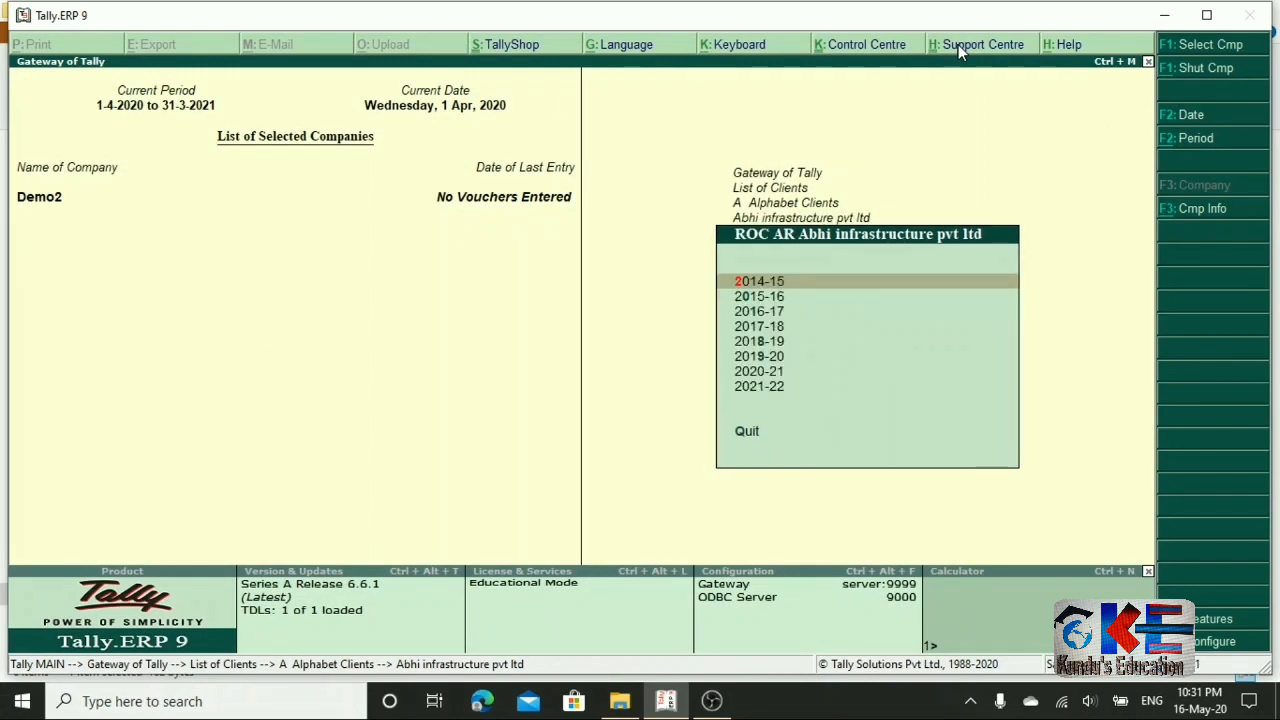
pyautogui.press('Return')
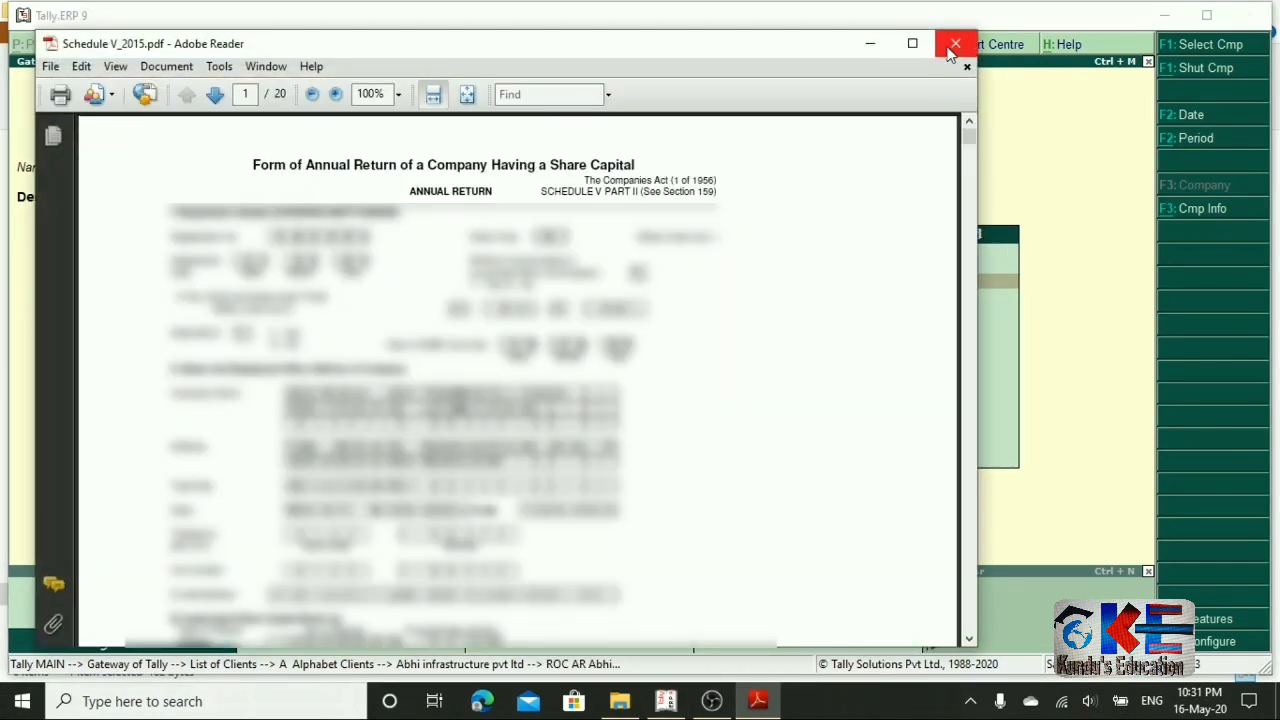
pyautogui.click(953, 46)
pyautogui.press('Down')
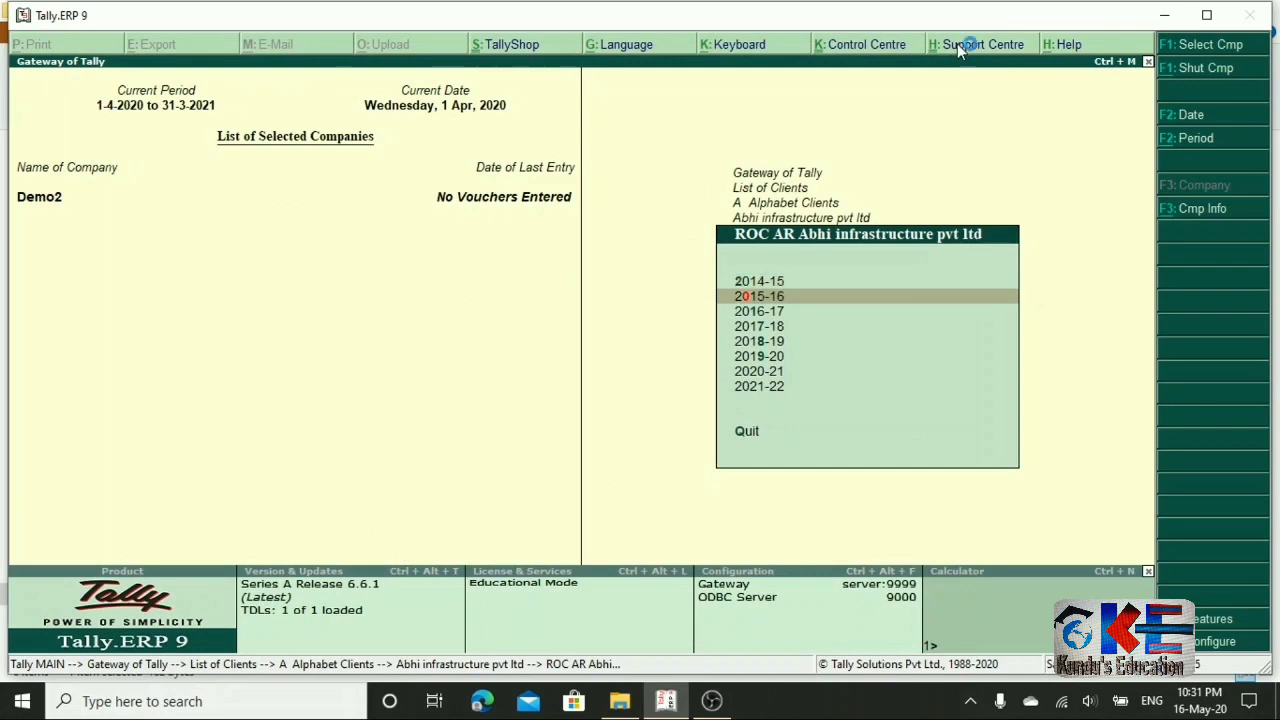
pyautogui.press('Return')
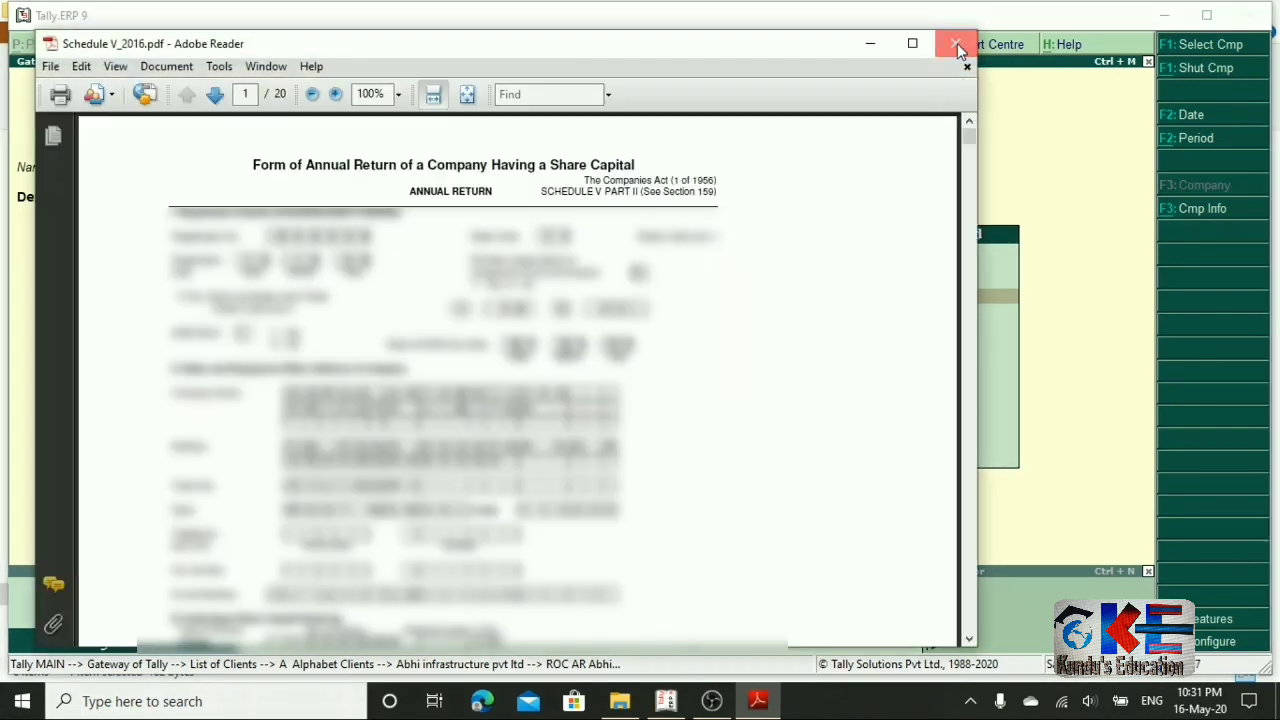
pyautogui.click(957, 43)
pyautogui.press('Down')
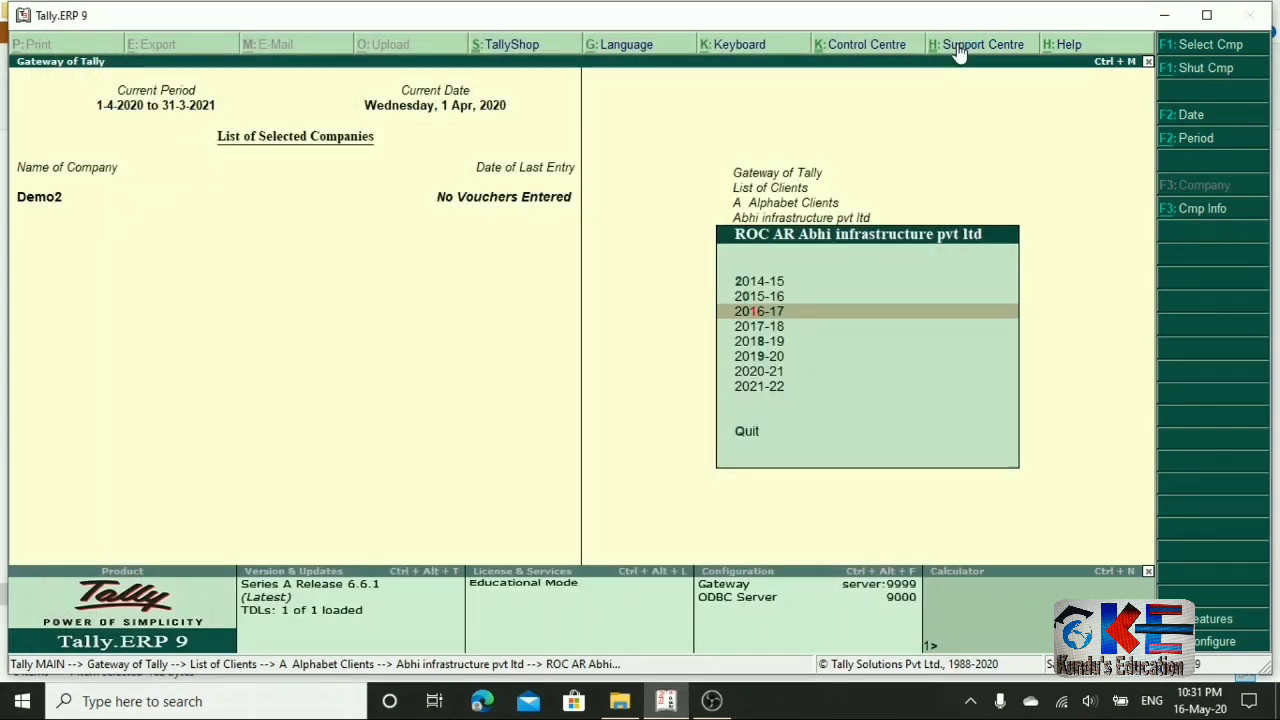
pyautogui.press('Return')
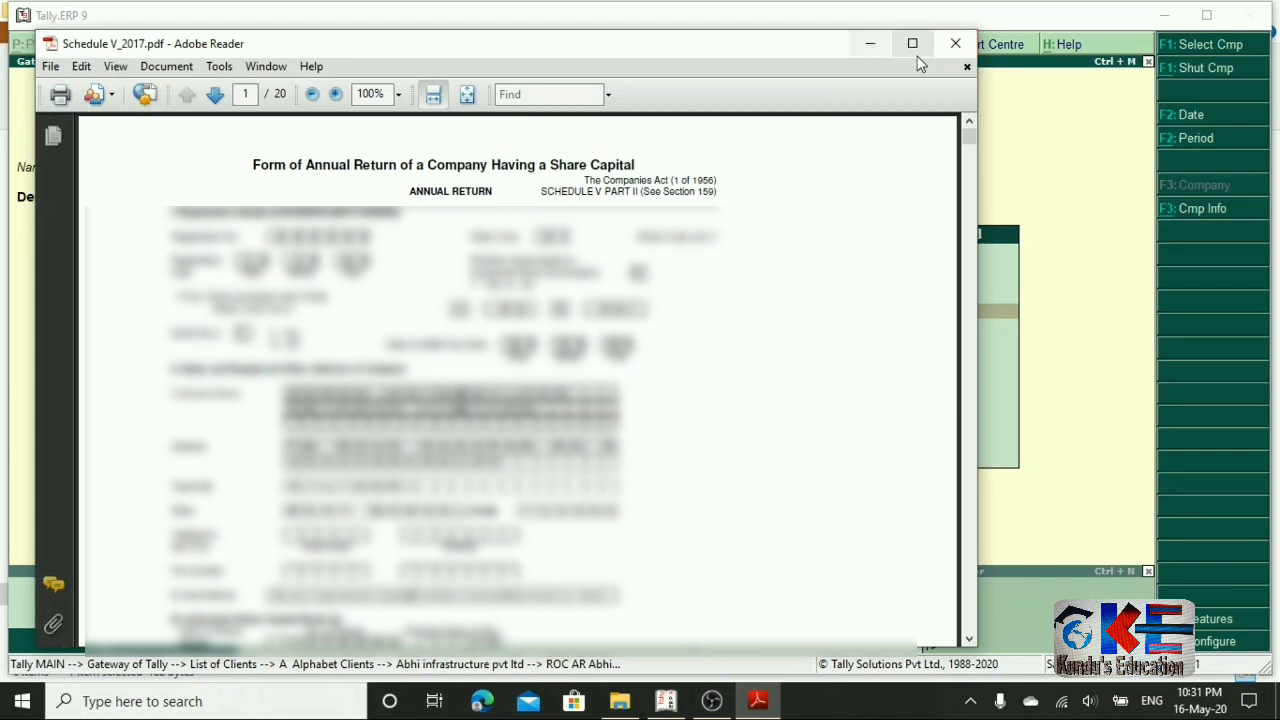
pyautogui.click(955, 43)
# Go to the Registration Certificates menu to open the Memorandum PDF
pyautogui.press('Escape')
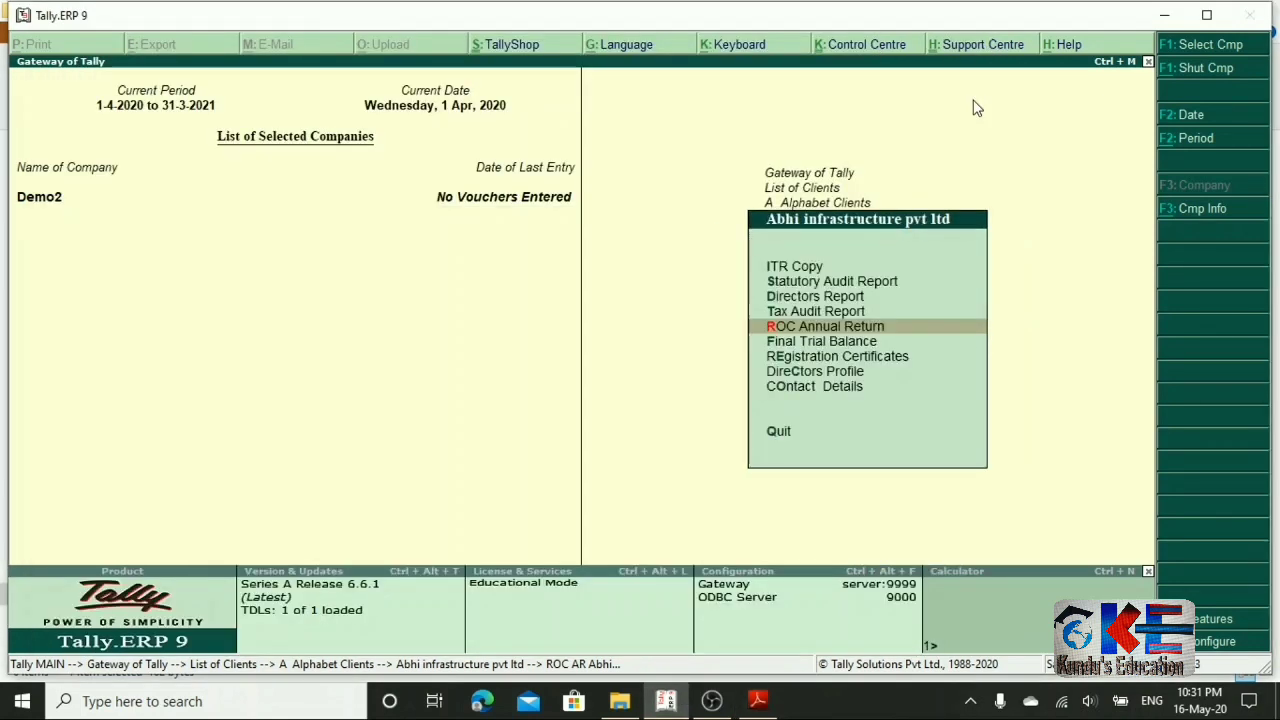
pyautogui.press('Down')
pyautogui.press('Down')
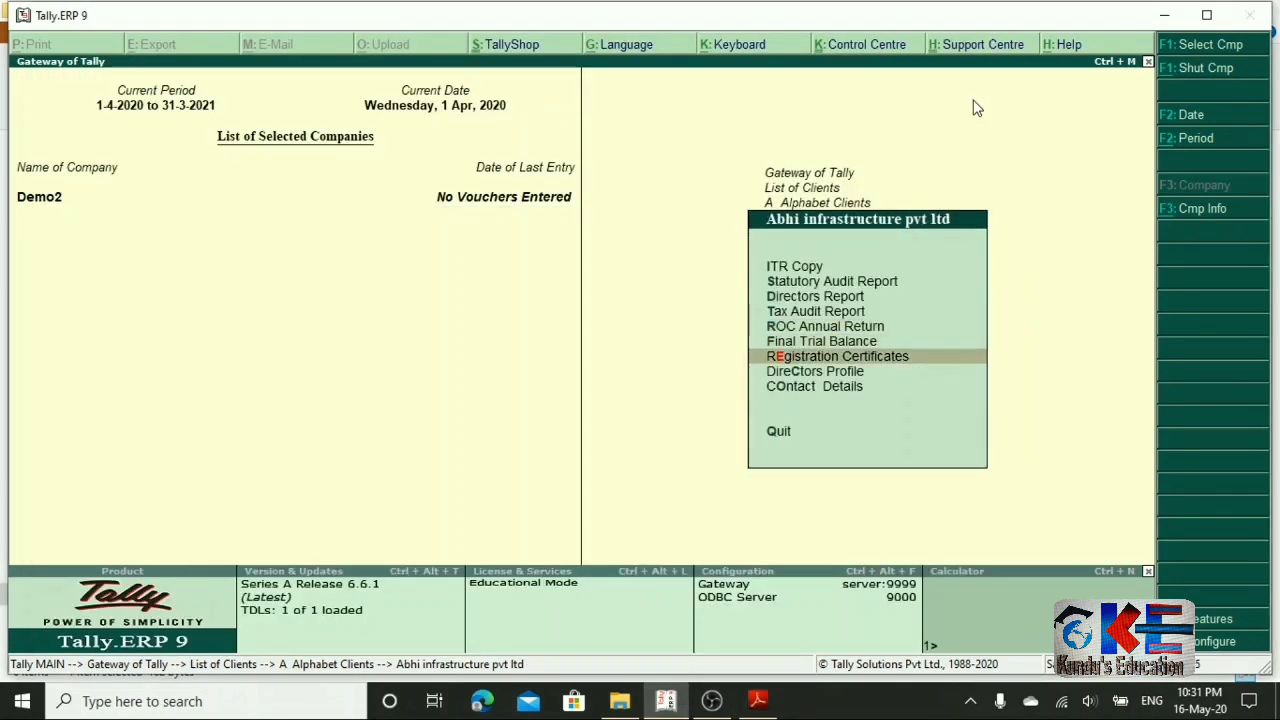
pyautogui.press('Return')
pyautogui.press('Return')
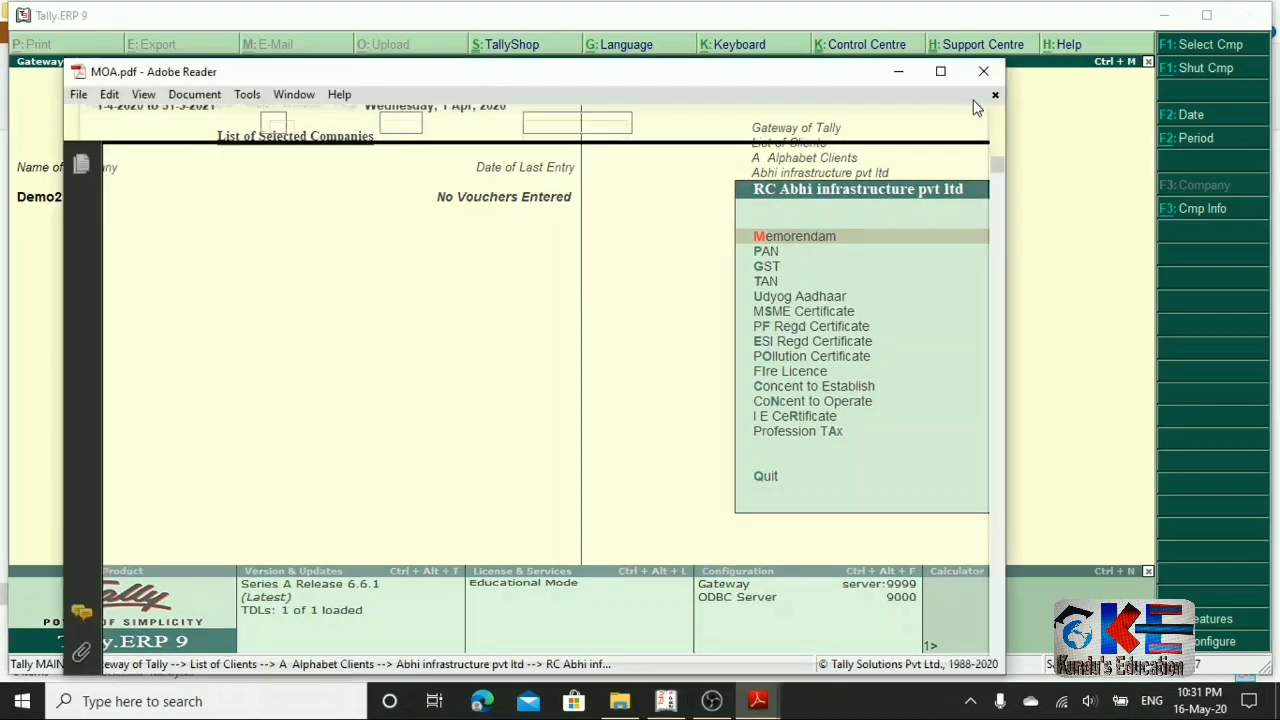
# View the client's PAN, GST and TAN certificate documents one after another
pyautogui.click(983, 71)
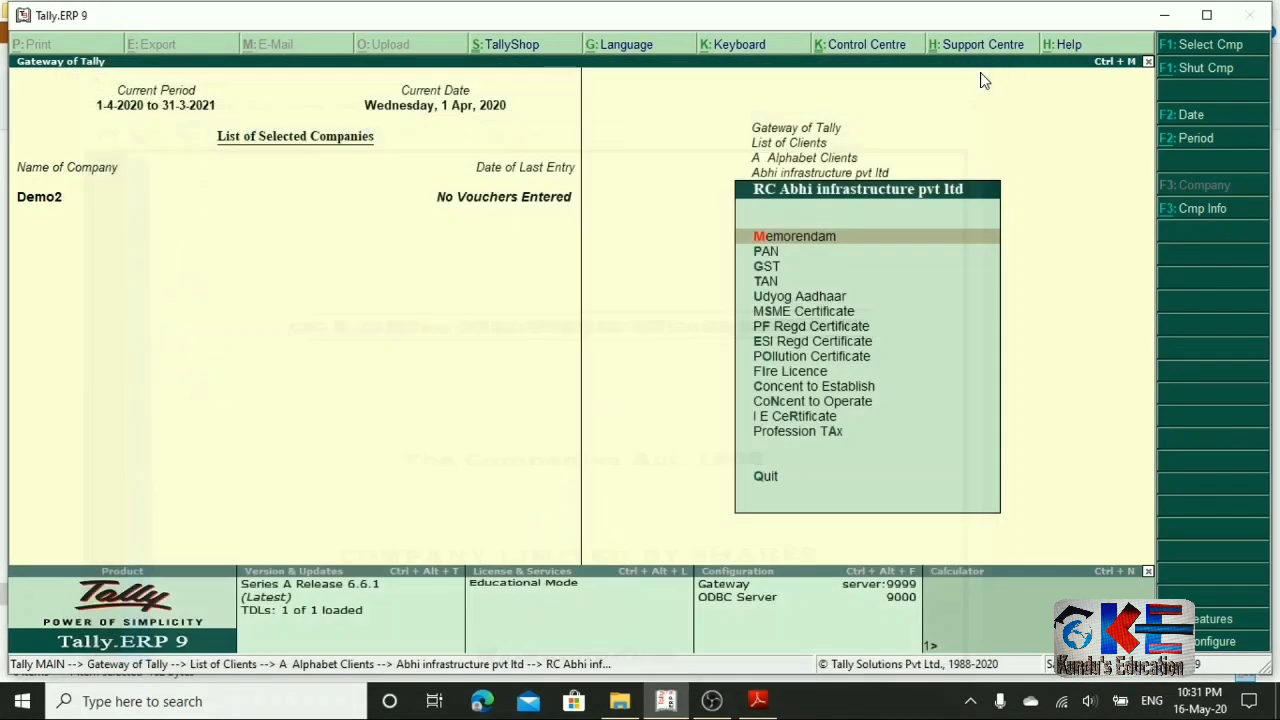
pyautogui.press('Down')
pyautogui.press('Return')
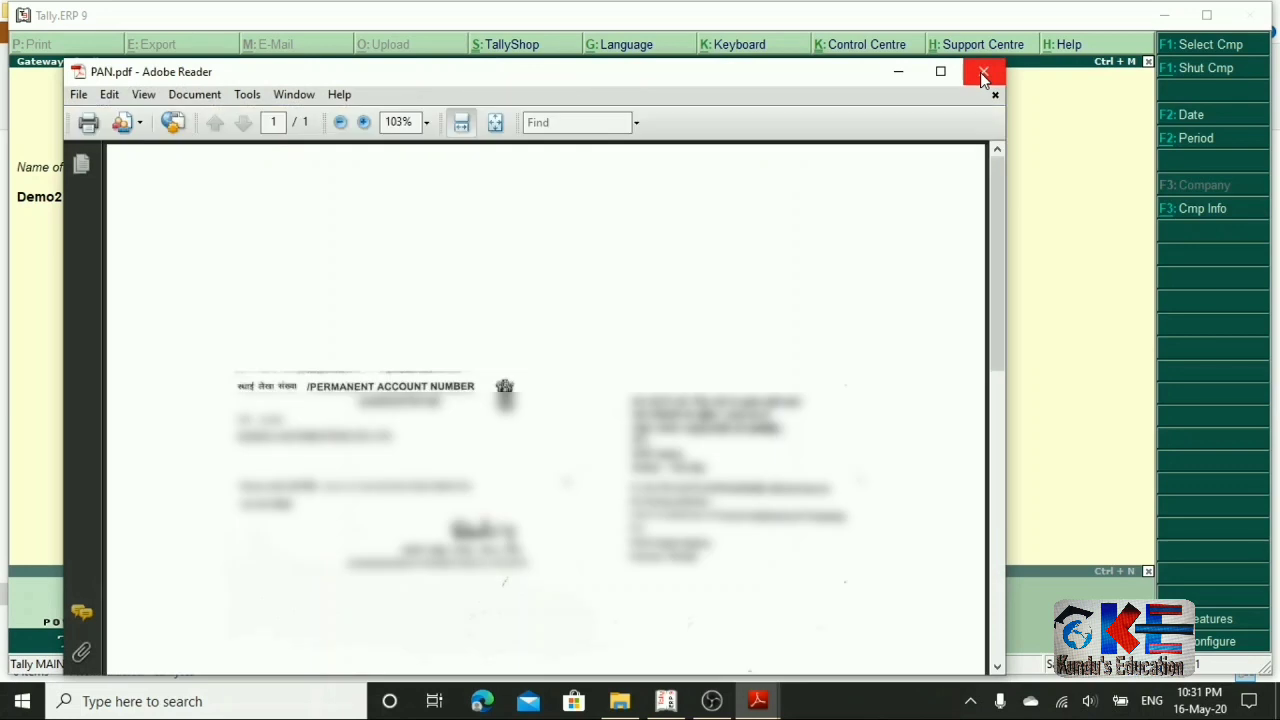
pyautogui.click(983, 73)
pyautogui.press('Down')
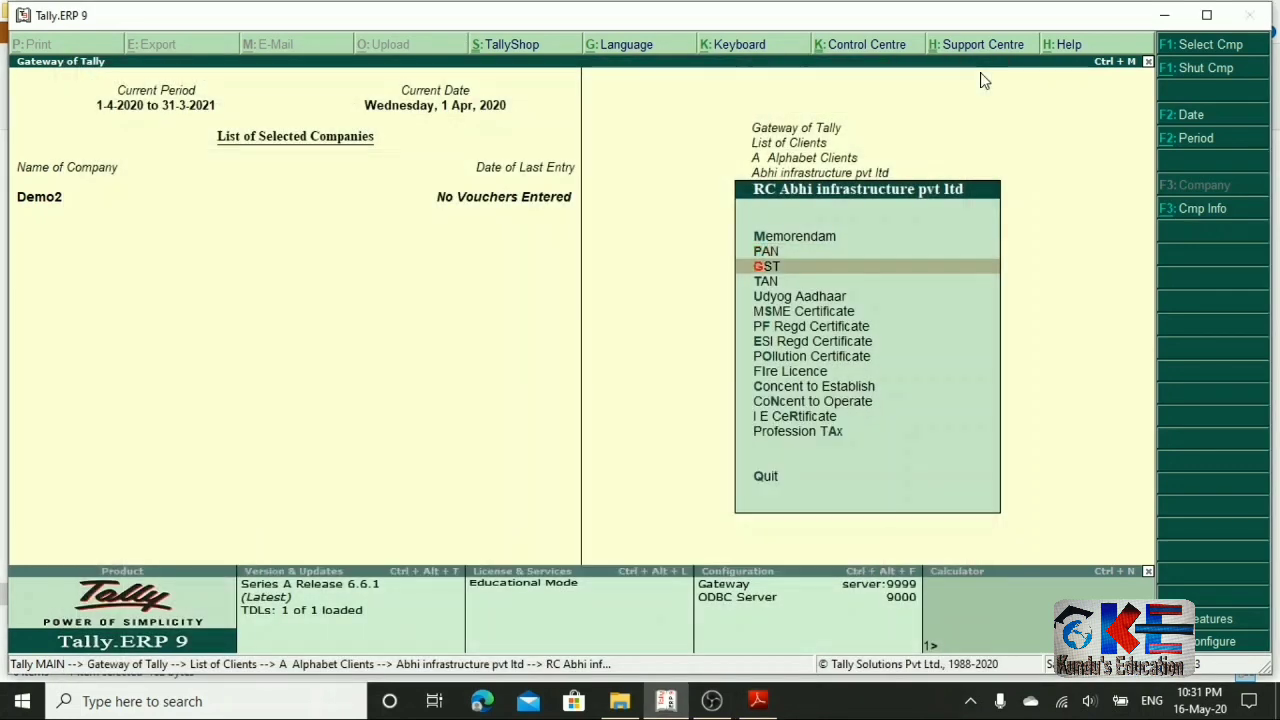
pyautogui.press('Return')
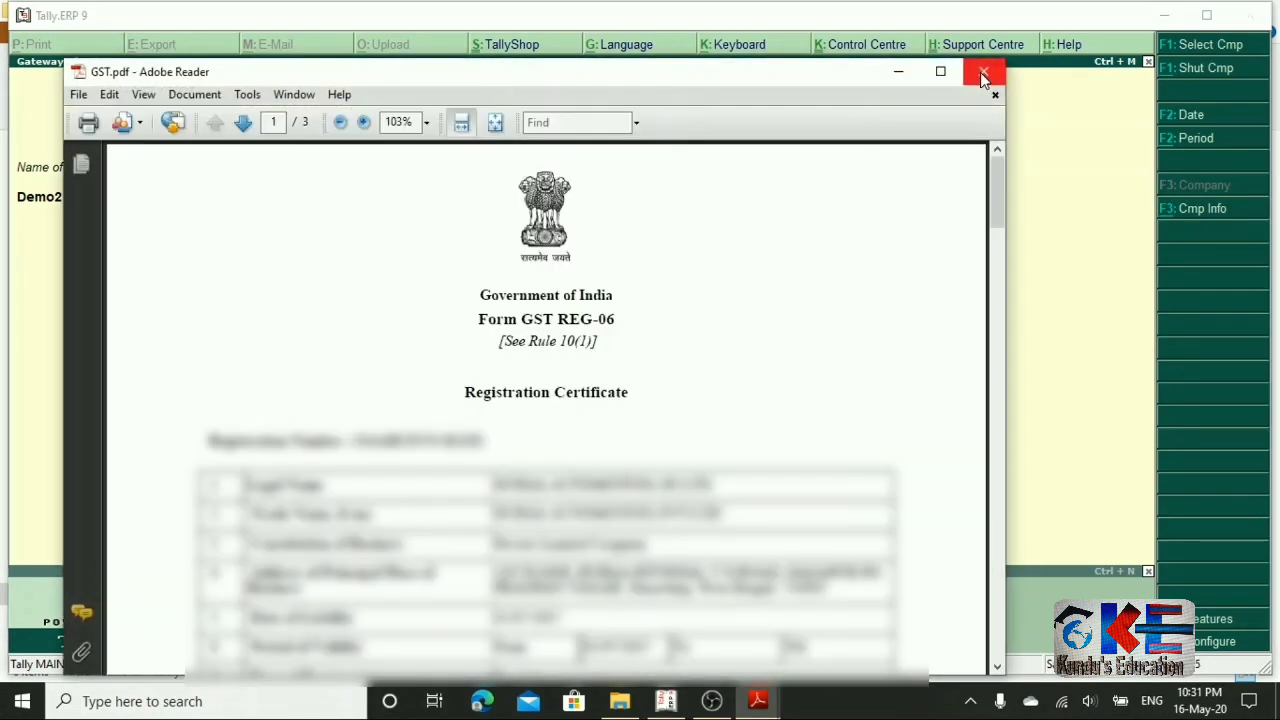
pyautogui.click(982, 75)
pyautogui.press('Down')
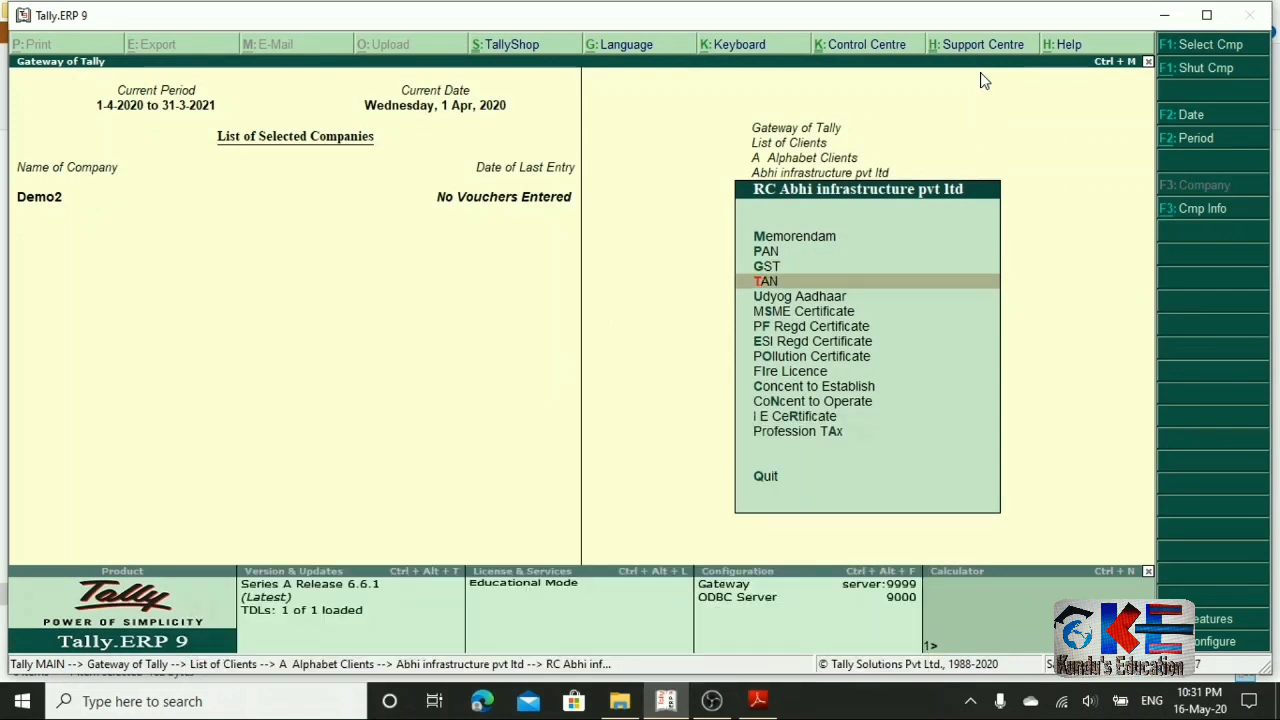
pyautogui.press('Return')
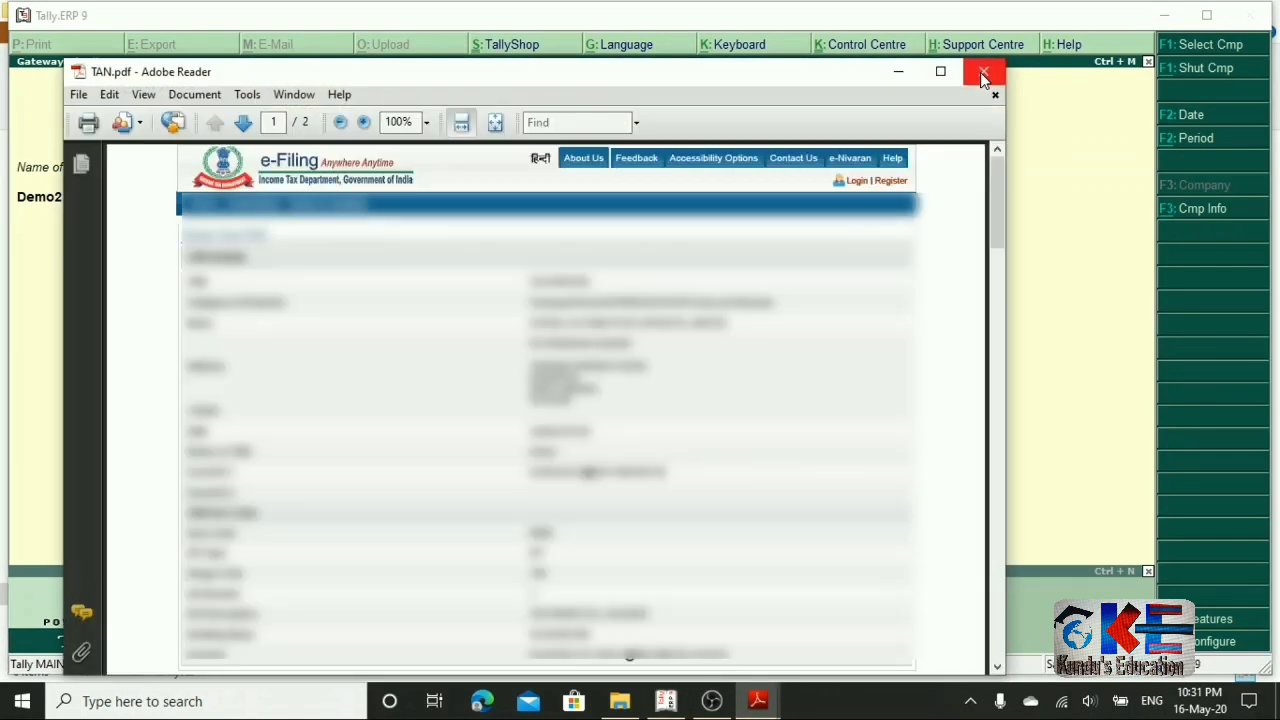
pyautogui.click(982, 72)
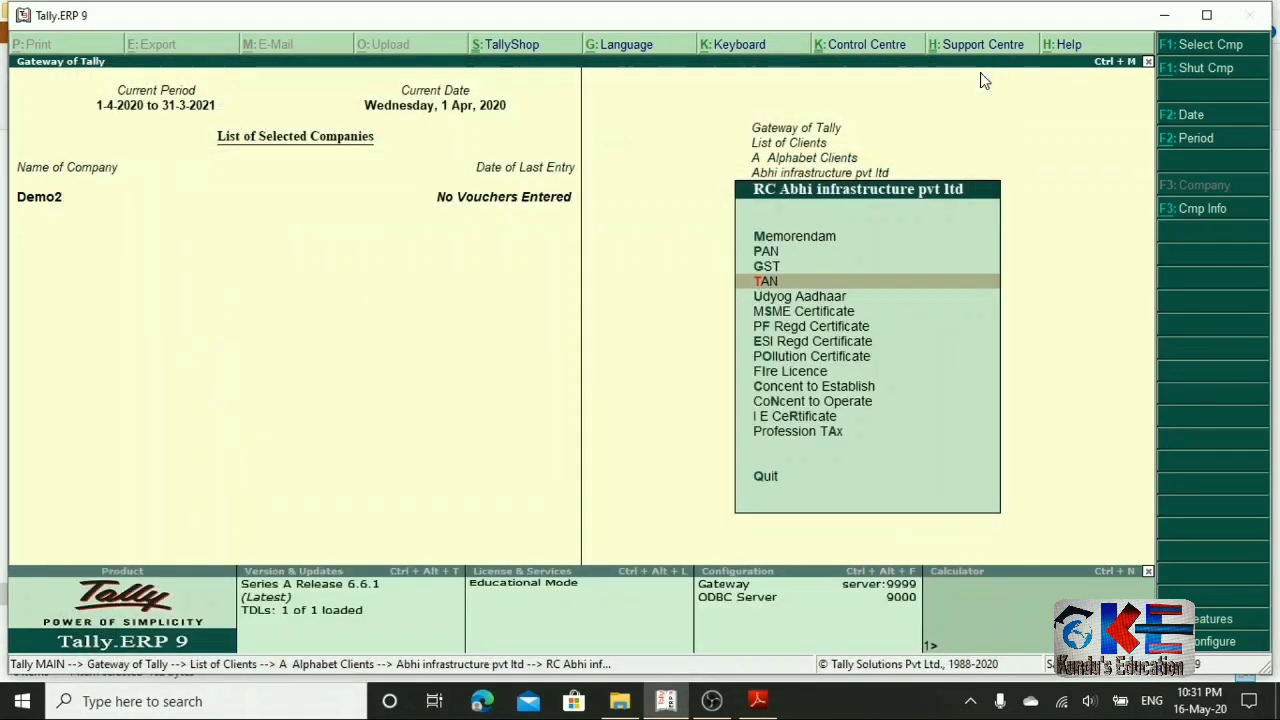
# Quit the Registration Certificates menu and open the Directors Profile list
pyautogui.press('Up')
pyautogui.press('Up')
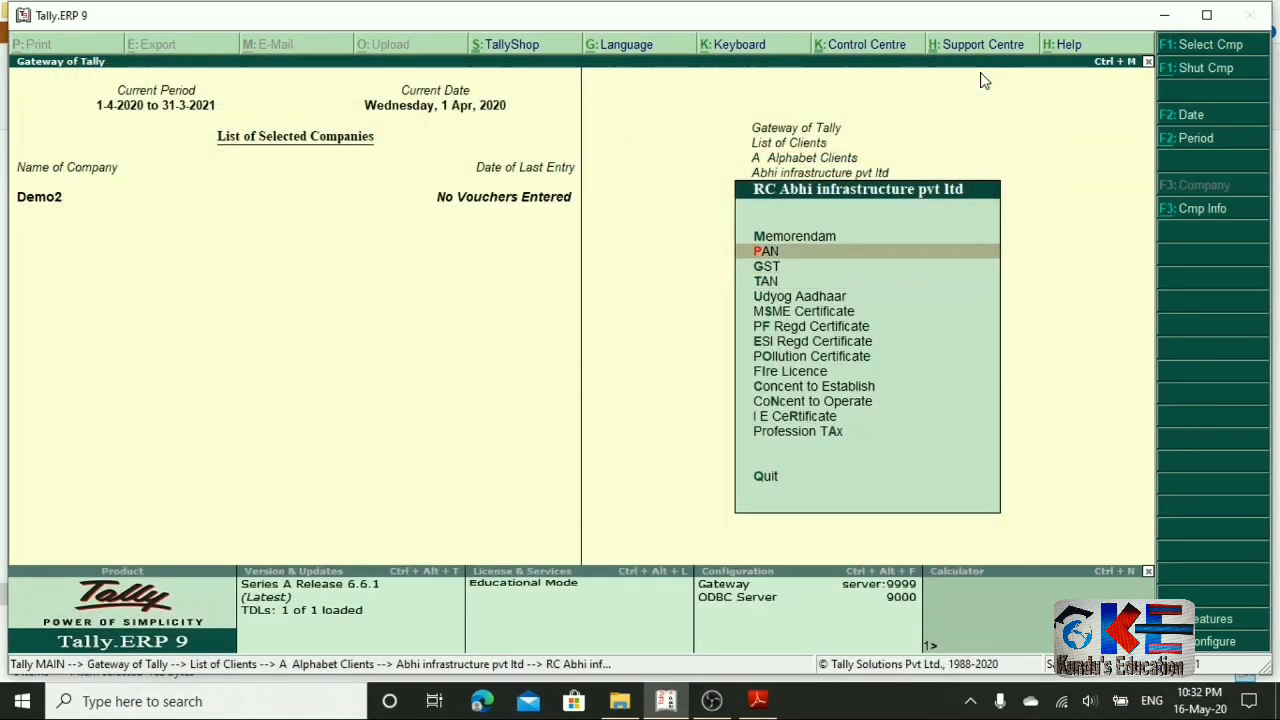
pyautogui.press('Up')
pyautogui.press('Up')
pyautogui.press('Return')
pyautogui.press('Down')
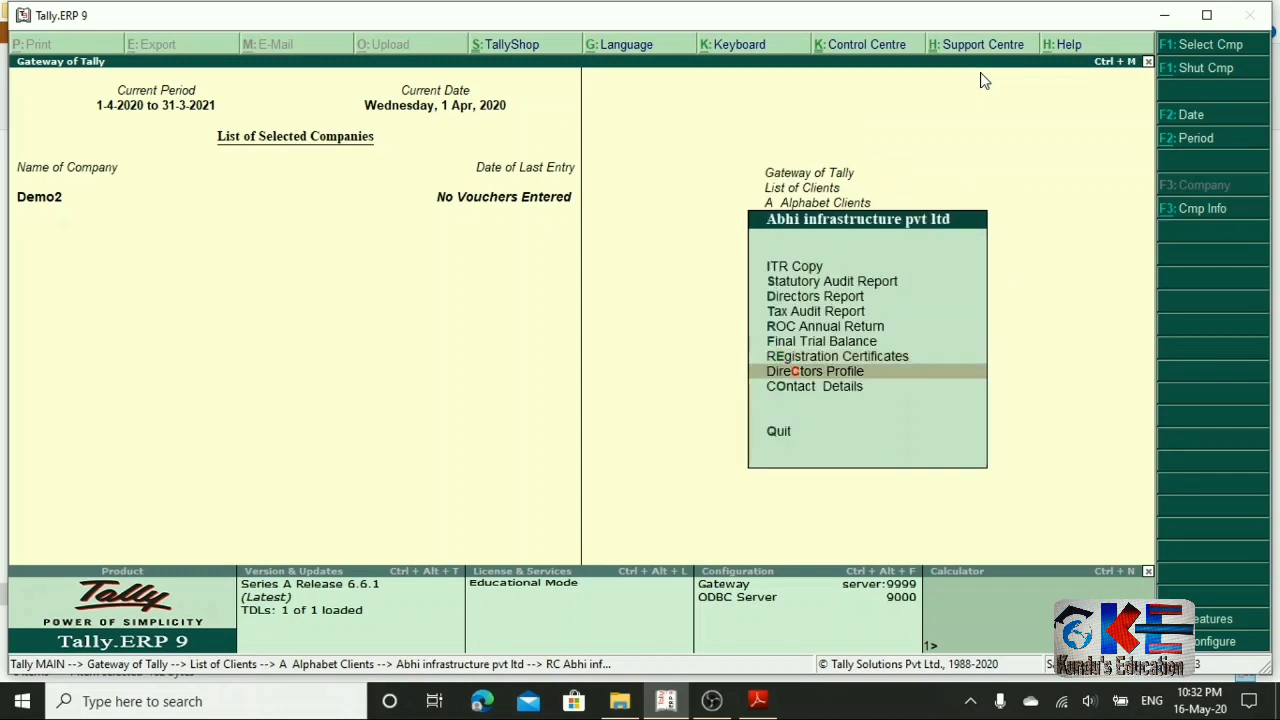
pyautogui.press('Return')
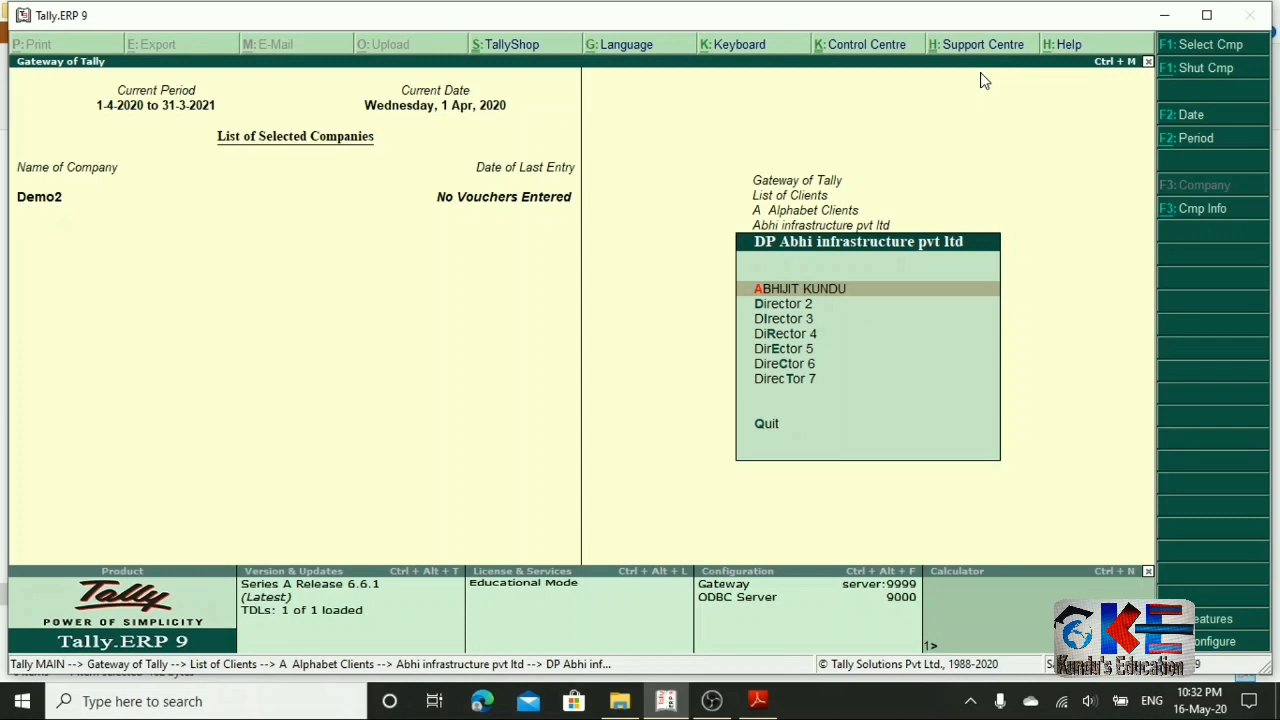
pyautogui.press('Down')
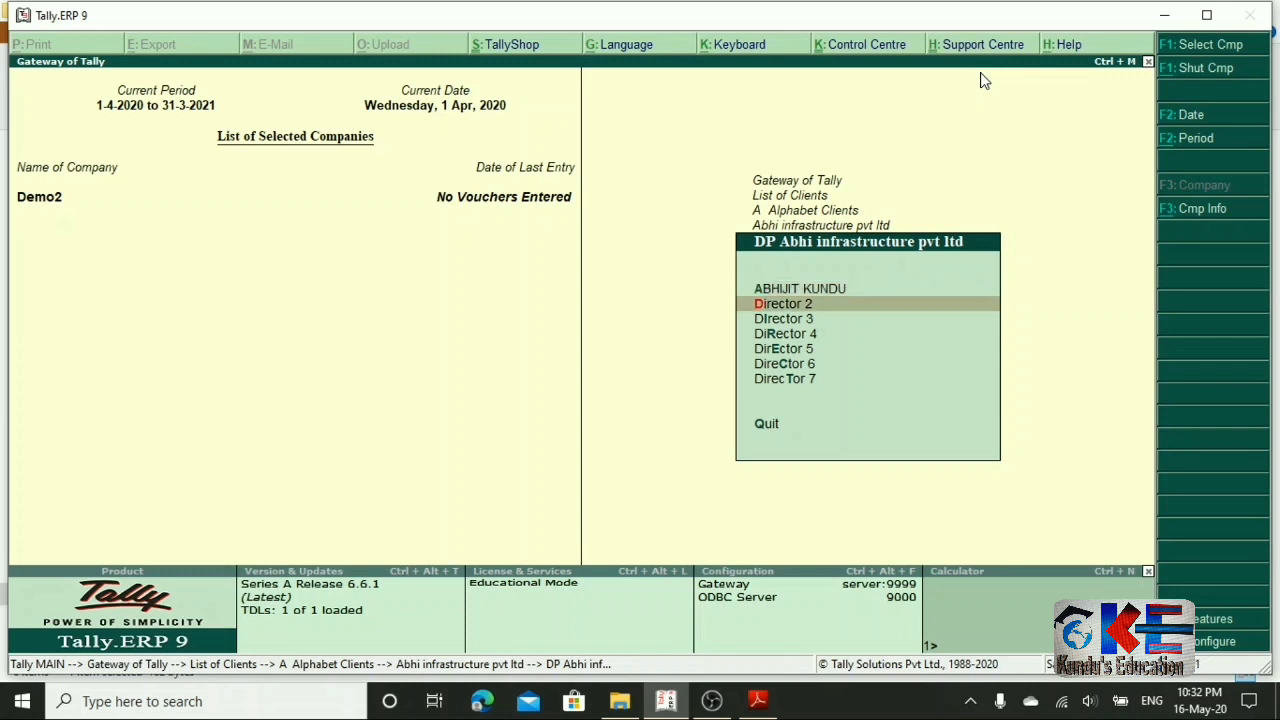
pyautogui.press('Up')
pyautogui.press('Up')
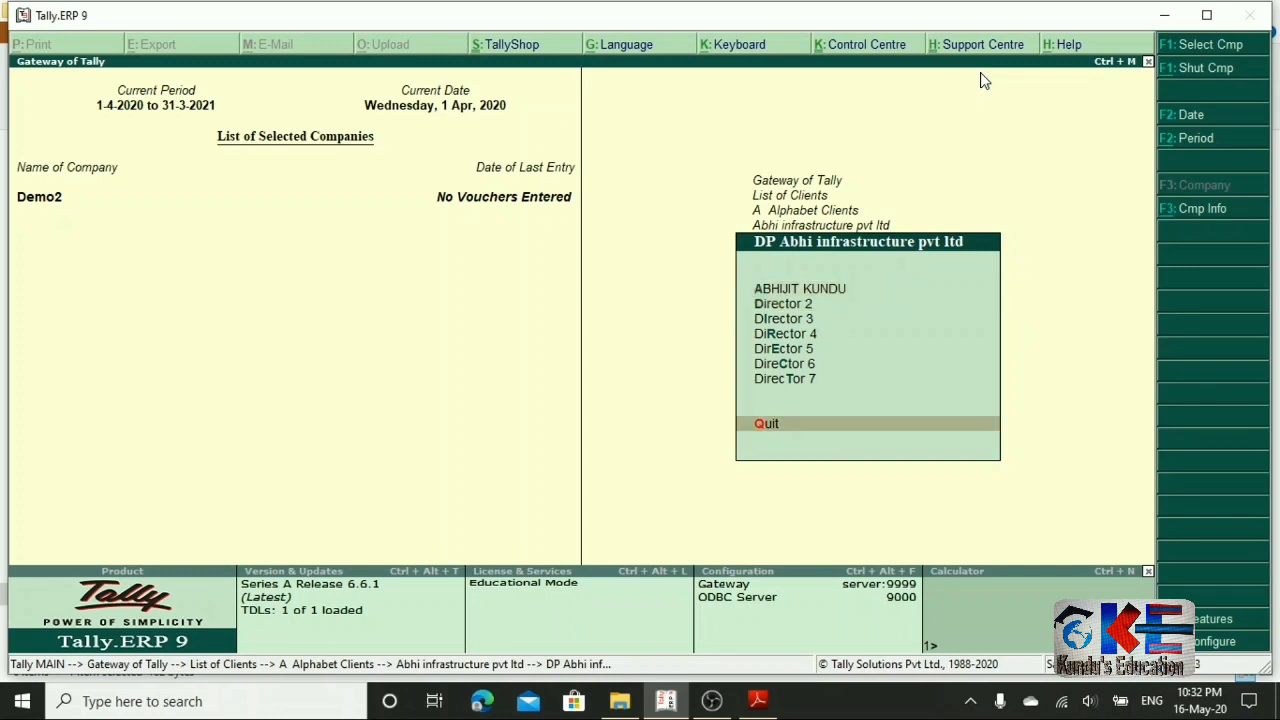
# Open Abhi infrastructure's Contact Details note from the company menu
pyautogui.press('Return')
pyautogui.press('Down')
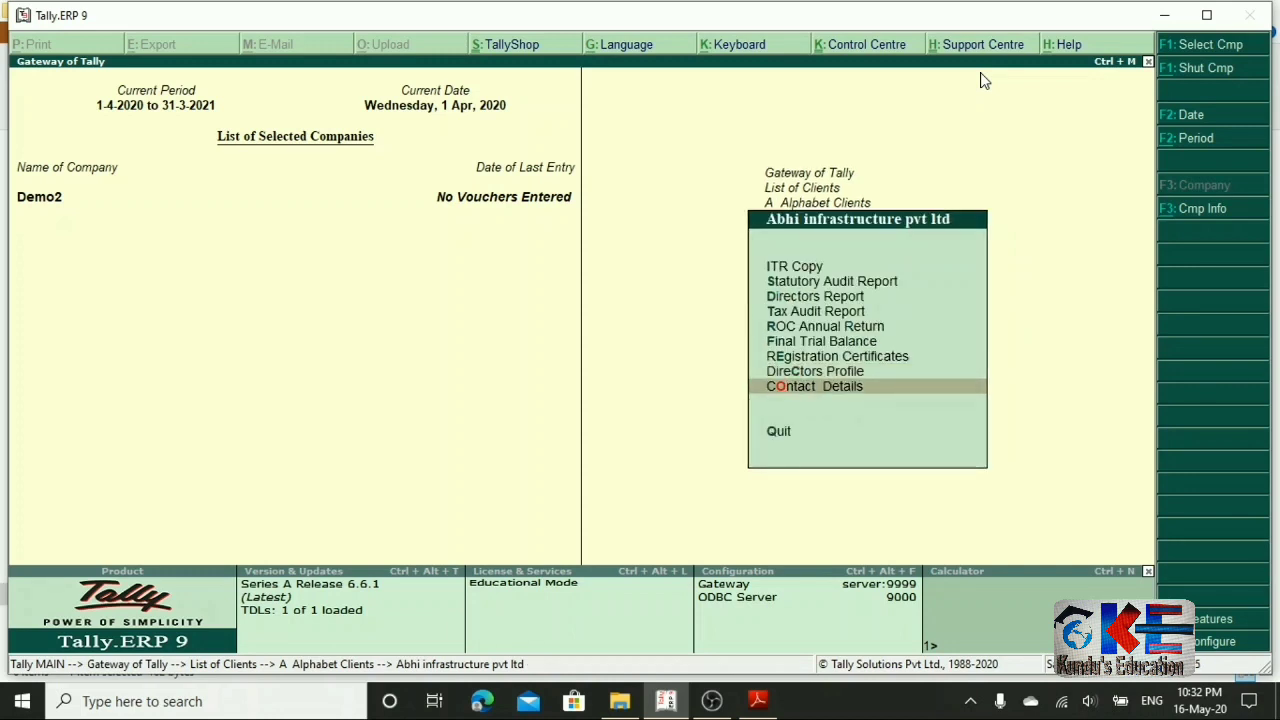
pyautogui.press('Return')
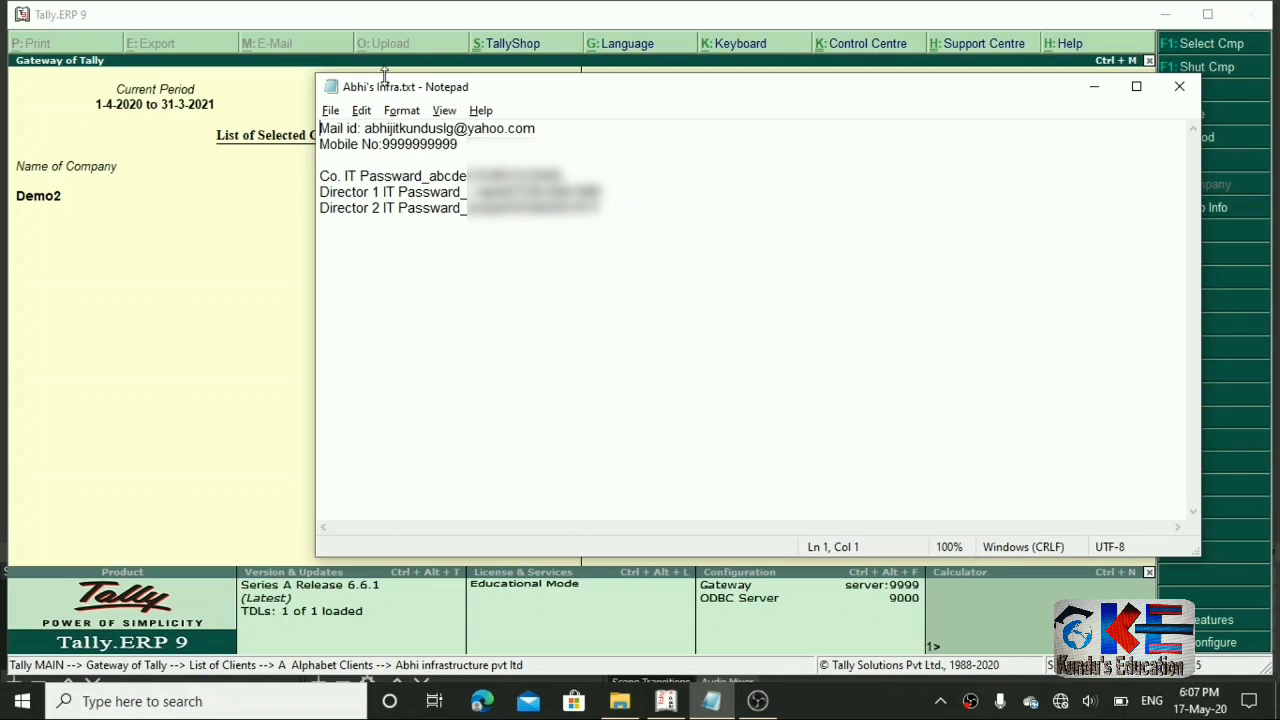
# Open the first director's ITR copies and launch the 2017-18 ITR PDF
pyautogui.click(340, 22)
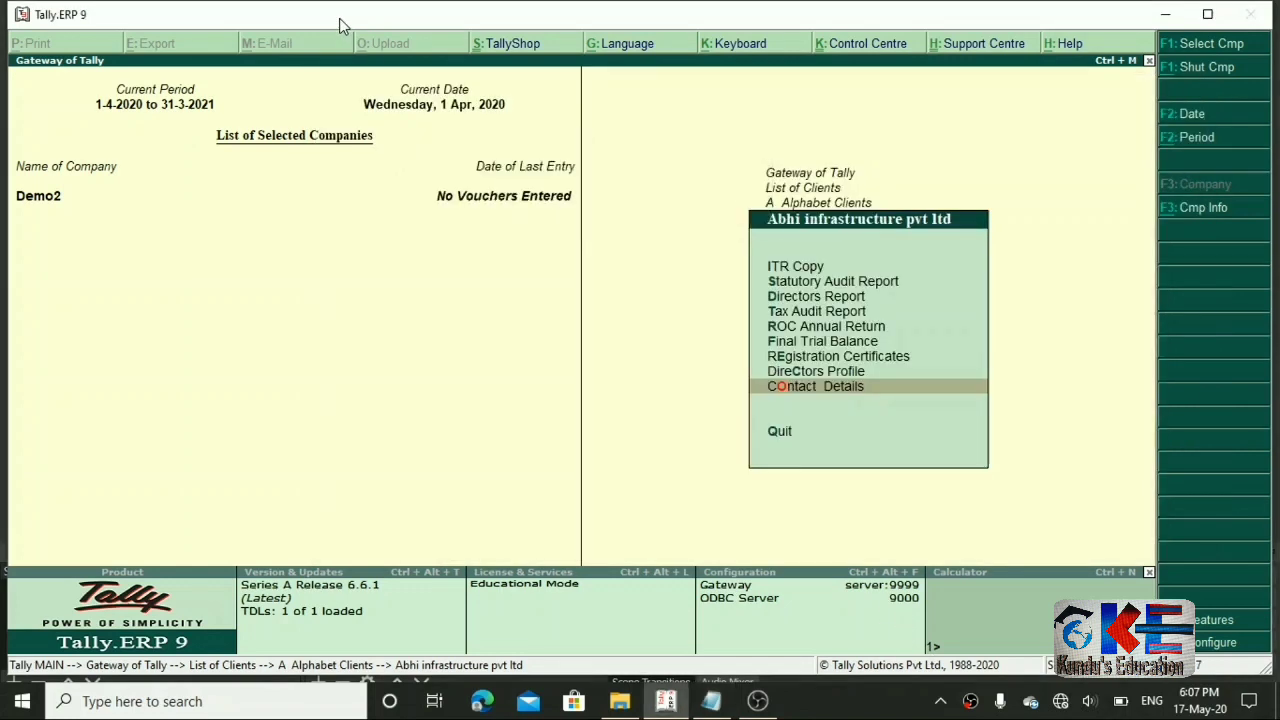
pyautogui.press('Return')
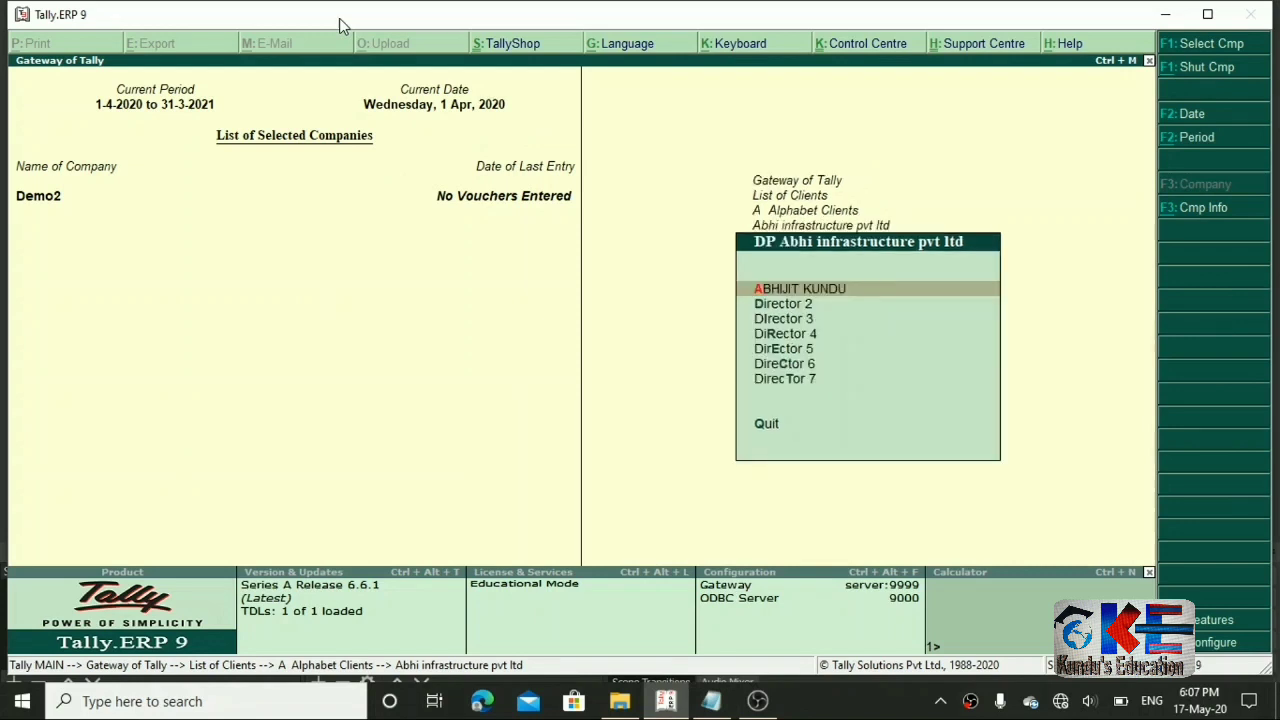
pyautogui.press('Return')
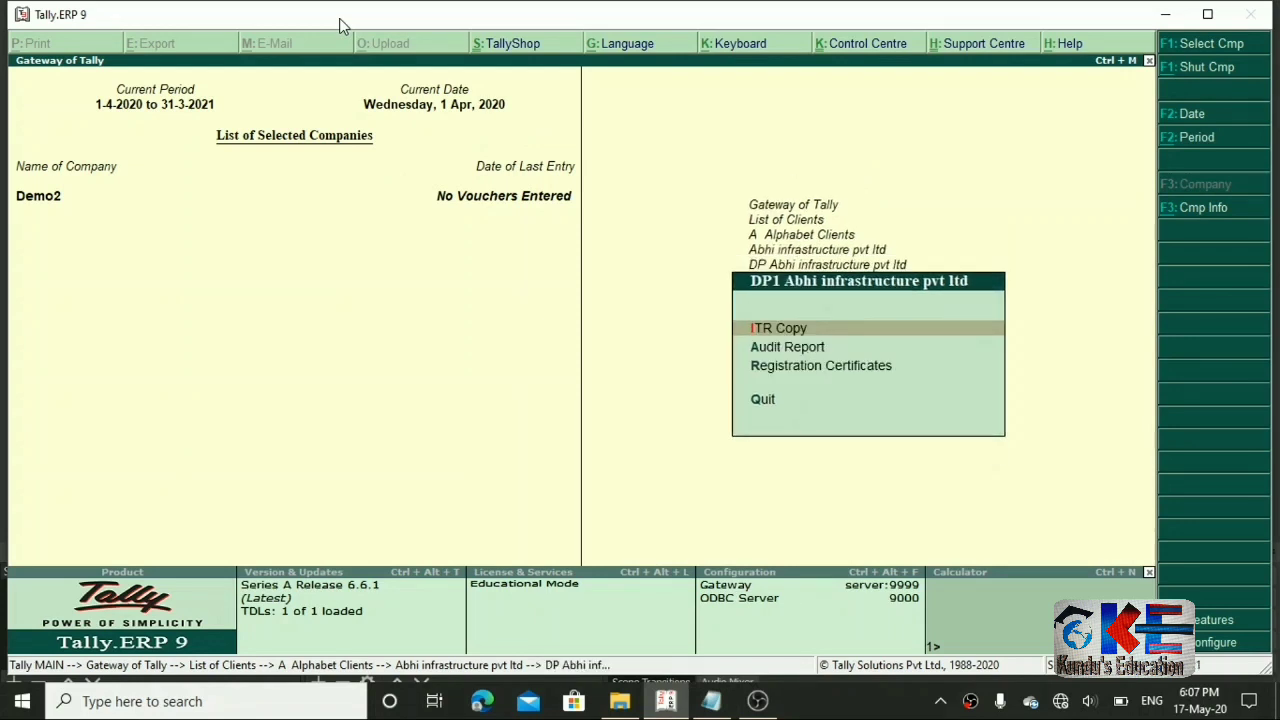
pyautogui.press('Return')
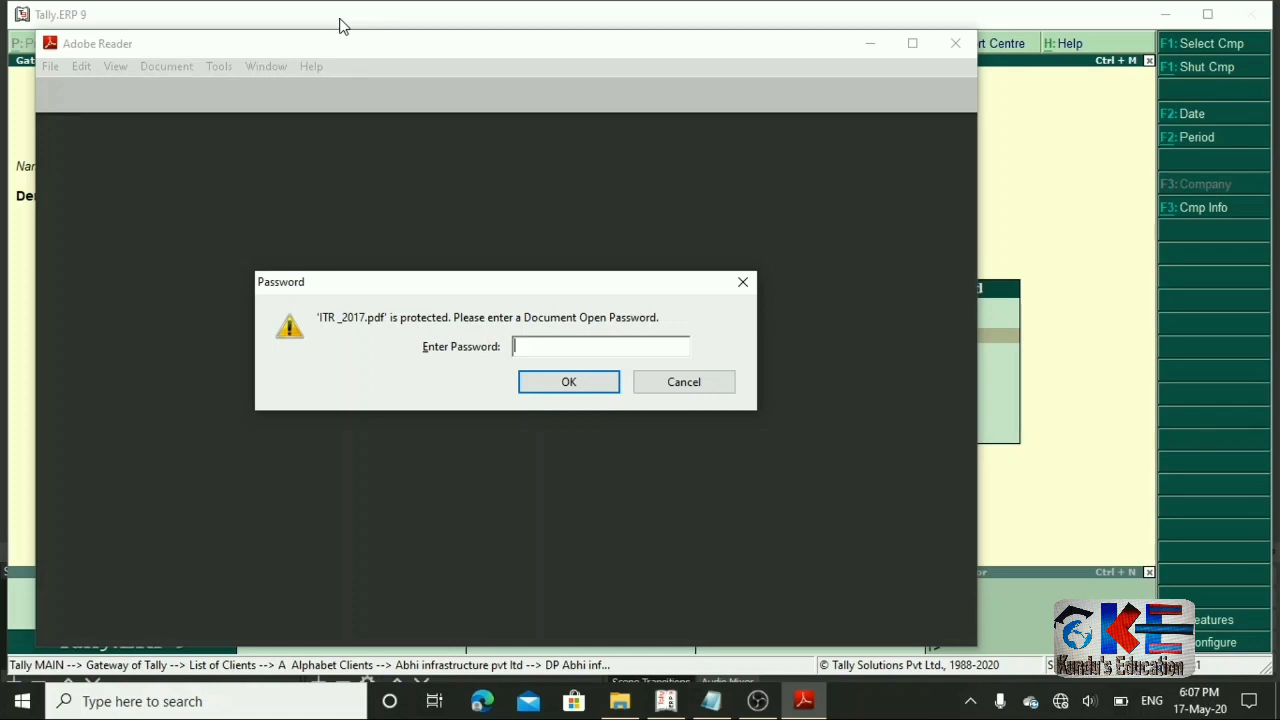
# Unlock ITR _2017.pdf with the first director's IT password copied from Notepad
pyautogui.click(711, 702)
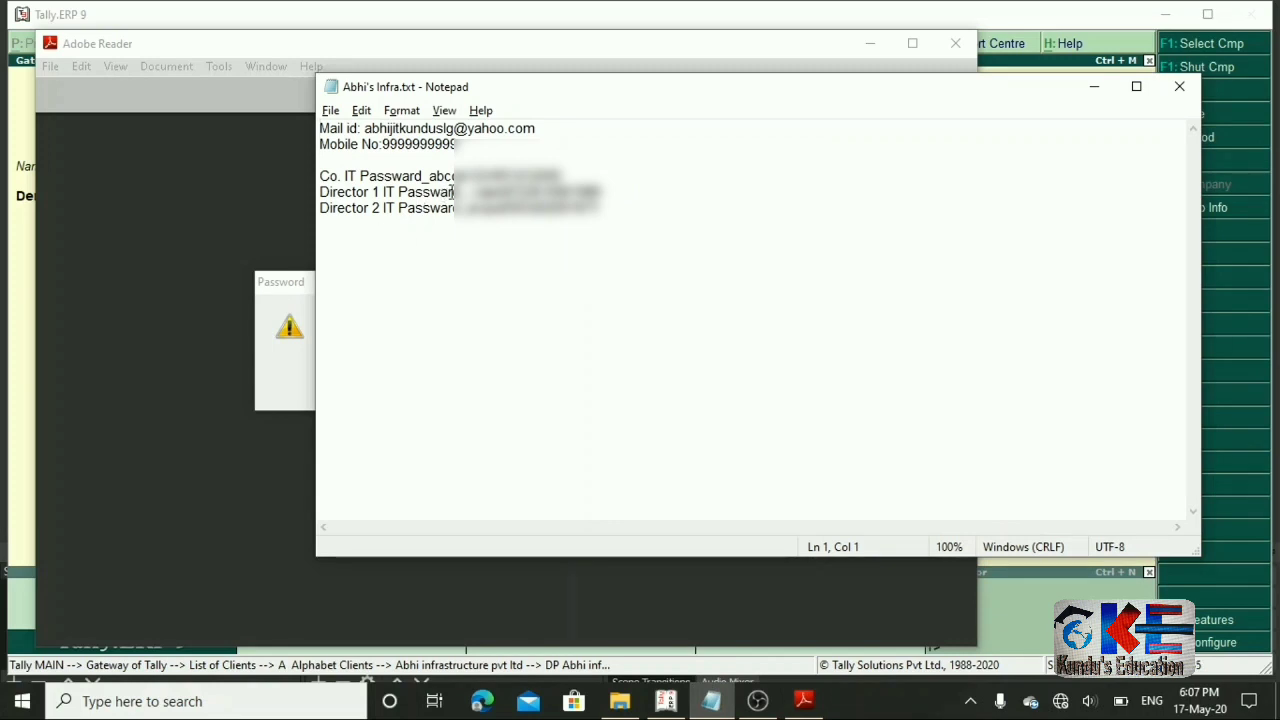
pyautogui.moveTo(468, 192); pyautogui.dragTo(606, 192)
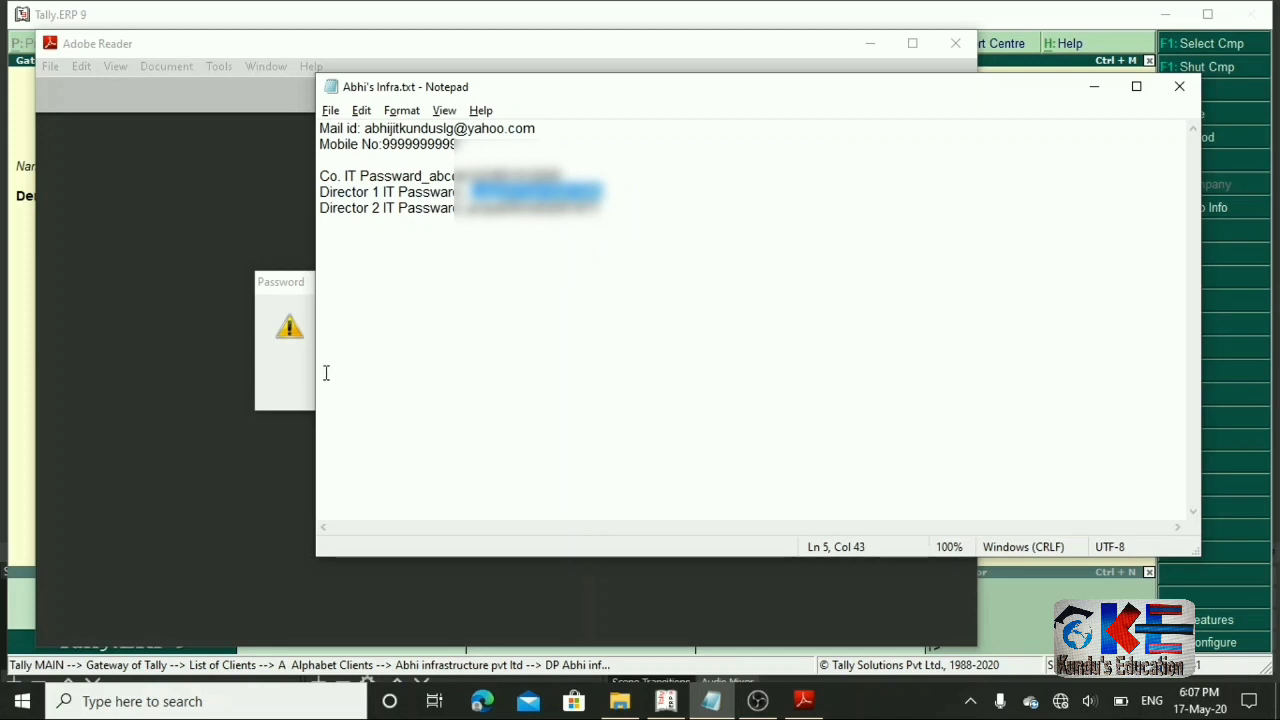
pyautogui.click(294, 386)
pyautogui.click(589, 352)
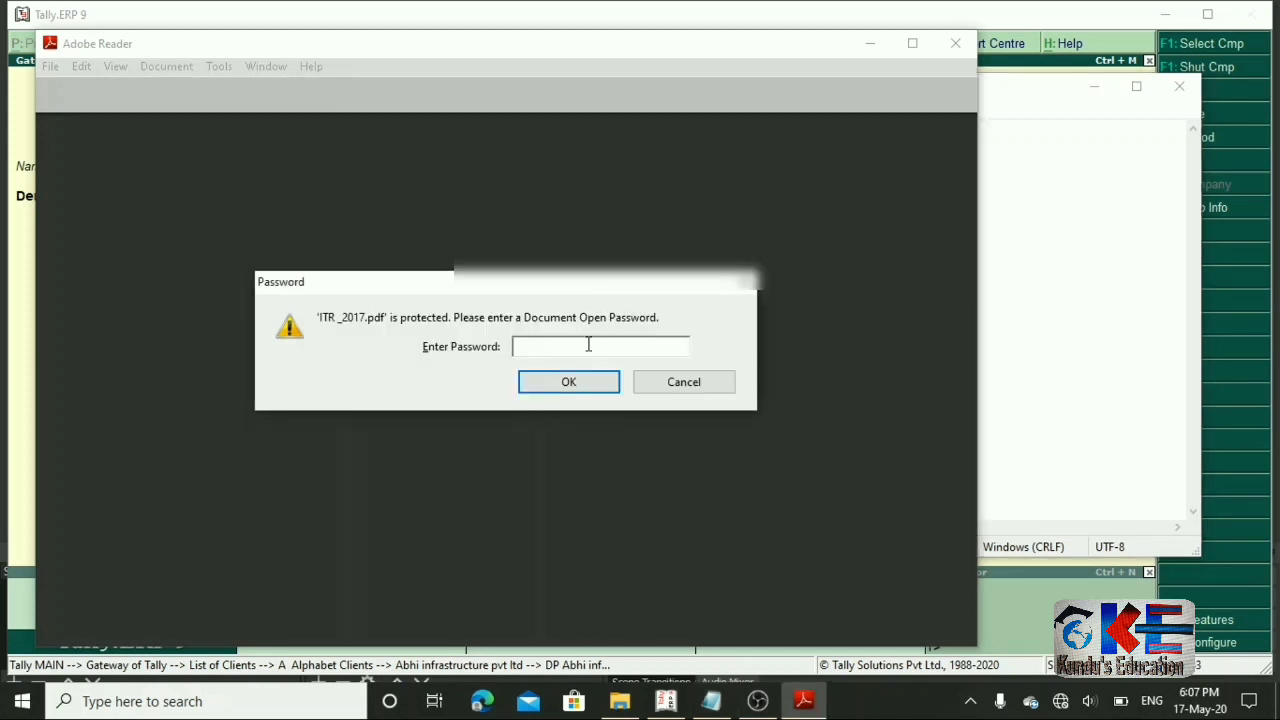
pyautogui.hotkey('ctrl', 'v')
pyautogui.click(586, 380)
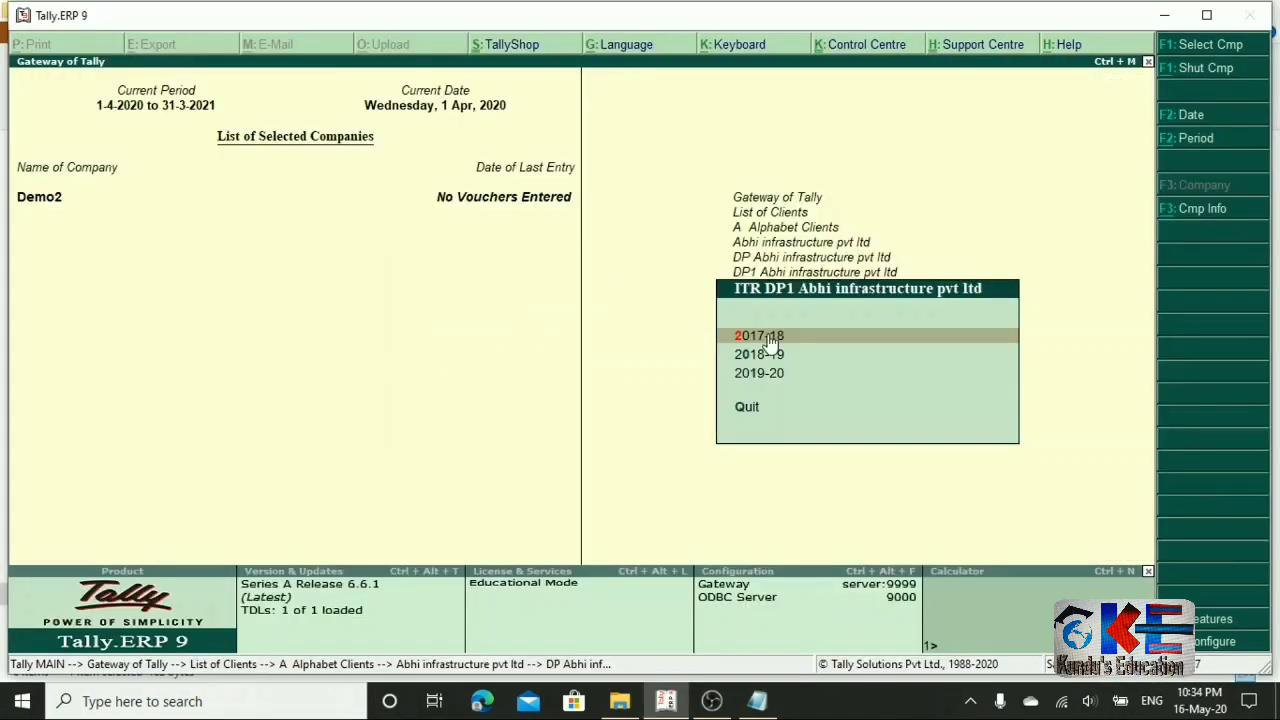
pyautogui.press('Escape')
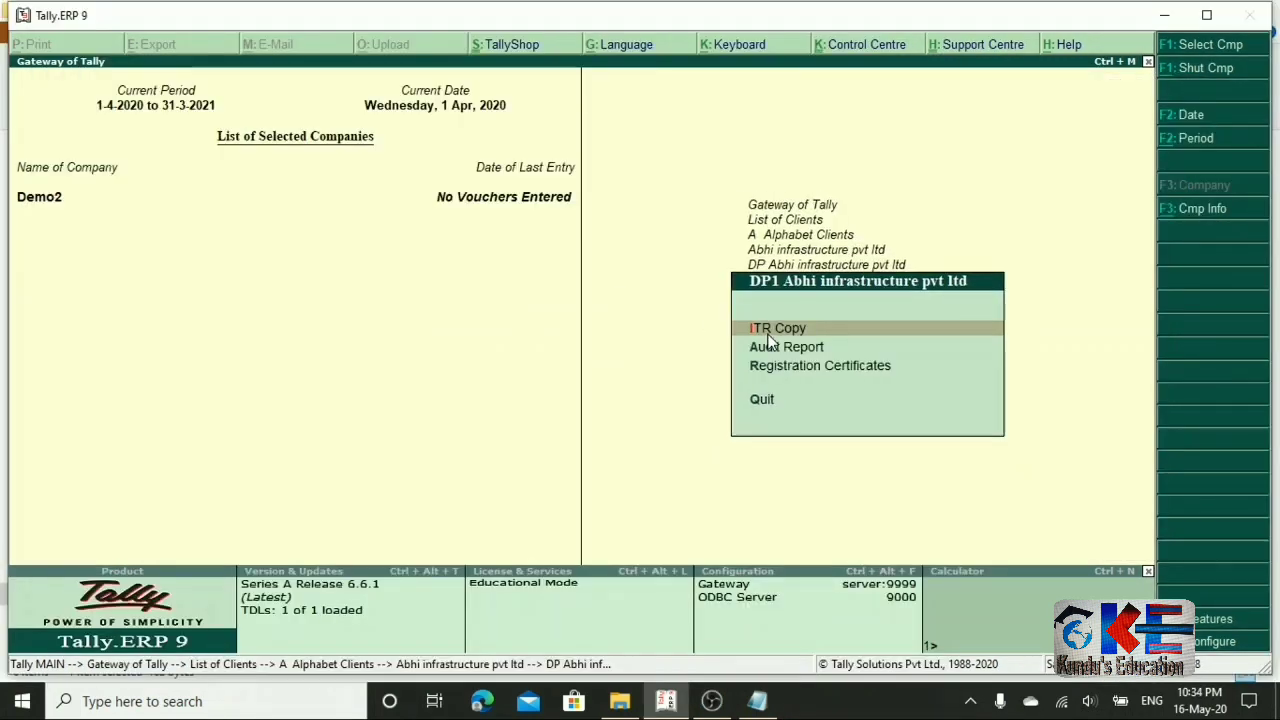
# Check the first director's Audit Report year list
pyautogui.press('Down')
pyautogui.press('Return')
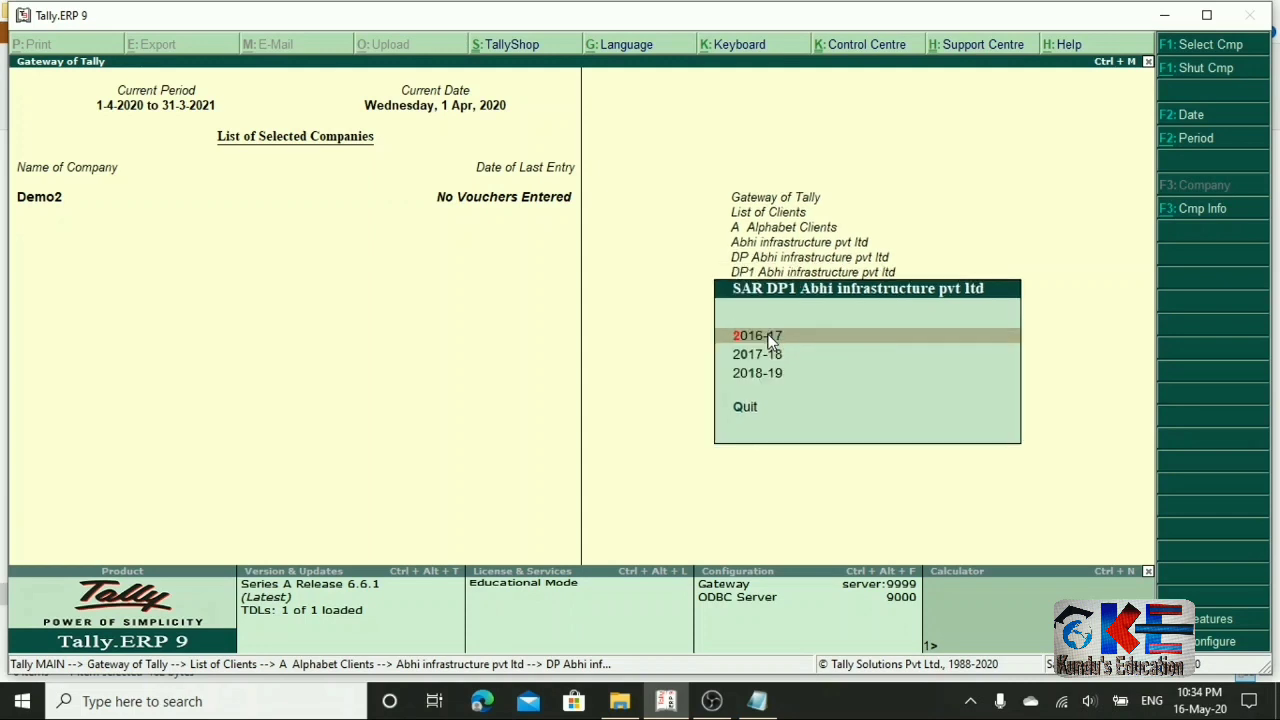
pyautogui.press('Escape')
# View the director's PAN card, Aadhaar card and Voter ID documents
pyautogui.press('Down')
pyautogui.press('Return')
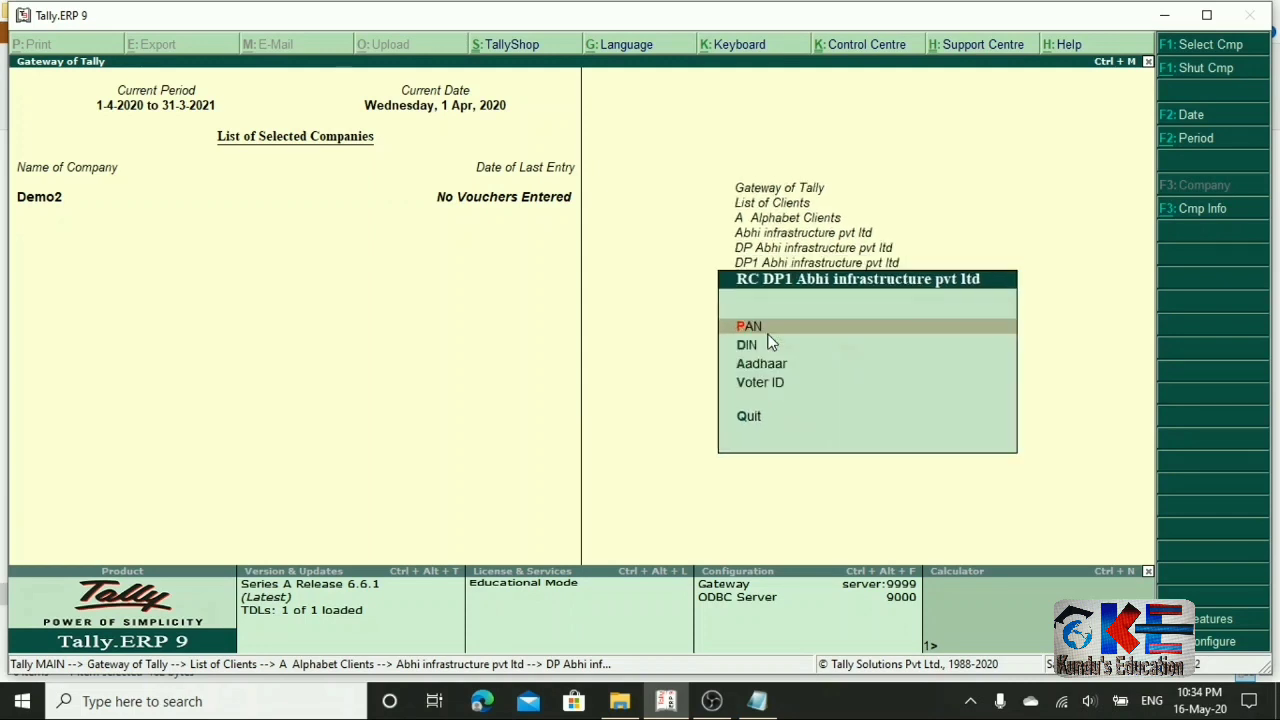
pyautogui.press('Return')
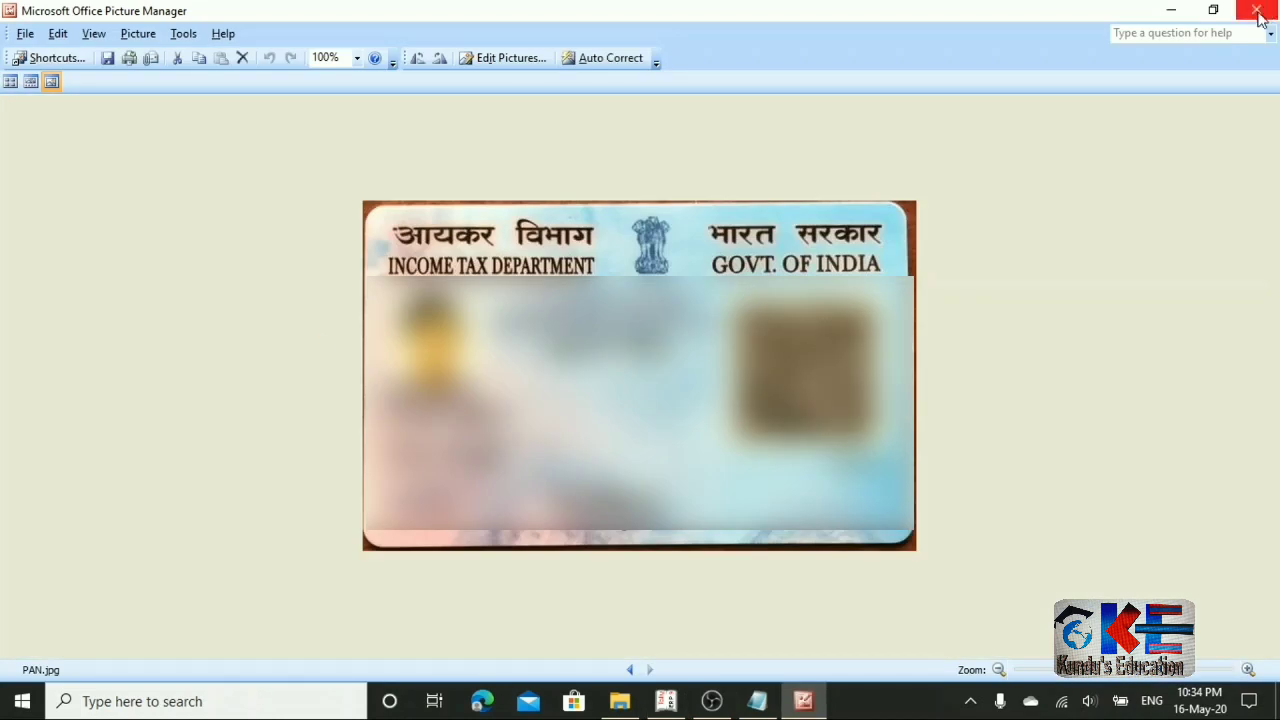
pyautogui.click(1256, 10)
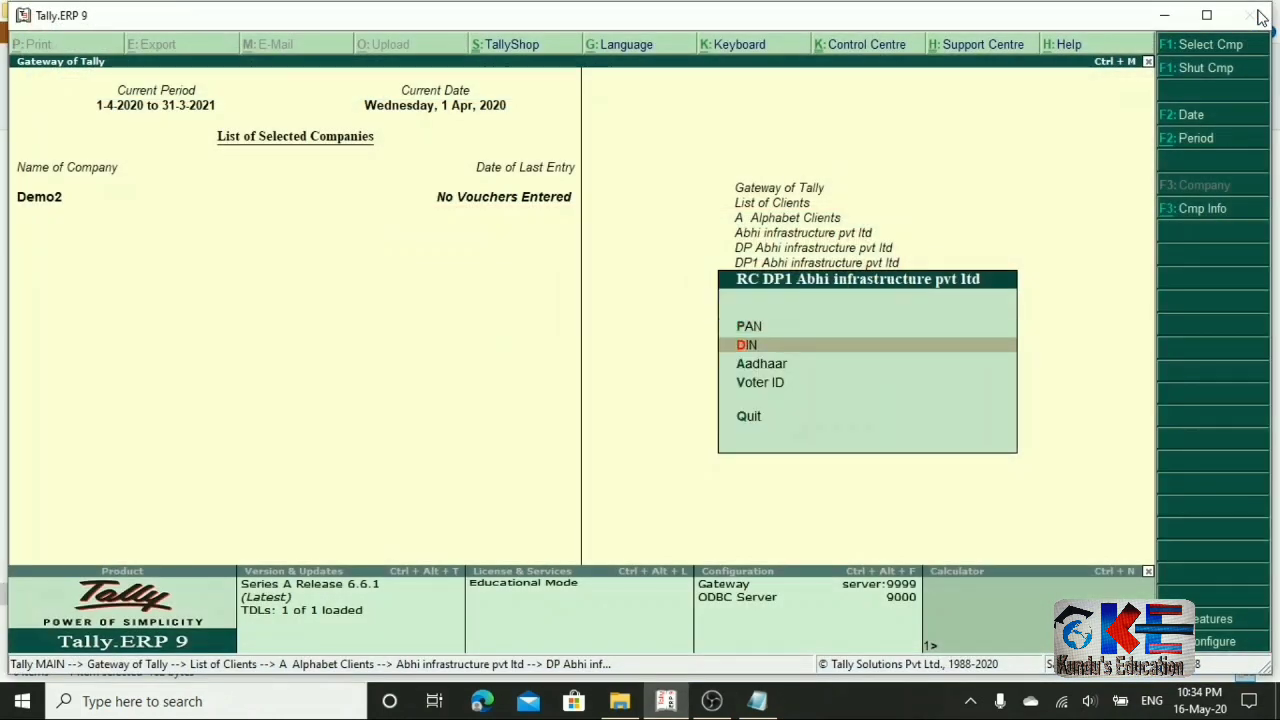
pyautogui.press('Down')
pyautogui.press('Down')
pyautogui.press('Return')
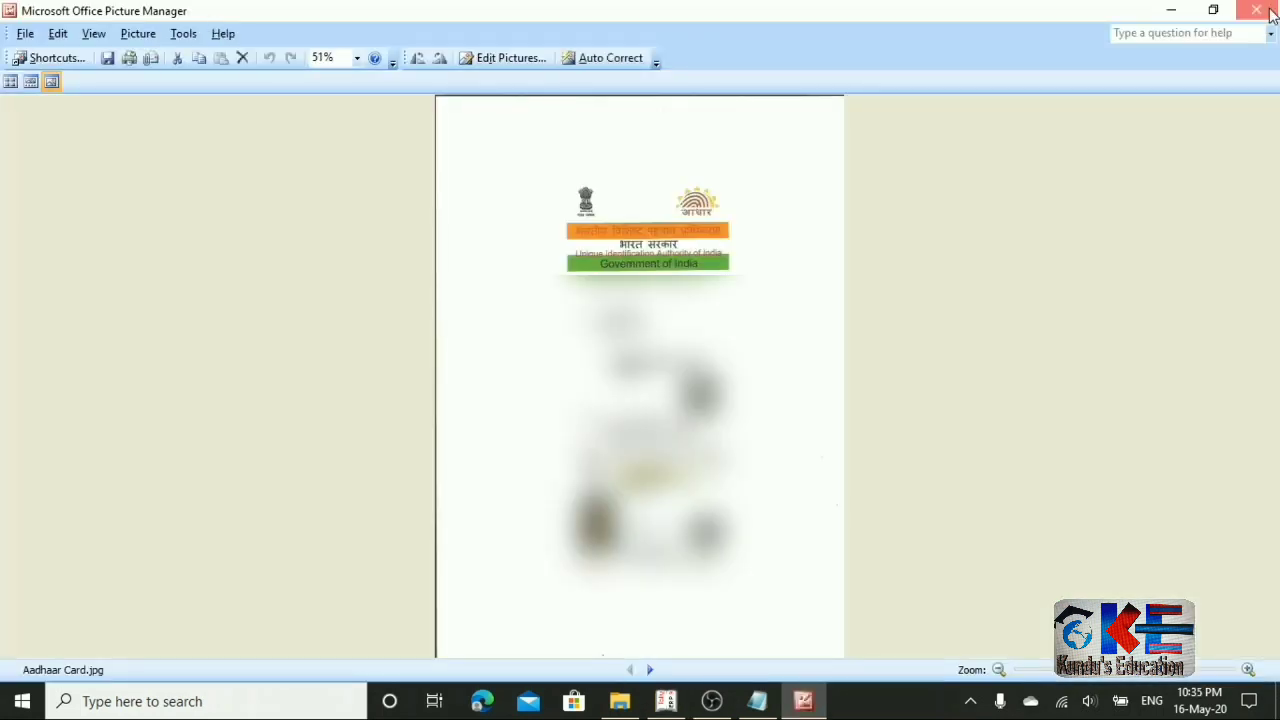
pyautogui.click(1258, 12)
pyautogui.press('Down')
pyautogui.press('Return')
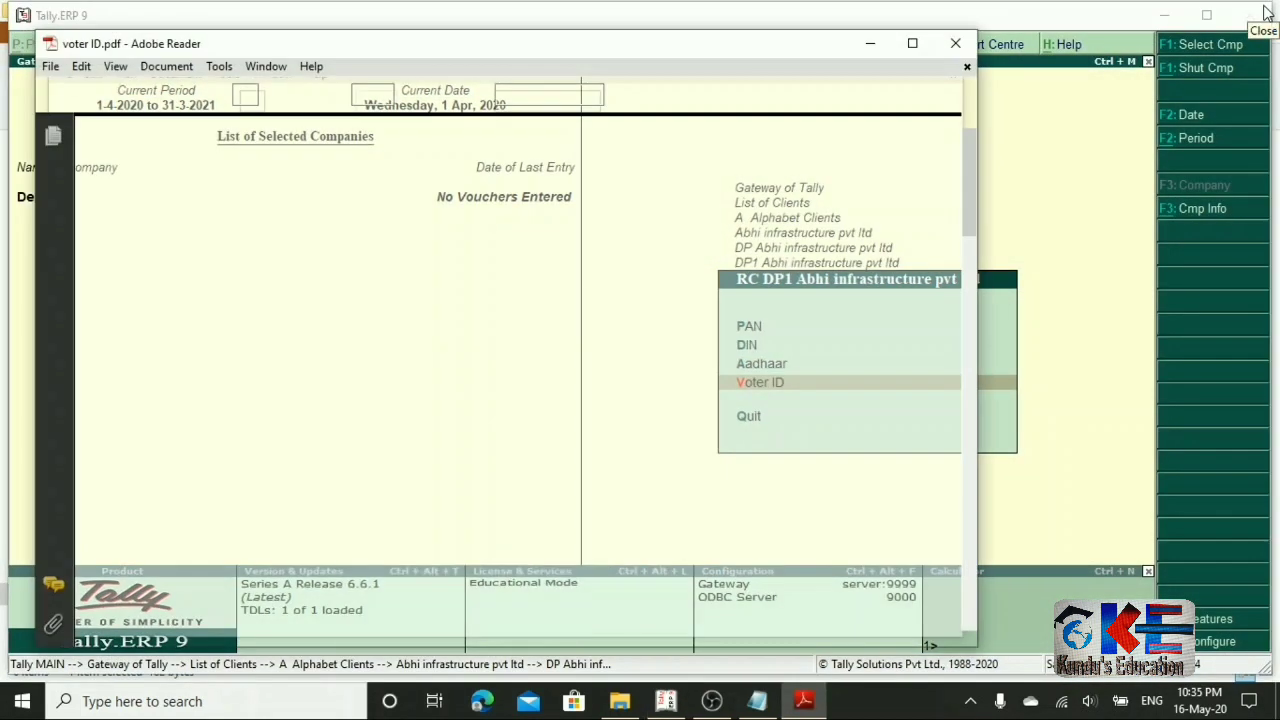
pyautogui.click(955, 43)
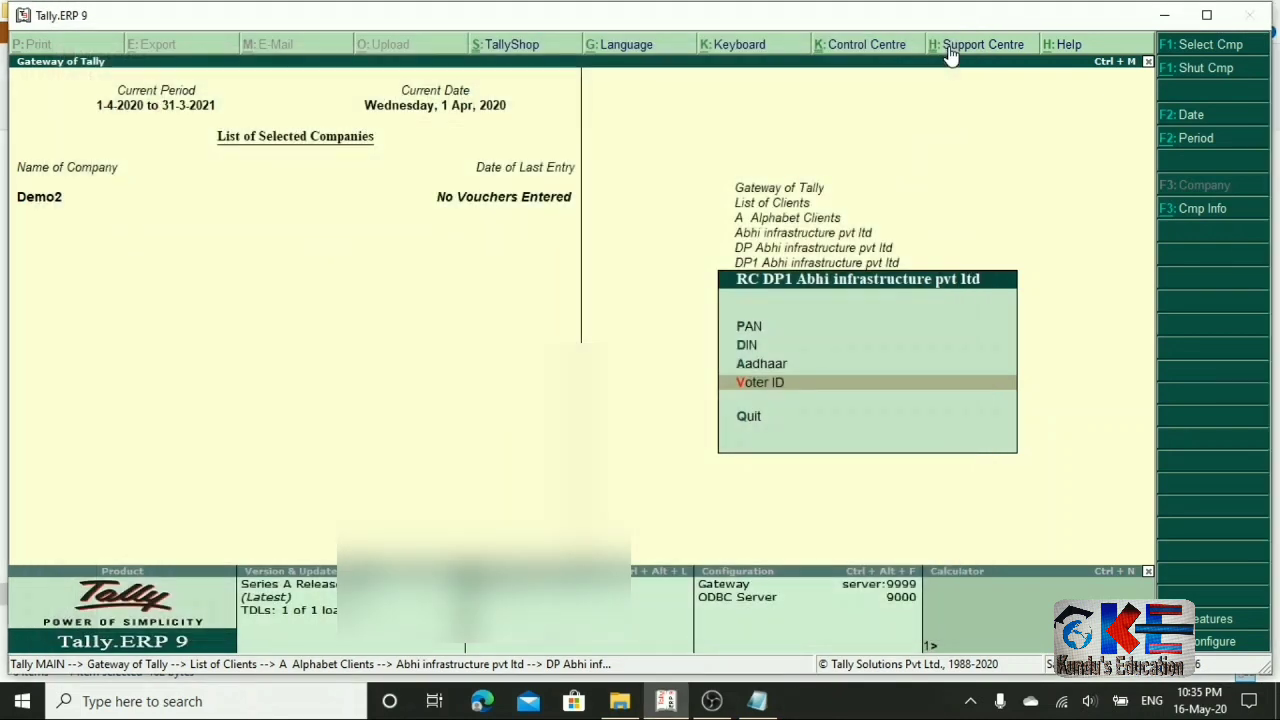
# Back out through the director and company menus to the A Alphabet Clients list
pyautogui.press('Down')
pyautogui.press('Return')
pyautogui.press('Down')
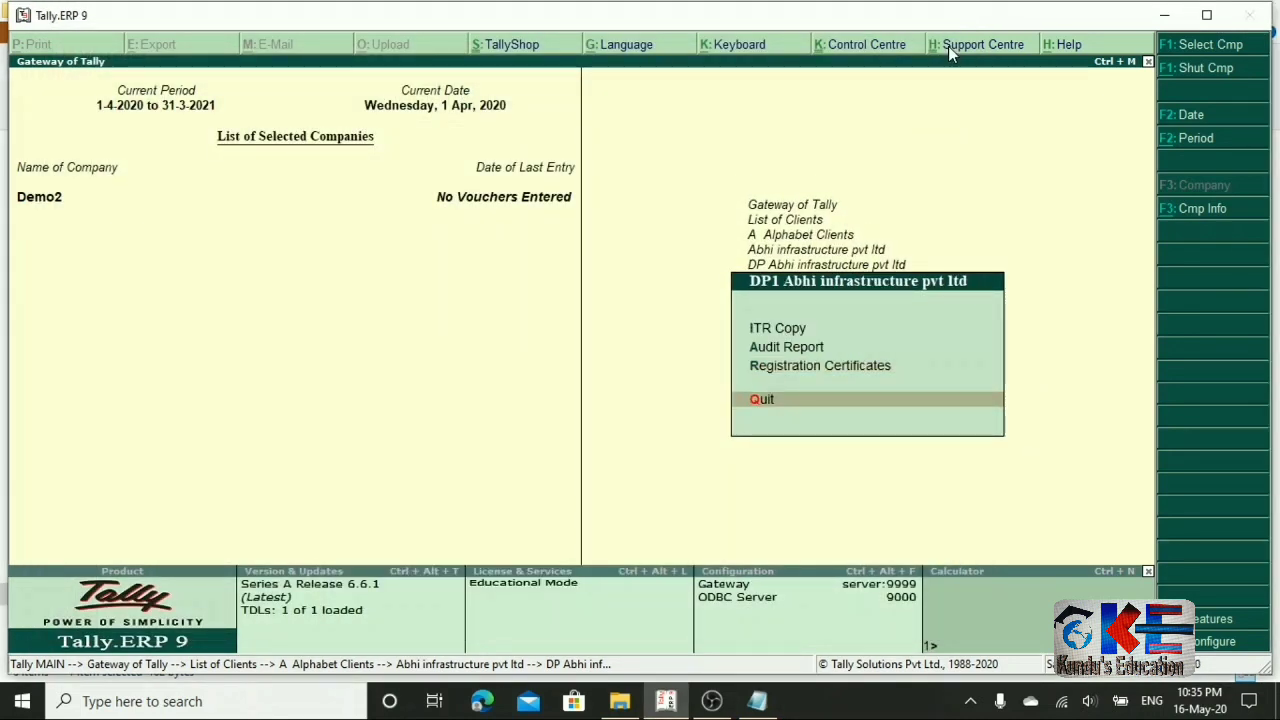
pyautogui.press('Up')
pyautogui.press('Up')
pyautogui.press('Up')
pyautogui.press('Down')
pyautogui.press('Down')
pyautogui.press('Down')
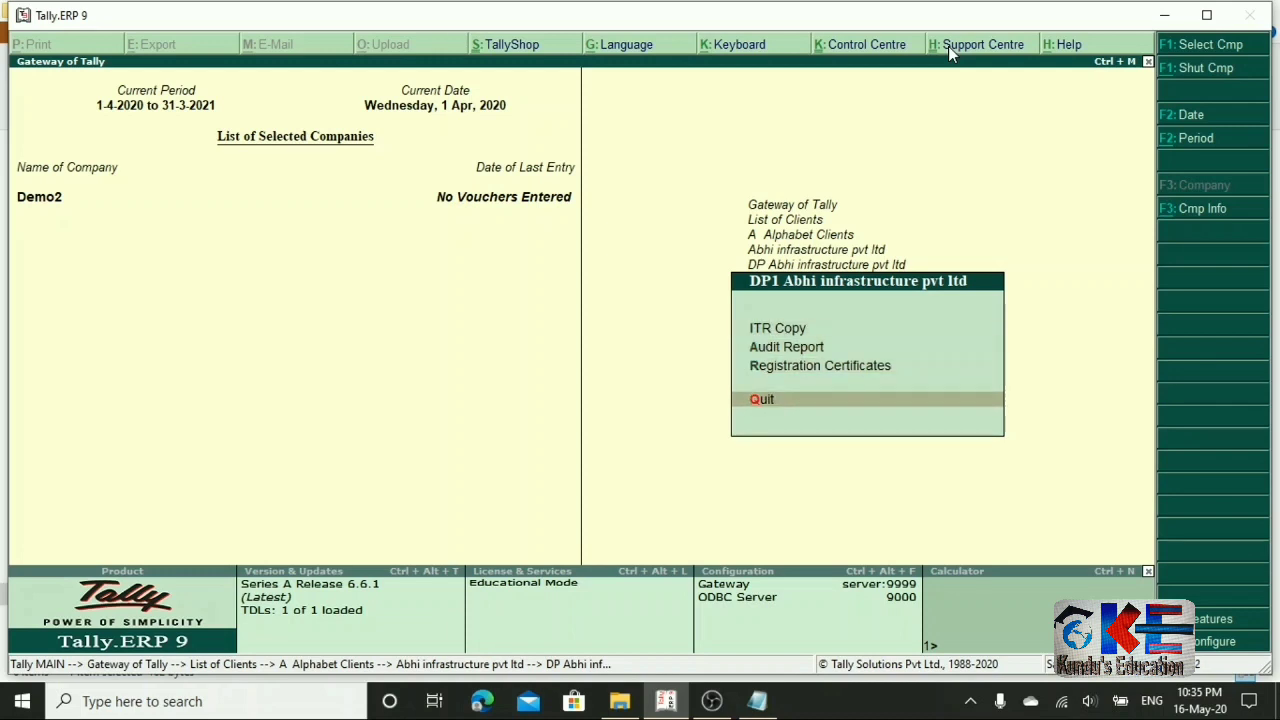
pyautogui.press('Return')
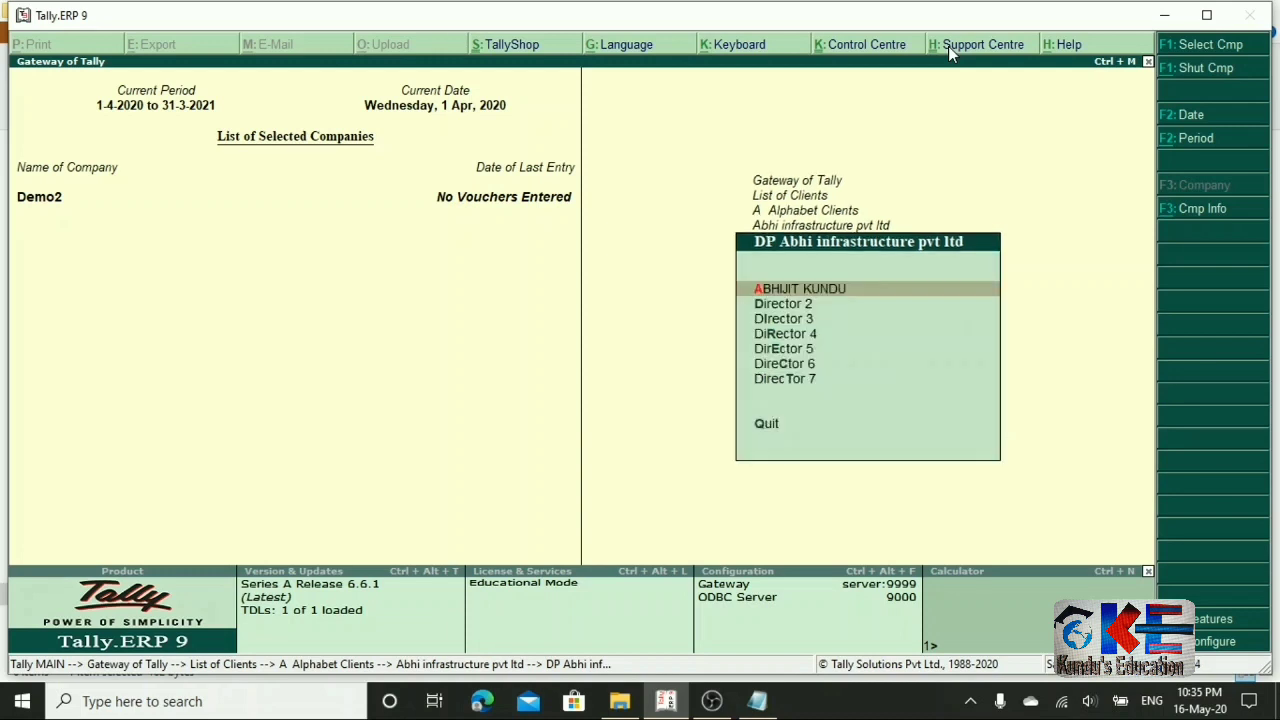
pyautogui.press('Down')
pyautogui.press('Down')
pyautogui.press('Down')
pyautogui.press('Down')
pyautogui.press('Down')
pyautogui.press('Down')
pyautogui.press('Down')
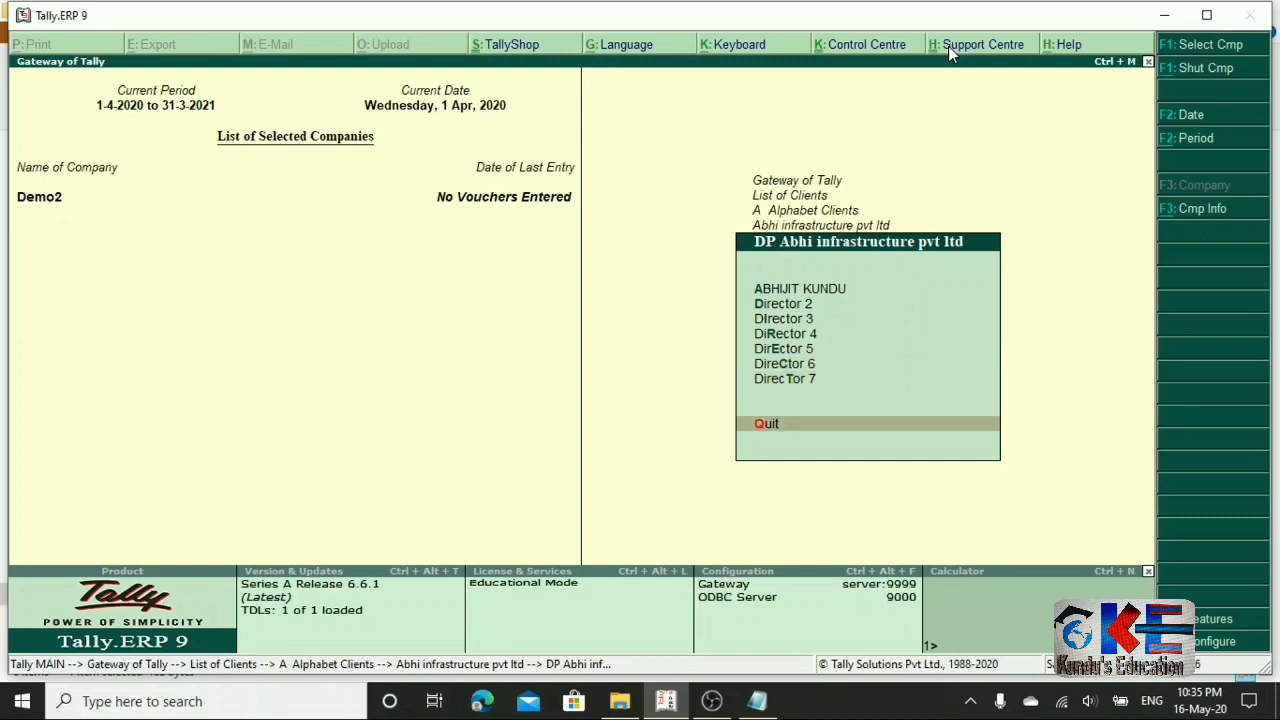
pyautogui.press('Return')
pyautogui.press('Down')
pyautogui.press('Down')
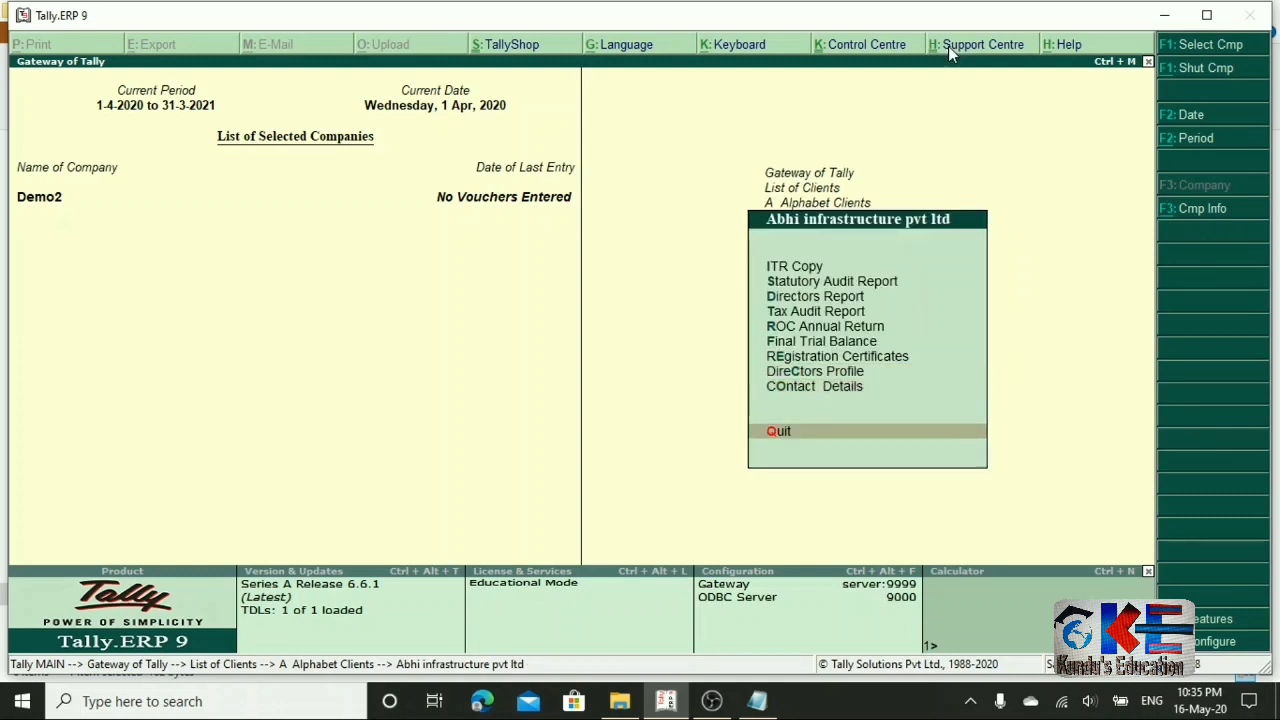
pyautogui.press('Return')
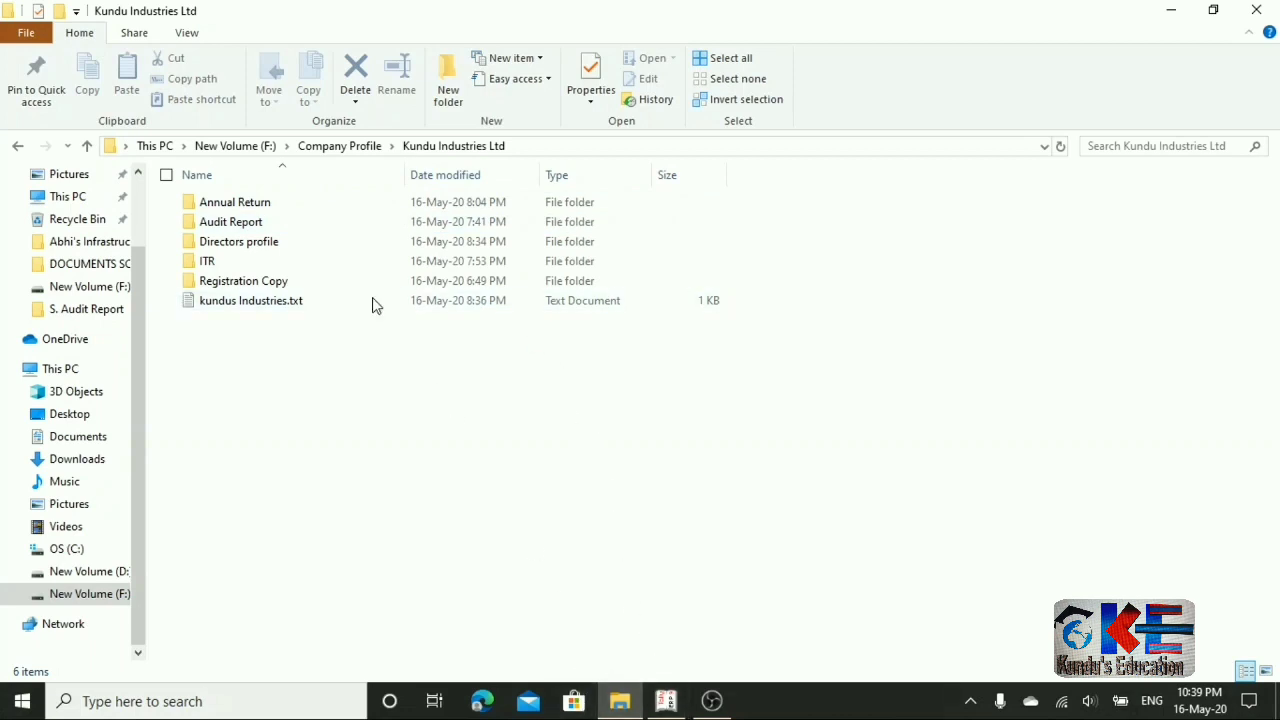
# Open the 'CA Firm Client Management TDL by Kundu's Education' .tcp file from New Volume (F:) in Notepad
pyautogui.click(257, 147)
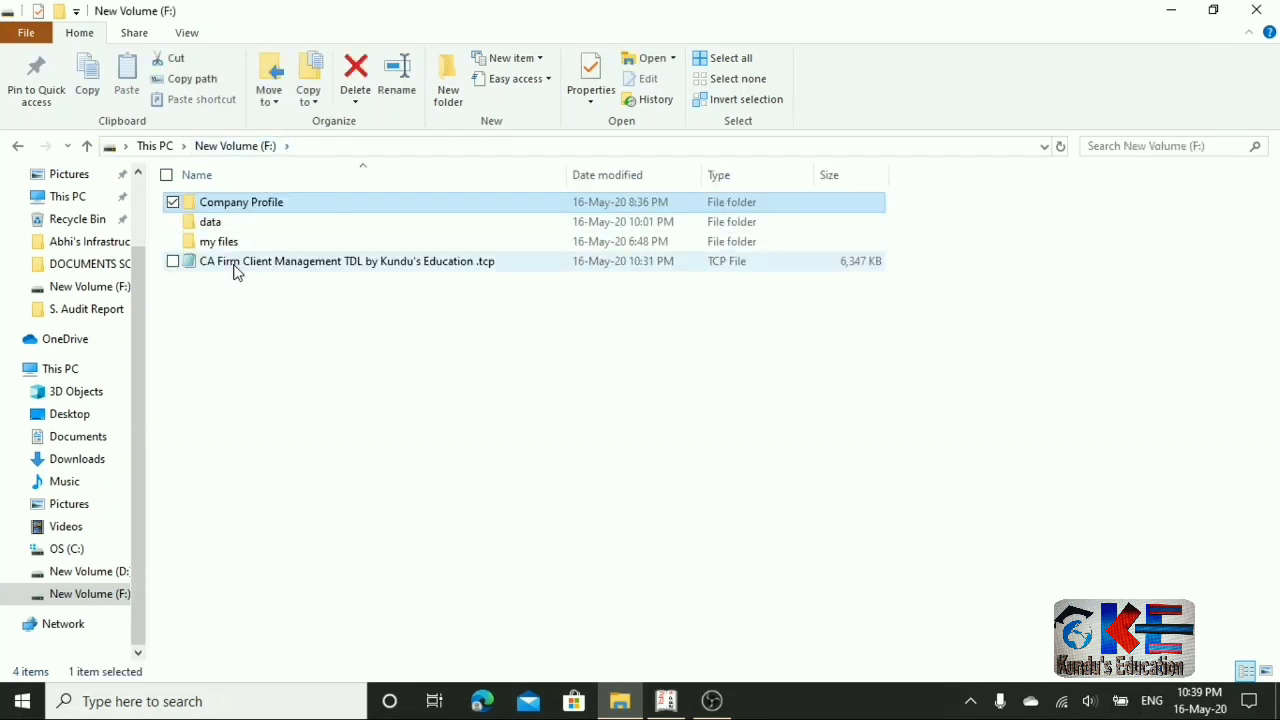
pyautogui.click(236, 266)
pyautogui.rightClick(236, 271)
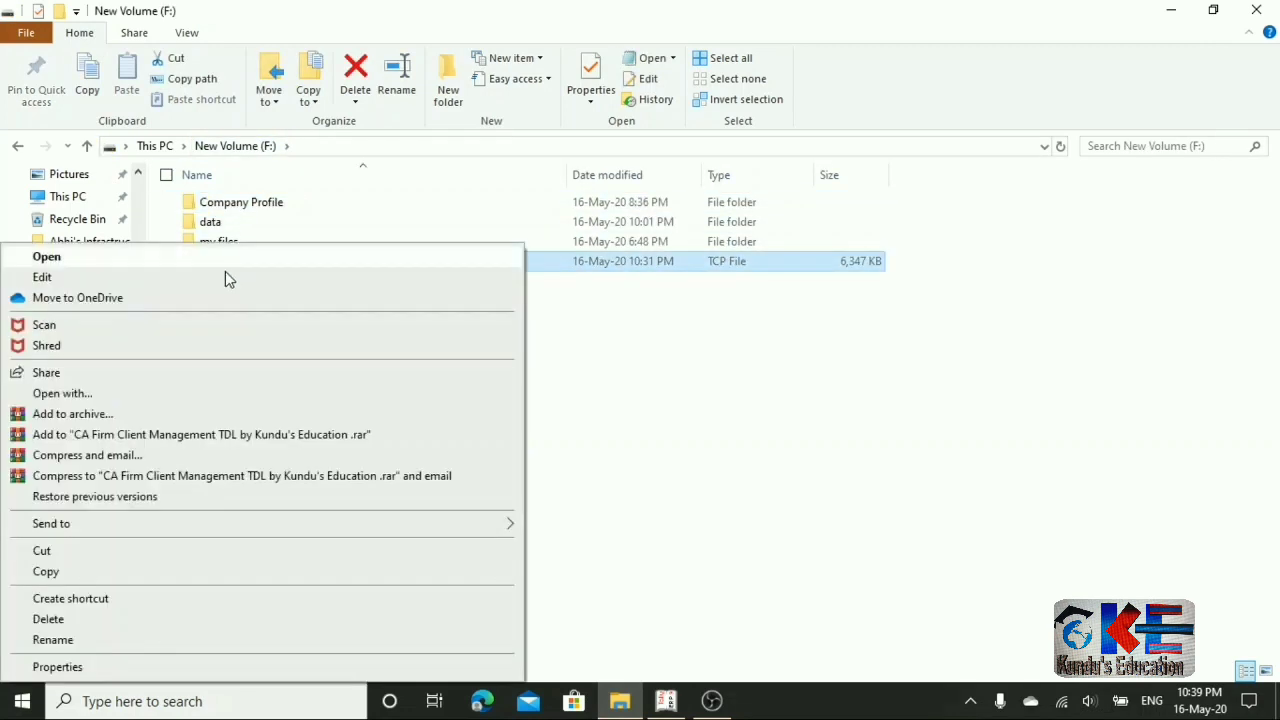
pyautogui.click(118, 262)
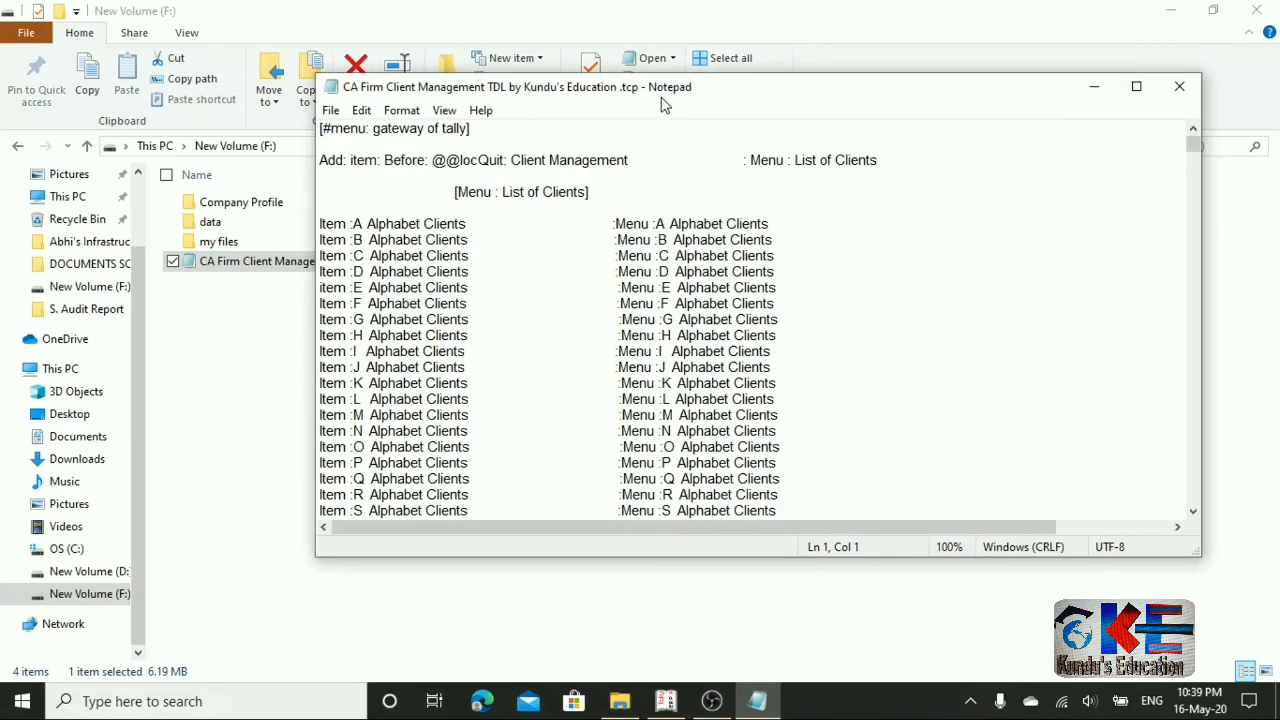
# In Tally, open K Alphabet Clients (CompK01–CompK20), then return to the Notepad TDL file
pyautogui.click(674, 702)
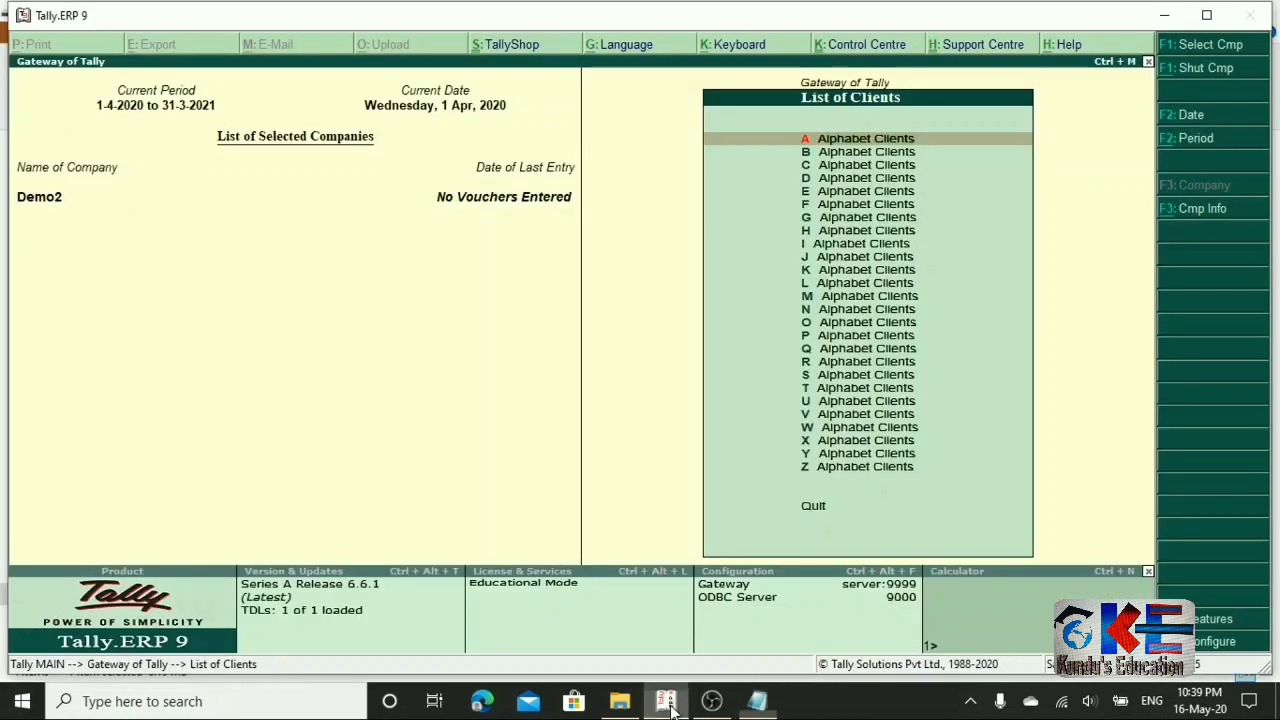
pyautogui.press('Down')
pyautogui.press('Down')
pyautogui.press('Down')
pyautogui.press('Down')
pyautogui.press('Down')
pyautogui.press('Down')
pyautogui.press('Down')
pyautogui.press('Down')
pyautogui.press('Down')
pyautogui.press('Down')
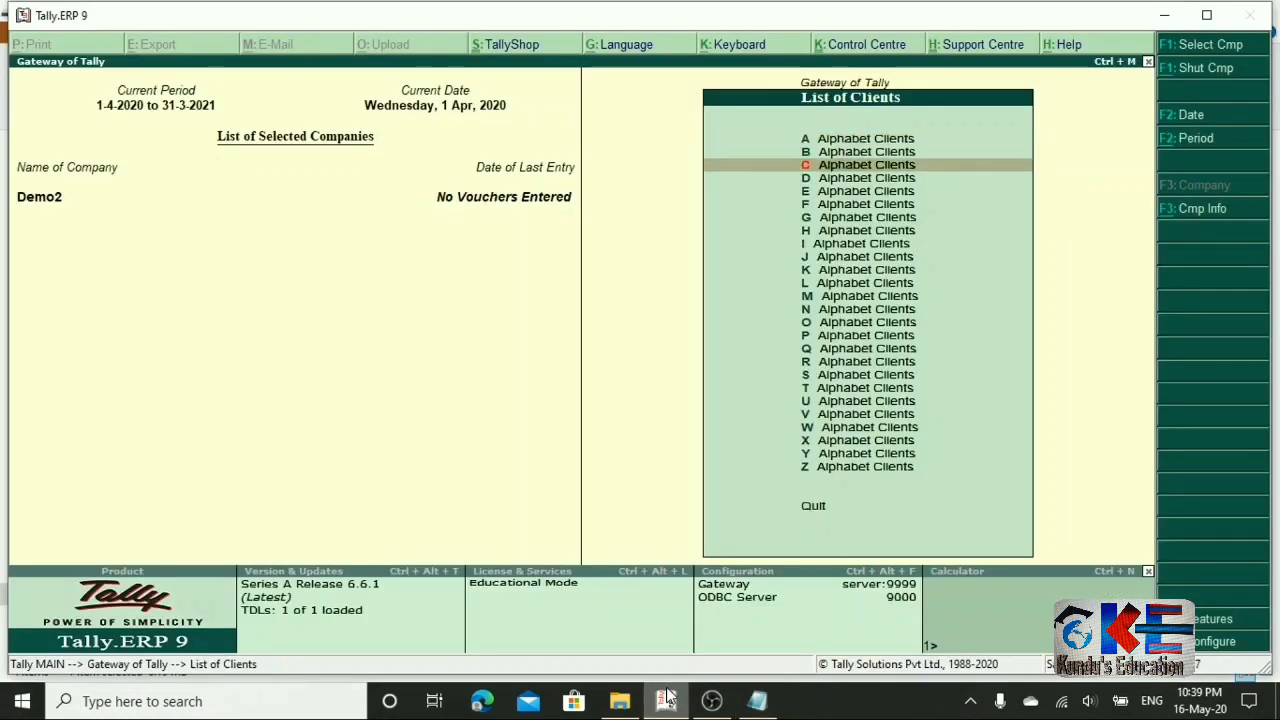
pyautogui.press('Return')
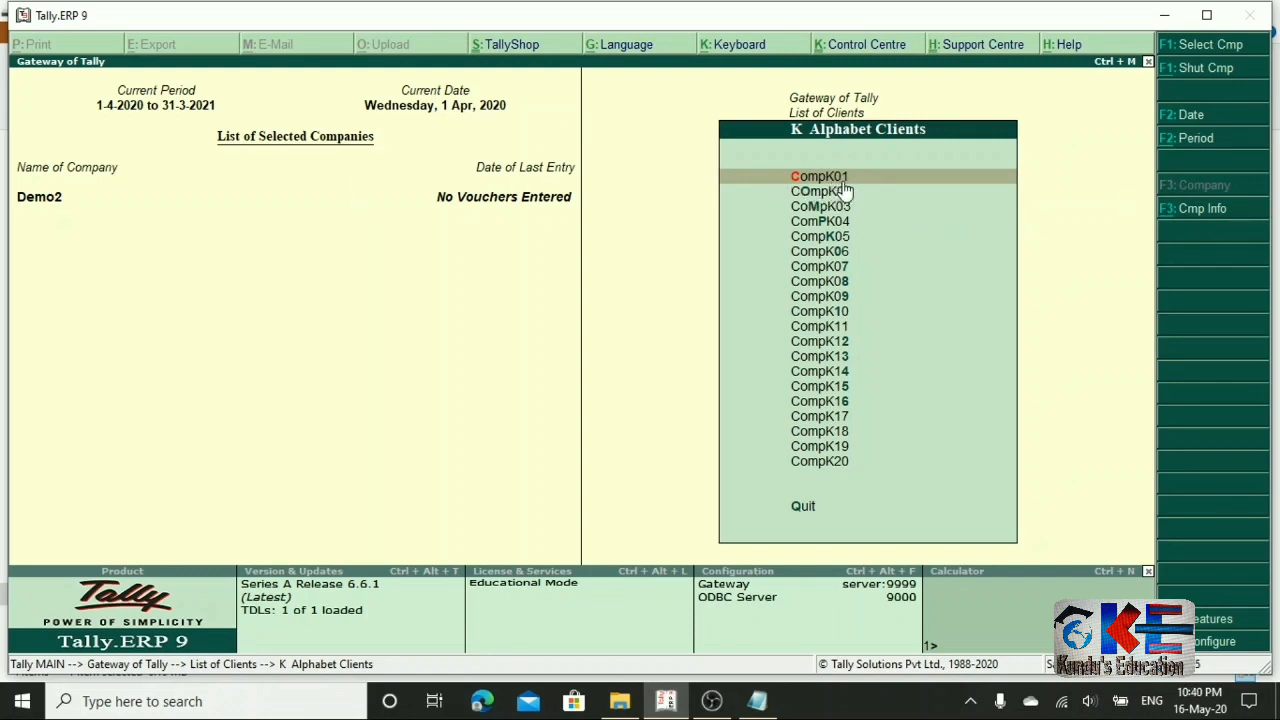
pyautogui.click(757, 701)
# Select client name CompA02 in the TDL file and open Notepad's Replace dialog
pyautogui.scroll(-14, 463, 289)
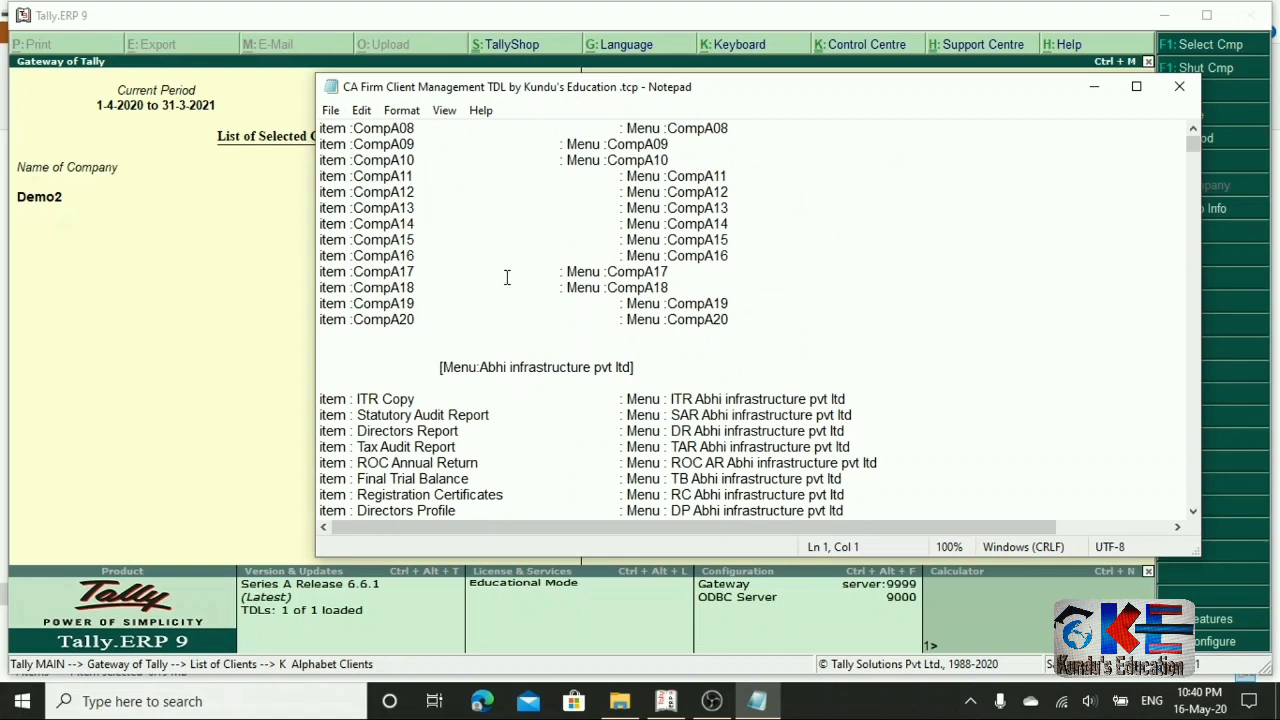
pyautogui.scroll(3, 576, 266)
pyautogui.scroll(4, 576, 266)
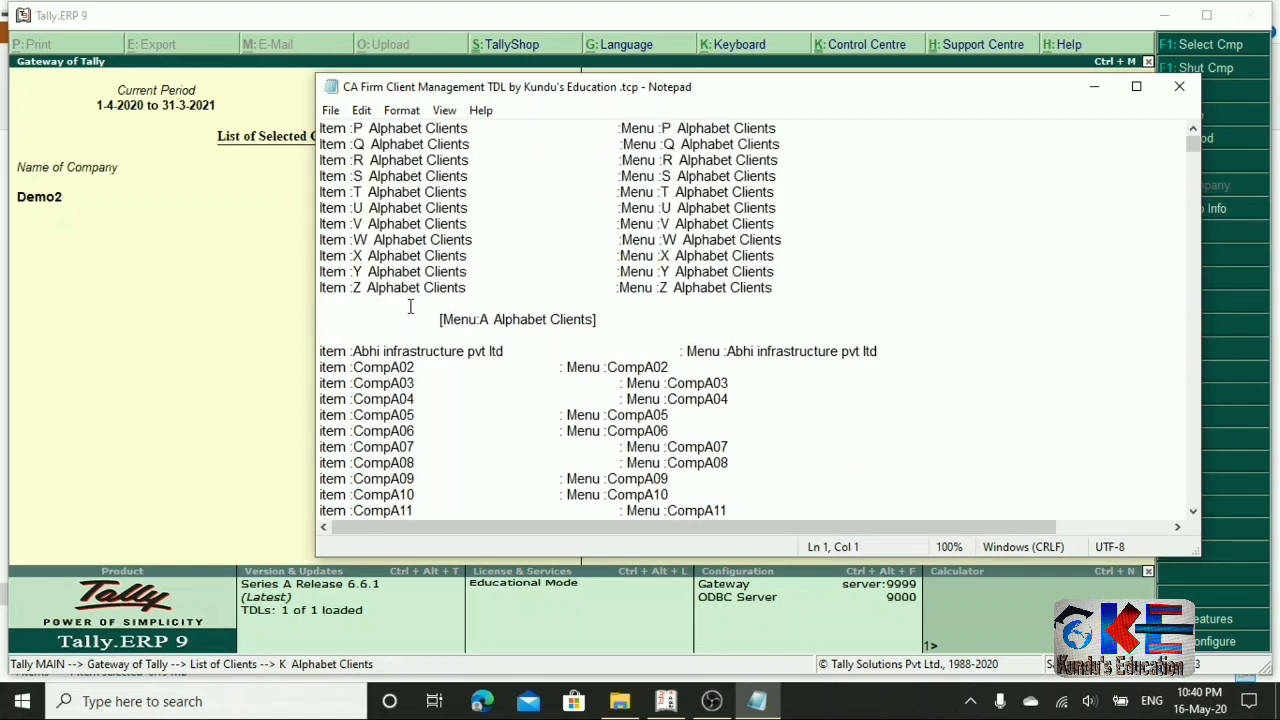
pyautogui.scroll(2, 406, 290)
pyautogui.scroll(-3, 618, 255)
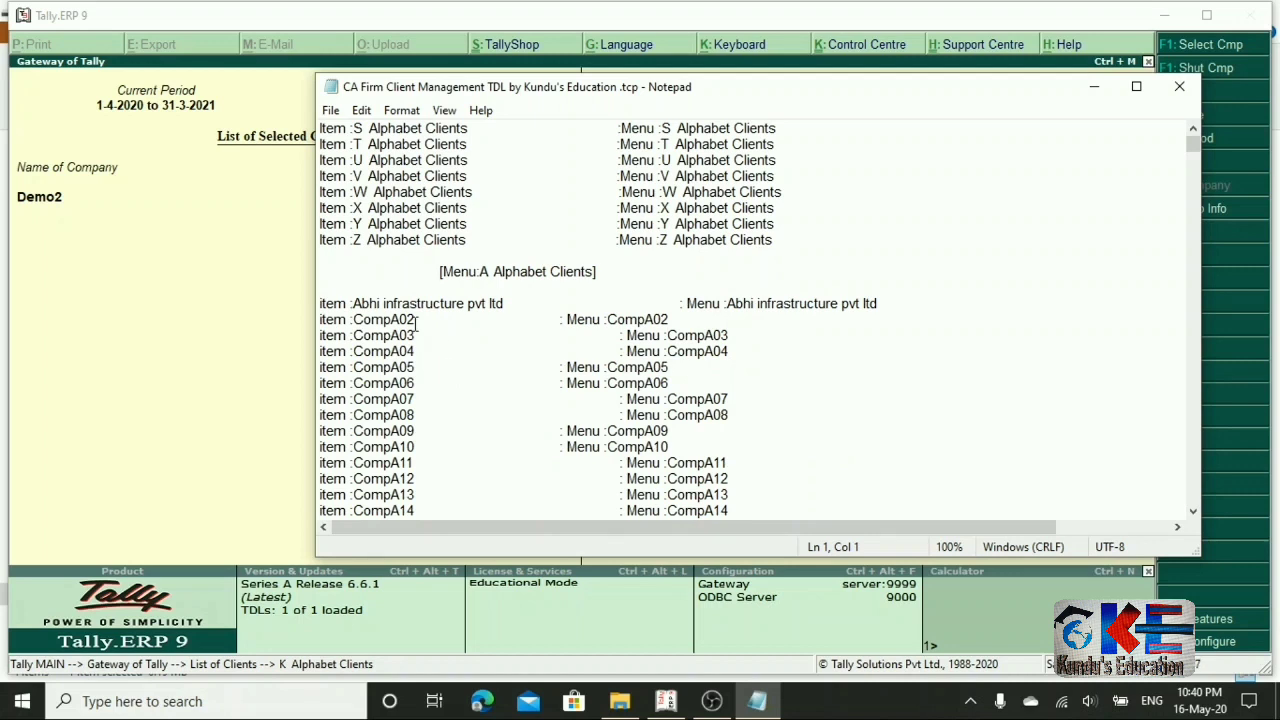
pyautogui.moveTo(353, 320); pyautogui.dragTo(415, 320)
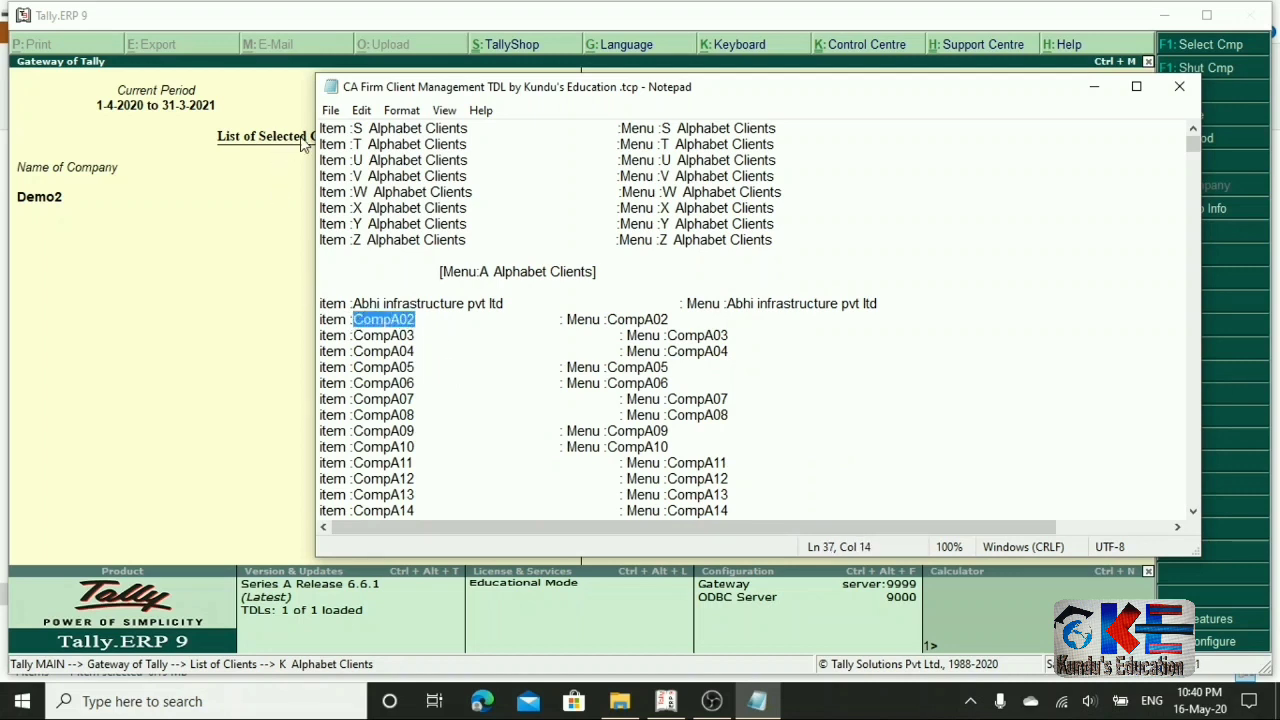
pyautogui.click(332, 111)
pyautogui.moveTo(363, 110)
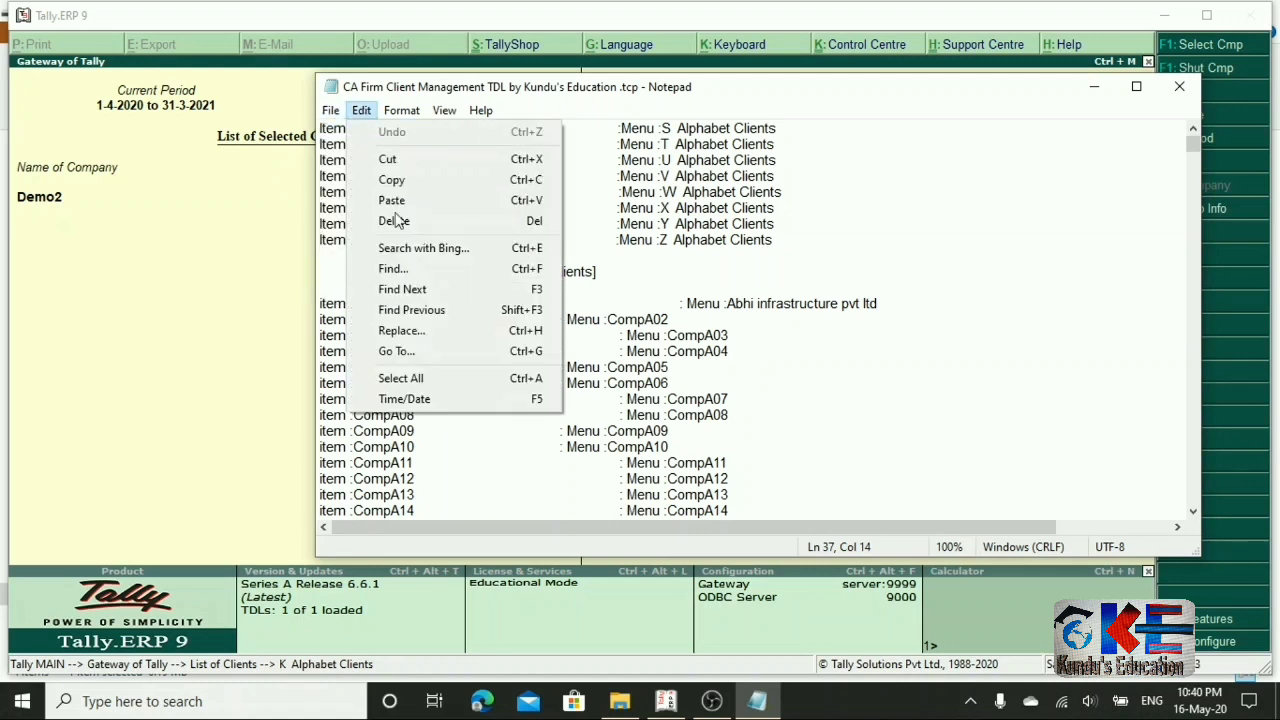
pyautogui.click(410, 331)
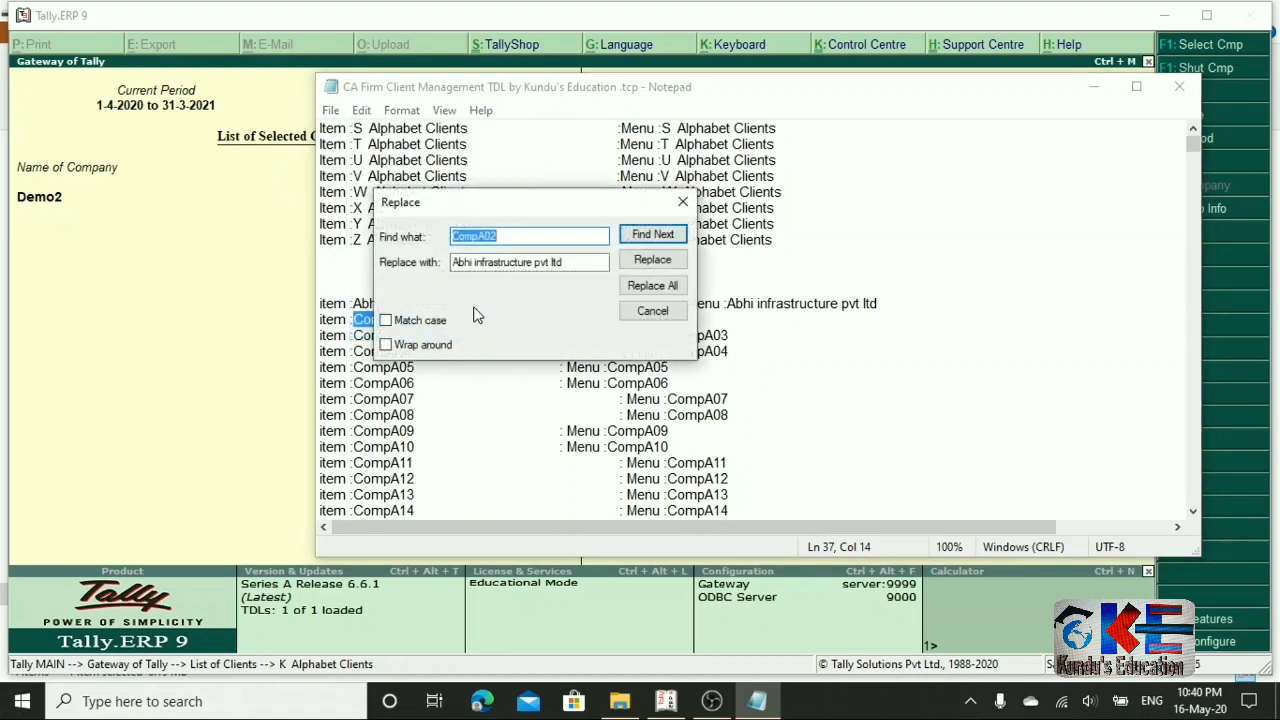
# Replace every CompK01 with Kundu Industries Ltd using Replace All
pyautogui.click(516, 238)
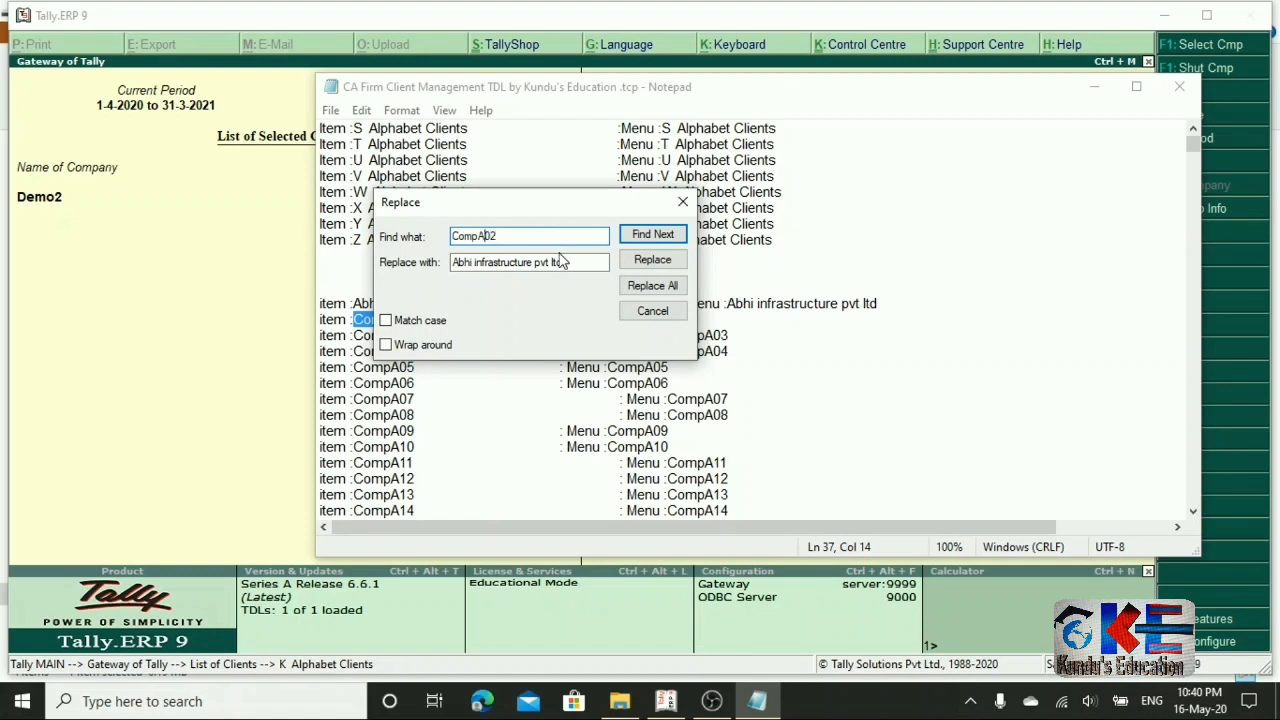
pyautogui.press('Left')
pyautogui.press('Left')
pyautogui.press('BackSpace')
pyautogui.write('K')
pyautogui.press('Delete')
pyautogui.write('1')
pyautogui.moveTo(566, 262); pyautogui.dragTo(358, 251)
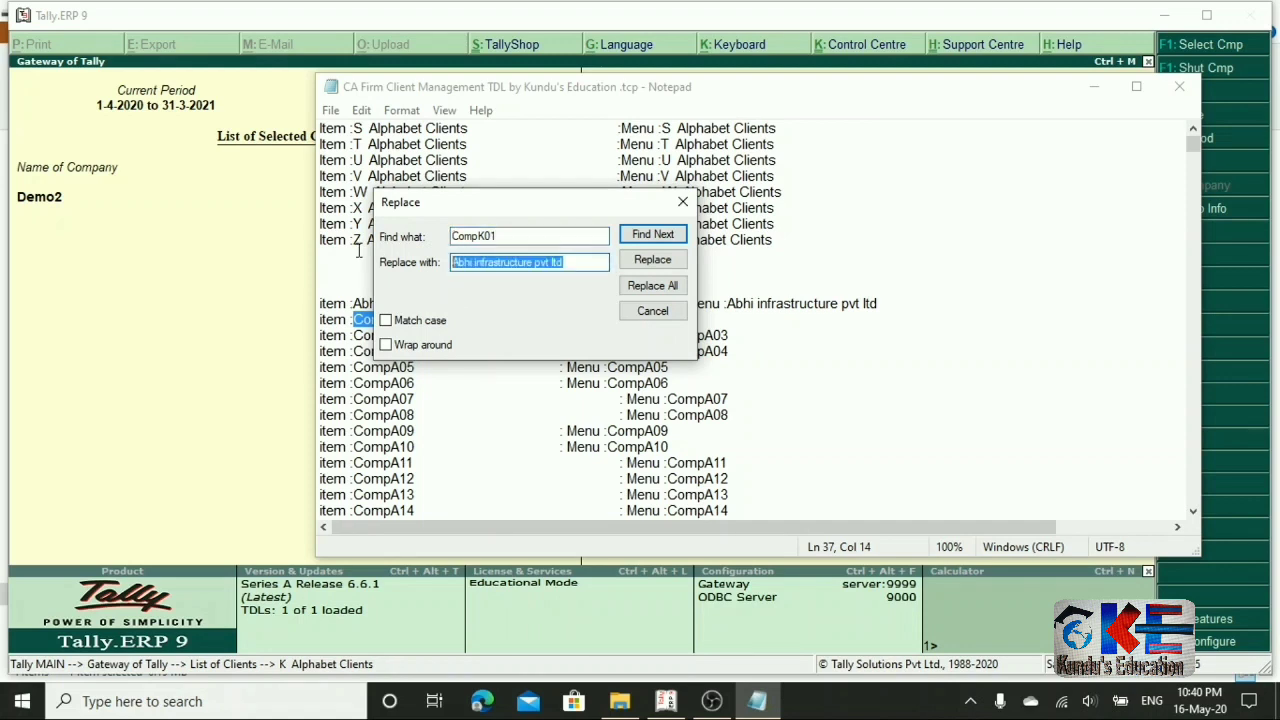
pyautogui.write('Kundu')
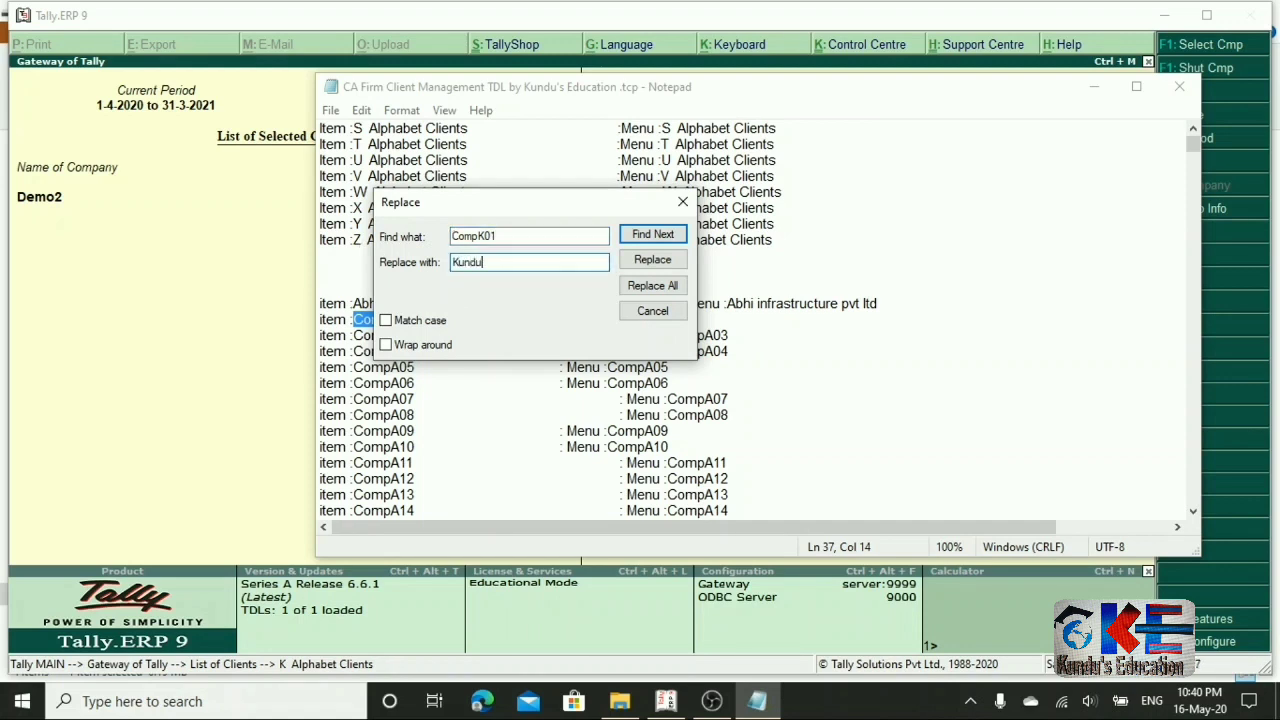
pyautogui.write(' Industries Ltd')
pyautogui.click(641, 288)
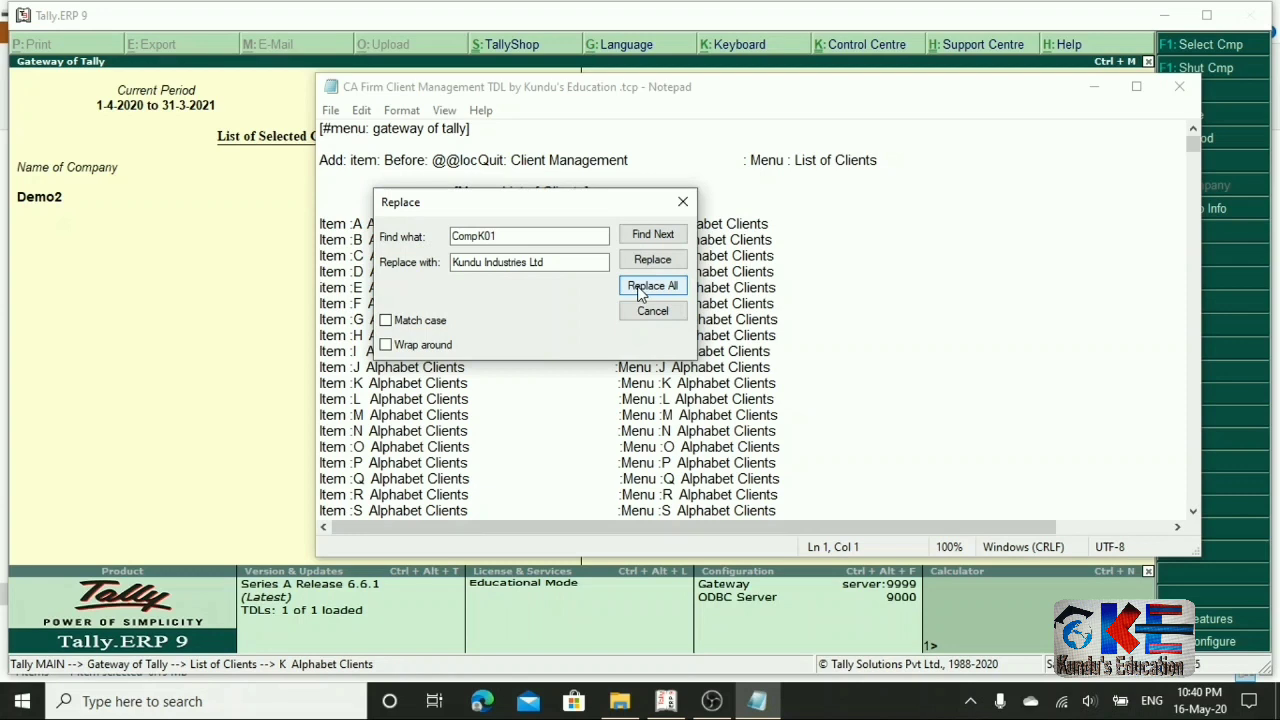
# Select the Kundu Industries Ltd name, close Replace, and bring up the Find dialog
pyautogui.click(556, 265)
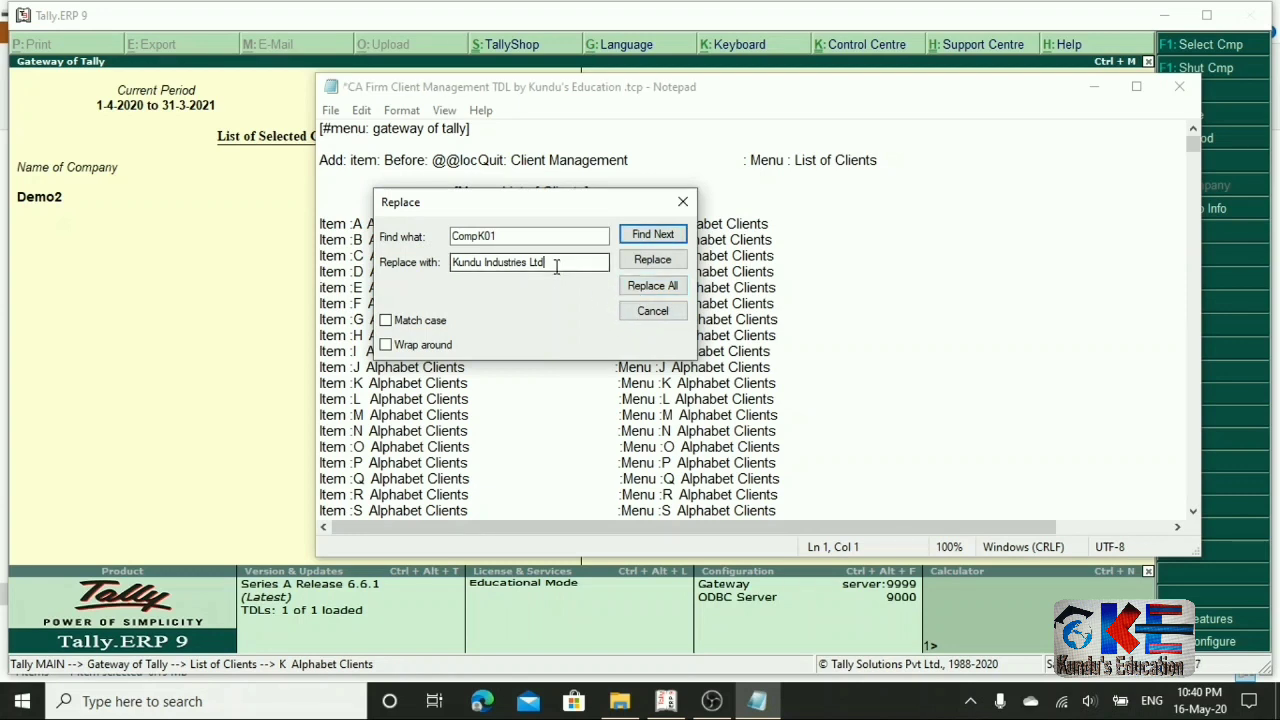
pyautogui.moveTo(556, 265); pyautogui.dragTo(445, 266)
pyautogui.hotkey('ctrl', 'c')
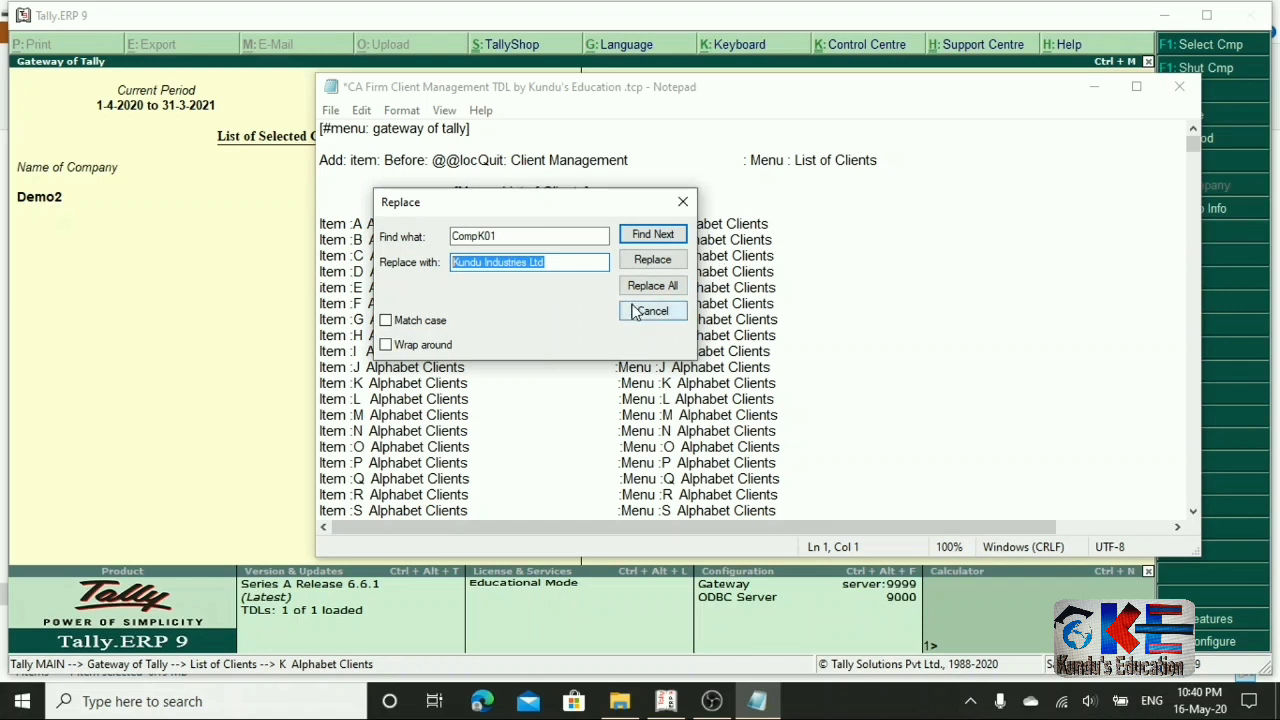
pyautogui.click(641, 312)
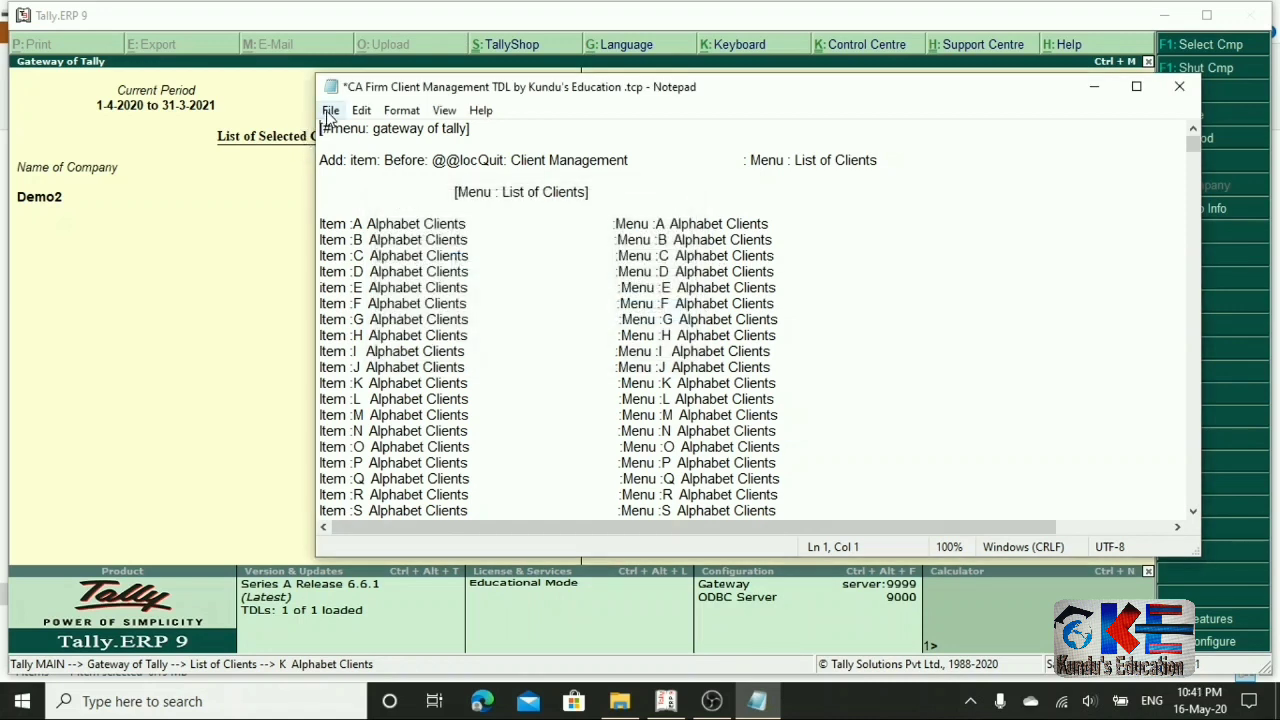
pyautogui.click(361, 110)
pyautogui.click(402, 263)
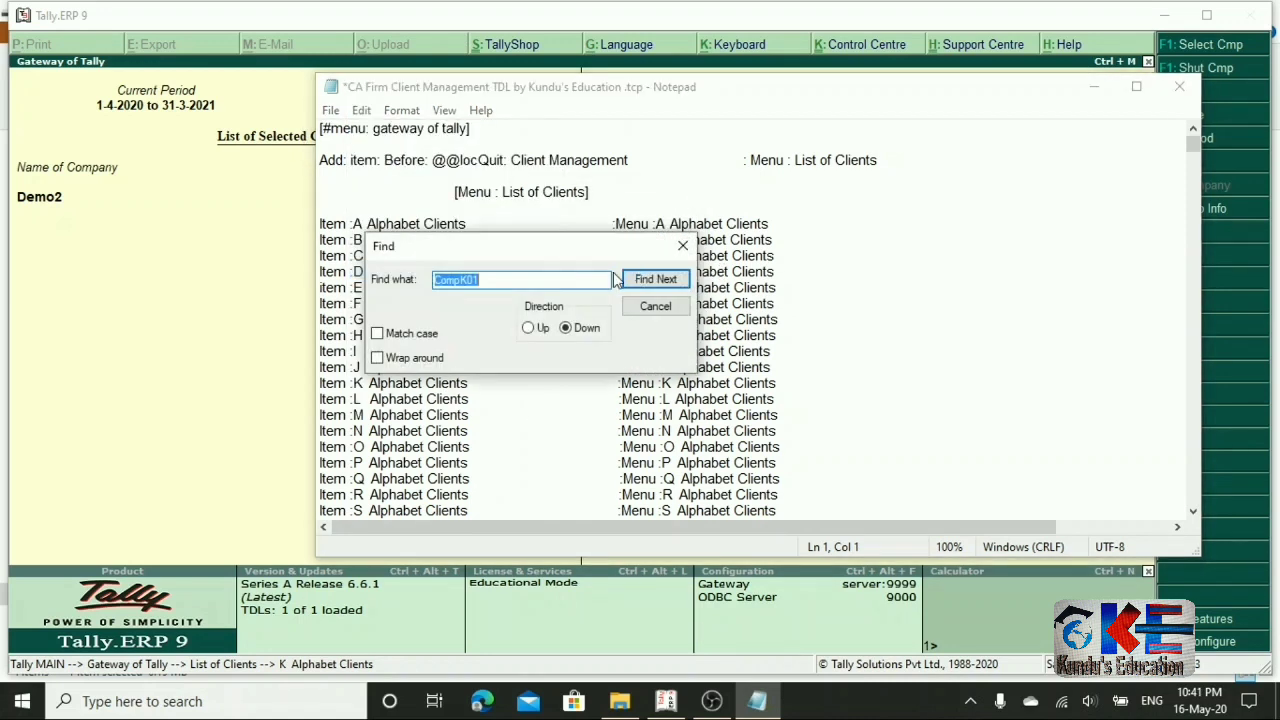
# Search for Kundu Industries Ltd and step through its matches to the client's menu header
pyautogui.hotkey('ctrl', 'v')
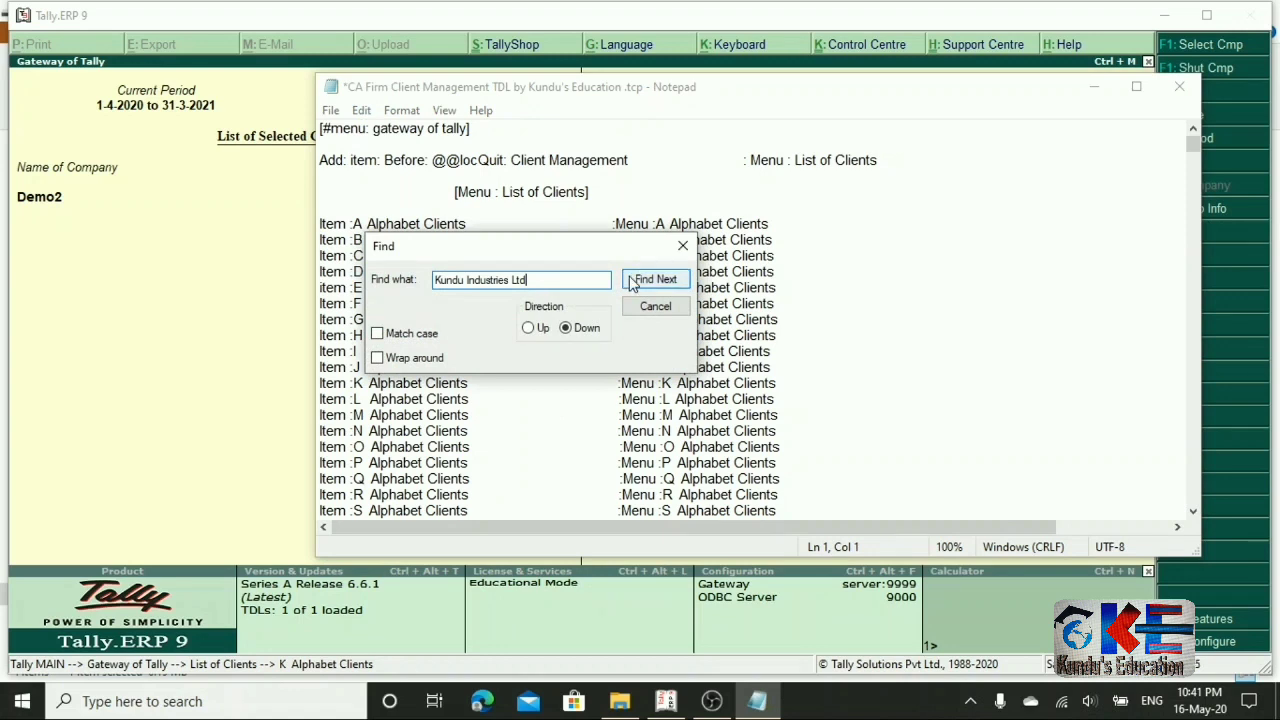
pyautogui.click(634, 284)
pyautogui.scroll(-2, 591, 334)
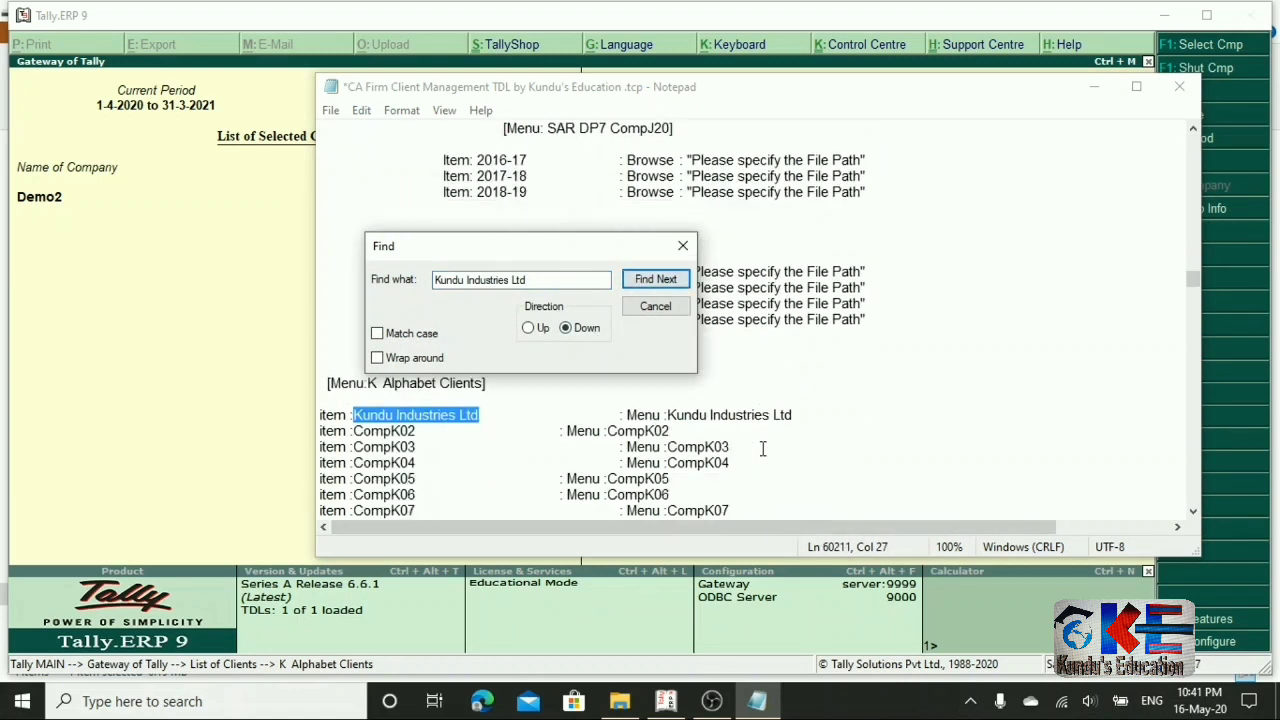
pyautogui.moveTo(505, 245); pyautogui.dragTo(668, 133)
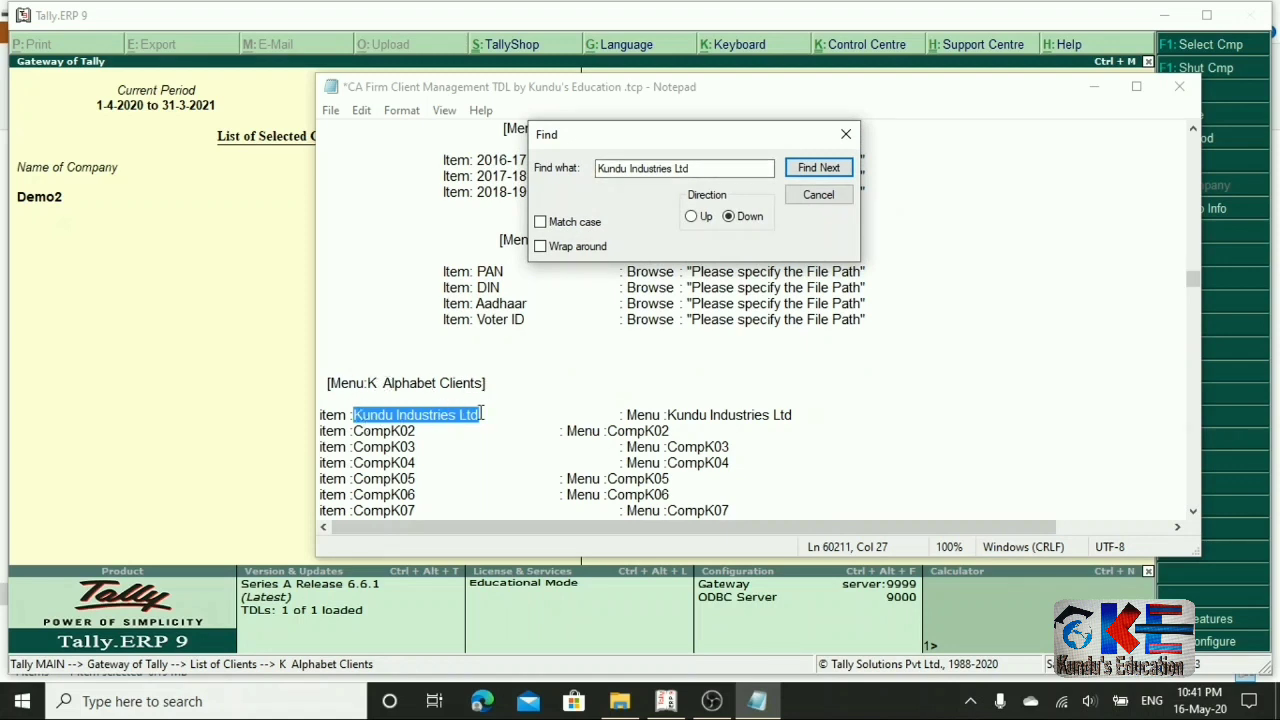
pyautogui.click(812, 170)
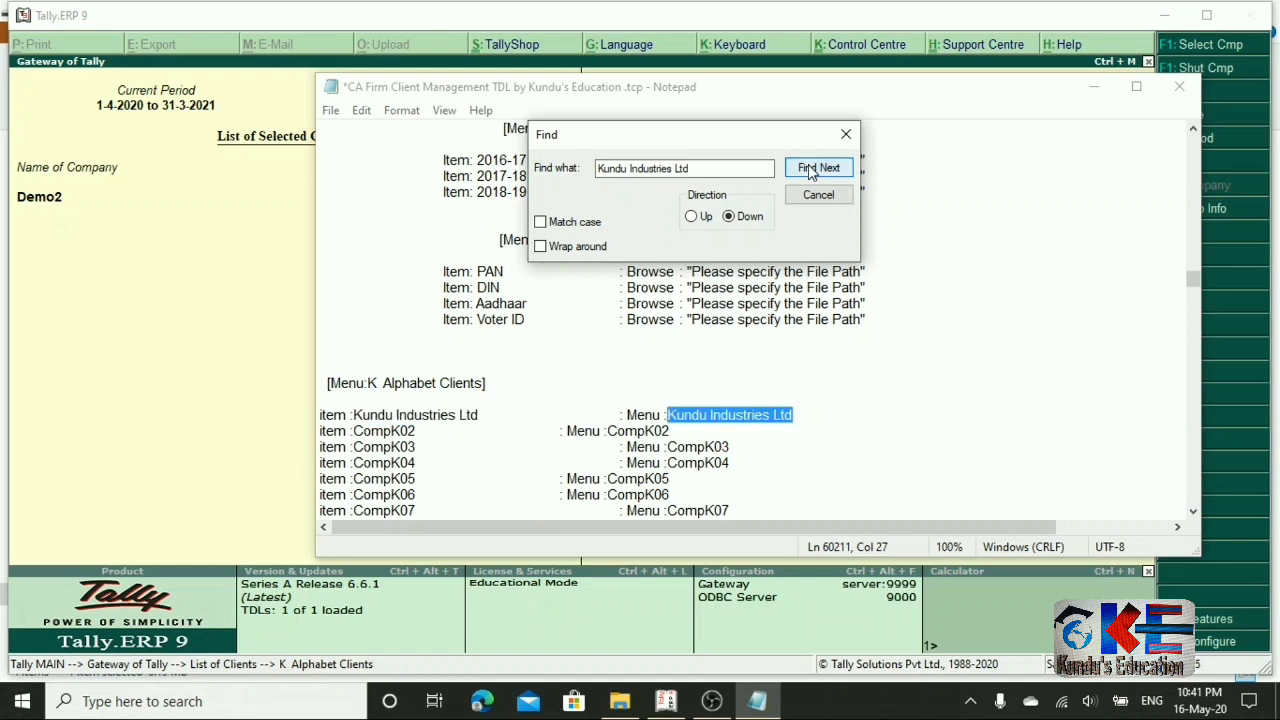
pyautogui.click(812, 170)
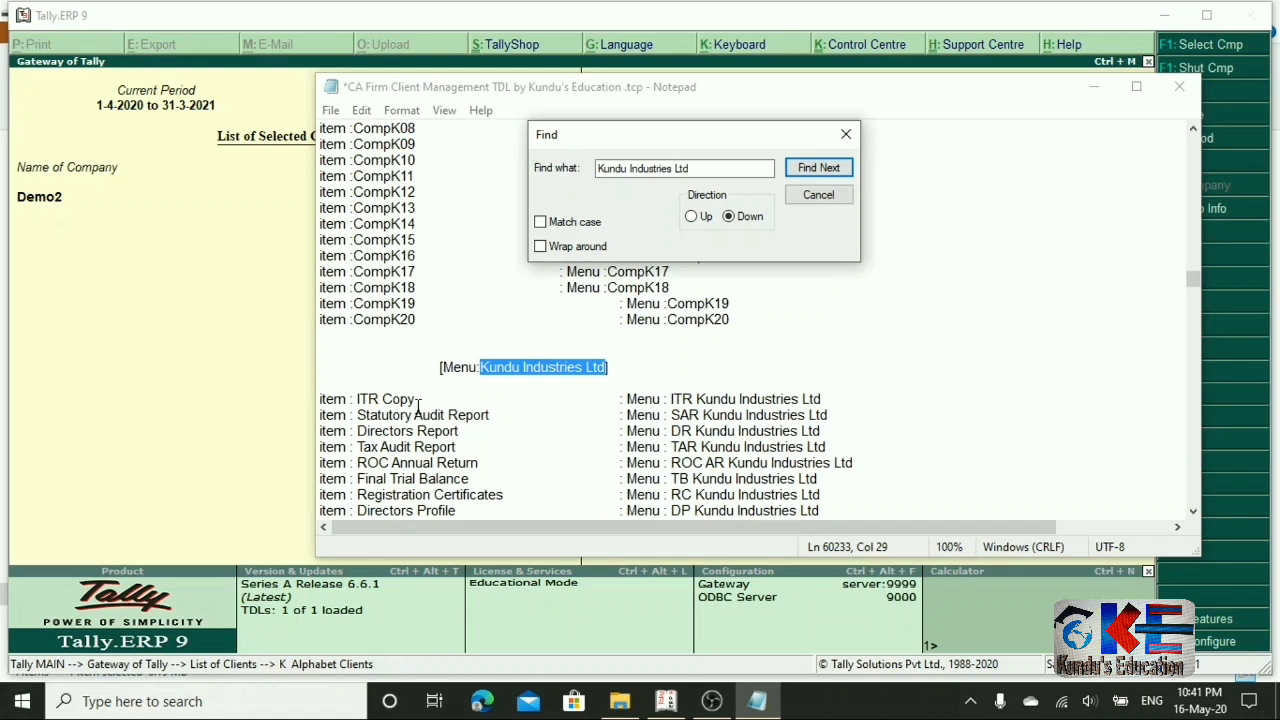
# Scroll through the ITR, SAR, DR, TAR, ROC, TB and RC sub-menu blocks
pyautogui.scroll(-3, 621, 436)
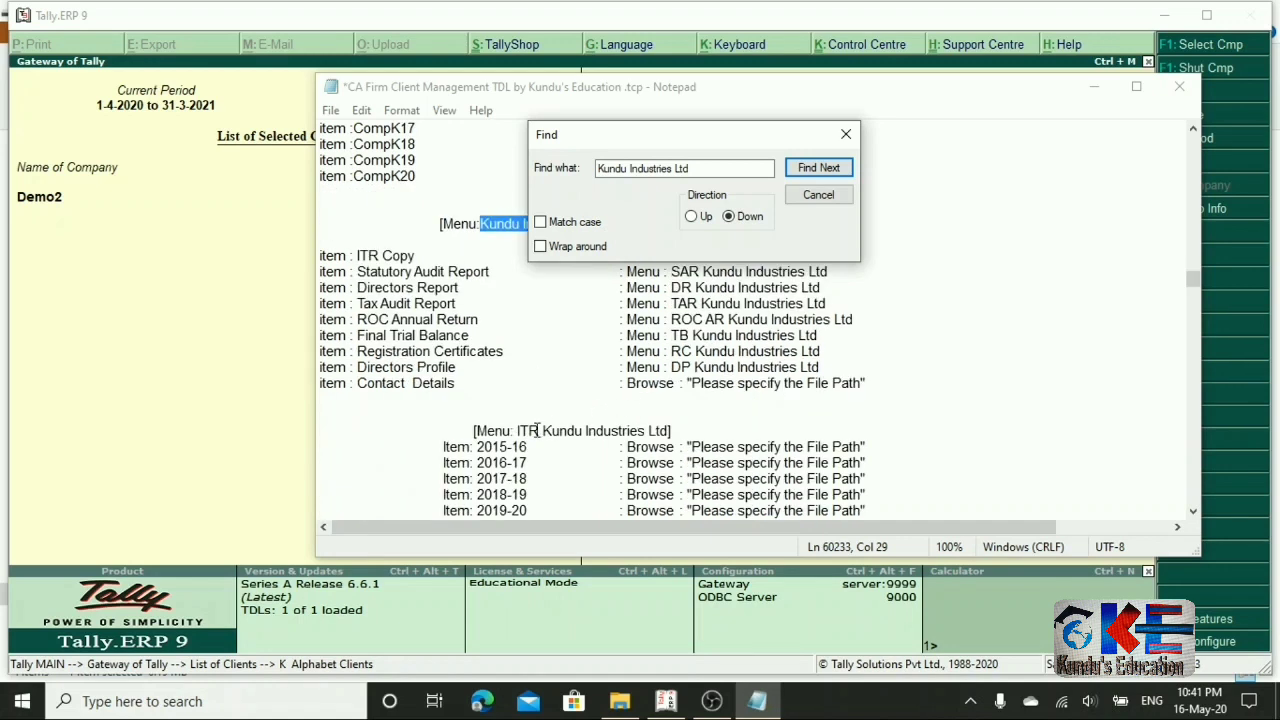
pyautogui.scroll(-1, 645, 441)
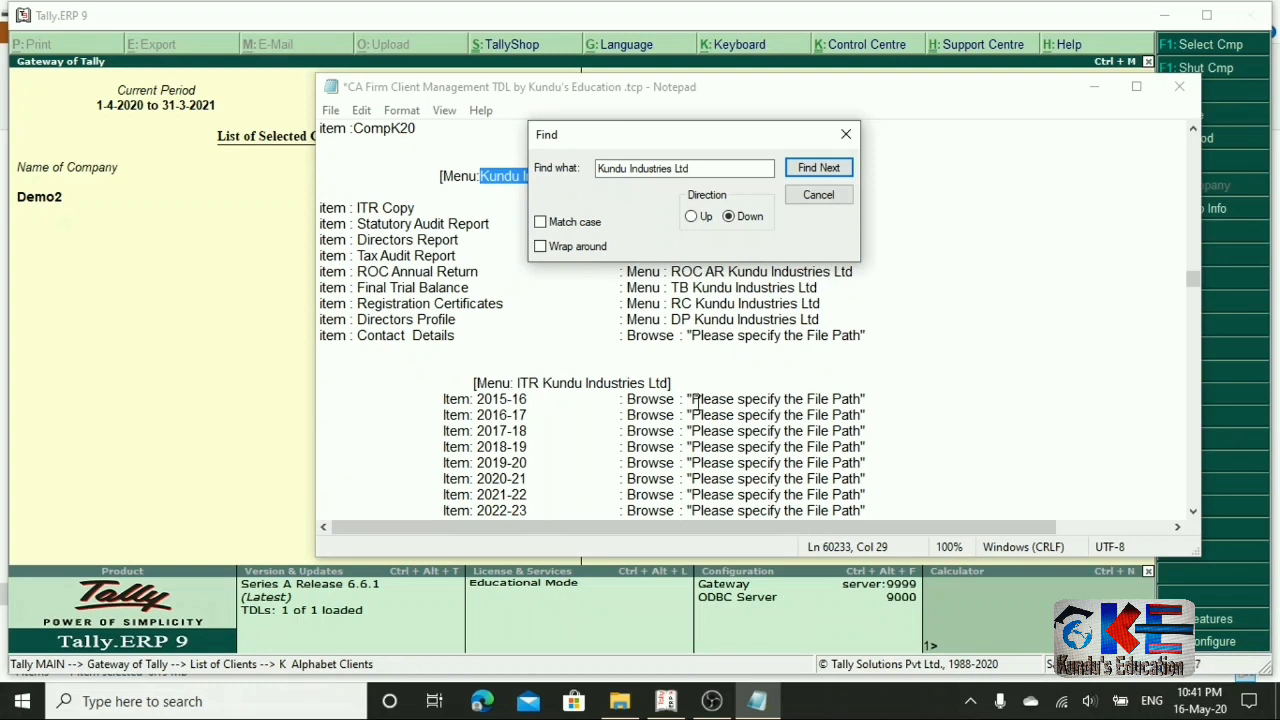
pyautogui.scroll(-4, 818, 400)
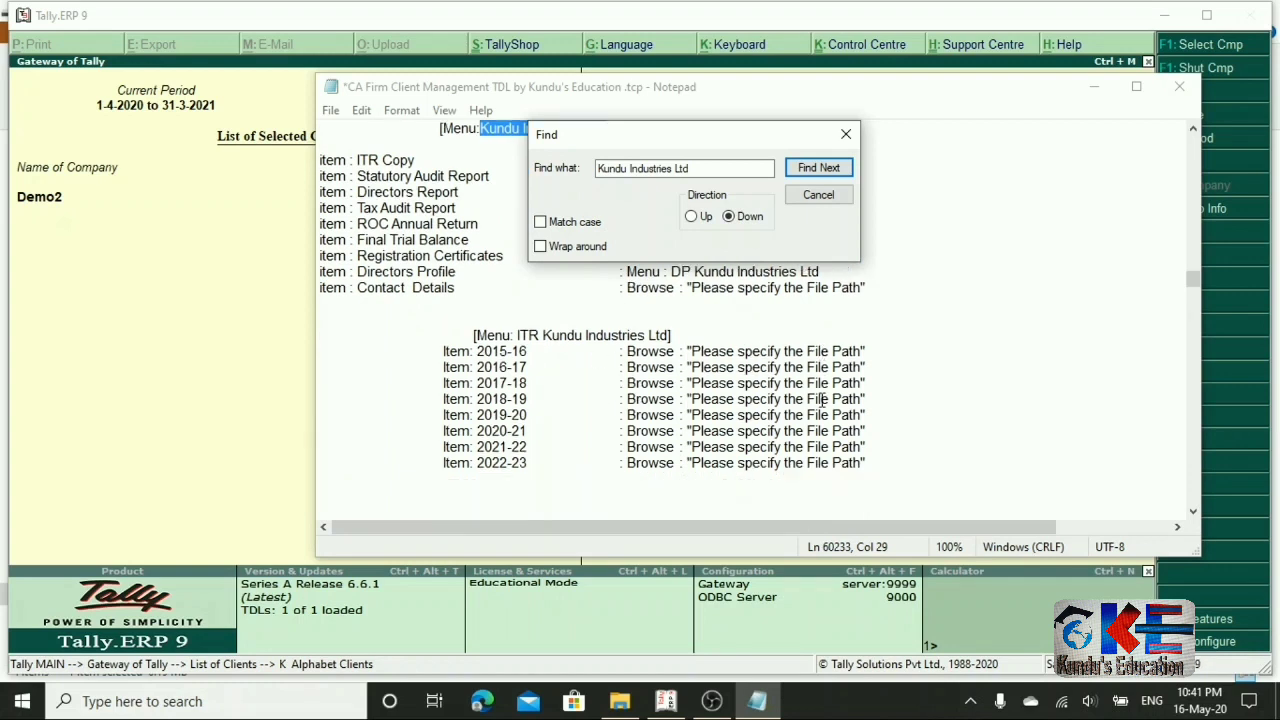
pyautogui.scroll(-1, 820, 400)
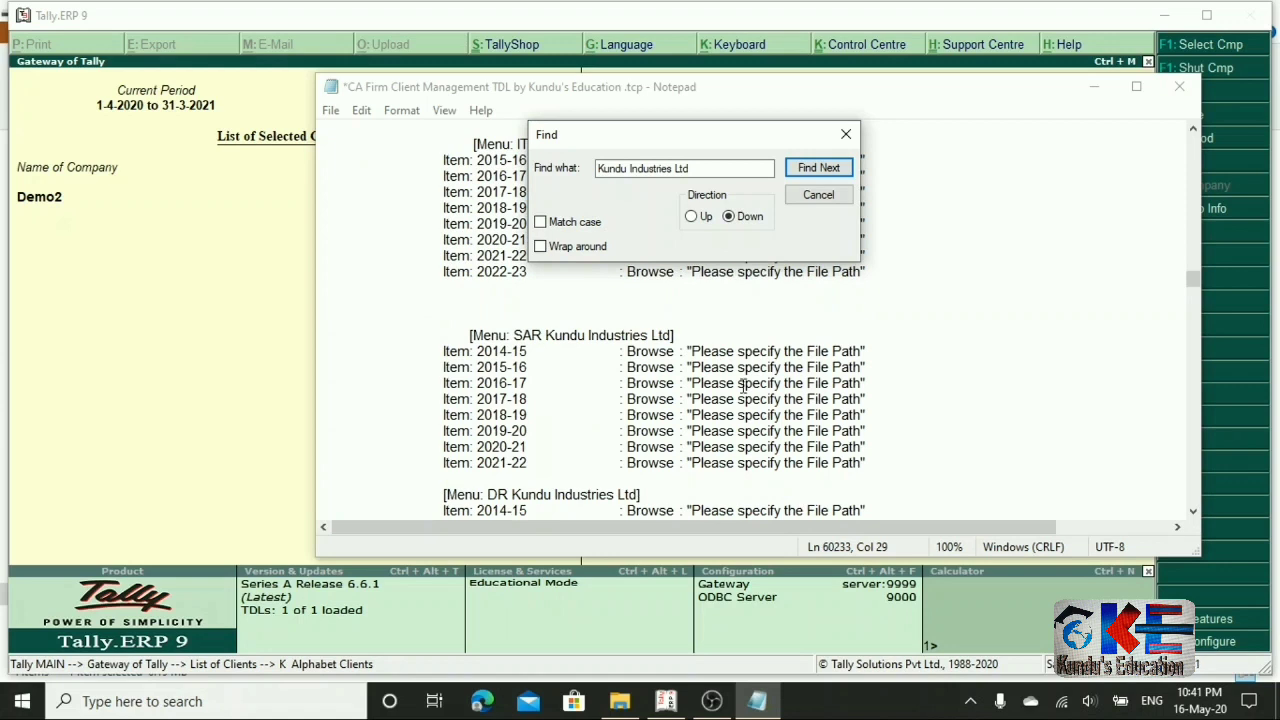
pyautogui.scroll(-2, 659, 371)
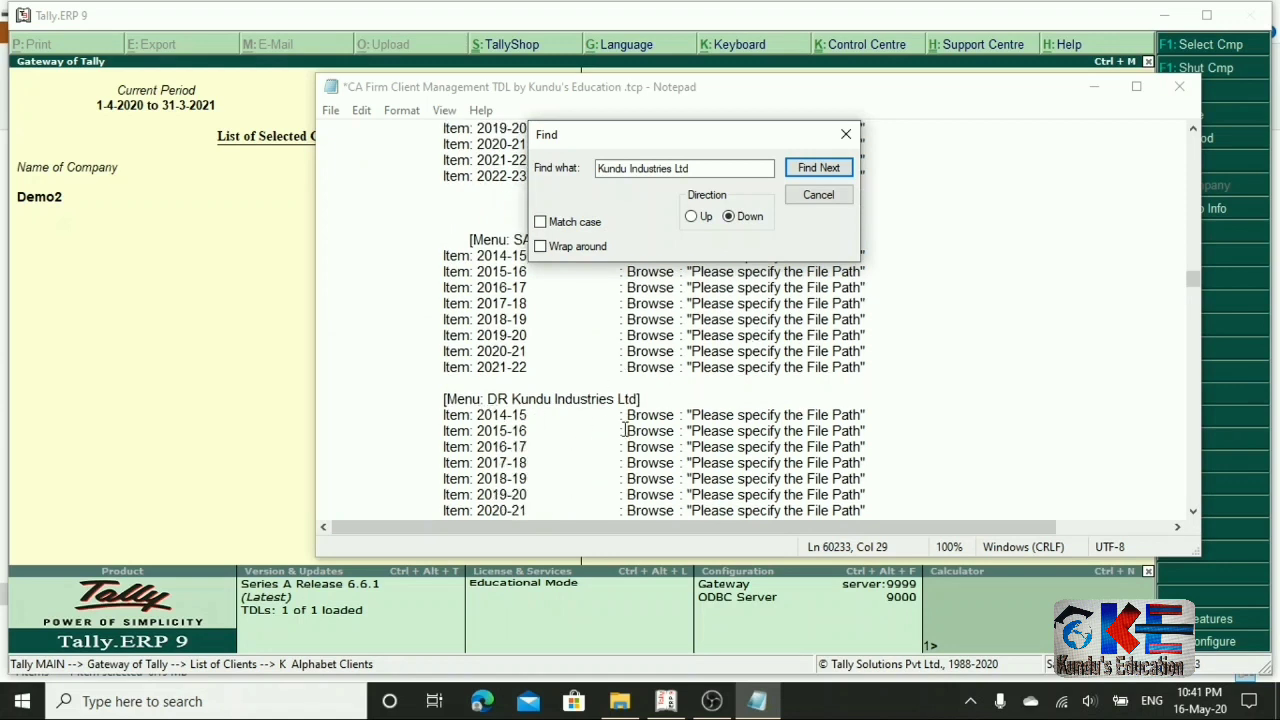
pyautogui.scroll(-2, 715, 433)
pyautogui.scroll(-3, 720, 433)
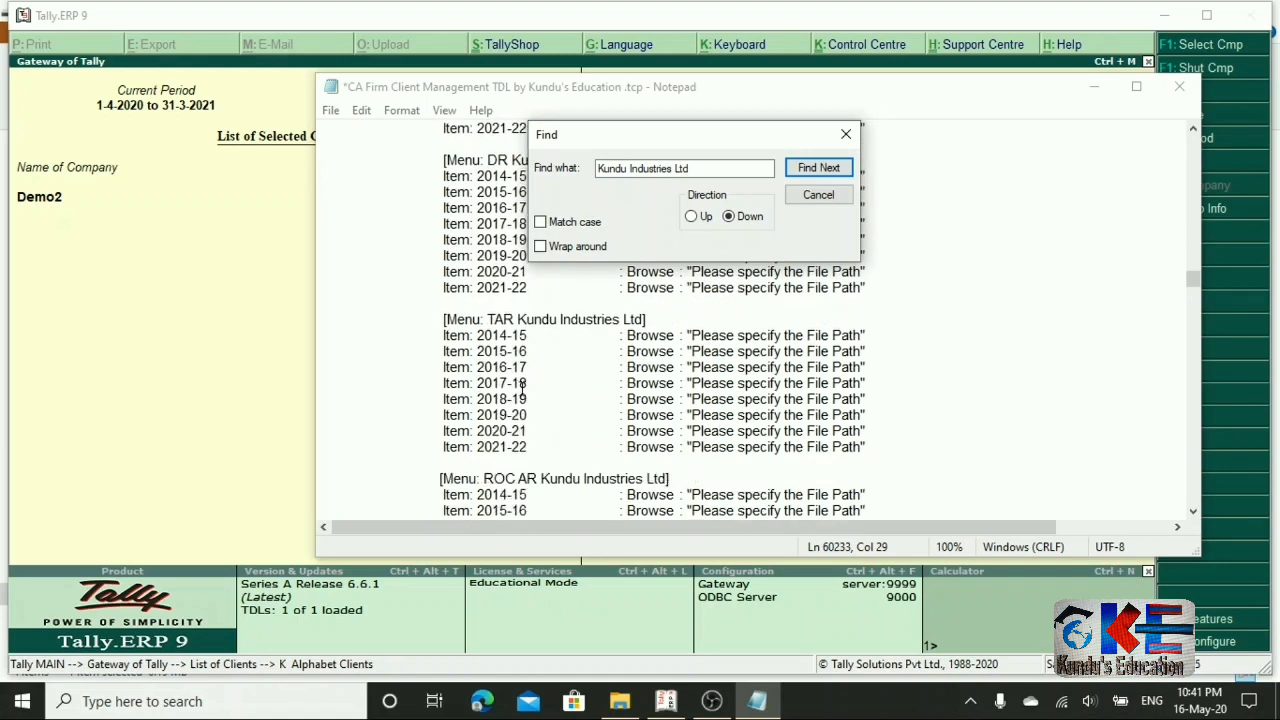
pyautogui.scroll(-3, 715, 355)
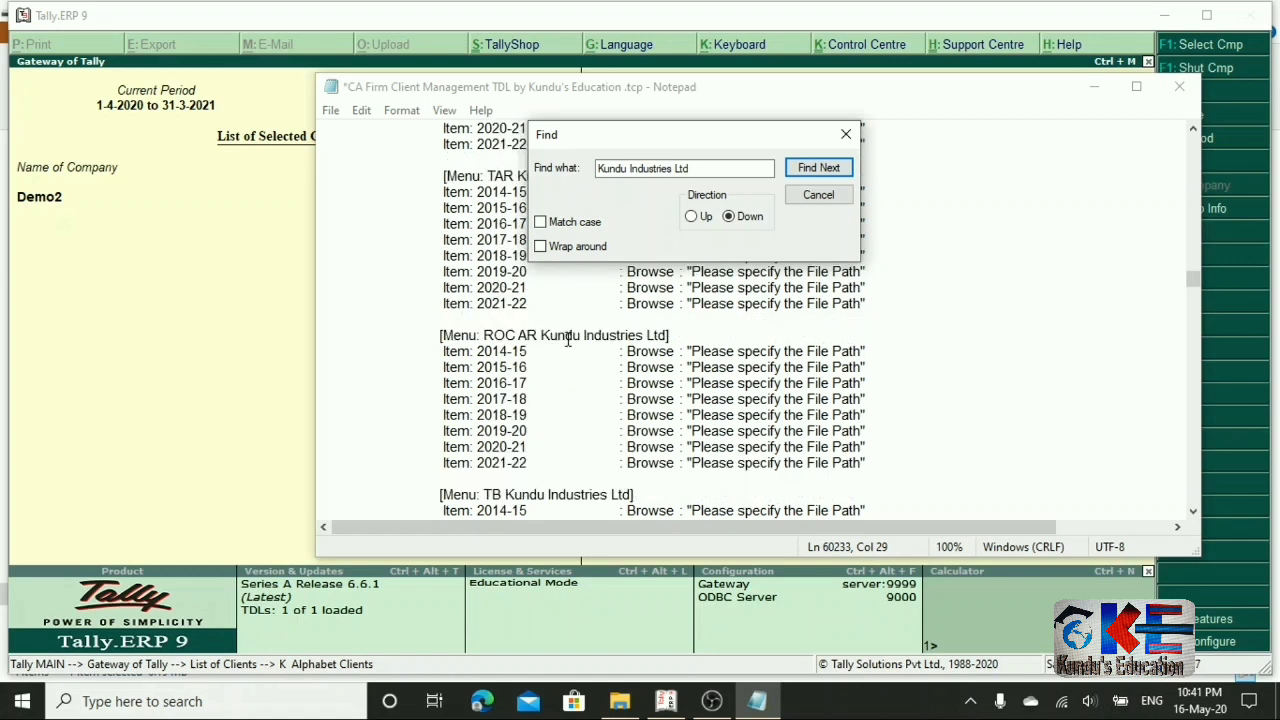
pyautogui.scroll(-1, 740, 360)
pyautogui.scroll(-6, 760, 436)
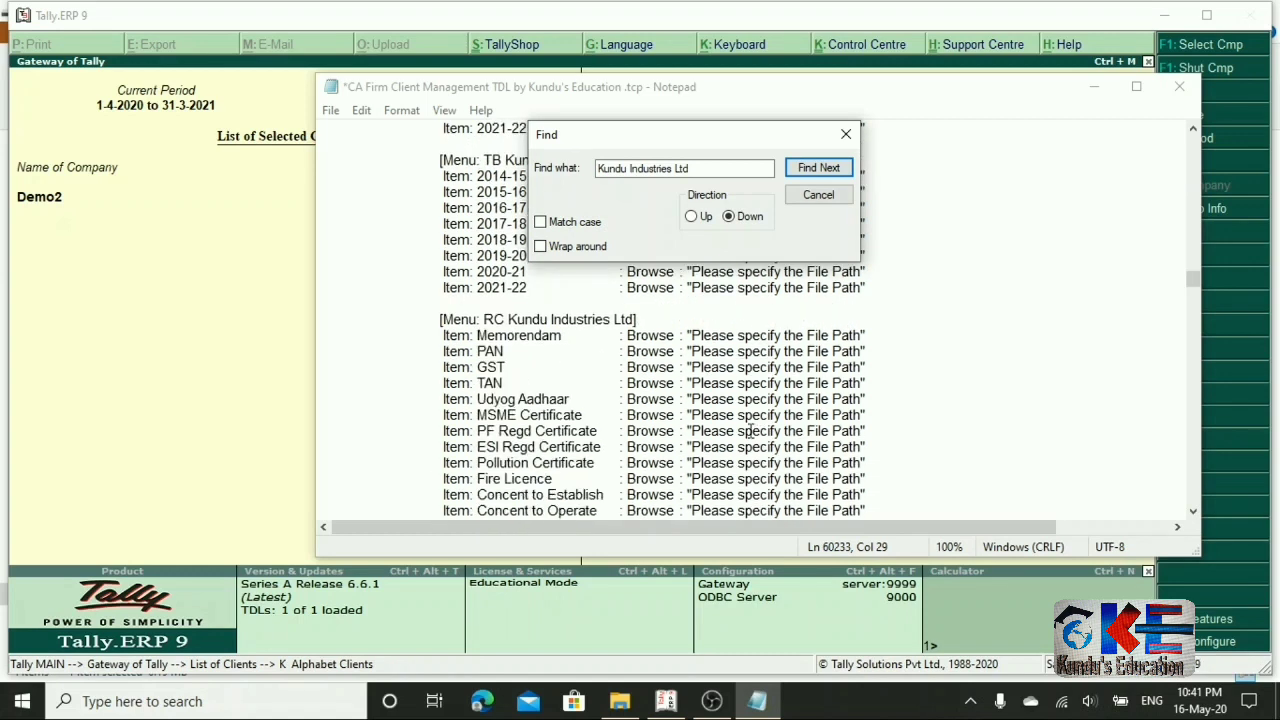
pyautogui.scroll(-3, 743, 405)
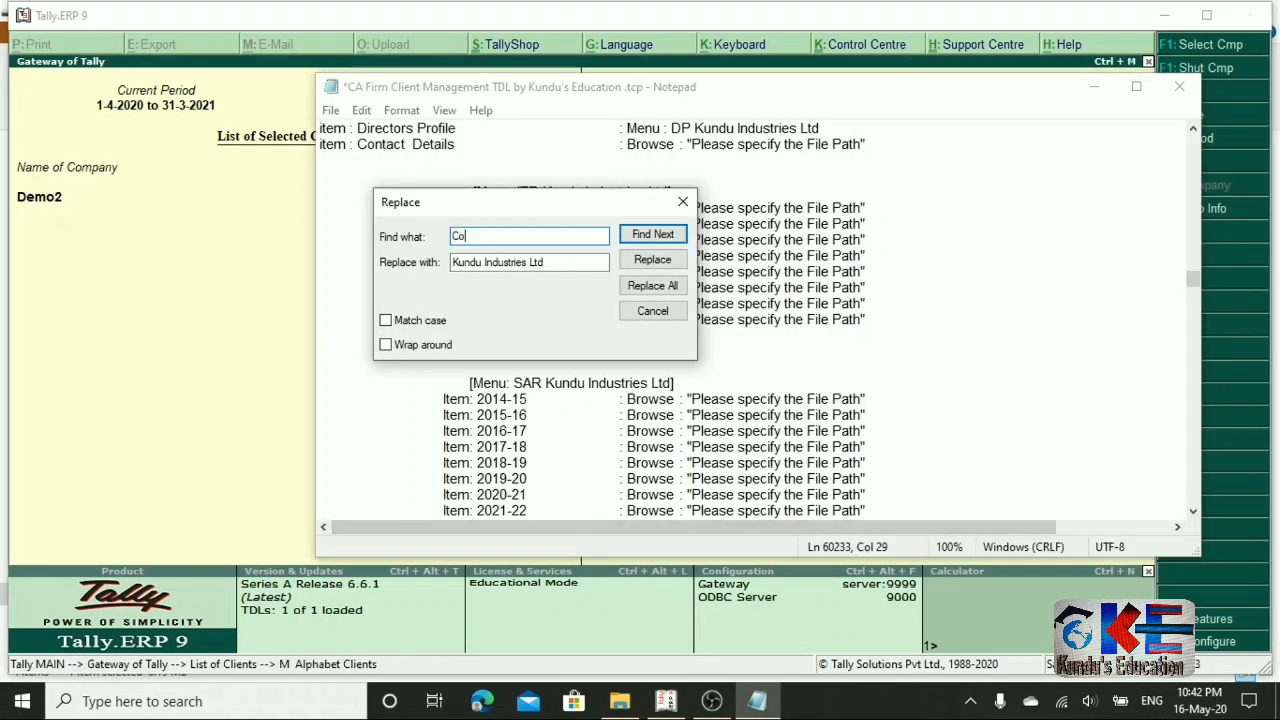
# Replace every CompM01 with Mishra Industries Ltd using Replace All
pyautogui.write('mpM01')
pyautogui.press('Tab')
pyautogui.moveTo(484, 262); pyautogui.dragTo(427, 273)
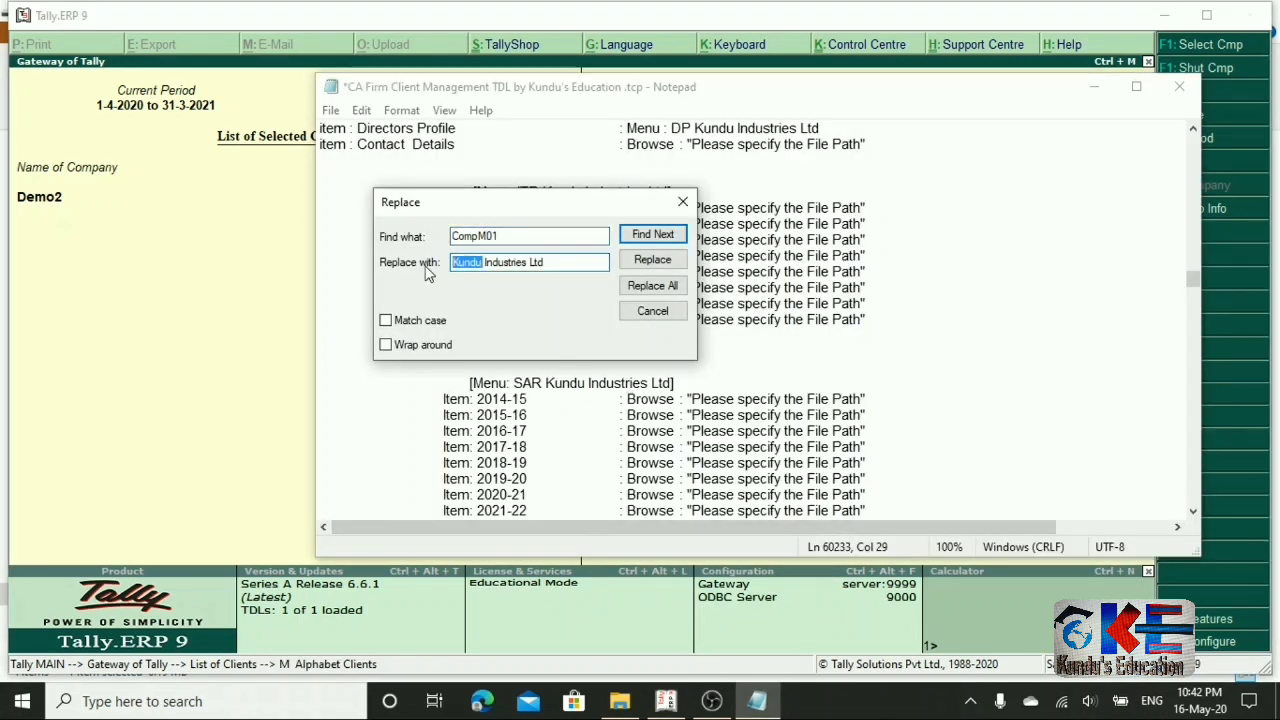
pyautogui.write('Mahira')
pyautogui.click(652, 285)
# Search for Mishra Industries Ltd and step through three matches to verify the rename
pyautogui.moveTo(545, 262); pyautogui.dragTo(438, 267)
pyautogui.click(683, 201)
pyautogui.click(361, 110)
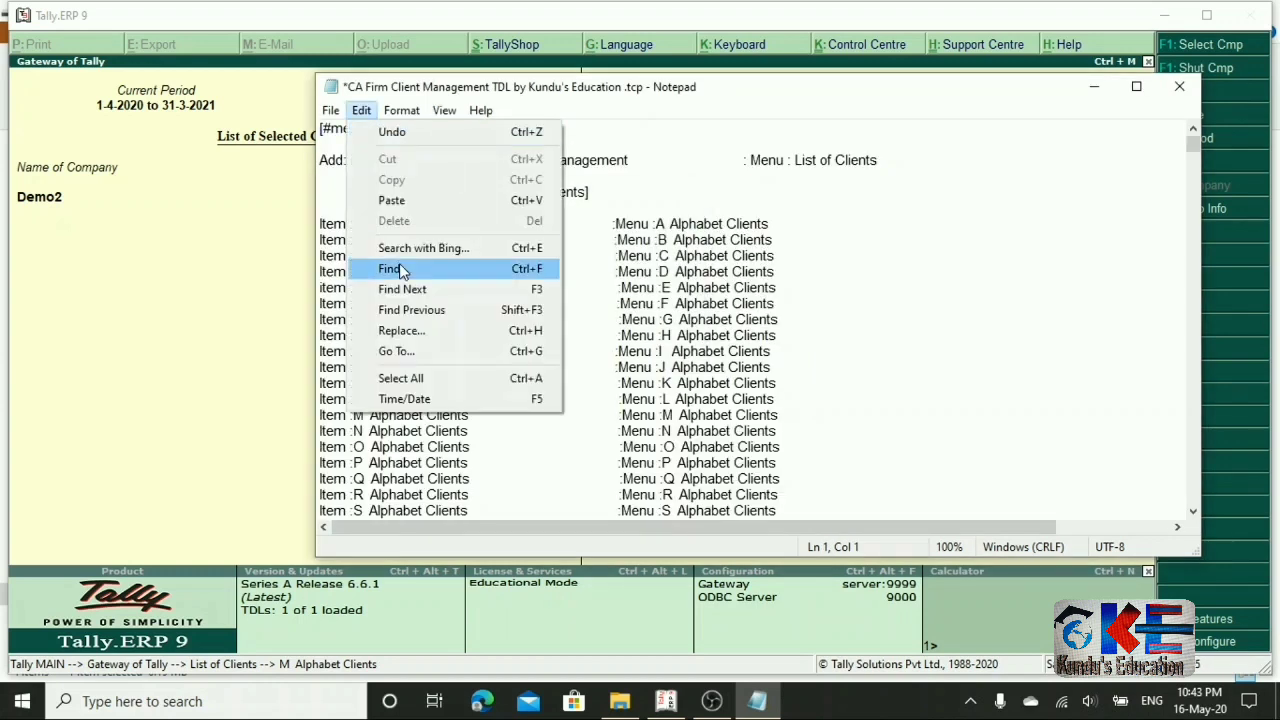
pyautogui.click(399, 268)
pyautogui.click(655, 279)
pyautogui.click(655, 279)
pyautogui.click(655, 279)
pyautogui.scroll(-3, 658, 421)
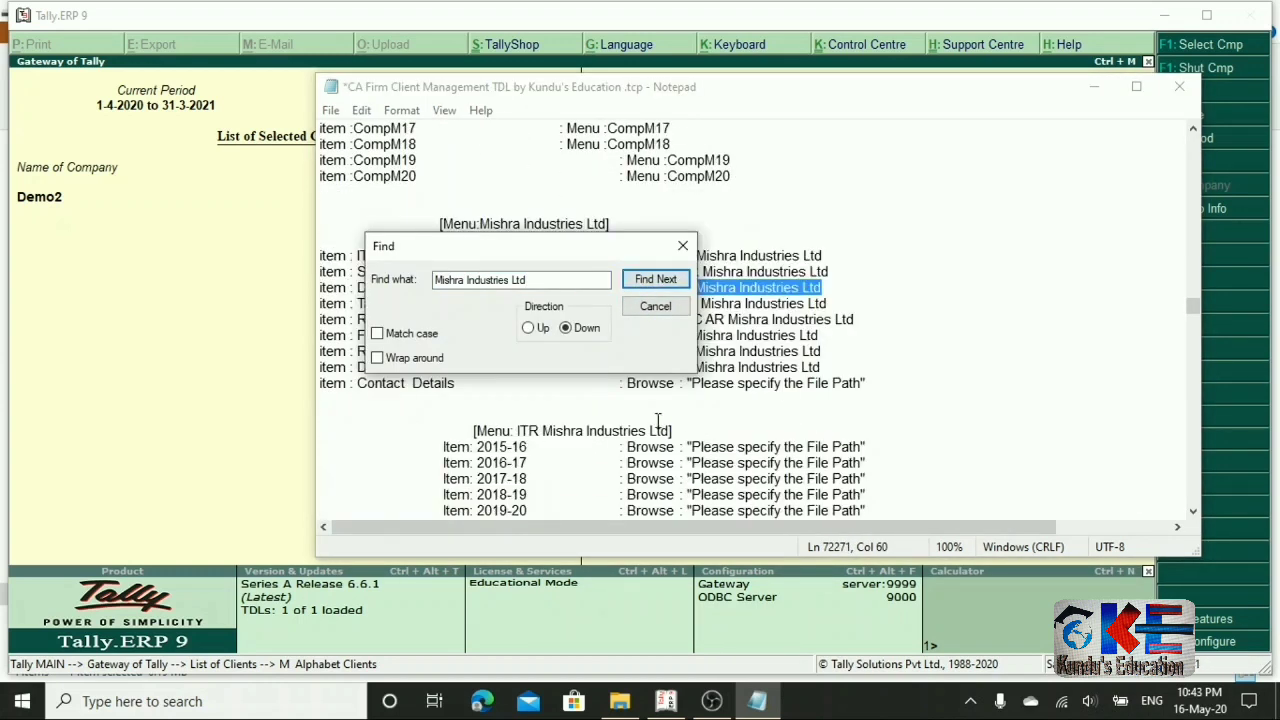
pyautogui.press('Escape')
pyautogui.scroll(-3, 658, 421)
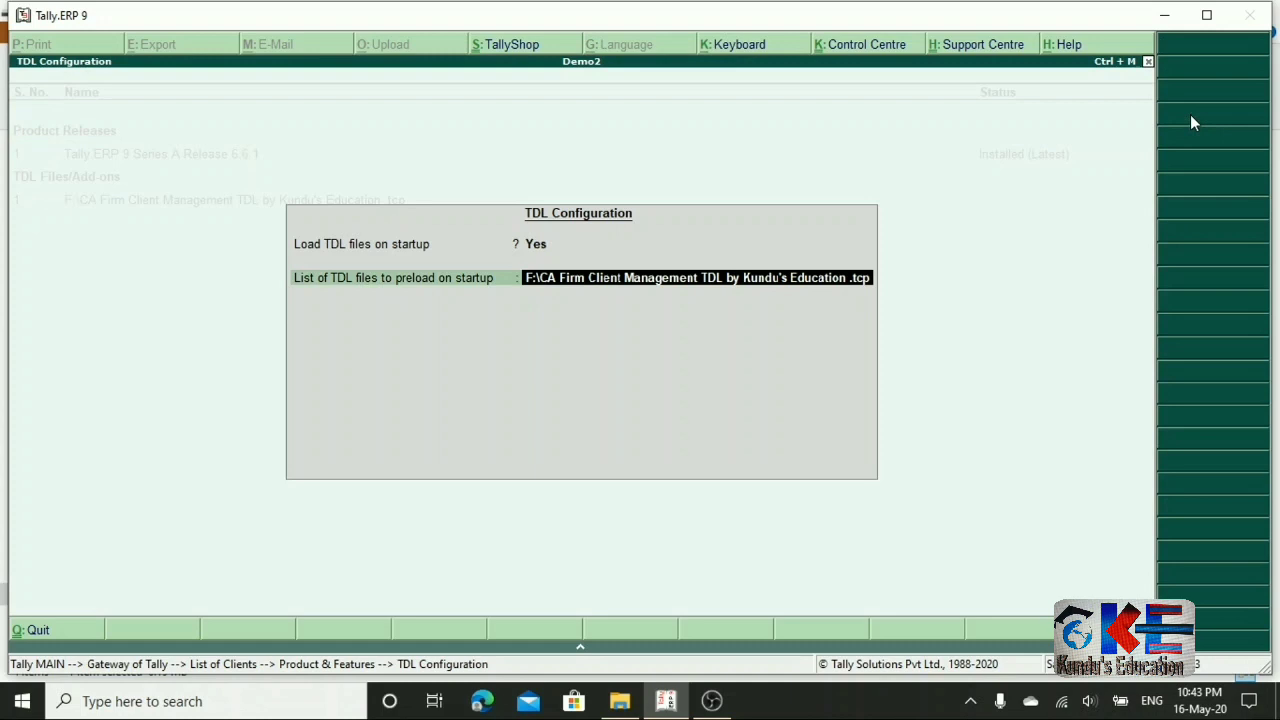
# Back in Tally, open and browse the A Alphabet Clients company list
pyautogui.hotkey('ctrl', 'a')
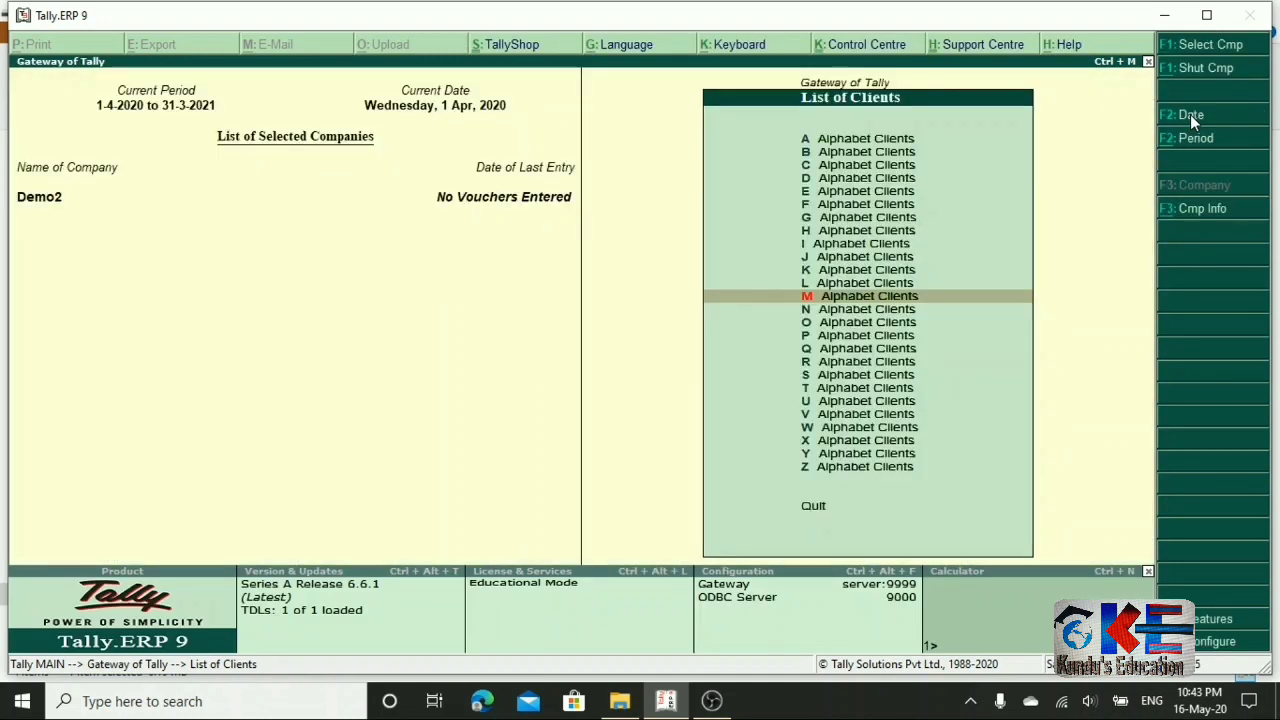
pyautogui.press('Up')
pyautogui.press('Up')
pyautogui.press('Up')
pyautogui.press('Up')
pyautogui.press('Up')
pyautogui.press('Up')
pyautogui.press('Up')
pyautogui.press('Up')
pyautogui.press('Up')
pyautogui.press('Up')
pyautogui.press('Up')
pyautogui.press('Up')
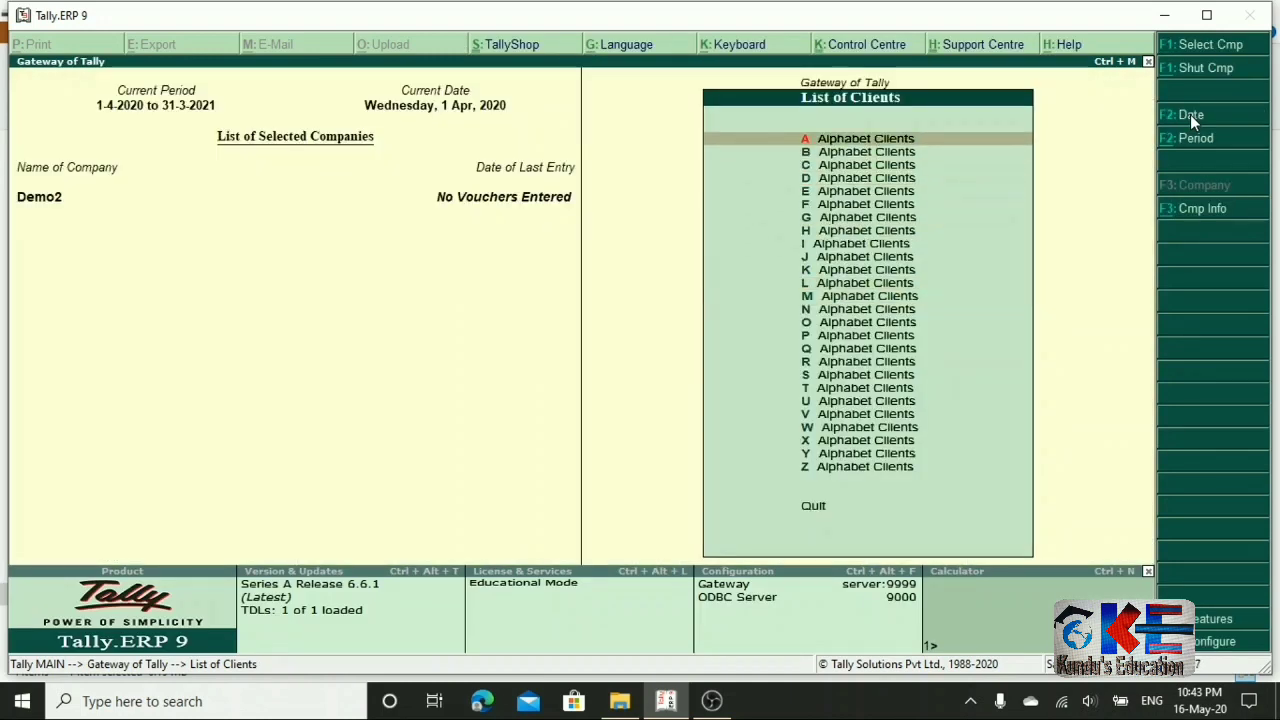
pyautogui.press('Return')
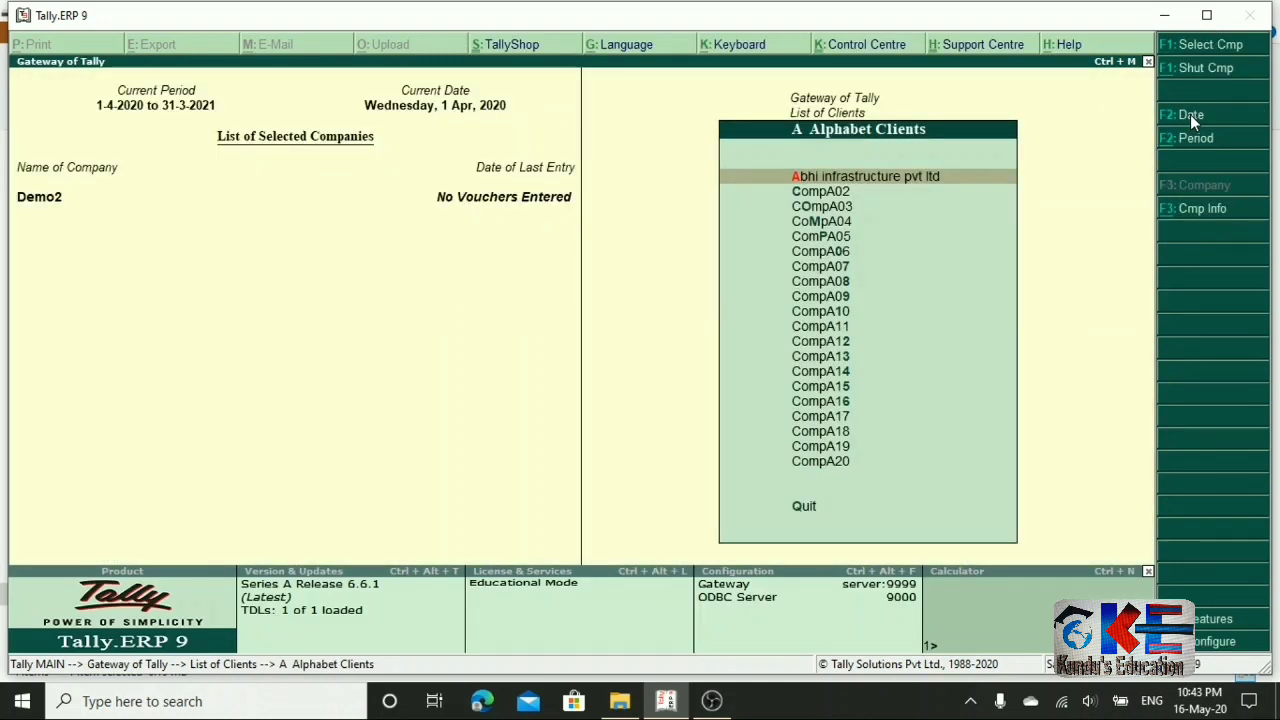
pyautogui.press('Down')
pyautogui.press('Down')
pyautogui.press('Down')
pyautogui.press('Down')
pyautogui.press('Up')
pyautogui.press('Up')
pyautogui.press('Up')
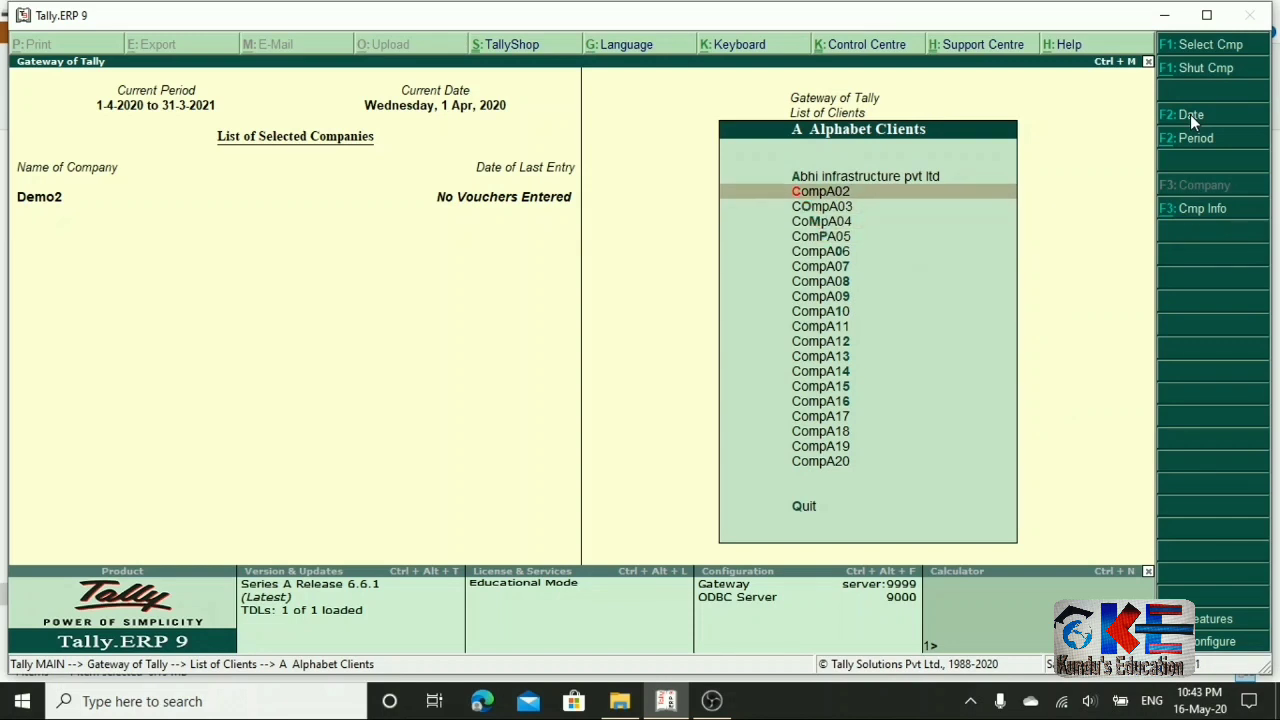
pyautogui.press('Escape')
# View the K and M Alphabet Clients lists, then return to Gateway of Tally
pyautogui.press('Down')
pyautogui.press('Down')
pyautogui.press('Down')
pyautogui.press('Down')
pyautogui.press('Down')
pyautogui.press('Down')
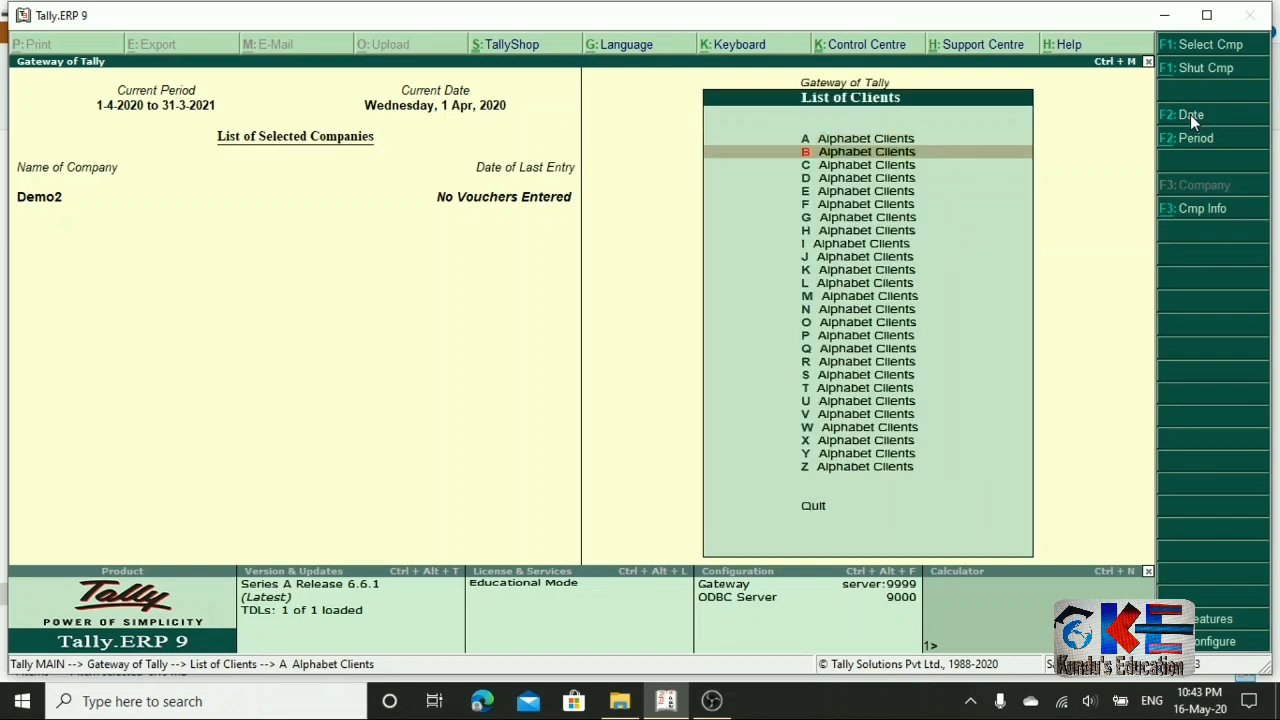
pyautogui.press('Down')
pyautogui.press('Down')
pyautogui.press('Down')
pyautogui.press('Down')
pyautogui.press('Return')
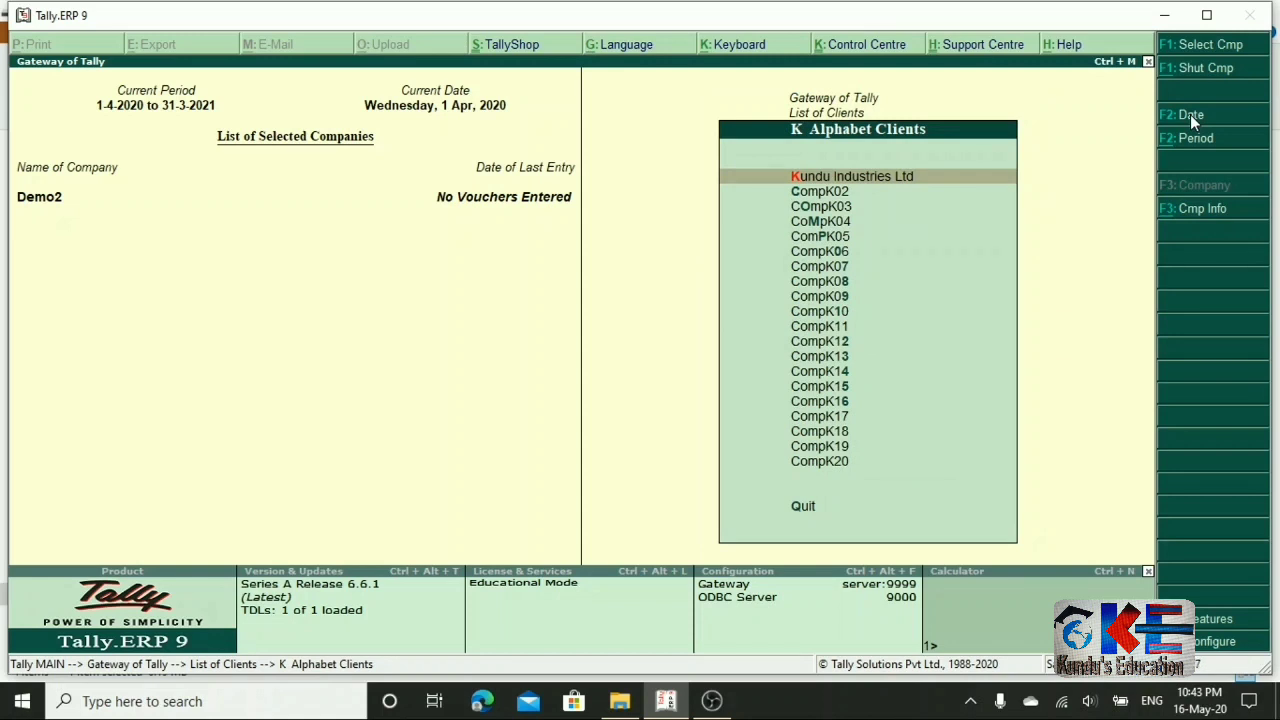
pyautogui.press('Escape')
pyautogui.press('Down')
pyautogui.press('Down')
pyautogui.press('Return')
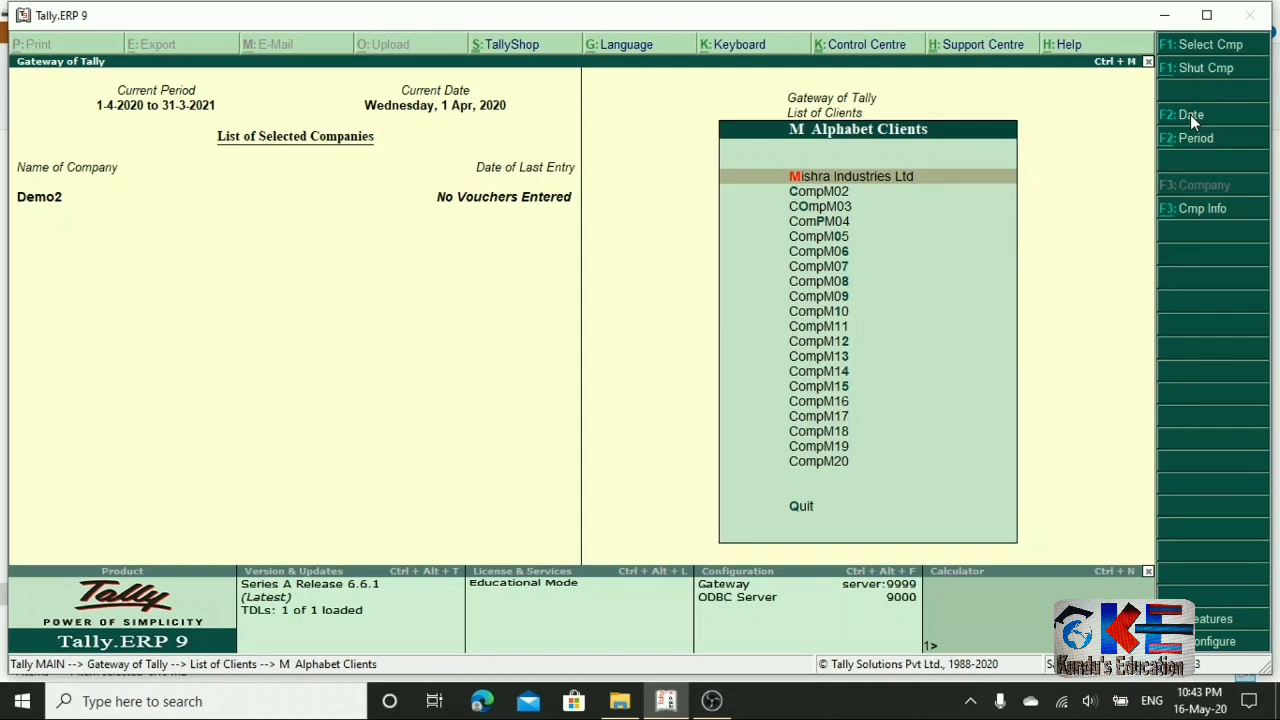
pyautogui.press('Escape')
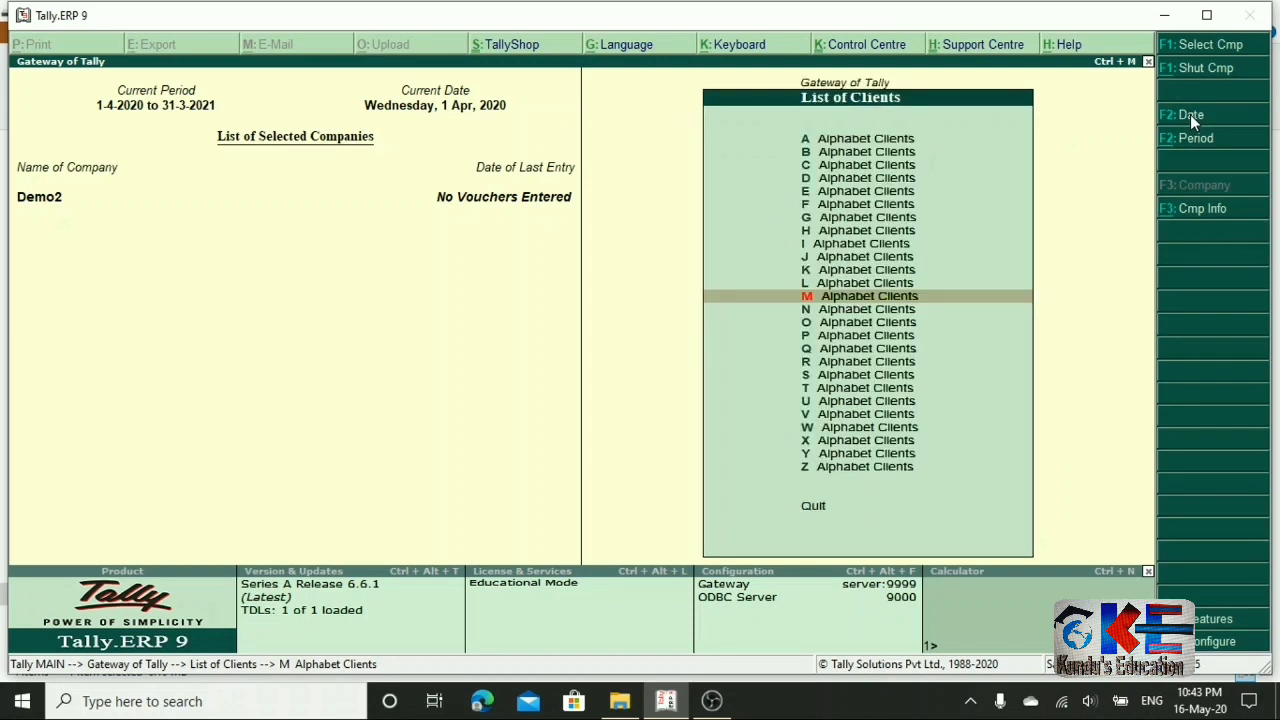
pyautogui.press('Escape')
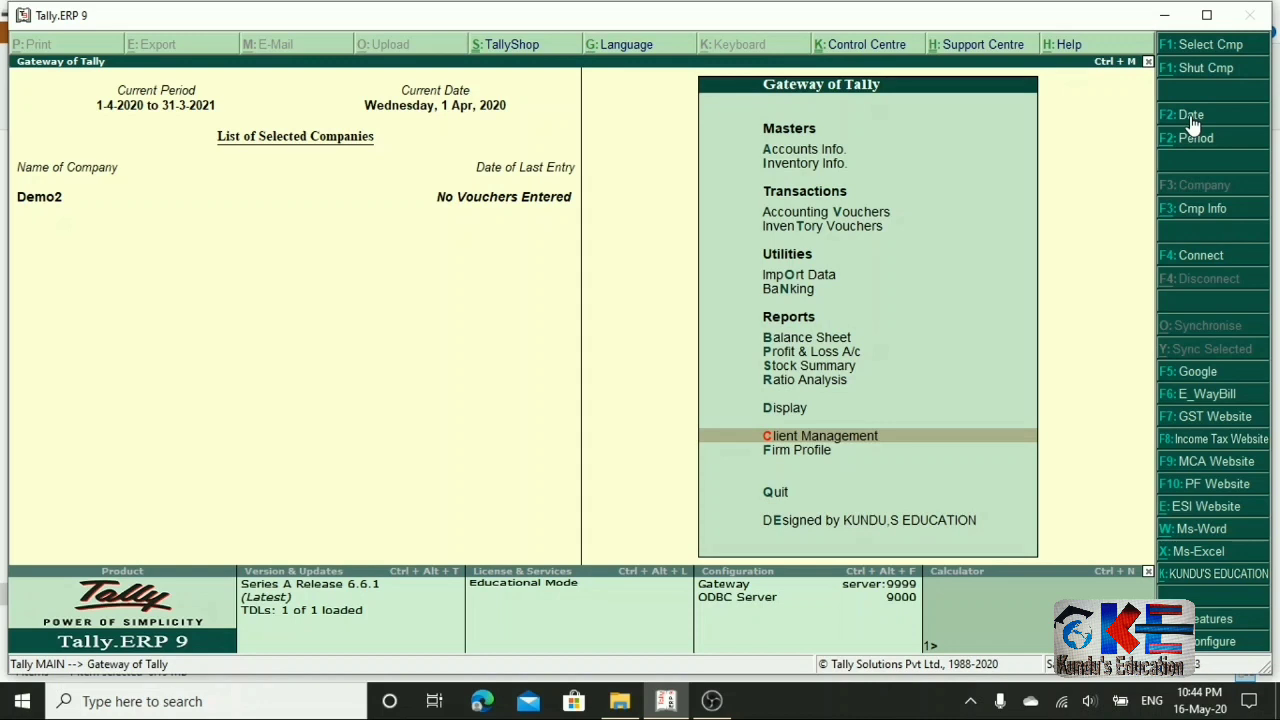
pyautogui.press('Down')
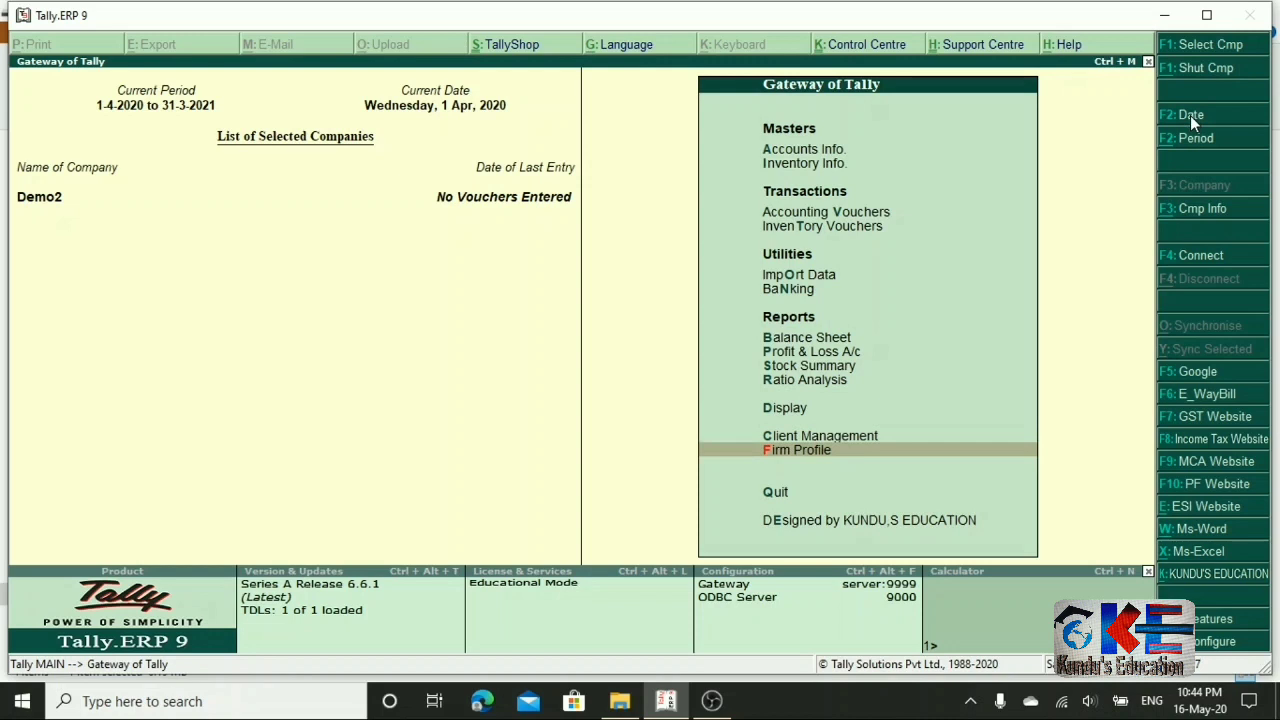
pyautogui.press('Return')
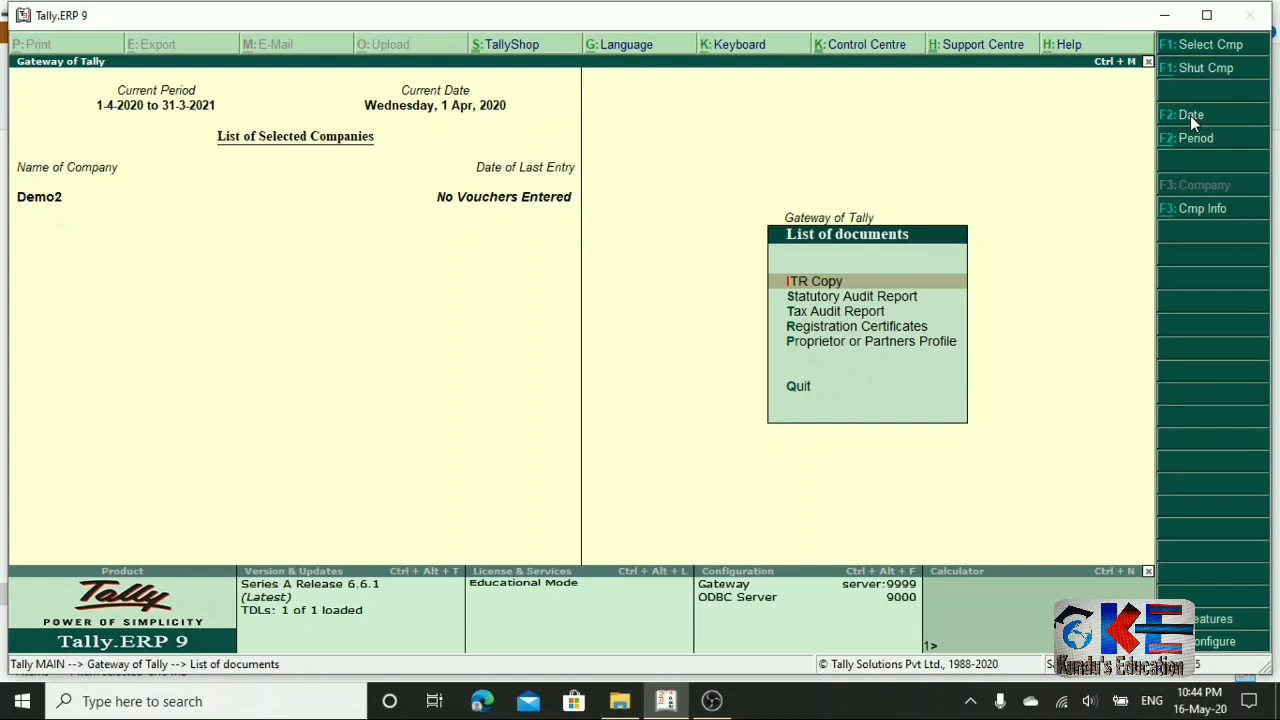
pyautogui.press('Return')
pyautogui.press('Escape')
pyautogui.press('Down')
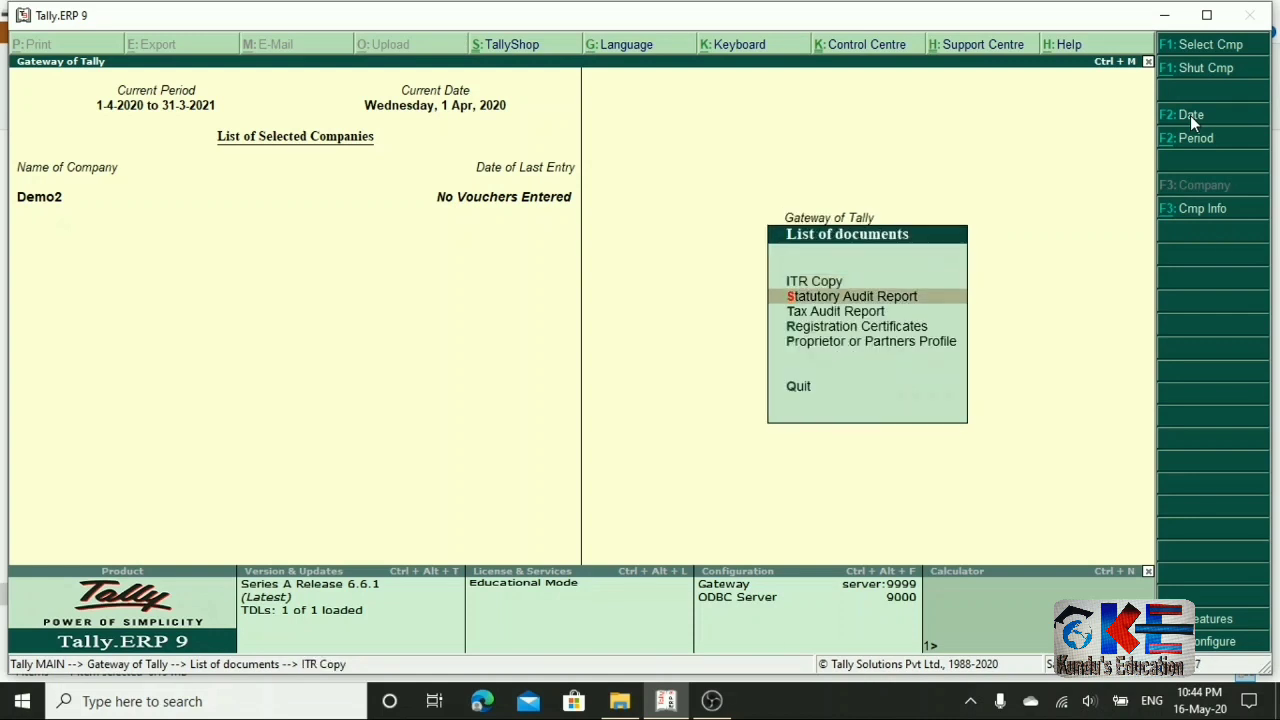
pyautogui.press('Return')
pyautogui.press('Escape')
pyautogui.press('Down')
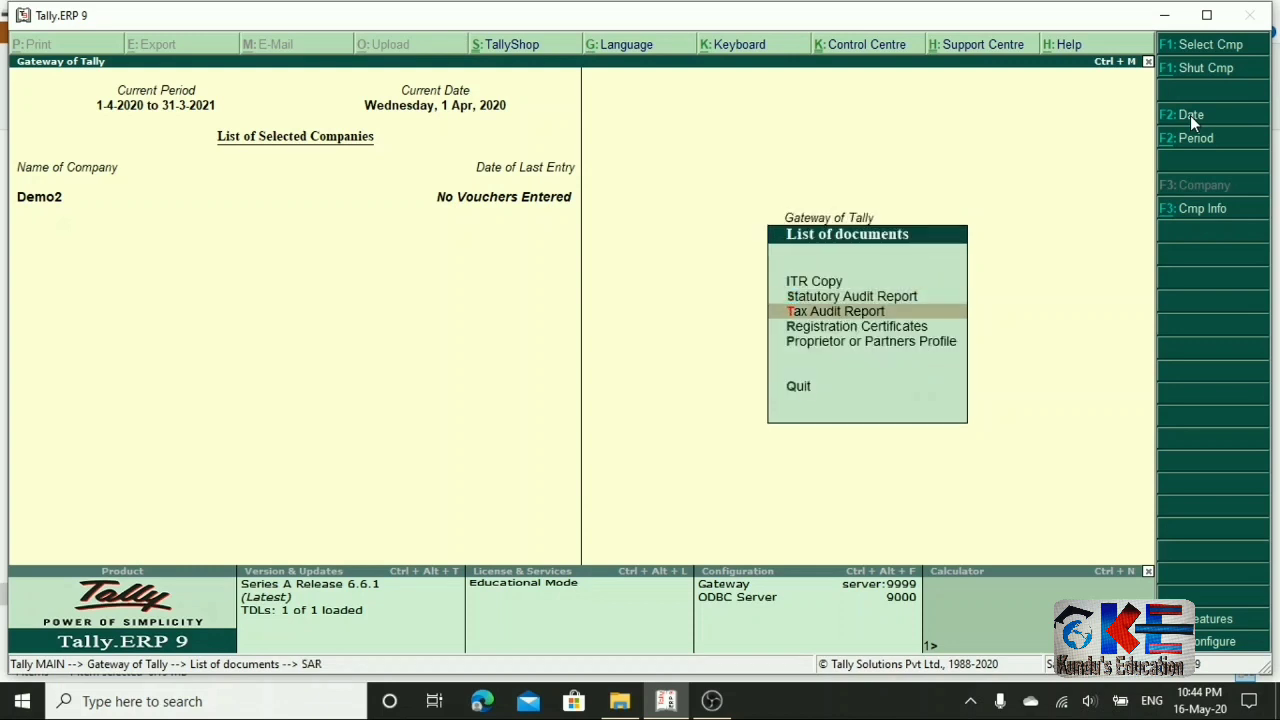
pyautogui.press('Return')
pyautogui.press('Escape')
pyautogui.press('Down')
pyautogui.press('Return')
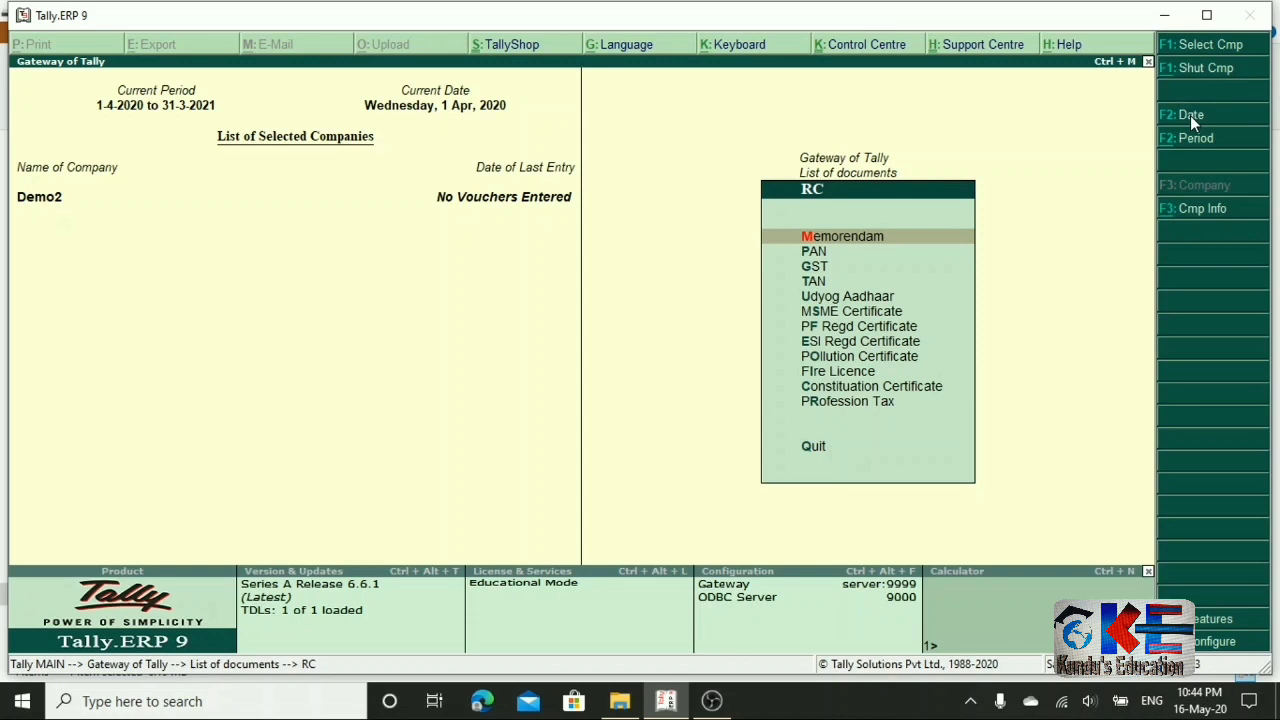
pyautogui.press('Down')
pyautogui.press('Down')
pyautogui.press('Down')
pyautogui.press('Down')
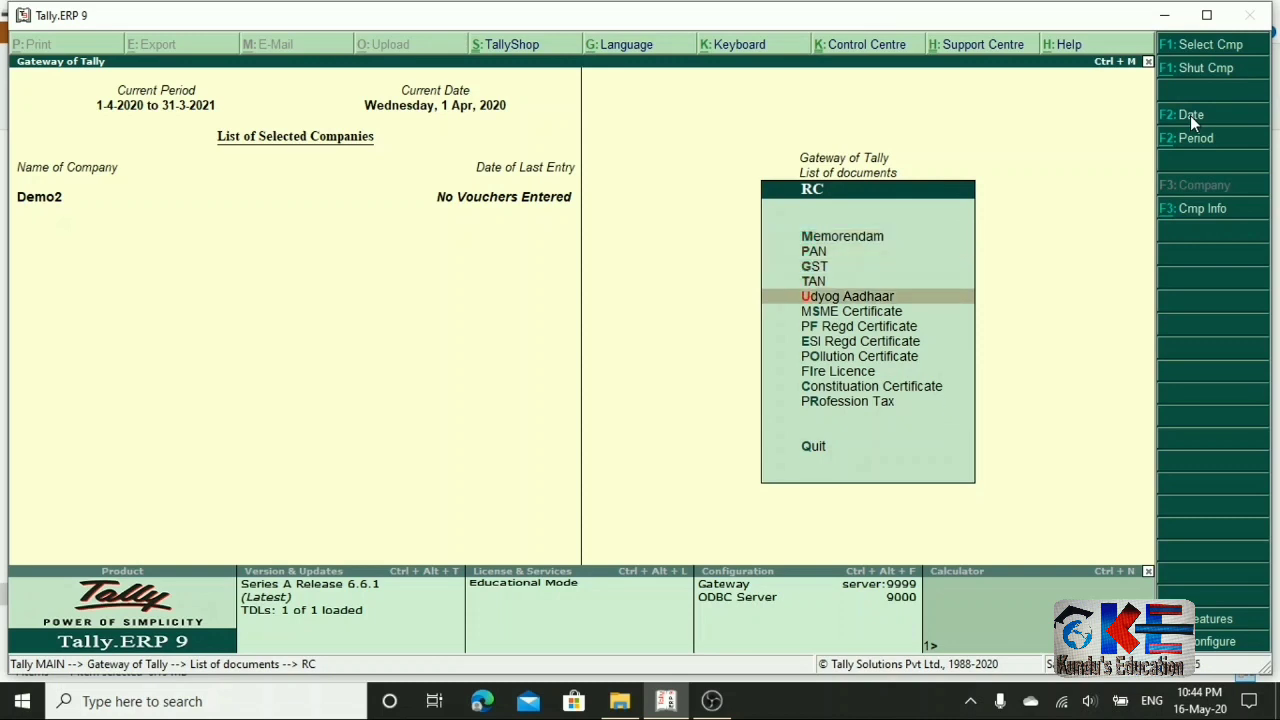
pyautogui.press('Down')
pyautogui.press('Down')
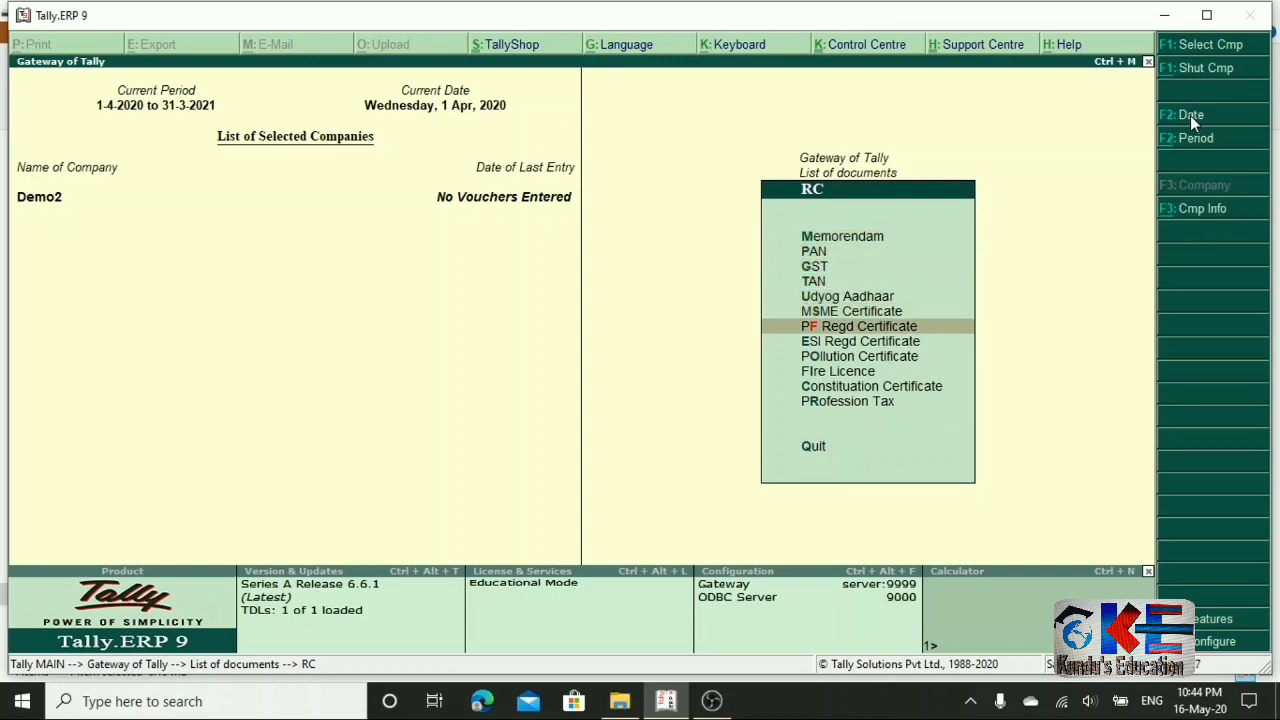
pyautogui.press('Down')
pyautogui.press('Down')
pyautogui.press('Down')
pyautogui.press('Down')
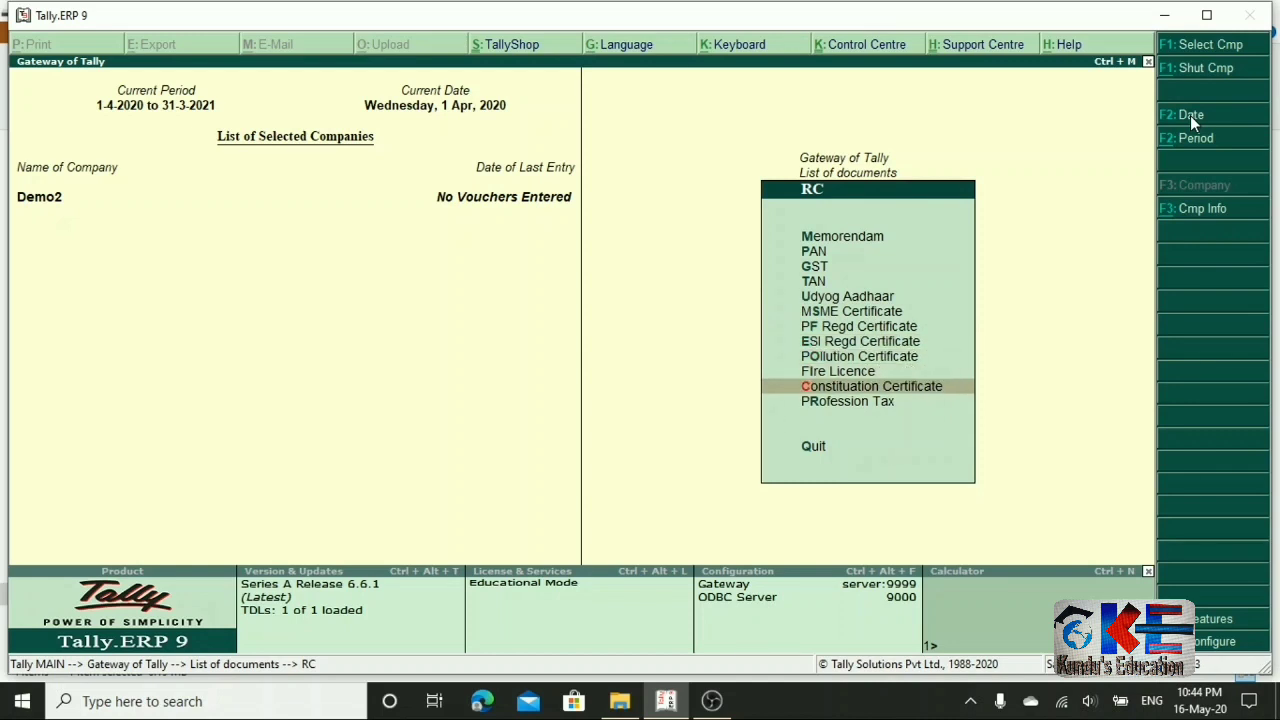
pyautogui.press('Down')
pyautogui.press('Down')
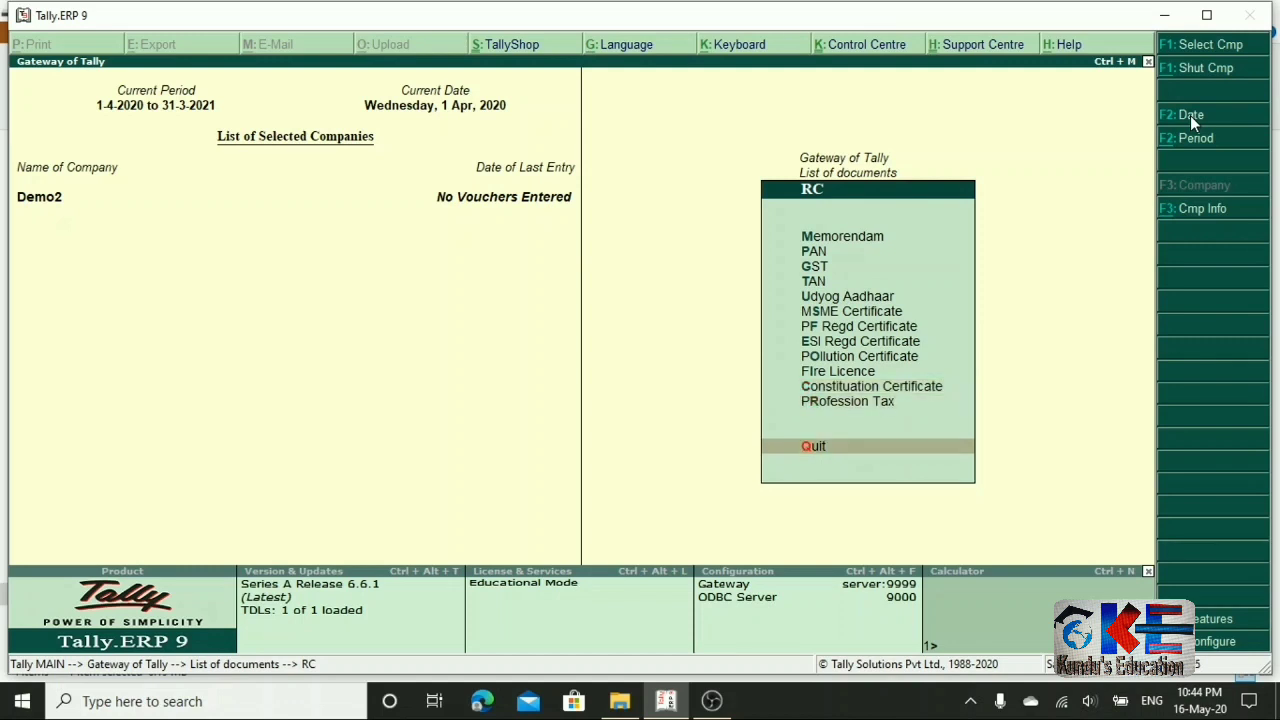
pyautogui.press('Return')
pyautogui.press('Down')
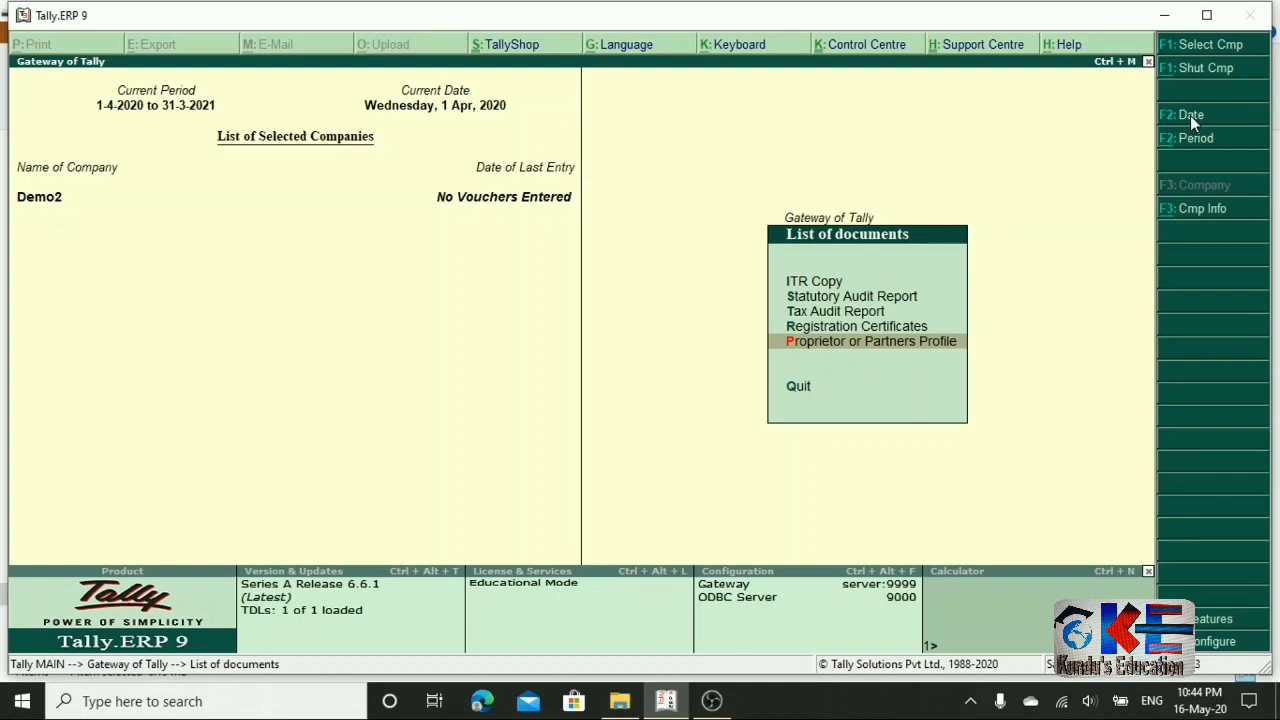
pyautogui.press('Return')
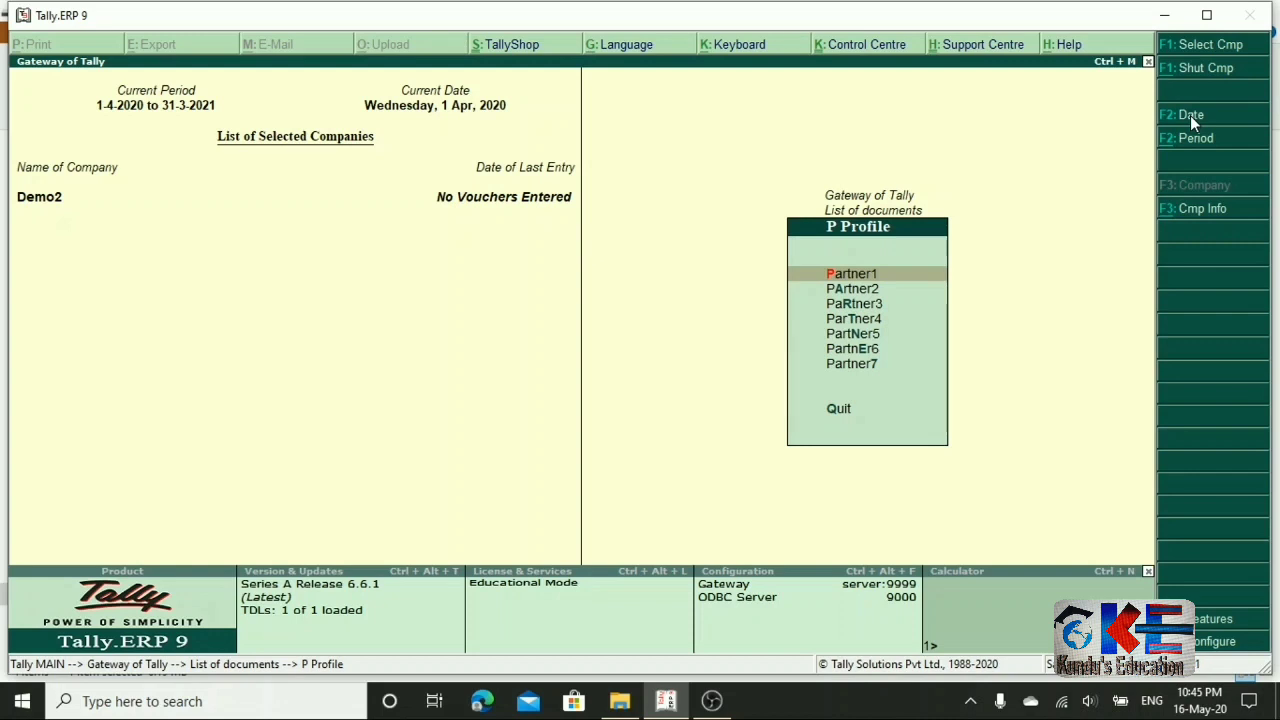
pyautogui.press('Return')
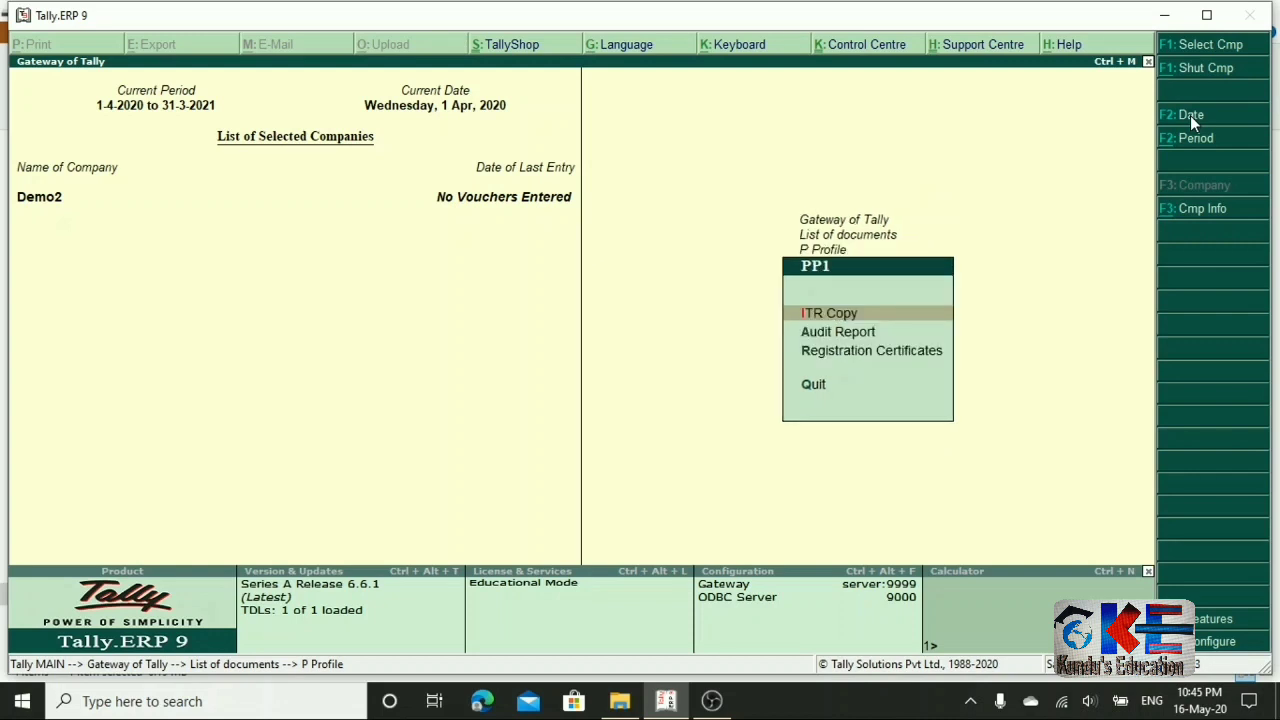
pyautogui.press('Return')
pyautogui.press('Escape')
pyautogui.press('Down')
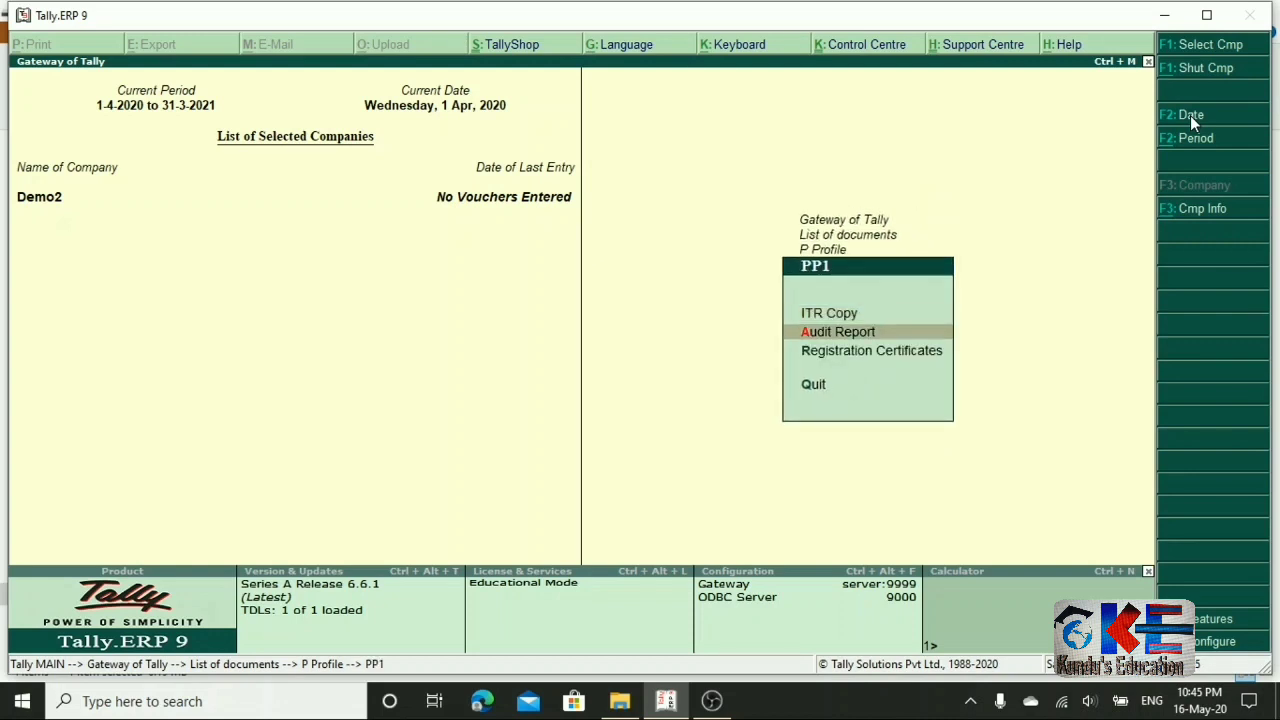
pyautogui.press('Return')
pyautogui.press('Escape')
pyautogui.press('Down')
pyautogui.press('Return')
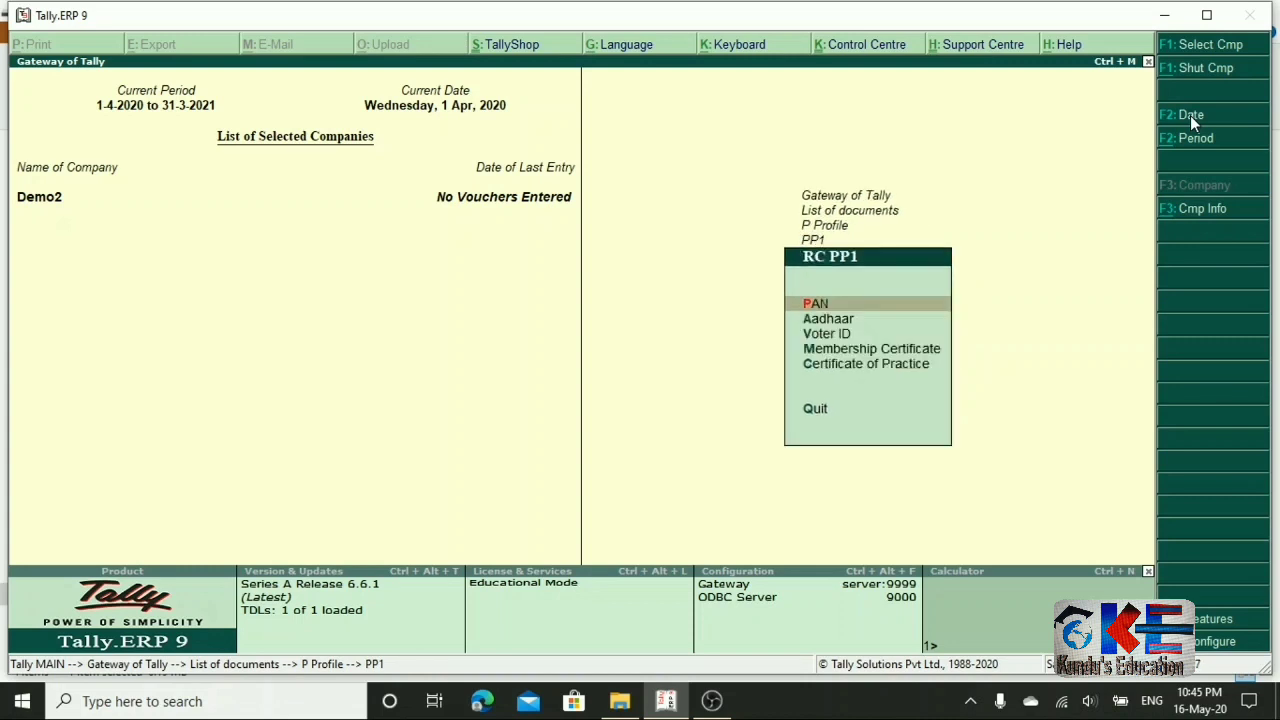
pyautogui.press('Down')
pyautogui.press('Down')
pyautogui.press('Down')
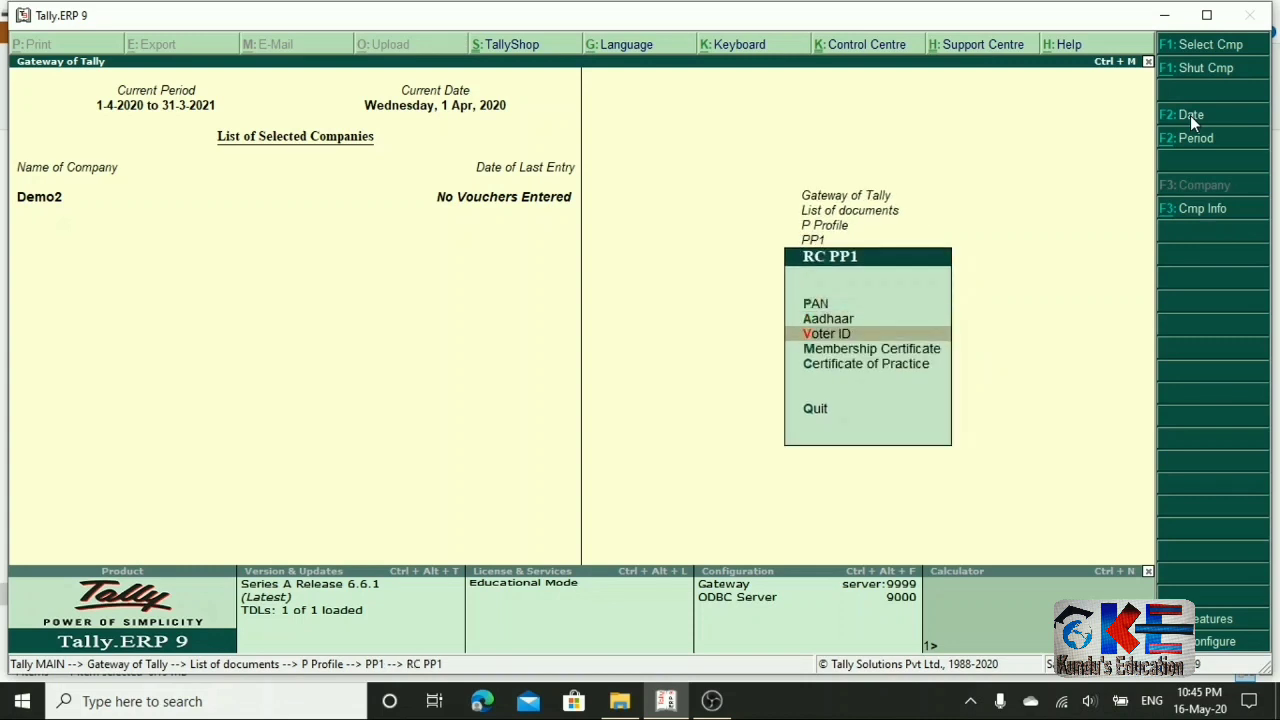
pyautogui.press('Down')
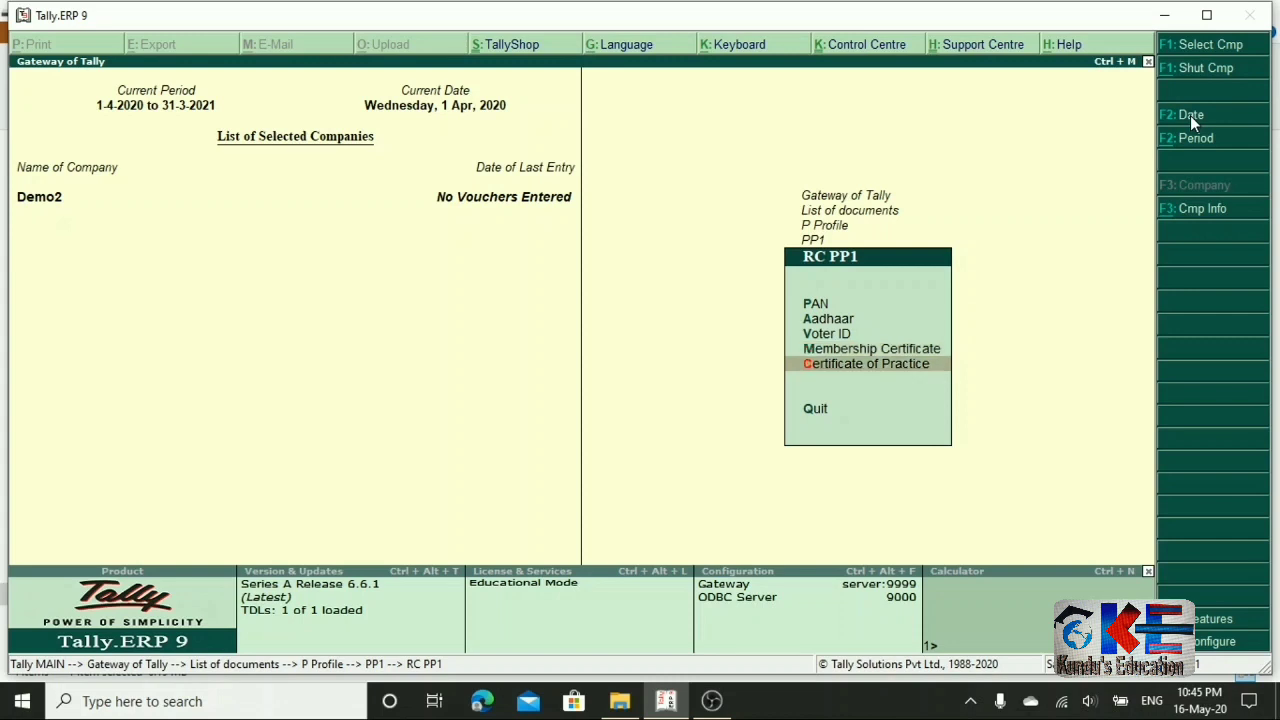
pyautogui.press('Down')
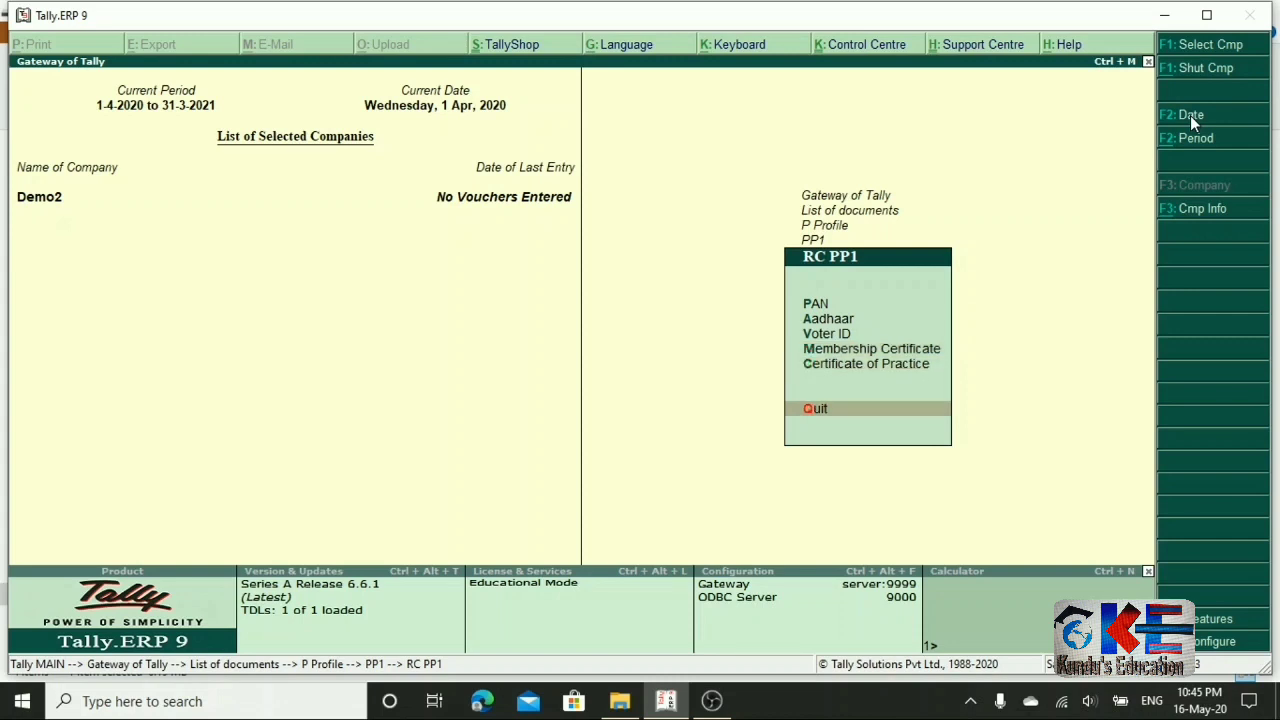
pyautogui.press('Return')
pyautogui.press('Escape')
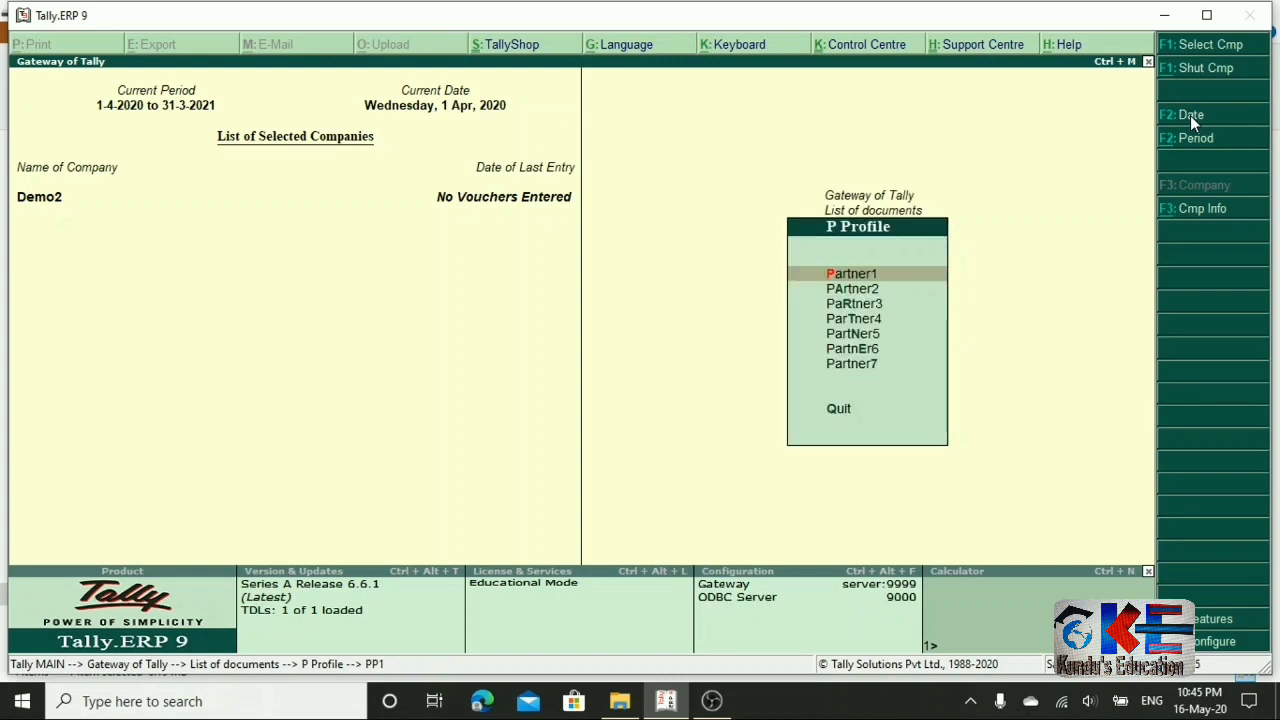
pyautogui.press('Up')
pyautogui.press('Return')
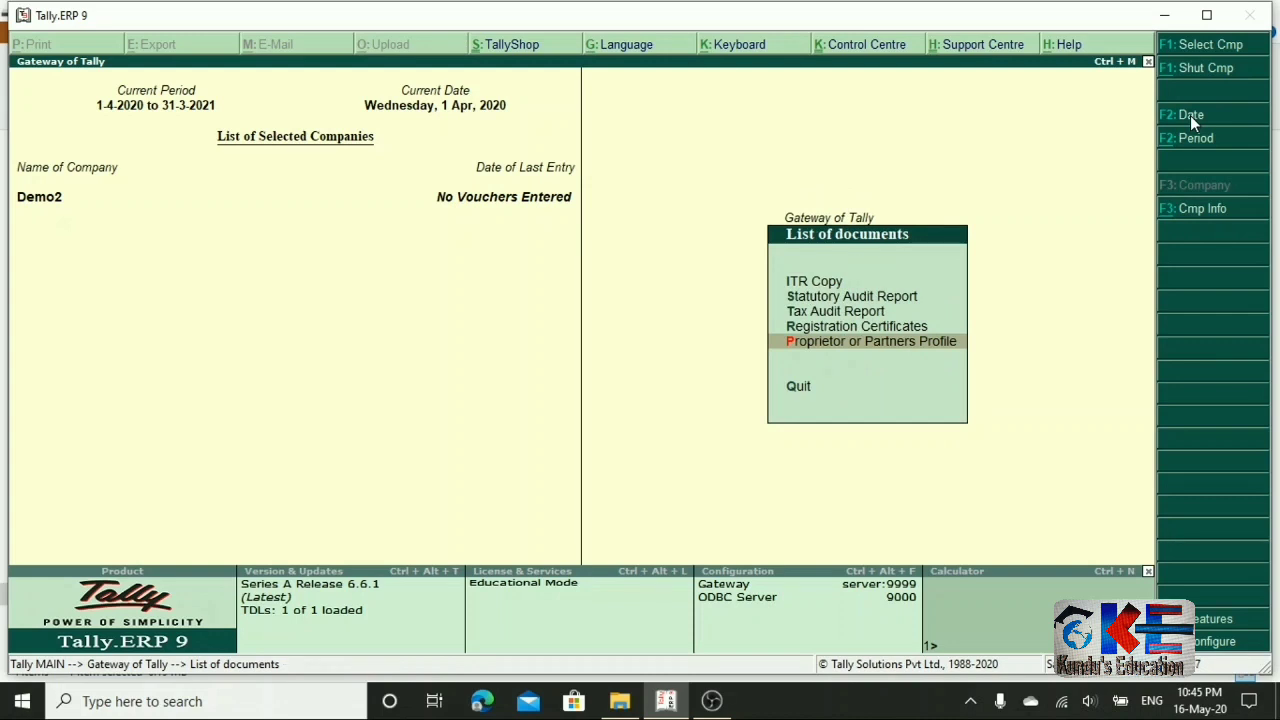
pyautogui.press('Escape')
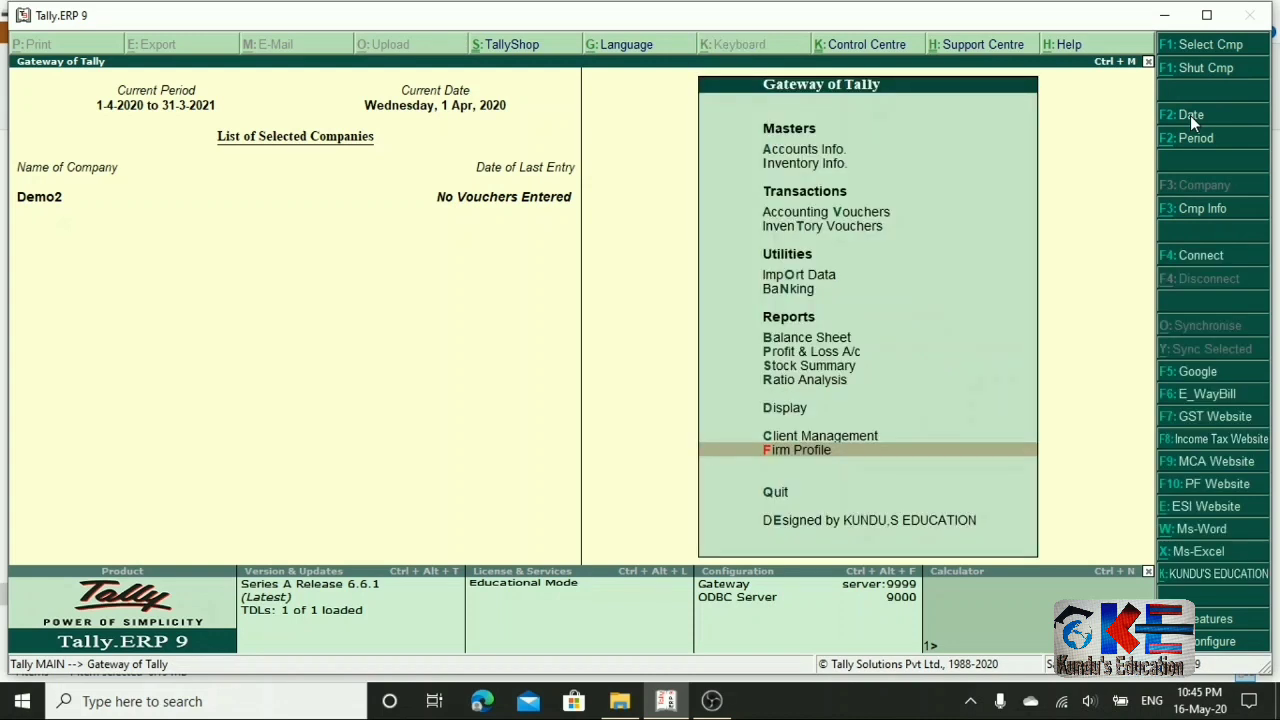
pyautogui.click(615, 703)
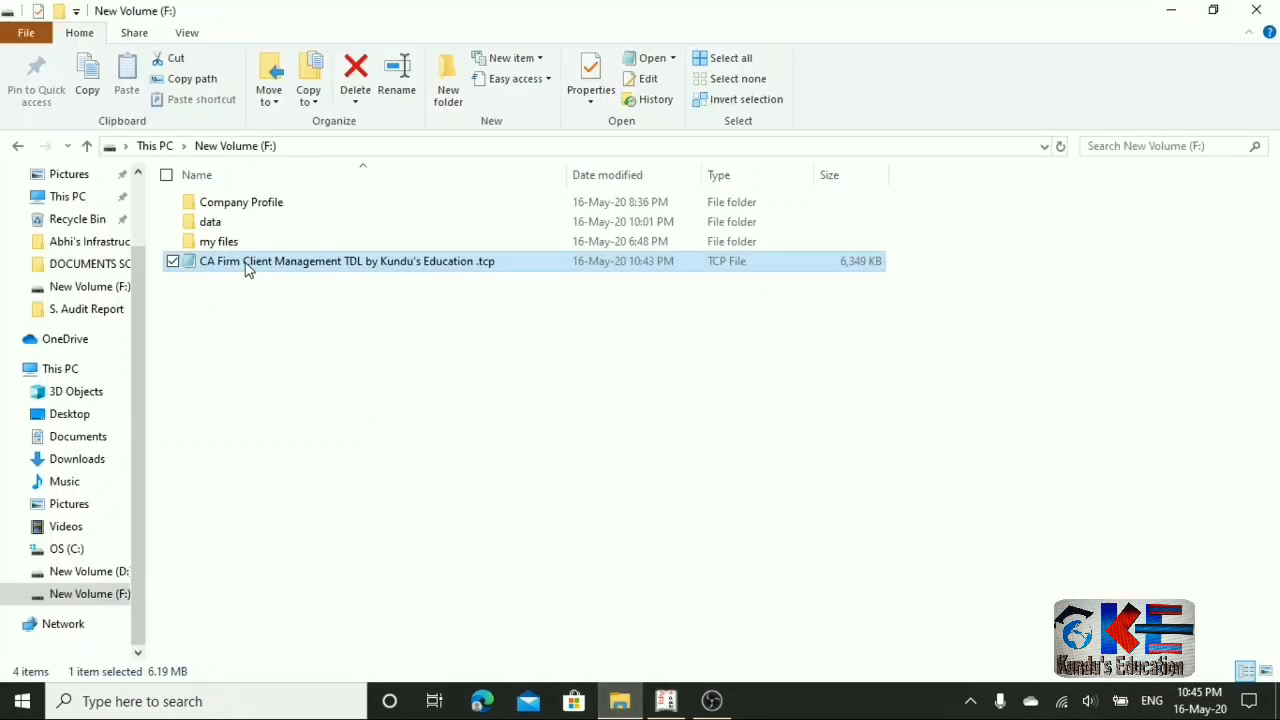
# Open the CA Firm Client Management TDL and find the 'firm profile' menu entry
pyautogui.doubleClick(248, 264)
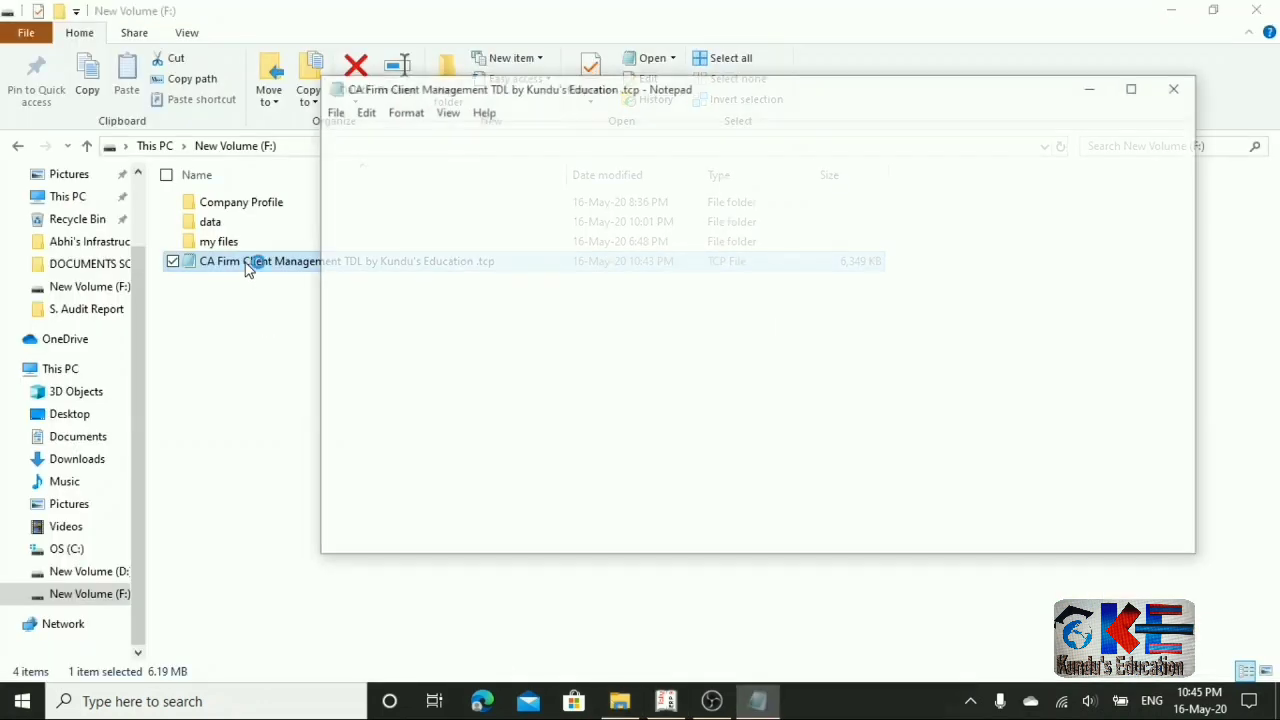
pyautogui.click(364, 110)
pyautogui.click(388, 270)
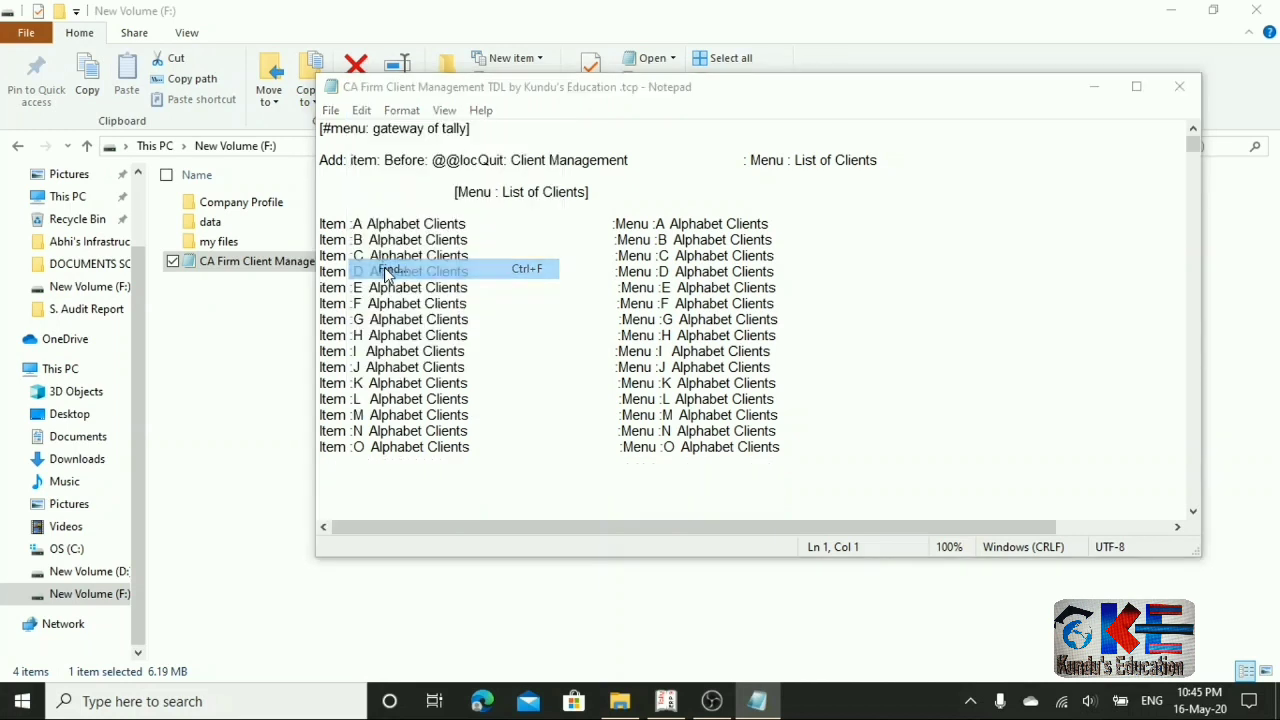
pyautogui.write('firm profile')
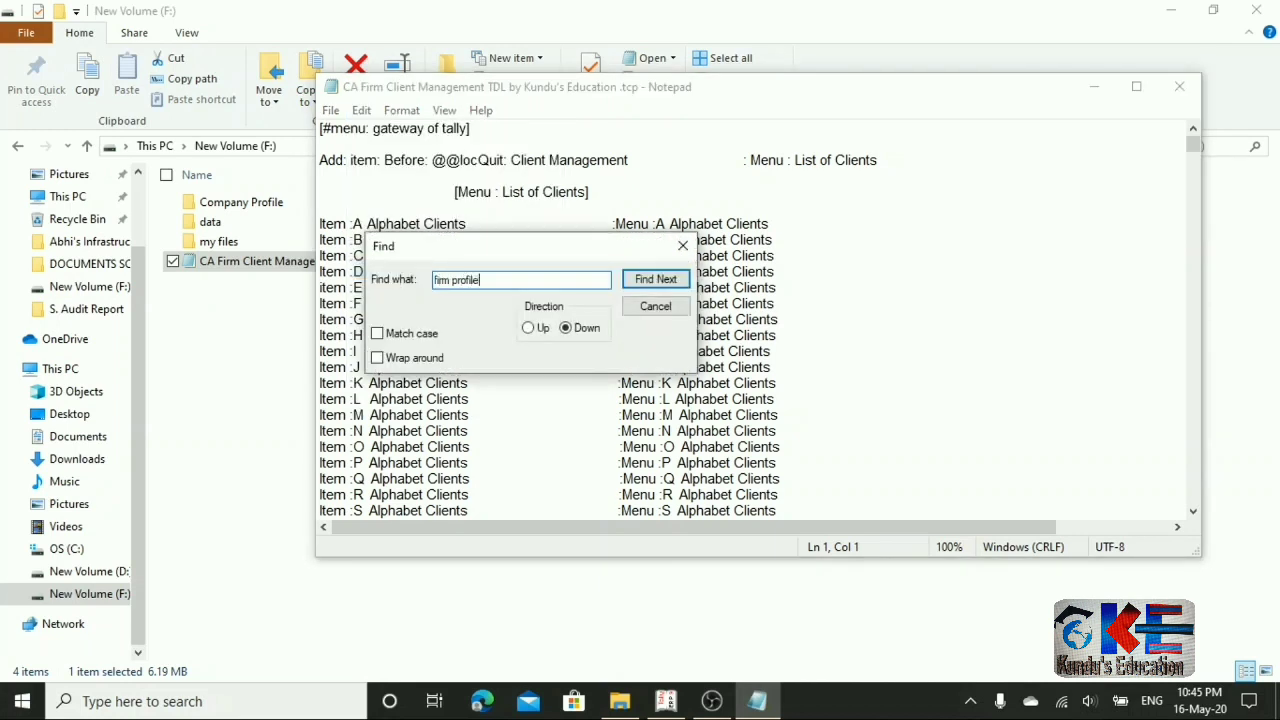
pyautogui.click(656, 283)
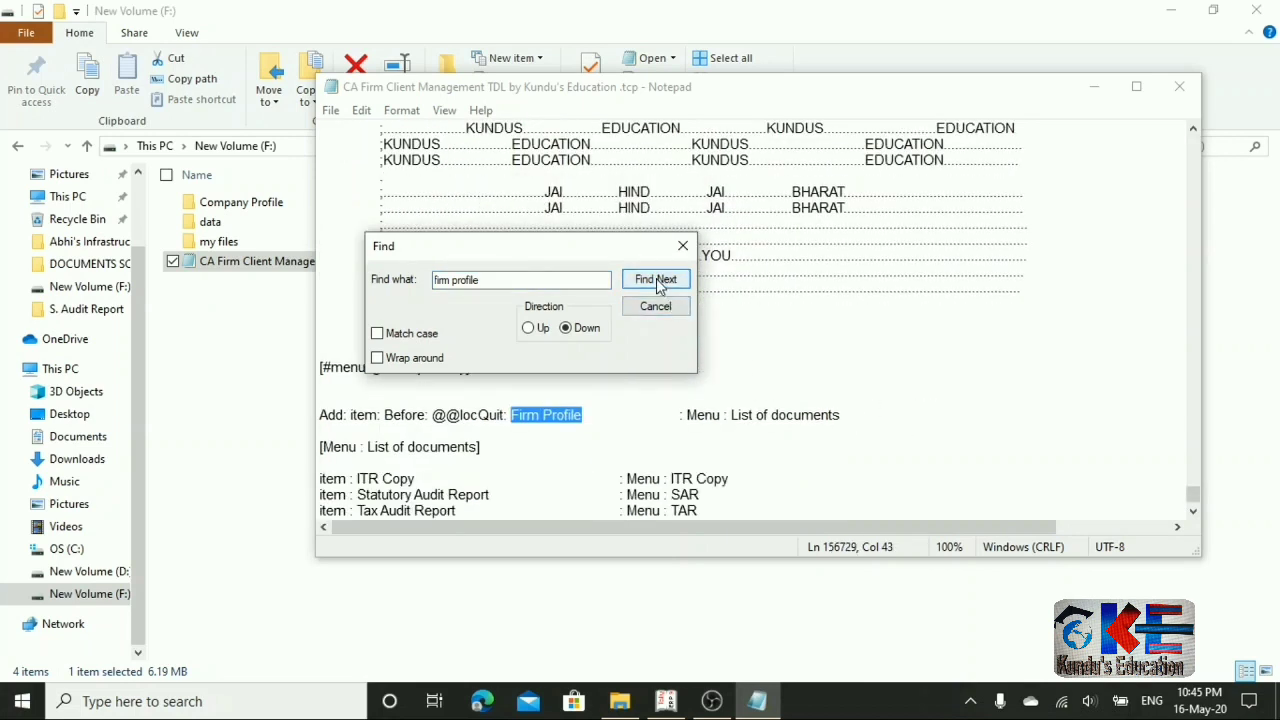
# Move the Find dialog aside and scroll through the document sub-menus down to P Profile
pyautogui.scroll(-2, 802, 405)
pyautogui.scroll(2, 726, 429)
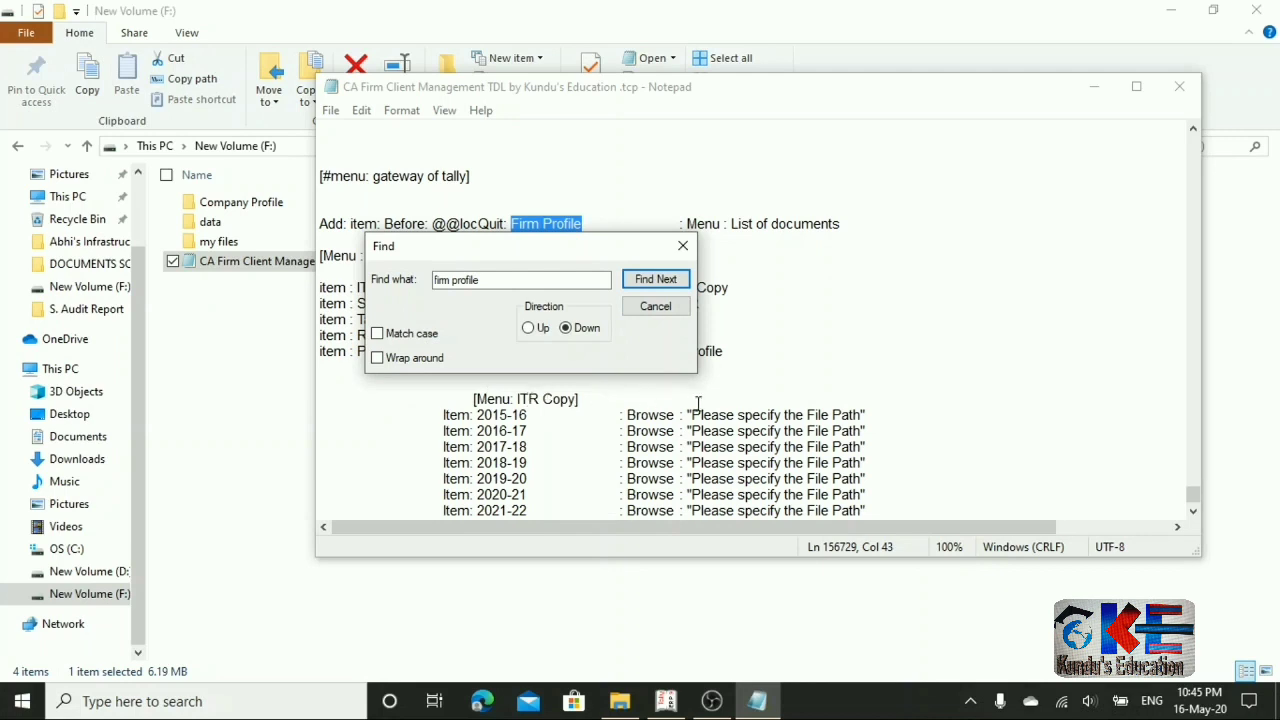
pyautogui.moveTo(569, 246); pyautogui.dragTo(750, 156)
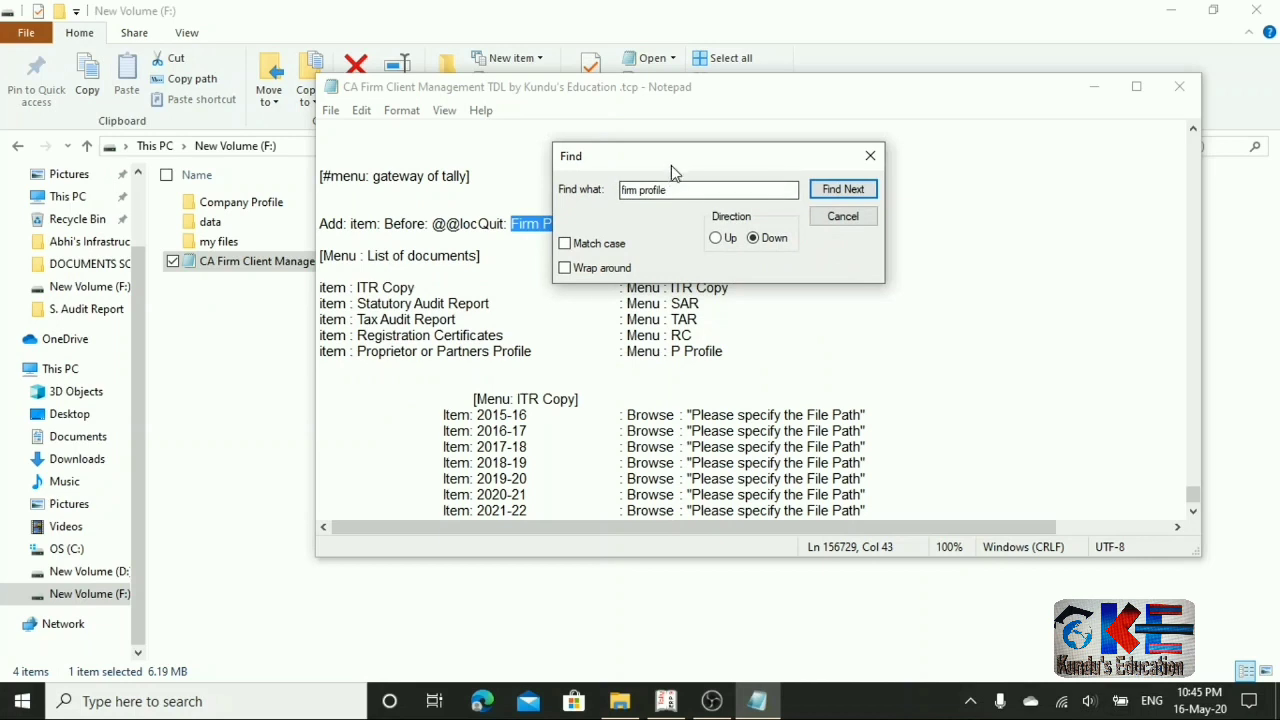
pyautogui.moveTo(671, 165); pyautogui.dragTo(786, 143)
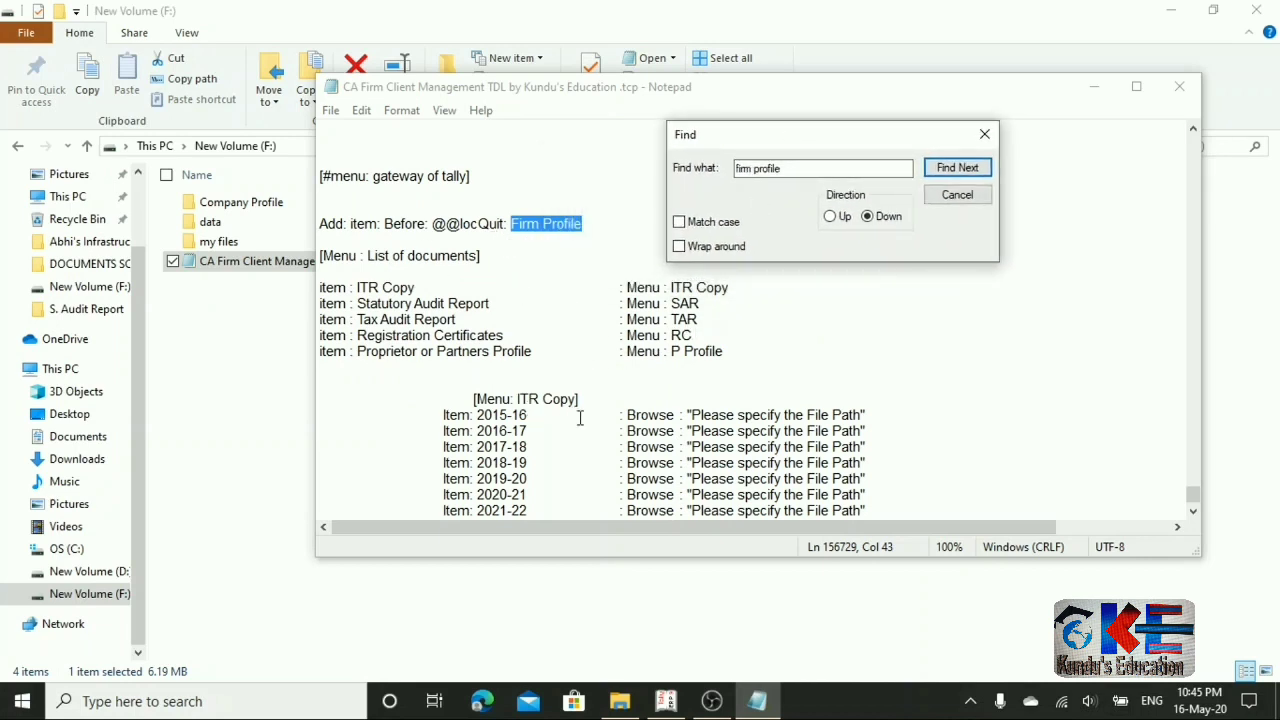
pyautogui.scroll(-4, 835, 424)
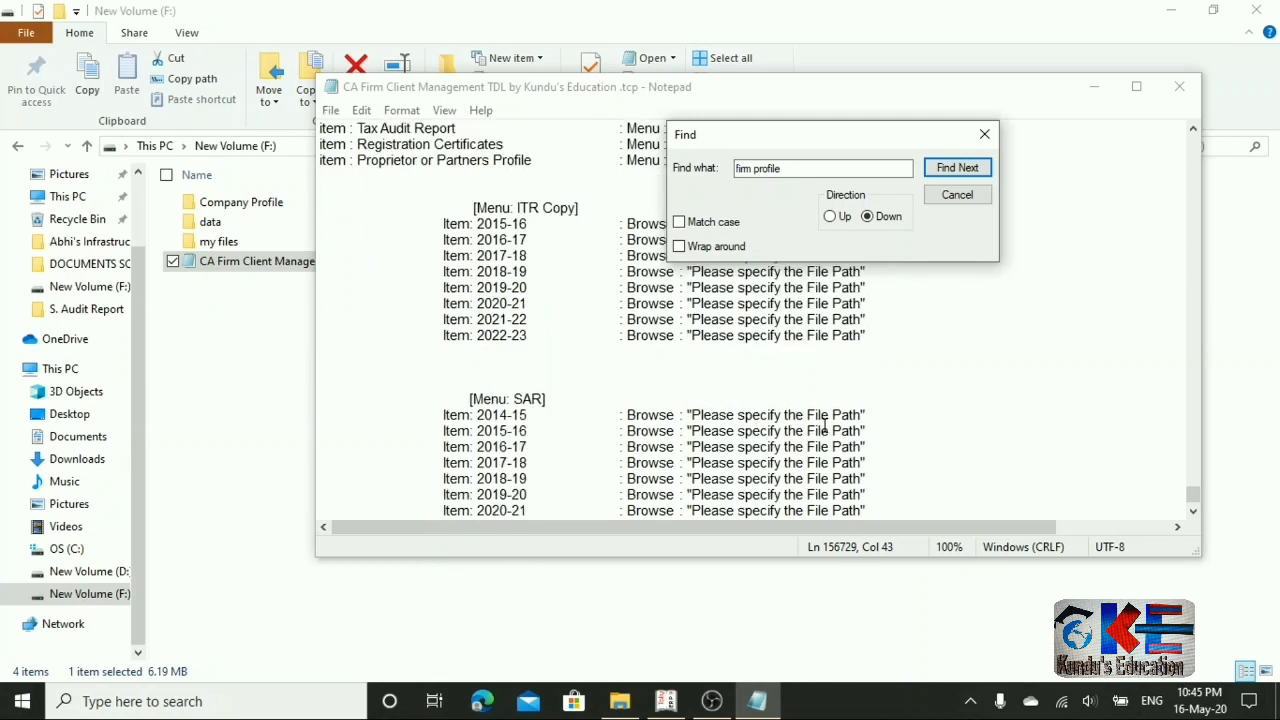
pyautogui.scroll(-8, 700, 420)
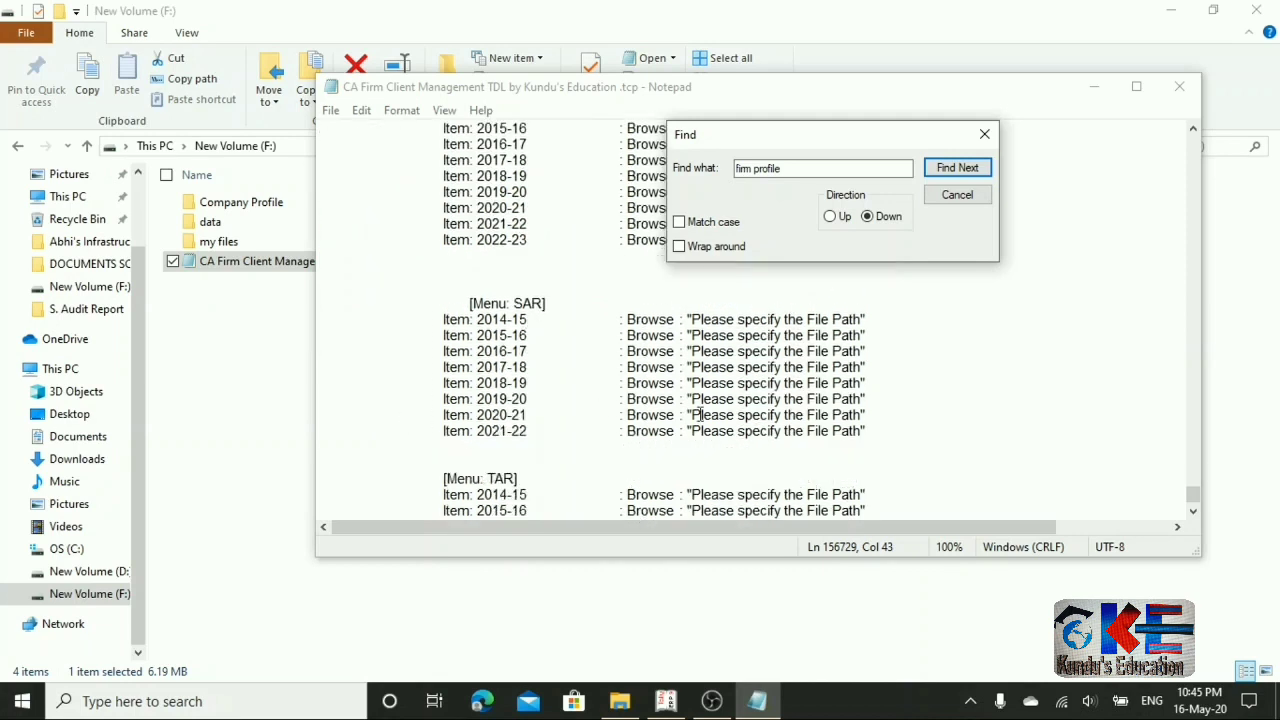
pyautogui.scroll(-6, 723, 380)
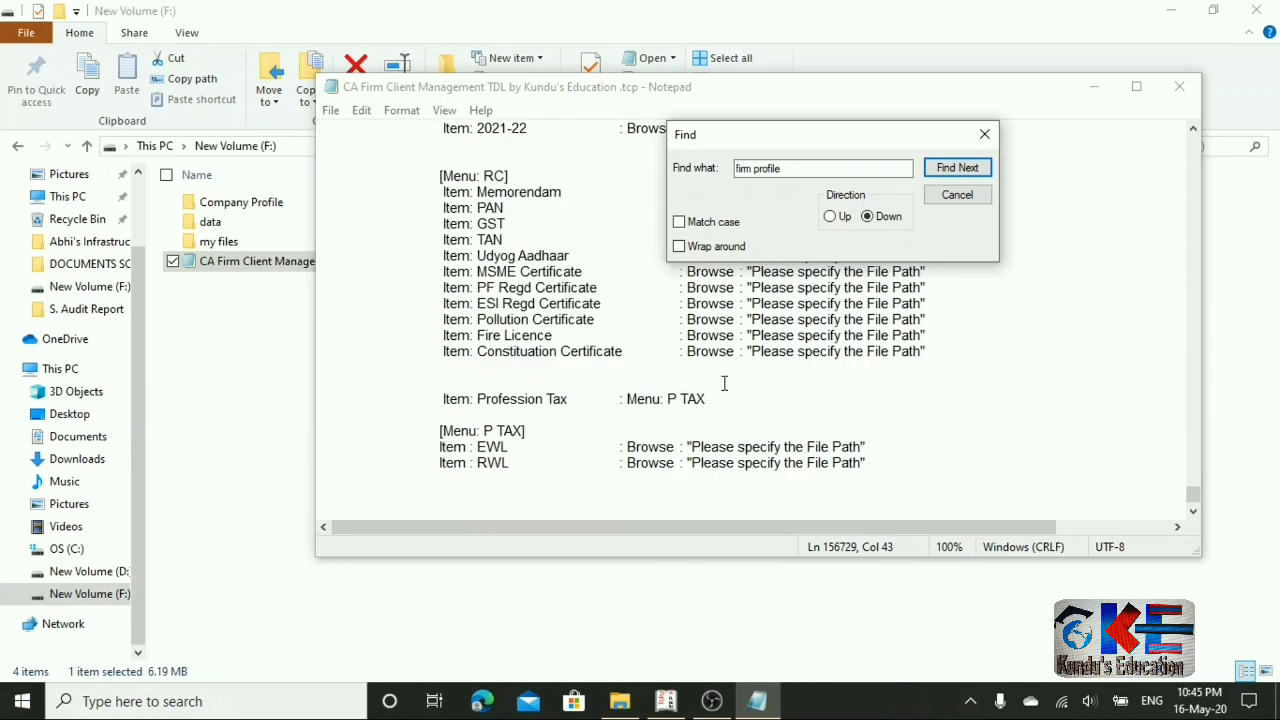
pyautogui.scroll(3, 640, 330)
pyautogui.scroll(1, 770, 330)
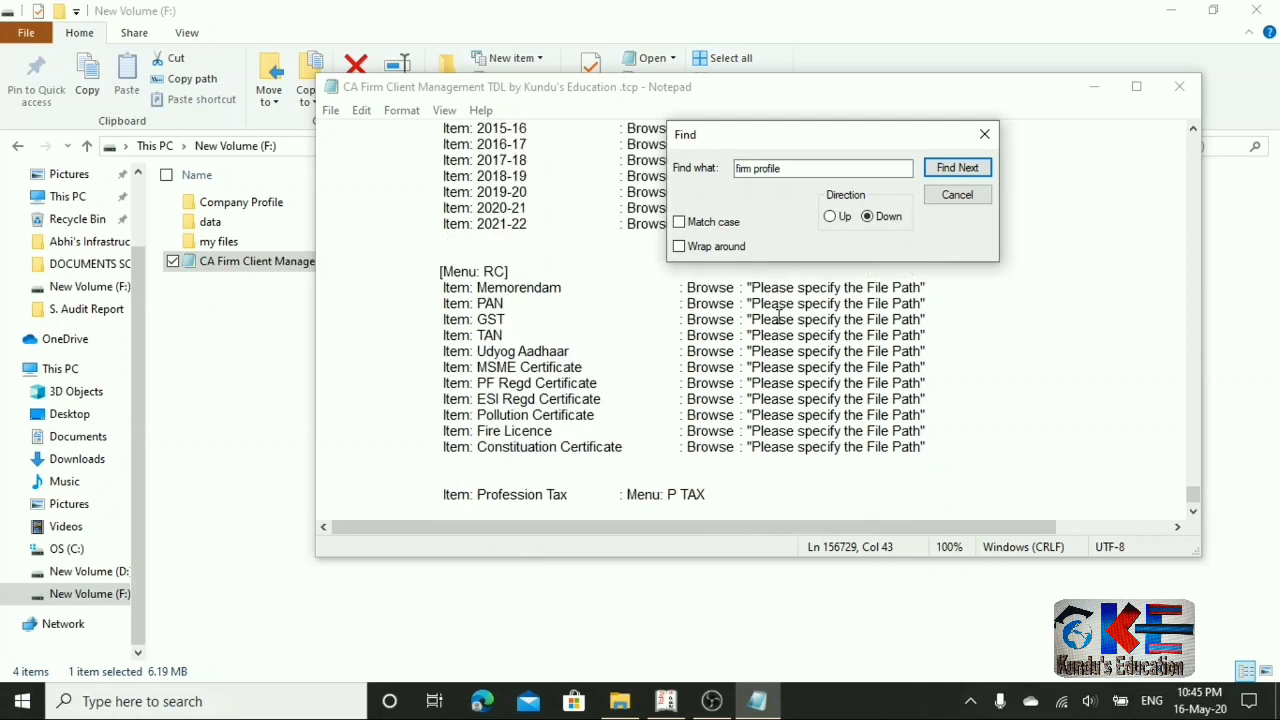
pyautogui.scroll(-2, 725, 465)
pyautogui.scroll(-4, 851, 425)
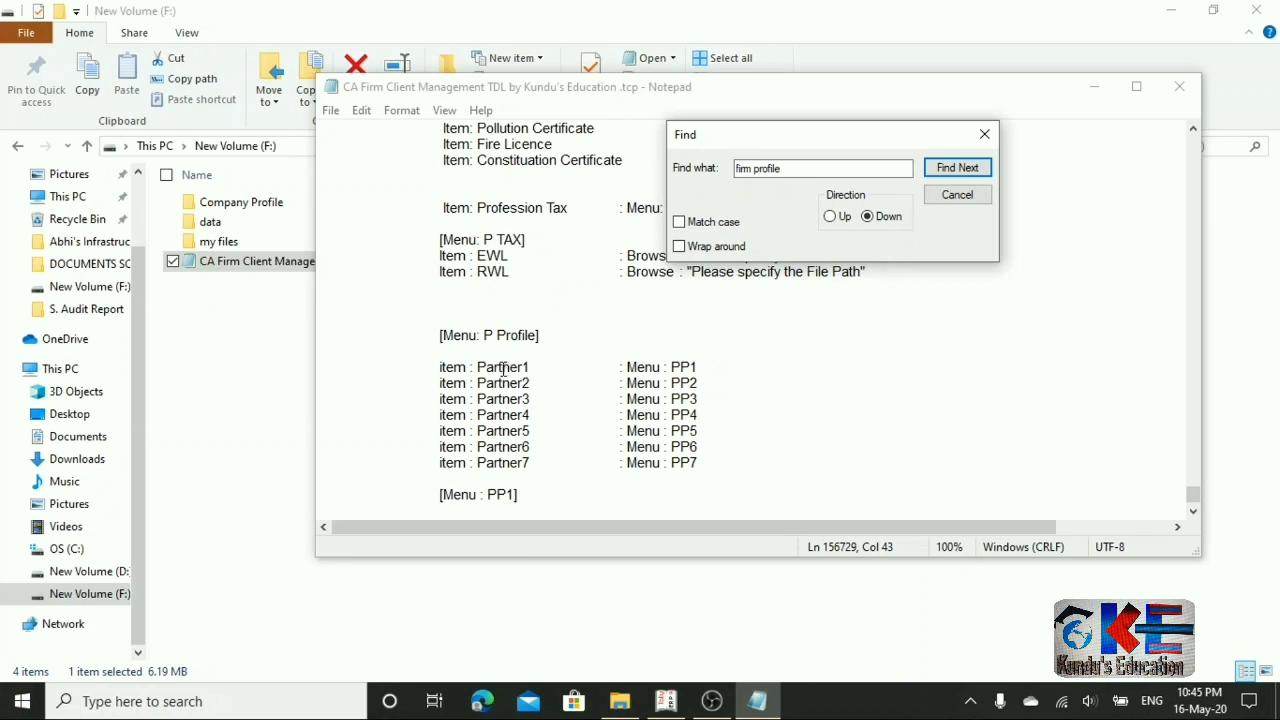
# Select Partner1, scroll through its PP1 sub-menus, then close Notepad and File Explorer
pyautogui.moveTo(478, 368); pyautogui.dragTo(530, 370)
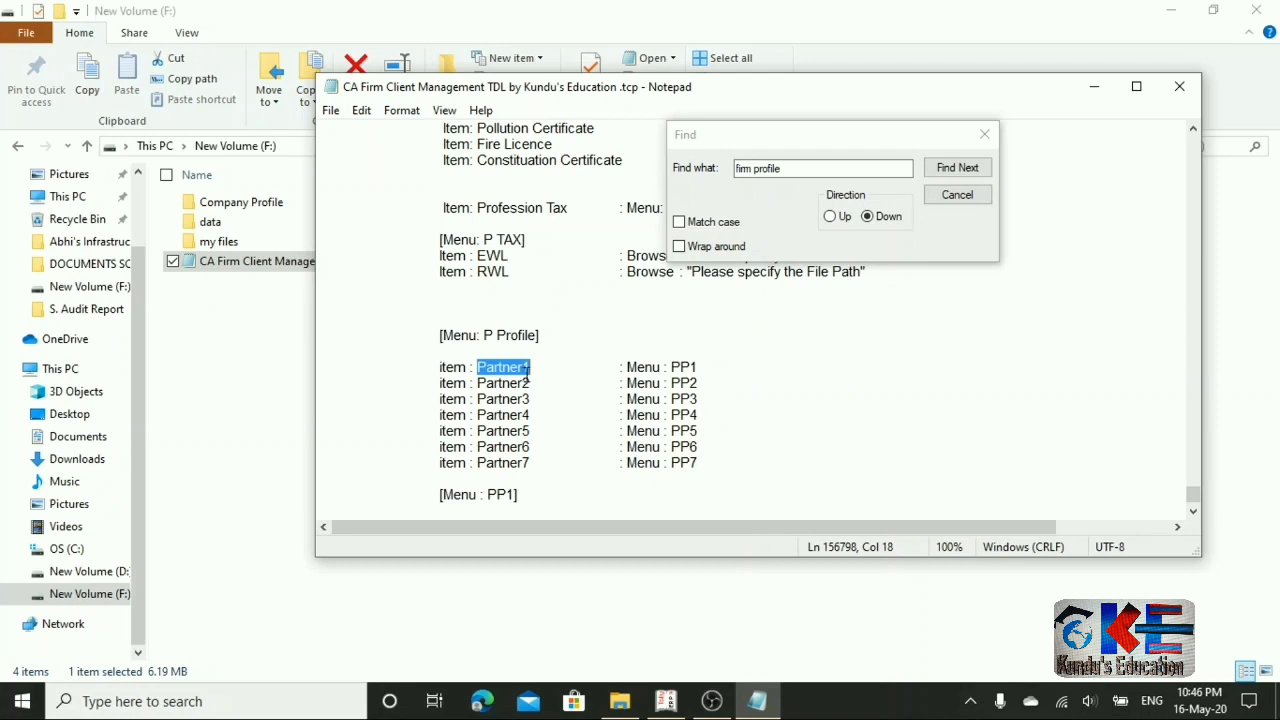
pyautogui.scroll(-2, 527, 372)
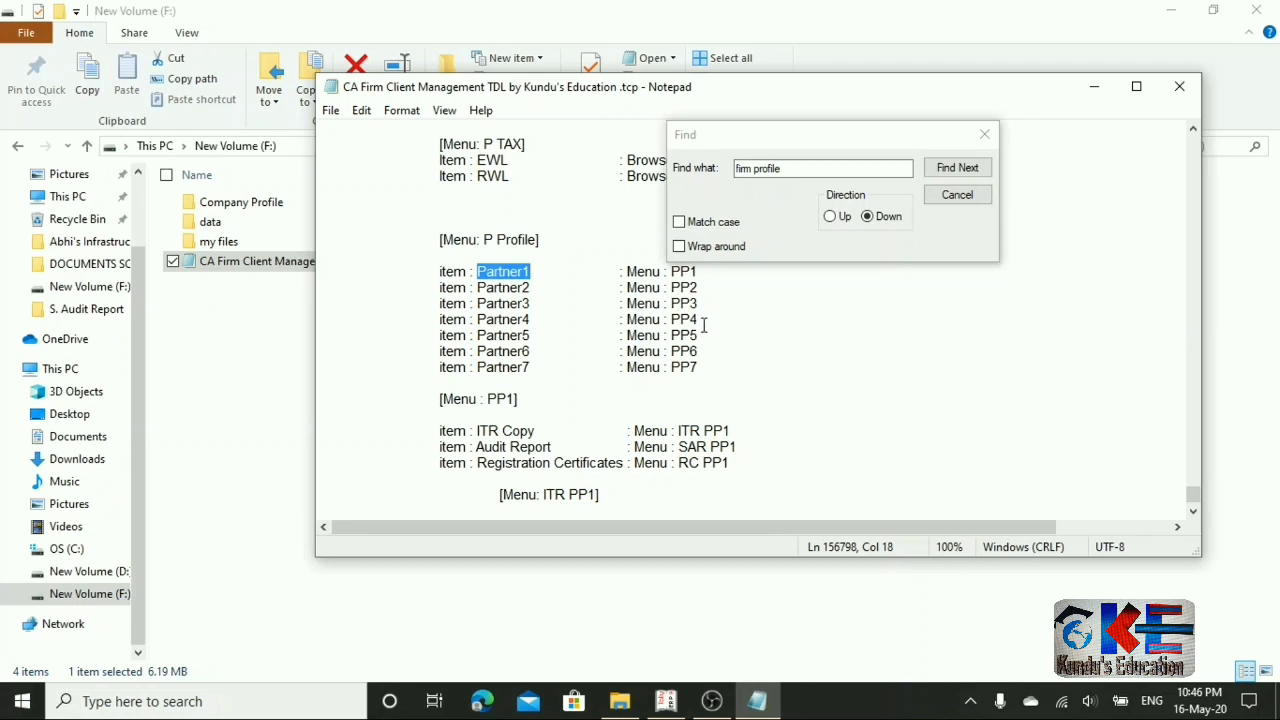
pyautogui.scroll(-1, 708, 335)
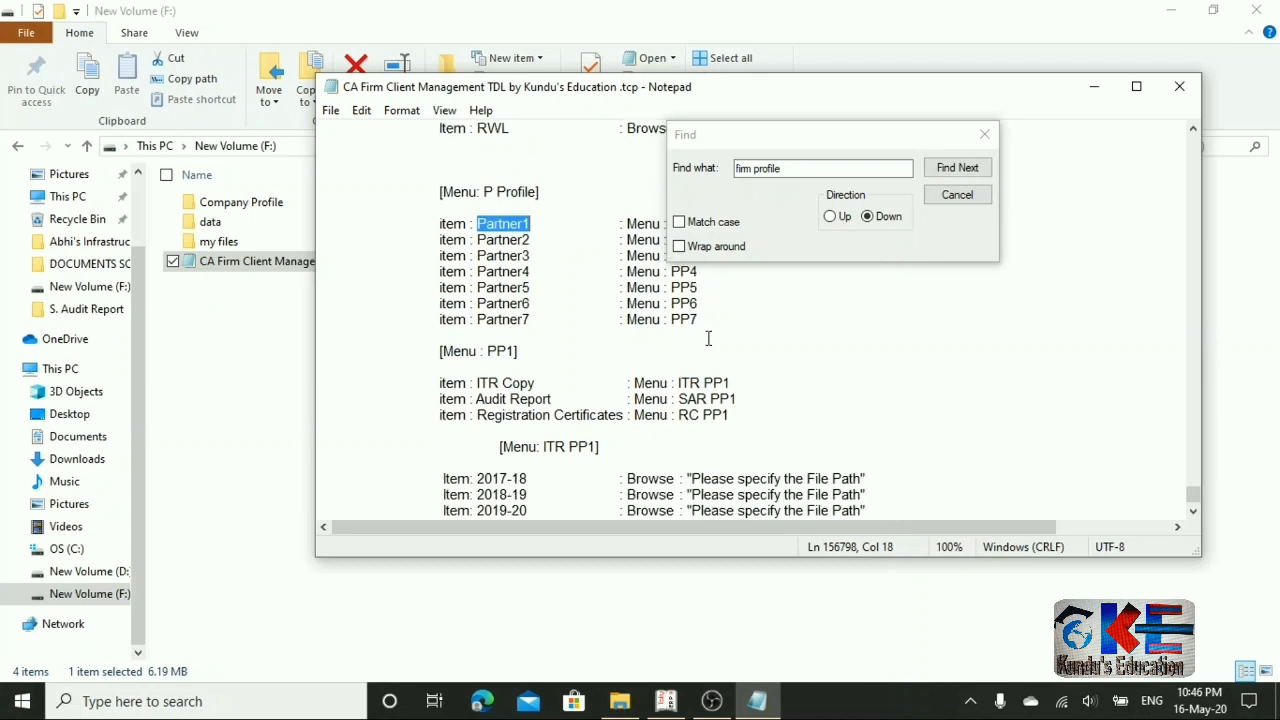
pyautogui.scroll(-1, 664, 336)
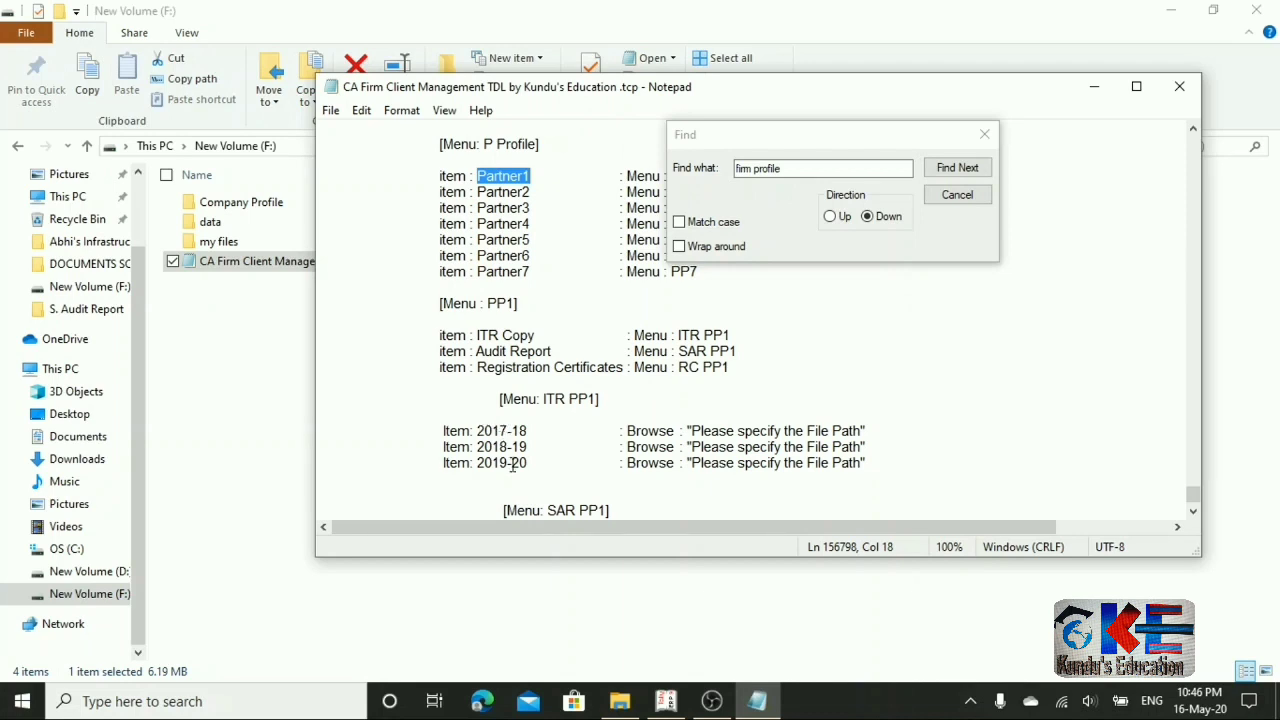
pyautogui.scroll(-3, 786, 436)
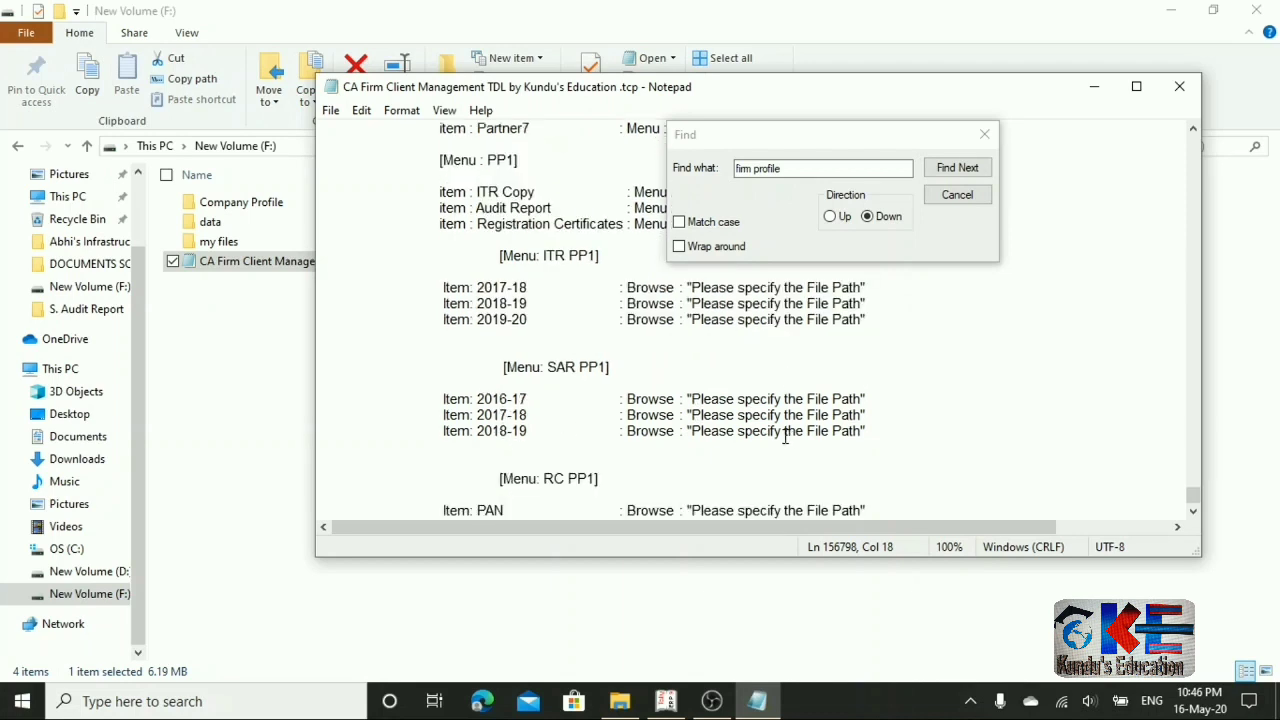
pyautogui.scroll(-3, 786, 436)
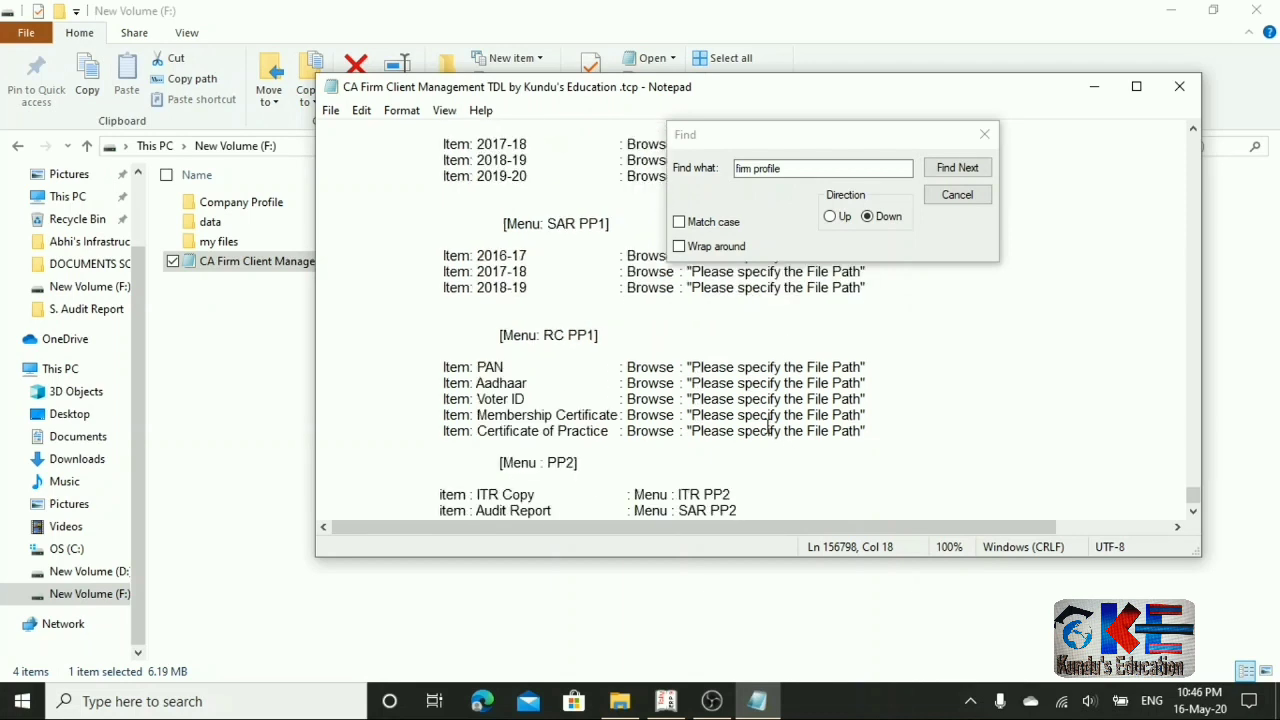
pyautogui.click(1180, 92)
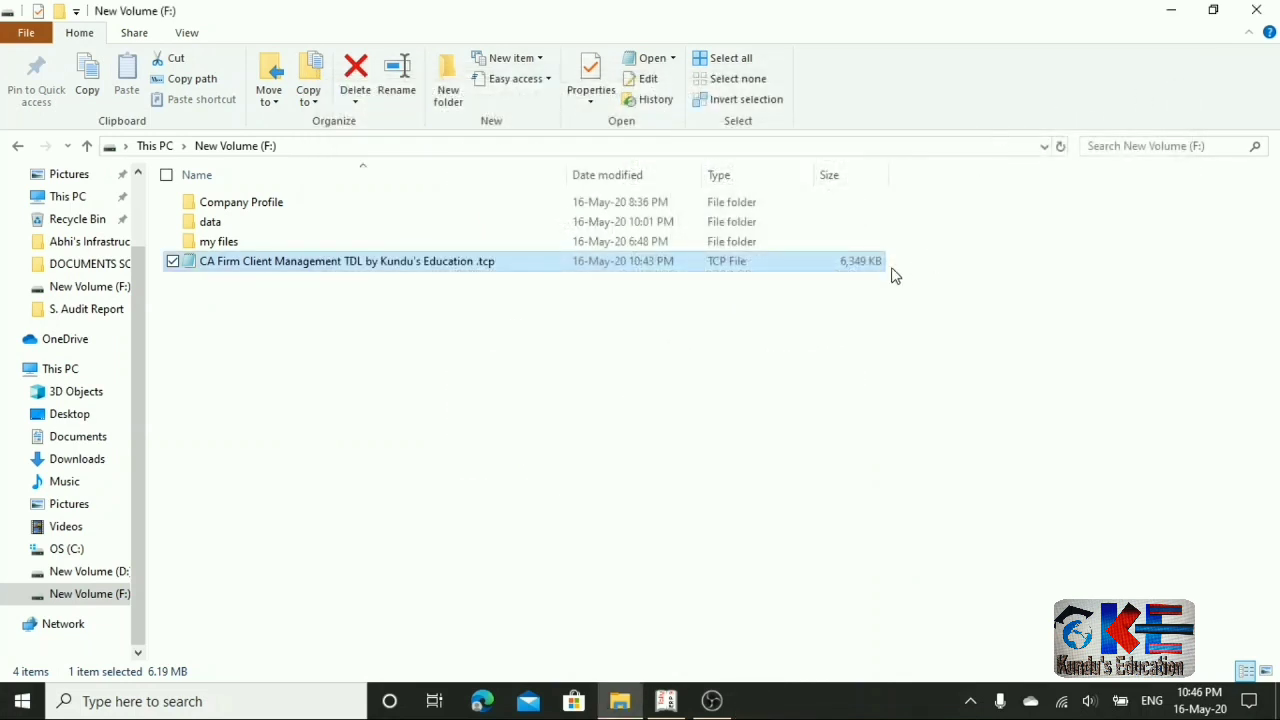
pyautogui.click(1253, 12)
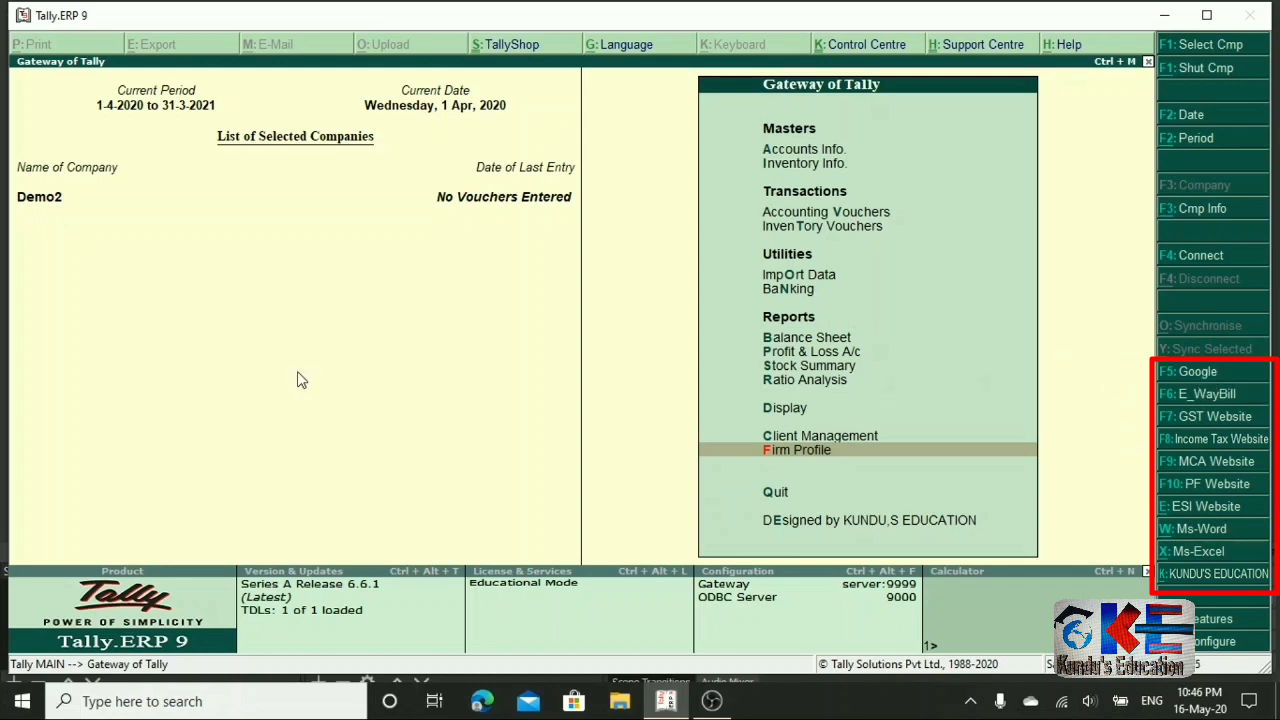
pyautogui.click(1196, 372)
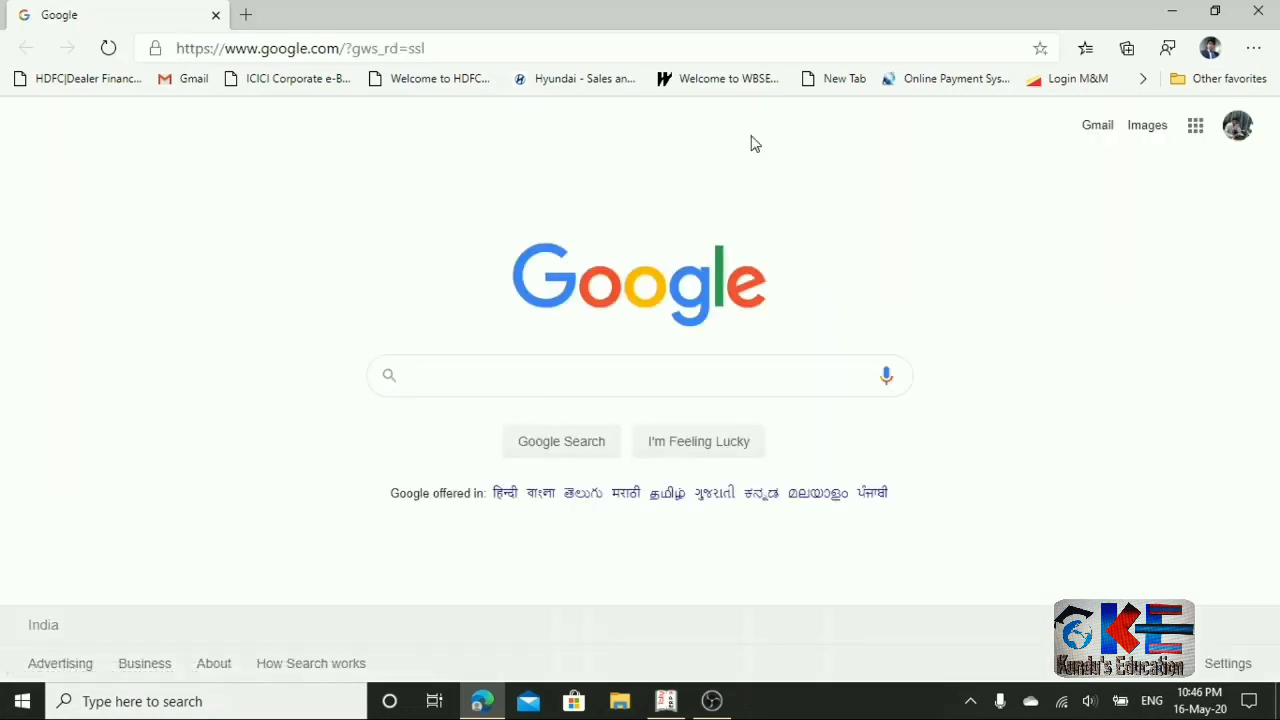
pyautogui.click(1257, 10)
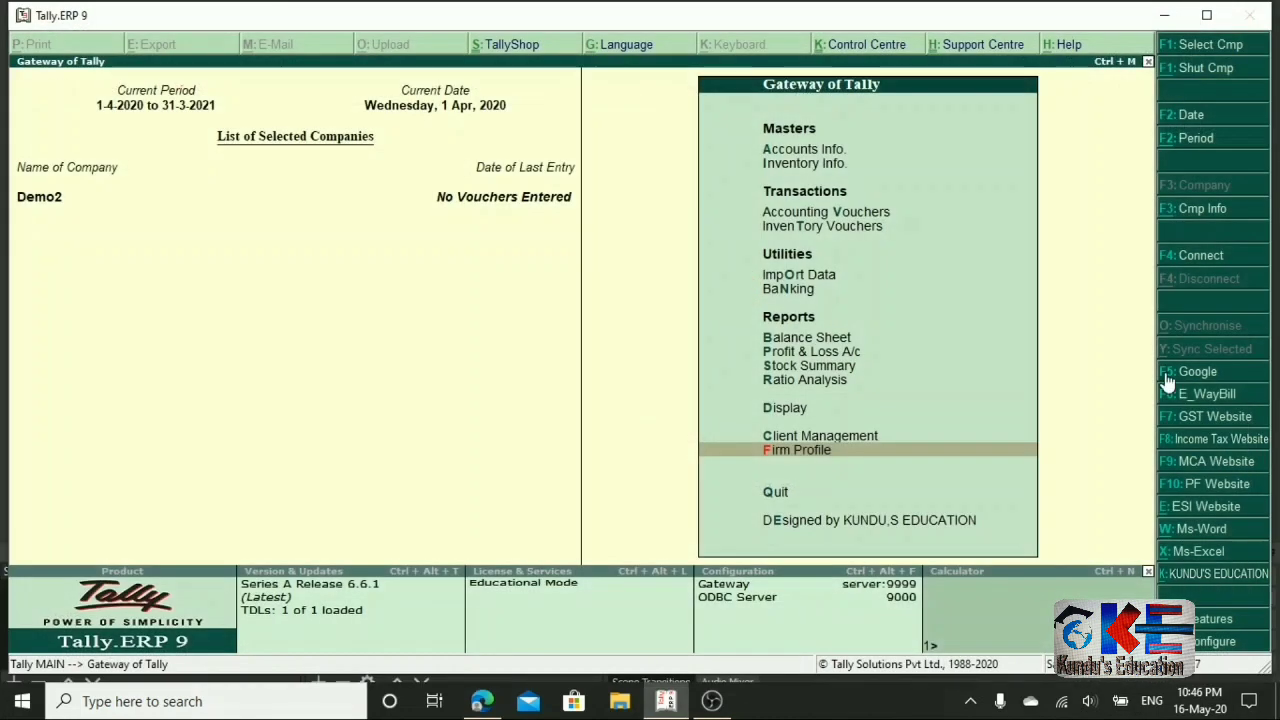
# Test the F7 GST and F6 e-WayBill website shortcuts, closing each, then launch W: Ms-Word
pyautogui.click(1200, 425)
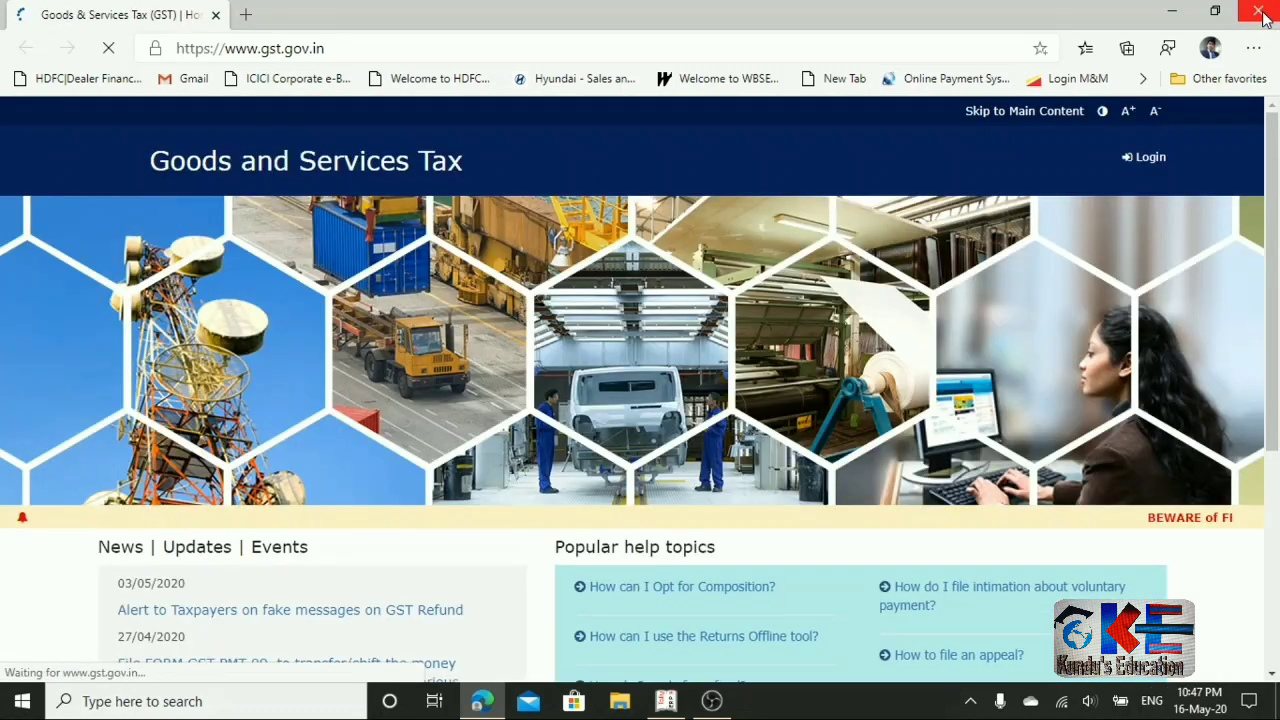
pyautogui.click(1258, 12)
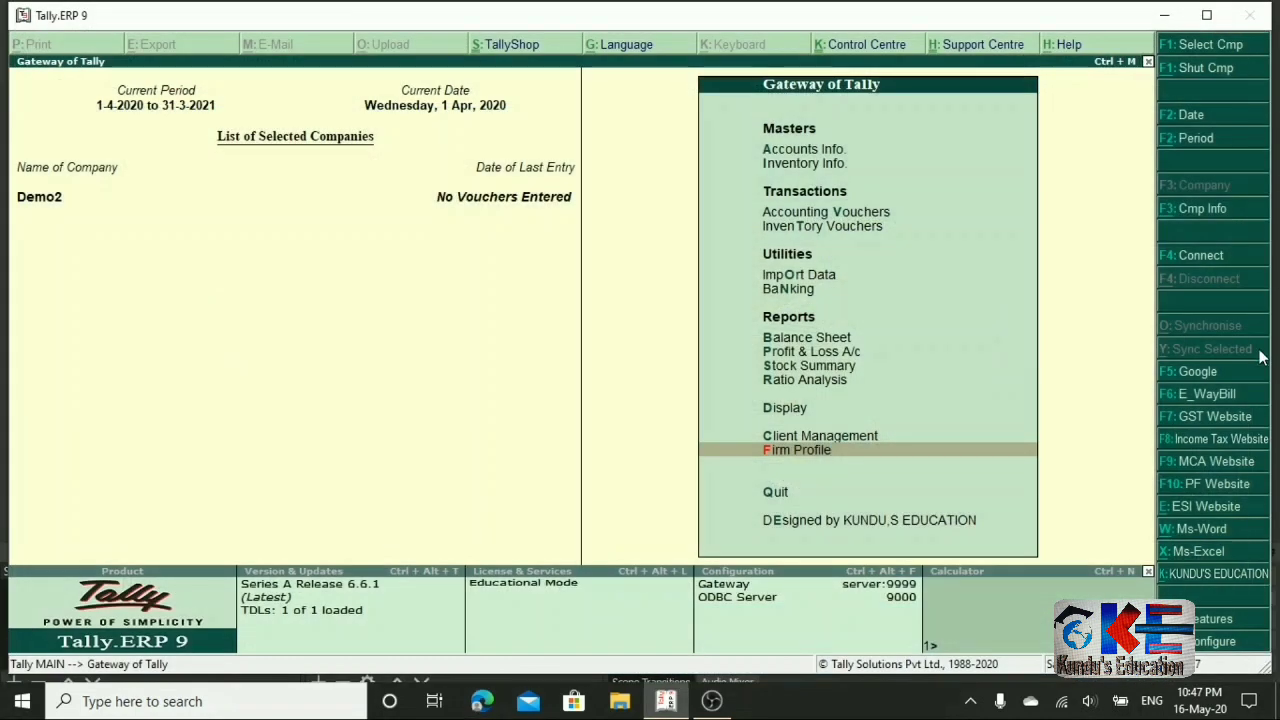
pyautogui.click(1203, 392)
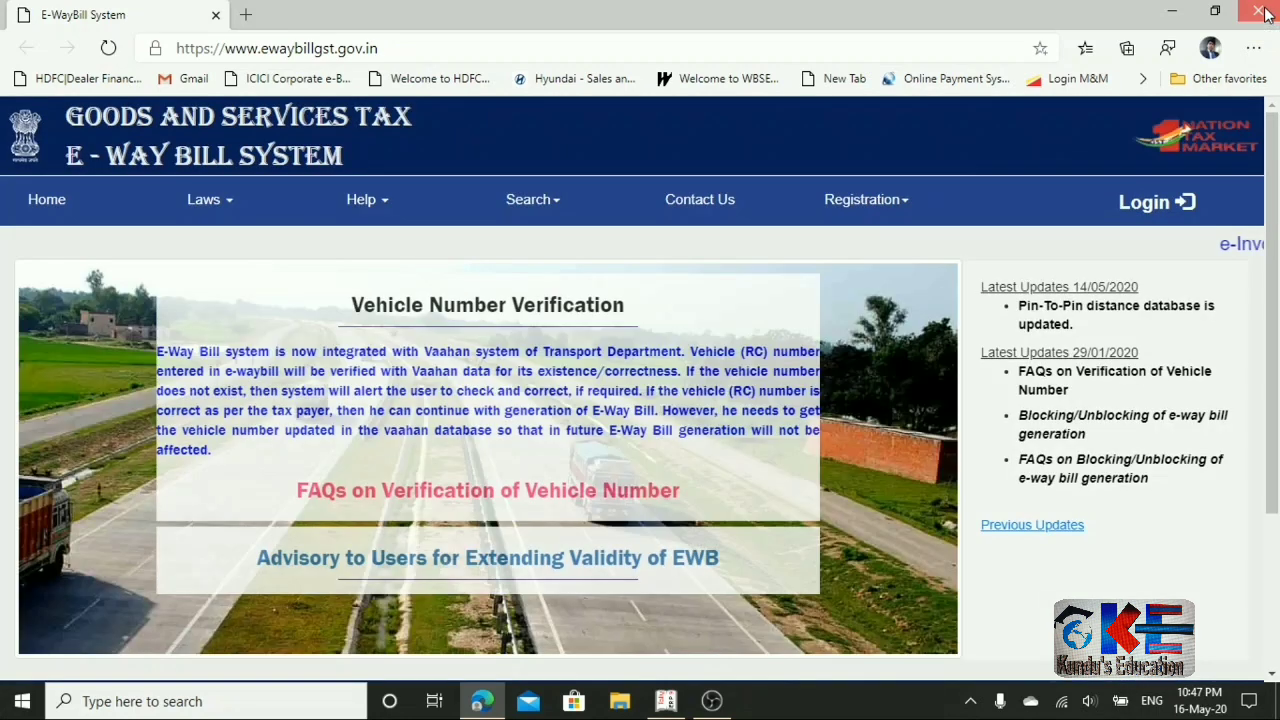
pyautogui.click(1262, 11)
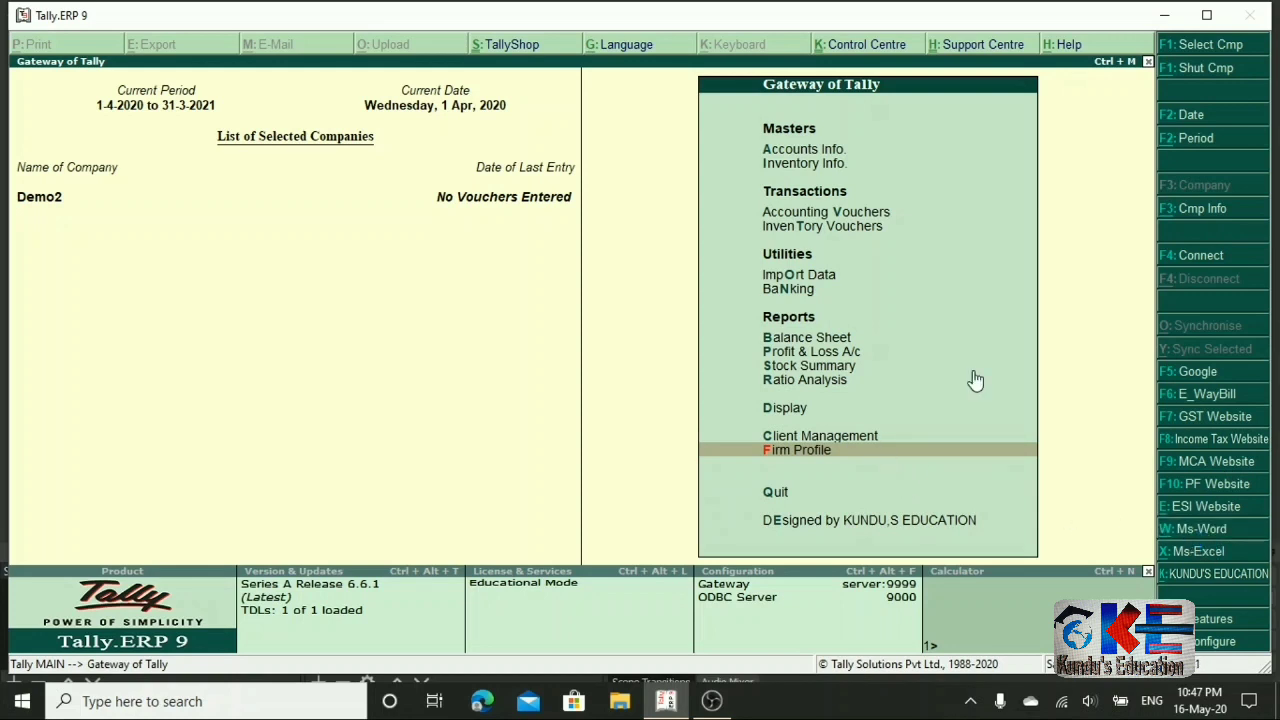
pyautogui.click(1201, 528)
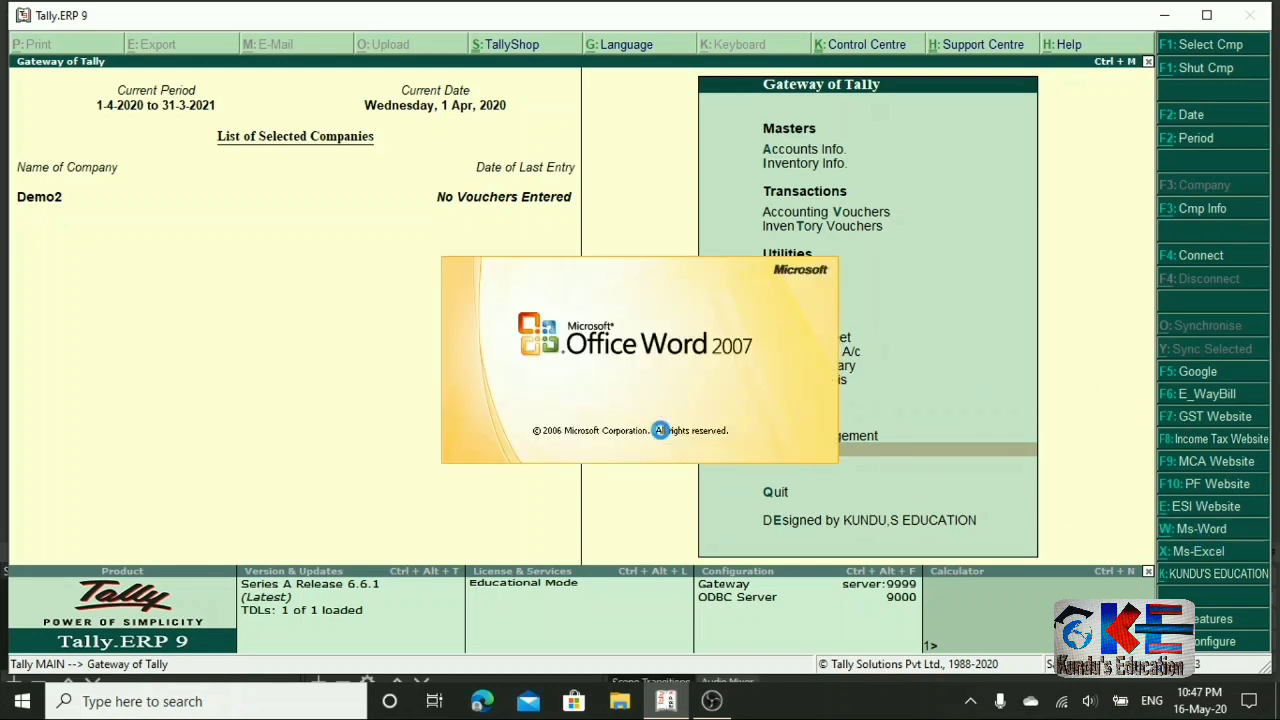
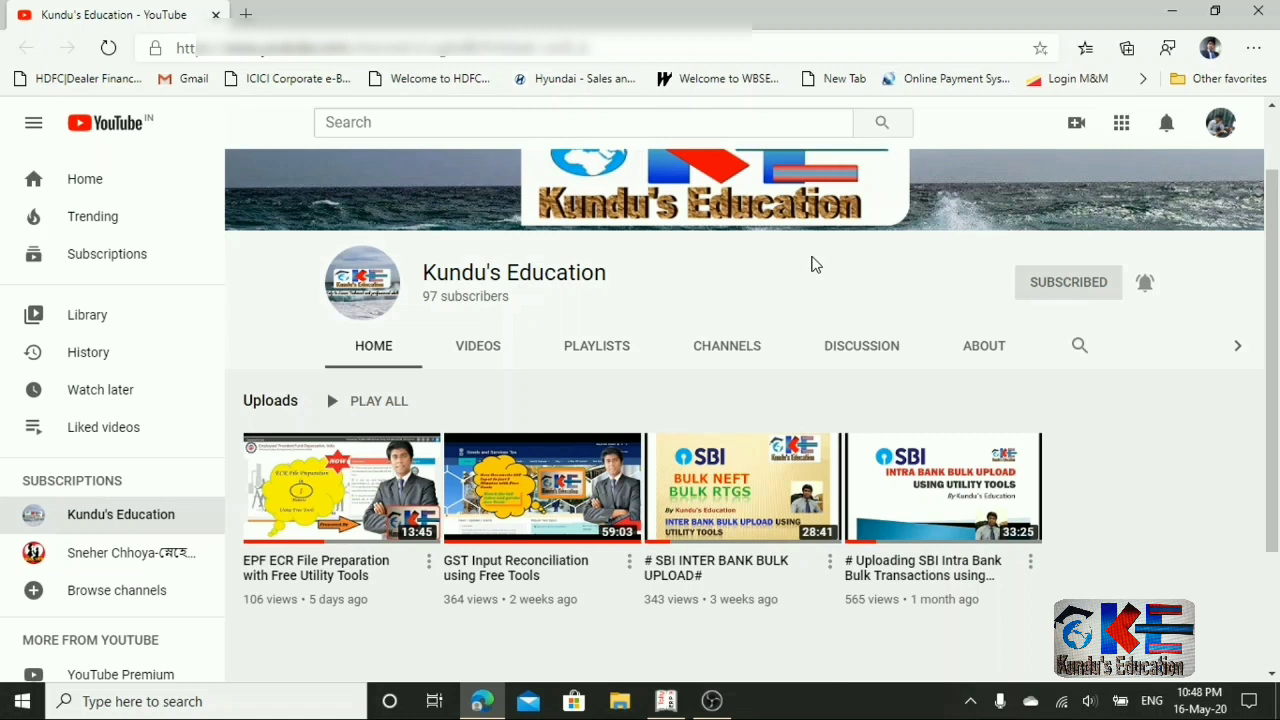
# Load the Demo2 company in Tally.ERP 9 to reach the Gateway of Tally
pyautogui.scroll(2, 880, 278)
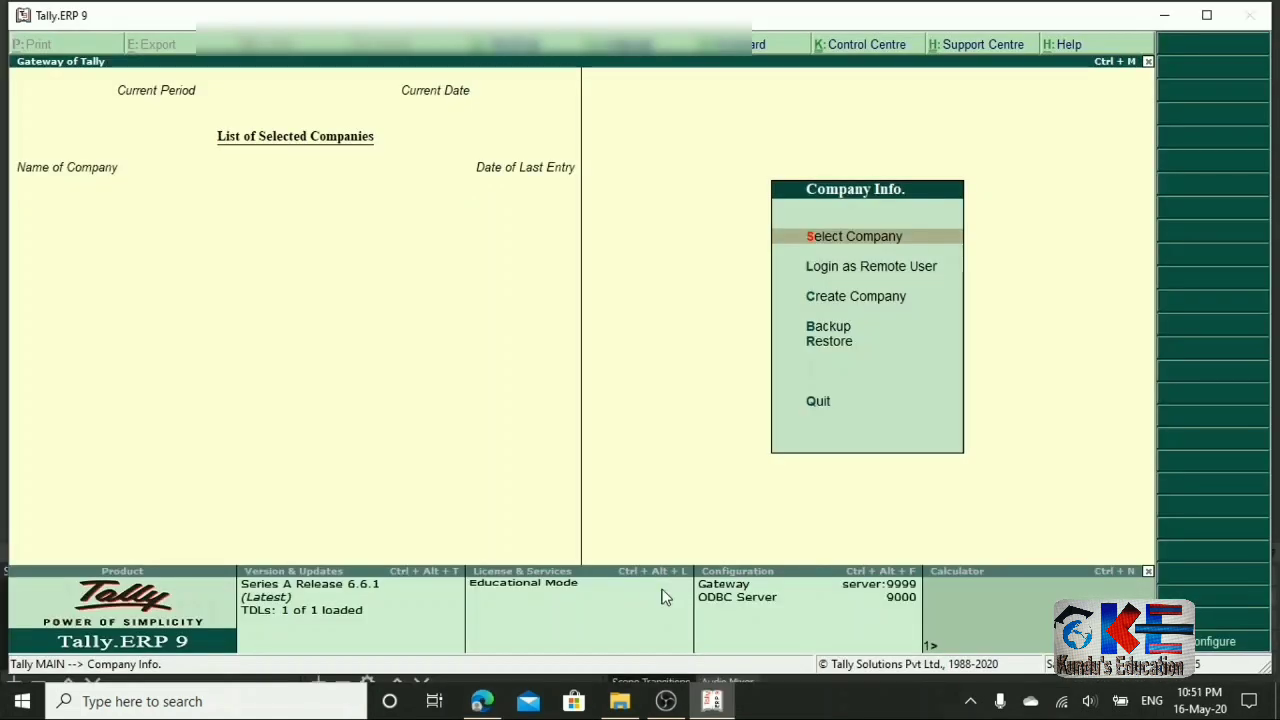
pyautogui.press('Return')
pyautogui.press('Return')
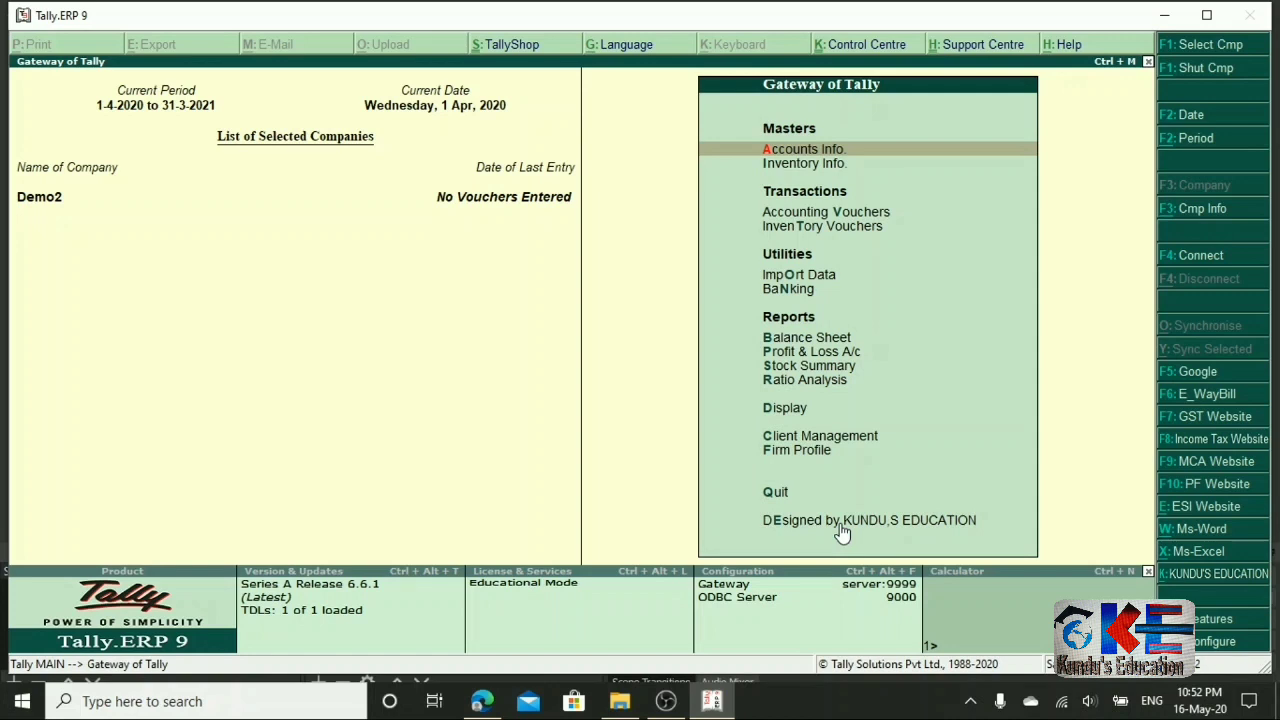
# Open Abhi infrastructure pvt ltd's Memorandum registration certificate (MOA.pdf) from Client Management's A clients
pyautogui.click(847, 440)
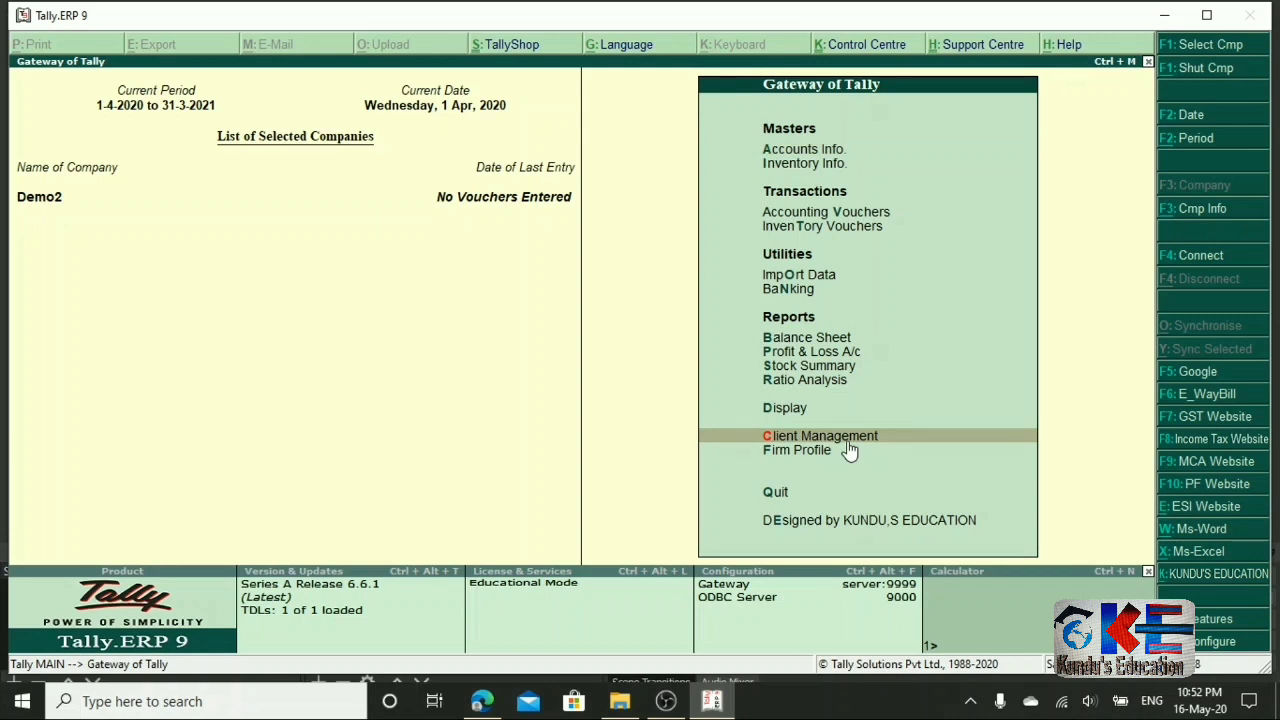
pyautogui.press('Return')
pyautogui.press('Return')
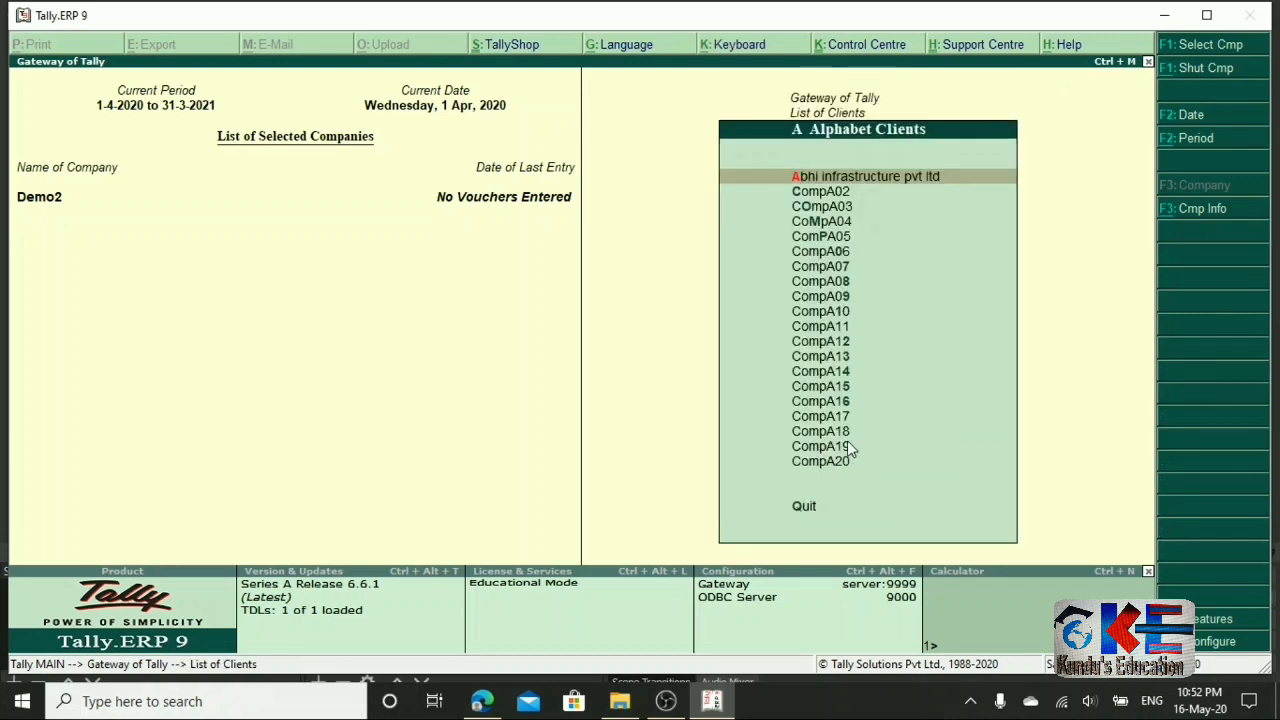
pyautogui.press('Return')
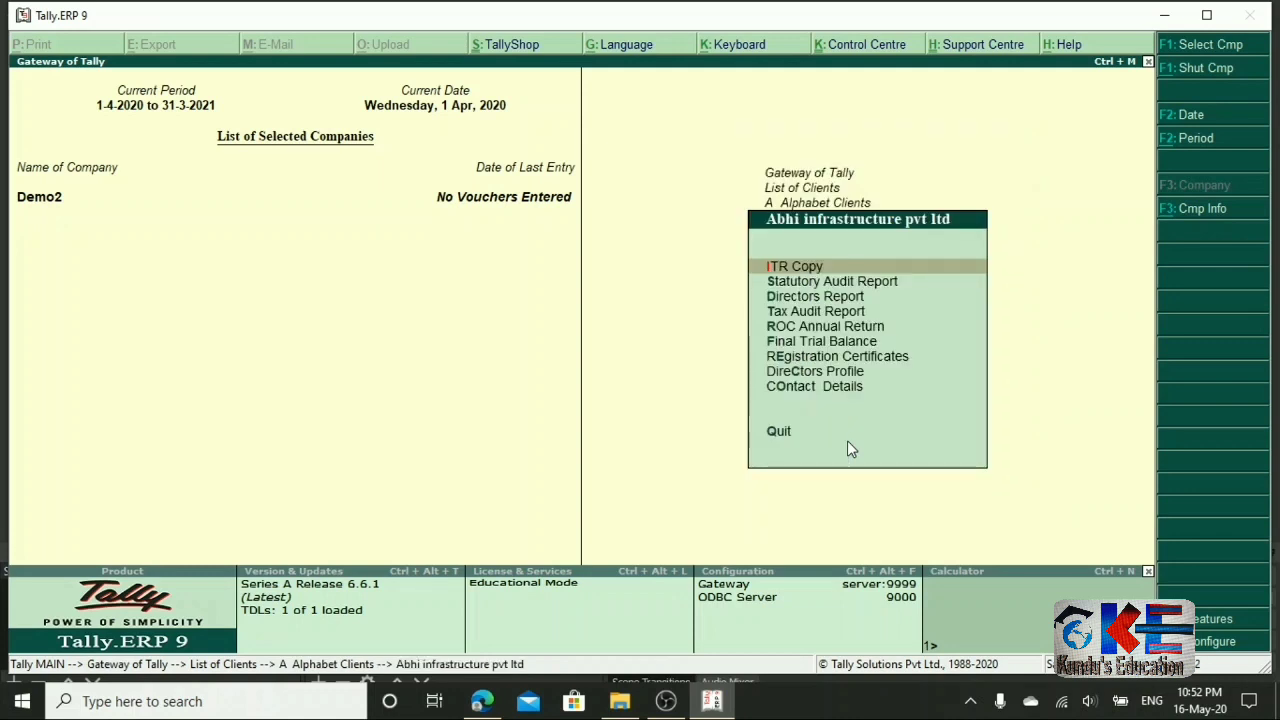
pyautogui.press('Down')
pyautogui.press('Down')
pyautogui.press('Down')
pyautogui.press('Down')
pyautogui.press('Down')
pyautogui.press('Down')
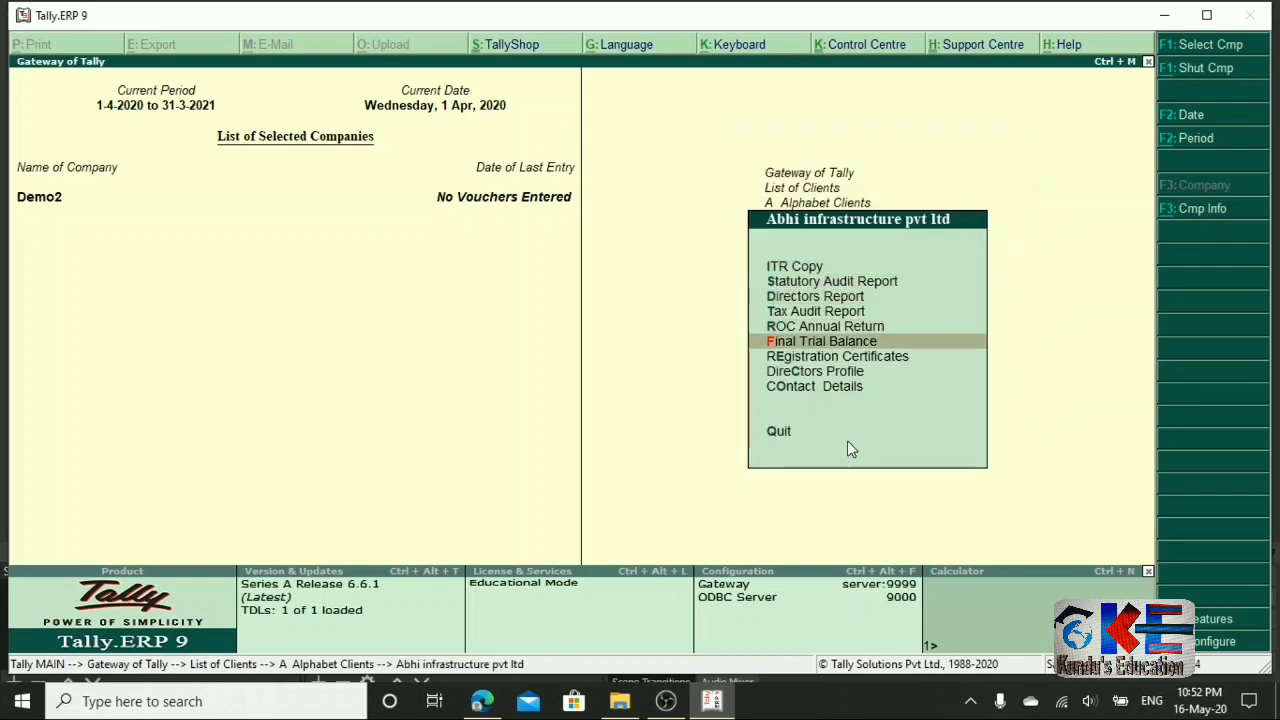
pyautogui.press('Down')
pyautogui.press('Up')
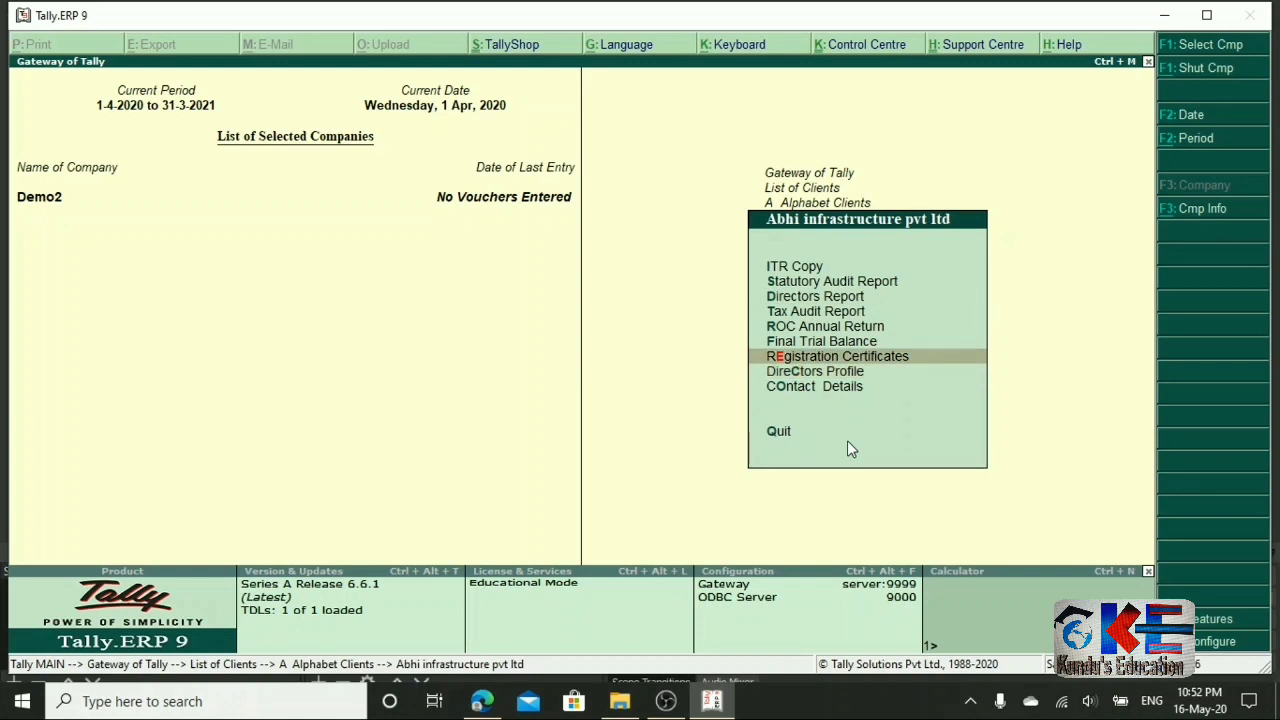
pyautogui.press('Return')
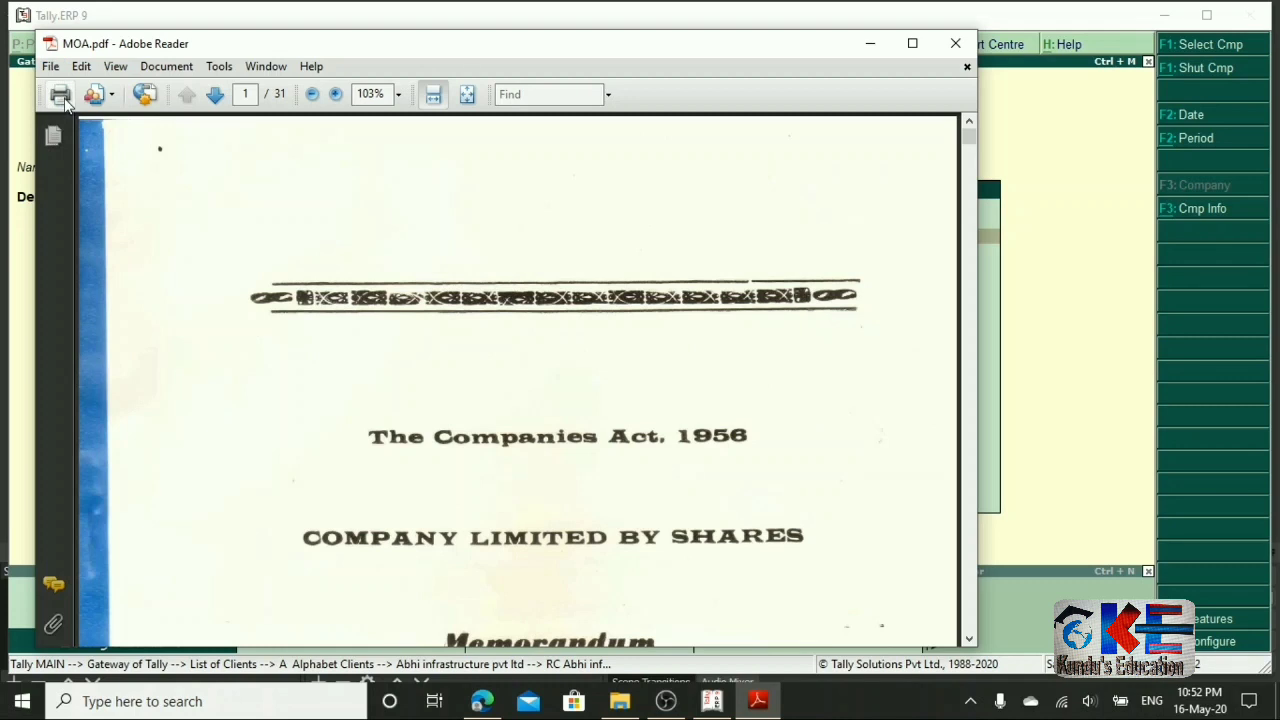
# Save a copy of MOA.pdf into a new Desktop folder named abhi
pyautogui.click(44, 68)
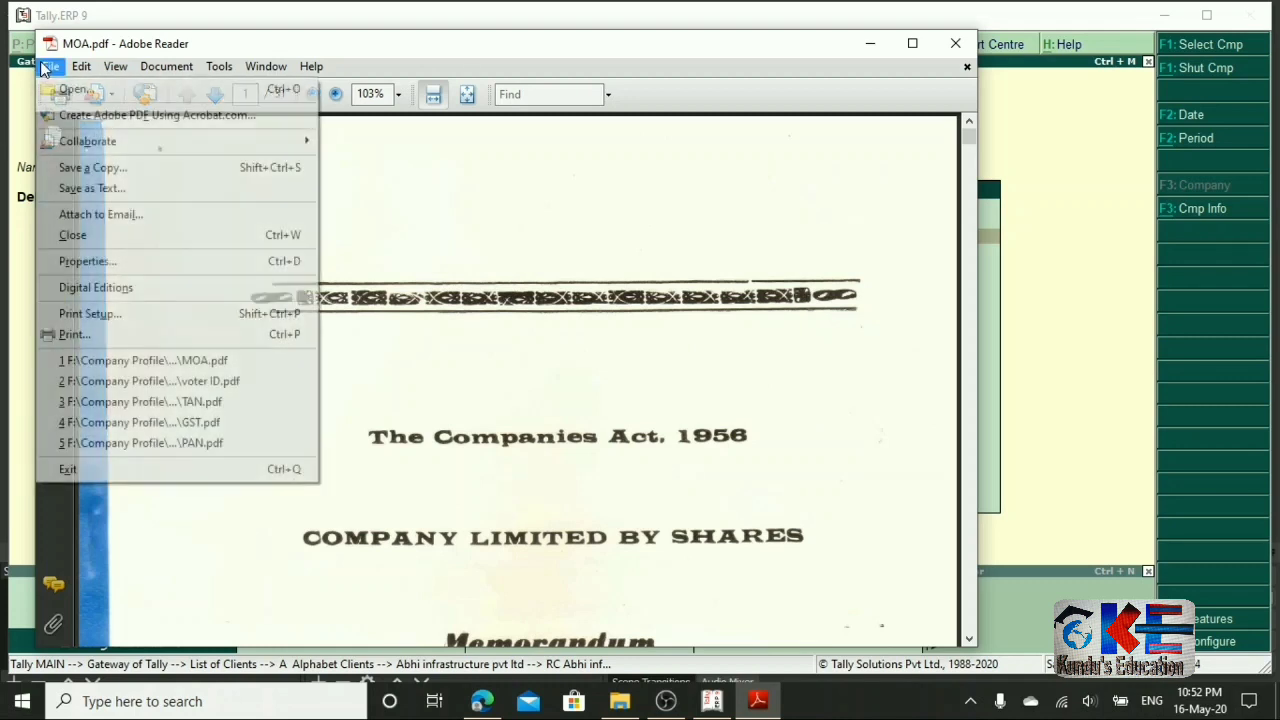
pyautogui.click(70, 168)
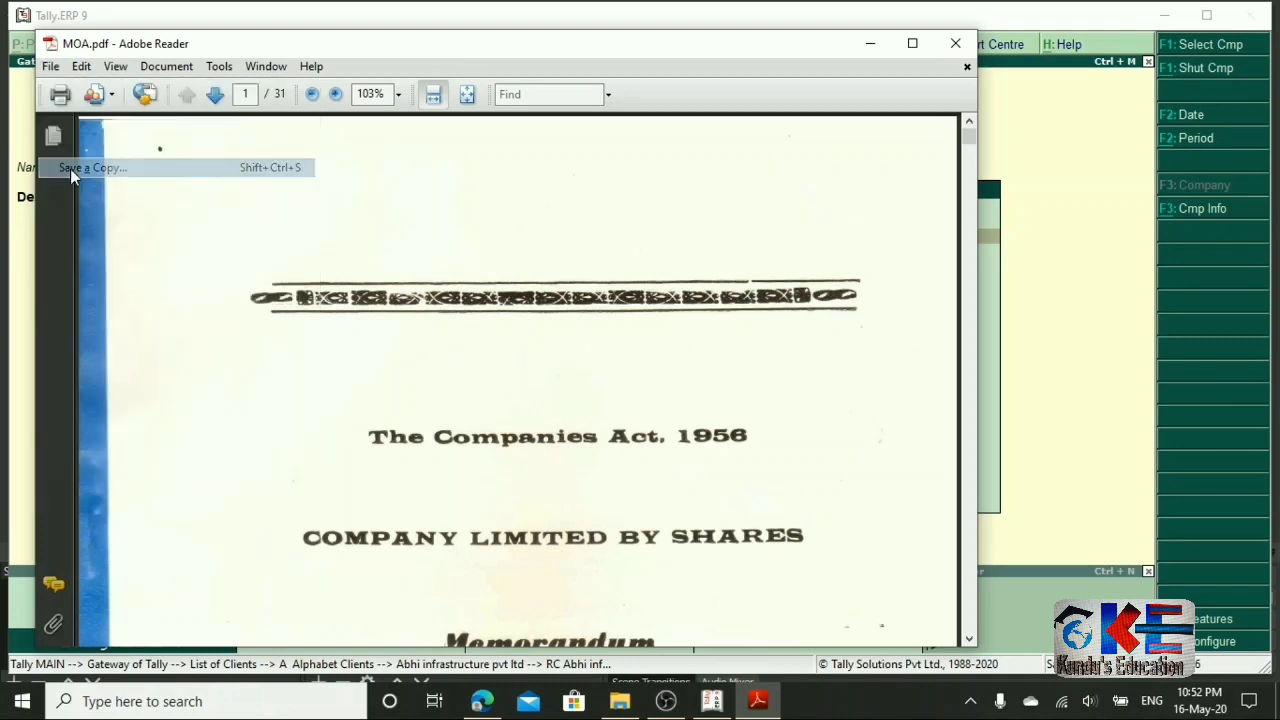
pyautogui.click(638, 400)
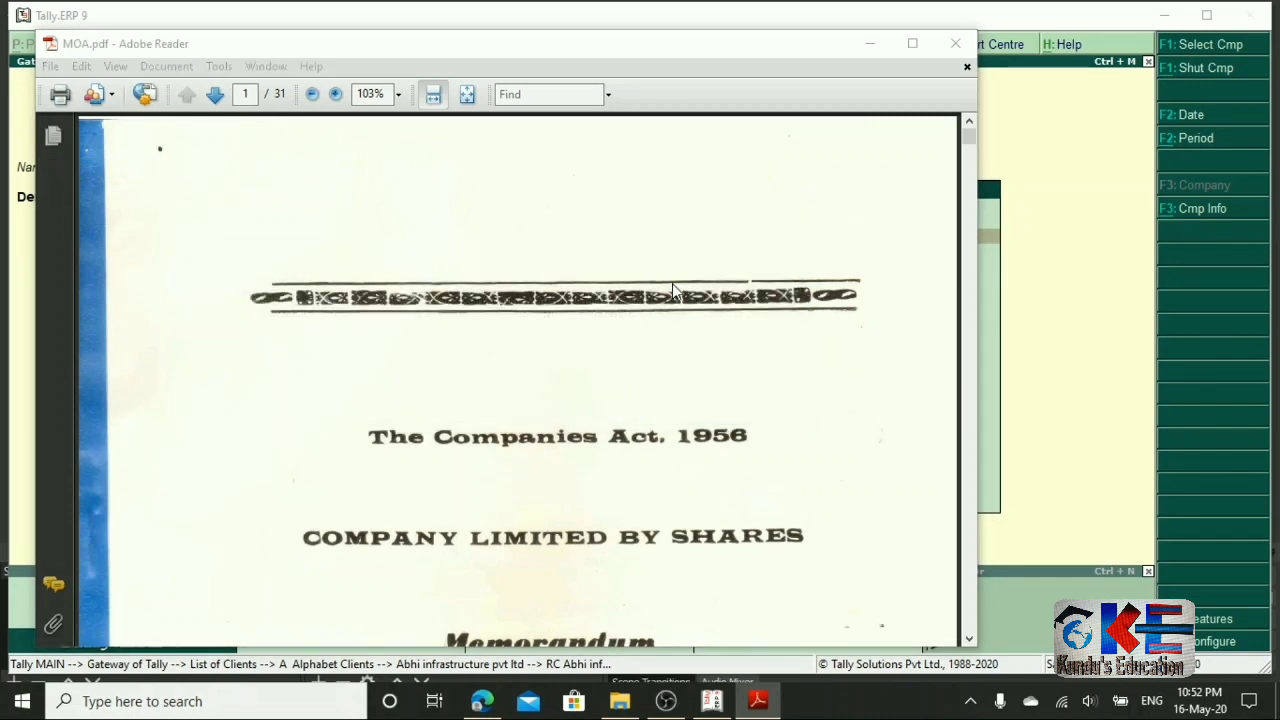
pyautogui.click(213, 295)
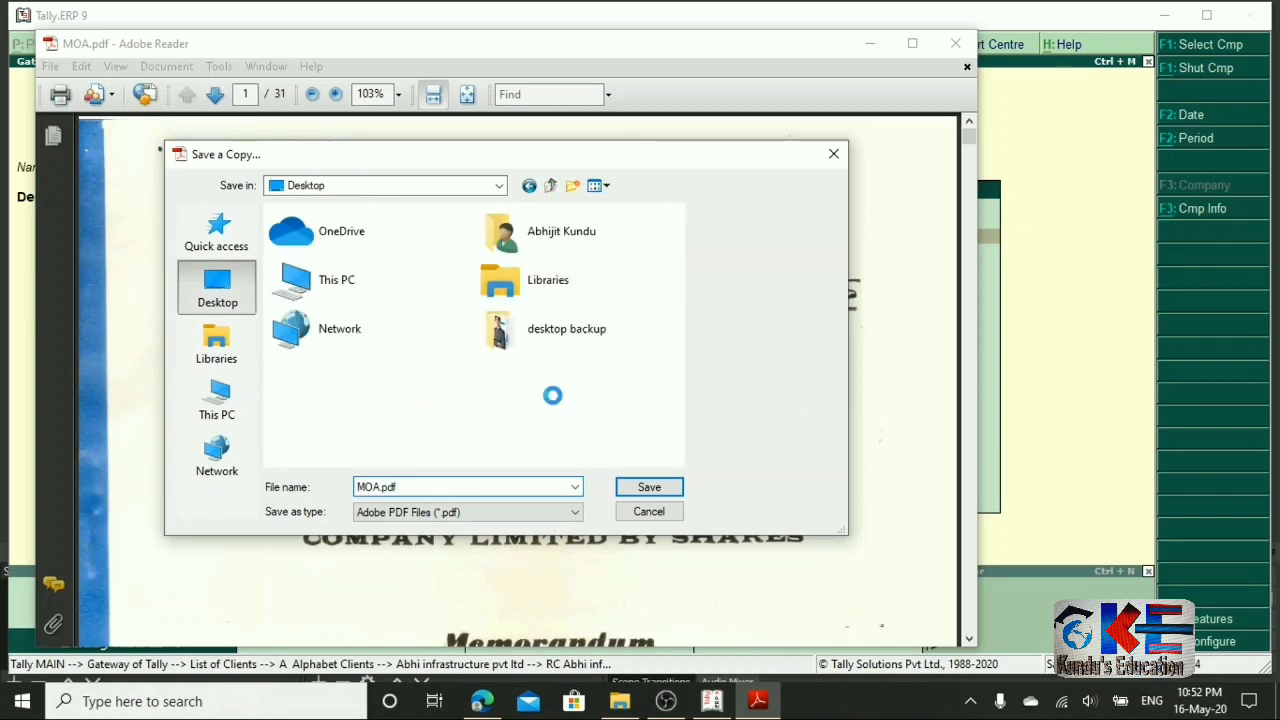
pyautogui.rightClick(594, 444)
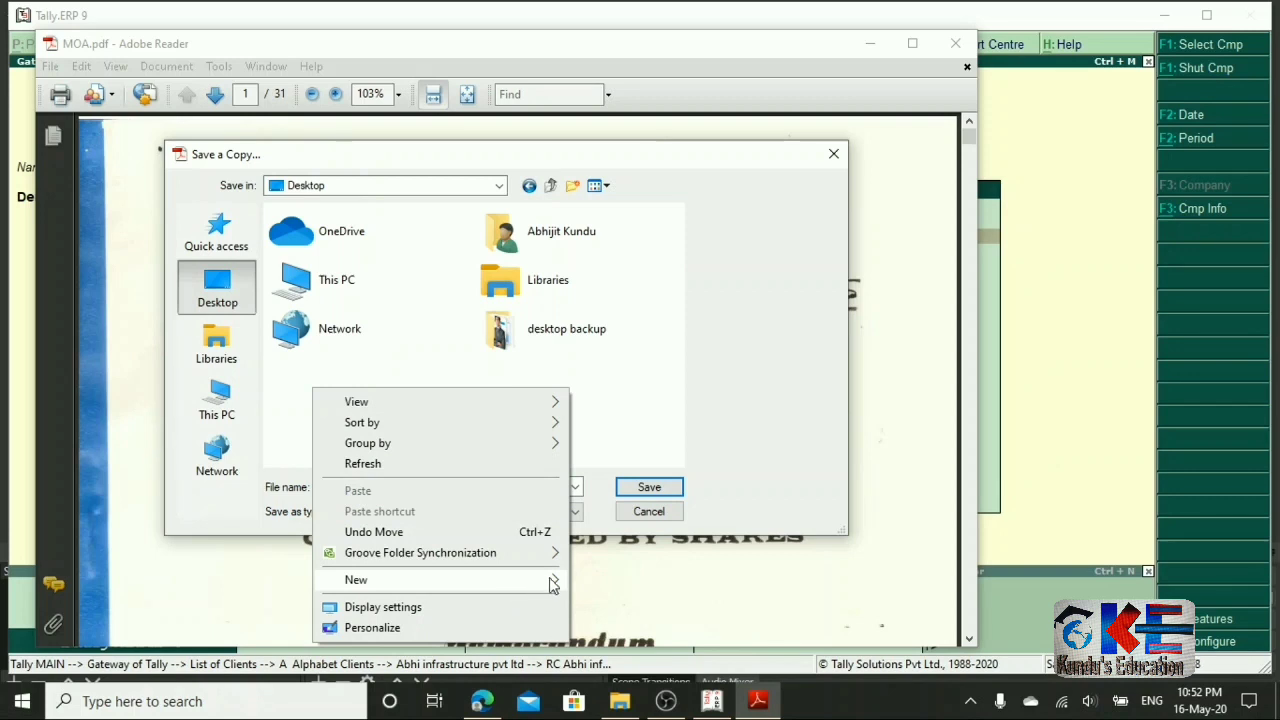
pyautogui.moveTo(537, 582)
pyautogui.click(640, 368)
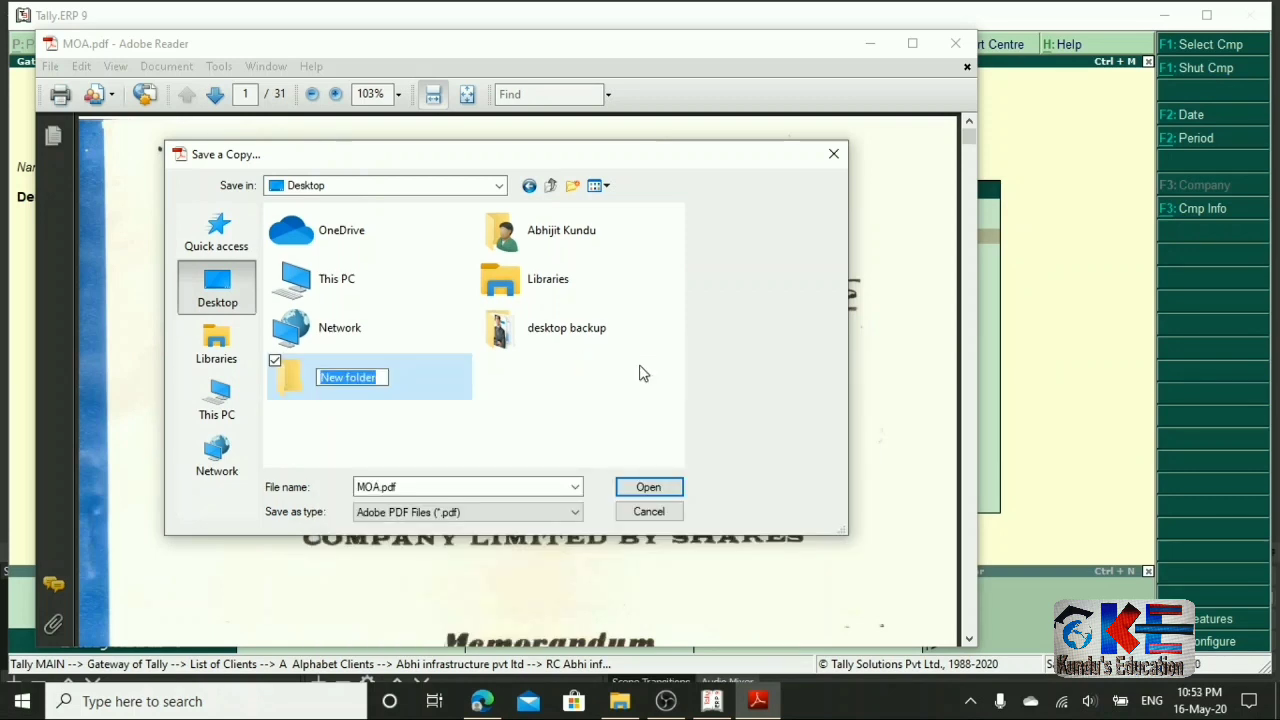
pyautogui.write('abhi')
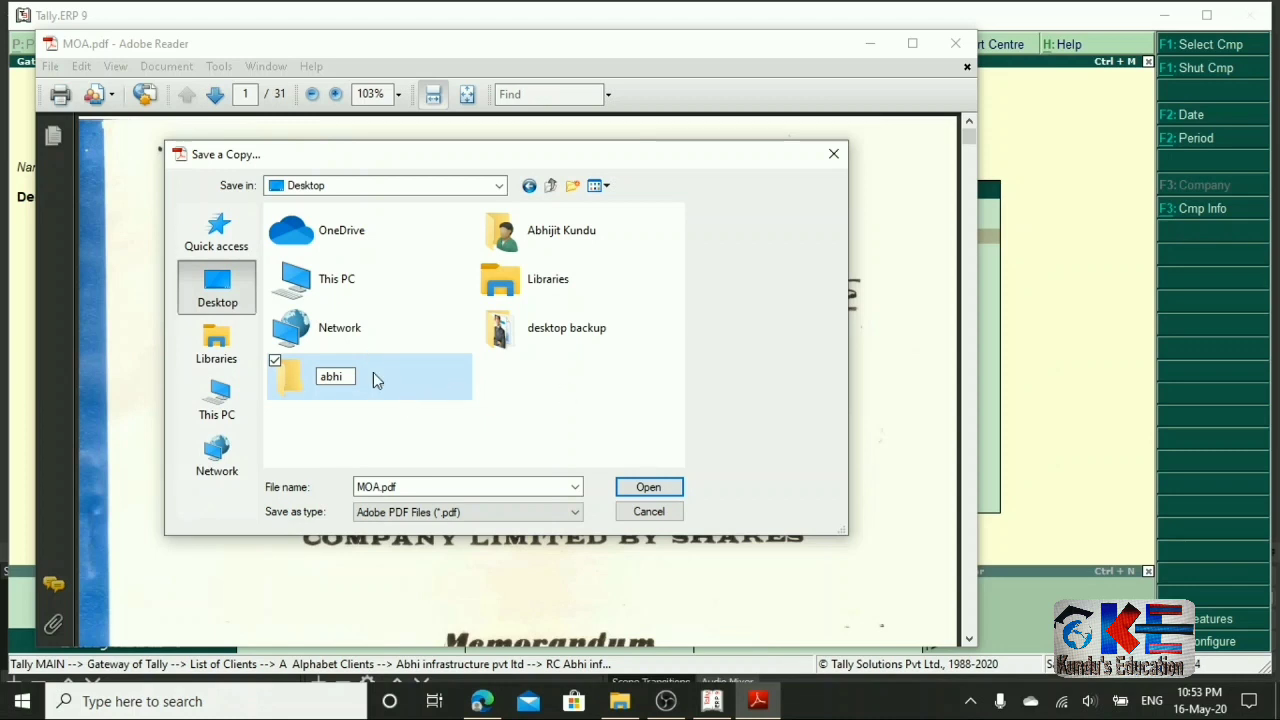
pyautogui.click(637, 487)
pyautogui.click(637, 487)
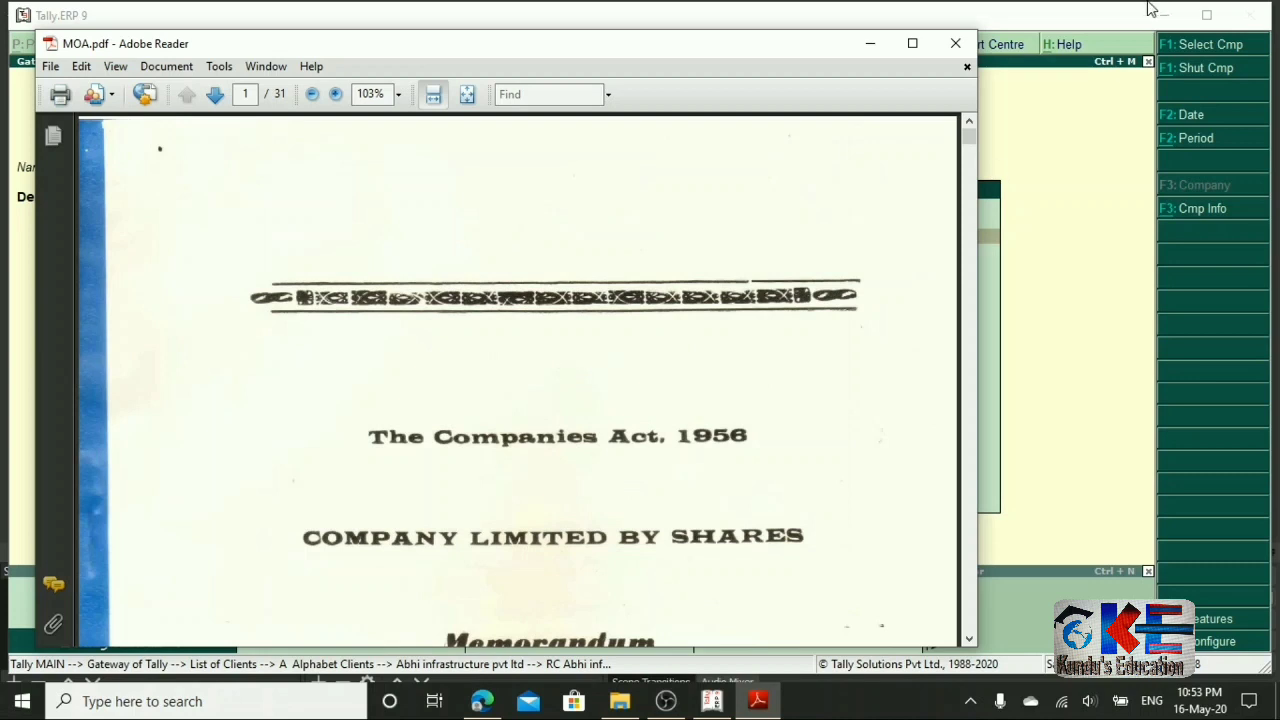
# Close MOA.pdf, open the GST certificate, save a copy into abhi, and close it
pyautogui.click(955, 43)
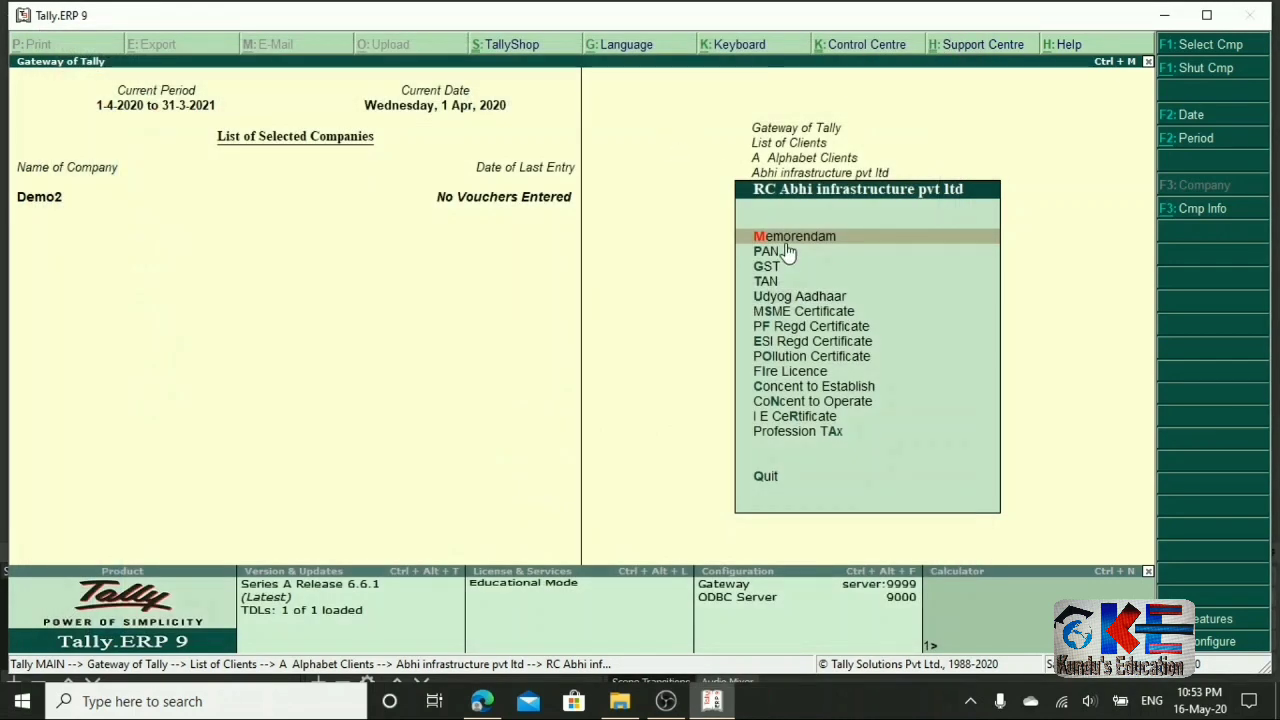
pyautogui.press('Down')
pyautogui.press('Down')
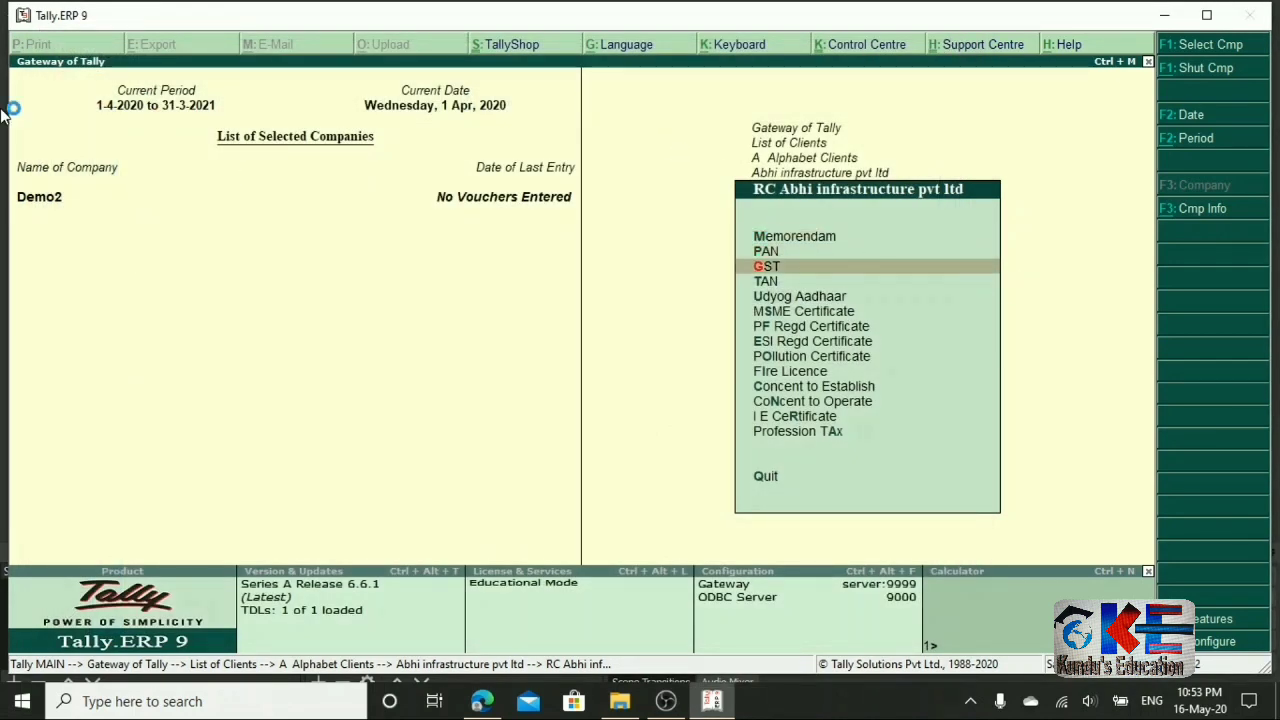
pyautogui.press('Return')
pyautogui.click(50, 66)
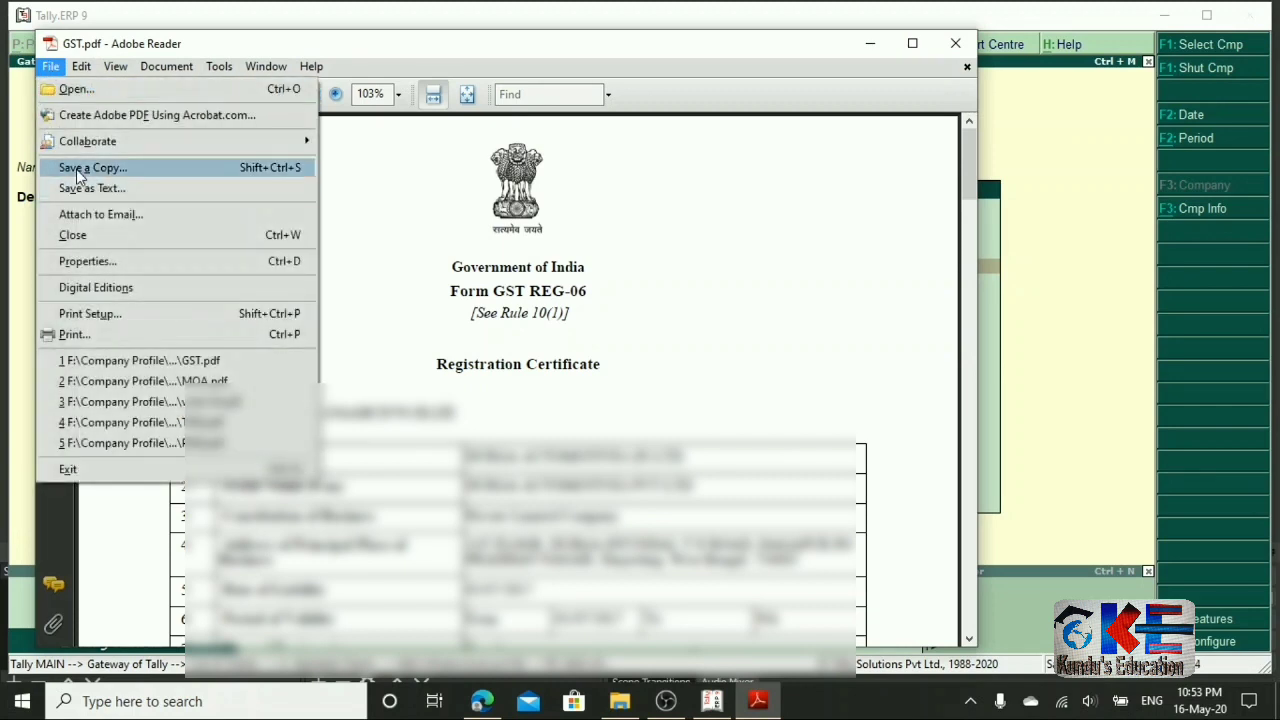
pyautogui.click(79, 170)
pyautogui.click(628, 398)
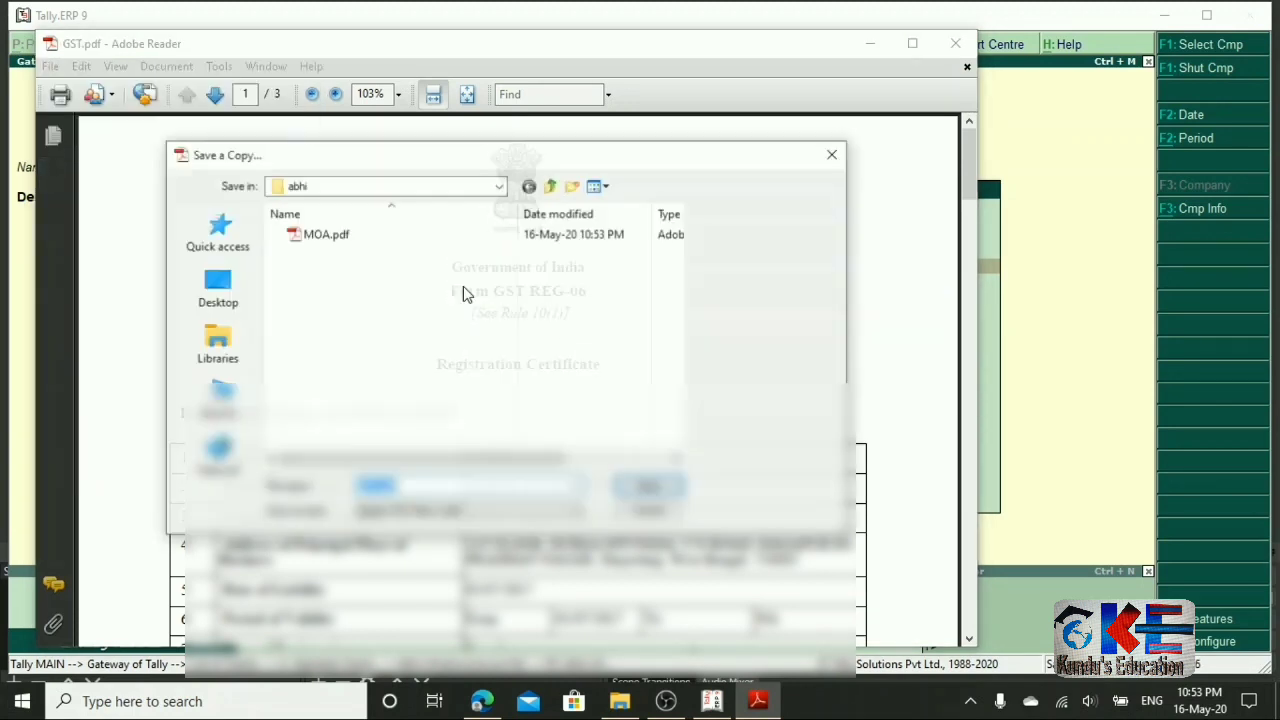
pyautogui.click(648, 486)
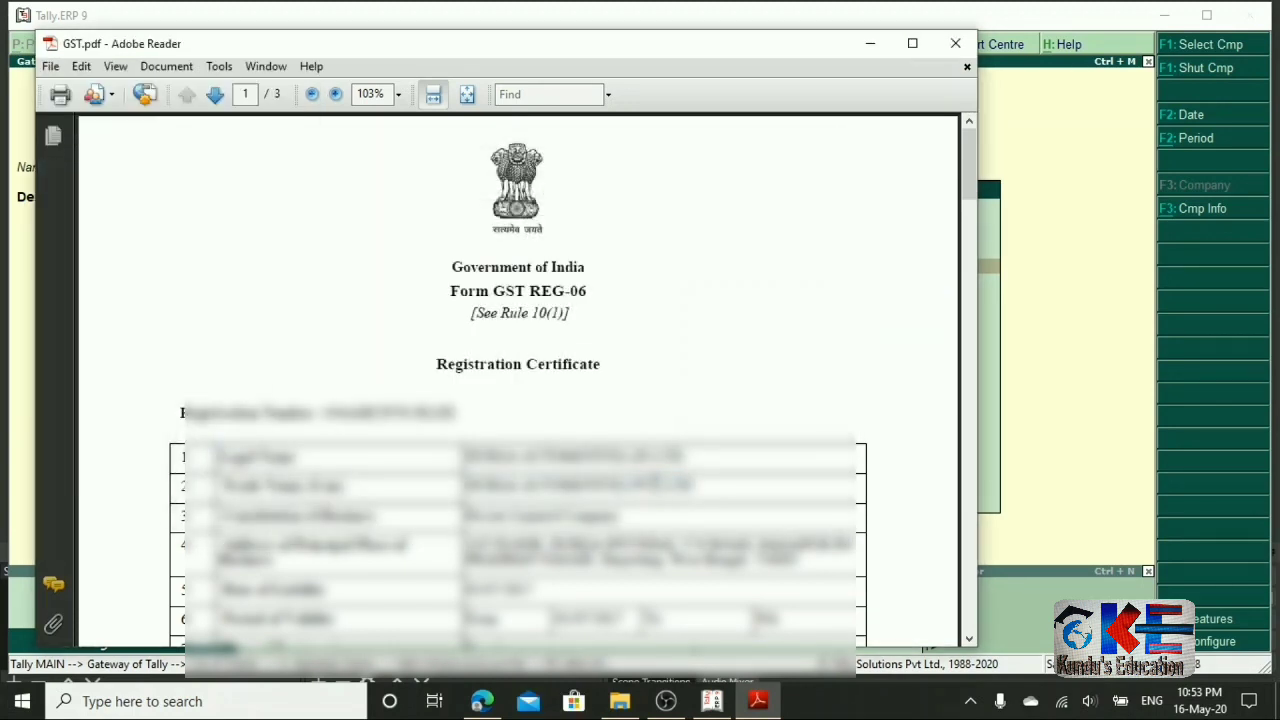
pyautogui.click(955, 43)
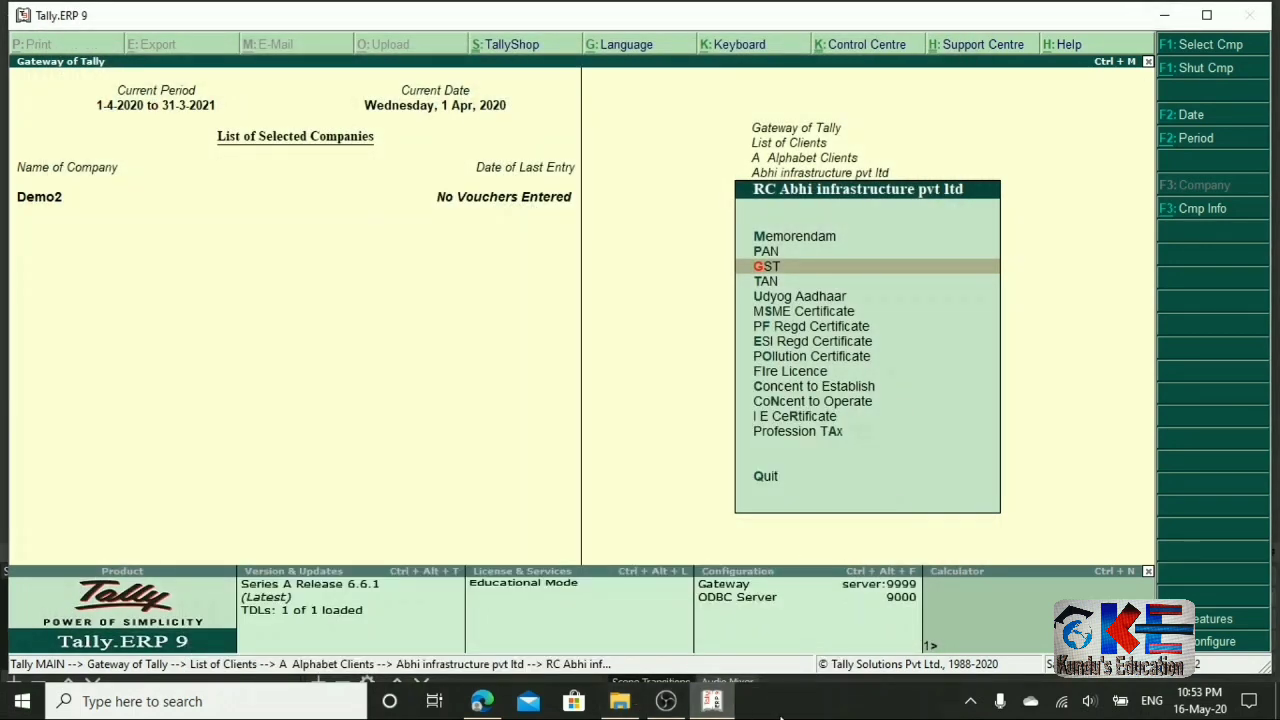
# Open the Desktop abhi folder in File Explorer to confirm GST.pdf and MOA.pdf are there
pyautogui.click(620, 701)
pyautogui.click(55, 213)
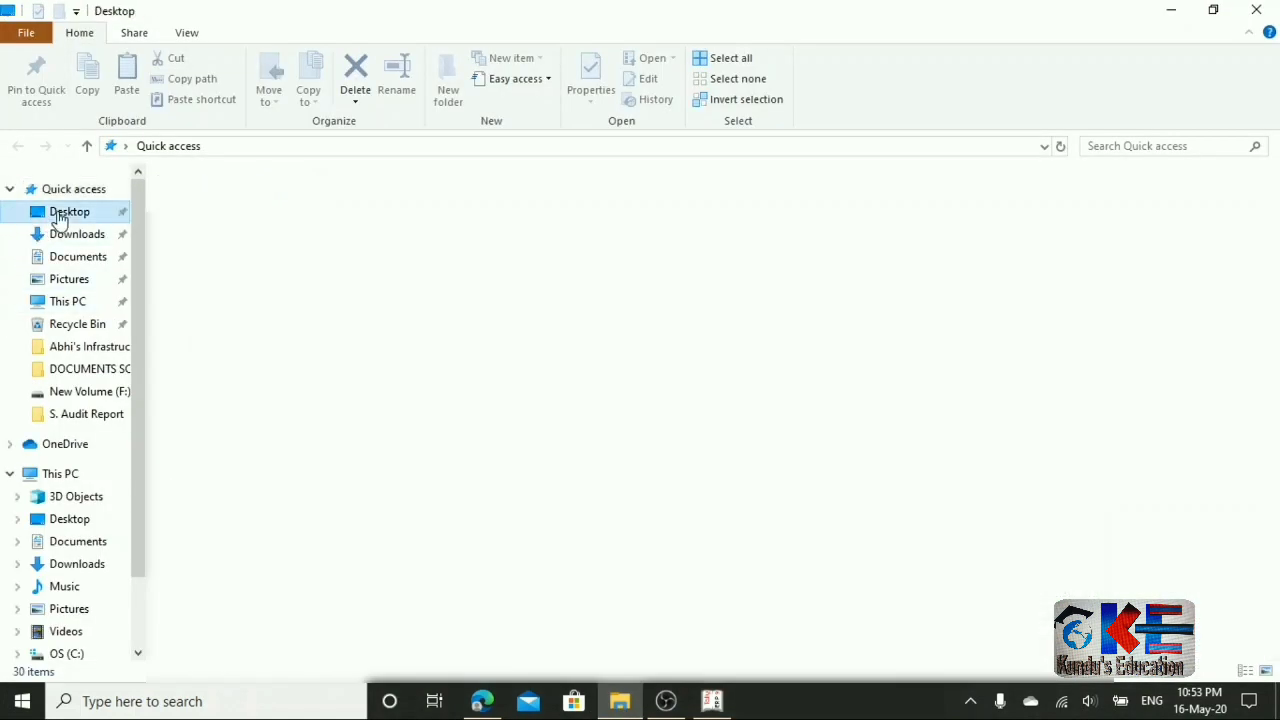
pyautogui.doubleClick(220, 221)
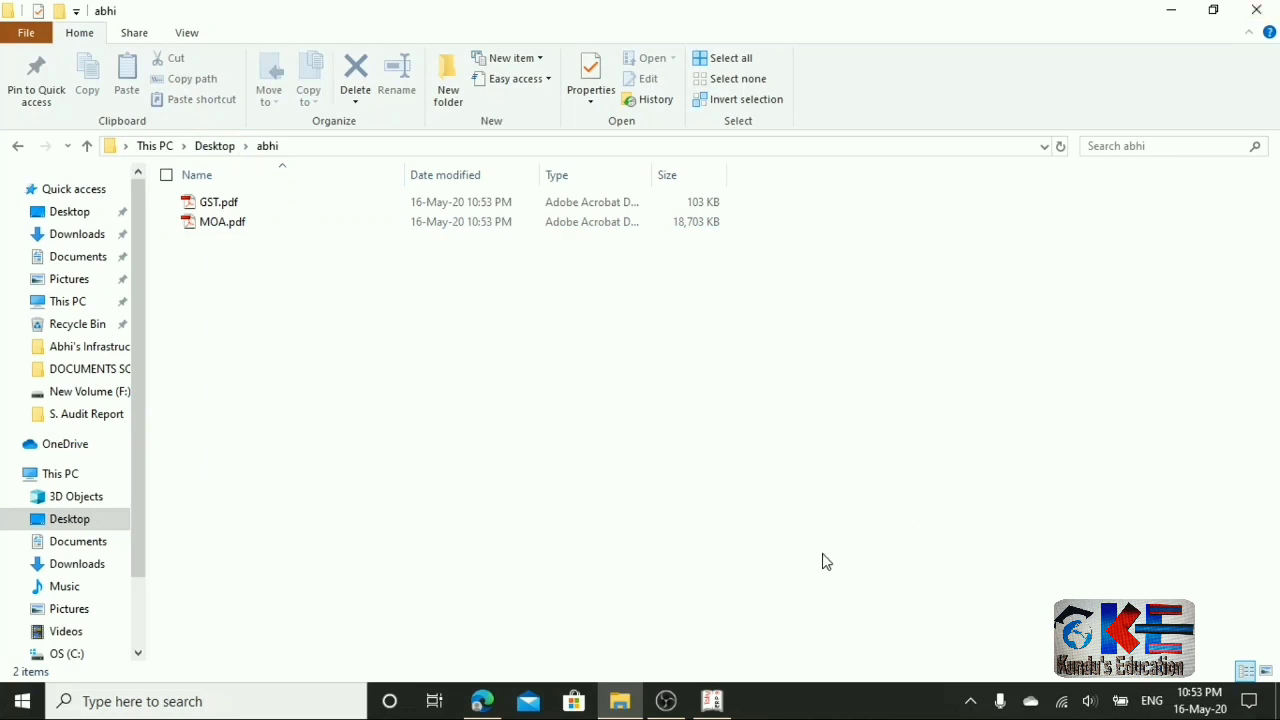
pyautogui.moveTo(486, 706)
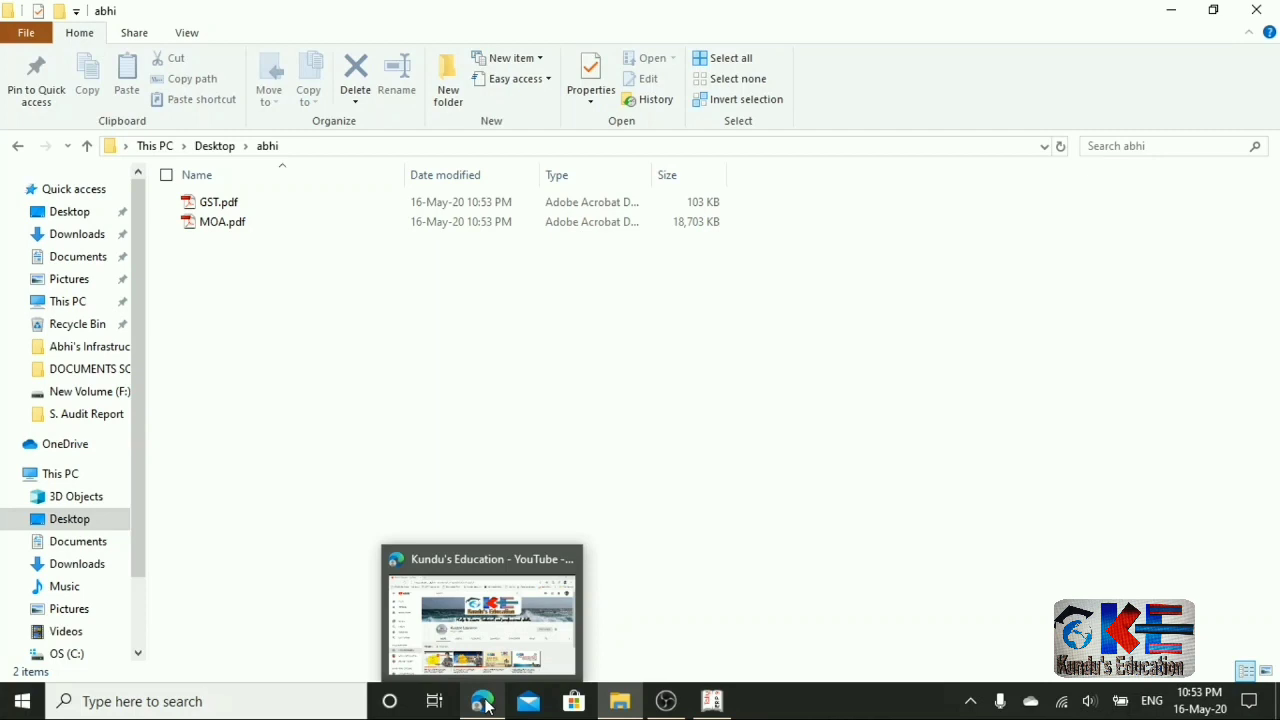
# Switch to Edge and open Google Drive from the Google apps grid in a new tab
pyautogui.click(484, 704)
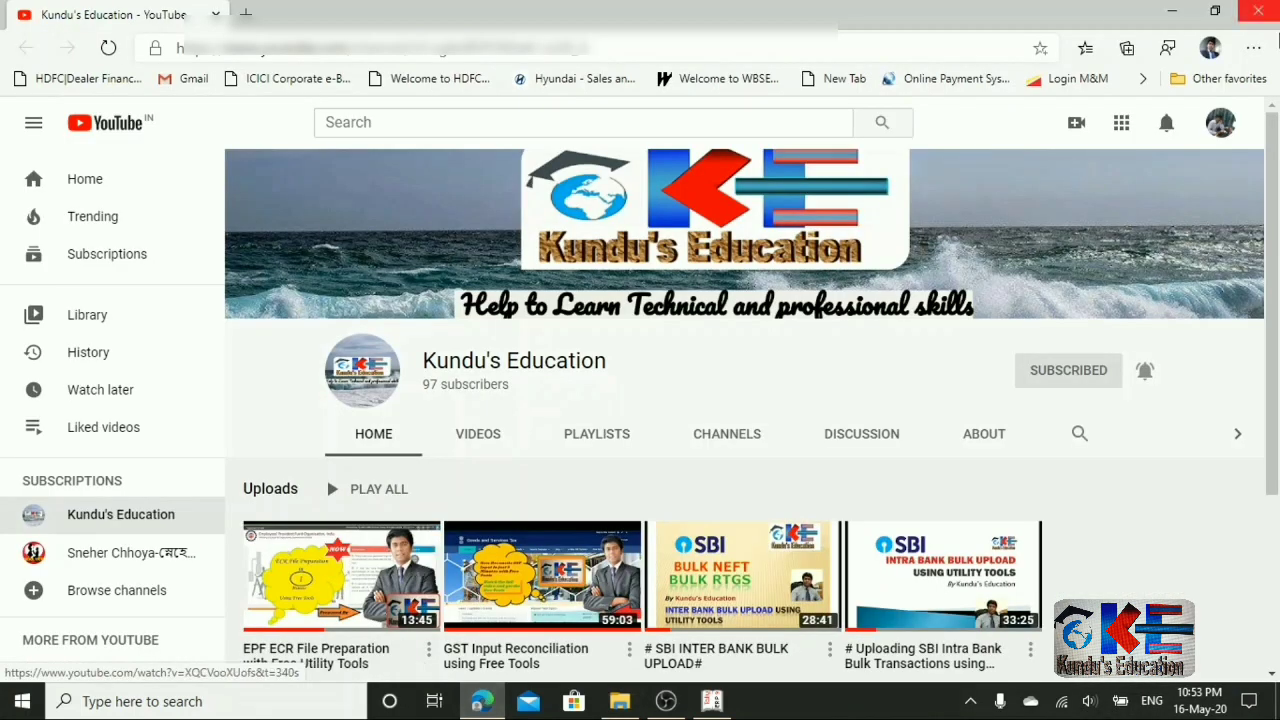
pyautogui.click(1122, 123)
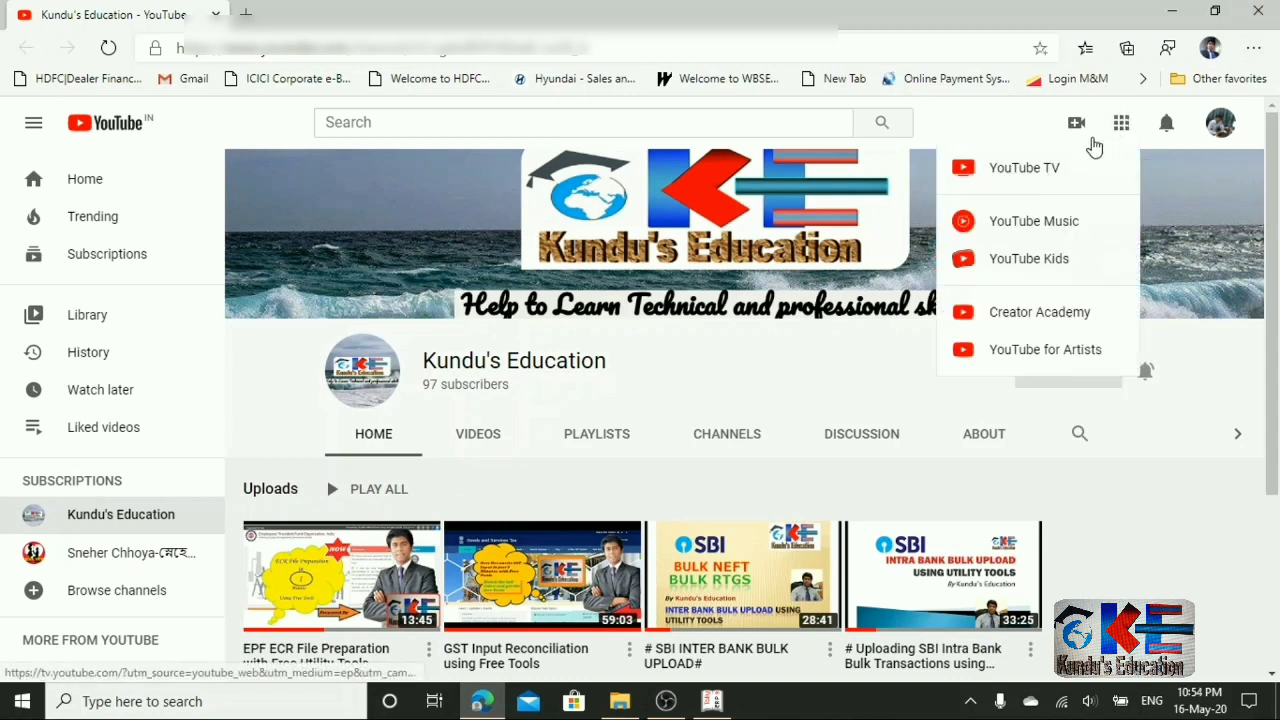
pyautogui.click(1121, 126)
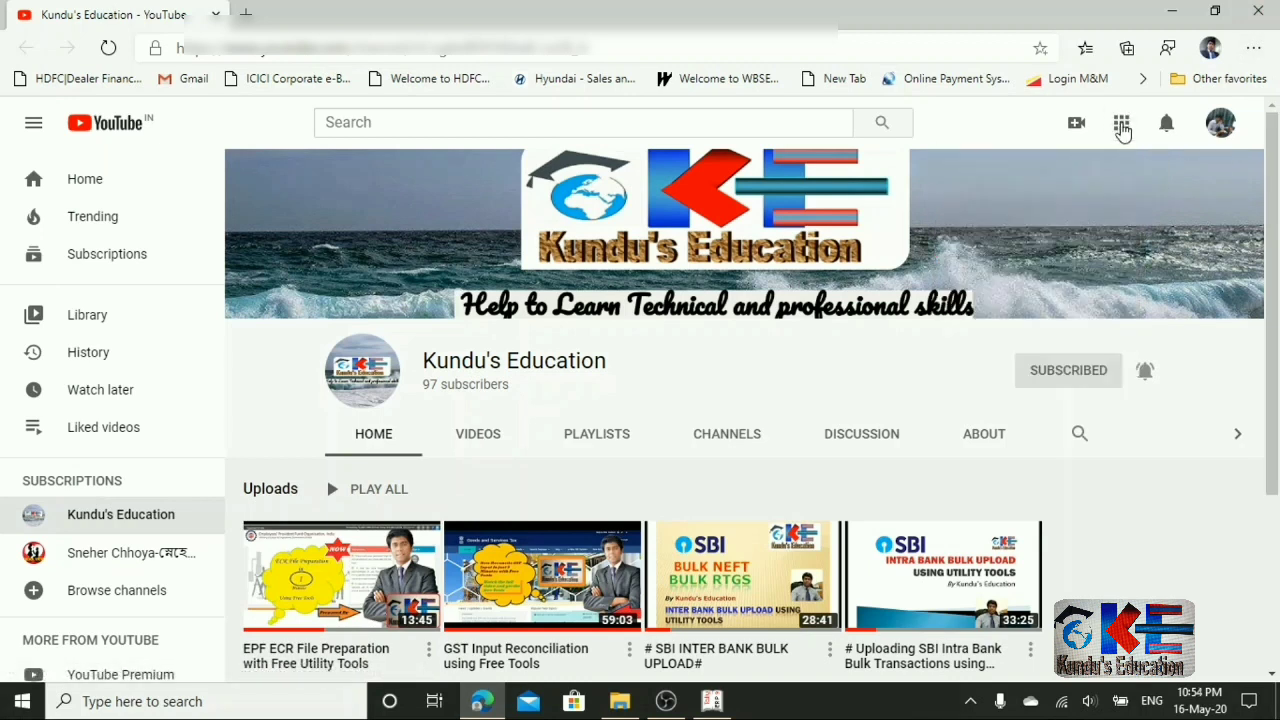
pyautogui.click(1123, 129)
pyautogui.click(1188, 178)
pyautogui.click(246, 13)
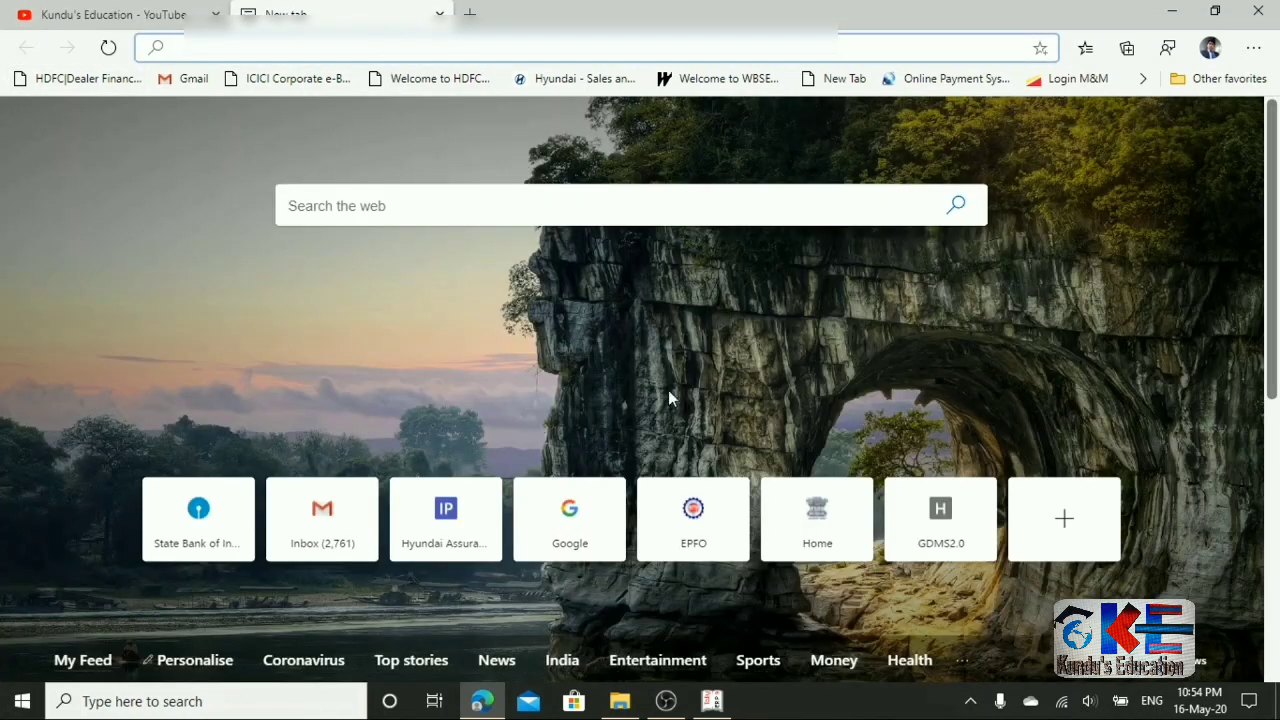
pyautogui.click(609, 523)
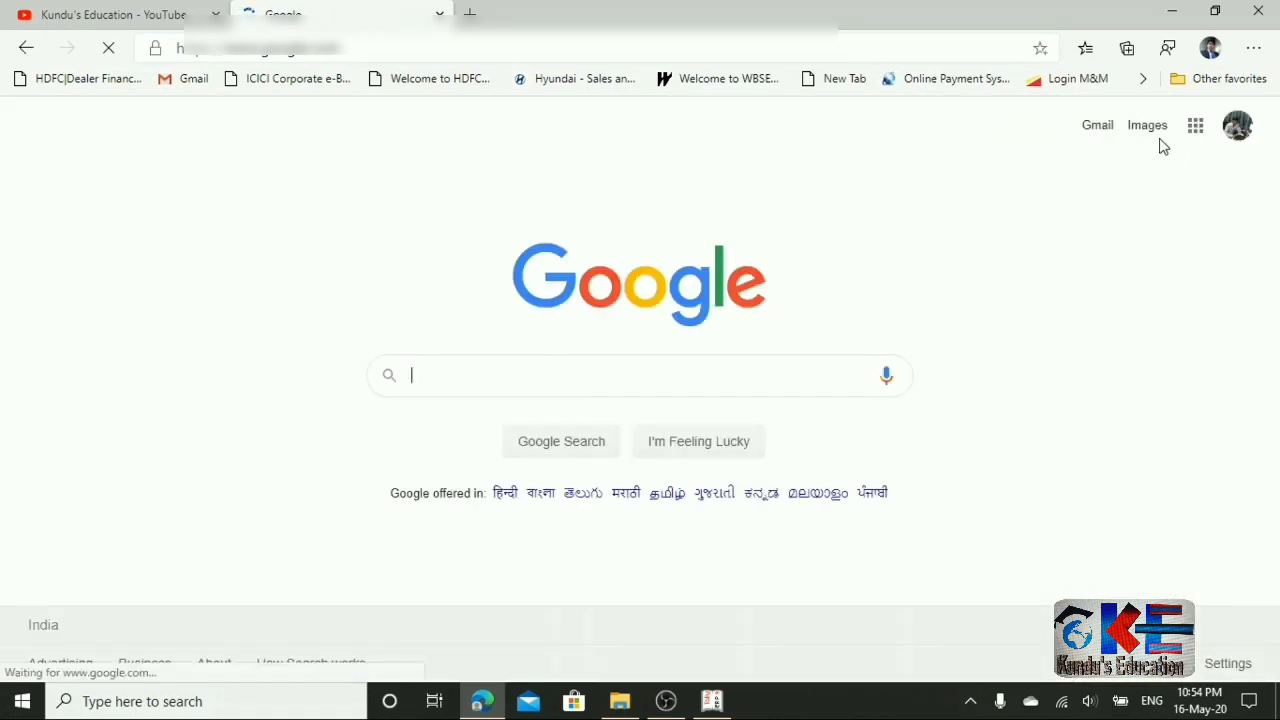
pyautogui.click(1196, 127)
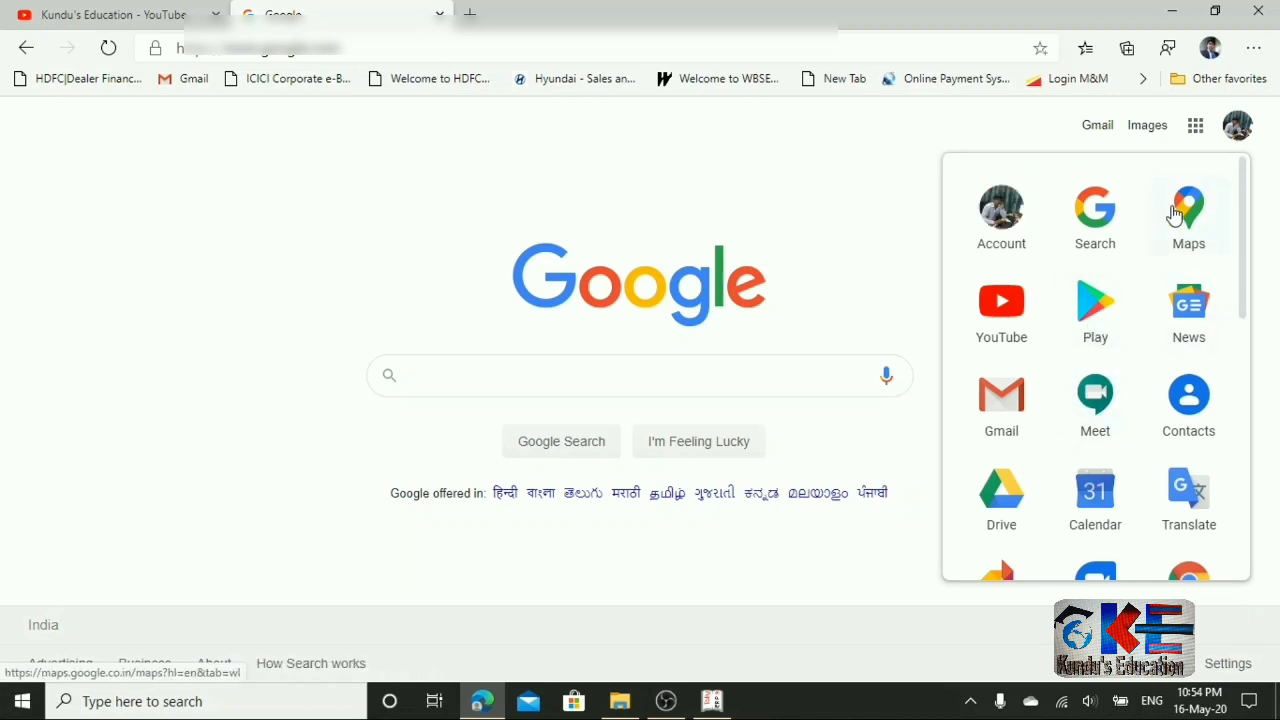
pyautogui.scroll(-2, 1160, 330)
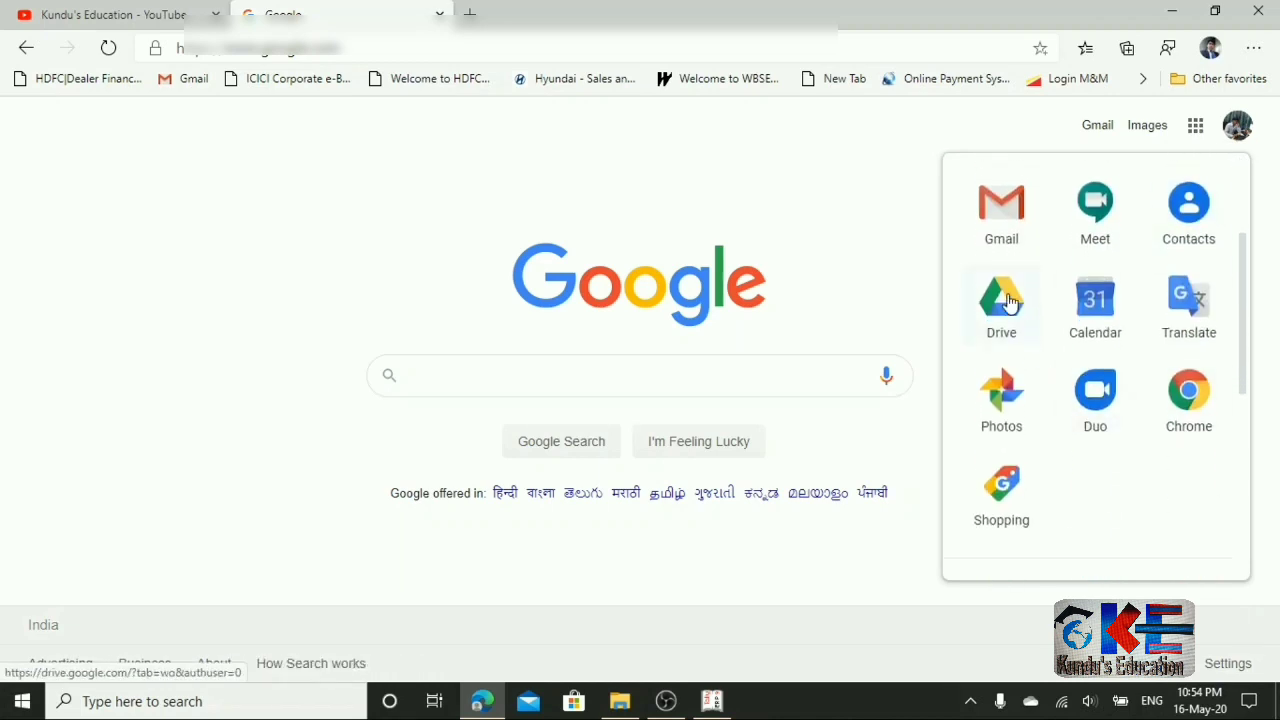
pyautogui.click(1006, 300)
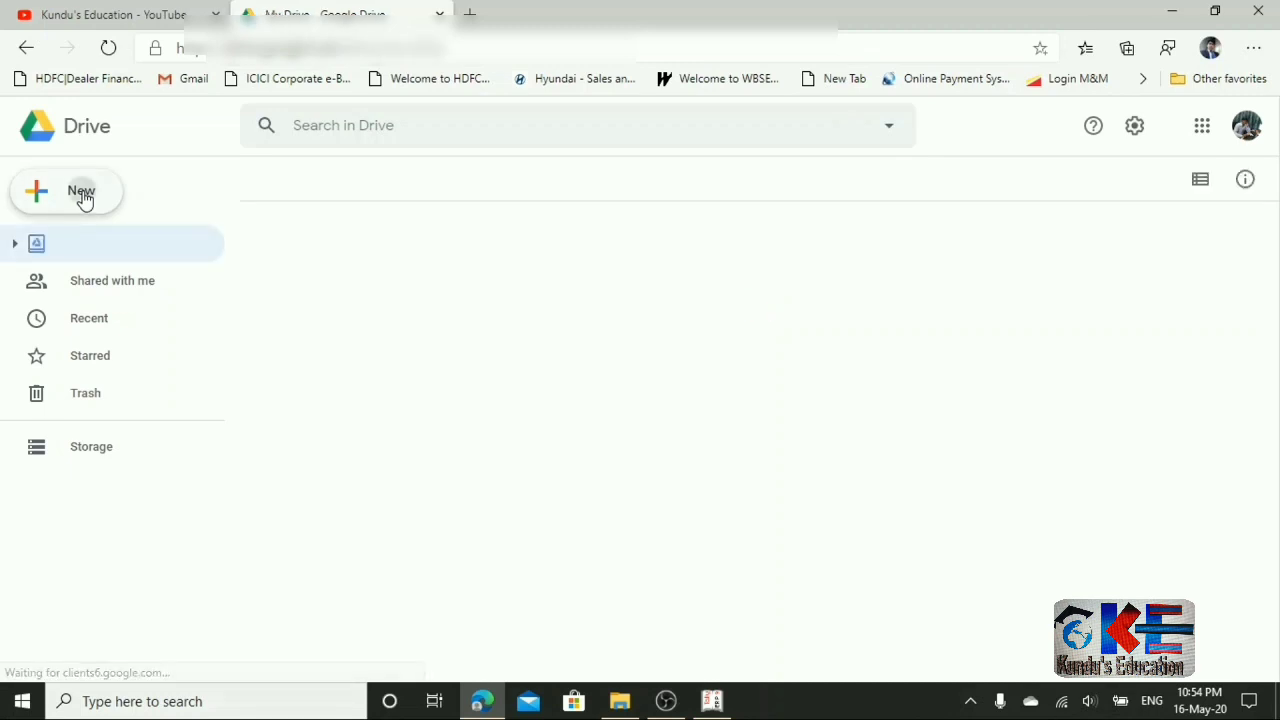
# Upload the F:\Company Profile folder (66 files) to Google Drive
pyautogui.click(84, 199)
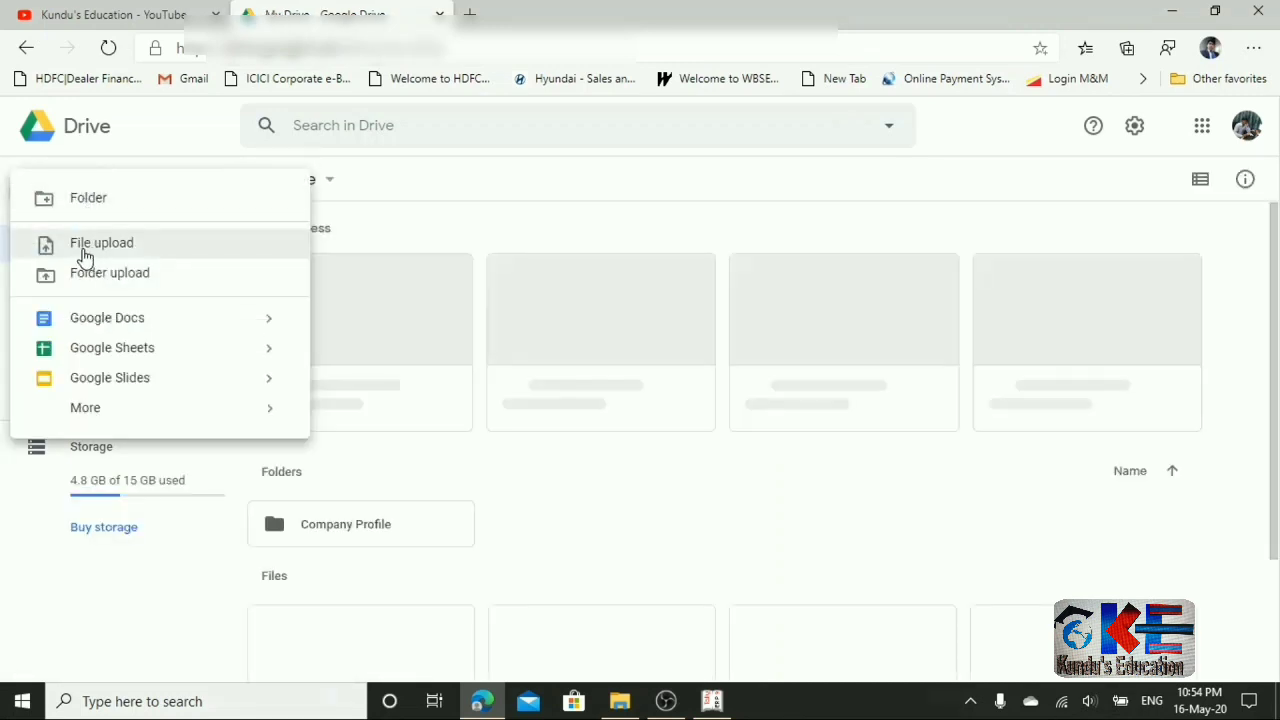
pyautogui.click(86, 273)
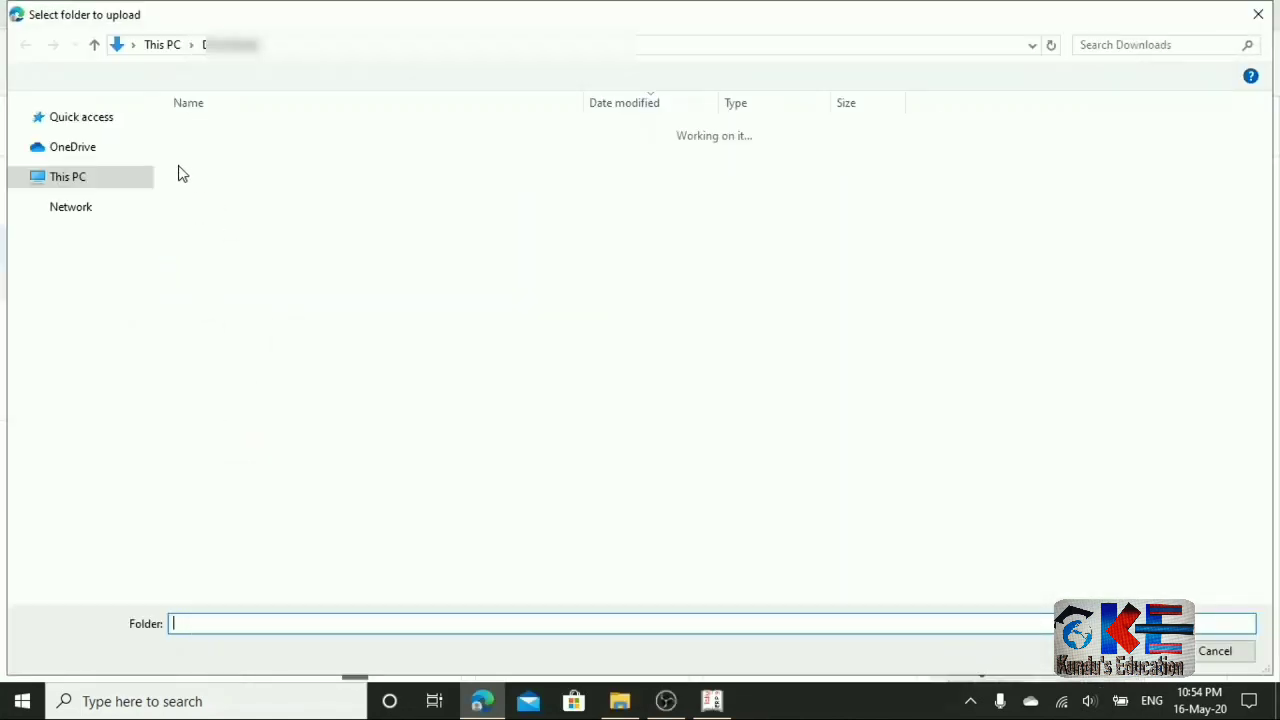
pyautogui.click(60, 566)
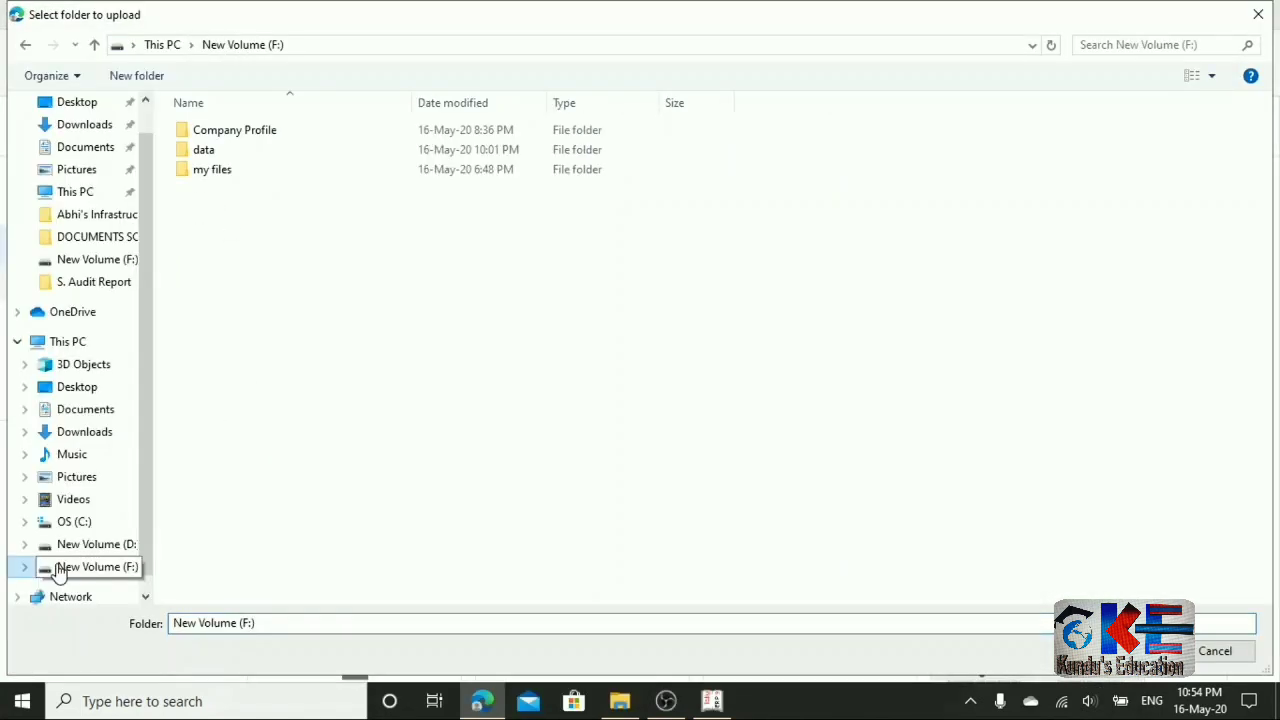
pyautogui.click(229, 136)
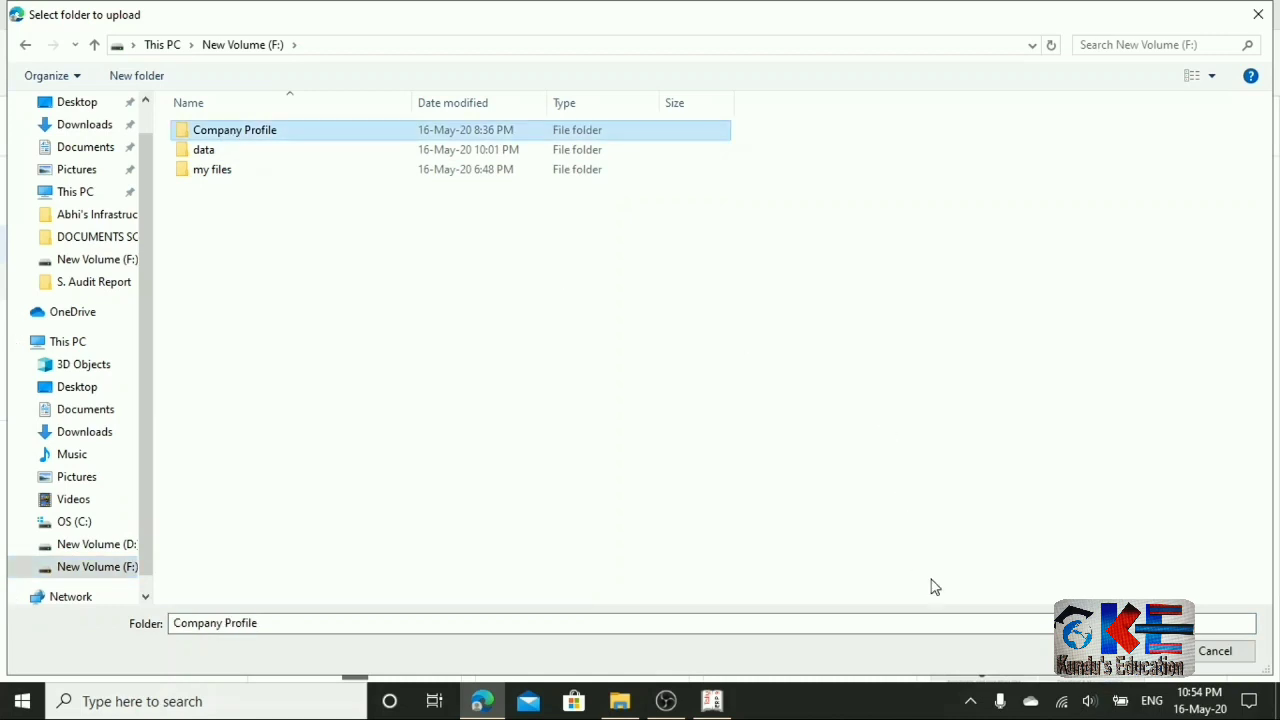
pyautogui.click(1130, 651)
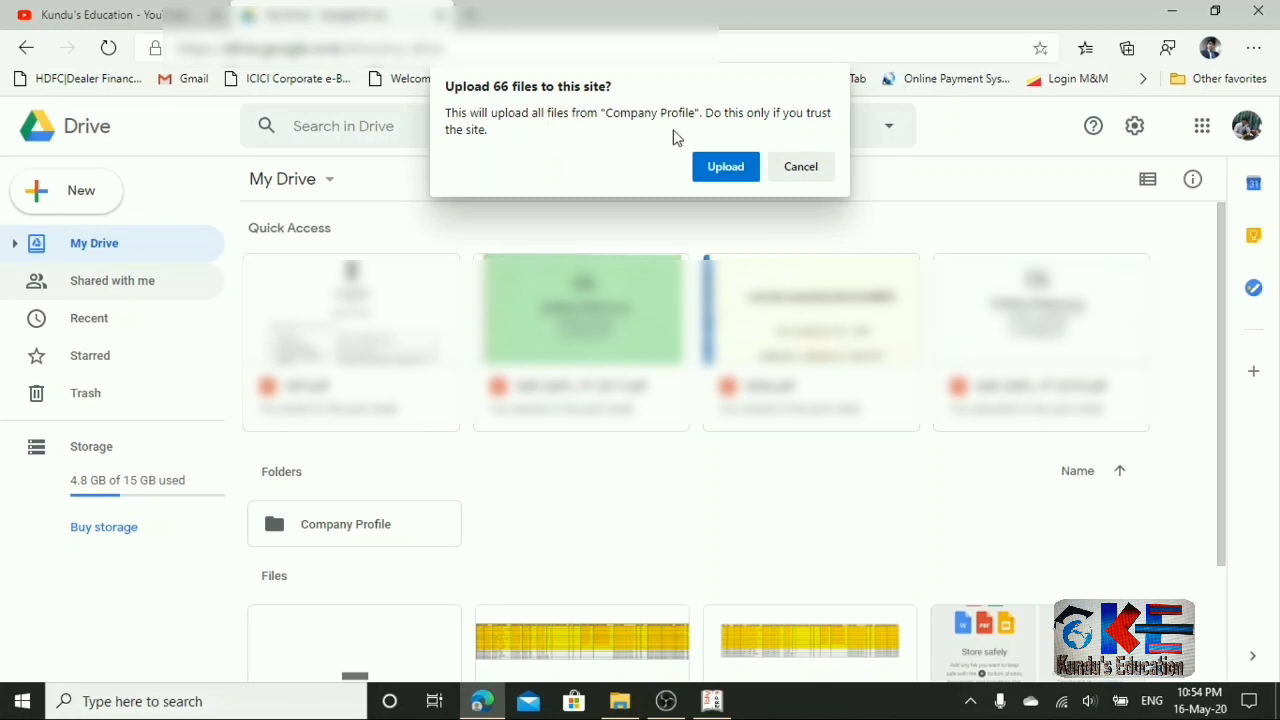
pyautogui.click(734, 169)
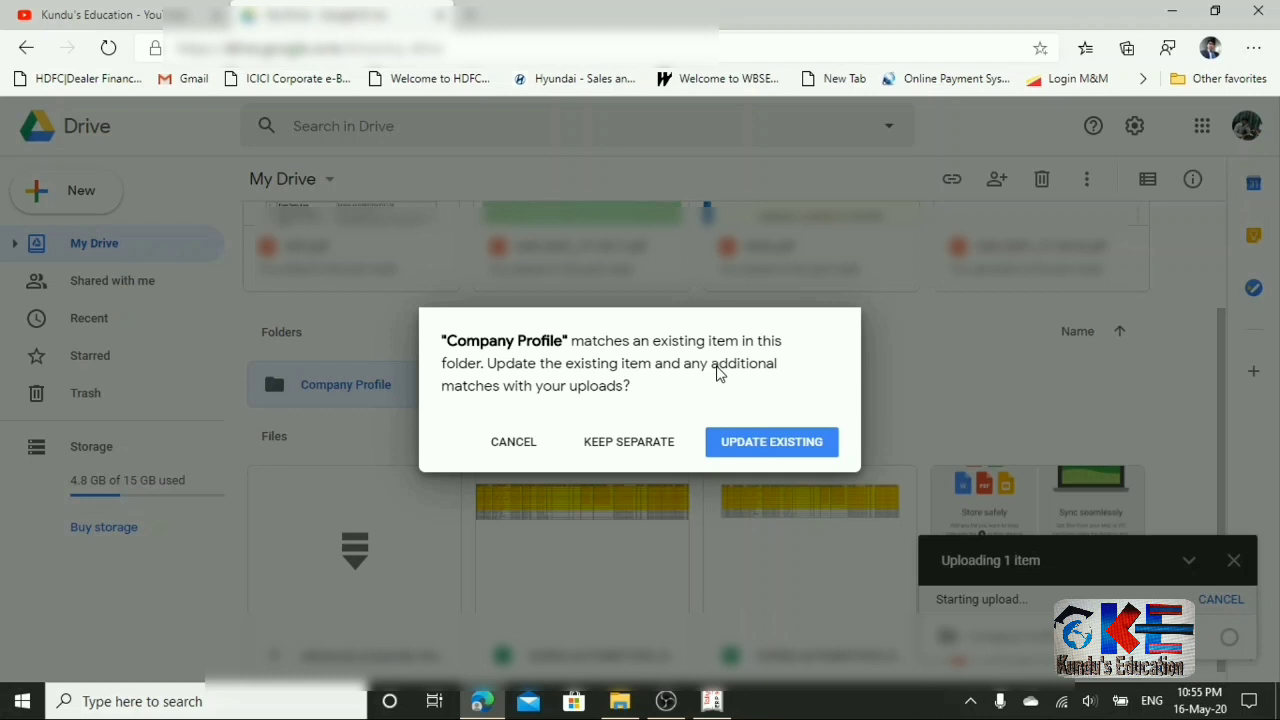
# Decline updating the existing copy and open the Company Profile folder in Drive
pyautogui.click(516, 446)
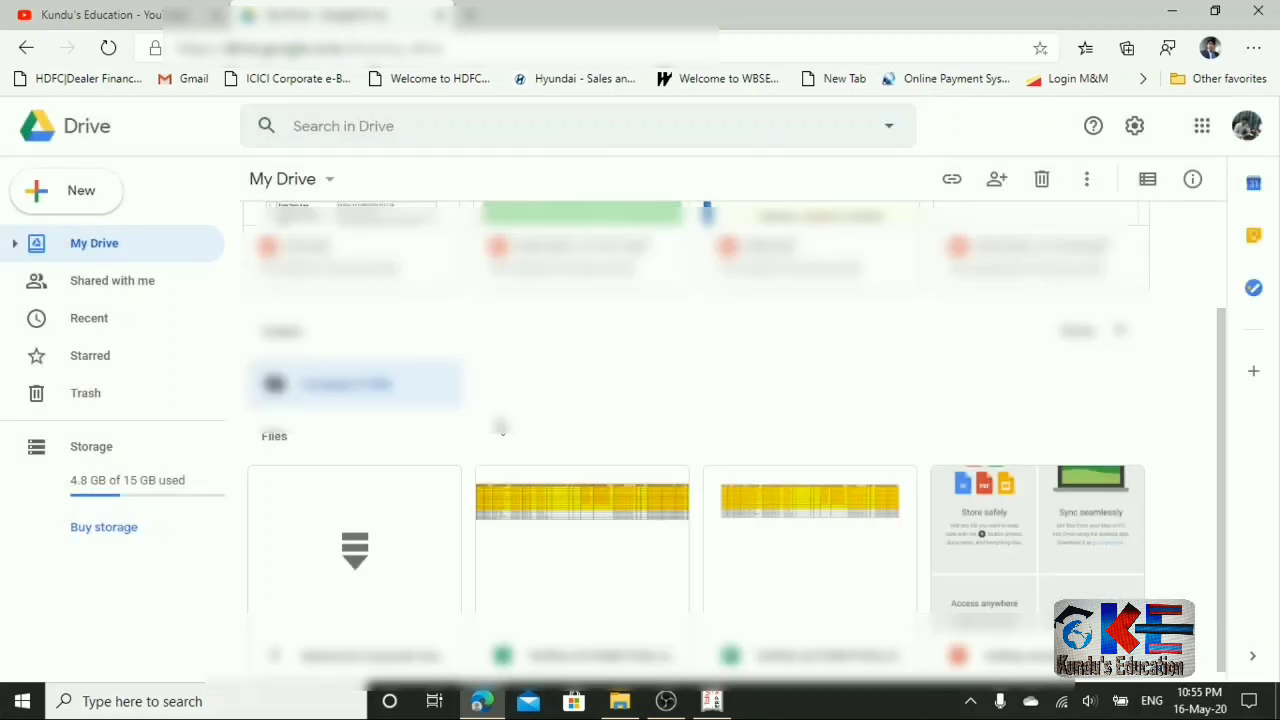
pyautogui.scroll(2, 501, 428)
pyautogui.scroll(-2, 501, 428)
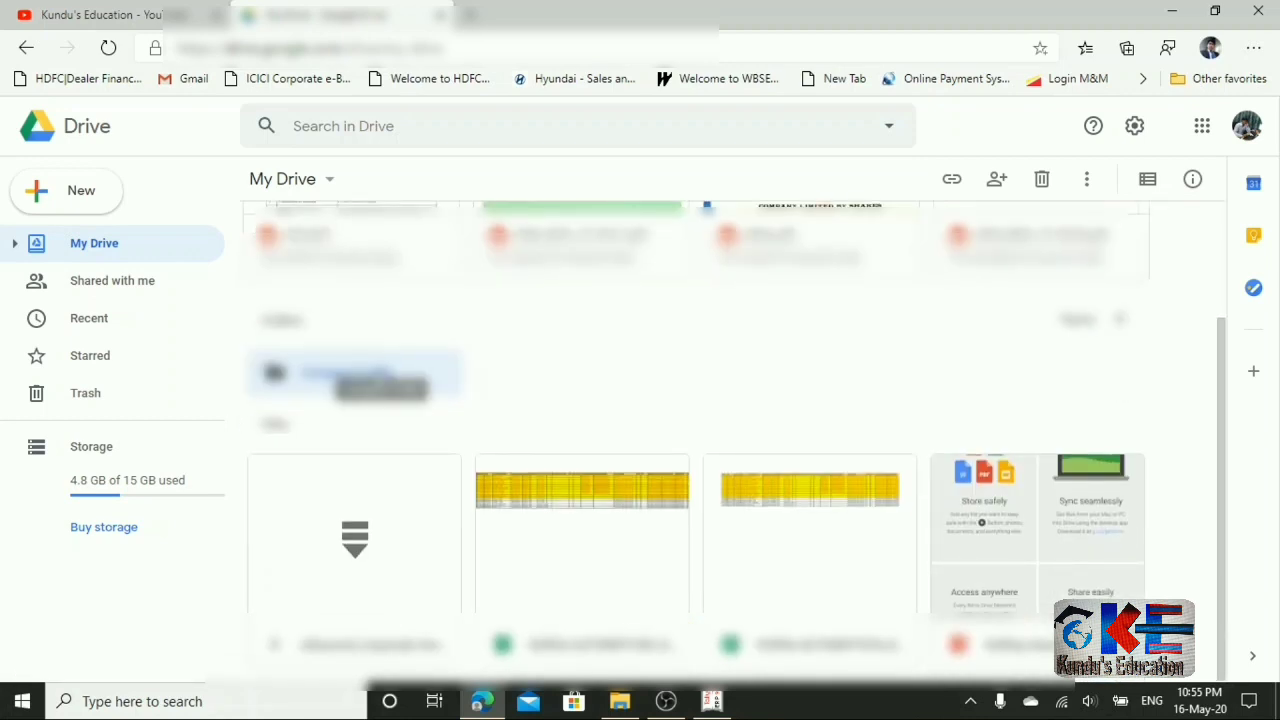
pyautogui.doubleClick(373, 371)
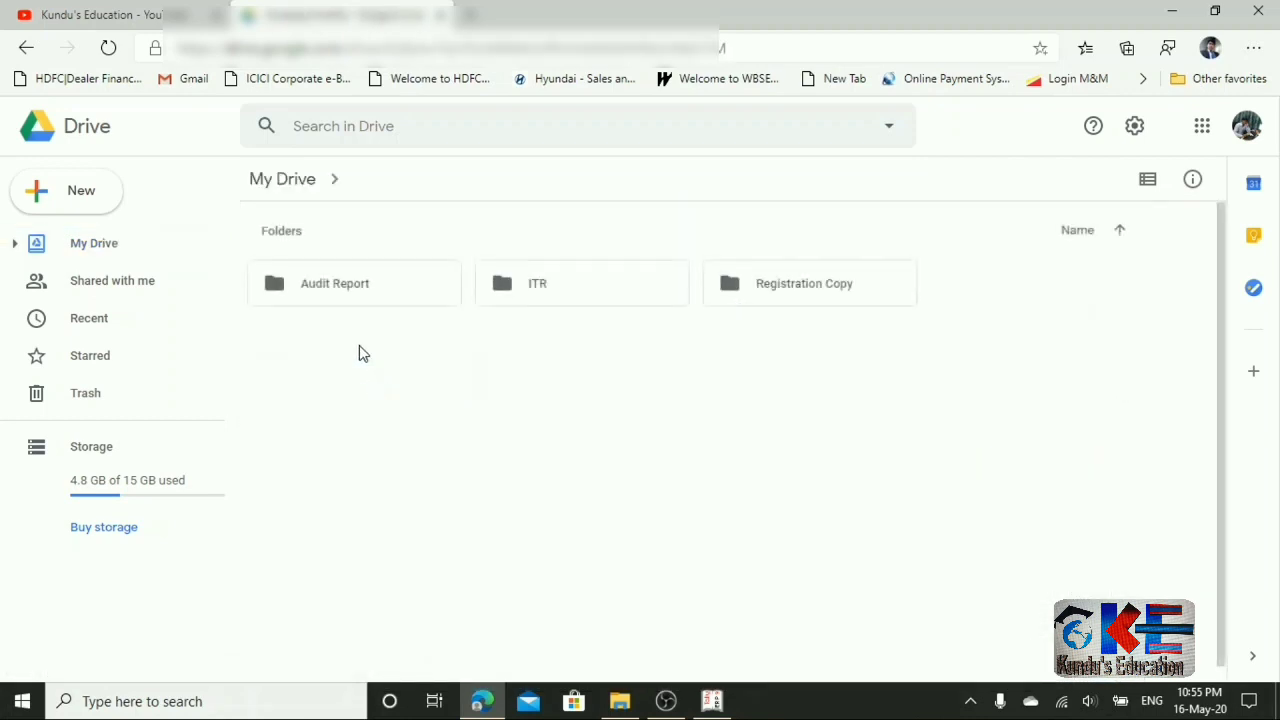